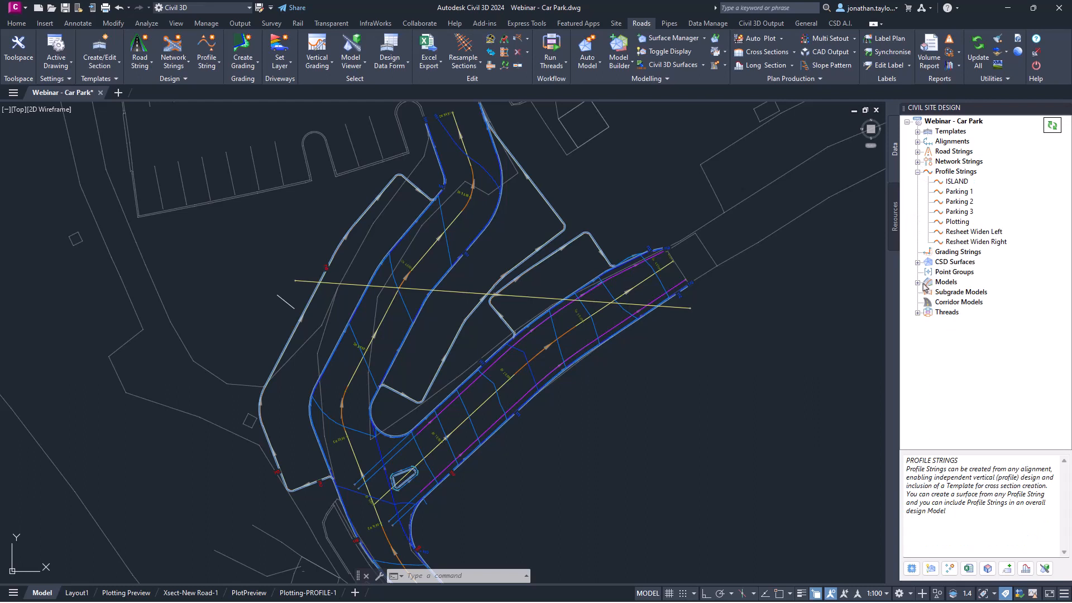
# List the models and their Surface Extend entries, and highlight the Resheet Widen Left profile string in the drawing.
pyautogui.click(928, 303)
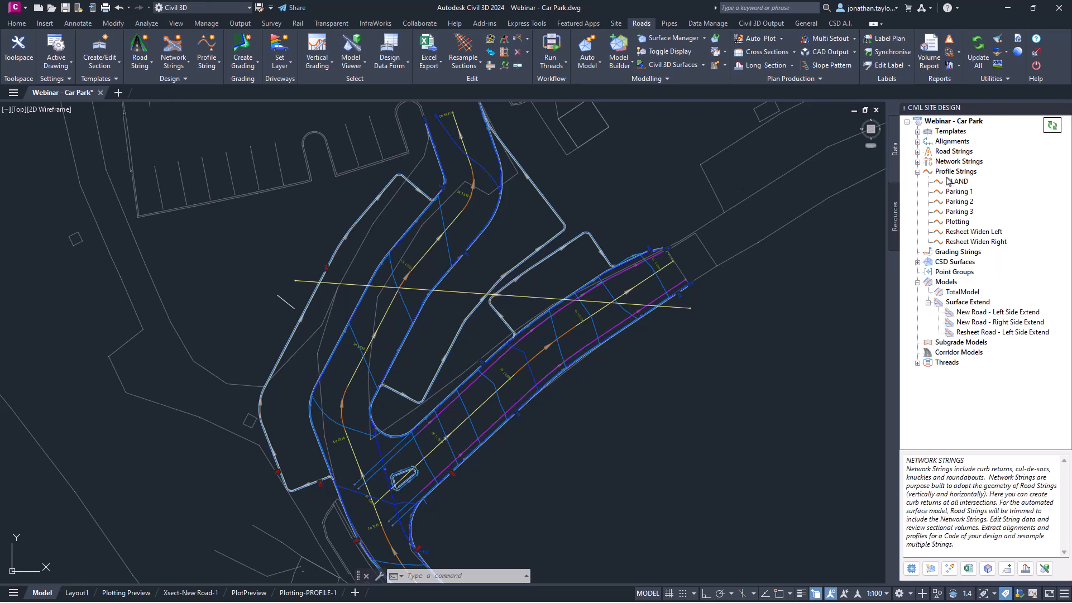
pyautogui.moveTo(948, 181)
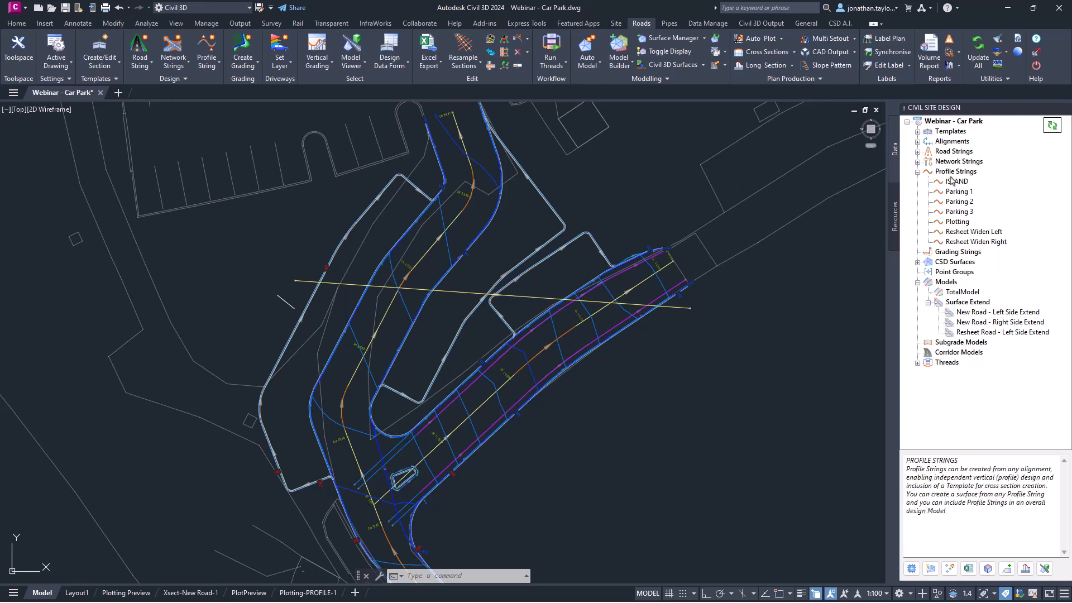
pyautogui.moveTo(968, 232)
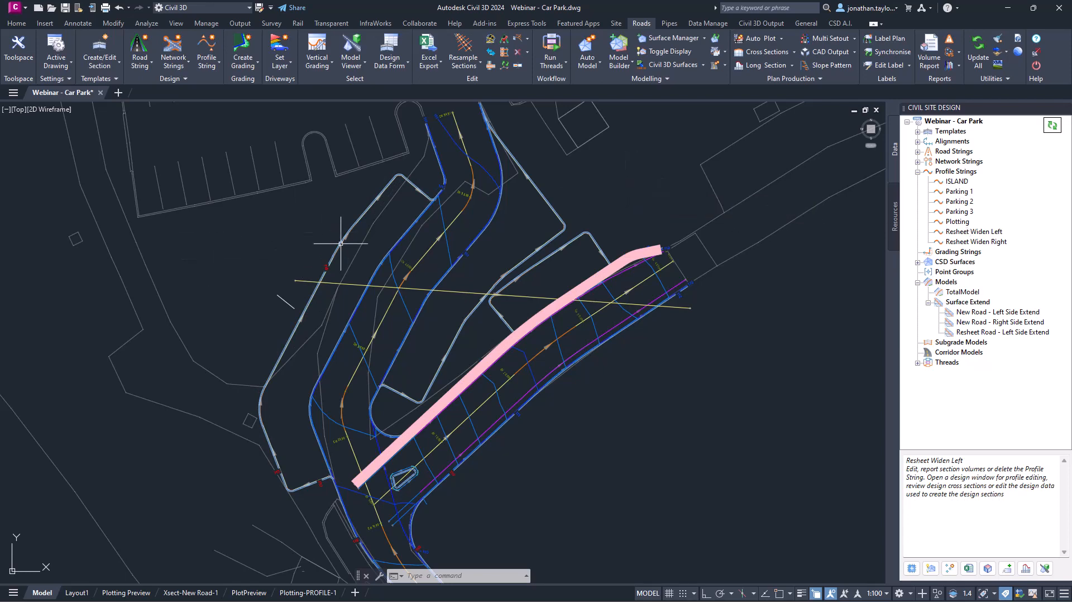
# Examine the Parking 1 alignment along the outer edge of the parking bay, including where it meets the new road kerb.
pyautogui.scroll(5, 331, 231)
pyautogui.click(347, 227)
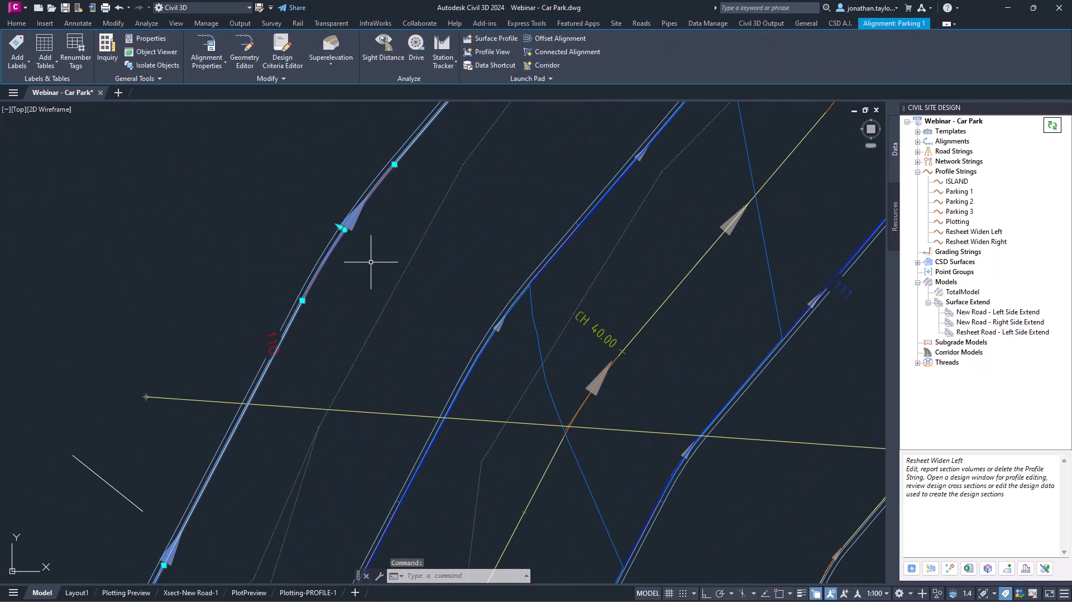
pyautogui.press('Escape')
pyautogui.scroll(-5, 370, 261)
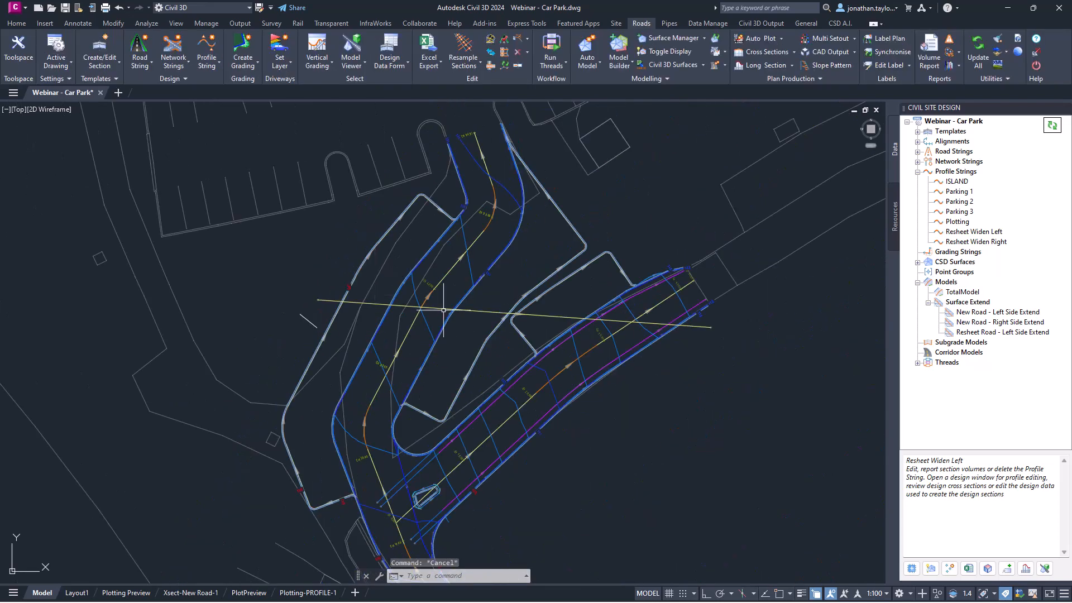
pyautogui.moveTo(443, 310)
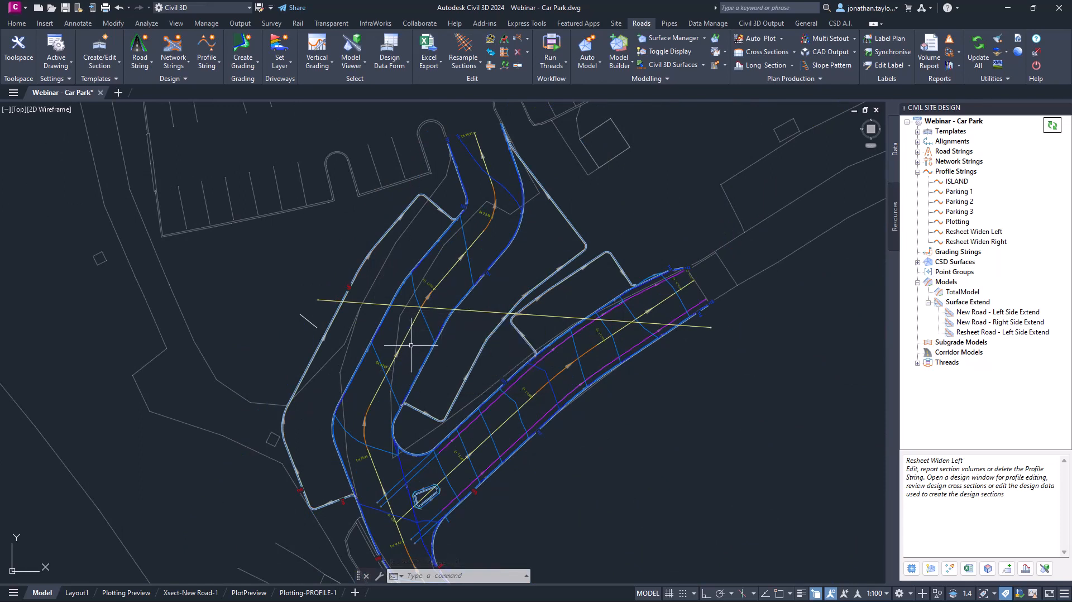
pyautogui.moveTo(412, 342)
pyautogui.scroll(5, 323, 340)
pyautogui.click(322, 340)
pyautogui.scroll(-5, 321, 338)
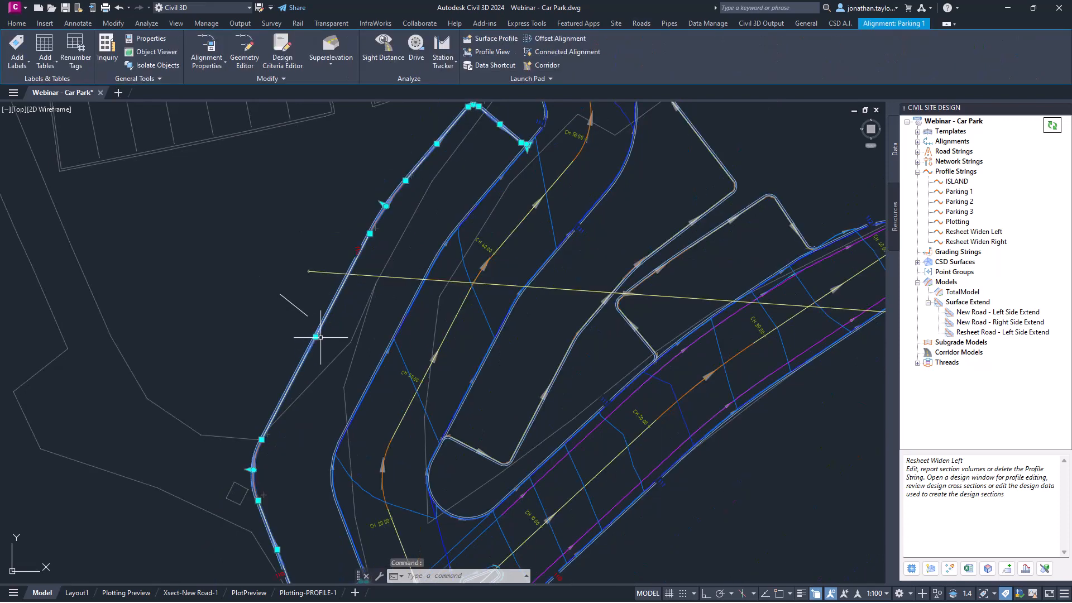
pyautogui.press('Escape')
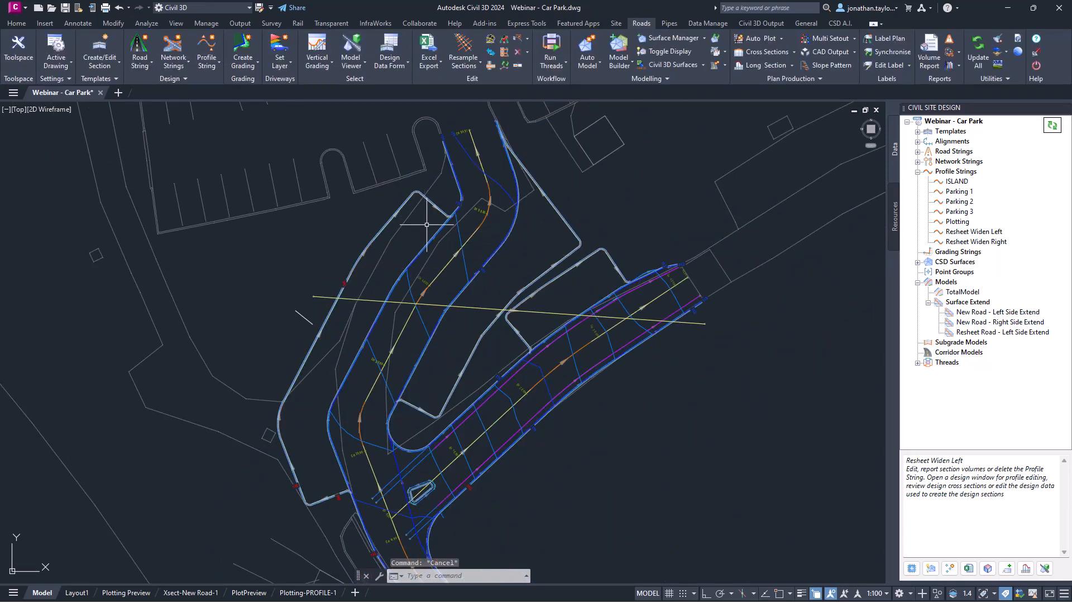
pyautogui.scroll(3, 413, 219)
pyautogui.moveTo(407, 205)
pyautogui.mouseDown(button='middle')
pyautogui.moveTo(471, 192)
pyautogui.moveTo(456, 220)
pyautogui.mouseUp(button='middle')
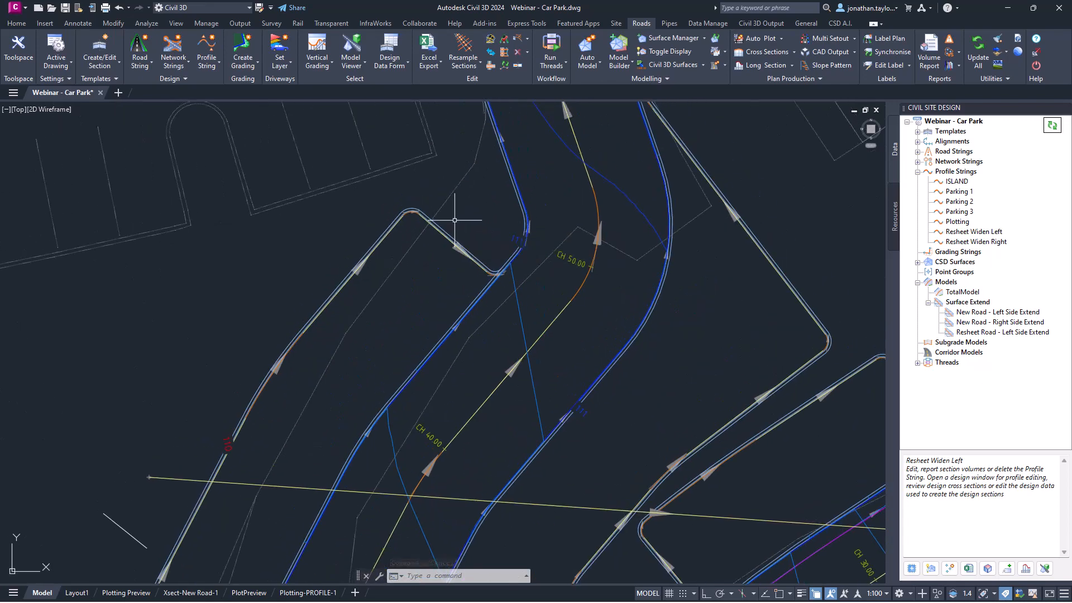
pyautogui.scroll(-2, 455, 220)
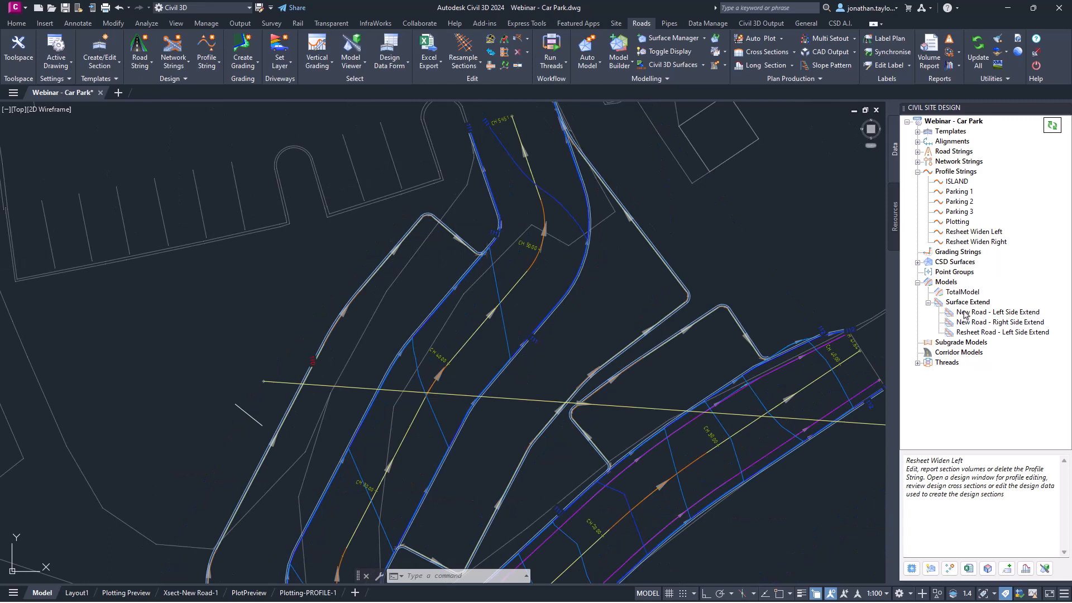
# Resample the Parking 1 profile string's sections on surface NS, with 1.000 tangent, 0.100 arc and 10.000 spiral spacing and 15.000 widths.
pyautogui.rightClick(961, 193)
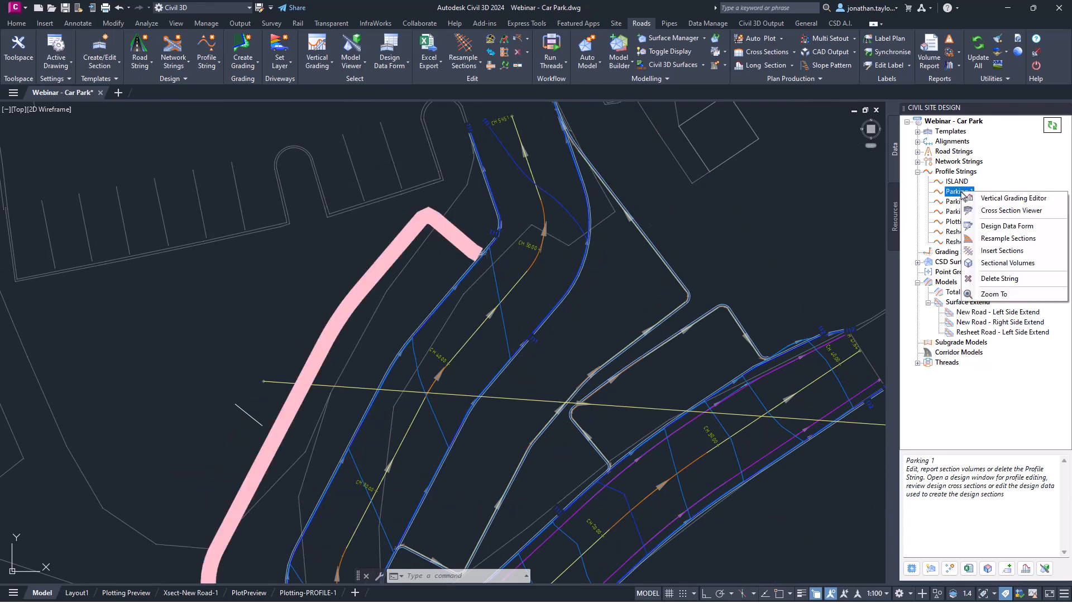
pyautogui.click(994, 241)
pyautogui.moveTo(656, 127); pyautogui.dragTo(736, 129)
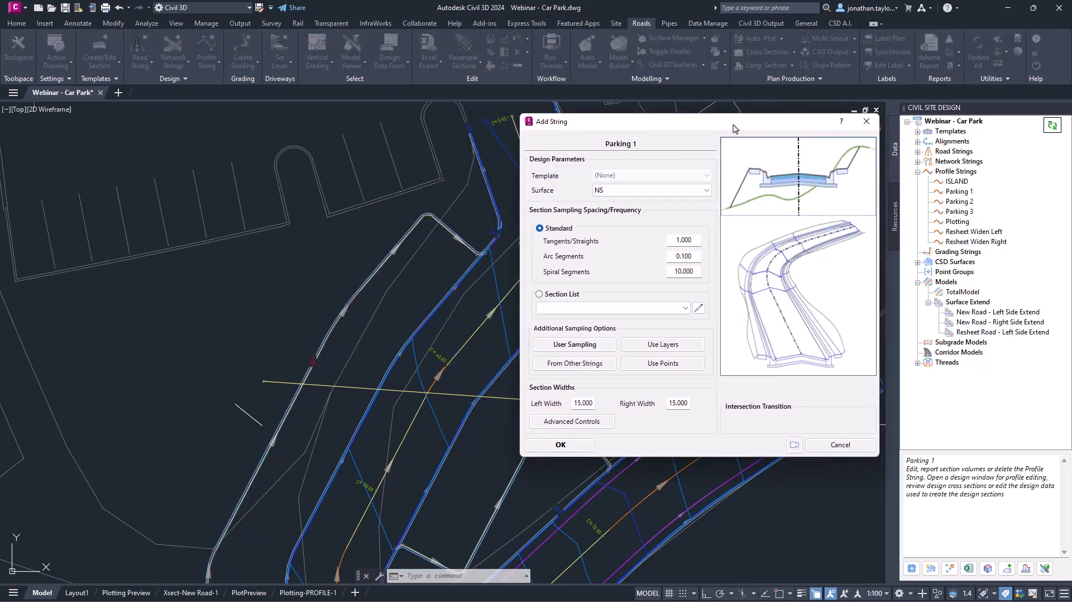
pyautogui.click(628, 190)
pyautogui.click(423, 221)
pyautogui.moveTo(688, 238)
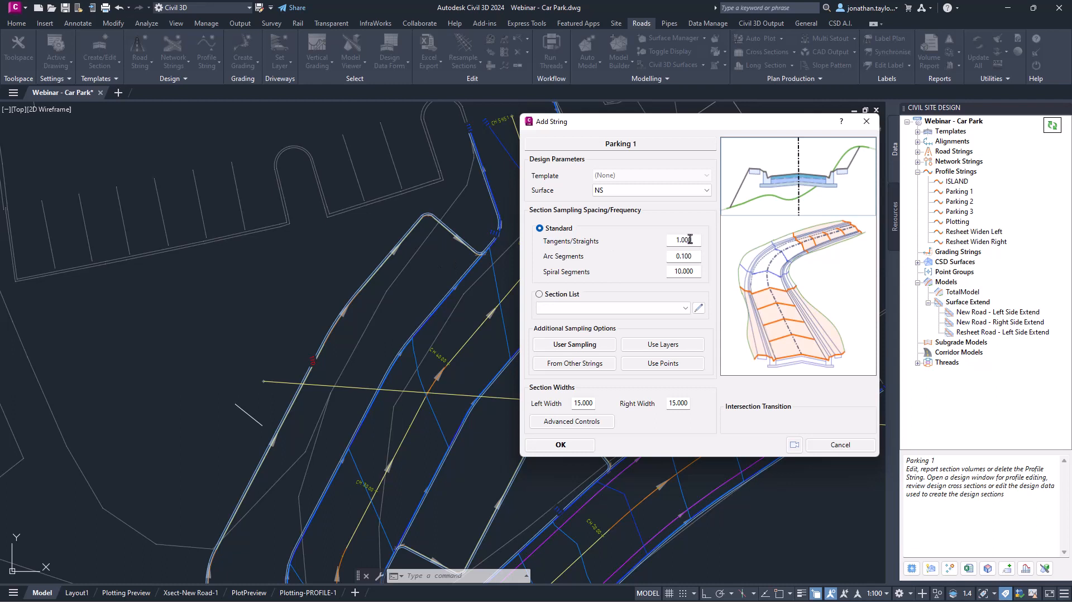
pyautogui.doubleClick(691, 238)
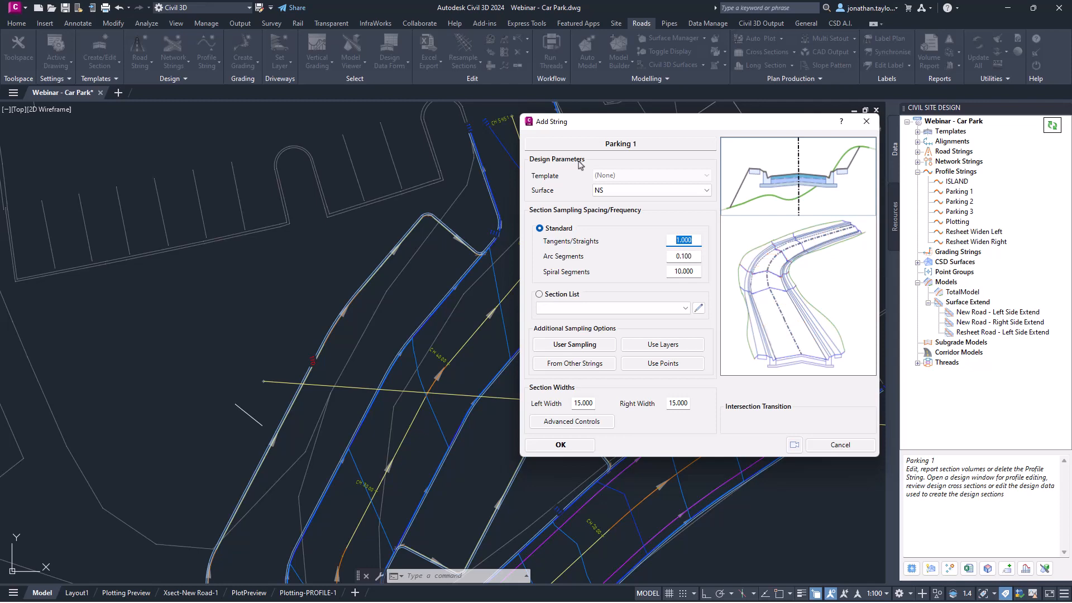
pyautogui.click(561, 445)
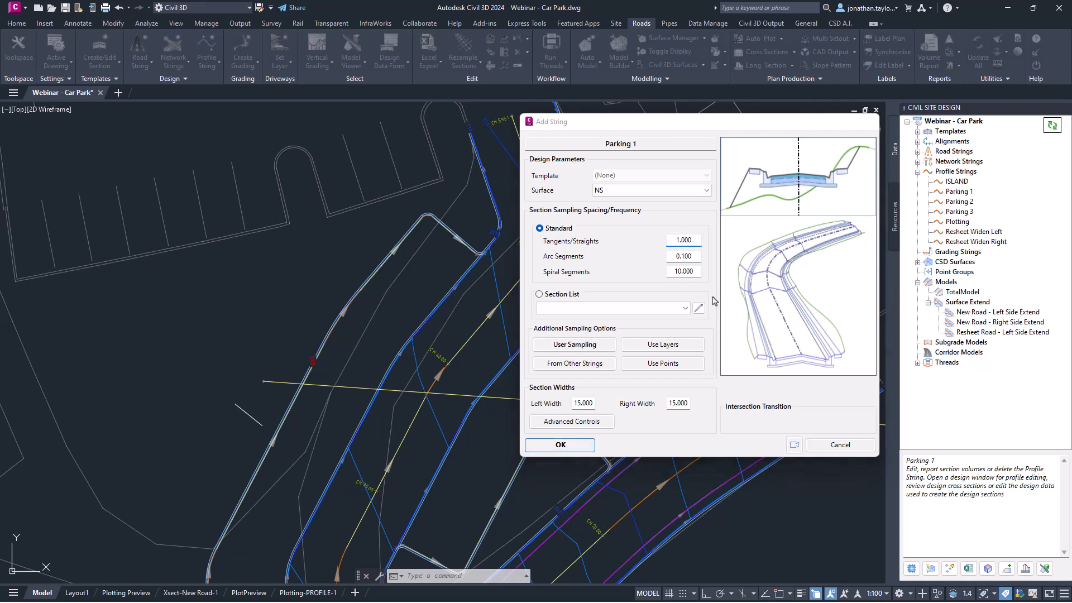
# Review the Parking Bay Left template's kerb legs in the template editor and exit without saving changes.
pyautogui.click(918, 131)
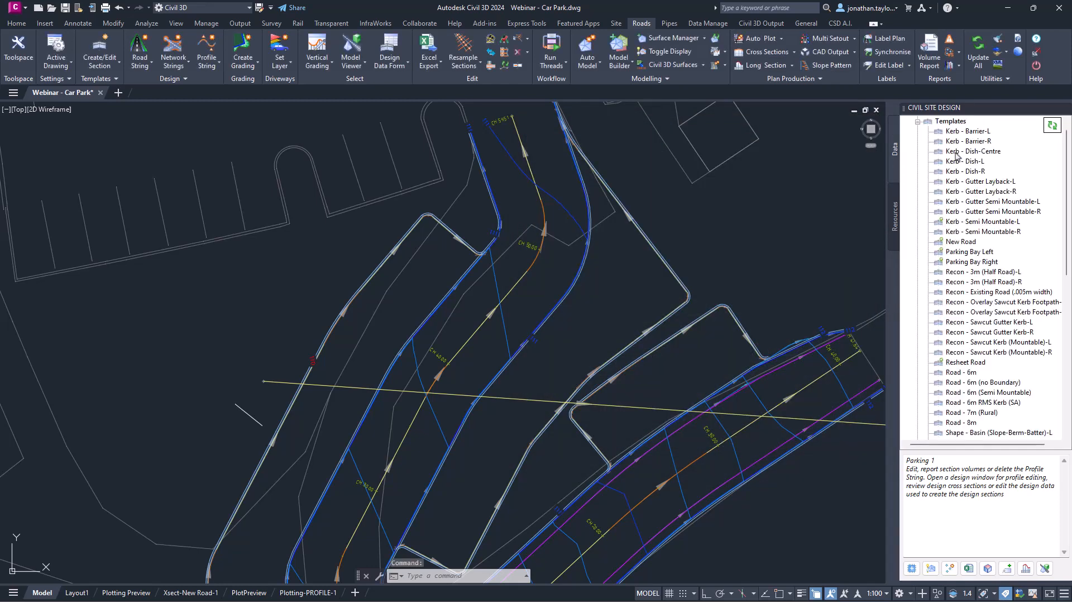
pyautogui.moveTo(967, 257)
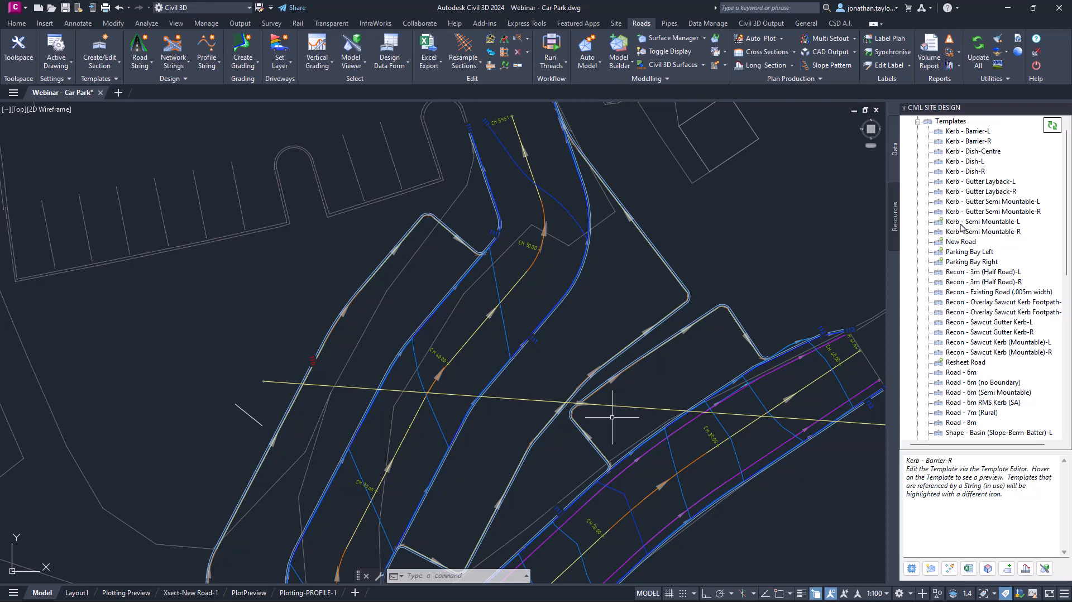
pyautogui.rightClick(968, 254)
pyautogui.click(998, 260)
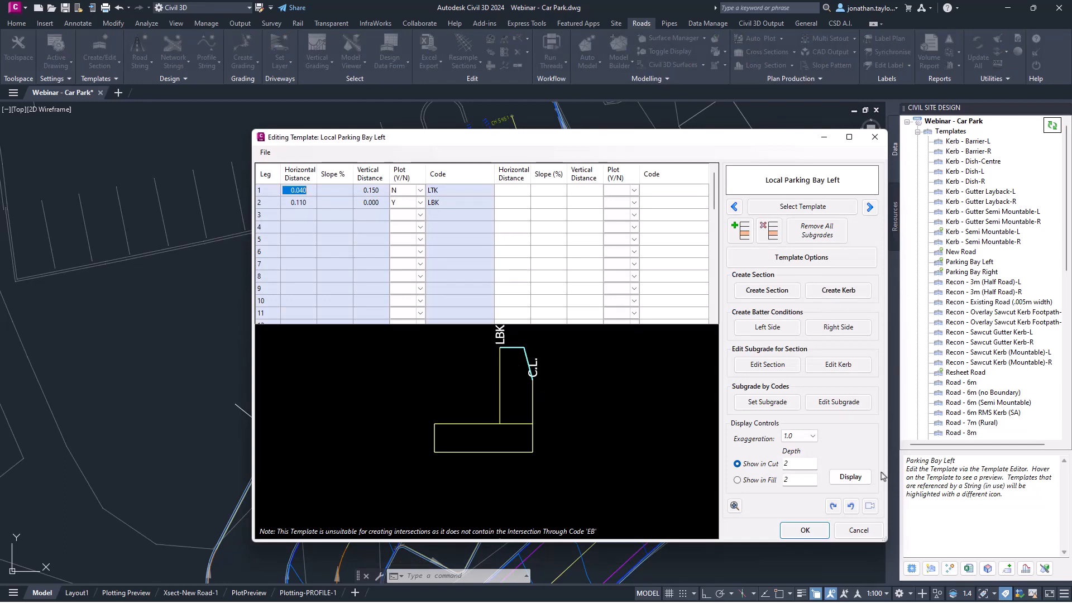
pyautogui.click(853, 536)
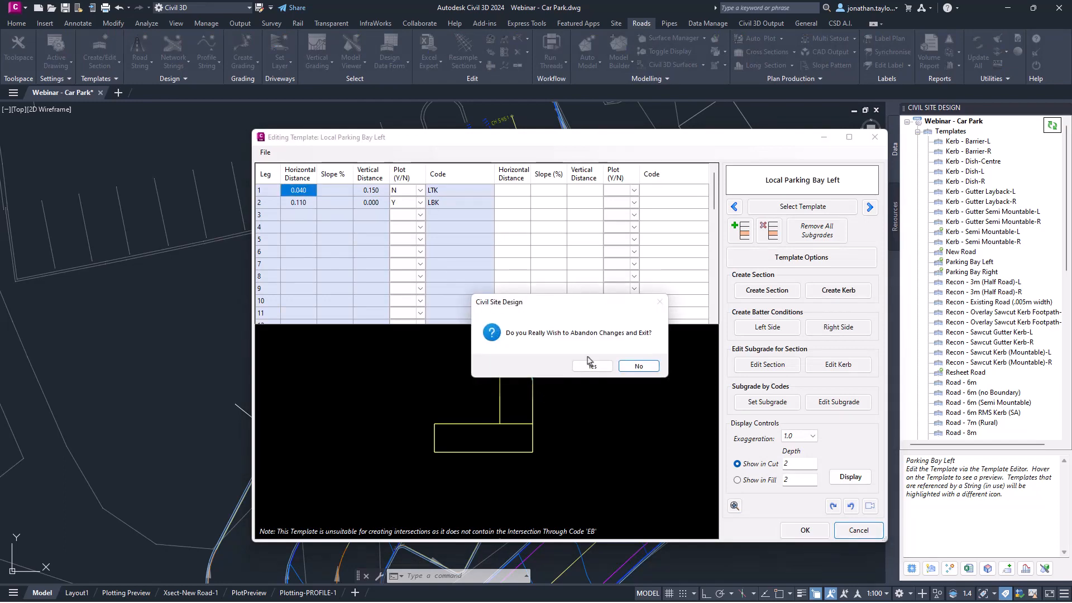
pyautogui.click(591, 366)
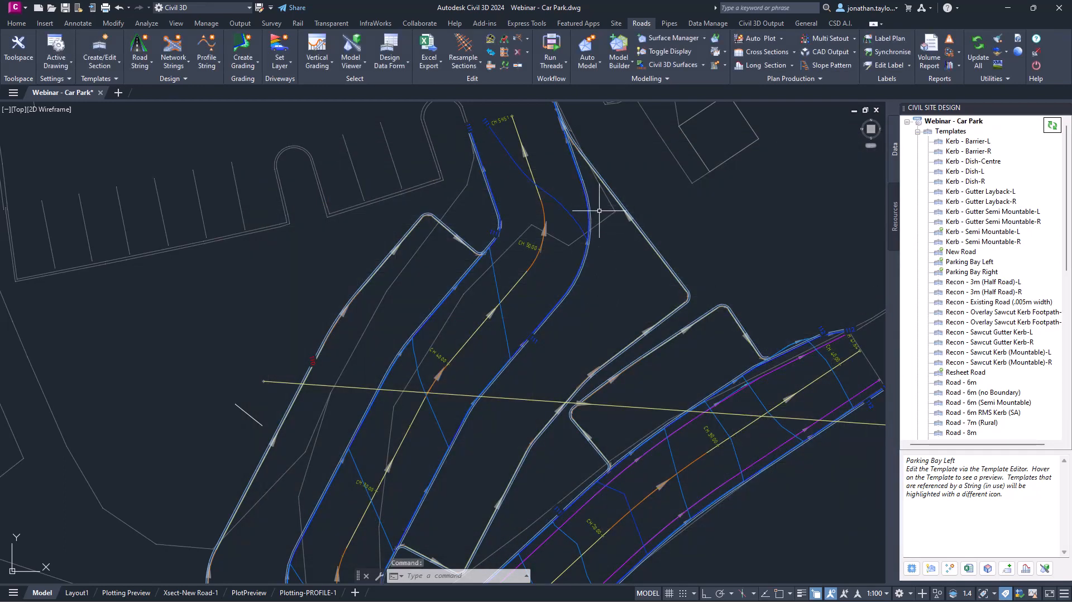
pyautogui.scroll(-3, 369, 123)
pyautogui.scroll(3, 478, 256)
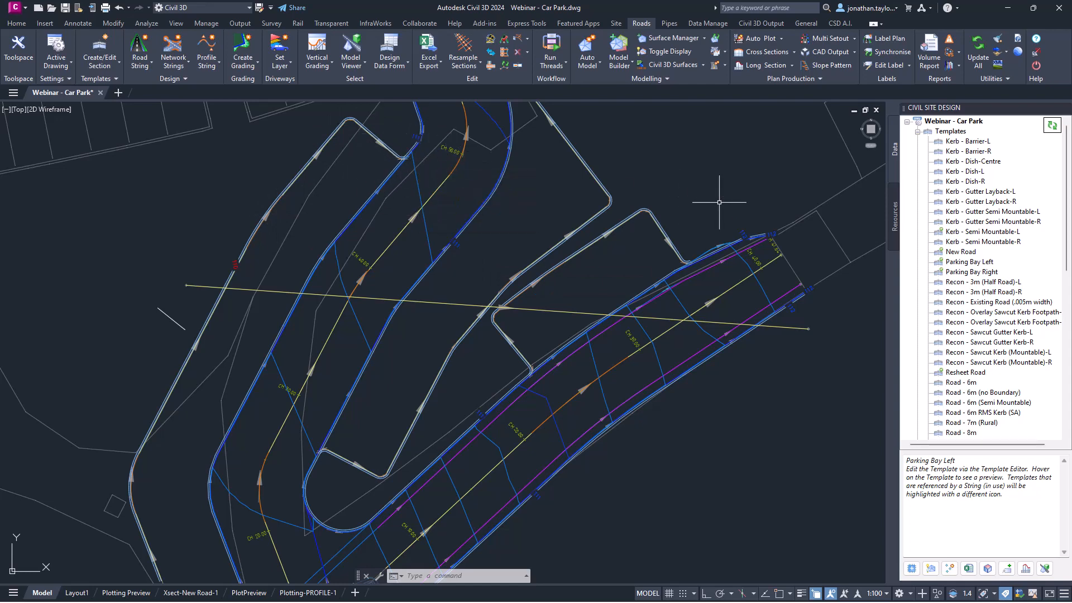
pyautogui.click(917, 132)
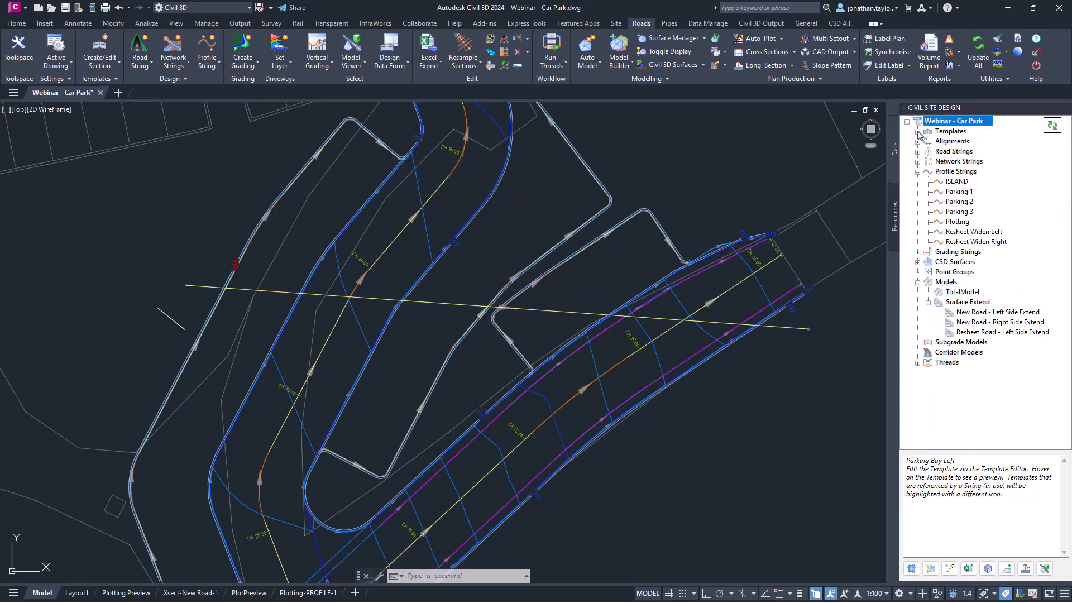
# Check the Reference Surface entry in the Auto Profile settings of the Parking 1 string's Vertical Grading Editor, leaving it unedited.
pyautogui.rightClick(958, 192)
pyautogui.click(968, 199)
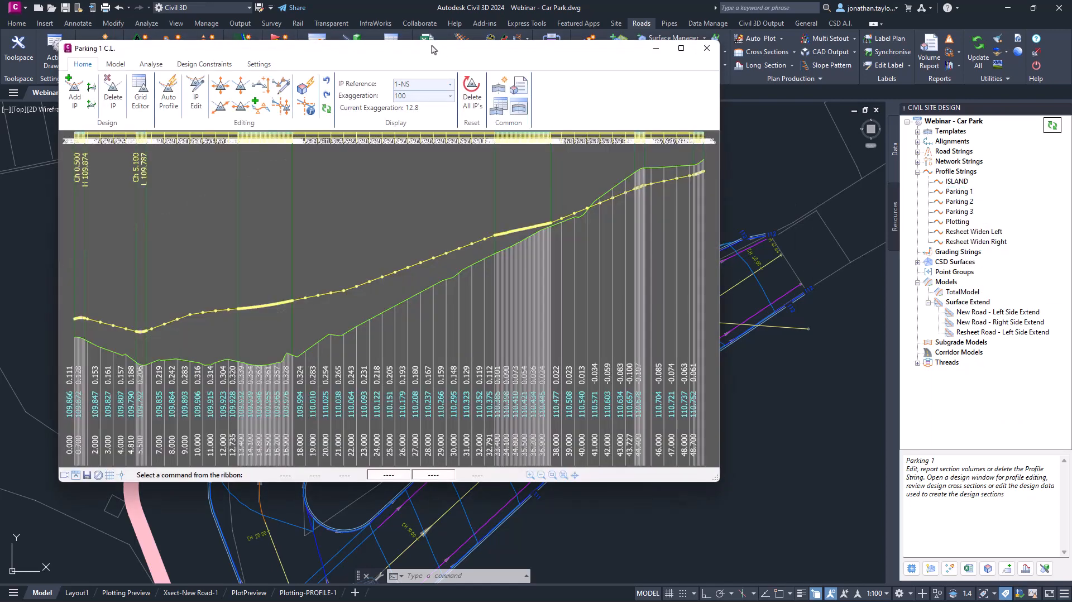
pyautogui.moveTo(442, 51); pyautogui.dragTo(771, 114)
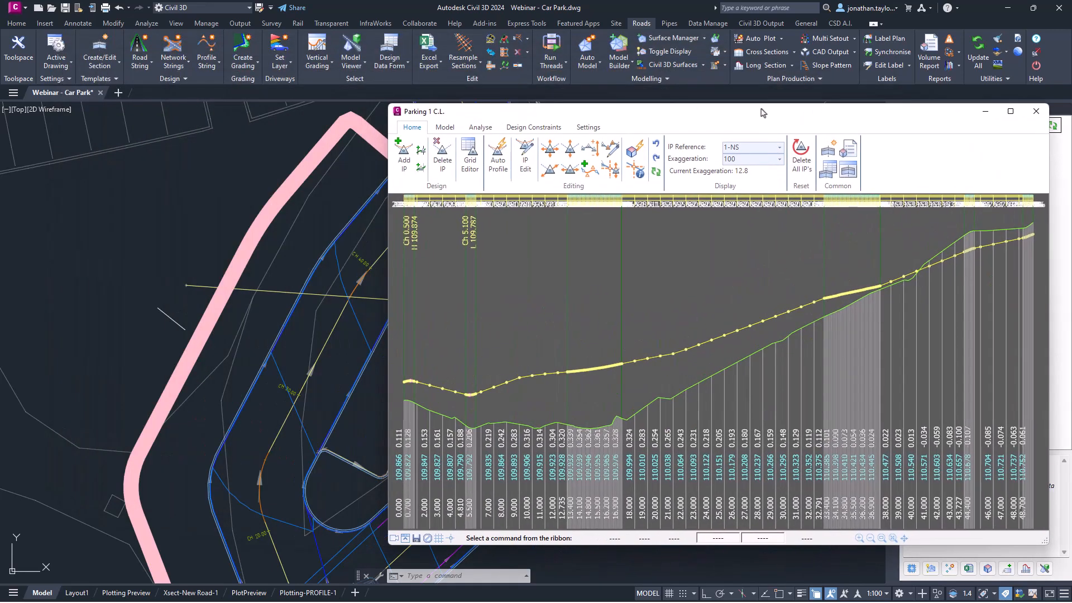
pyautogui.click(499, 162)
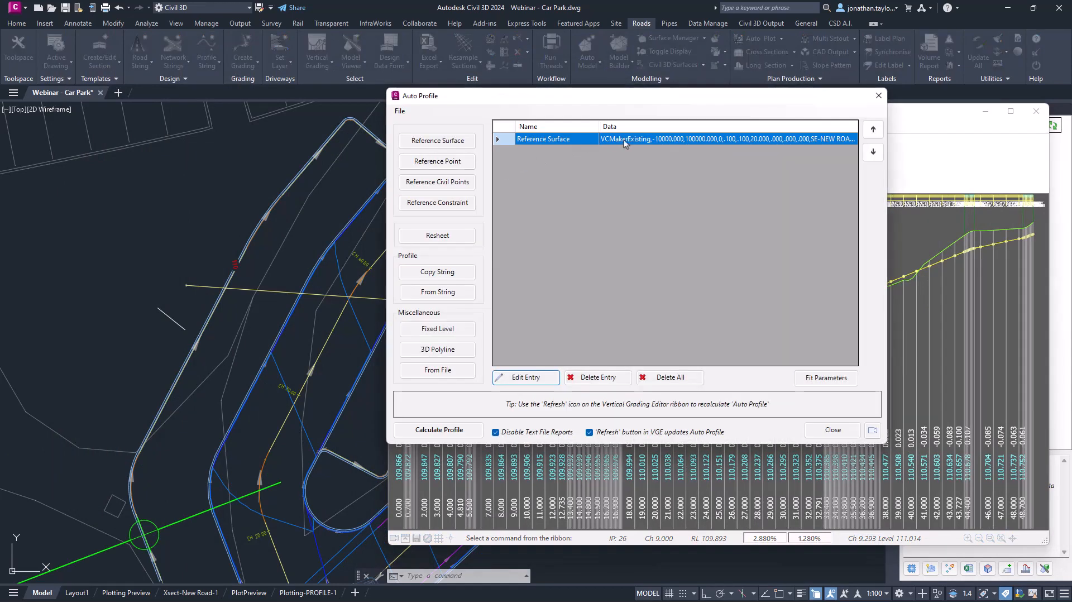
pyautogui.doubleClick(624, 139)
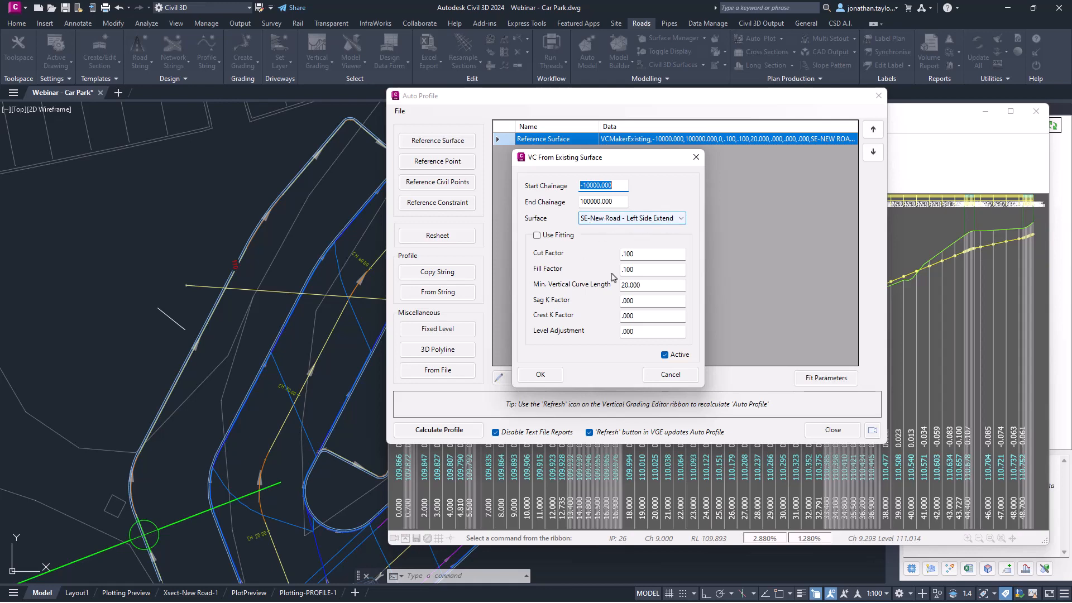
pyautogui.click(667, 375)
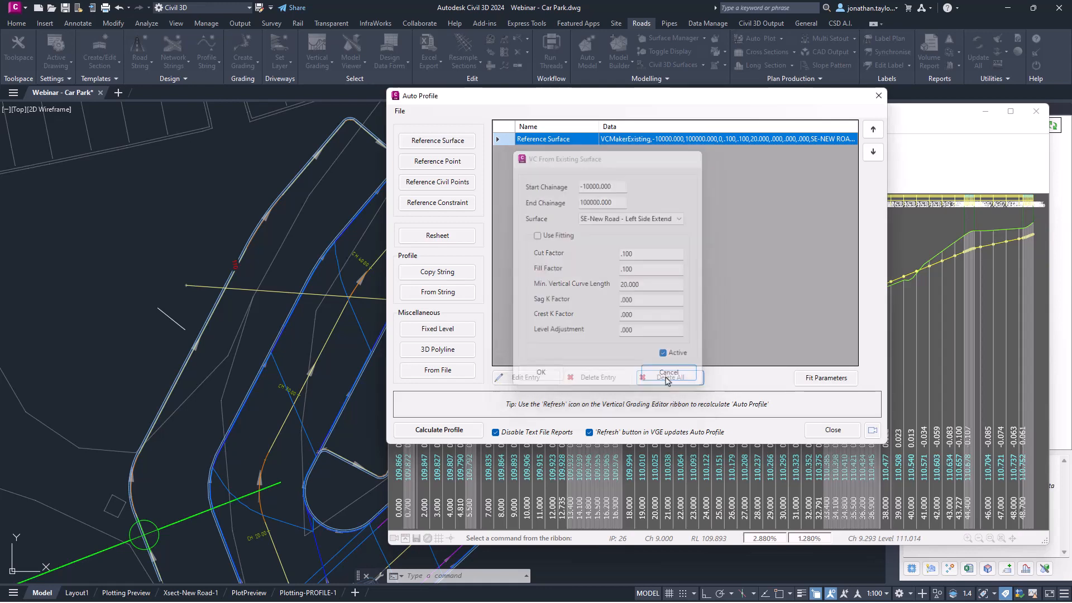
pyautogui.click(831, 430)
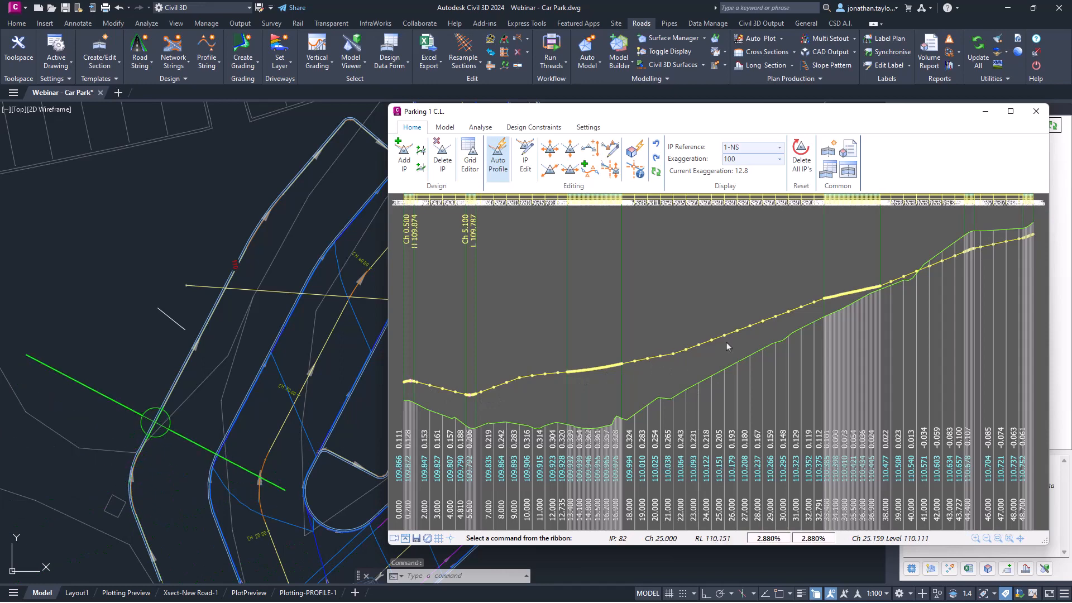
# Inspect the Parking 1 design profile against the existing surface along its chainage and close the Vertical Grading Editor.
pyautogui.click(594, 452)
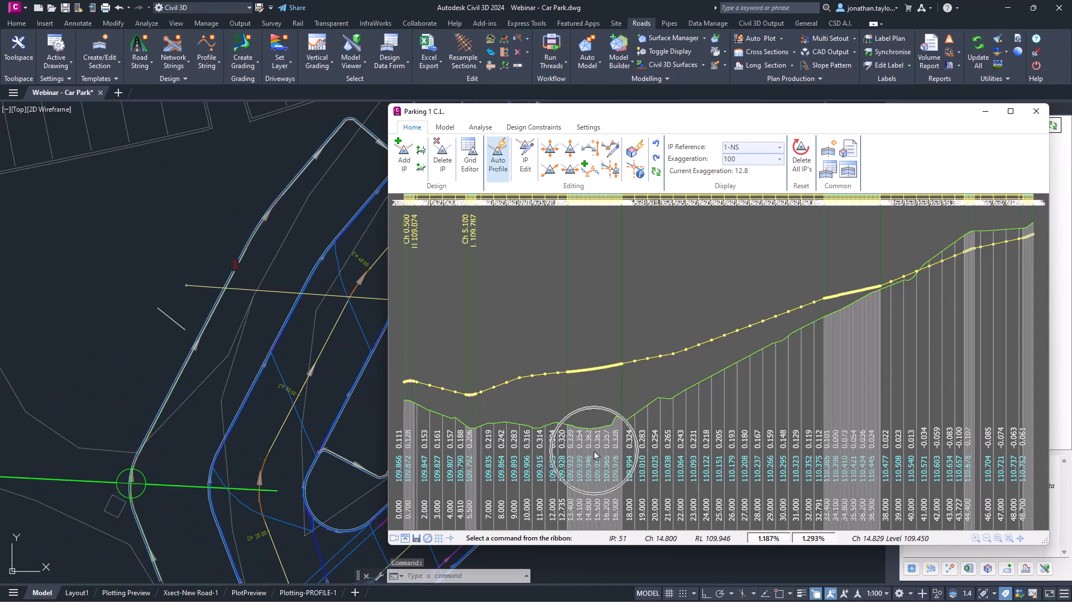
pyautogui.click(836, 377)
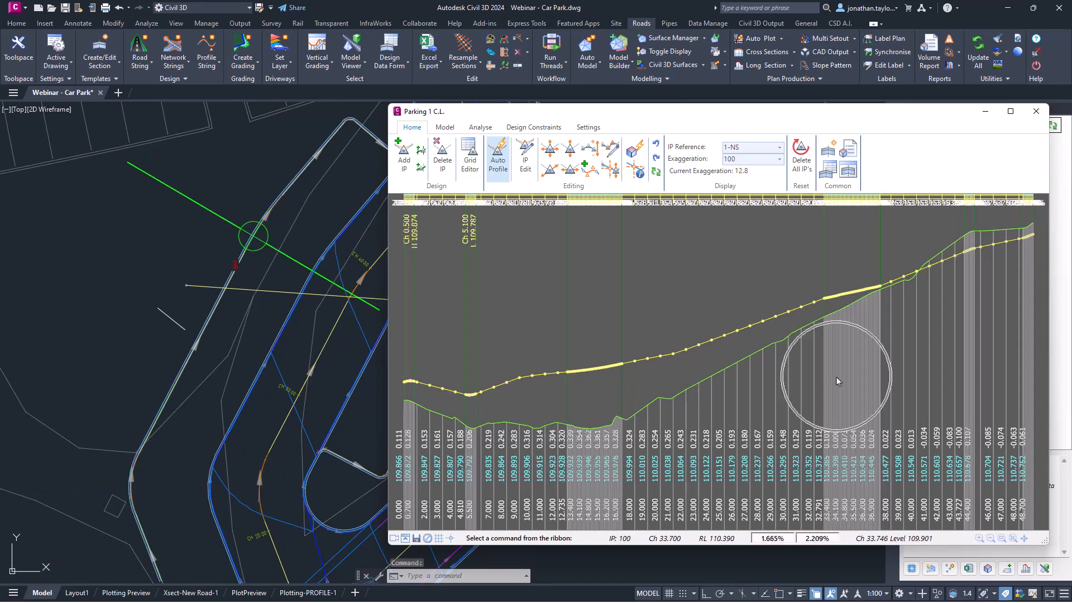
pyautogui.click(756, 387)
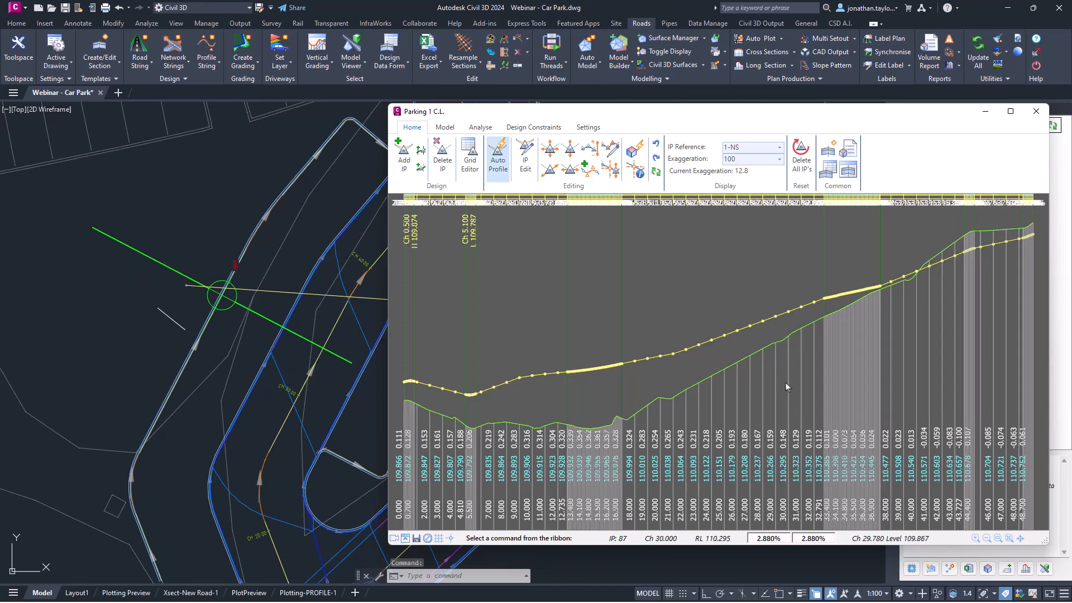
pyautogui.click(1036, 111)
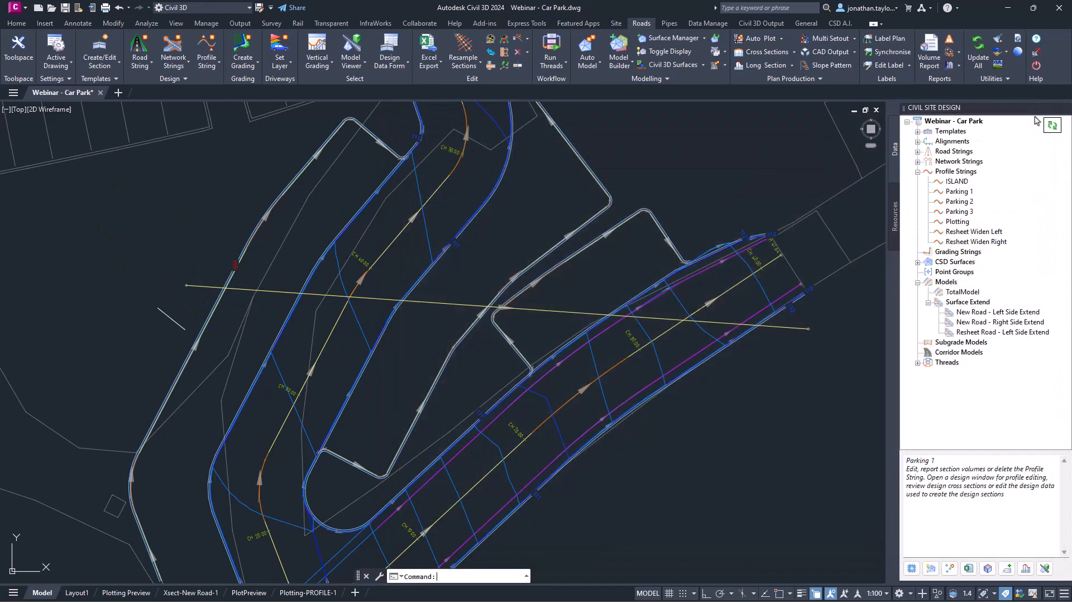
# Review the New Road - Left Side Extend settings in the Surface Extend models and close the dialog without changes.
pyautogui.click(621, 65)
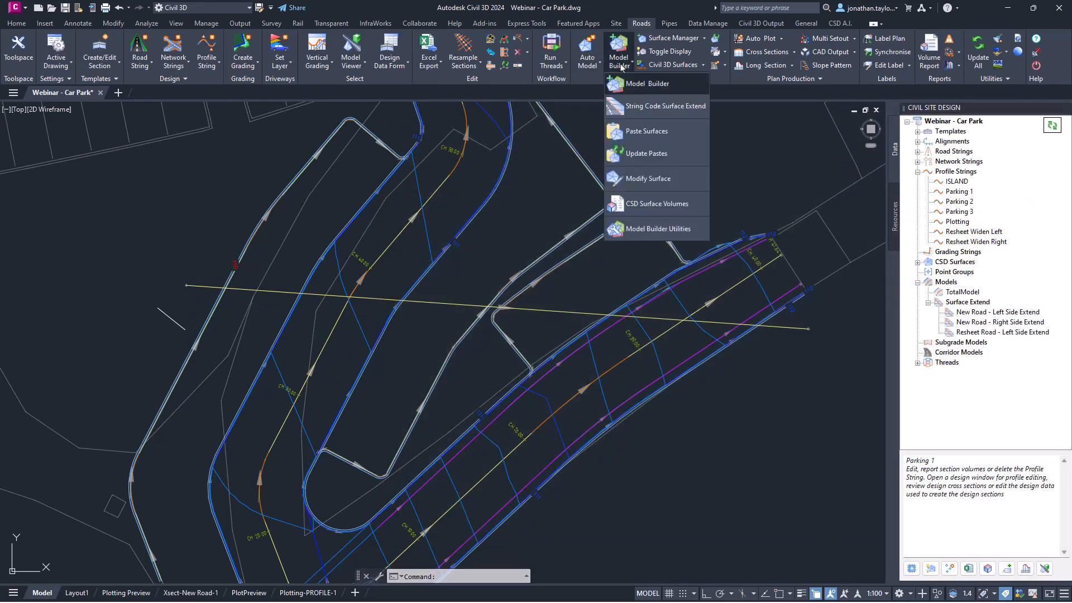
pyautogui.click(671, 106)
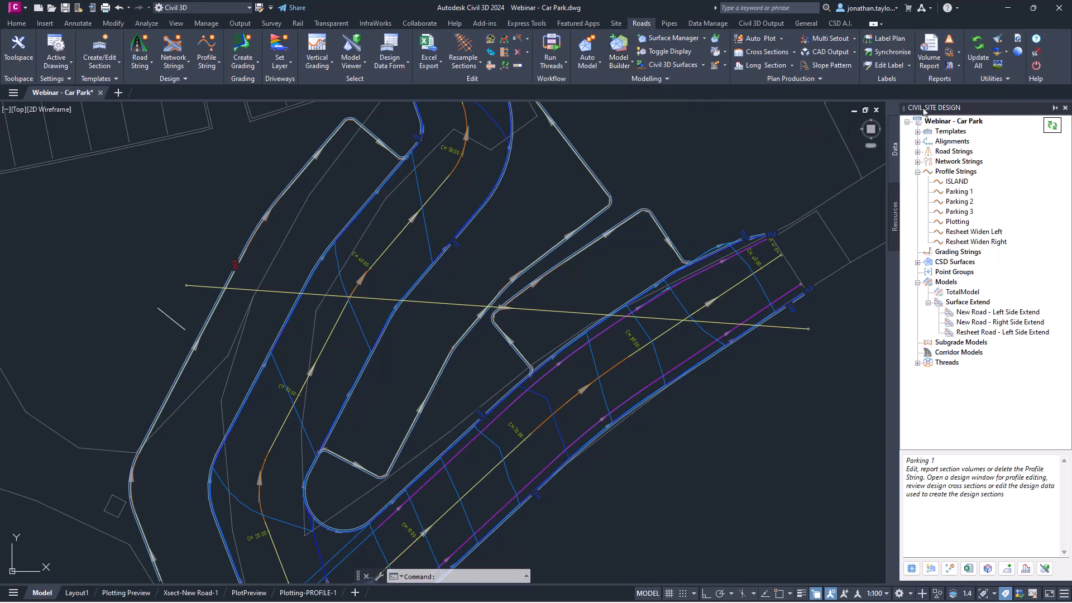
pyautogui.click(947, 282)
pyautogui.rightClick(948, 284)
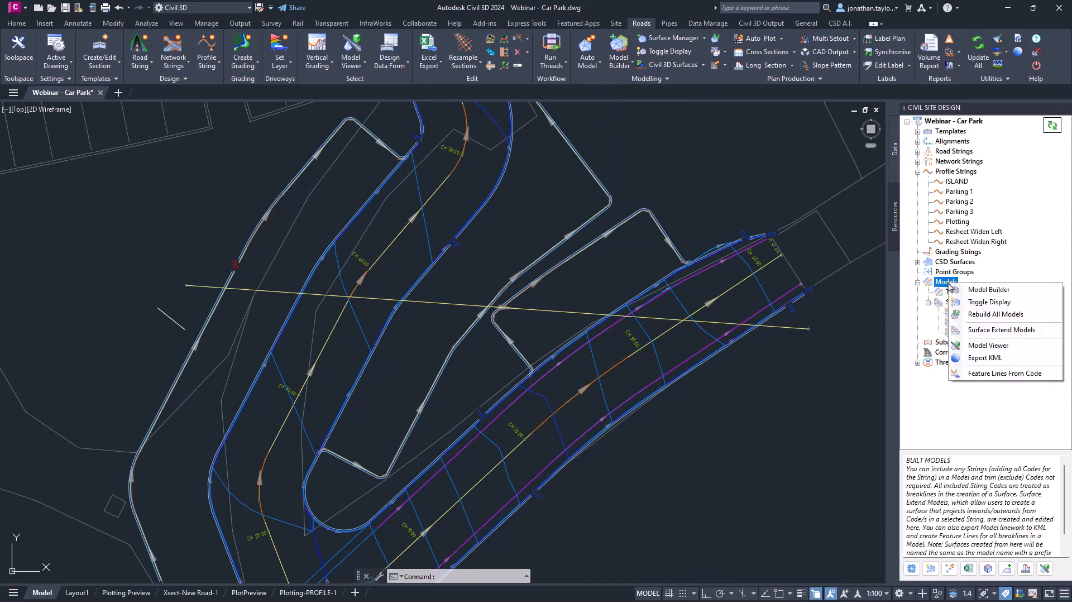
pyautogui.click(997, 330)
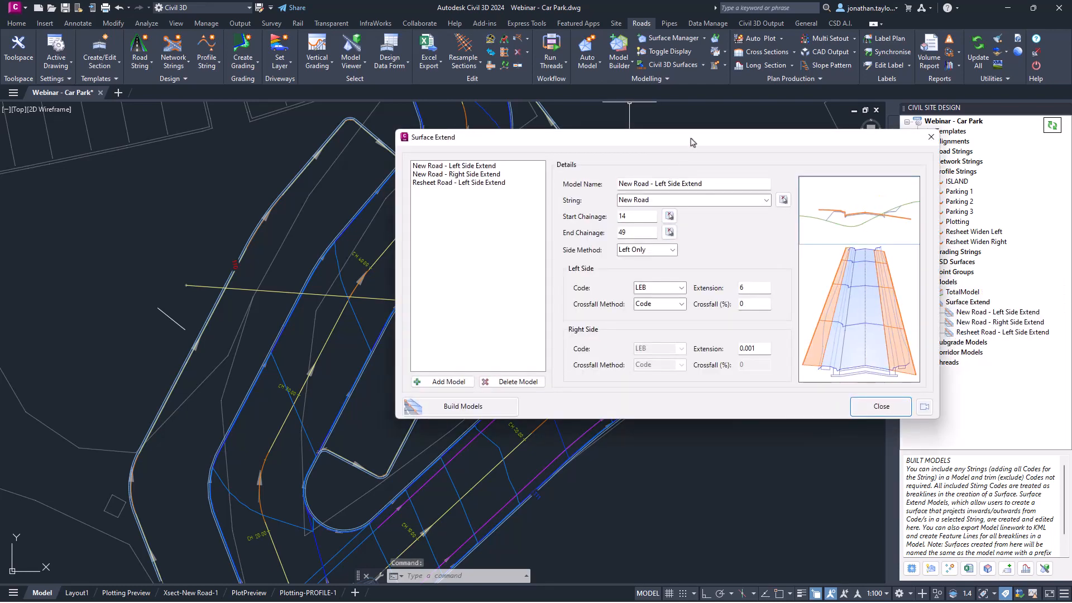
pyautogui.click(897, 417)
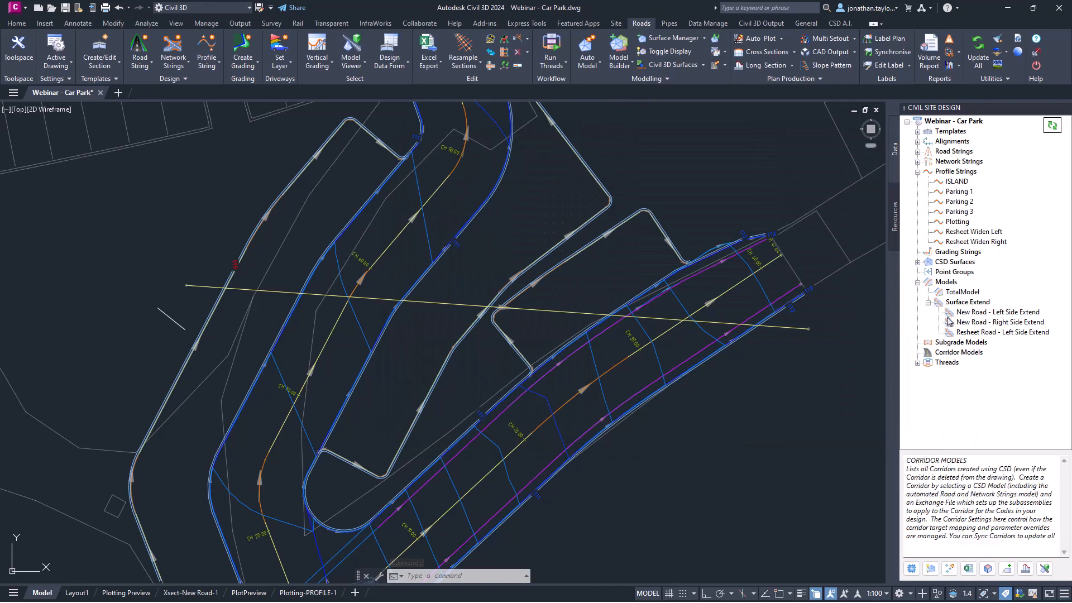
# Turn on the mesh display of the SE-New Road - Left Side Extend surface, leaving its contours off.
pyautogui.scroll(-2, 335, 229)
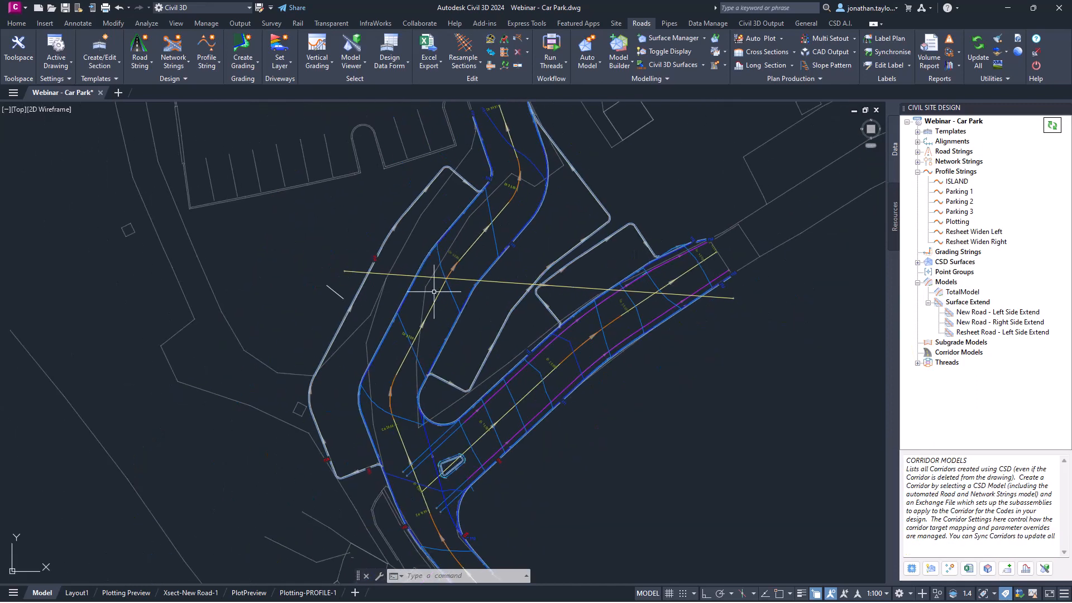
pyautogui.scroll(2, 433, 254)
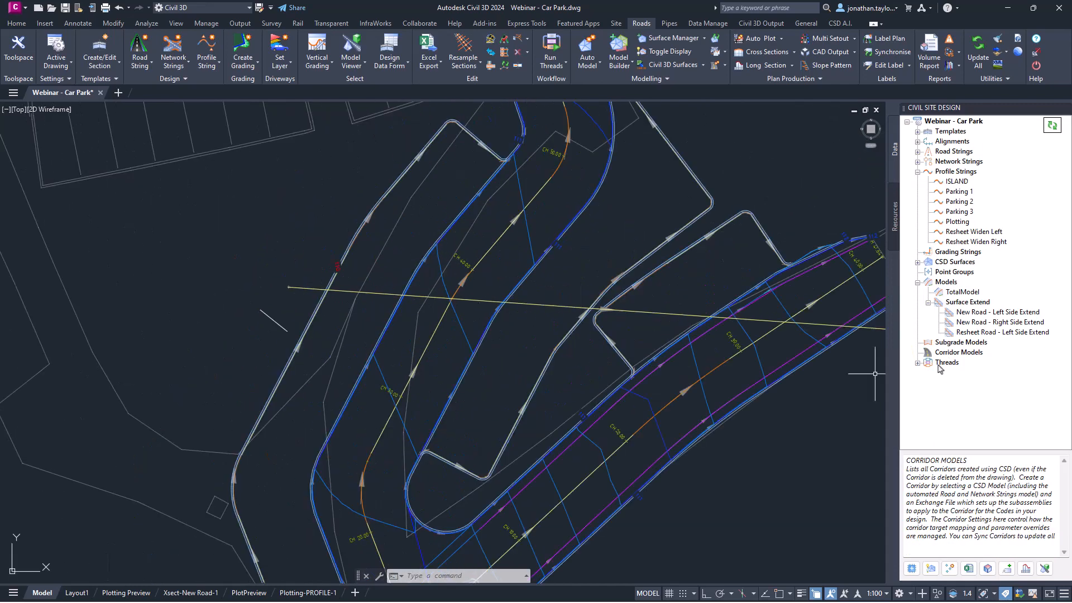
pyautogui.rightClick(949, 283)
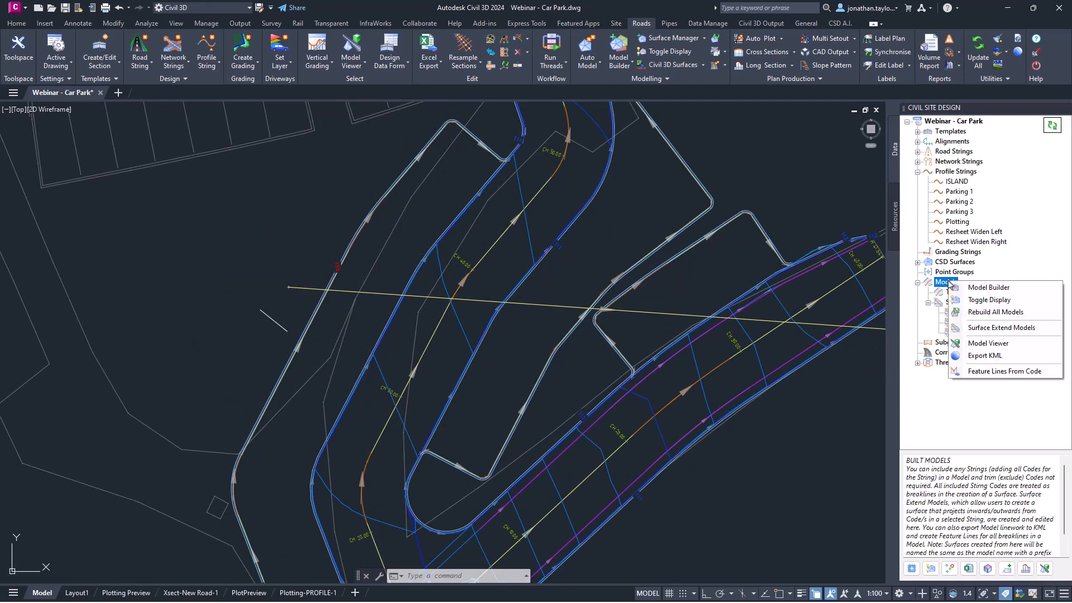
pyautogui.click(972, 300)
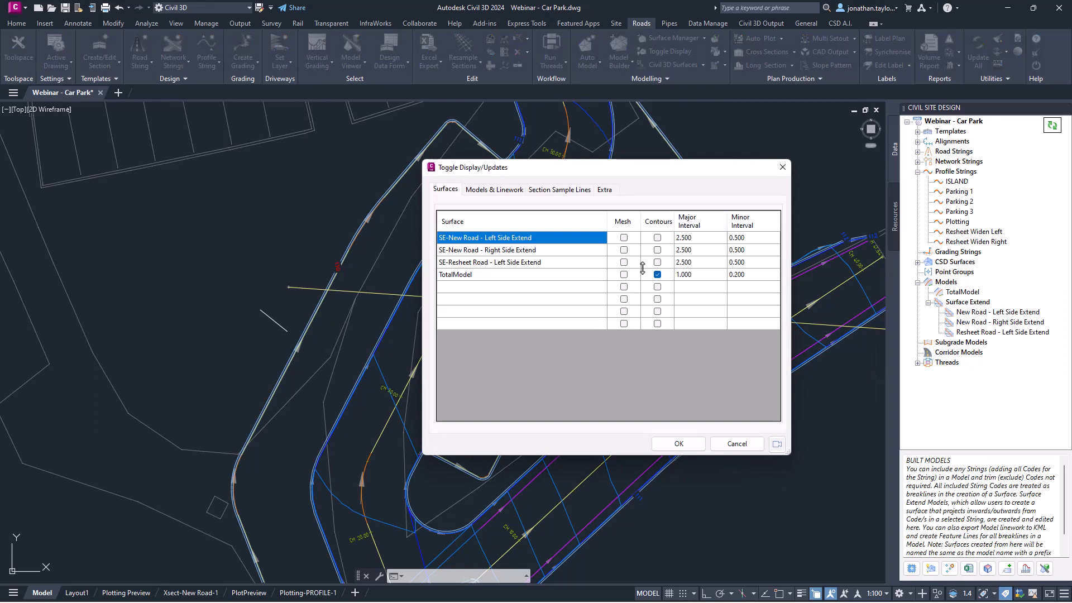
pyautogui.click(623, 238)
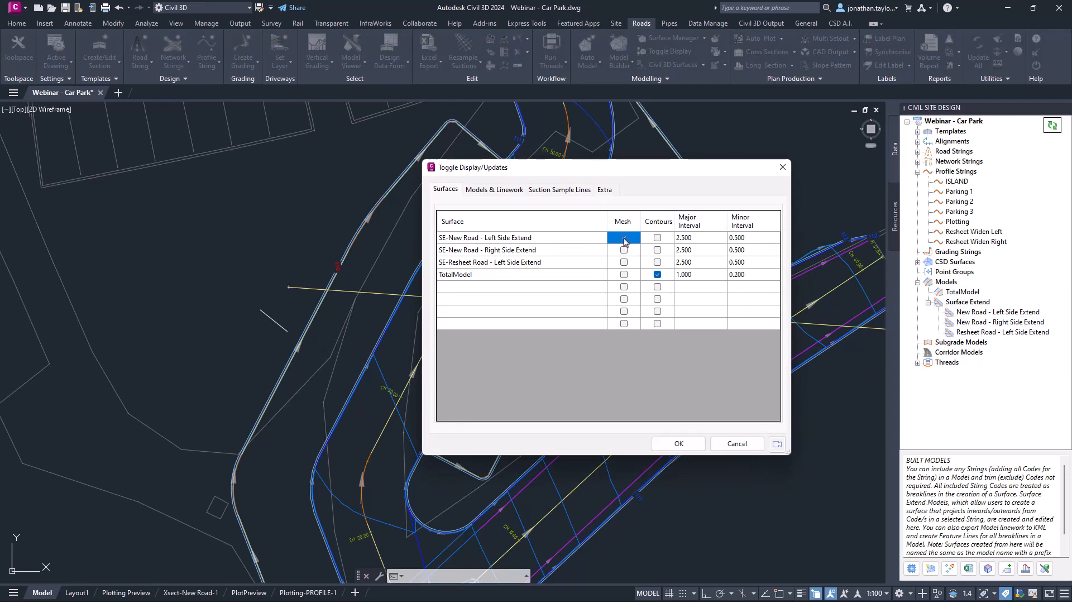
pyautogui.click(680, 444)
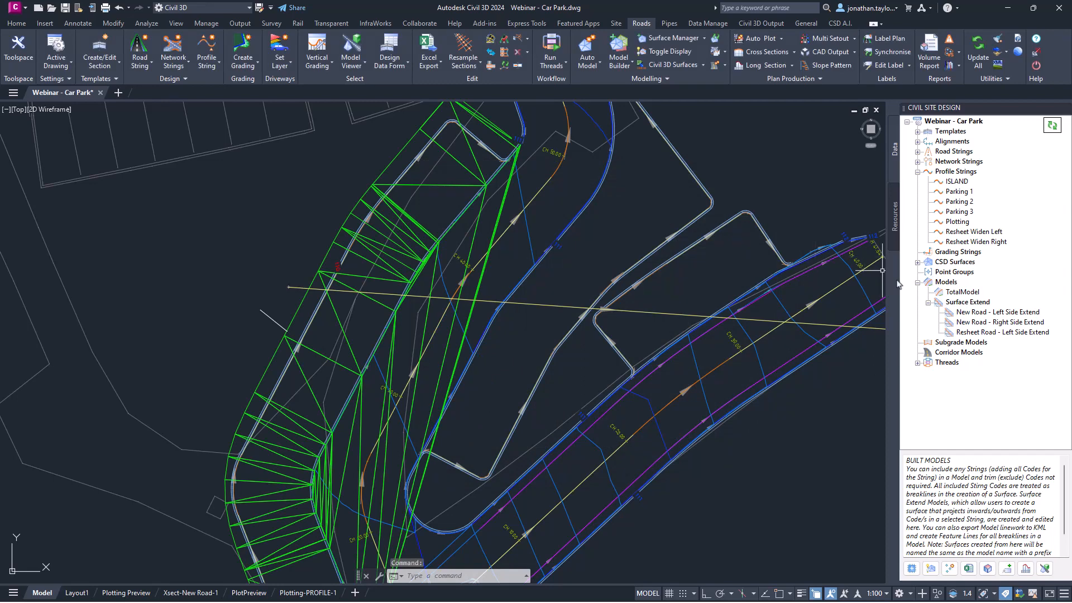
# Look up SE-New Road - Left Side Extend among the extended CSD surfaces and check its triangle and contour display options.
pyautogui.click(917, 262)
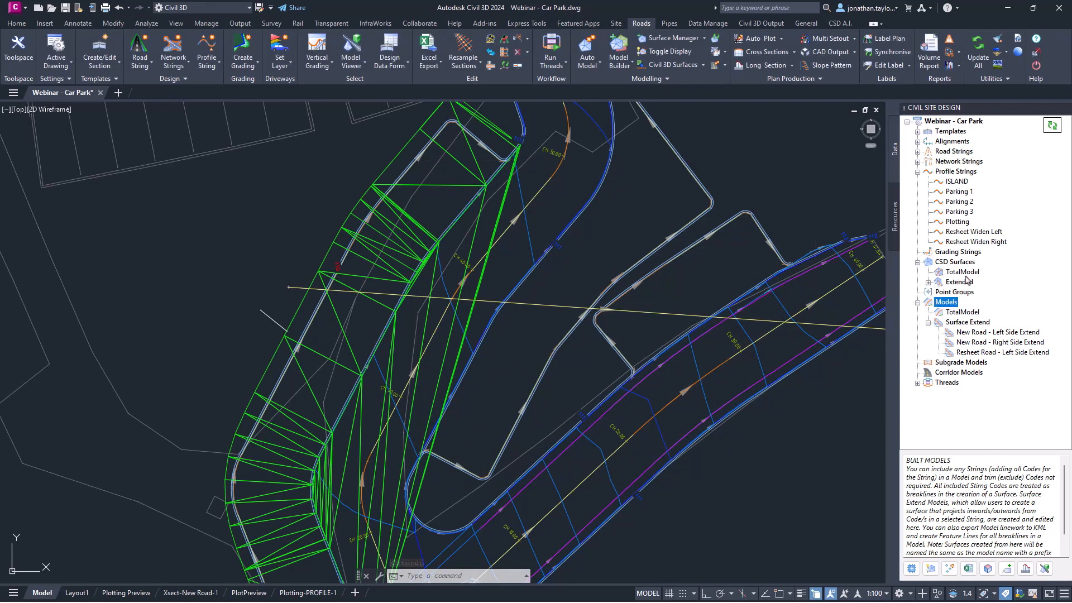
pyautogui.click(929, 282)
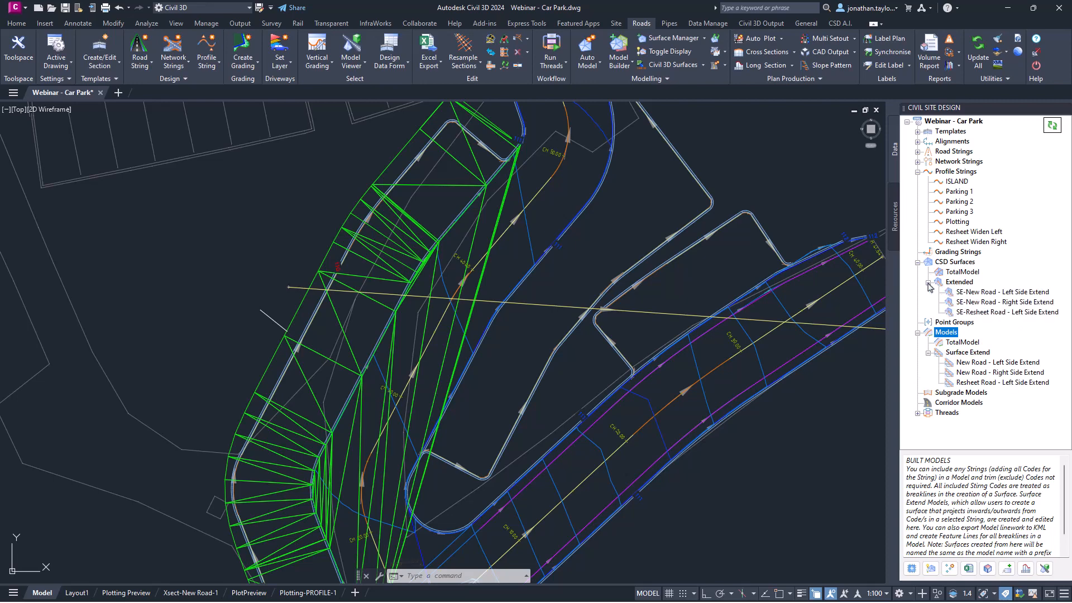
pyautogui.rightClick(991, 296)
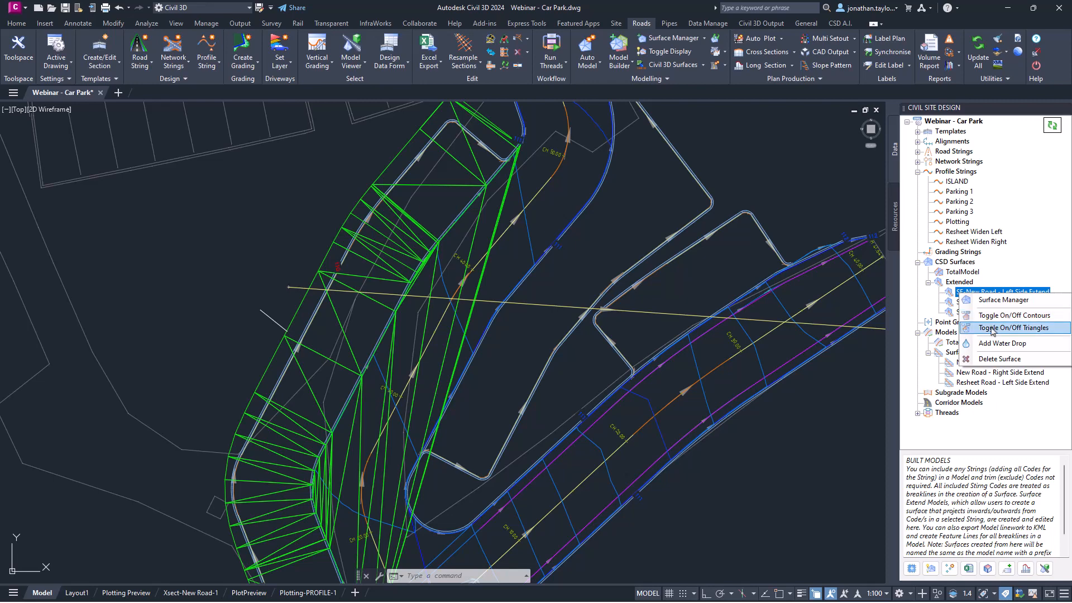
pyautogui.click(928, 282)
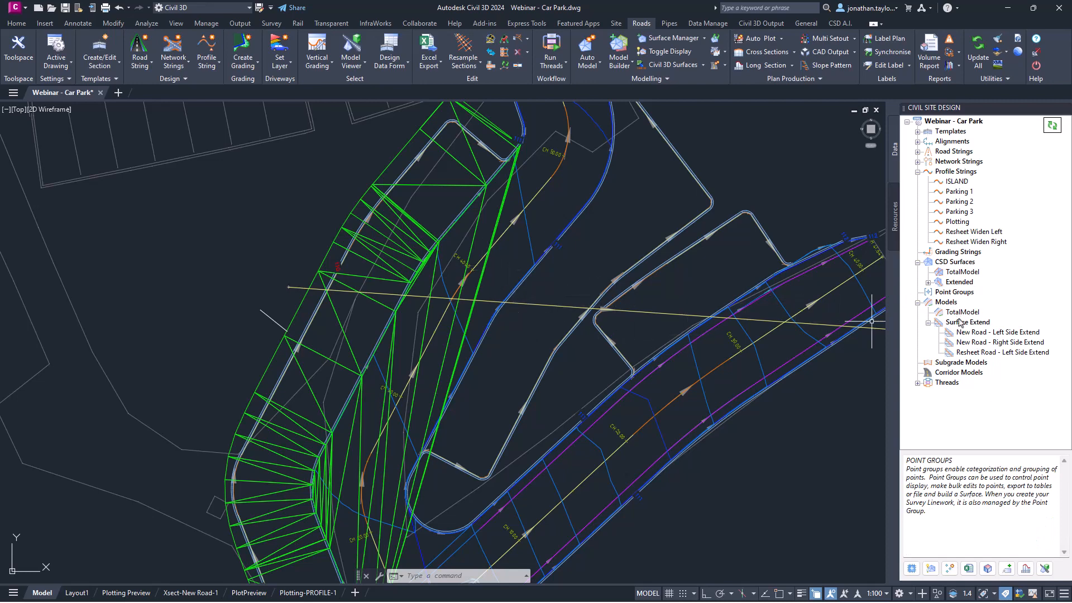
# Reopen the New Road - Left Side Extend model settings and compare their chainage range and extension with the mesh in the drawing.
pyautogui.moveTo(952, 309)
pyautogui.rightClick(974, 334)
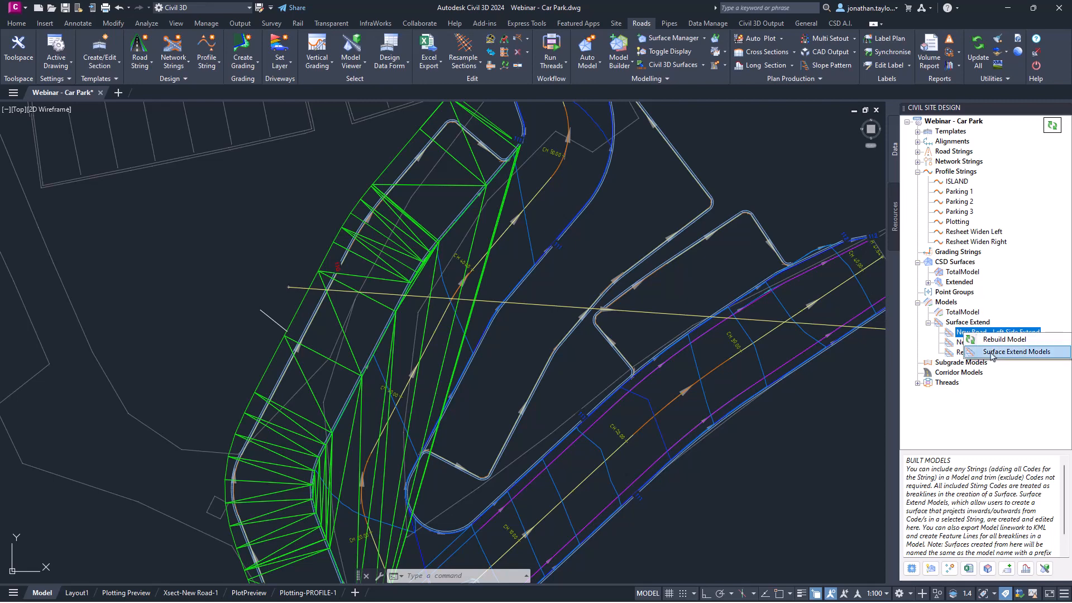
pyautogui.click(992, 352)
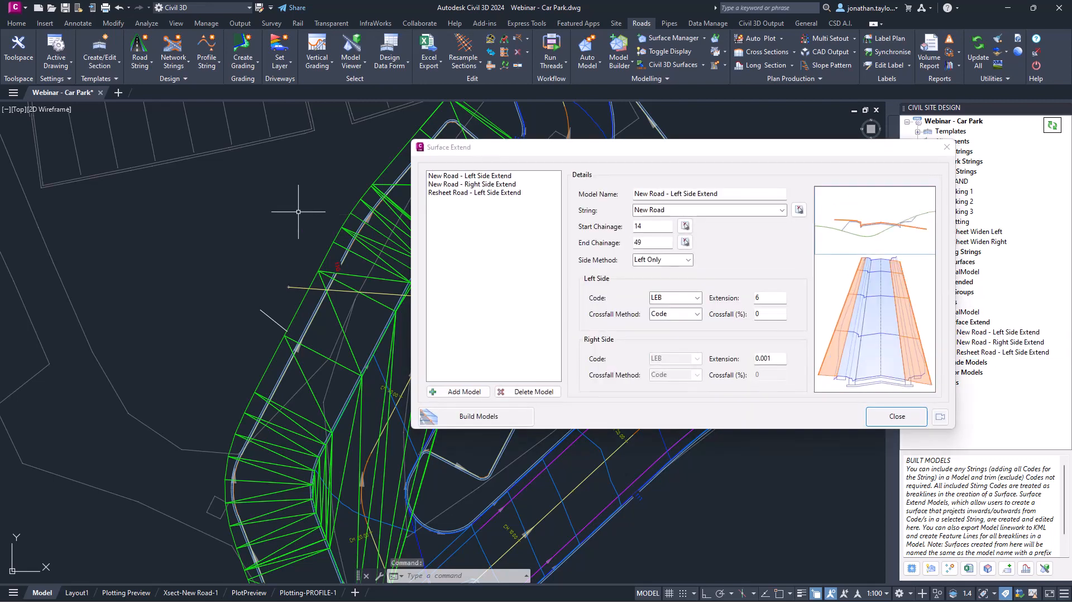
pyautogui.moveTo(289, 227); pyautogui.dragTo(161, 230, button='middle')
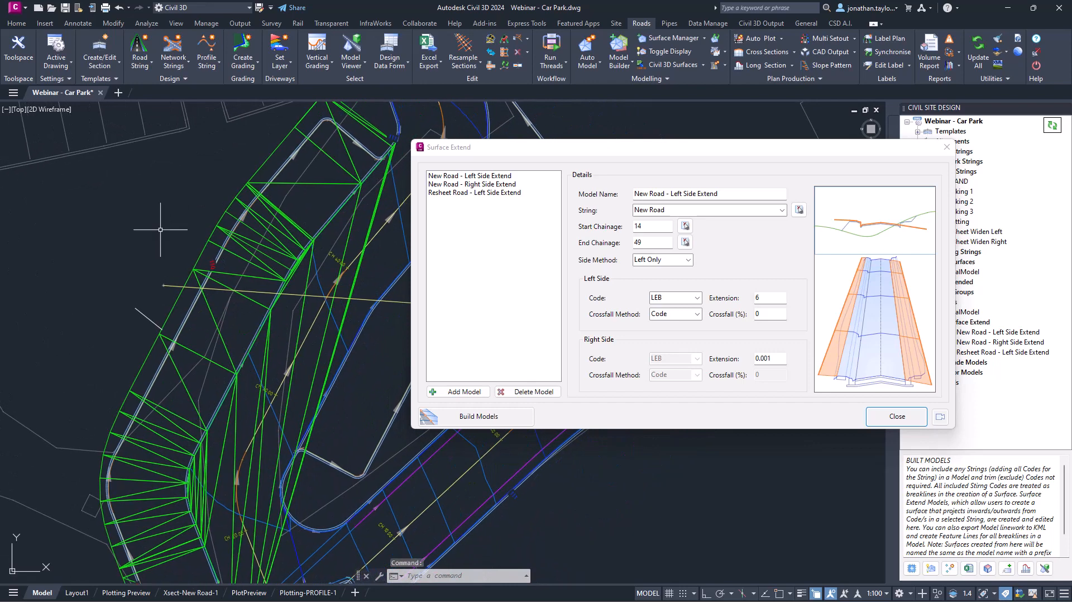
pyautogui.moveTo(557, 155); pyautogui.dragTo(566, 151)
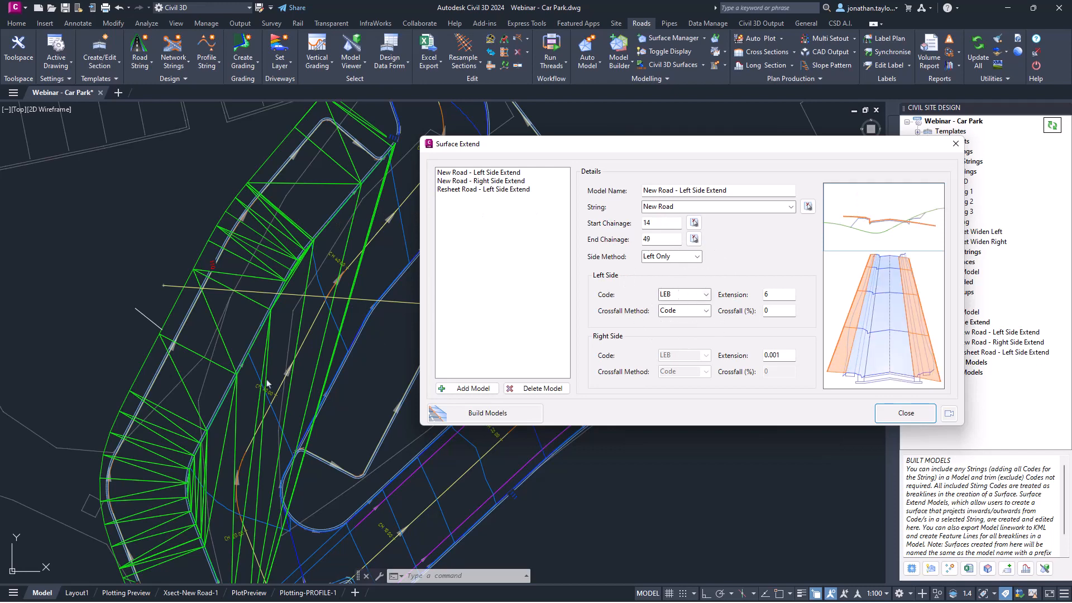
pyautogui.moveTo(232, 578)
pyautogui.mouseDown(button='middle')
pyautogui.moveTo(230, 517)
pyautogui.moveTo(230, 538)
pyautogui.mouseUp(button='middle')
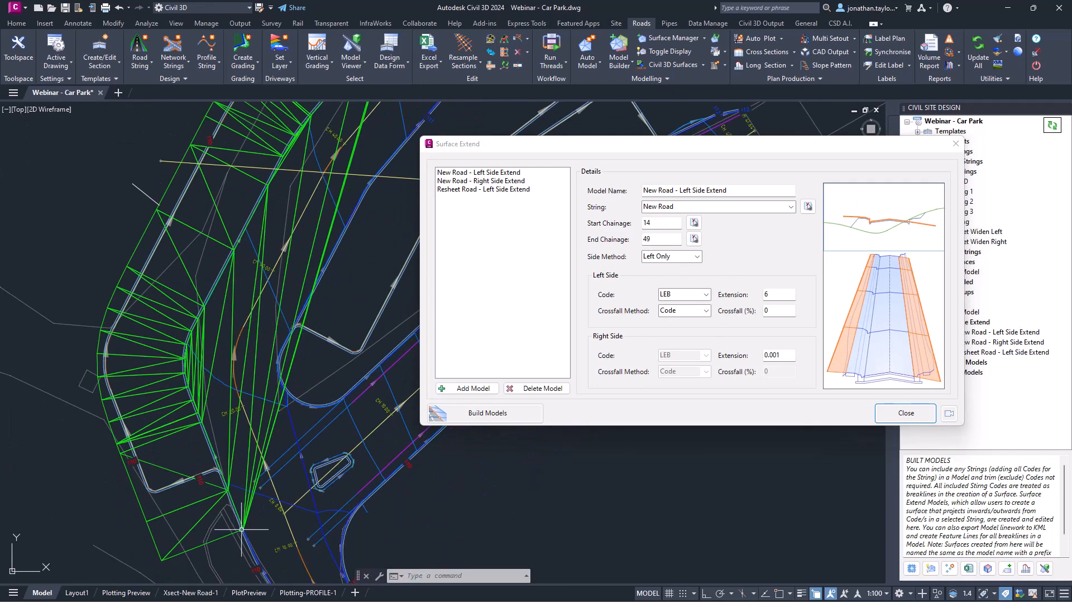
pyautogui.scroll(4, 375, 179)
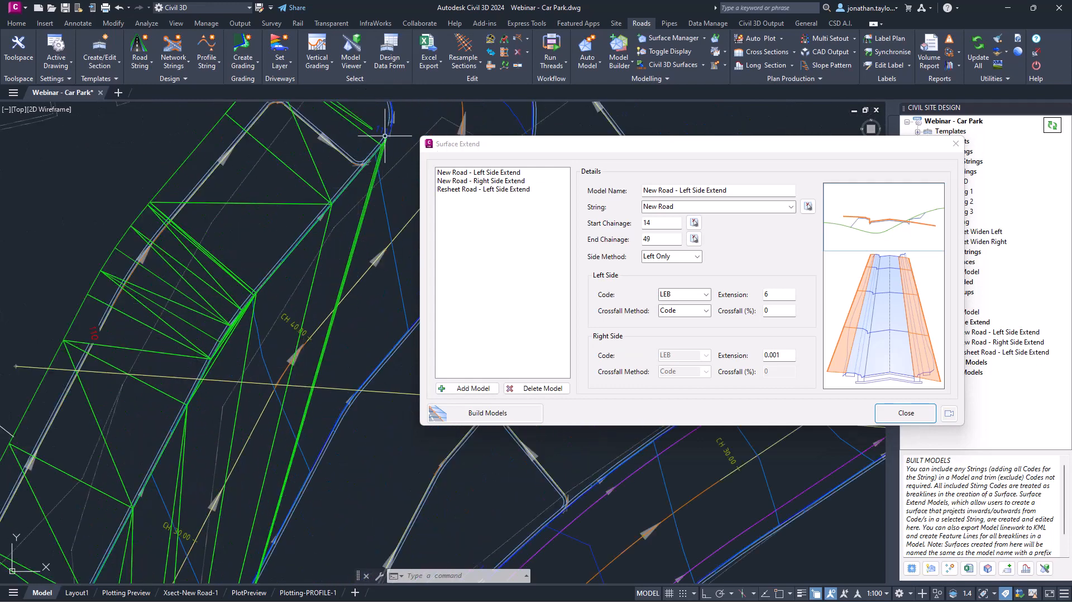
pyautogui.scroll(-2, 359, 205)
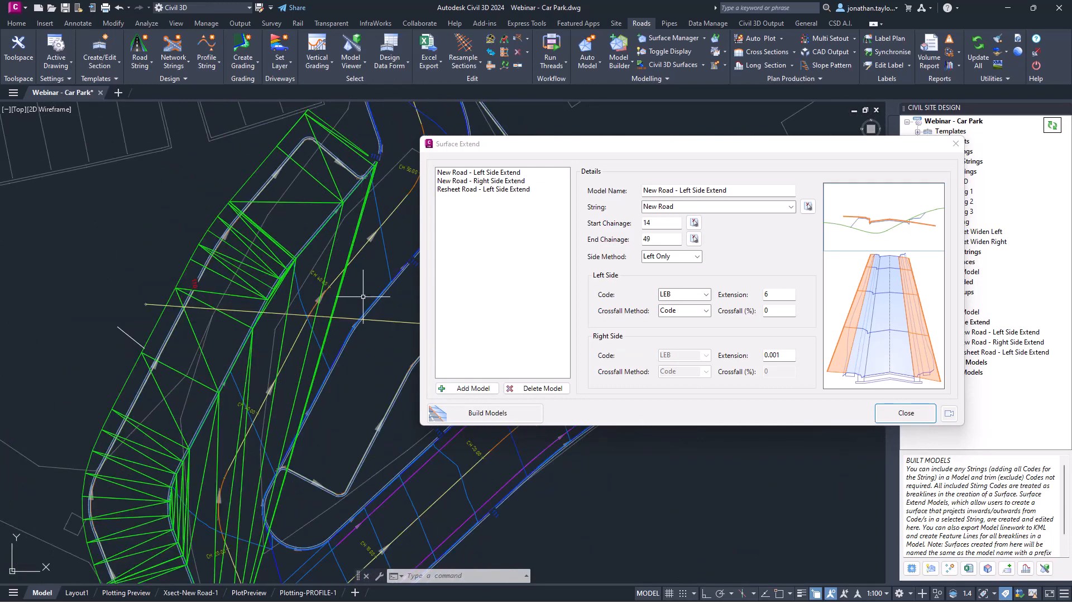
# Check the left side's extension and crossfall methods, and try the Value method for its crossfall.
pyautogui.click(706, 311)
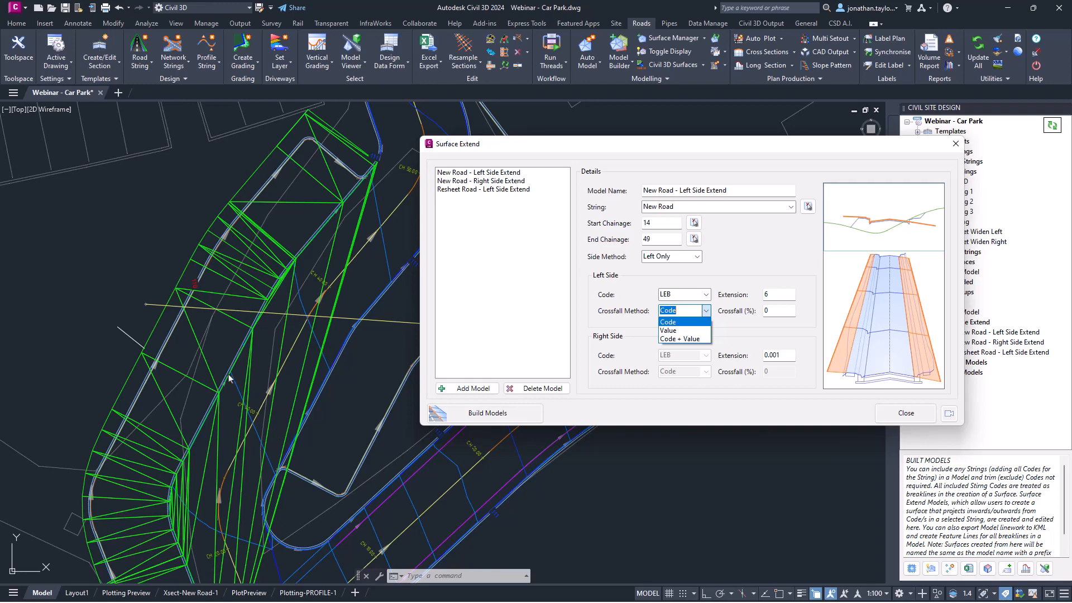
pyautogui.click(691, 329)
pyautogui.click(769, 295)
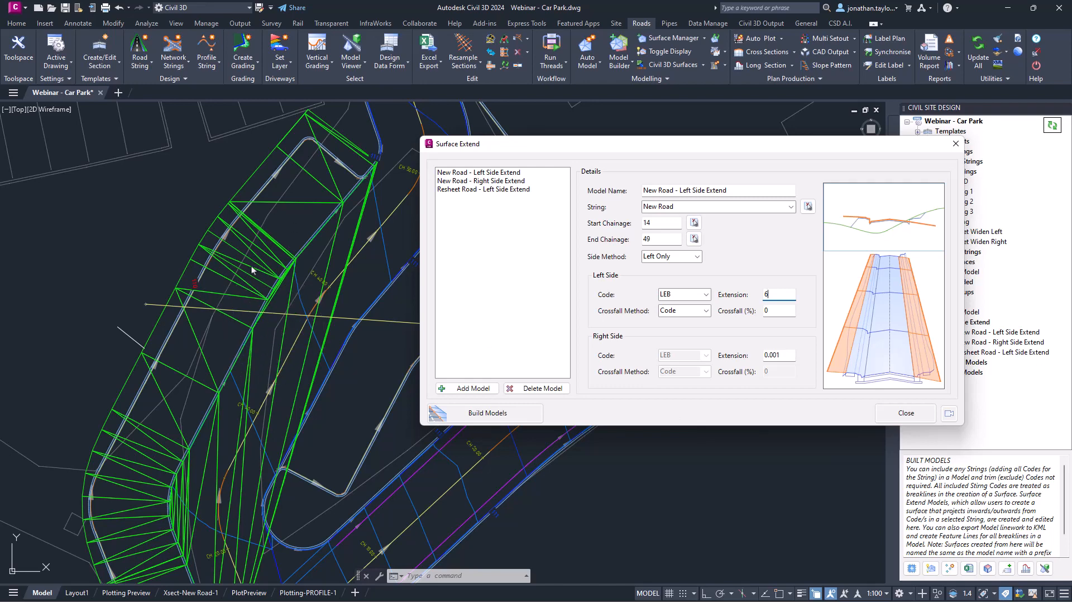
pyautogui.click(705, 310)
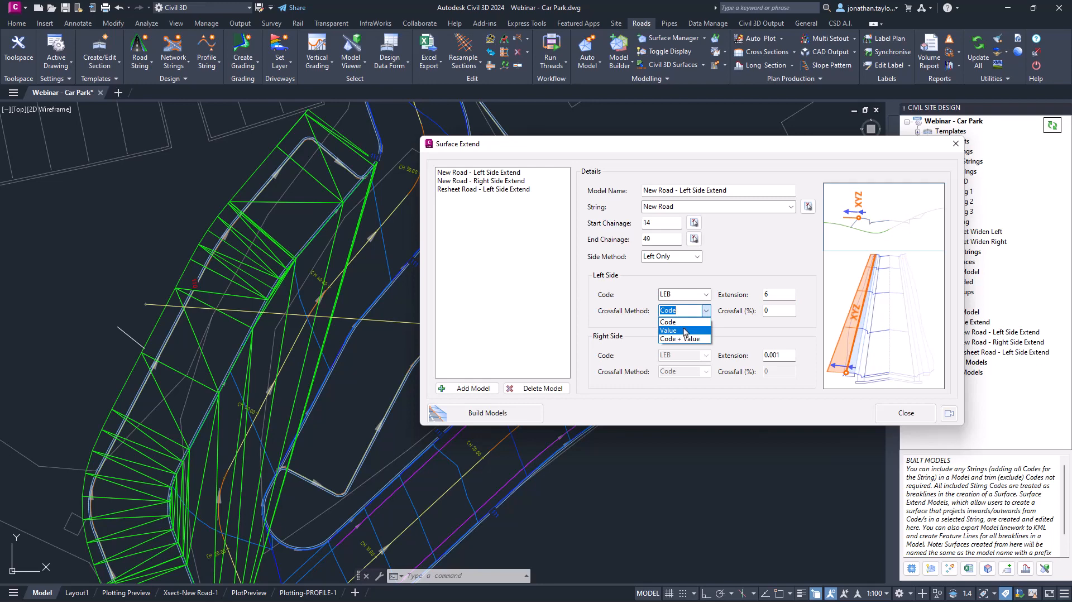
pyautogui.click(685, 332)
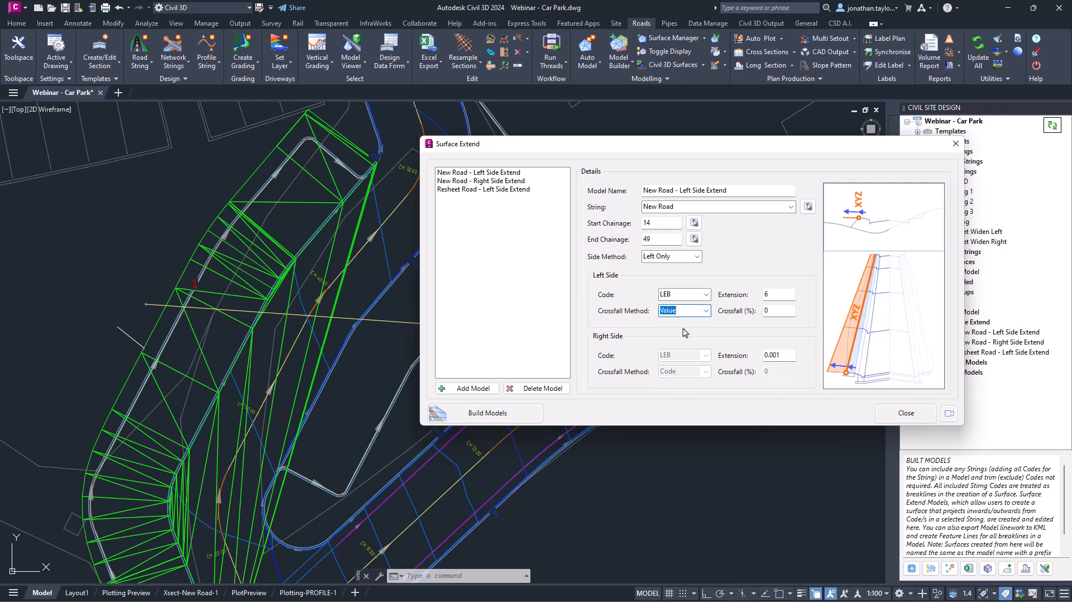
pyautogui.click(771, 312)
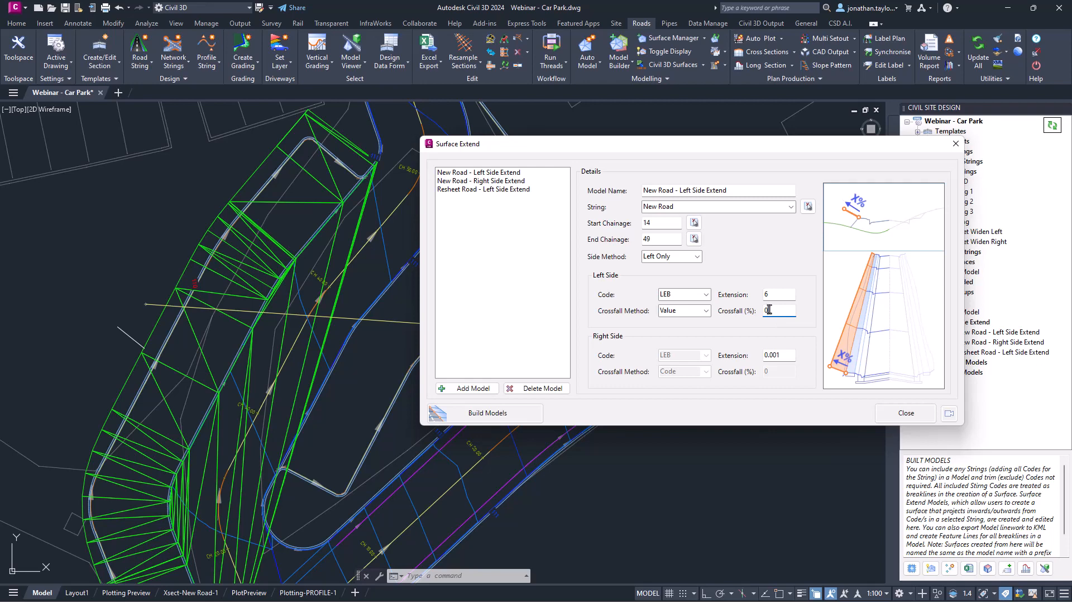
pyautogui.moveTo(768, 307); pyautogui.dragTo(759, 313)
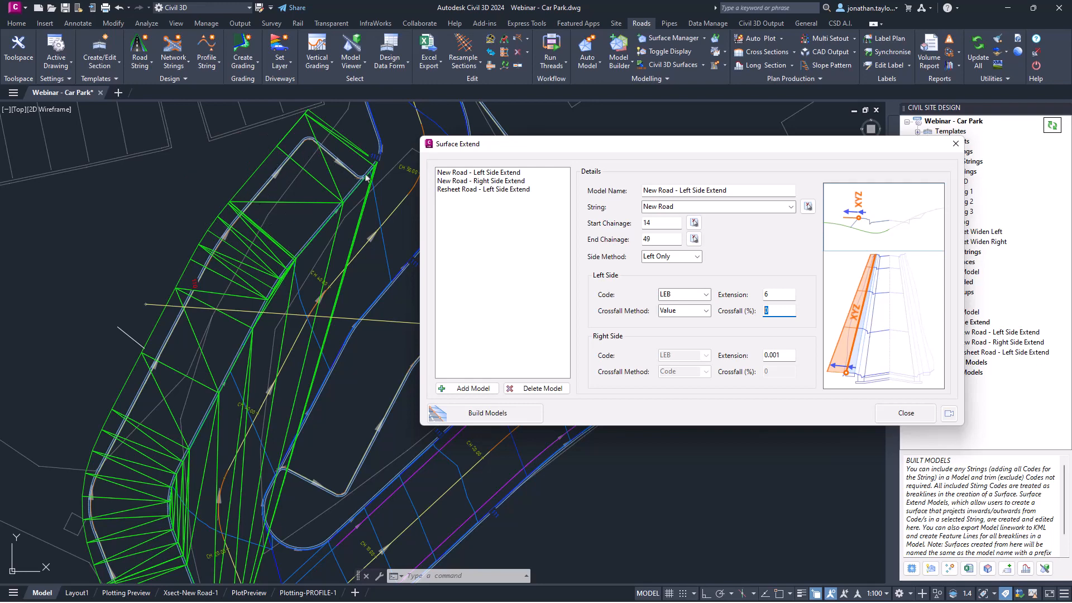
# Try the Code + Value crossfall method on the left side with a crossfall of 1 %.
pyautogui.click(706, 310)
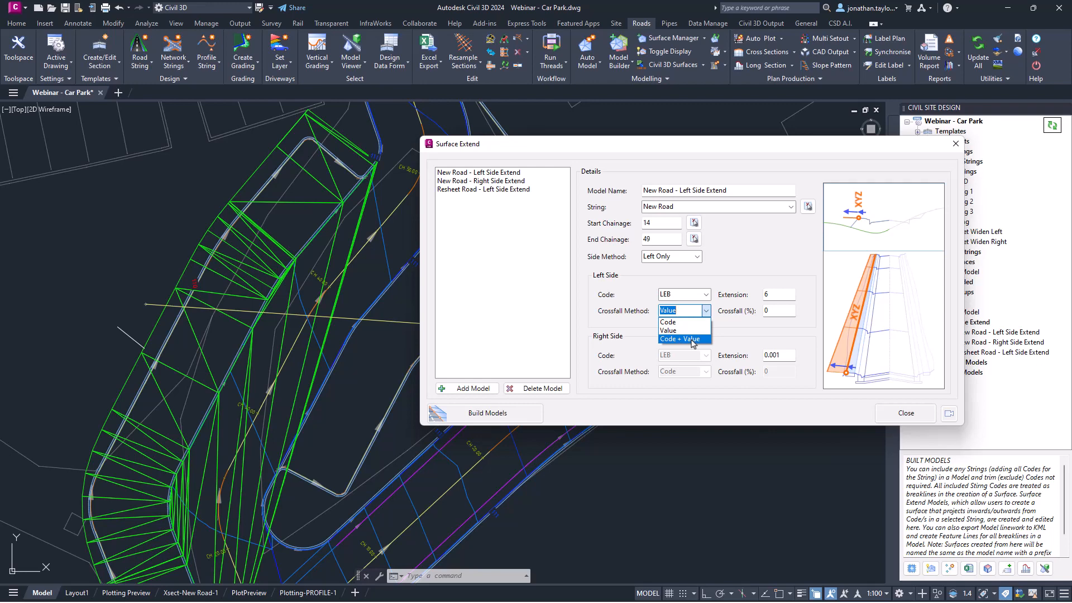
pyautogui.click(692, 339)
pyautogui.click(763, 314)
pyautogui.write('1')
# Return the left side's crossfall method to Code and its crossfall to 0 %.
pyautogui.click(706, 311)
pyautogui.click(686, 323)
pyautogui.write('0')
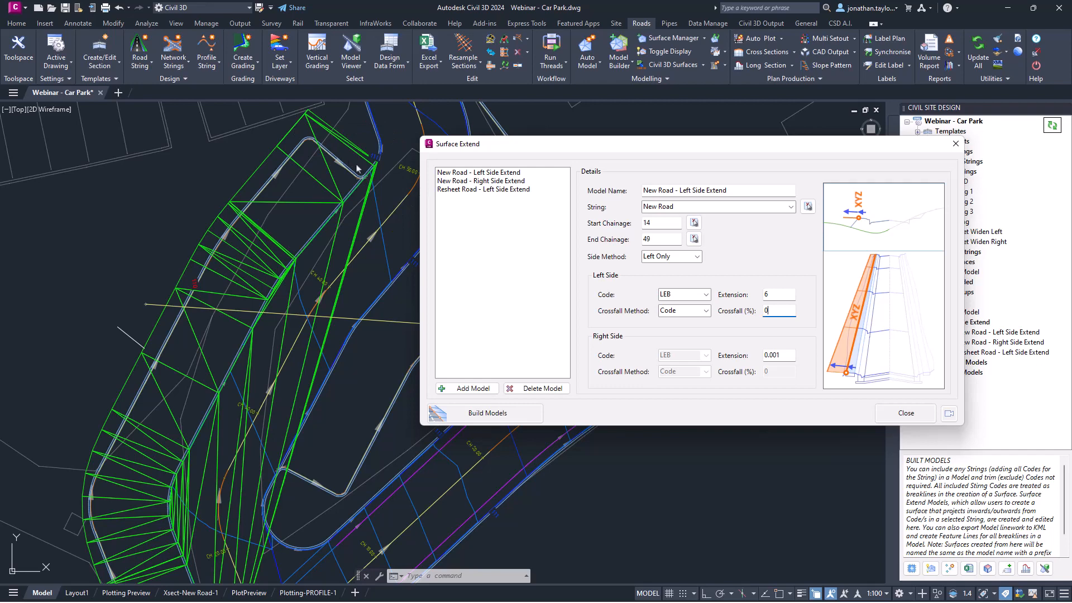
# Examine where the Parking 1 kerb meets the New Road edge along the extended mesh, and close the Surface Extend dialog.
pyautogui.scroll(5, 352, 166)
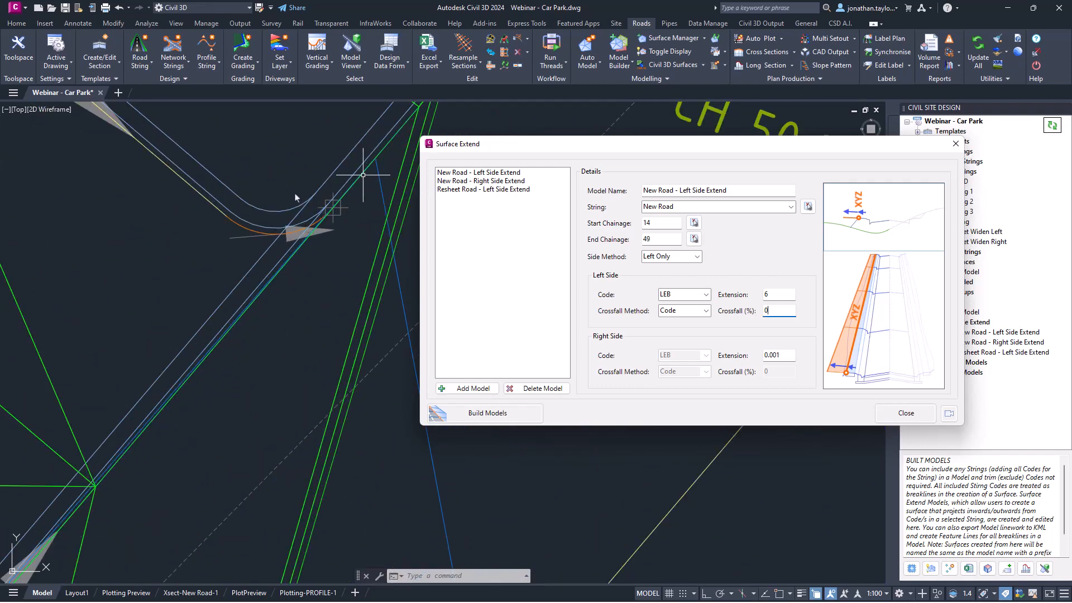
pyautogui.scroll(-5, 334, 198)
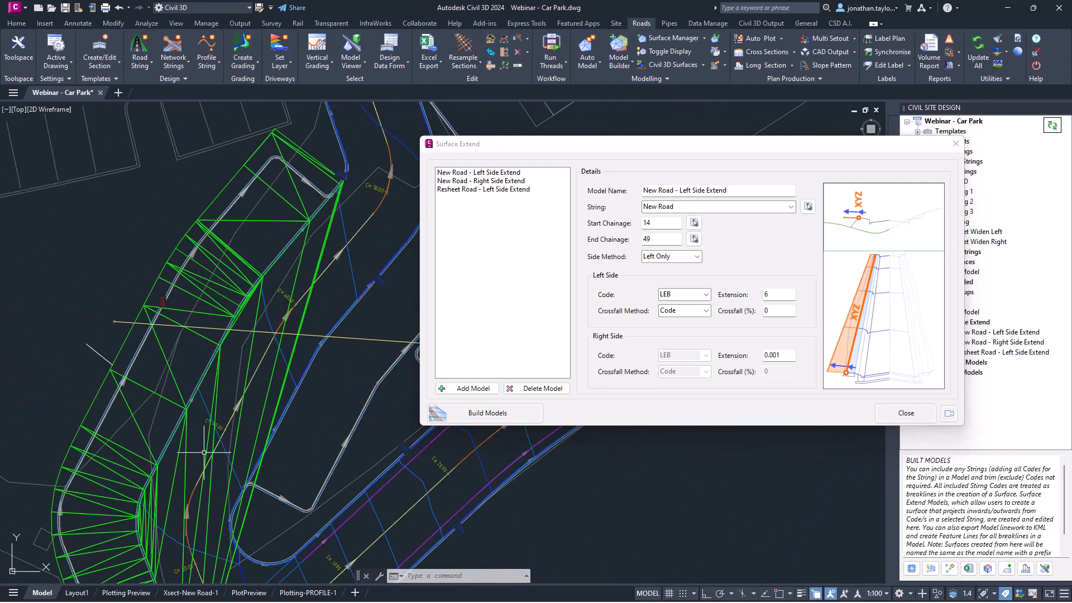
pyautogui.scroll(3, 201, 461)
pyautogui.scroll(2, 207, 468)
pyautogui.scroll(-2, 207, 468)
pyautogui.scroll(-2, 251, 296)
pyautogui.moveTo(272, 239); pyautogui.dragTo(265, 327, button='middle')
pyautogui.scroll(2, 253, 339)
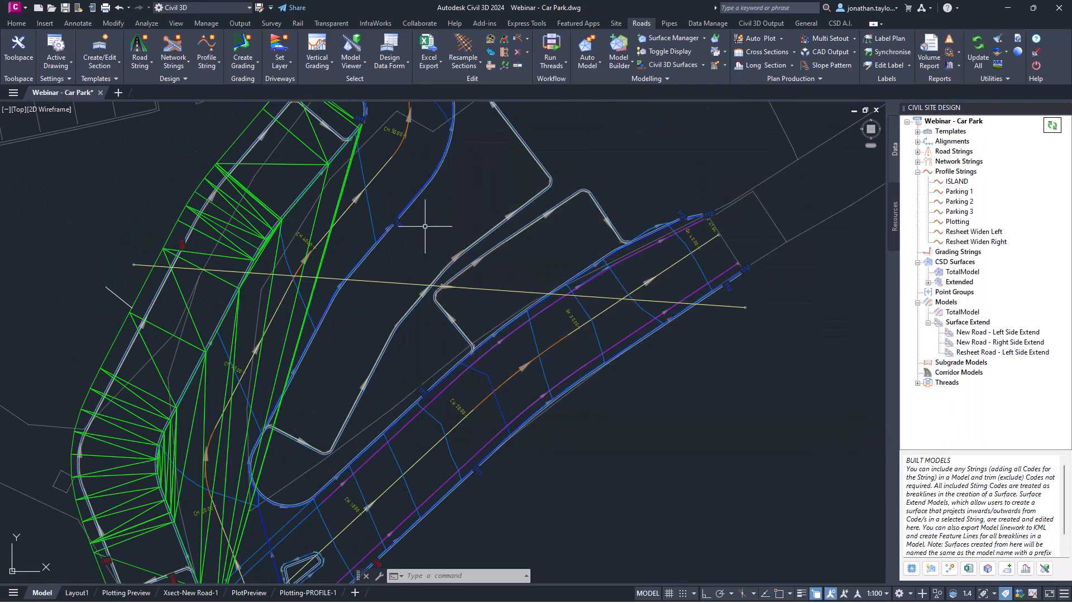
pyautogui.moveTo(402, 205); pyautogui.dragTo(363, 223, button='middle')
pyautogui.moveTo(286, 326)
pyautogui.mouseDown(button='middle')
pyautogui.moveTo(306, 345)
pyautogui.moveTo(294, 296)
pyautogui.mouseUp(button='middle')
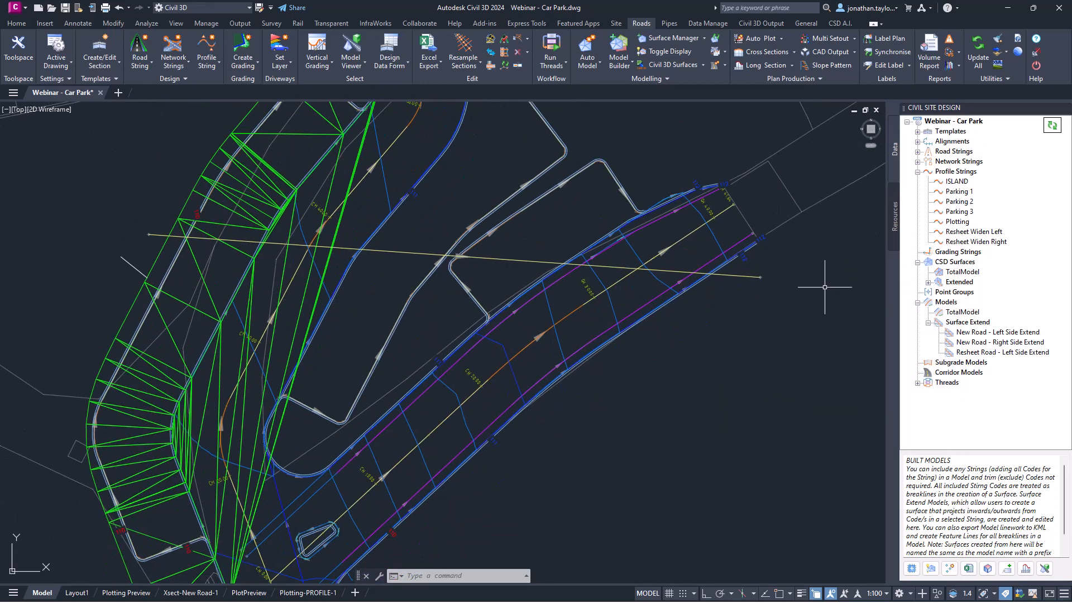
# Open the Parking 1 profile string in the Vertical Grading Editor and place its window beside the parking bay's mesh.
pyautogui.rightClick(956, 192)
pyautogui.click(955, 193)
pyautogui.rightClick(955, 192)
pyautogui.click(969, 199)
pyautogui.moveTo(213, 55); pyautogui.dragTo(532, 69)
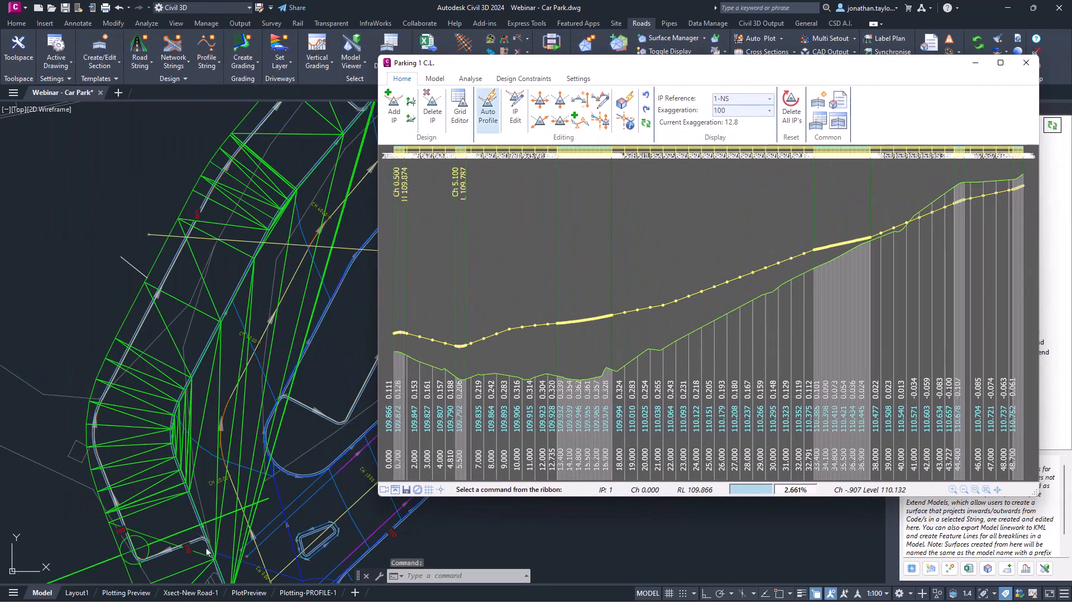
# Review the Reference Surface entry in Parking 1's Auto Profile settings without changing it, and close the Vertical Grading Editor.
pyautogui.click(407, 336)
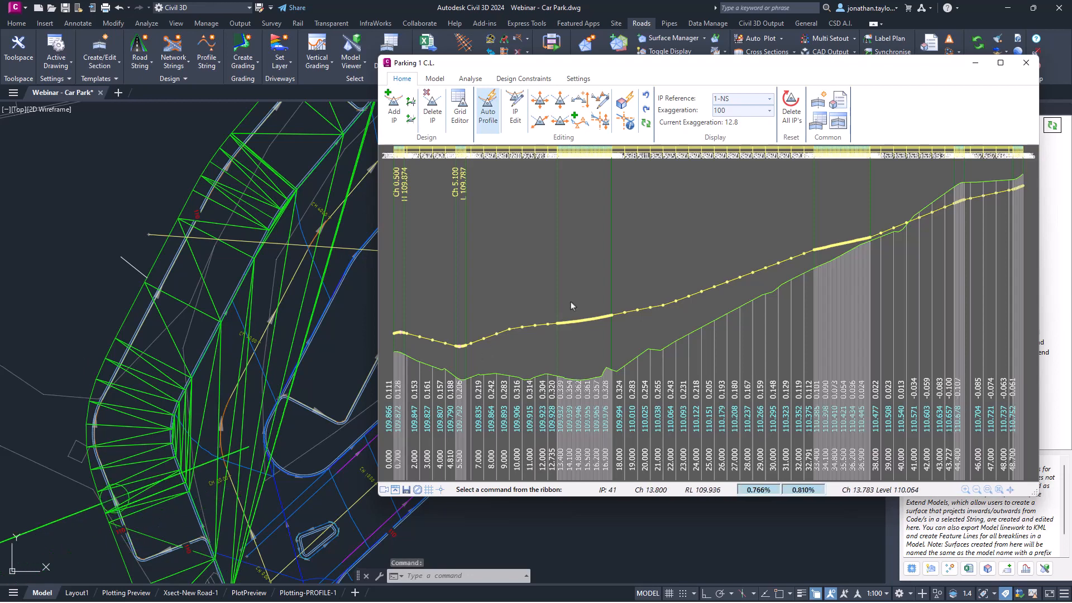
pyautogui.click(489, 130)
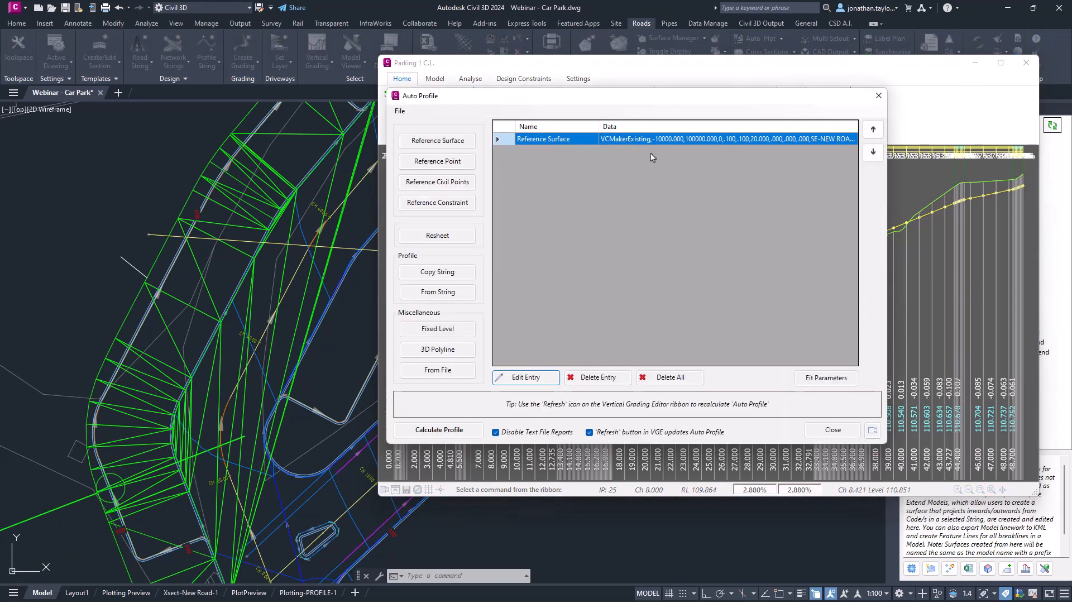
pyautogui.doubleClick(659, 140)
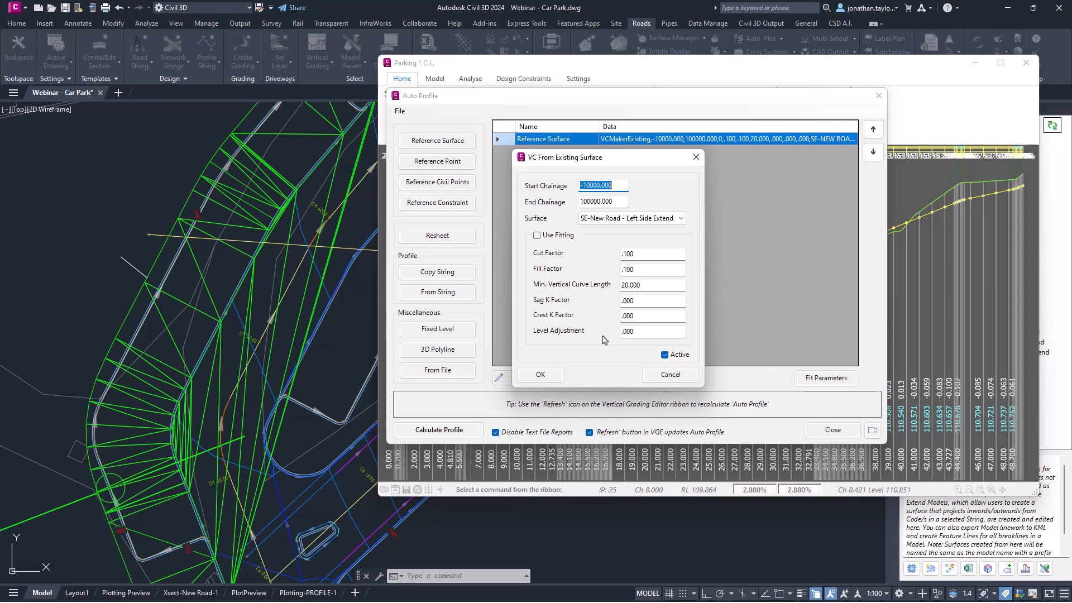
pyautogui.click(670, 375)
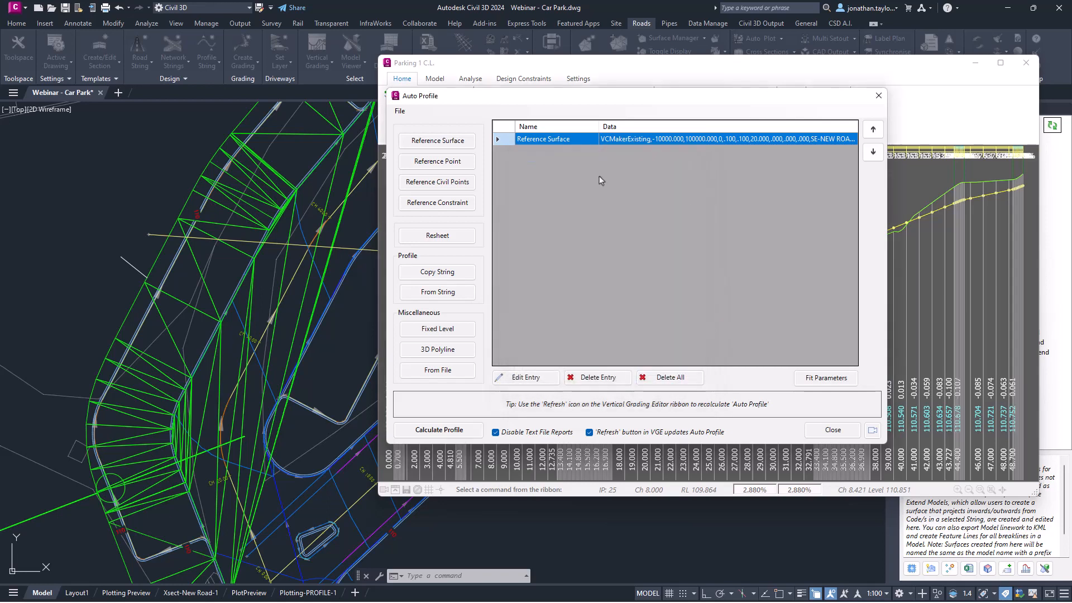
pyautogui.click(879, 96)
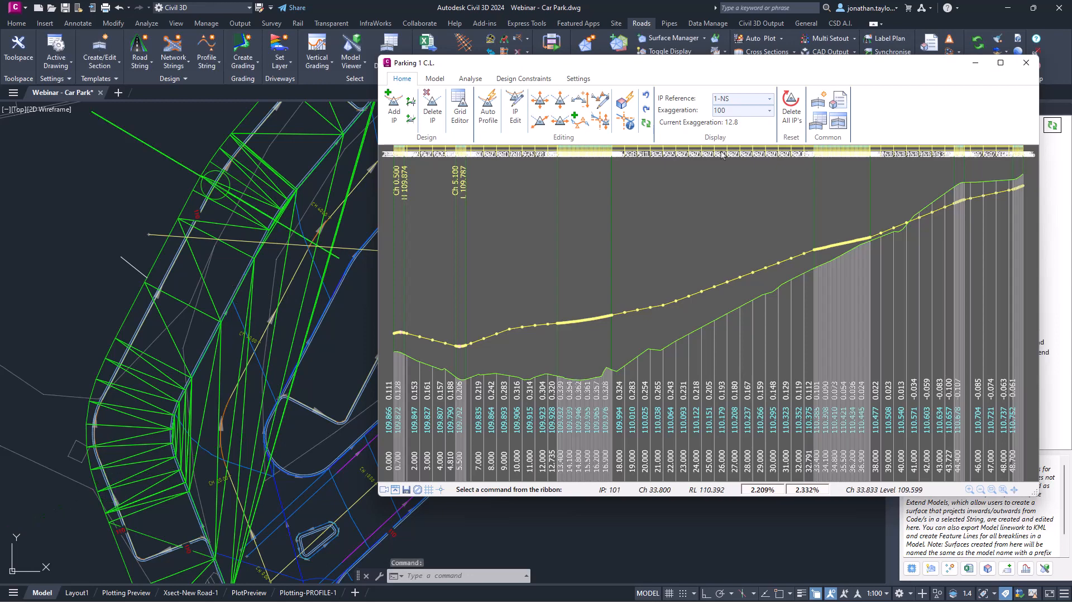
pyautogui.click(1027, 63)
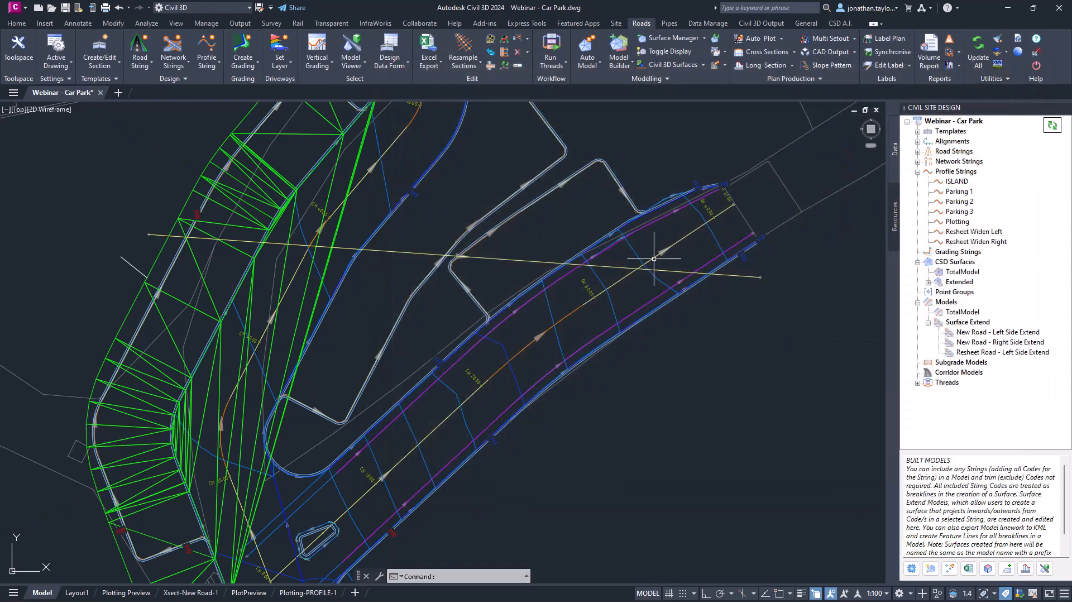
# Switch the mesh display from the SE-New Road - Left Side Extend surface to SE-New Road - Right Side Extend.
pyautogui.moveTo(520, 187); pyautogui.dragTo(484, 240, button='middle')
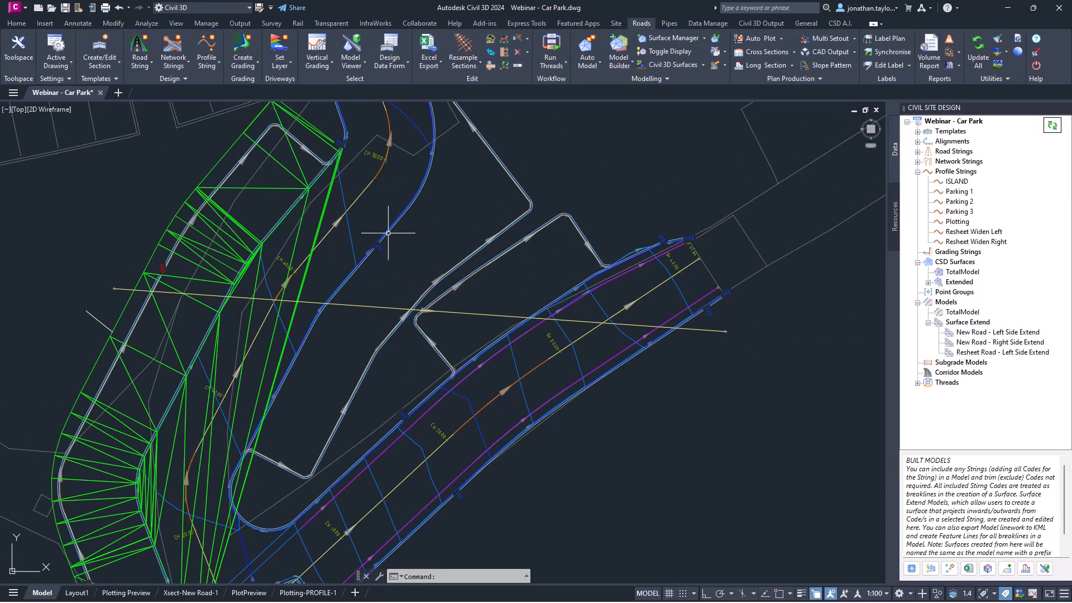
pyautogui.moveTo(493, 205); pyautogui.dragTo(469, 245, button='middle')
pyautogui.click(955, 262)
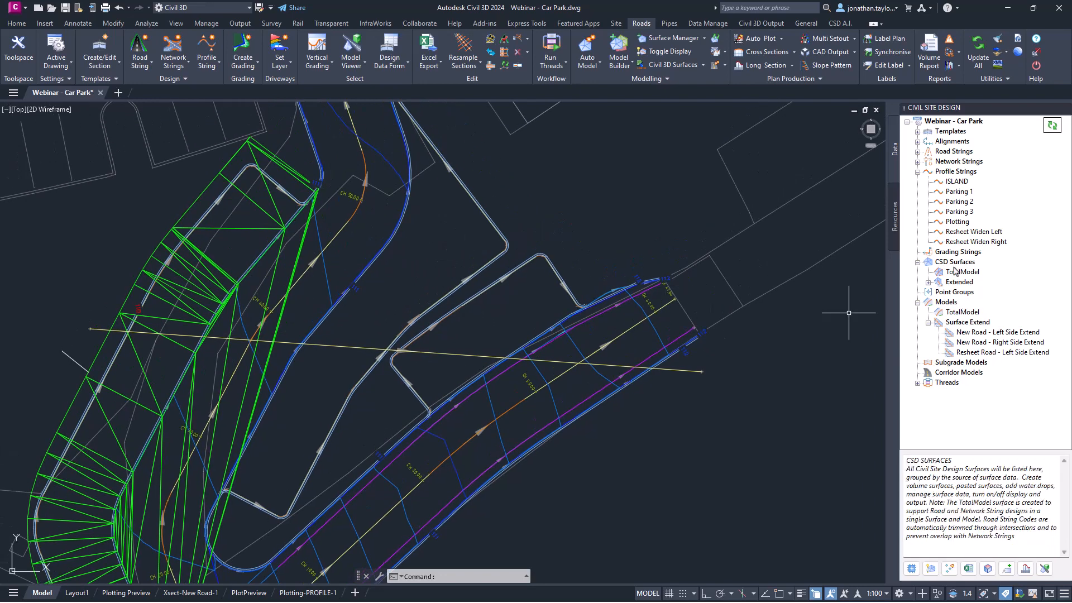
pyautogui.rightClick(956, 262)
pyautogui.click(972, 278)
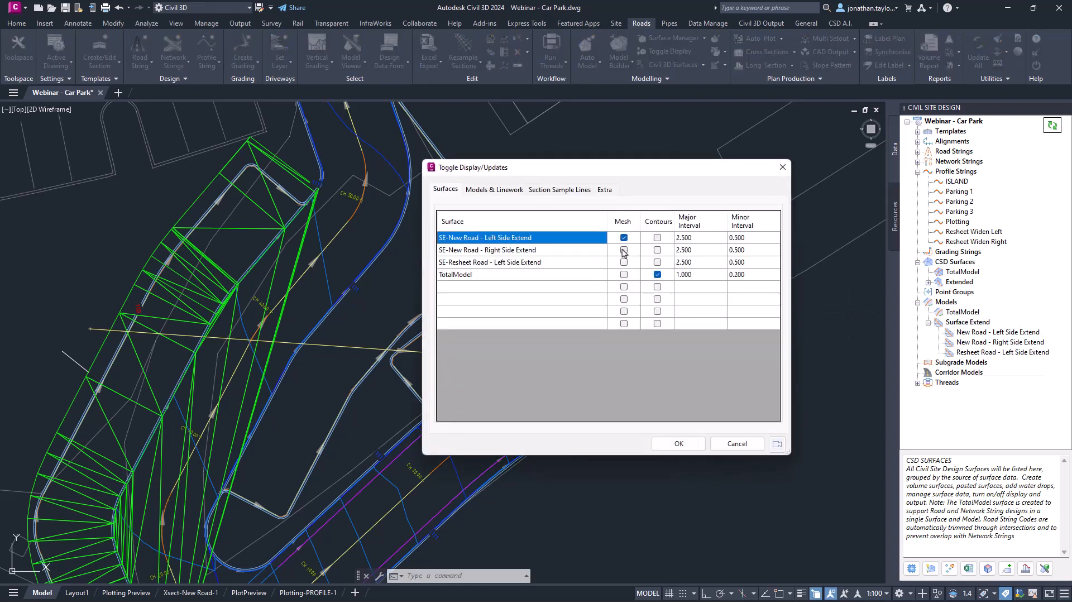
pyautogui.click(624, 250)
pyautogui.click(679, 444)
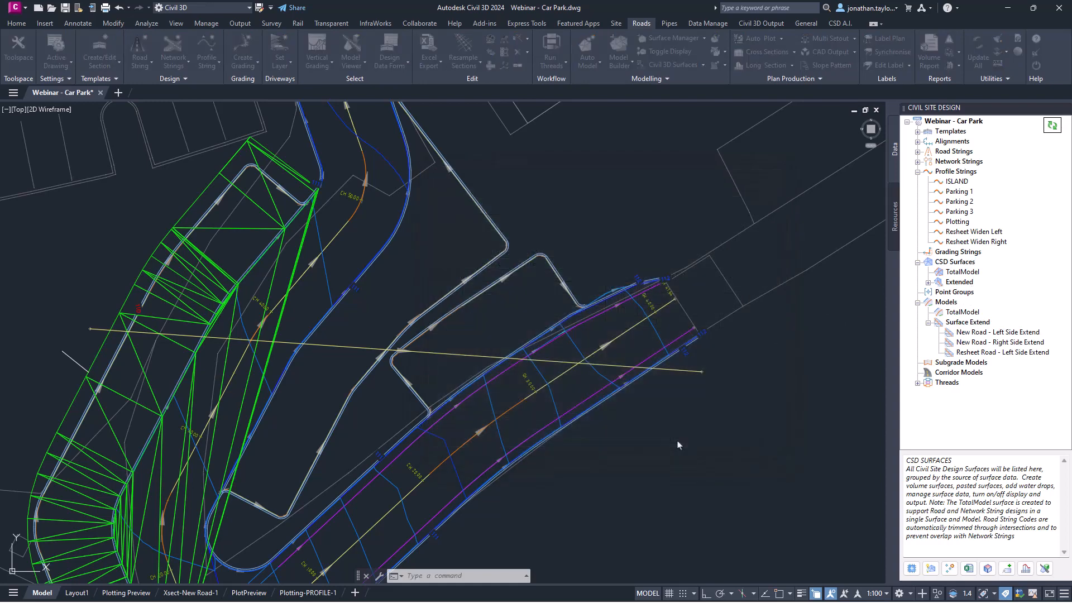
# Examine the right side extend mesh over the parking strings and remove that mesh from the drawing display.
pyautogui.scroll(-3, 447, 363)
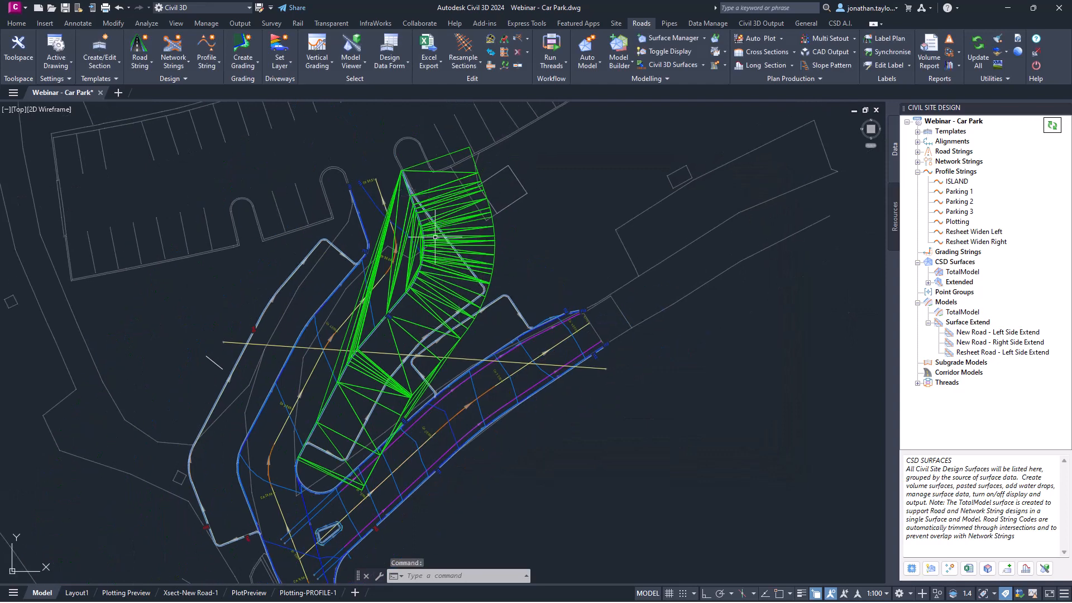
pyautogui.scroll(2, 453, 260)
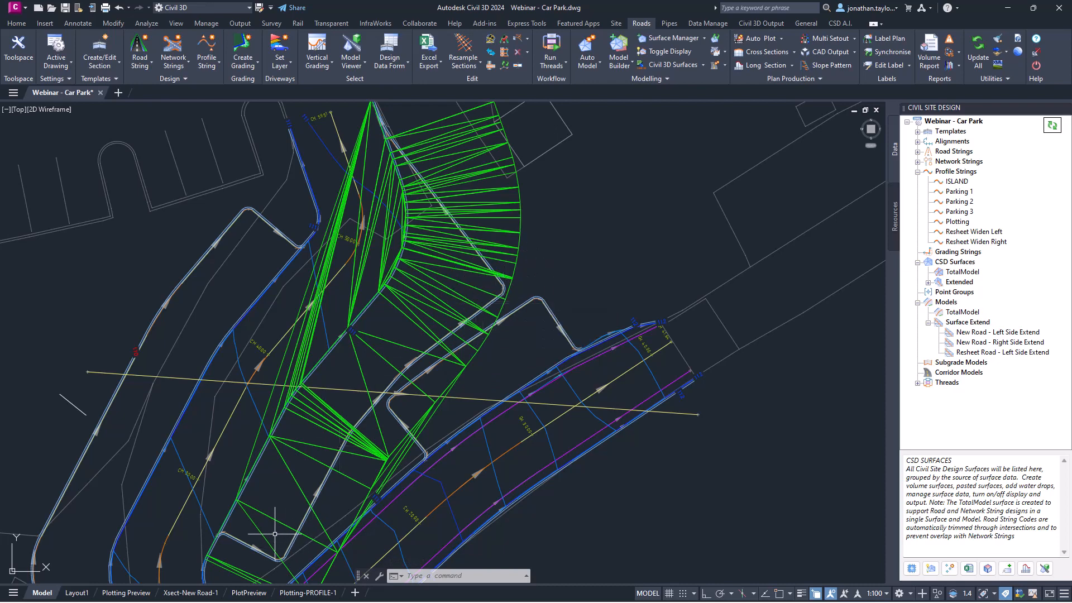
pyautogui.click(491, 181)
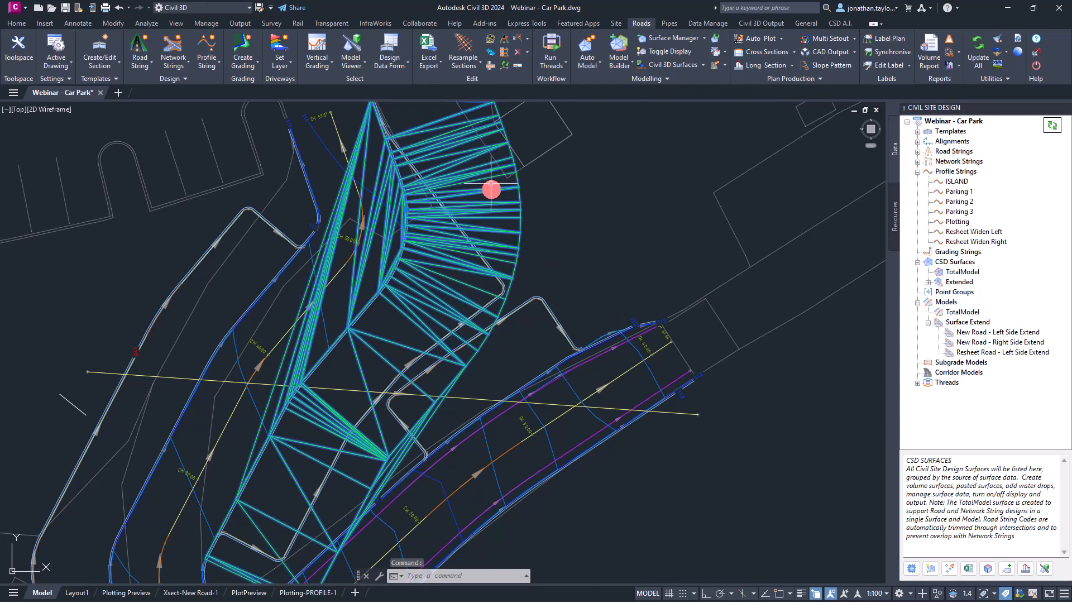
pyautogui.rightClick(491, 180)
pyautogui.click(500, 256)
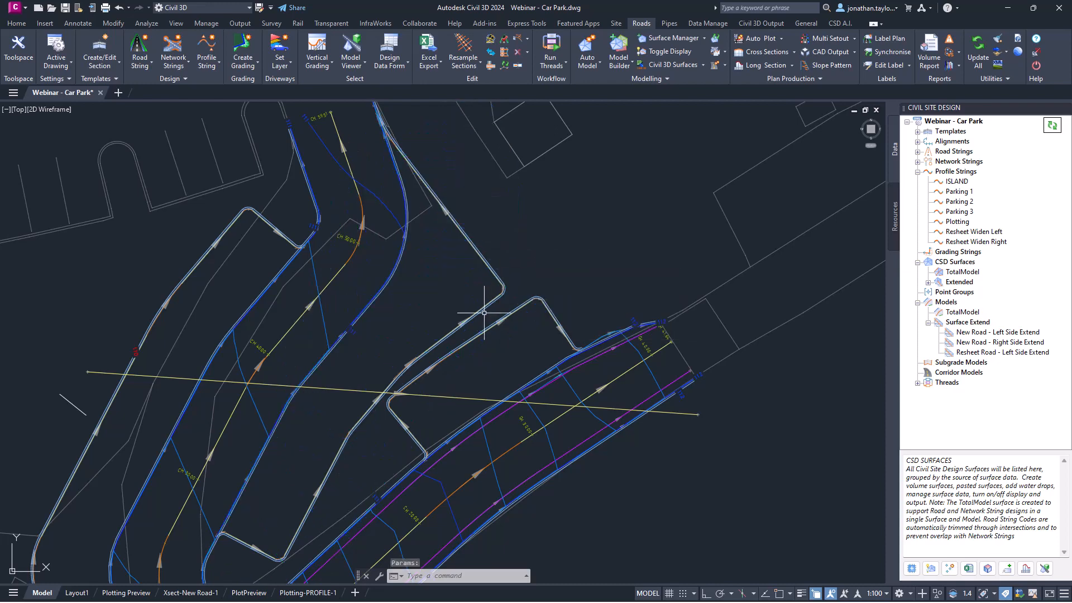
# Create a new model named Model in the Model Builder, leaving it unlinked from the automatic TotalModel and without boundary retraction.
pyautogui.moveTo(412, 328); pyautogui.dragTo(471, 256, button='middle')
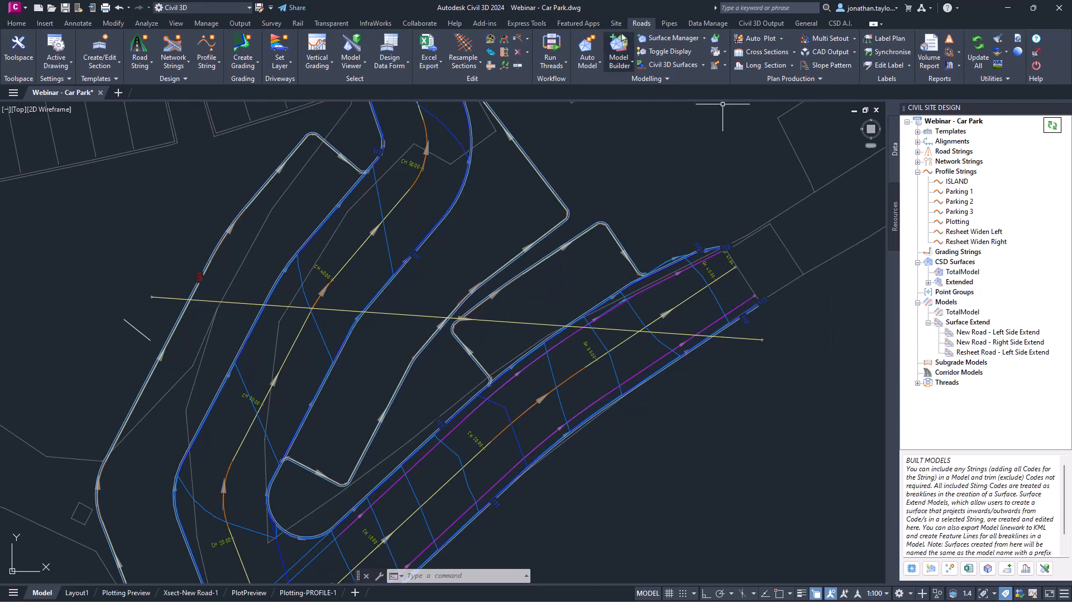
pyautogui.rightClick(947, 302)
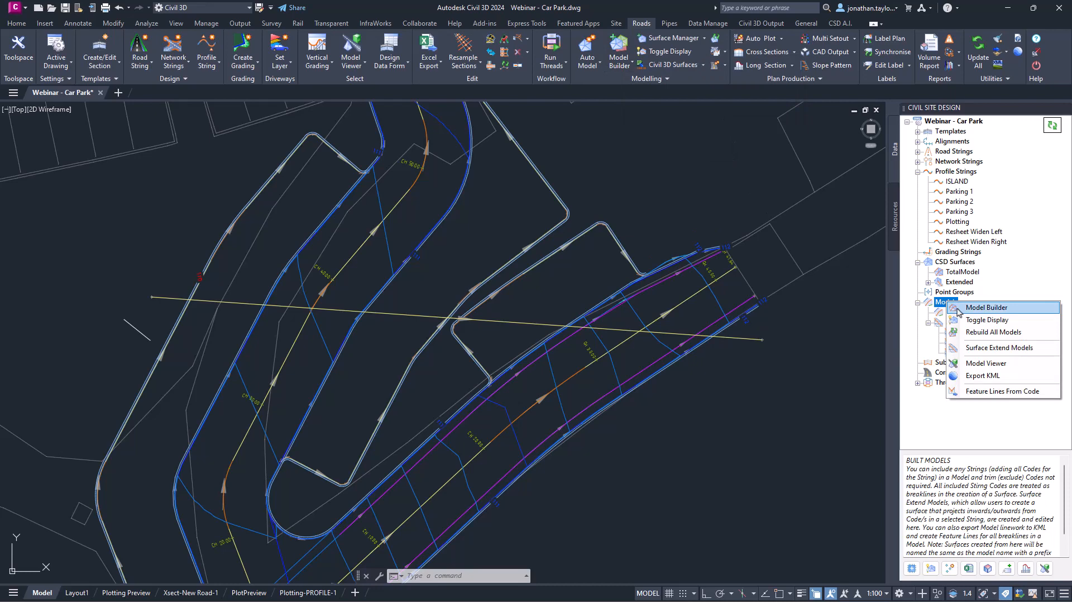
pyautogui.click(986, 308)
pyautogui.moveTo(443, 227); pyautogui.dragTo(414, 206)
pyautogui.click(366, 365)
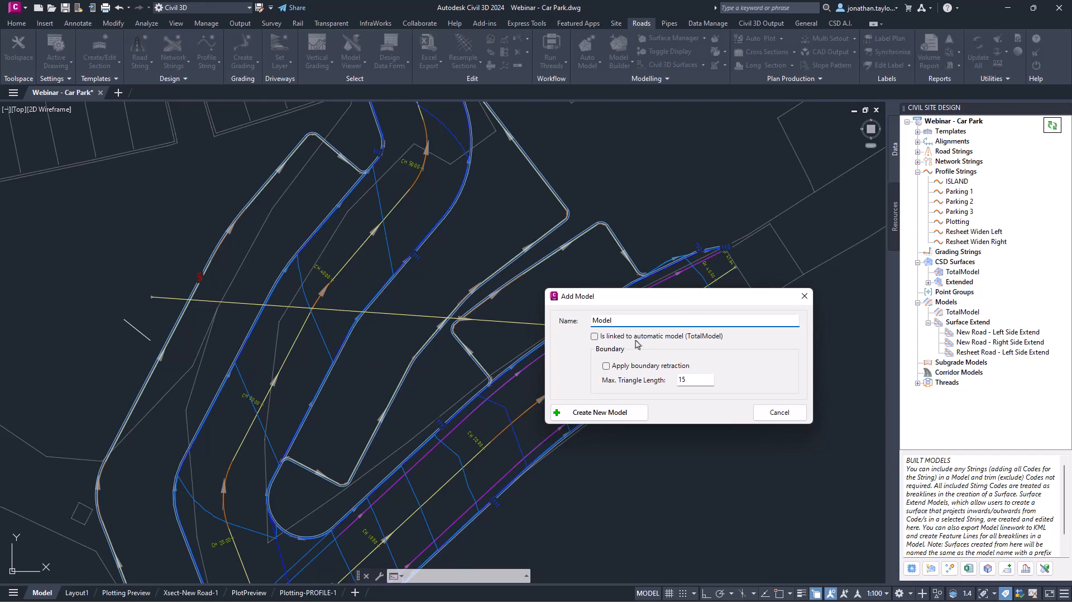
pyautogui.moveTo(703, 301); pyautogui.dragTo(706, 178)
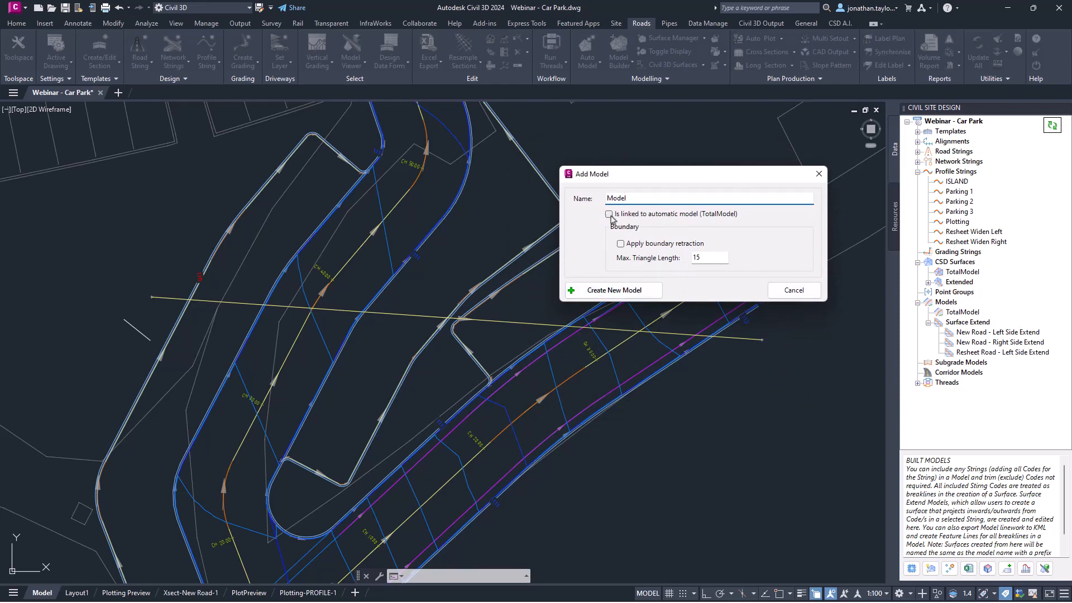
pyautogui.click(617, 290)
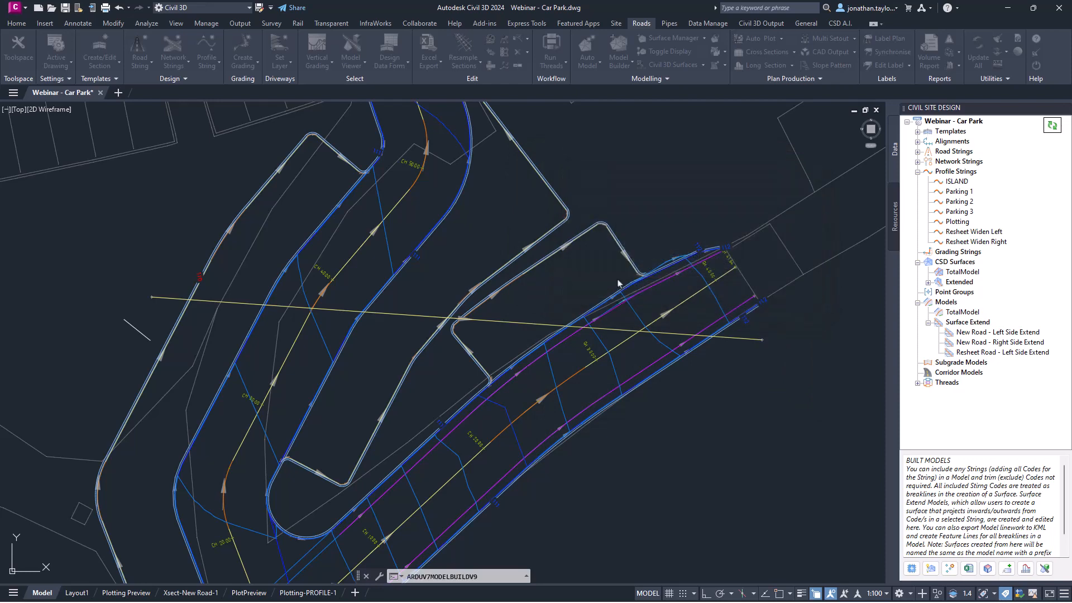
# Move the Model Builder window clear of the road linework and expand its list of objects to include or exclude.
pyautogui.moveTo(457, 324); pyautogui.dragTo(596, 320, button='middle')
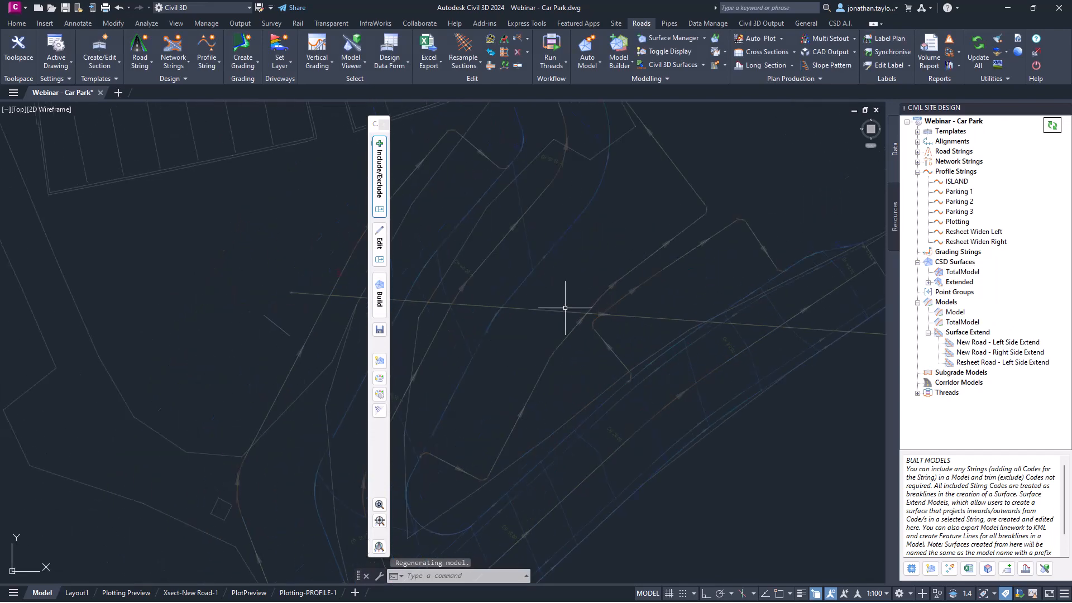
pyautogui.moveTo(373, 130); pyautogui.dragTo(256, 130)
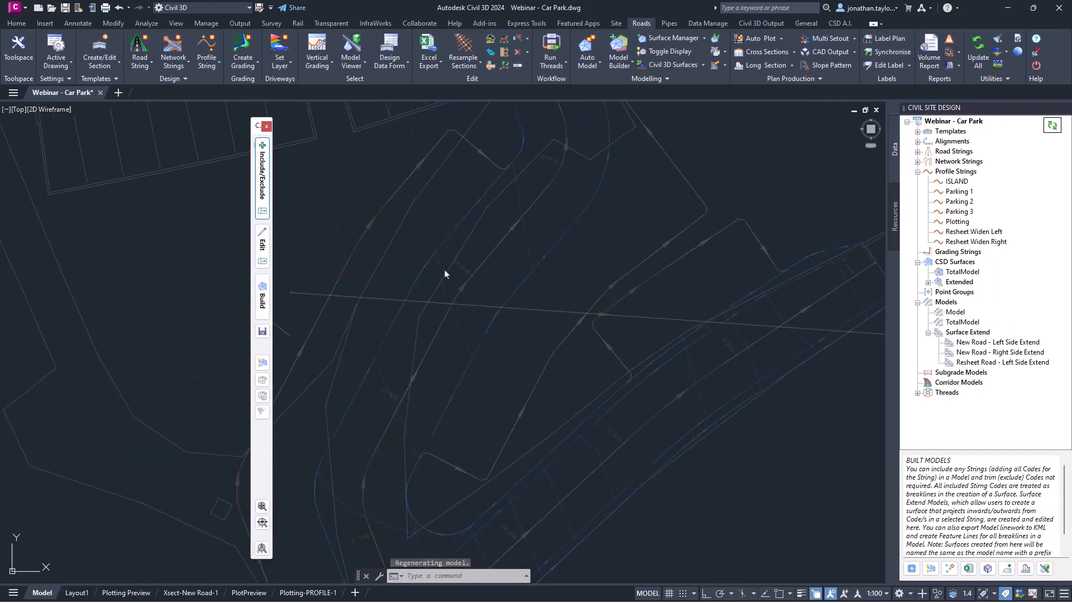
pyautogui.moveTo(456, 246)
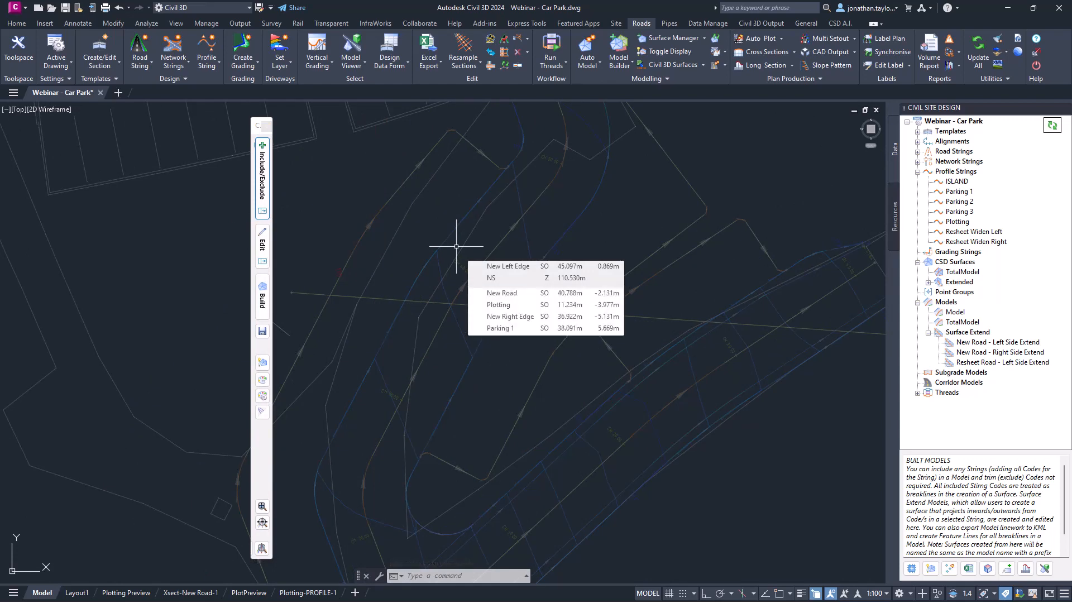
pyautogui.moveTo(270, 202)
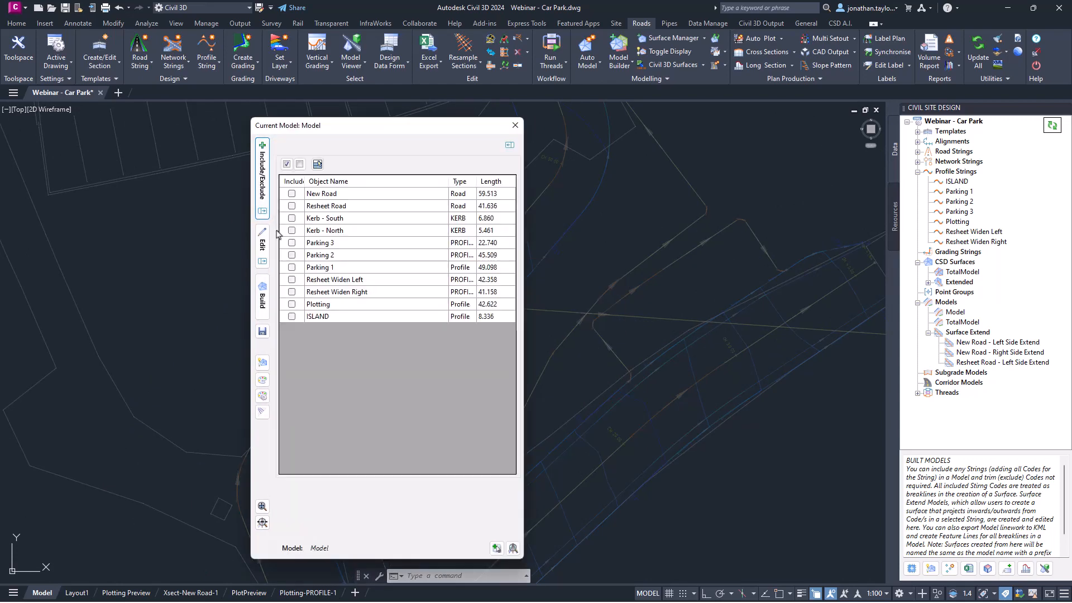
# Try including Parking 2 and Parking 3 in the model, and exclude both strings again.
pyautogui.click(292, 255)
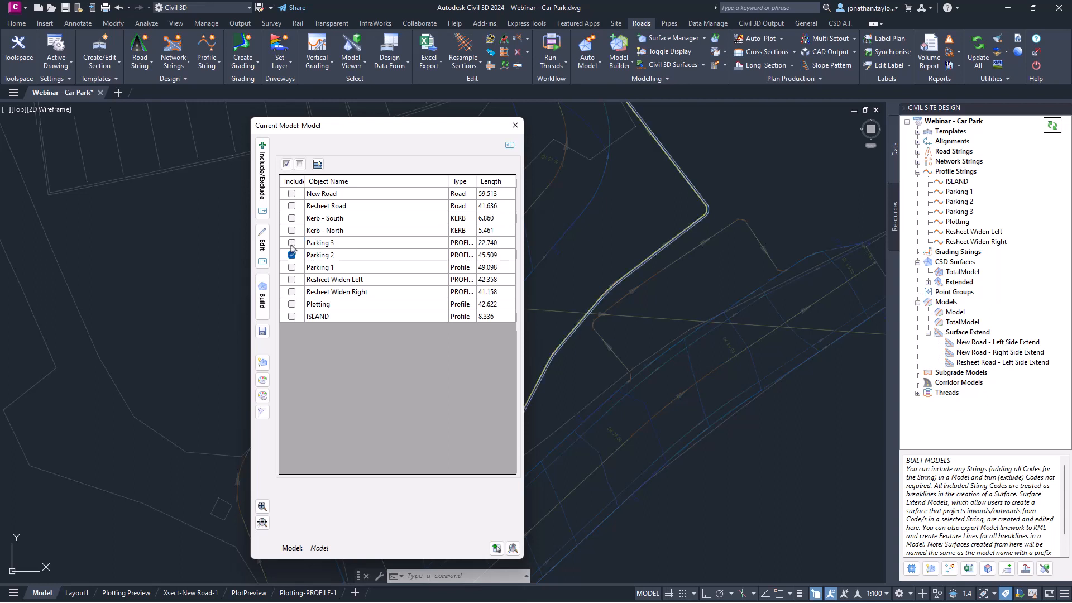
pyautogui.click(292, 242)
pyautogui.click(292, 242)
pyautogui.click(292, 255)
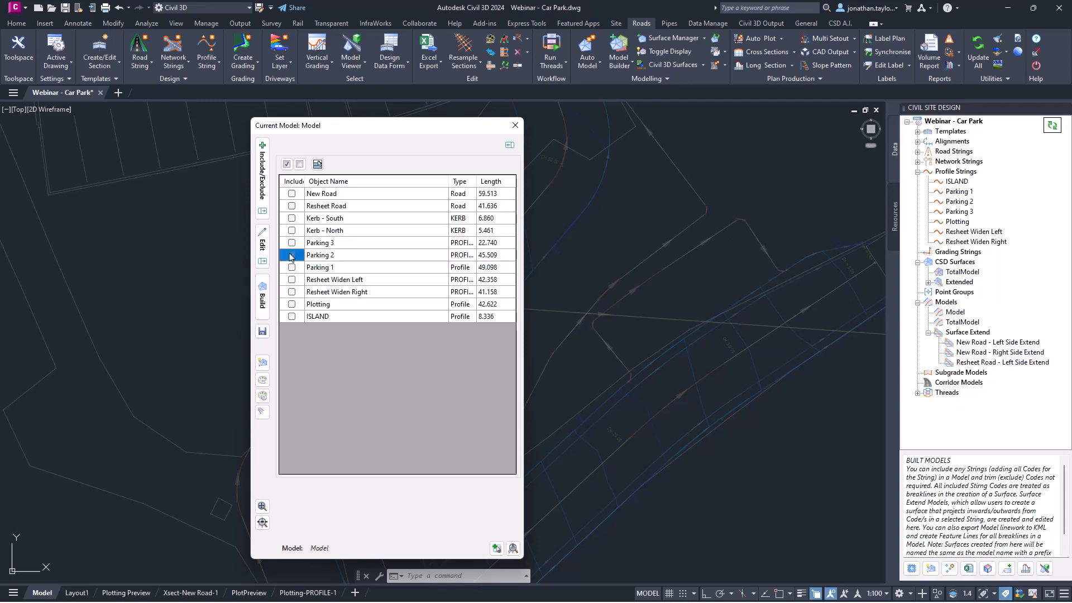
# Check the transparency of the drawing's layers in the Layer Properties Manager, and close the manager.
pyautogui.moveTo(377, 135)
pyautogui.mouseDown()
pyautogui.moveTo(217, 121)
pyautogui.moveTo(217, 131)
pyautogui.mouseUp()
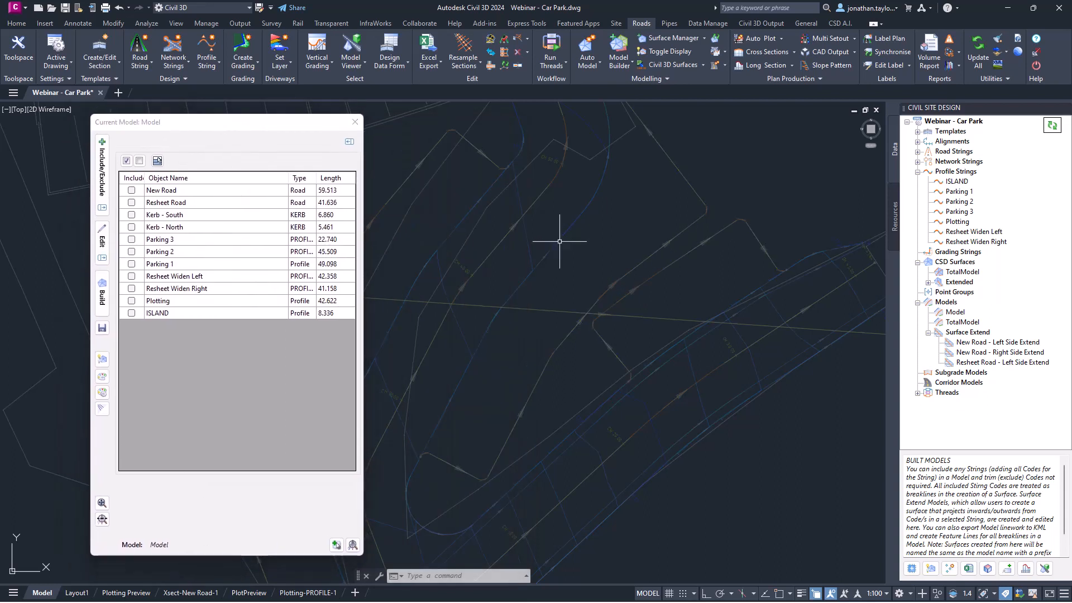
pyautogui.write('la')
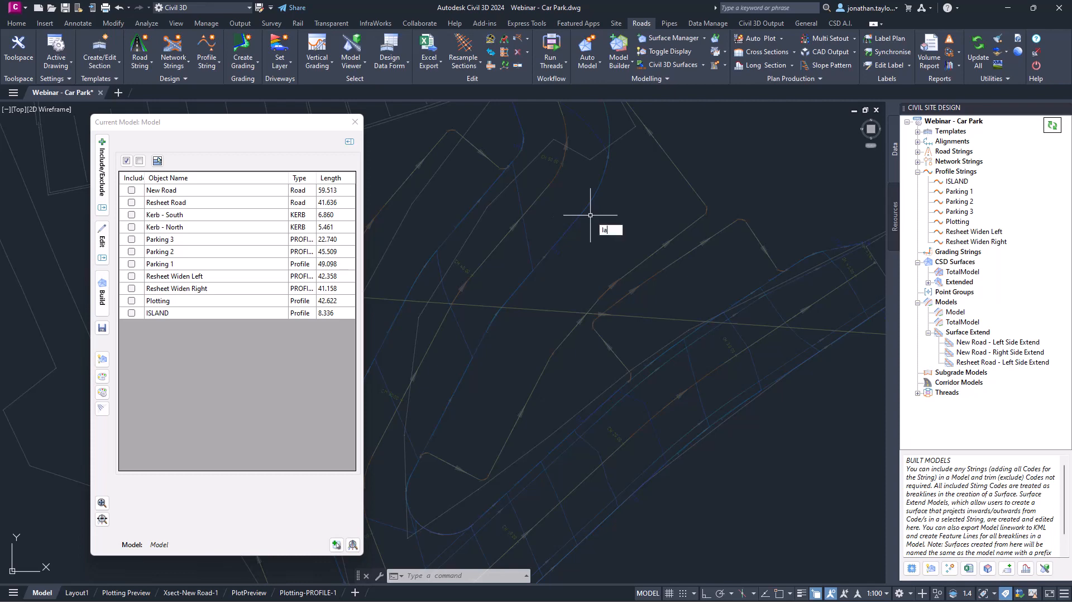
pyautogui.press('Return')
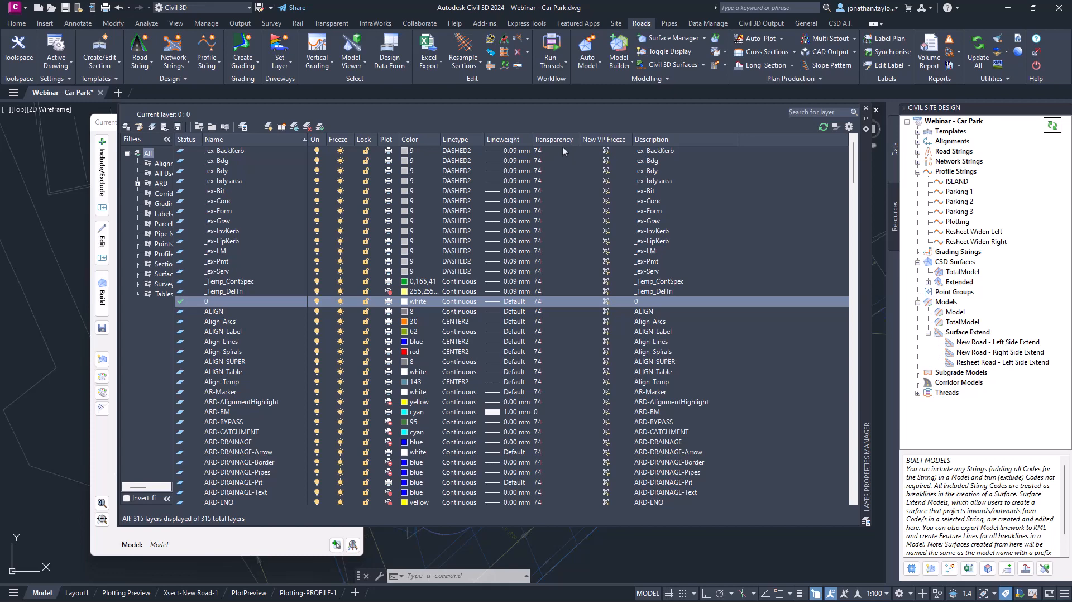
pyautogui.click(876, 110)
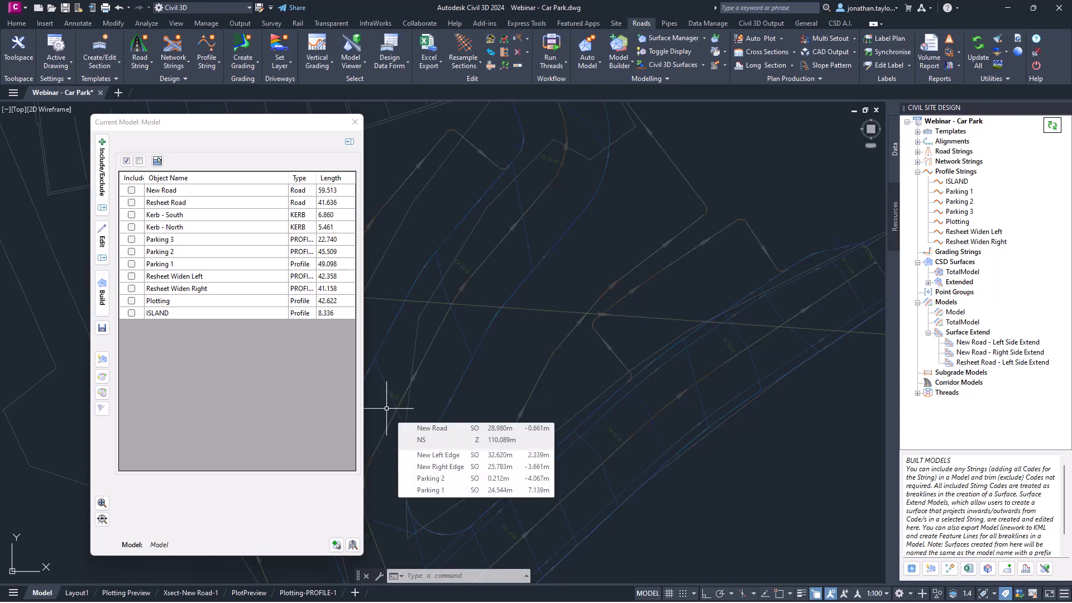
pyautogui.write('la')
pyautogui.press('Return')
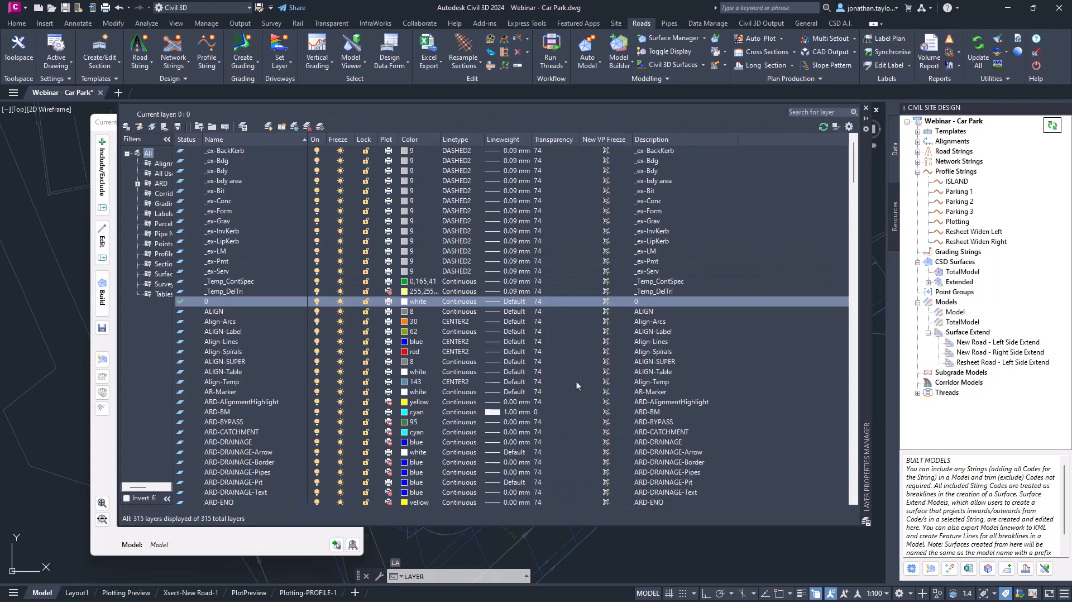
pyautogui.click(866, 109)
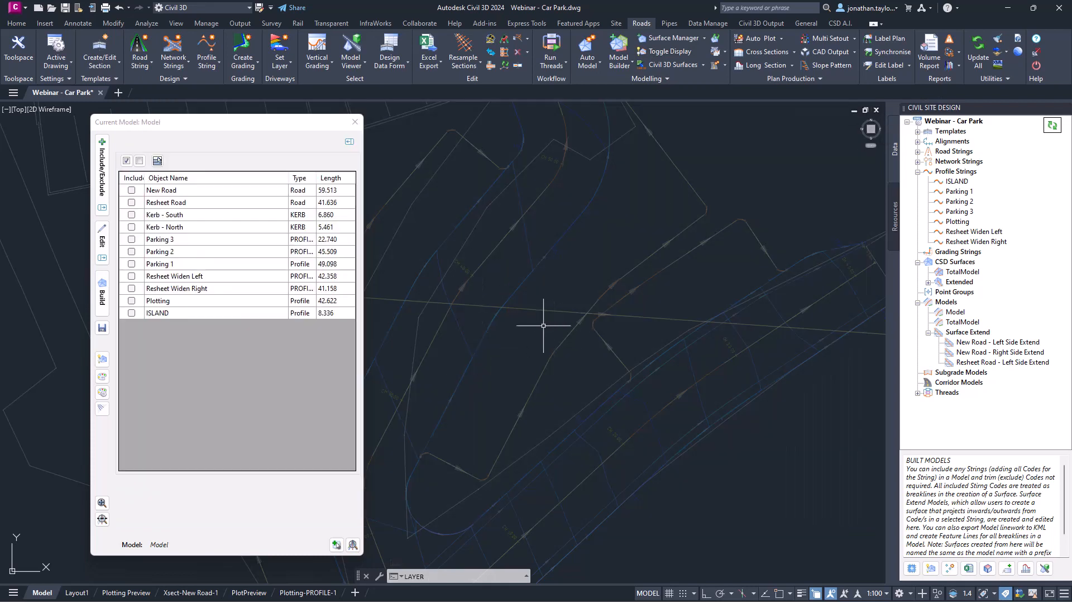
pyautogui.moveTo(543, 326)
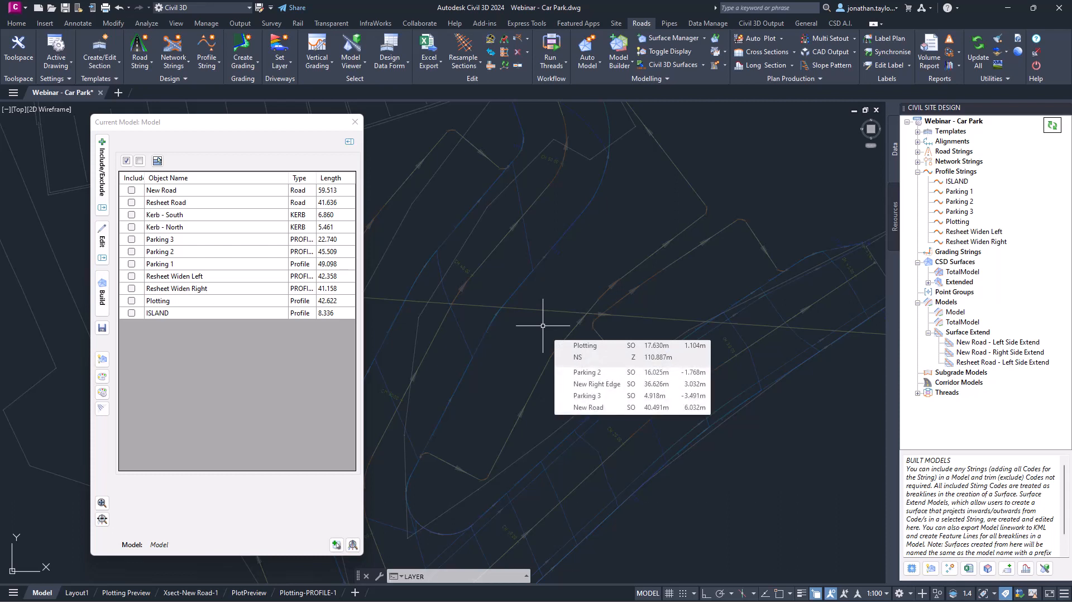
# Include Resheet Road, Kerb - South, Kerb - North and New Road in the model.
pyautogui.moveTo(234, 128); pyautogui.dragTo(166, 131)
pyautogui.moveTo(446, 397); pyautogui.dragTo(402, 246, button='middle')
pyautogui.moveTo(436, 265)
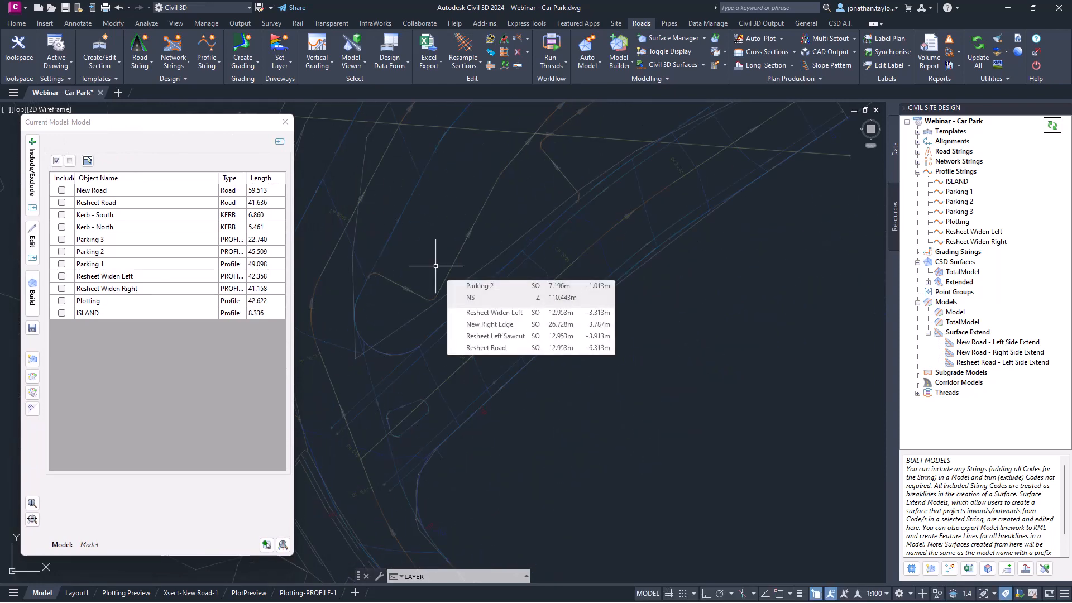
pyautogui.scroll(2, 488, 249)
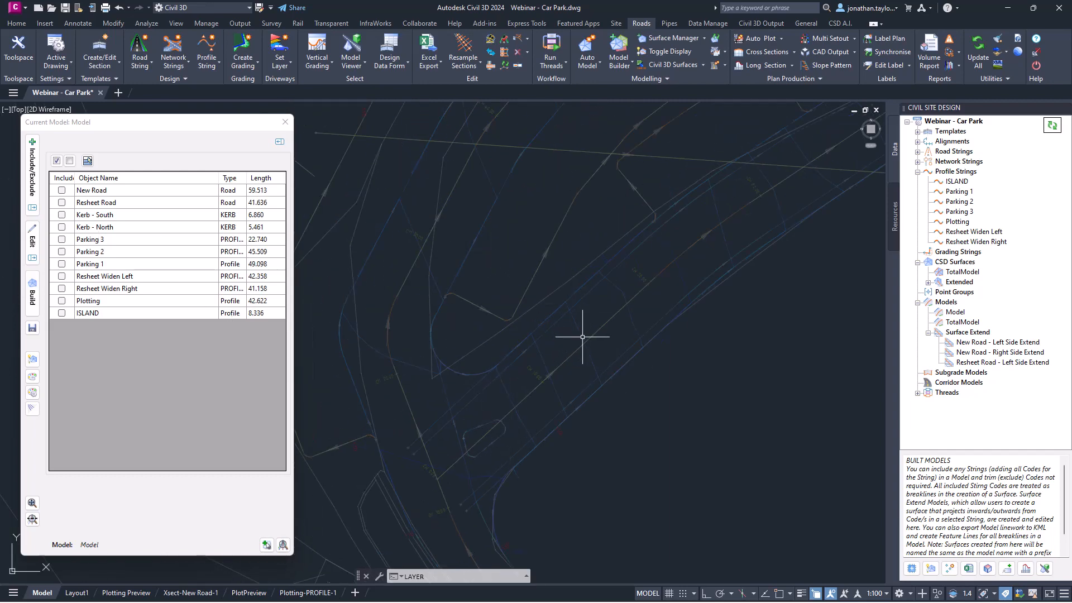
pyautogui.click(61, 202)
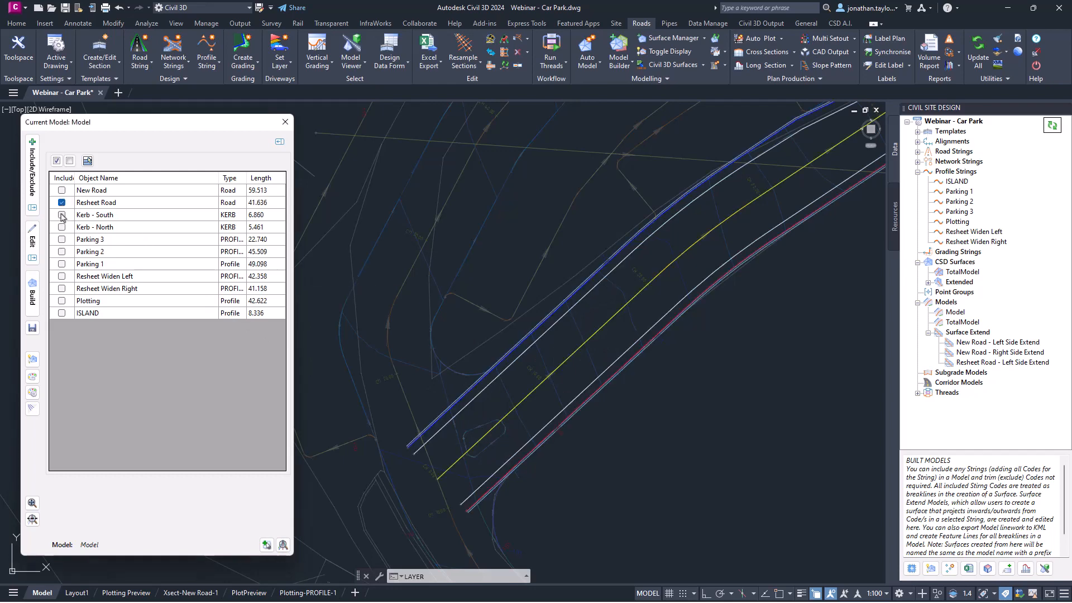
pyautogui.click(61, 215)
pyautogui.click(61, 227)
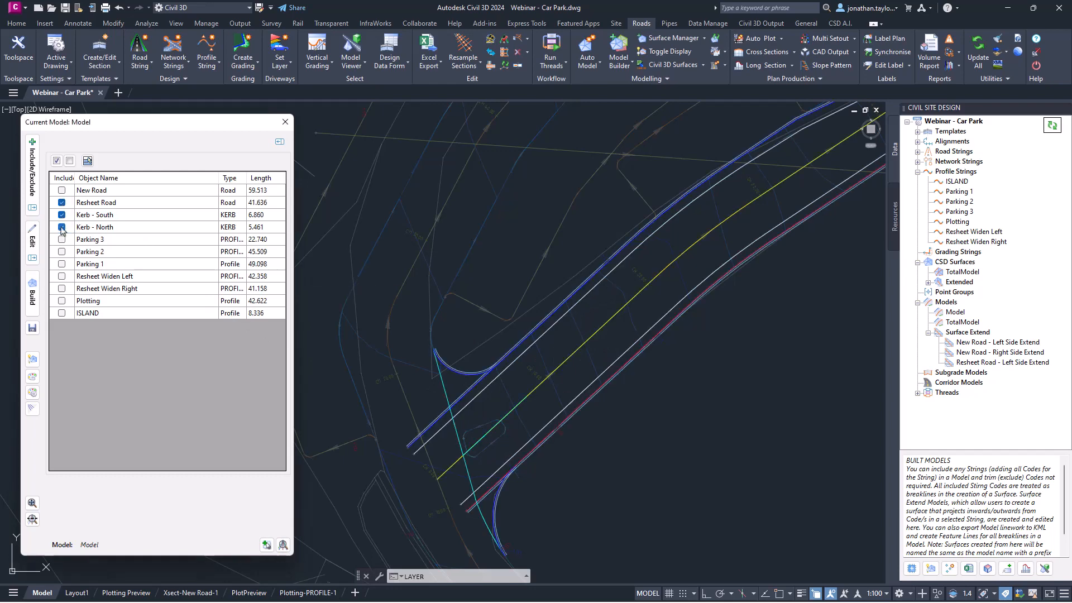
pyautogui.click(61, 190)
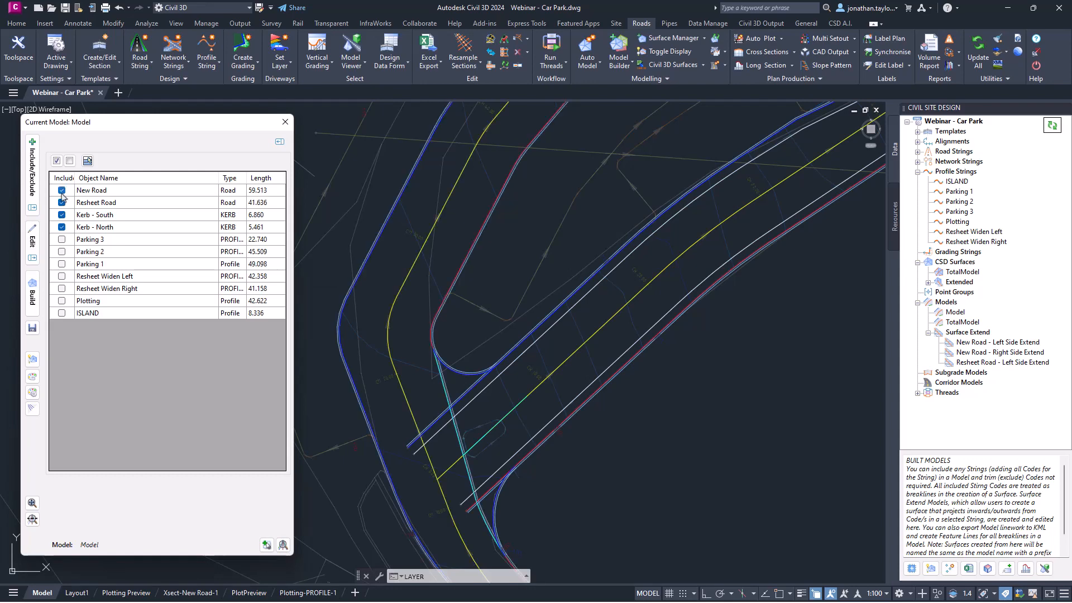
pyautogui.moveTo(472, 335); pyautogui.dragTo(488, 235, button='middle')
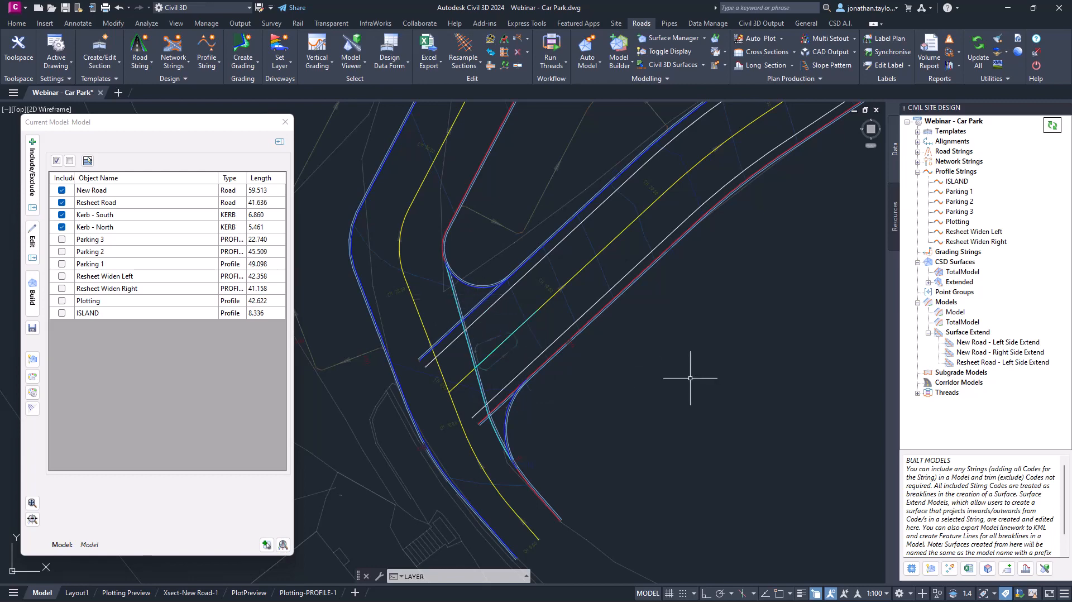
# Exclude New Road, Kerb - South and Kerb - North from the model, keeping only Resheet Road included.
pyautogui.moveTo(691, 378)
pyautogui.moveTo(604, 334)
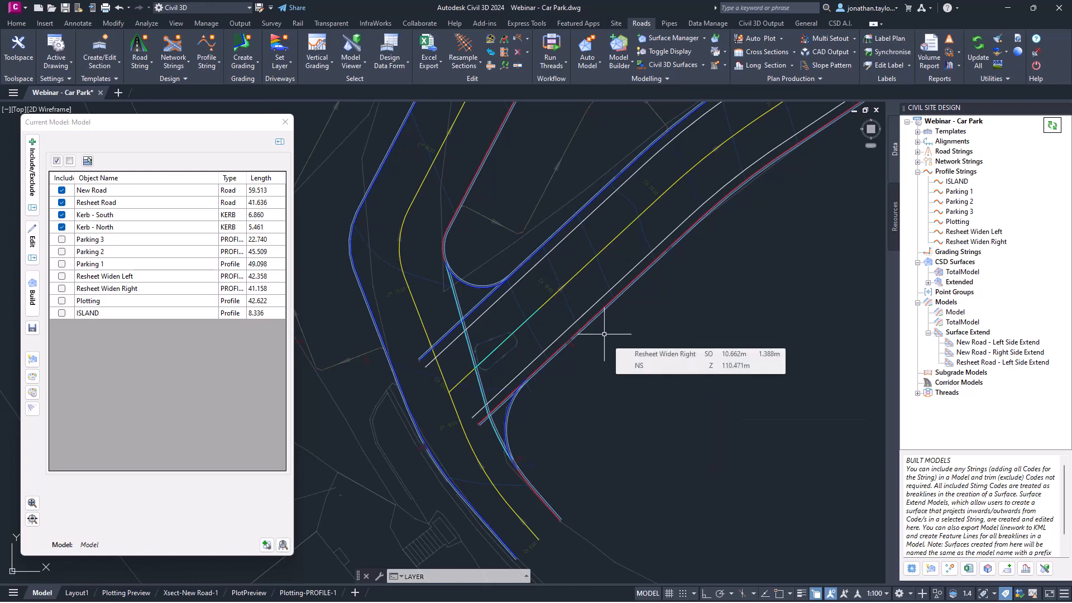
pyautogui.scroll(-3, 578, 357)
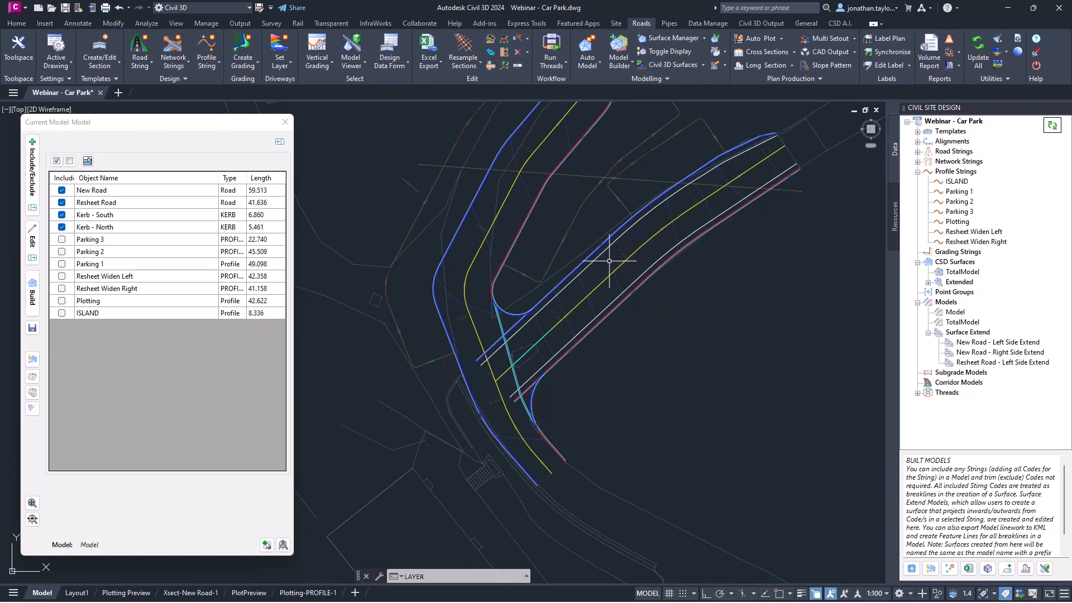
pyautogui.moveTo(611, 226); pyautogui.dragTo(609, 228, button='middle')
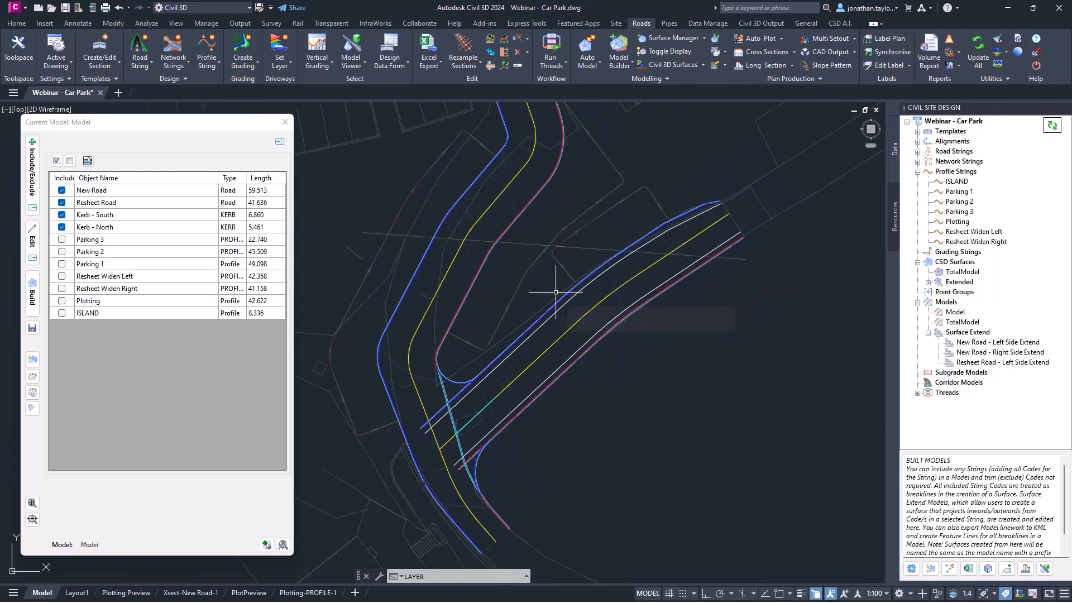
pyautogui.moveTo(556, 292)
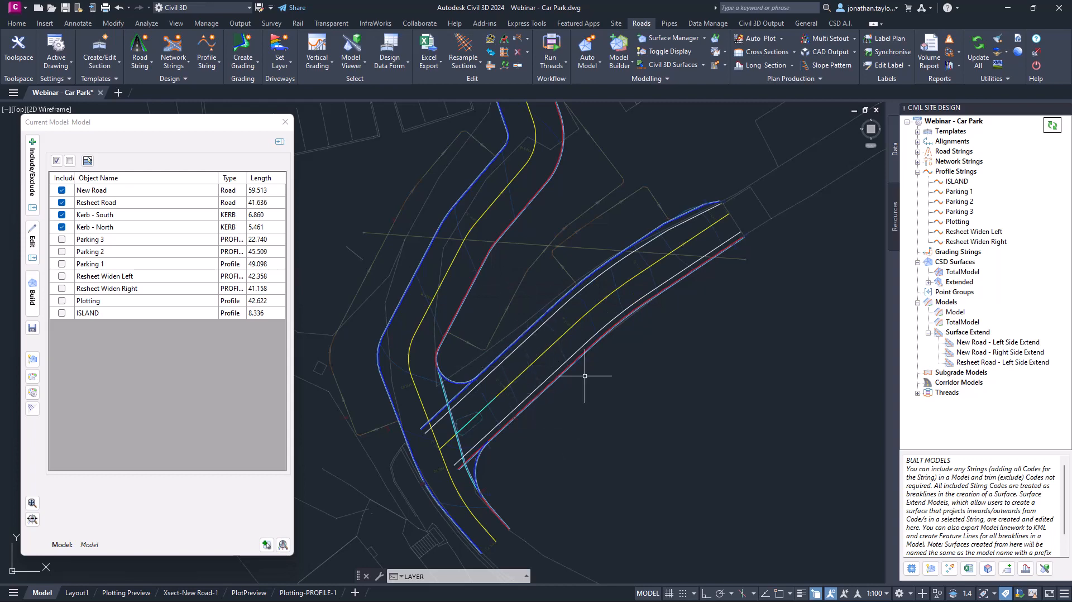
pyautogui.click(557, 365)
pyautogui.click(62, 190)
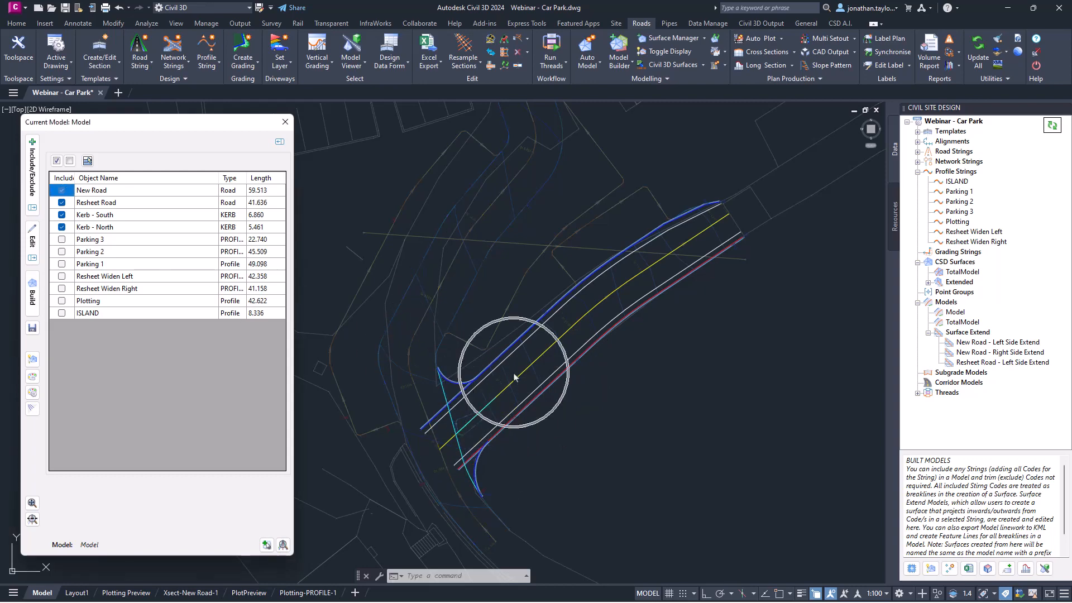
pyautogui.click(655, 272)
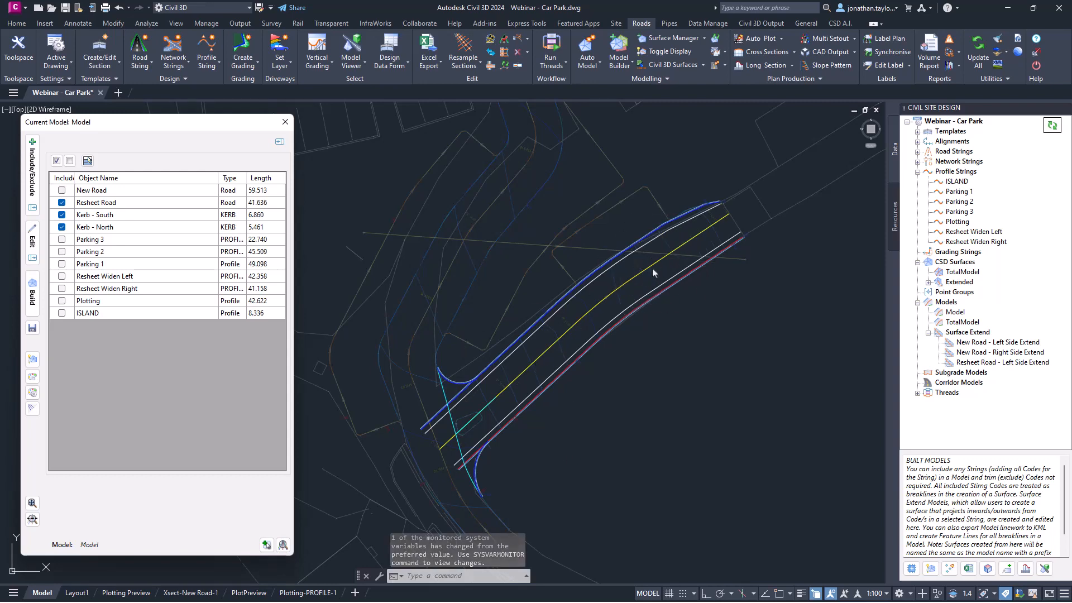
pyautogui.click(61, 215)
pyautogui.click(61, 226)
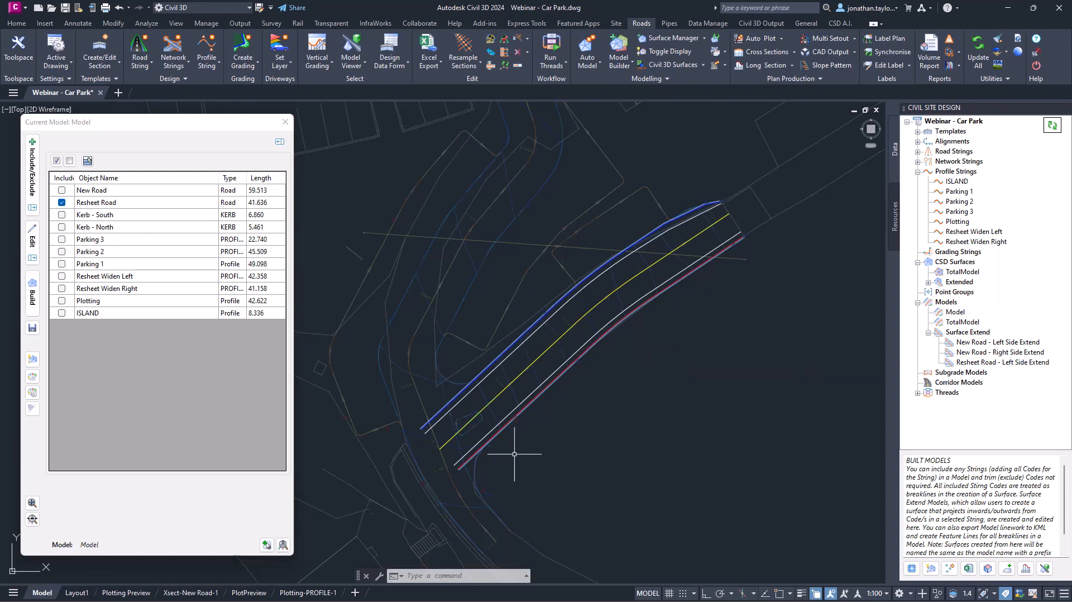
# Build the model from Resheet Road and turn on the triangles of the BM-Model surface.
pyautogui.click(32, 288)
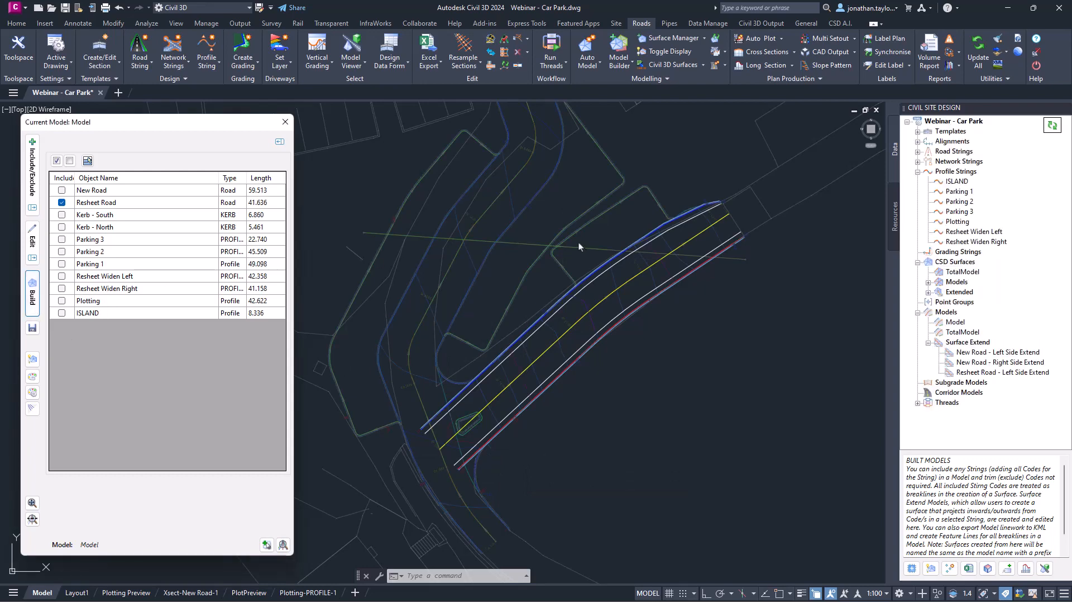
pyautogui.click(593, 327)
pyautogui.rightClick(593, 328)
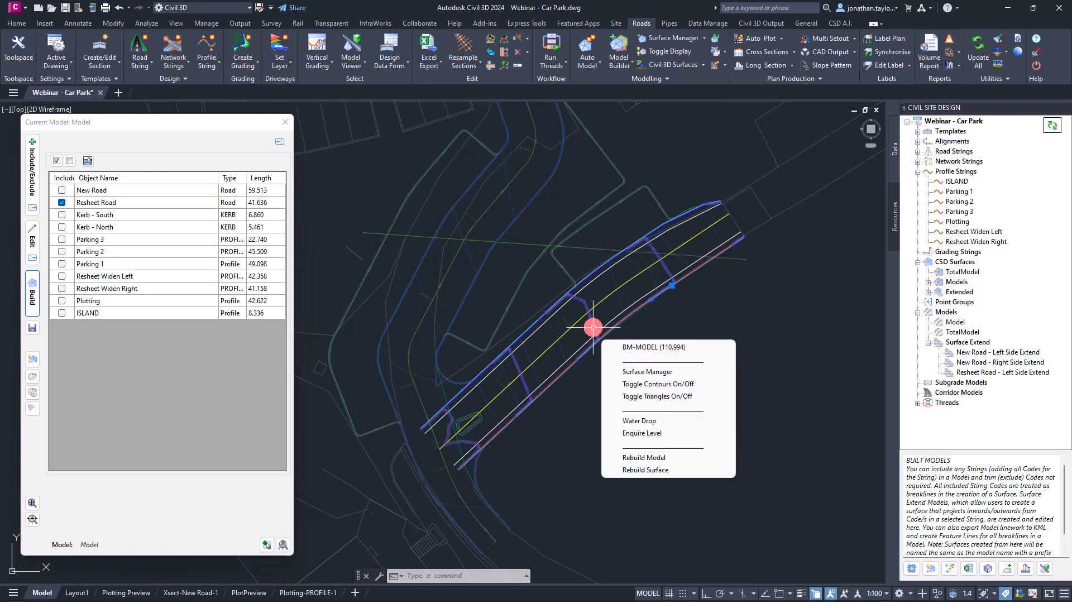
pyautogui.click(657, 396)
pyautogui.moveTo(658, 352)
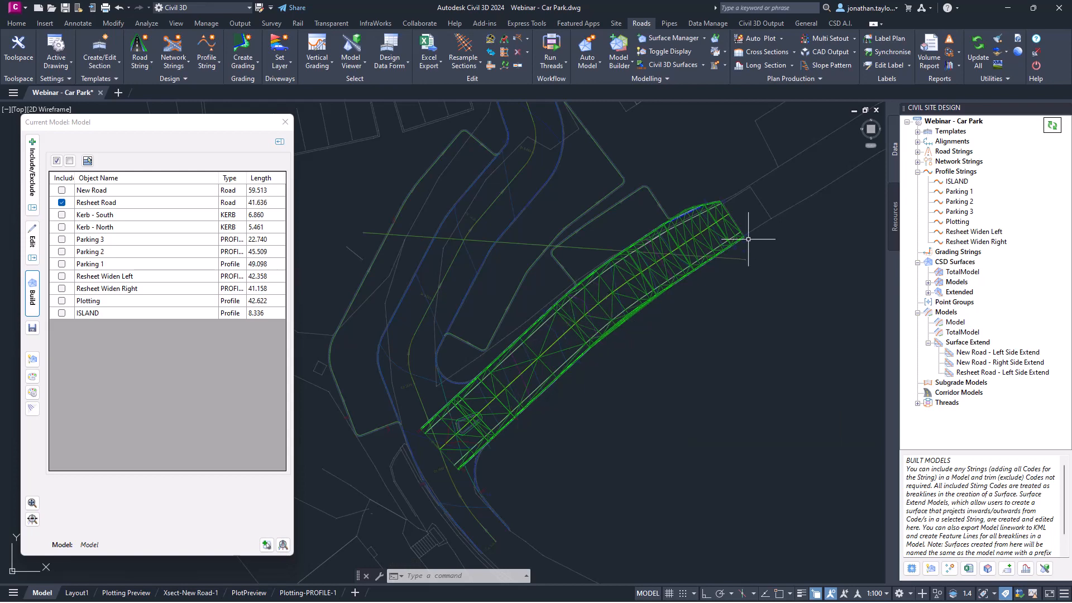
# Close the model with its changes saved, and turn off Fast Draw for TotalModel in the display settings.
pyautogui.click(287, 123)
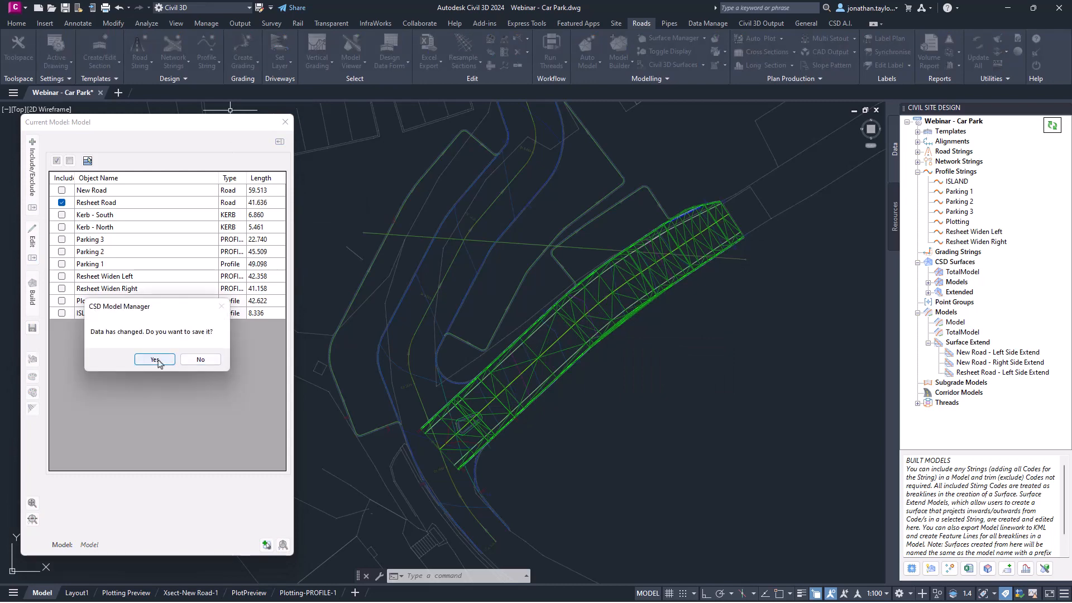
pyautogui.click(144, 360)
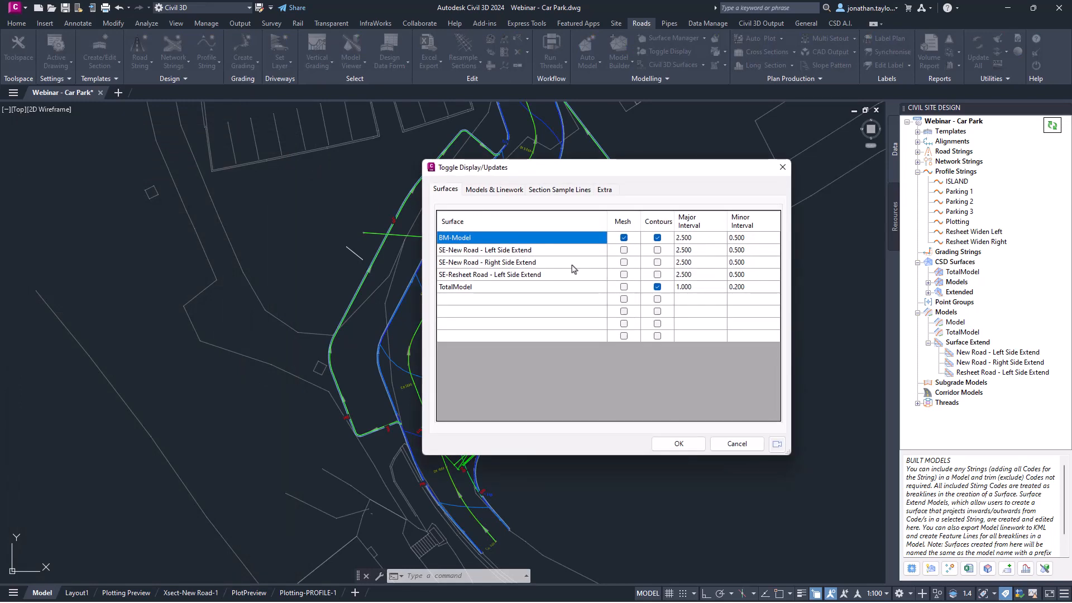
pyautogui.moveTo(687, 172); pyautogui.dragTo(334, 151)
pyautogui.click(546, 312)
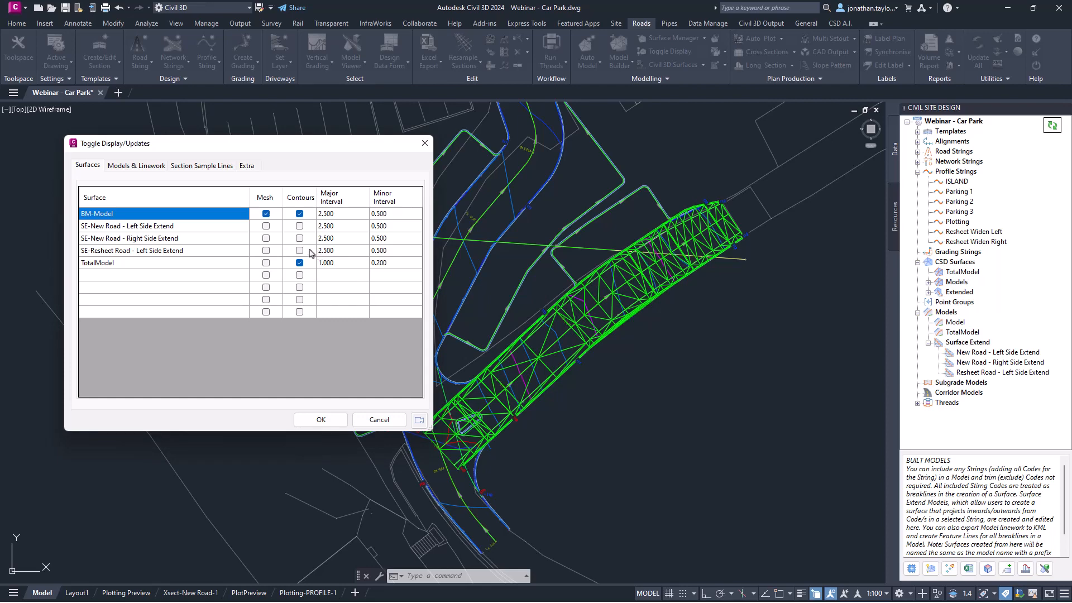
pyautogui.moveTo(262, 150); pyautogui.dragTo(215, 162)
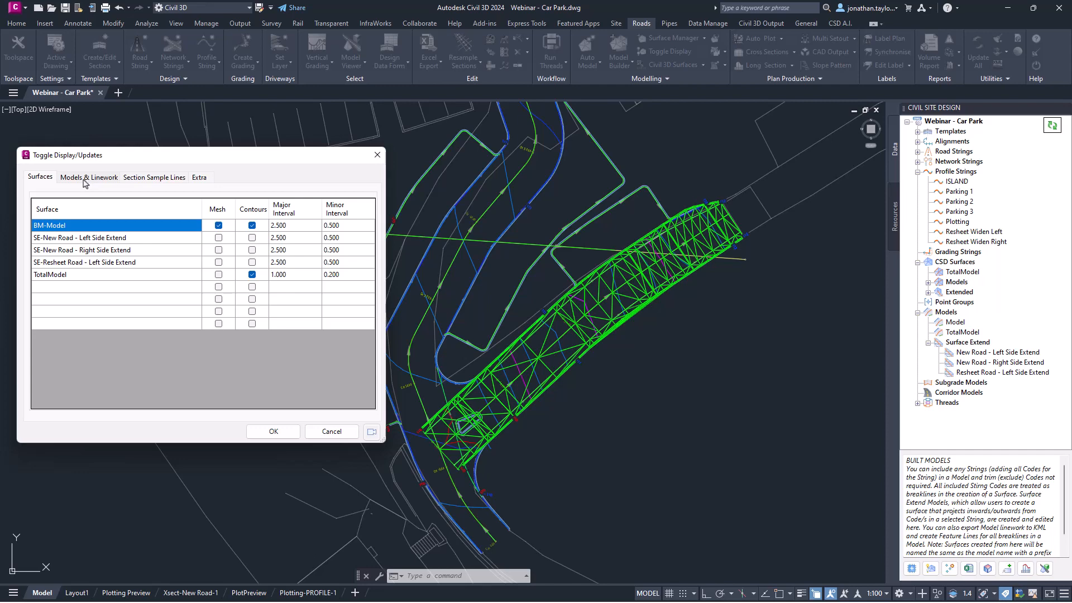
pyautogui.click(85, 178)
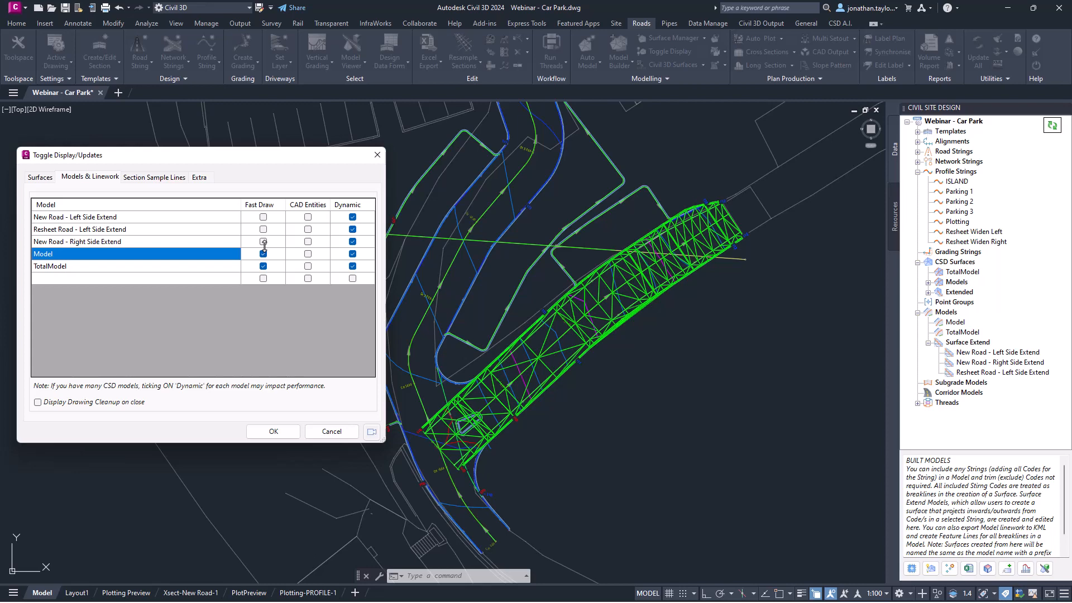
pyautogui.click(263, 266)
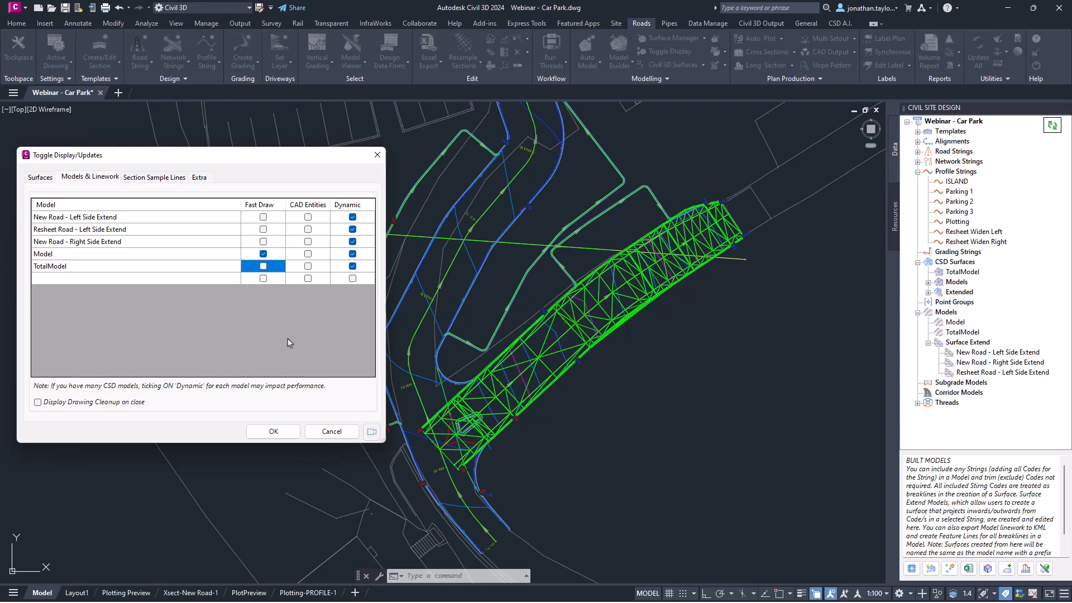
# Turn off the mesh and contours of BM-Model and the contours of TotalModel, and apply the display settings.
pyautogui.click(40, 177)
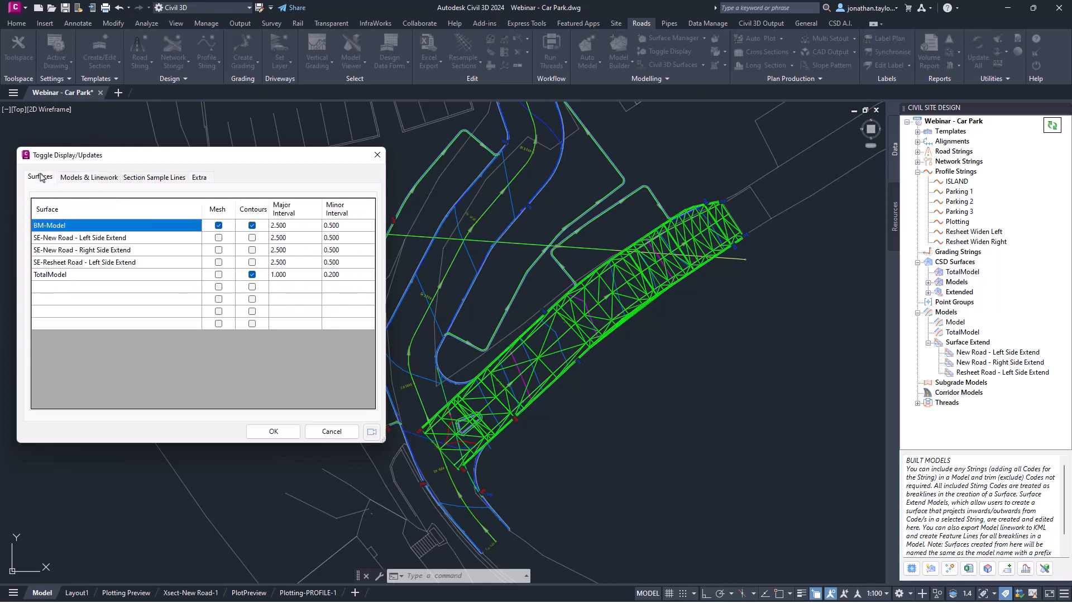
pyautogui.click(218, 225)
pyautogui.click(252, 225)
pyautogui.click(252, 274)
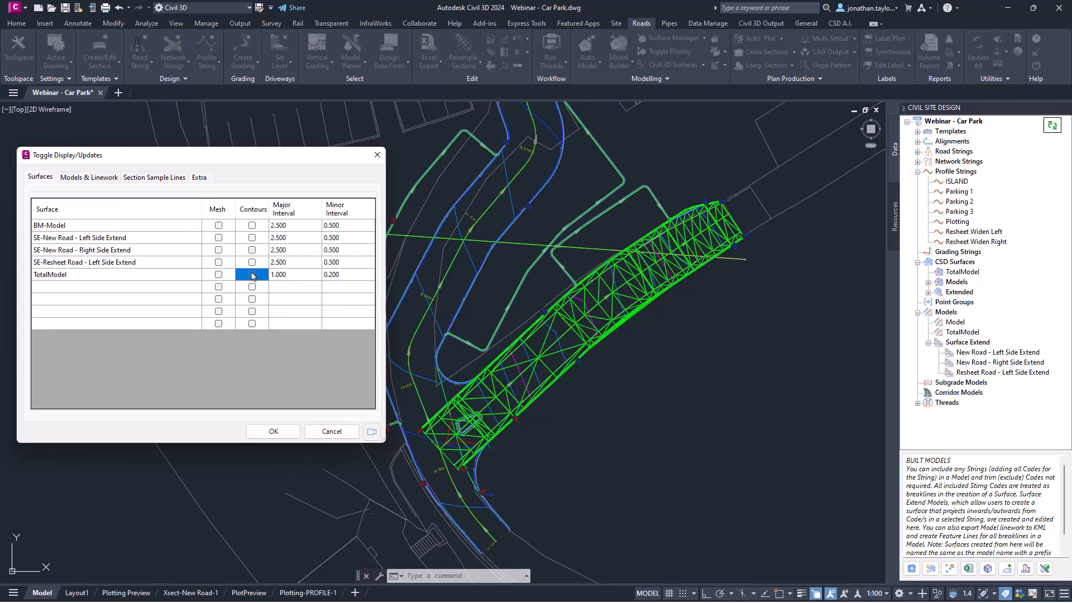
pyautogui.click(274, 432)
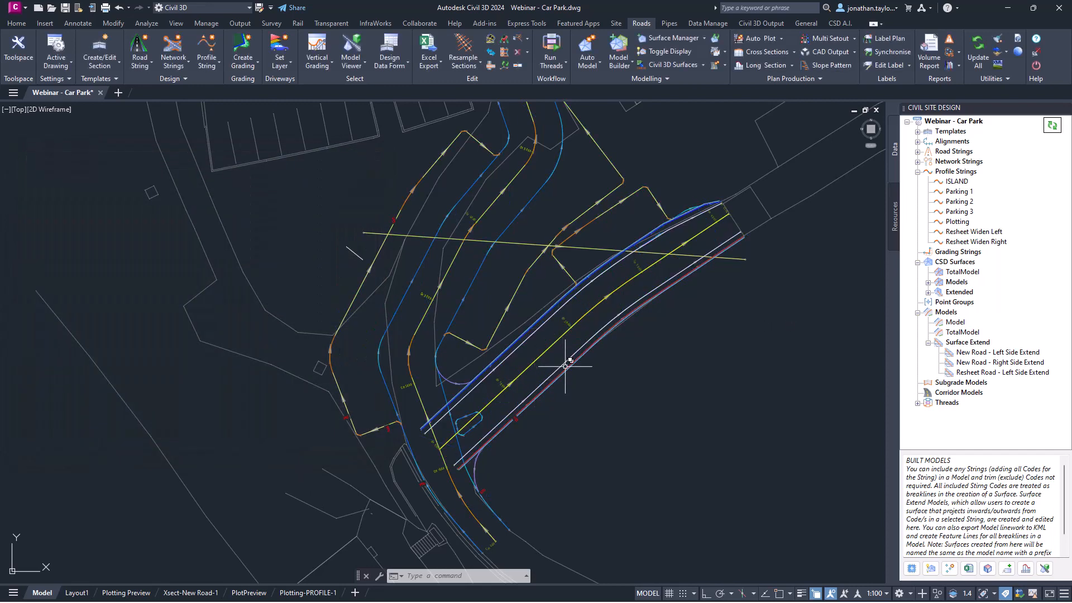
pyautogui.scroll(4, 566, 366)
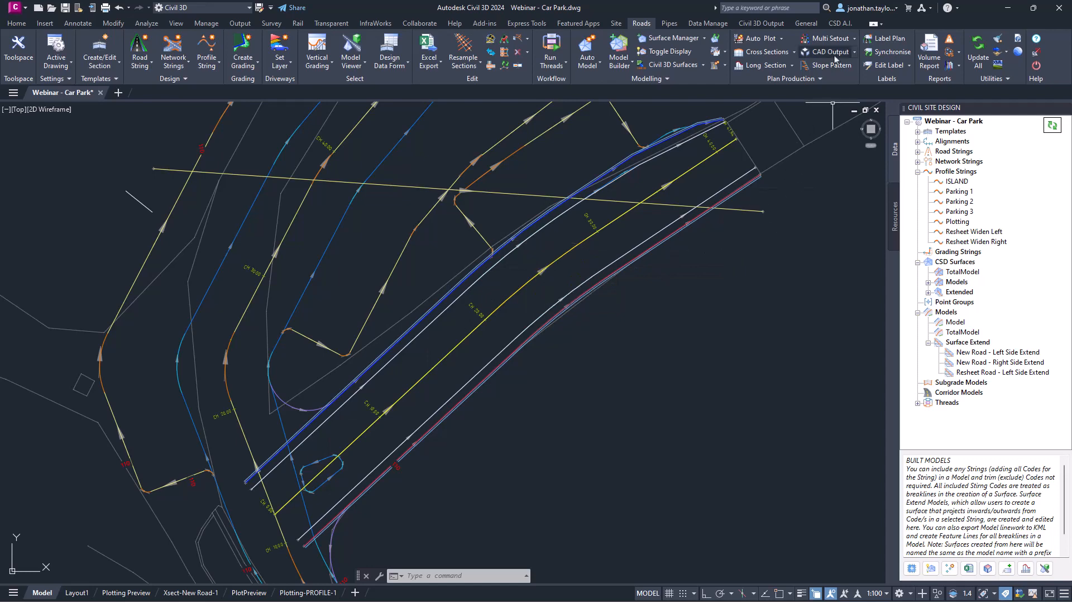
pyautogui.moveTo(600, 238)
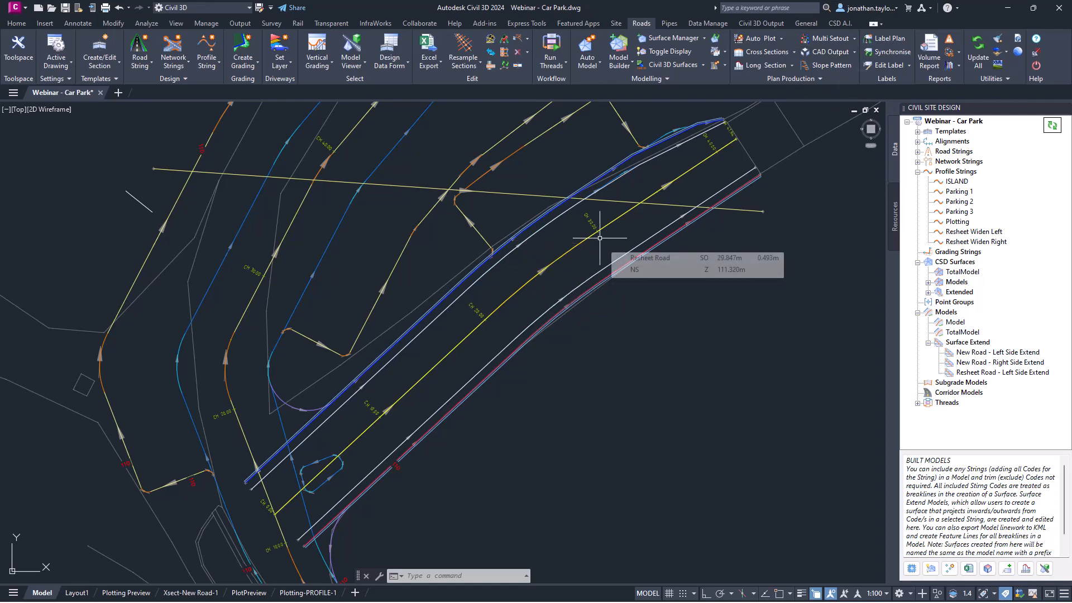
pyautogui.moveTo(594, 275)
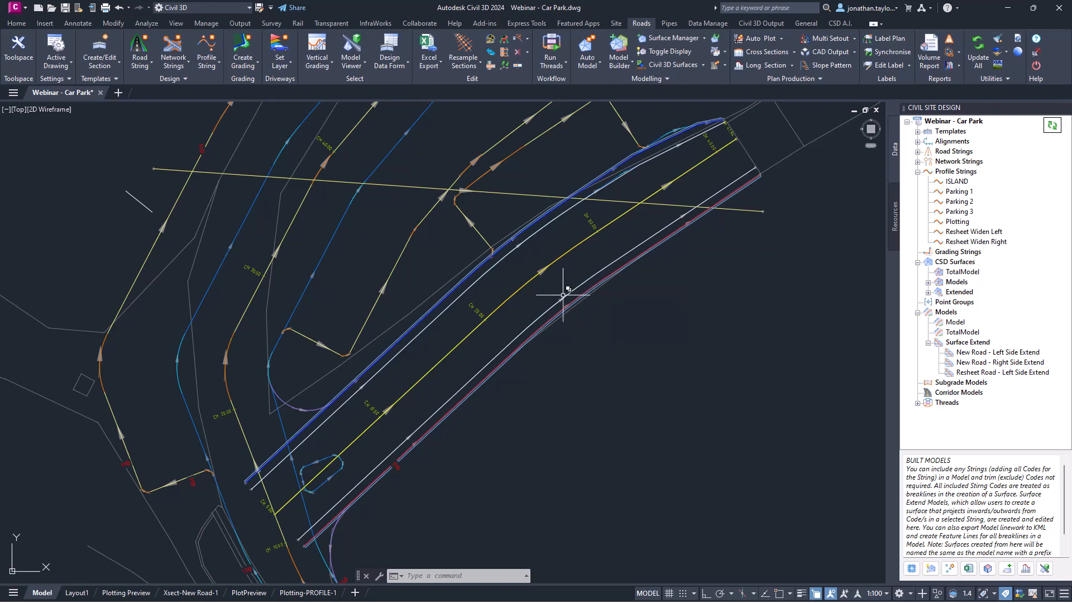
pyautogui.scroll(-3, 595, 275)
pyautogui.moveTo(558, 283)
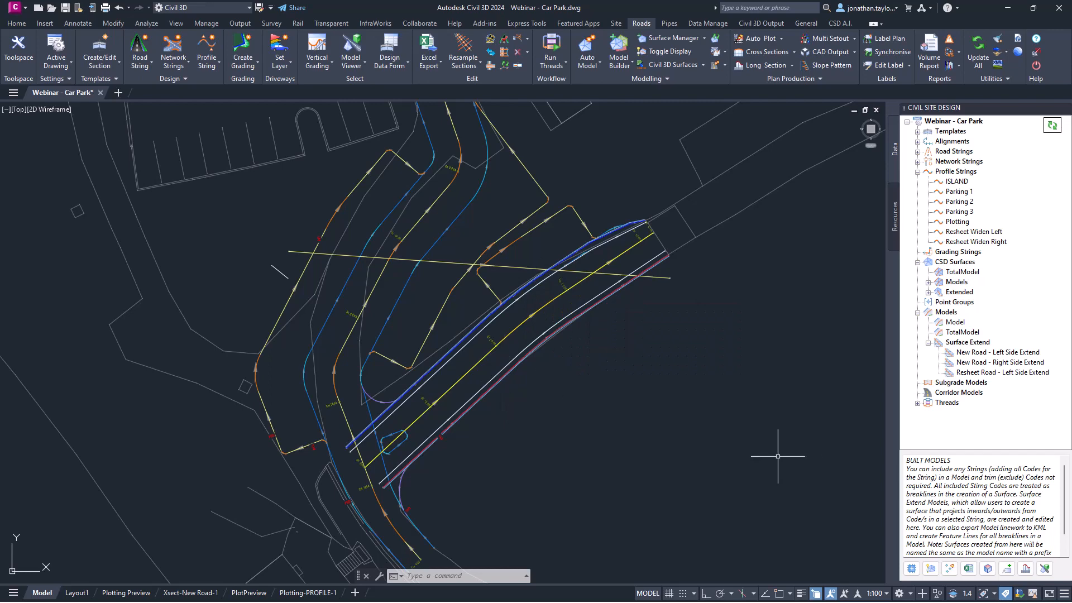
# Open the existing model for editing from the Model Builder, and close it and the display settings again.
pyautogui.click(948, 313)
pyautogui.rightClick(949, 316)
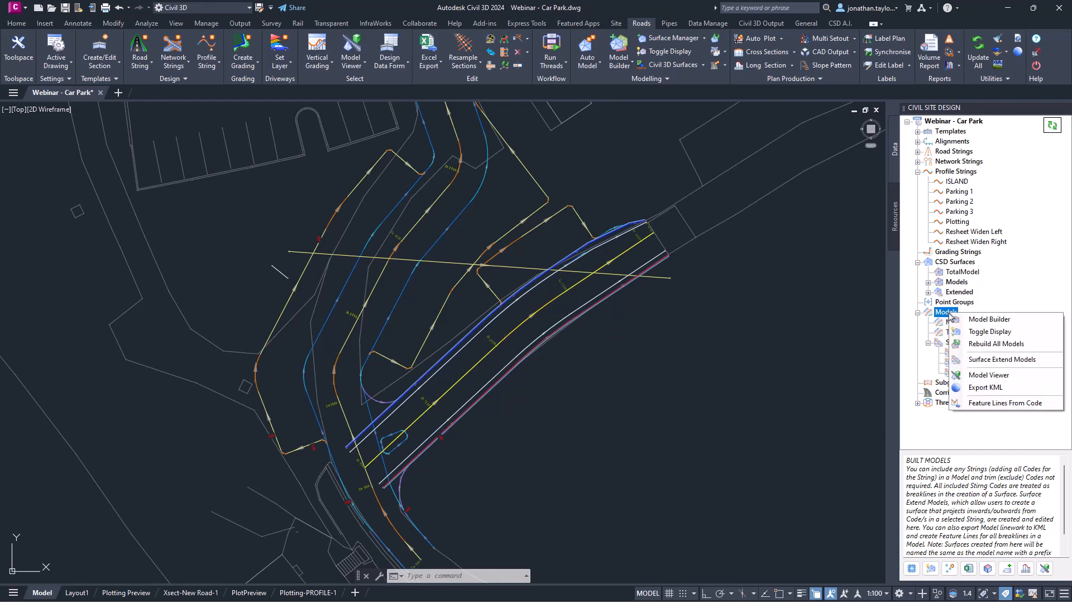
pyautogui.click(989, 319)
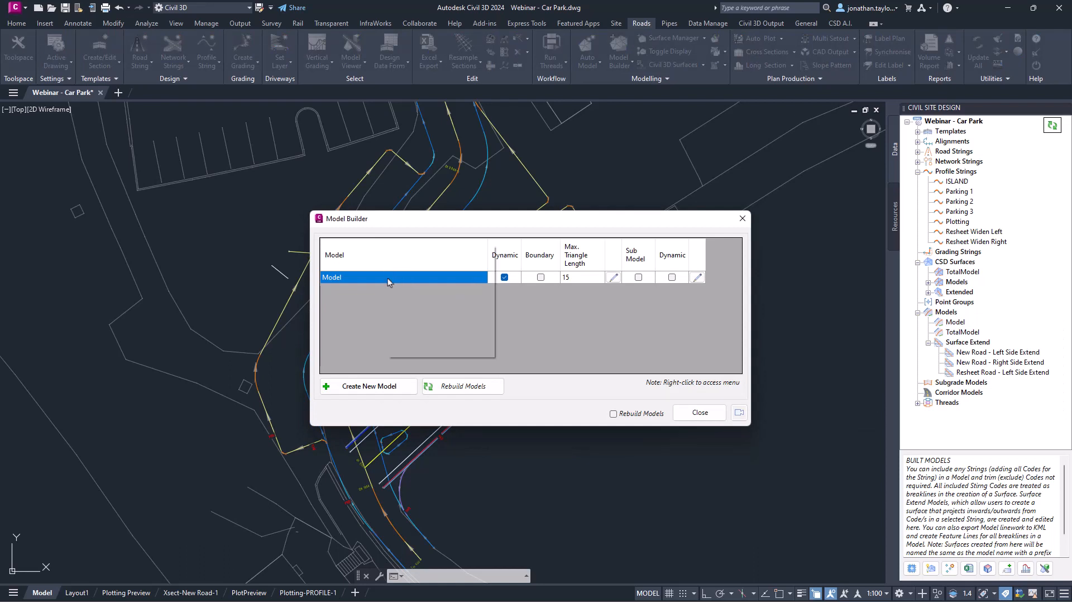
pyautogui.rightClick(388, 282)
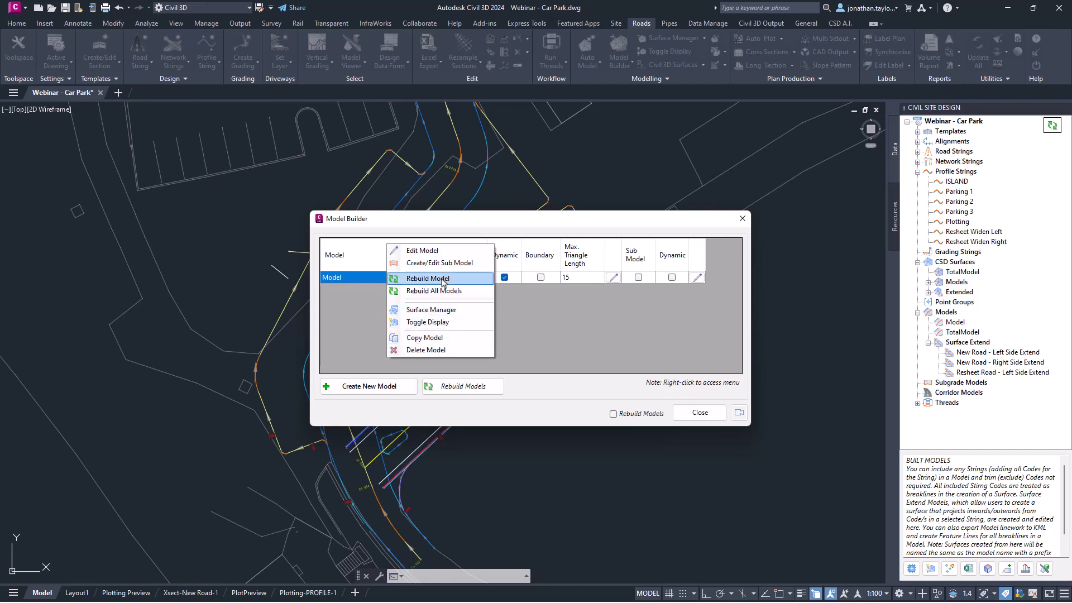
pyautogui.doubleClick(357, 280)
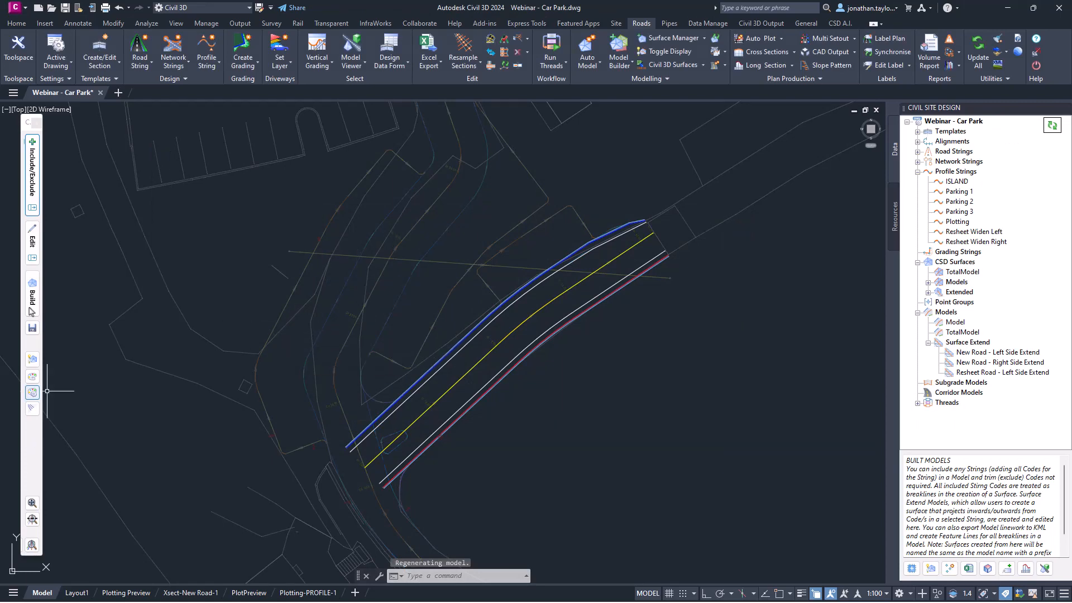
pyautogui.click(37, 124)
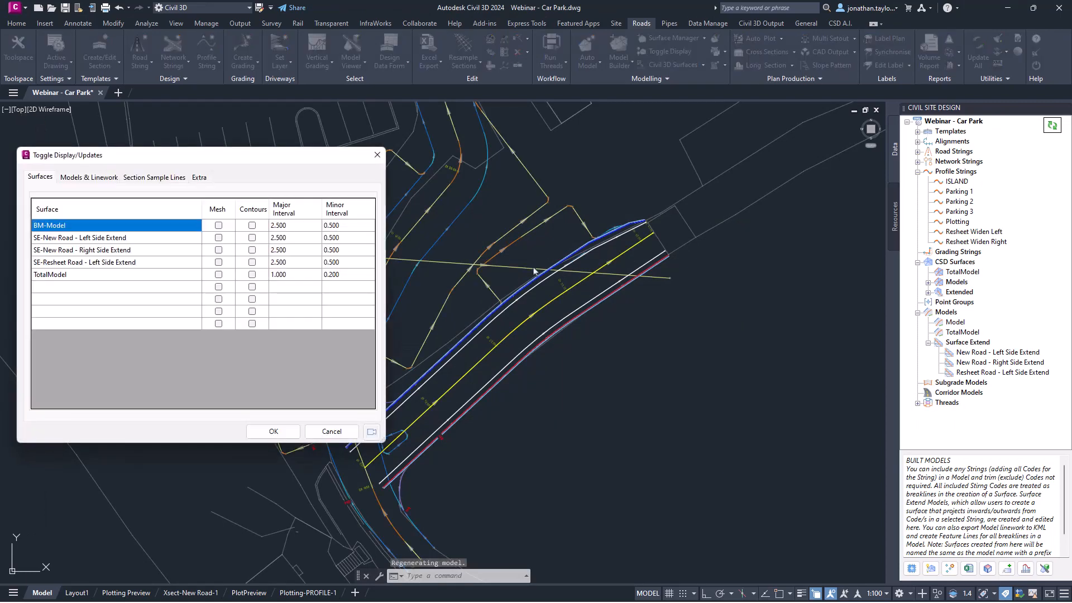
pyautogui.click(377, 154)
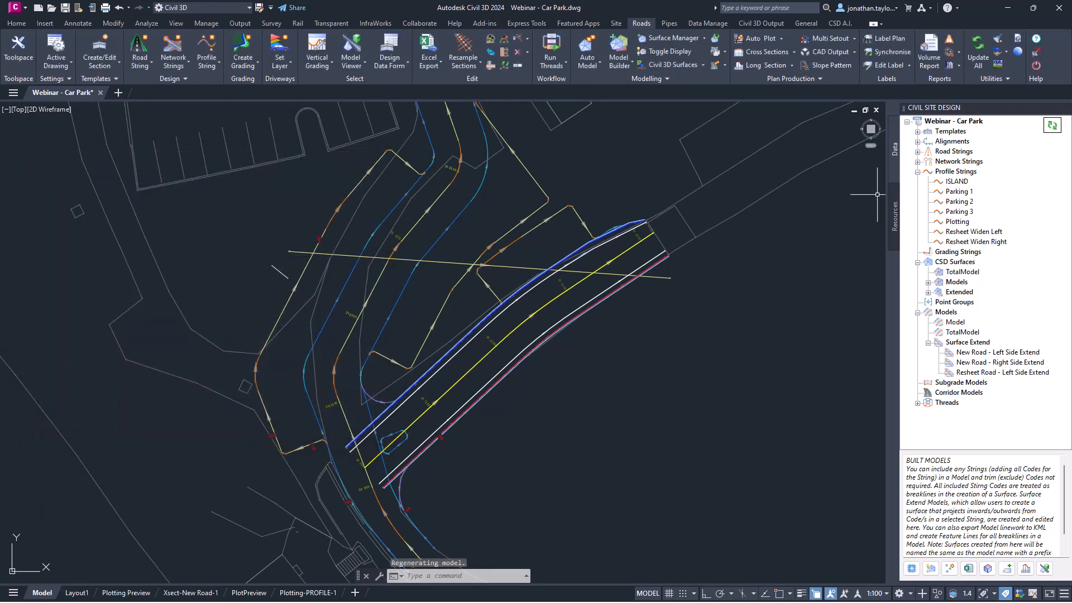
# Delete the existing model named Model in the Model Builder and refresh the project tree.
pyautogui.rightClick(947, 315)
pyautogui.click(986, 321)
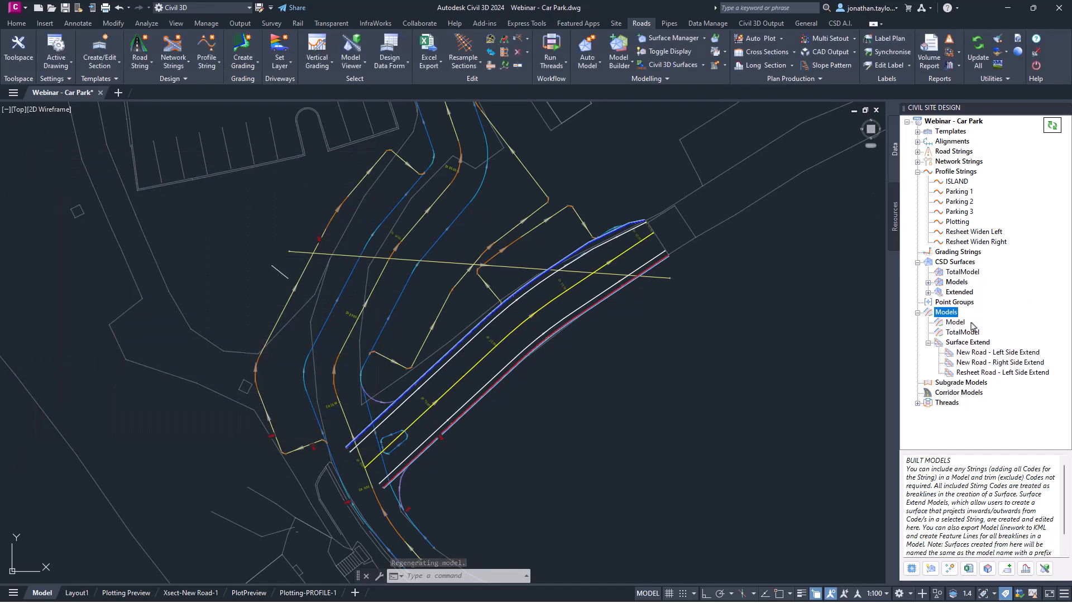
pyautogui.rightClick(375, 283)
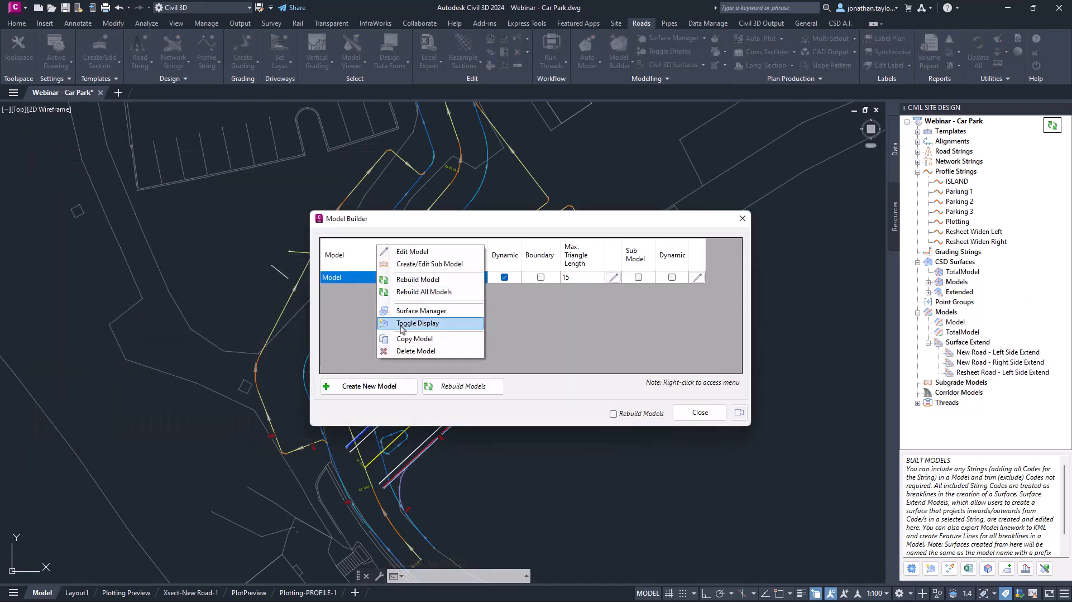
pyautogui.click(407, 350)
pyautogui.click(521, 328)
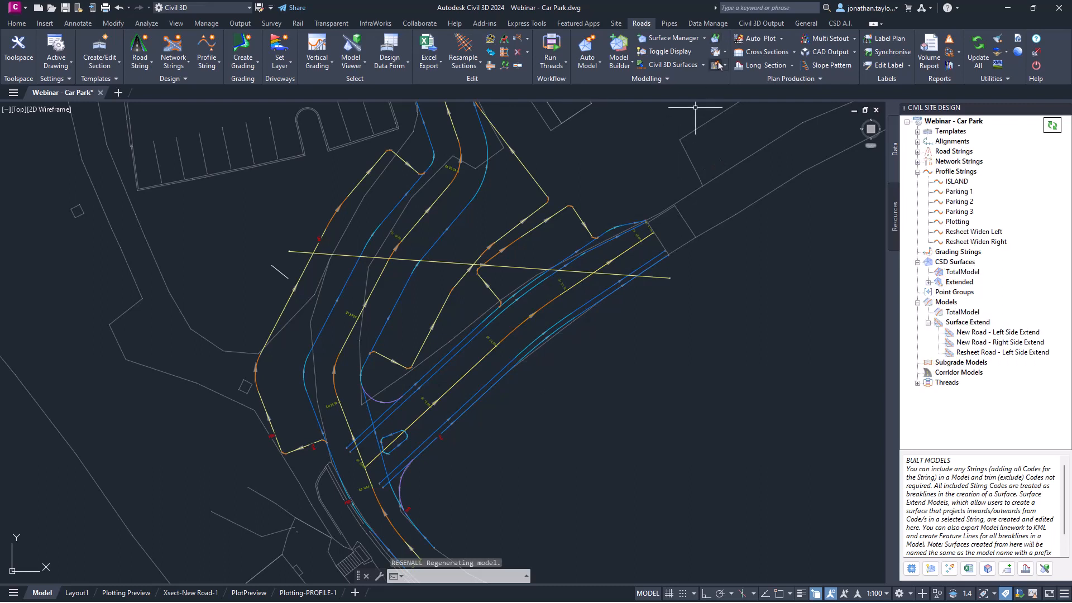
pyautogui.click(1052, 128)
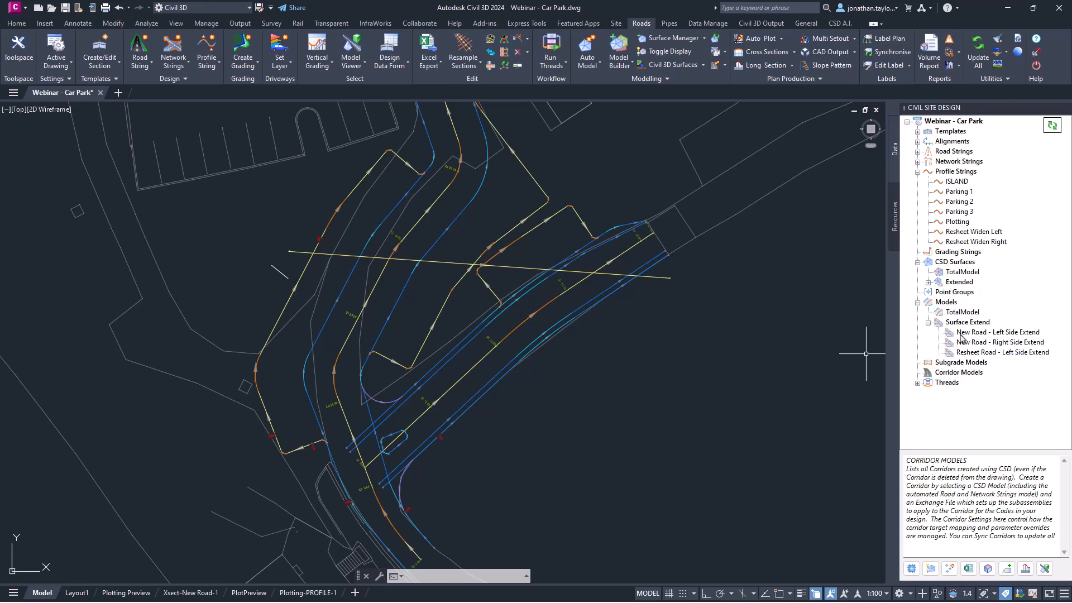
# Create a new model named Roads with Parking, linked to the automatic model (TotalModel).
pyautogui.rightClick(949, 304)
pyautogui.click(953, 312)
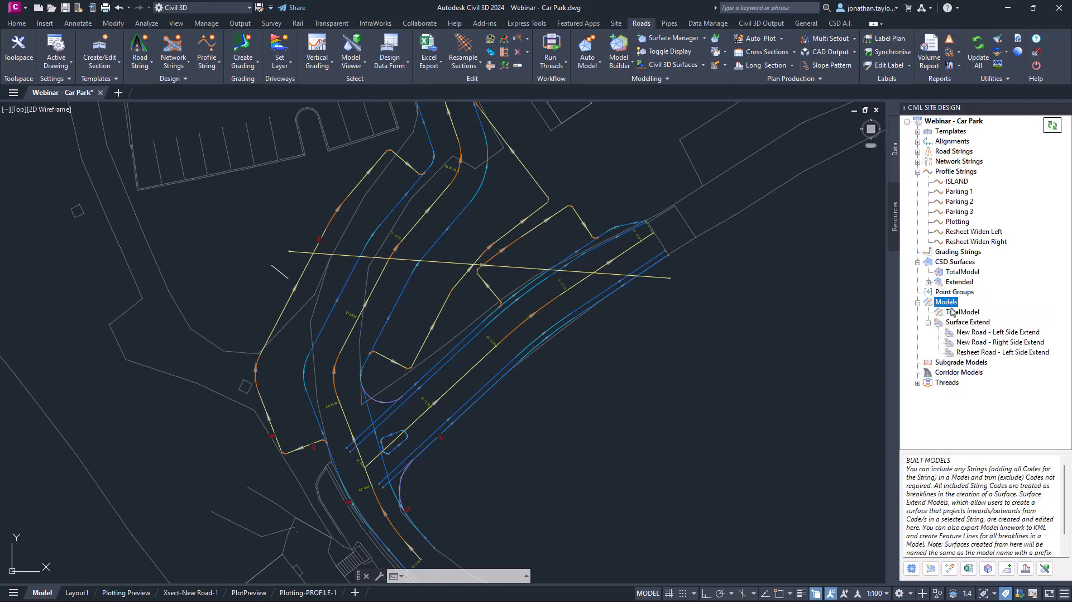
pyautogui.click(373, 389)
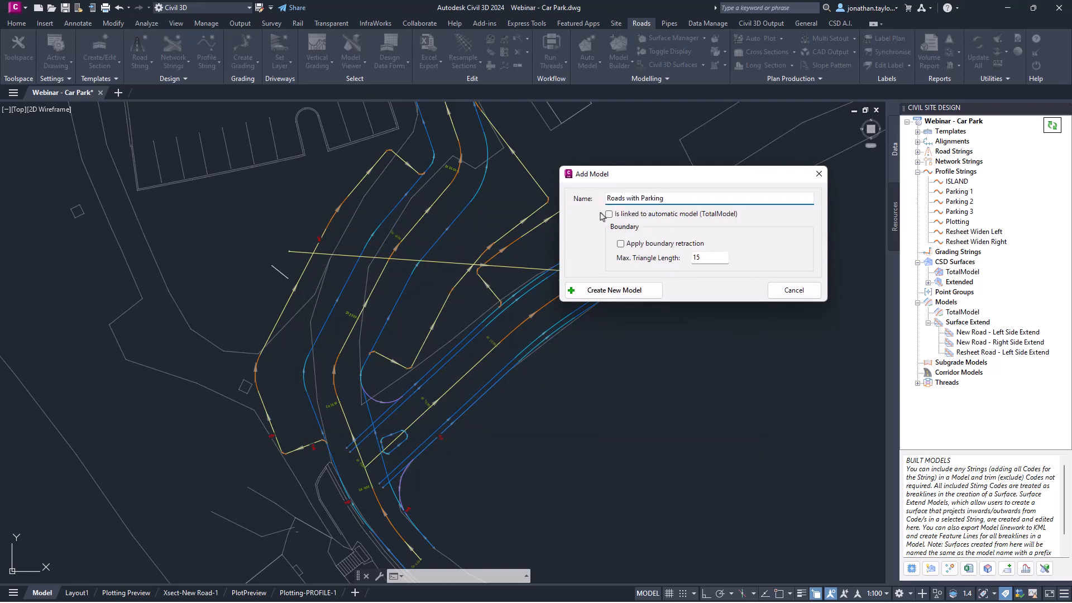
pyautogui.click(610, 215)
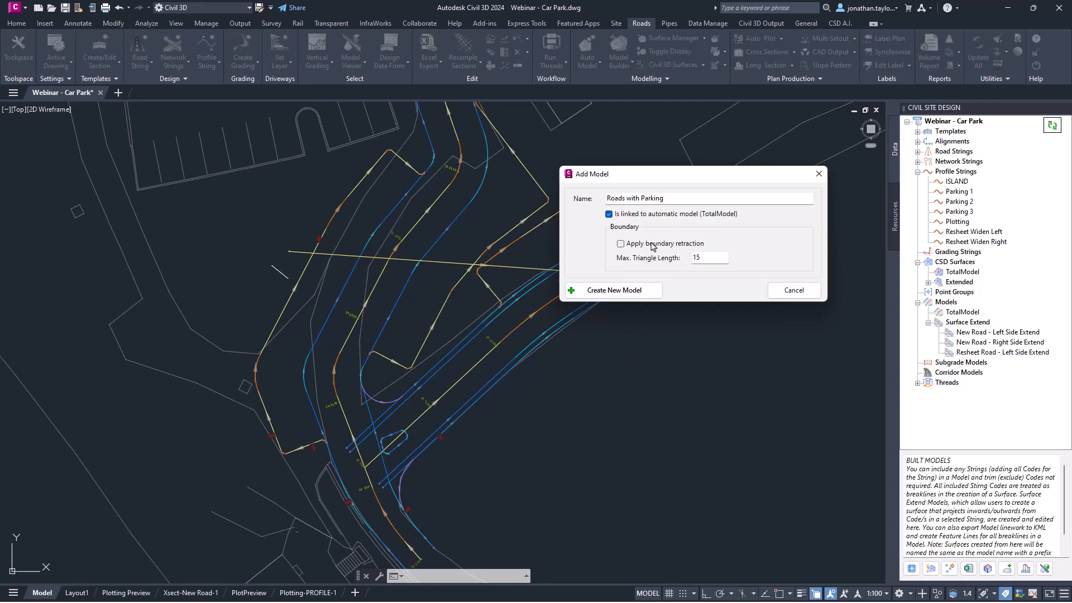
pyautogui.click(614, 291)
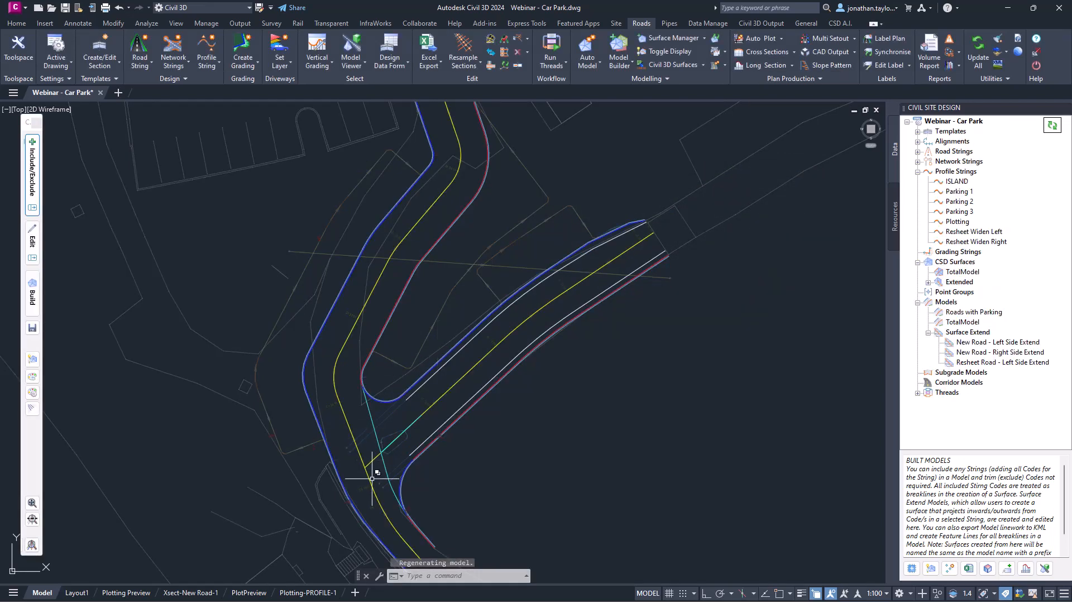
# Include Parking 3, Parking 2 and Parking 1 in the Roads with Parking model and build it.
pyautogui.scroll(3, 377, 460)
pyautogui.moveTo(28, 121); pyautogui.dragTo(76, 128)
pyautogui.click(82, 176)
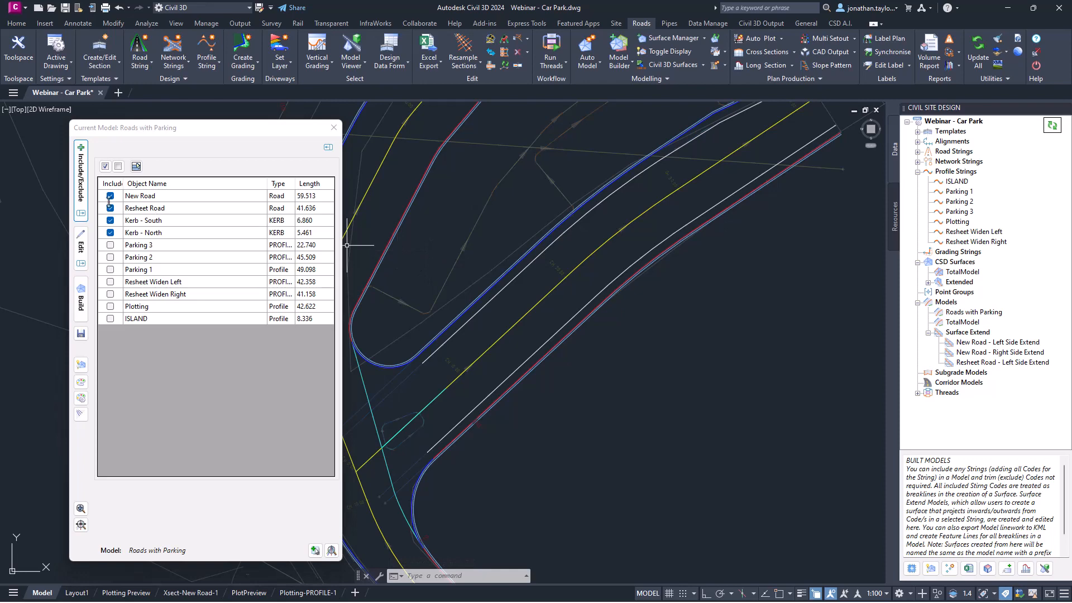
pyautogui.scroll(-3, 415, 338)
pyautogui.moveTo(487, 241); pyautogui.dragTo(594, 306, button='middle')
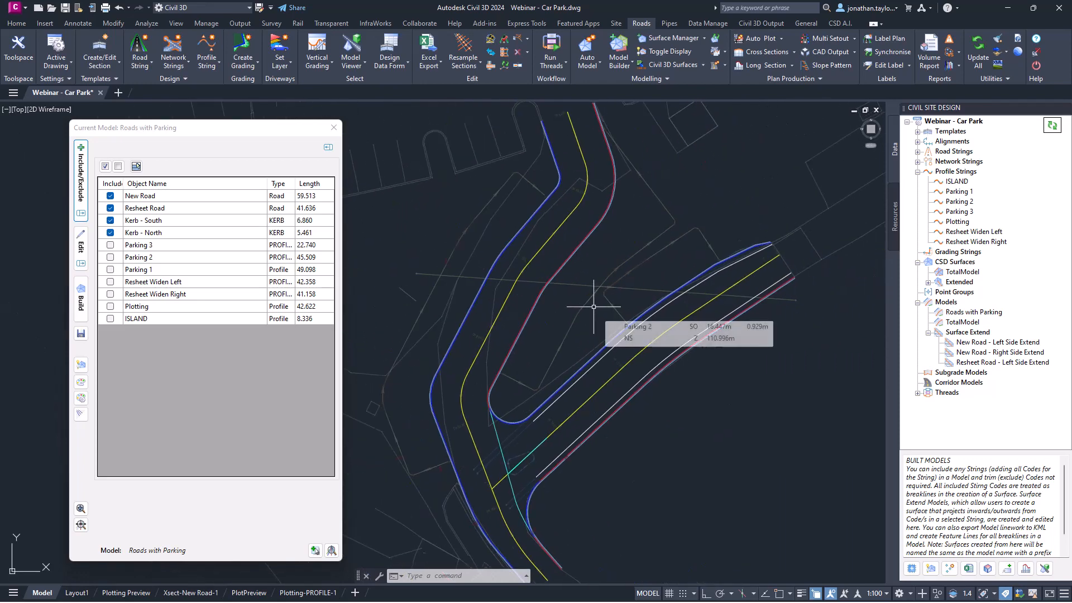
pyautogui.click(111, 246)
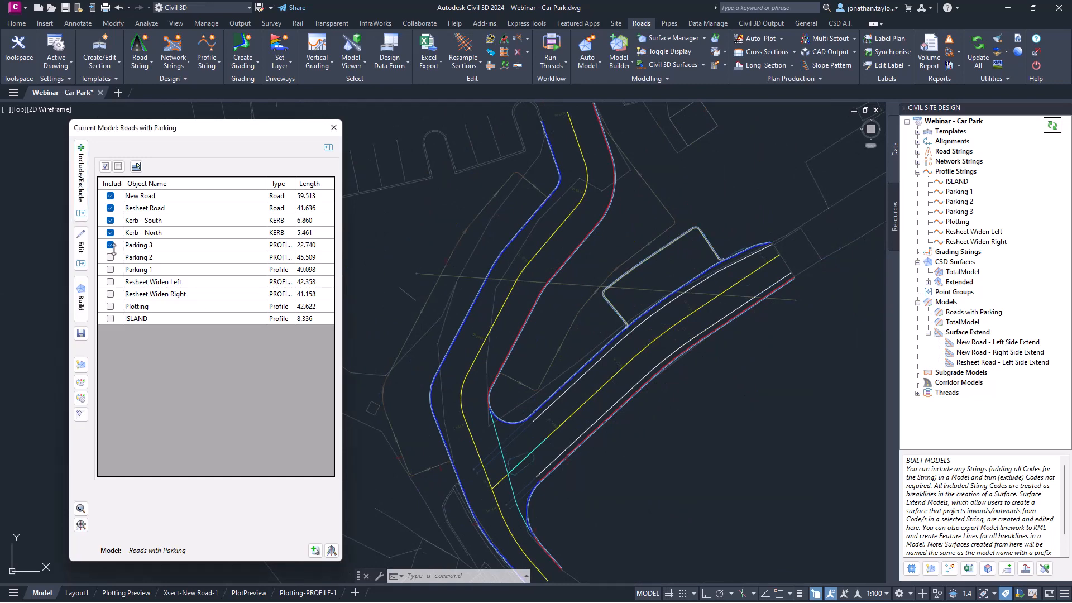
pyautogui.click(110, 258)
pyautogui.click(110, 269)
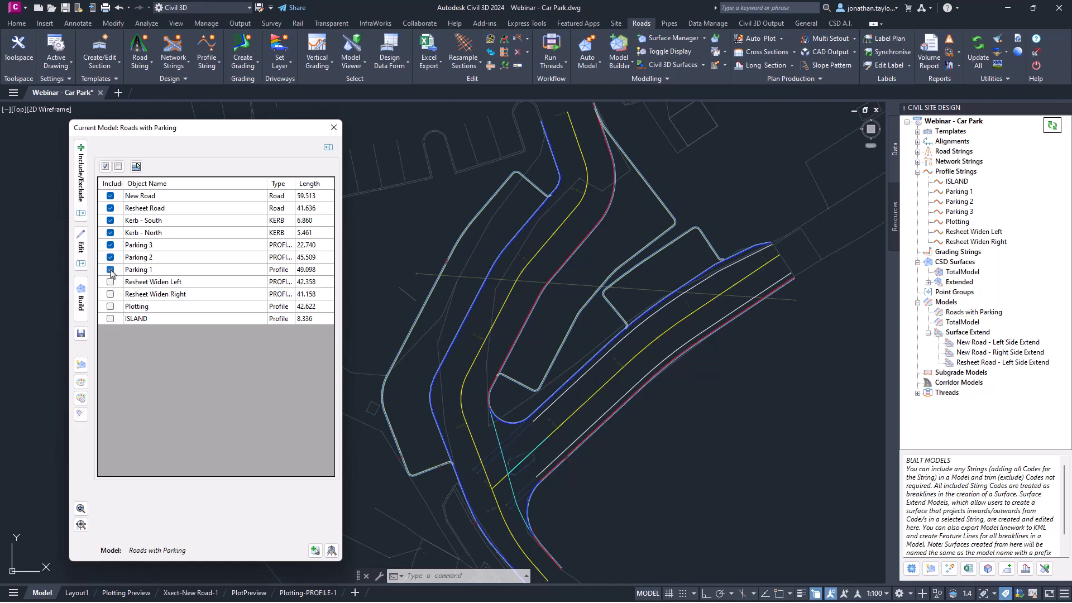
pyautogui.click(82, 296)
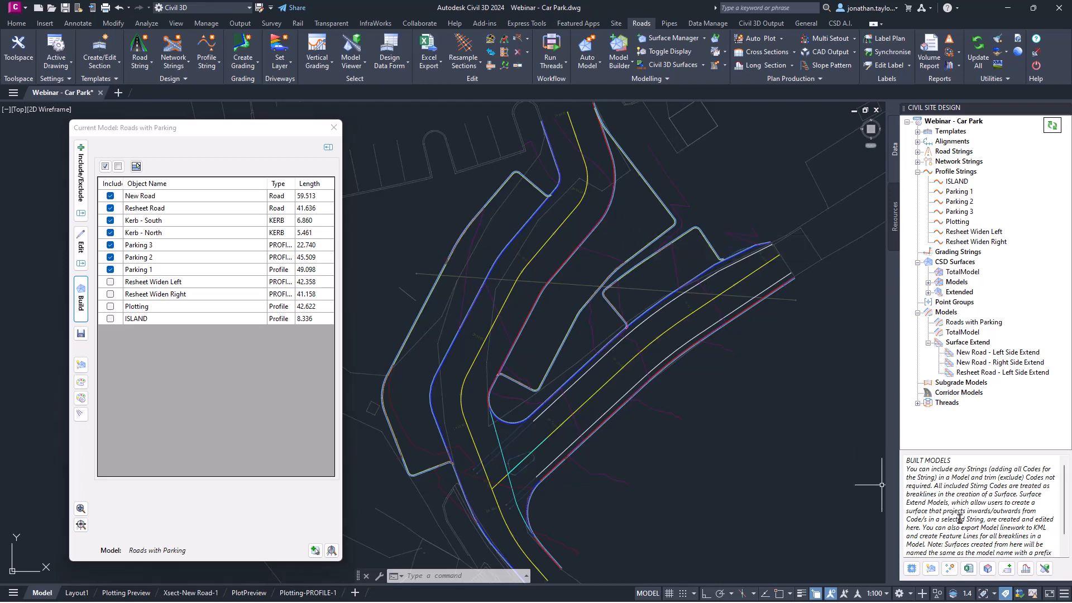
# Open the Model Viewer and size and place its window beside the current model's string list.
pyautogui.click(1045, 569)
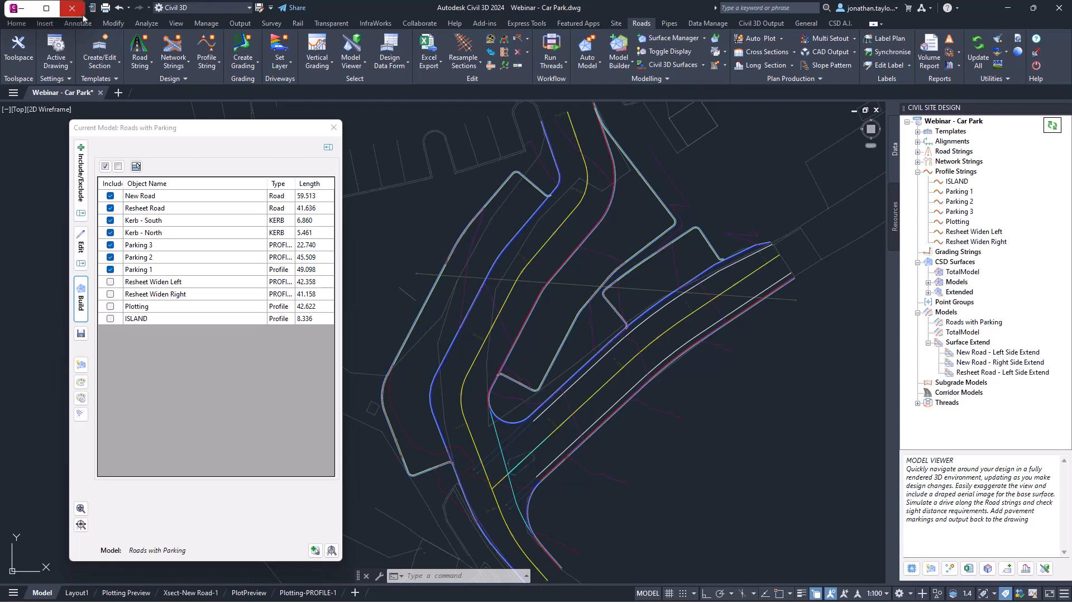
pyautogui.moveTo(83, 17); pyautogui.dragTo(772, 464)
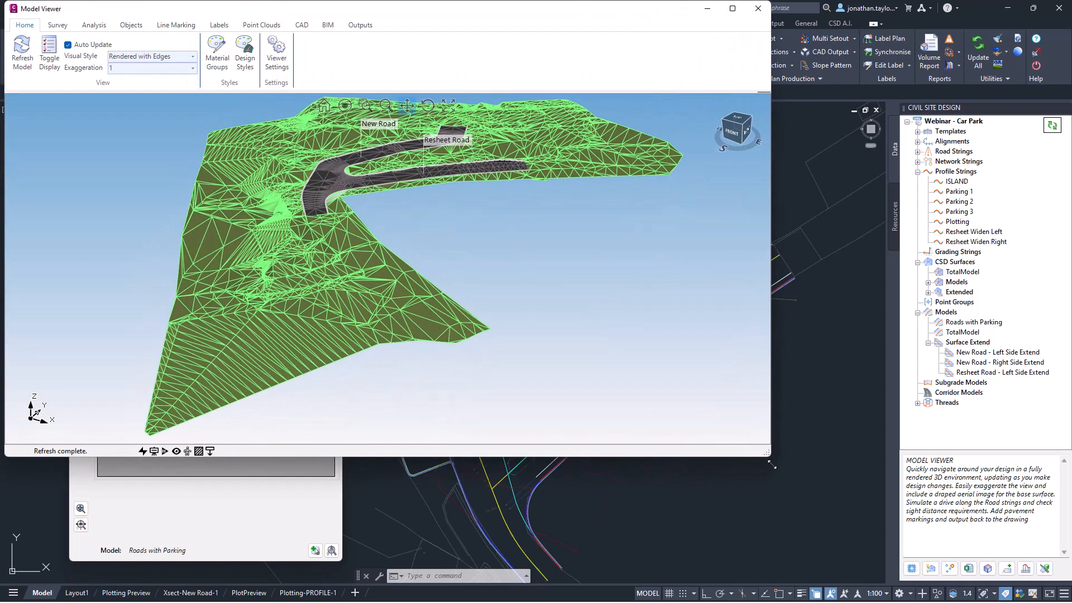
pyautogui.moveTo(67, 14); pyautogui.dragTo(352, 103)
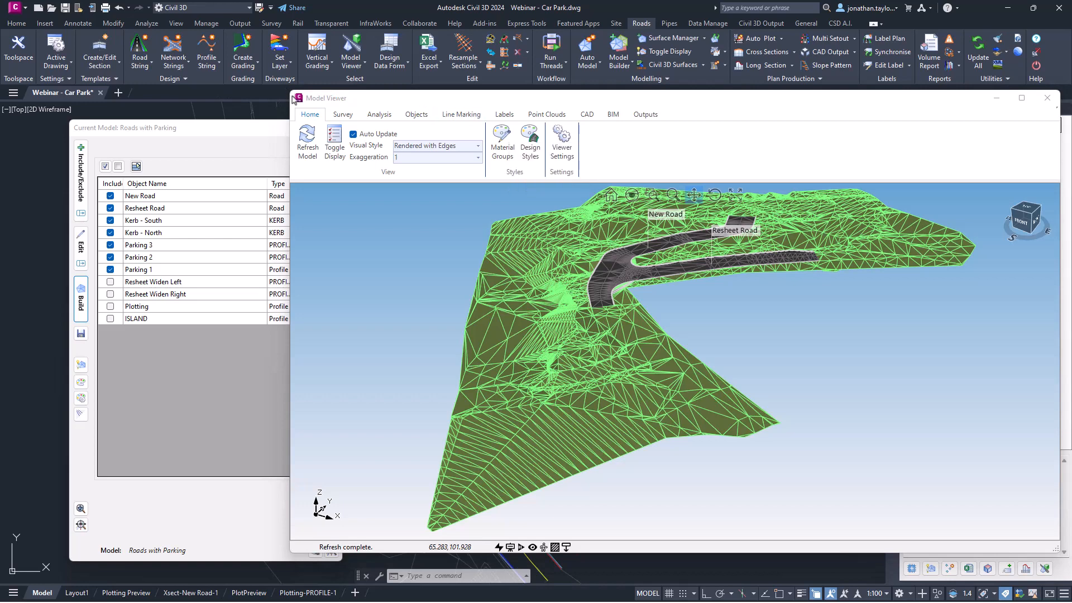
pyautogui.moveTo(291, 93); pyautogui.dragTo(398, 112)
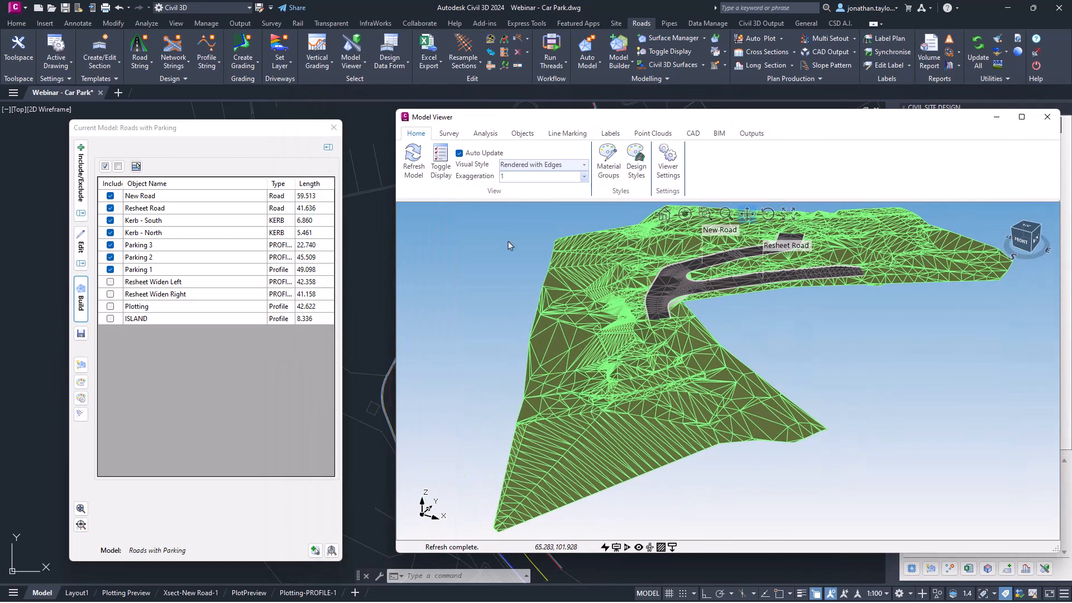
# Set the Model Viewer's primary design surface to BM-Roads with Parking and apply the display settings.
pyautogui.scroll(3, 779, 255)
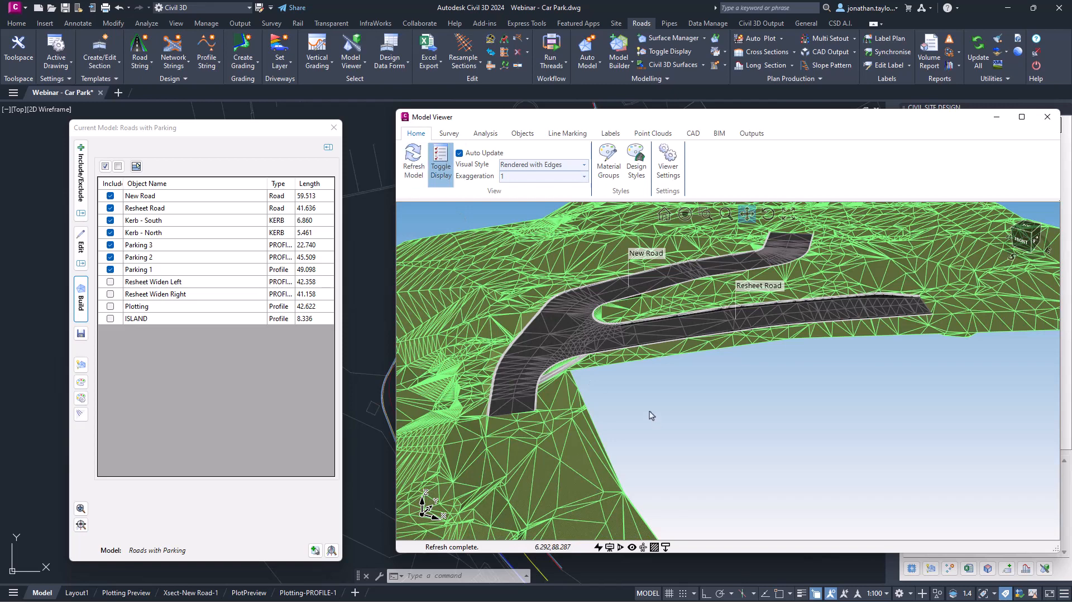
pyautogui.click(441, 161)
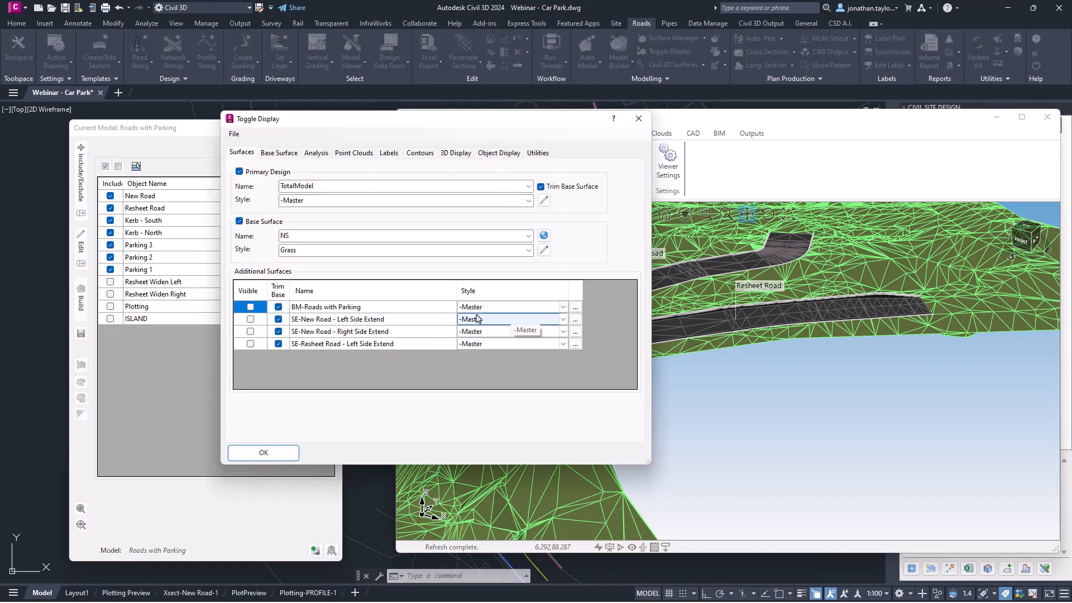
pyautogui.click(525, 187)
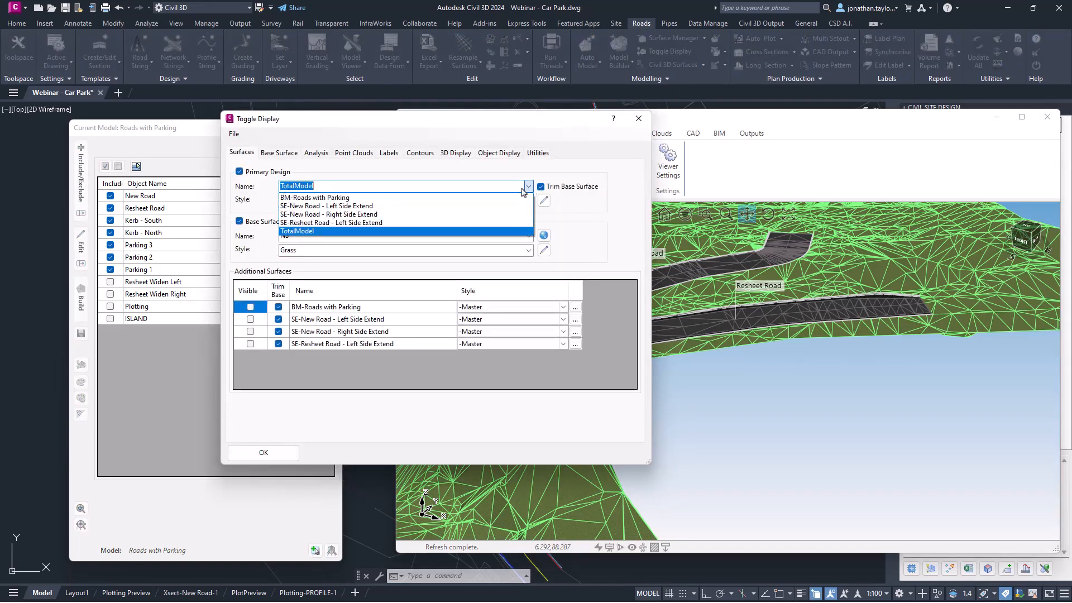
pyautogui.click(301, 198)
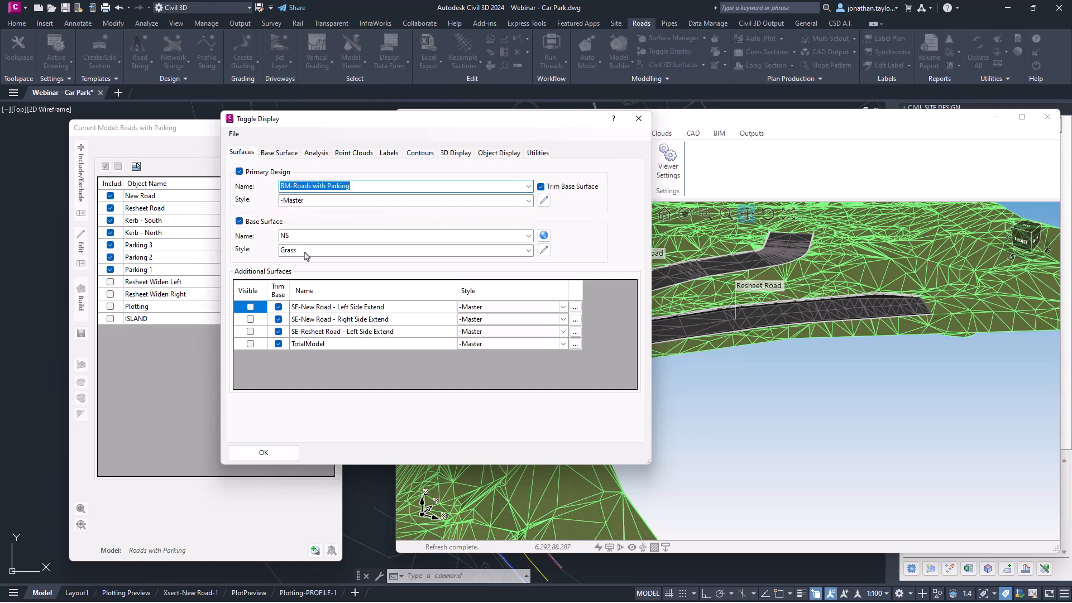
pyautogui.click(263, 452)
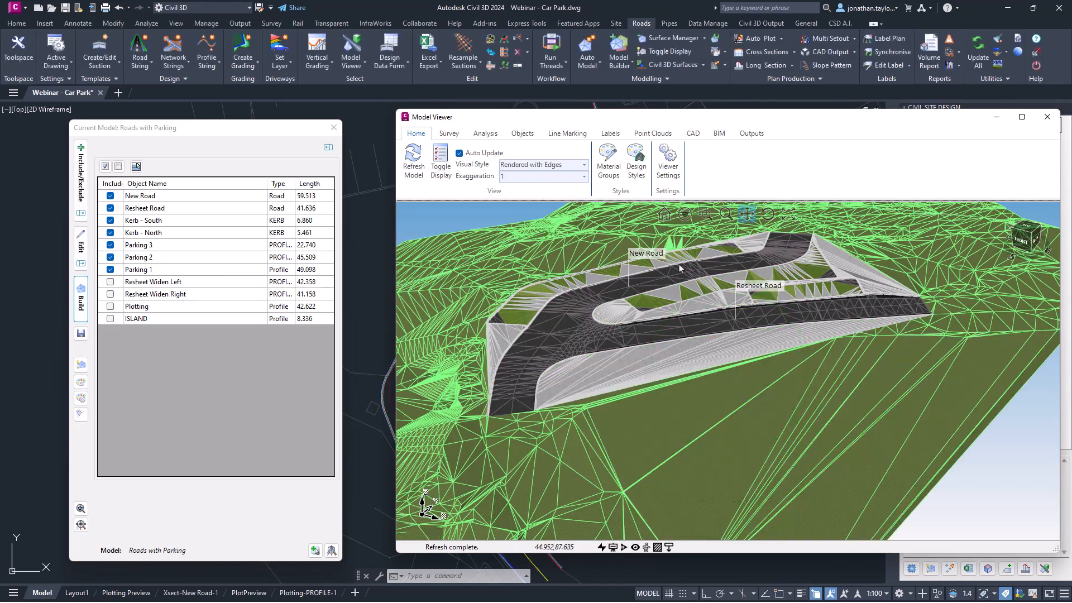
# Examine the kerbs, parking areas and triangulation of the Roads with Parking surface in 3D, and minimise the Model Viewer.
pyautogui.scroll(10, 528, 311)
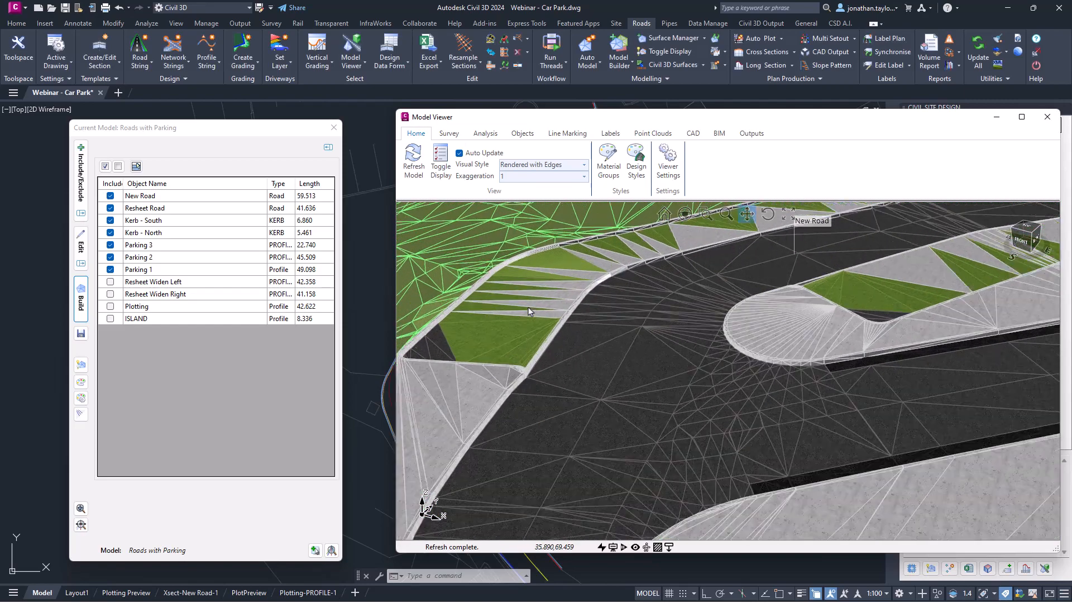
pyautogui.moveTo(550, 406); pyautogui.dragTo(527, 396, button='middle')
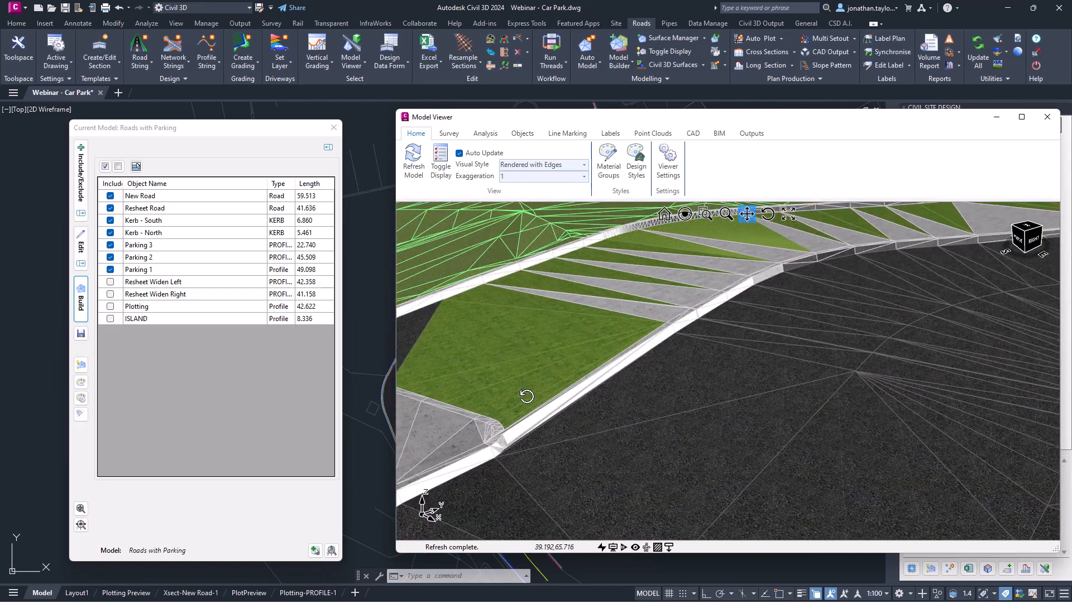
pyautogui.scroll(-6, 527, 392)
pyautogui.moveTo(864, 352); pyautogui.dragTo(792, 359)
pyautogui.moveTo(791, 359); pyautogui.dragTo(727, 410, button='middle')
pyautogui.scroll(-2, 869, 345)
pyautogui.scroll(-4, 770, 373)
pyautogui.scroll(5, 727, 410)
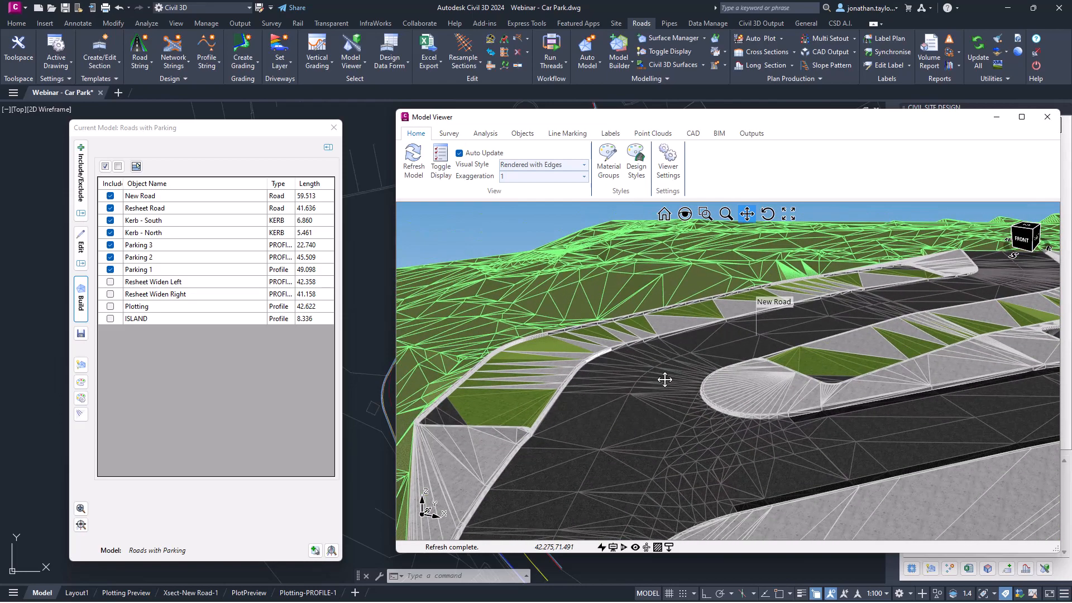
pyautogui.click(995, 122)
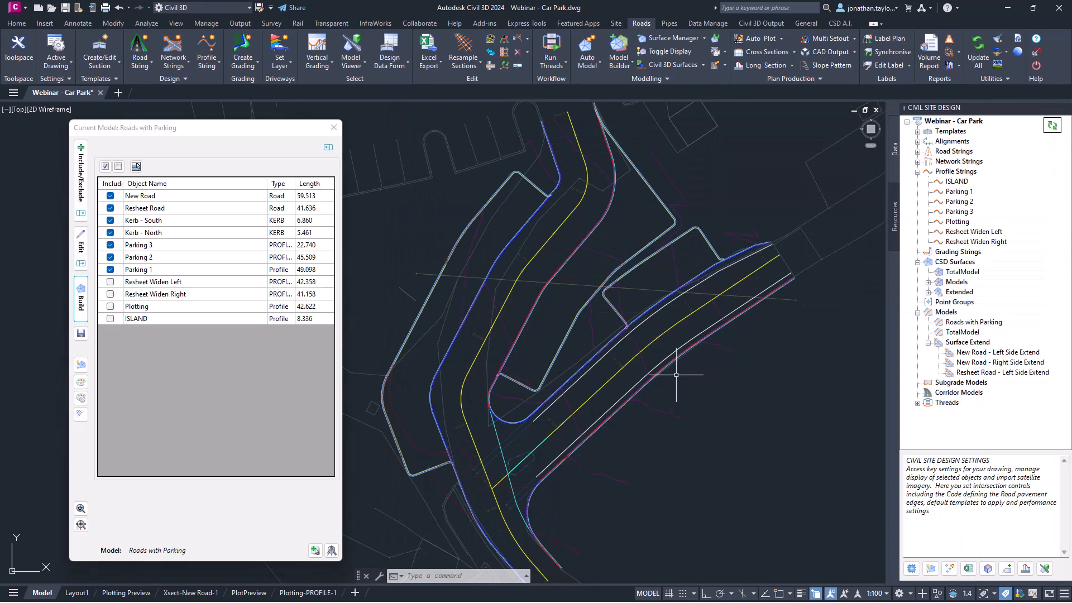
# Open the object editing tools of the Roads with Parking model with New Road as the current string.
pyautogui.moveTo(676, 375)
pyautogui.click(84, 242)
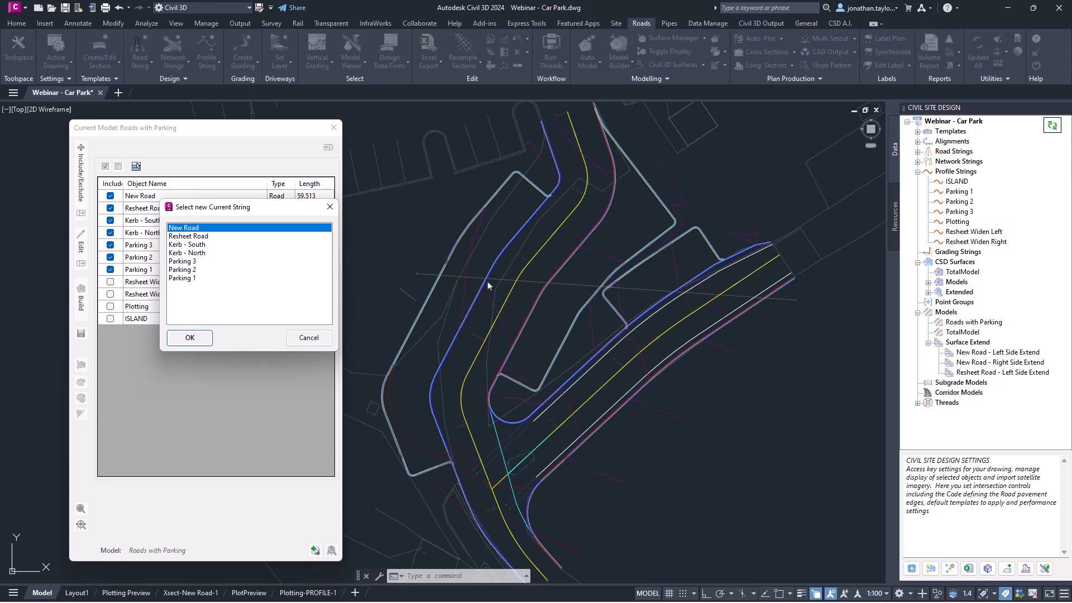
pyautogui.click(186, 338)
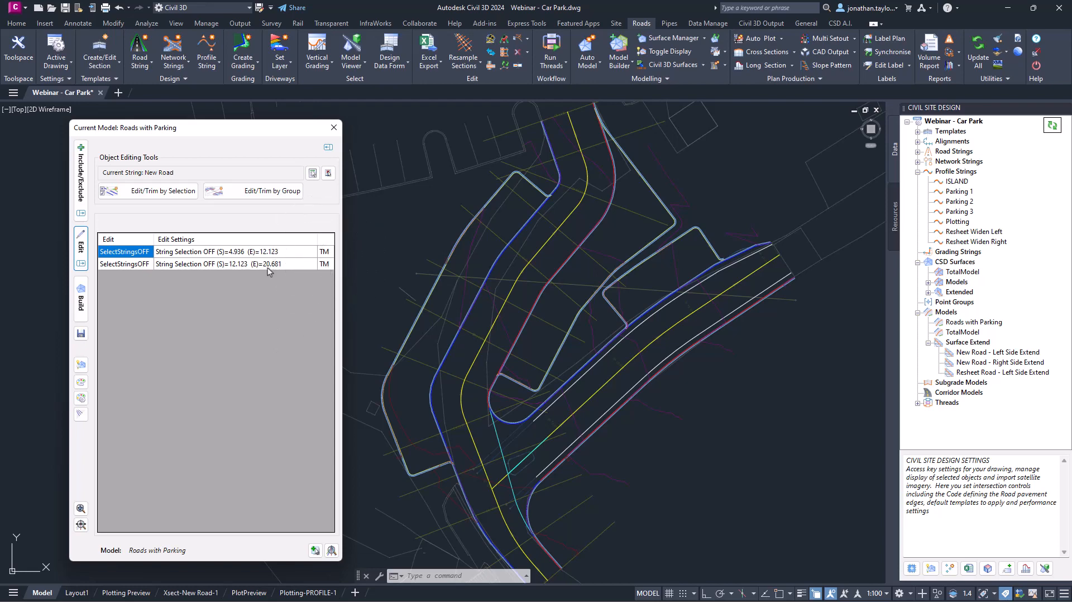
# Examine in the drawing the chainage ranges of the two SelectStringsOFF edits on New Road and the nearby parking strings.
pyautogui.click(179, 253)
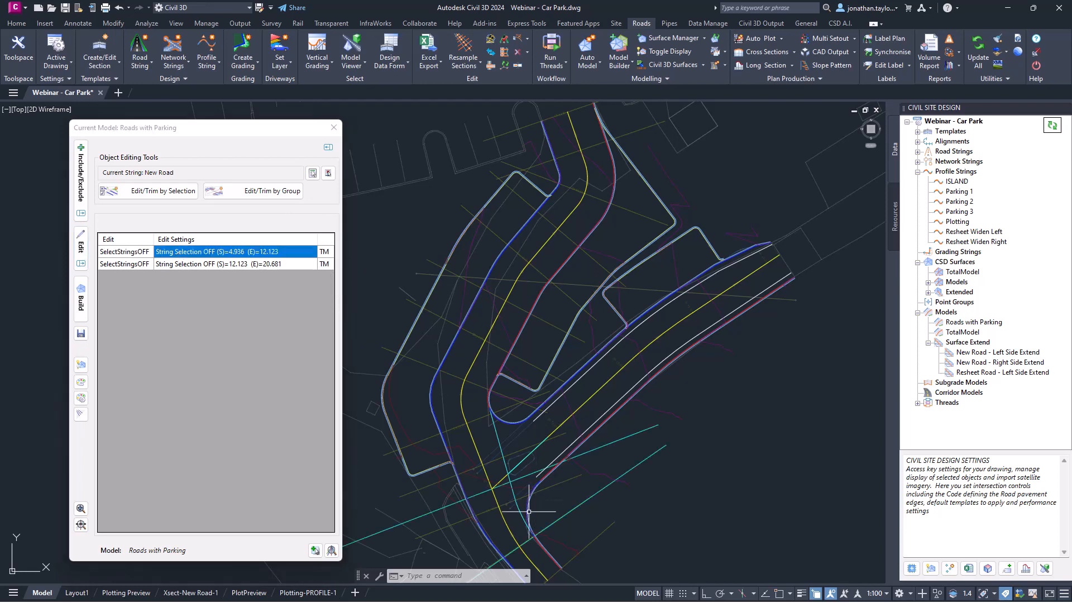
pyautogui.scroll(3, 519, 447)
pyautogui.scroll(2, 502, 436)
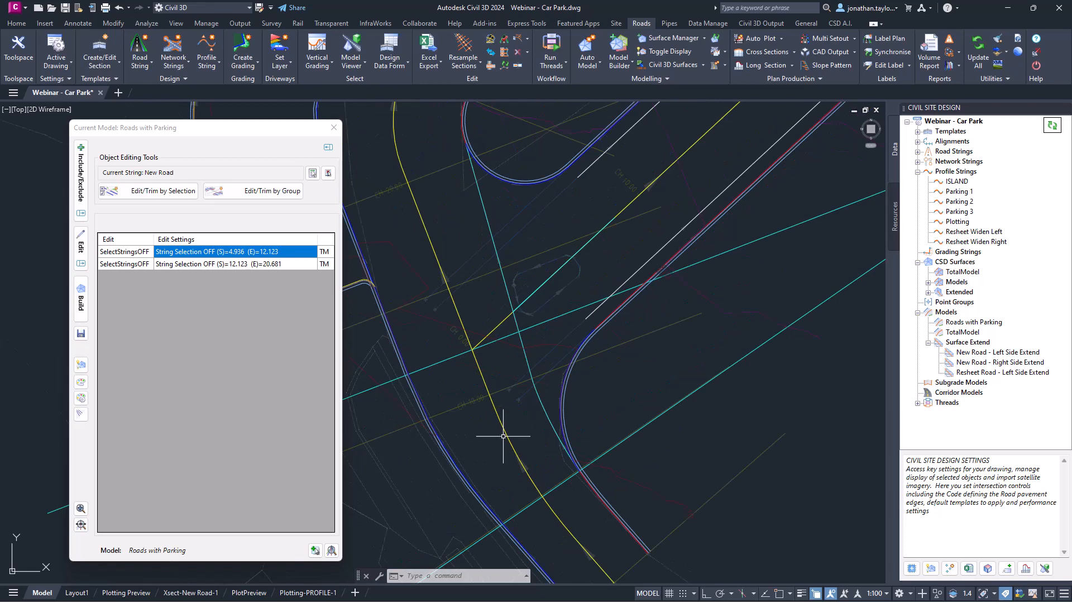
pyautogui.moveTo(670, 355)
pyautogui.moveTo(533, 334)
pyautogui.click(194, 267)
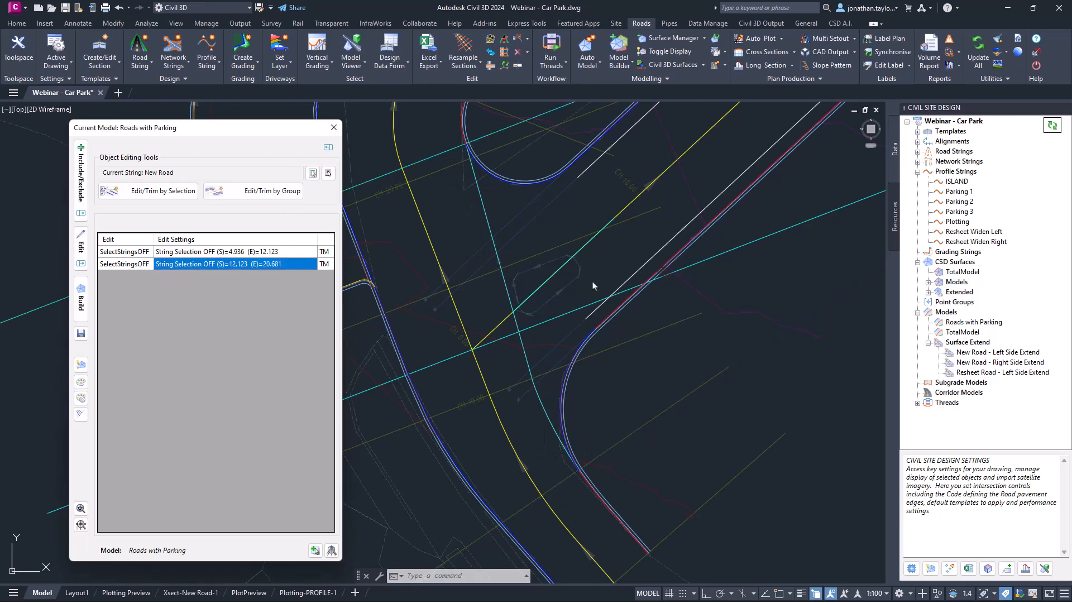
pyautogui.moveTo(438, 294); pyautogui.dragTo(501, 388, button='middle')
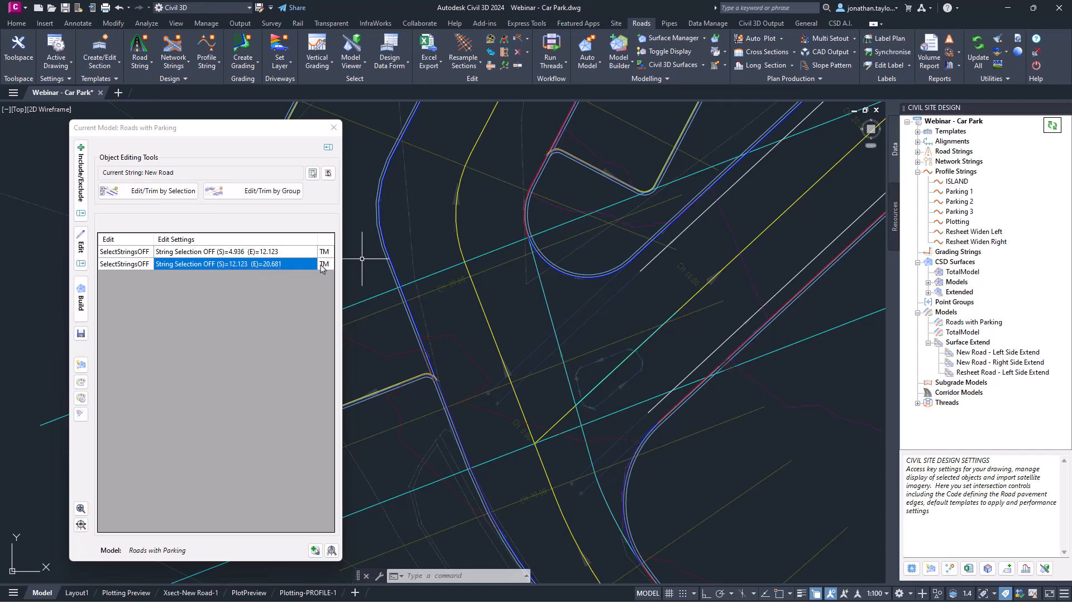
pyautogui.scroll(-2, 615, 365)
pyautogui.moveTo(551, 187); pyautogui.dragTo(539, 330, button='middle')
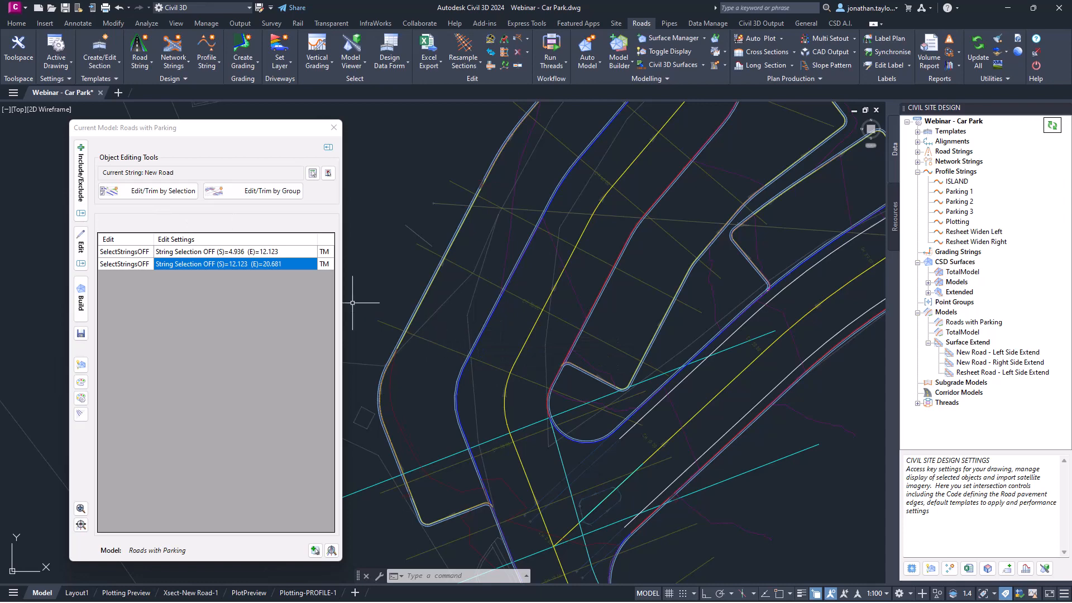
# Open Edit/Trim by Group for New Road and compare the Exclude everything and Exclude all but CL options.
pyautogui.click(270, 195)
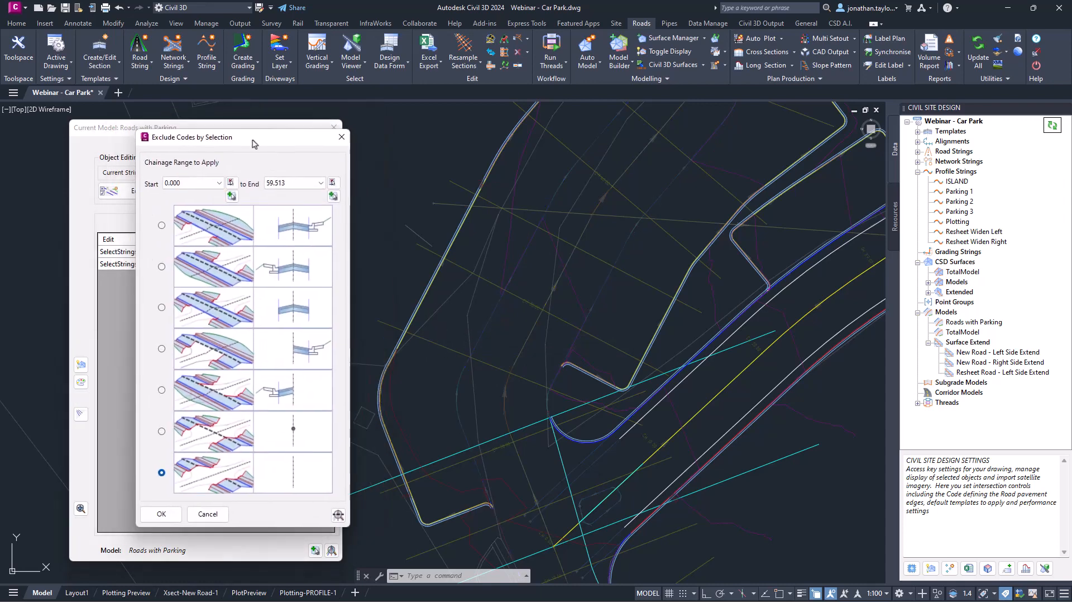
pyautogui.moveTo(281, 216); pyautogui.dragTo(265, 145)
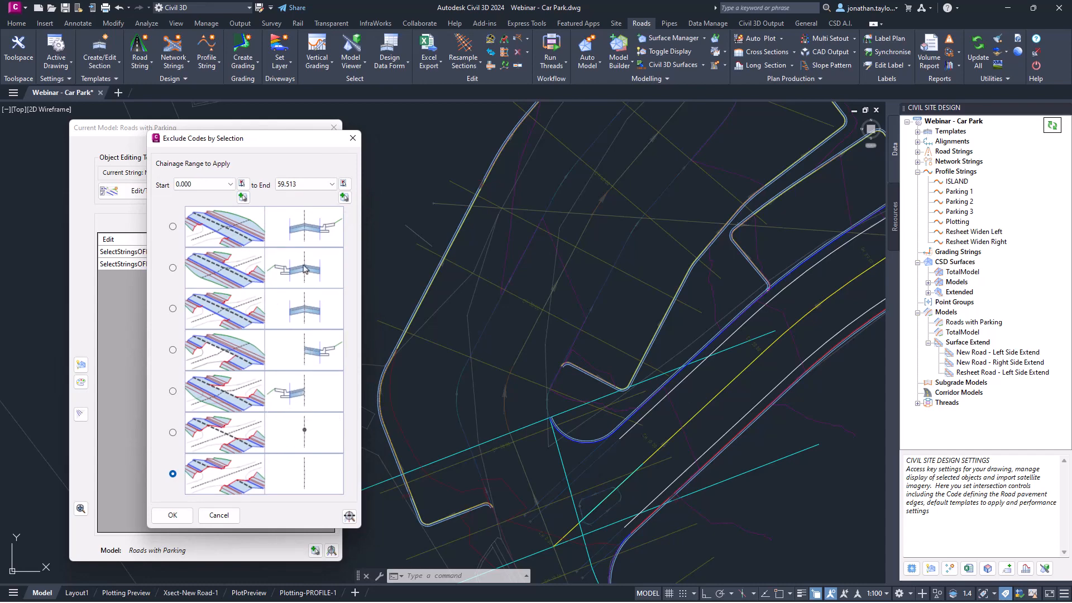
pyautogui.click(304, 471)
pyautogui.click(522, 355)
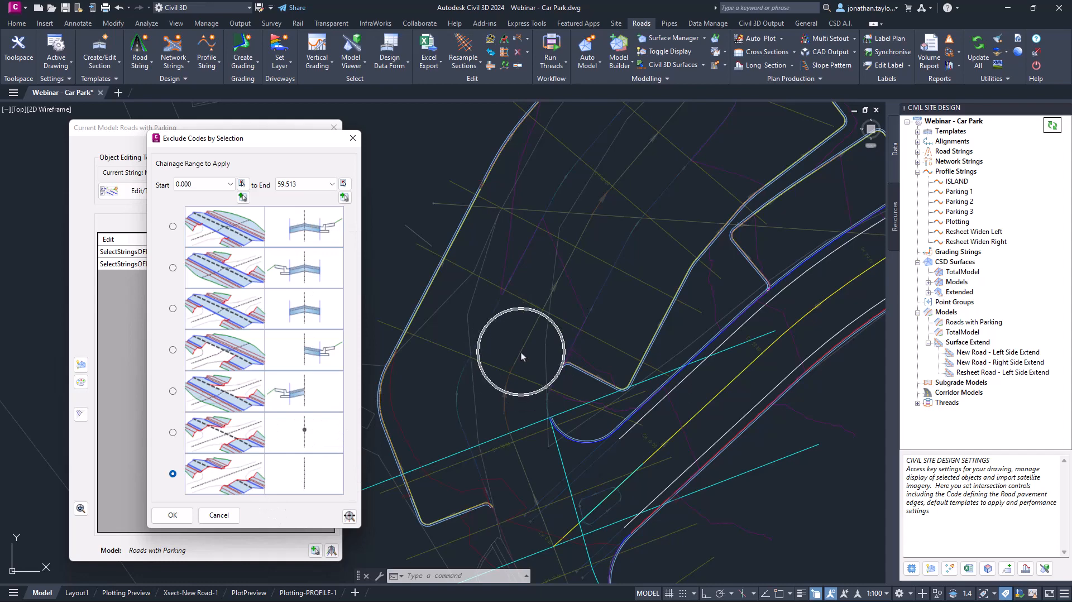
pyautogui.click(174, 433)
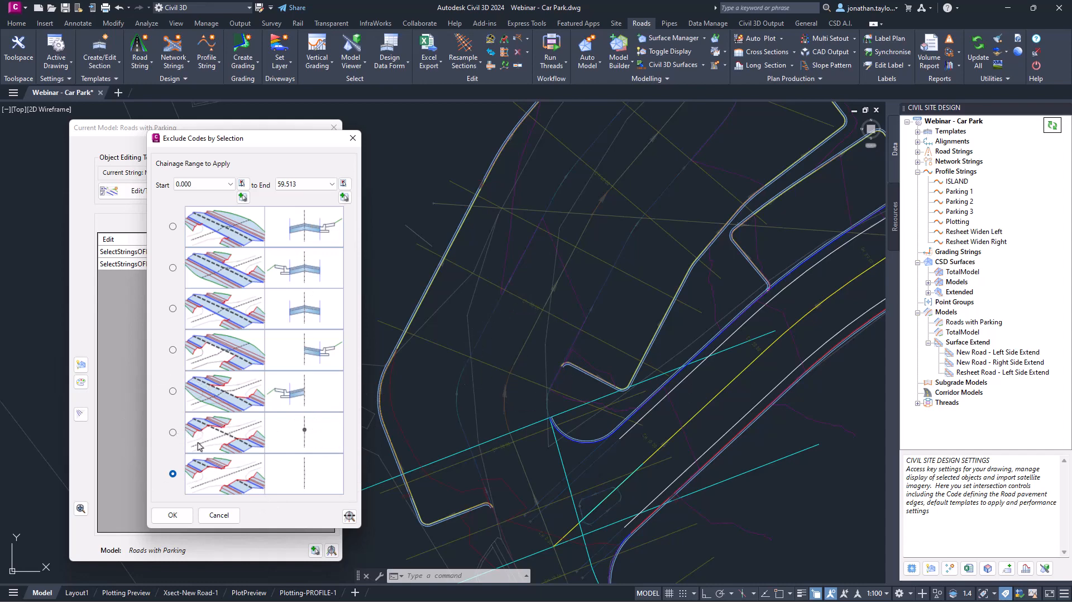
pyautogui.click(173, 433)
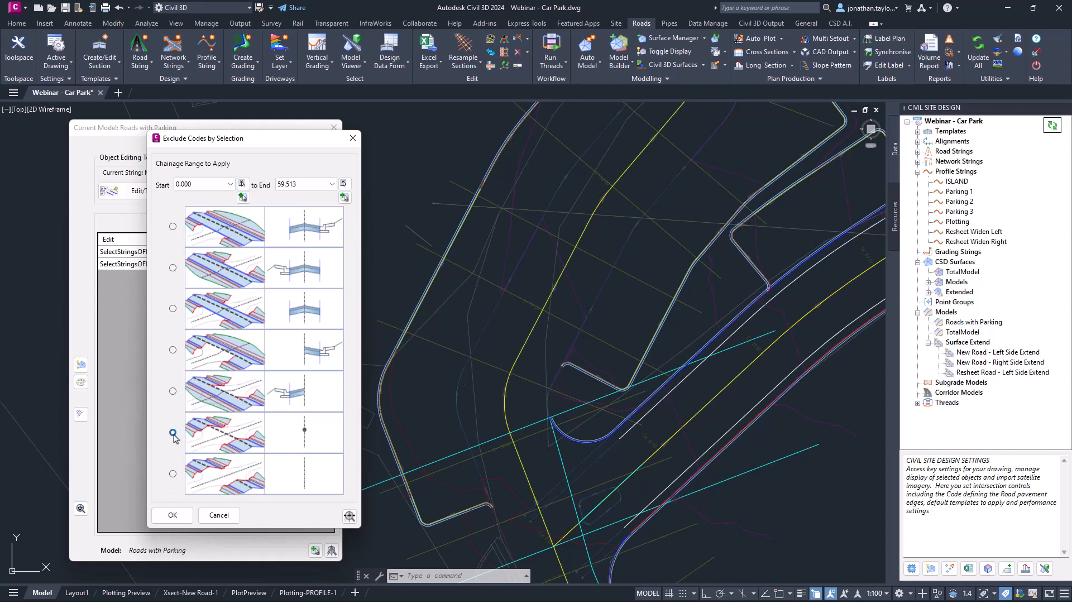
pyautogui.click(172, 473)
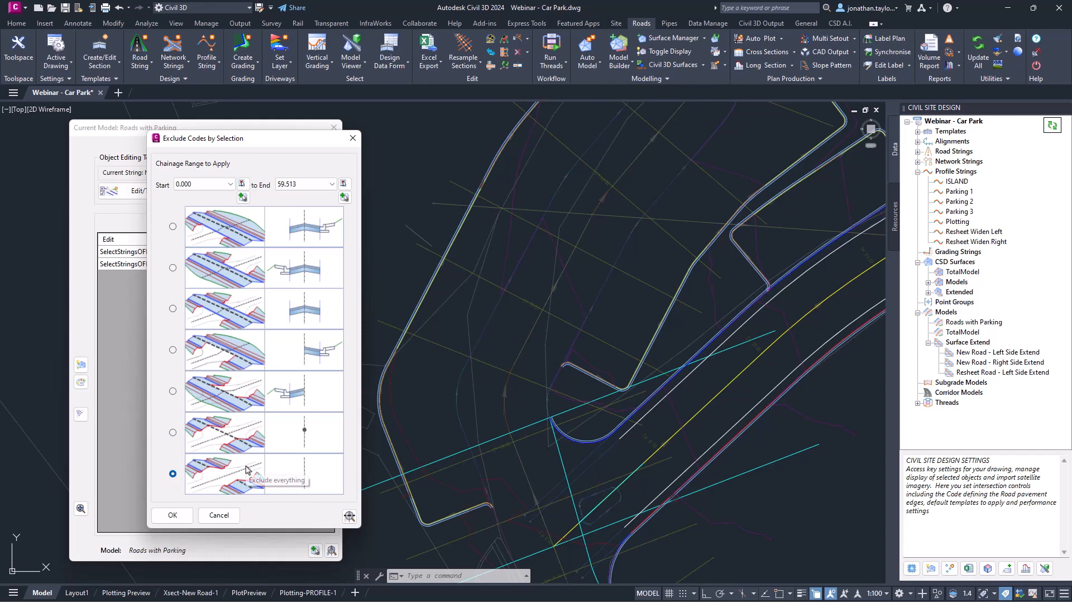
pyautogui.click(282, 473)
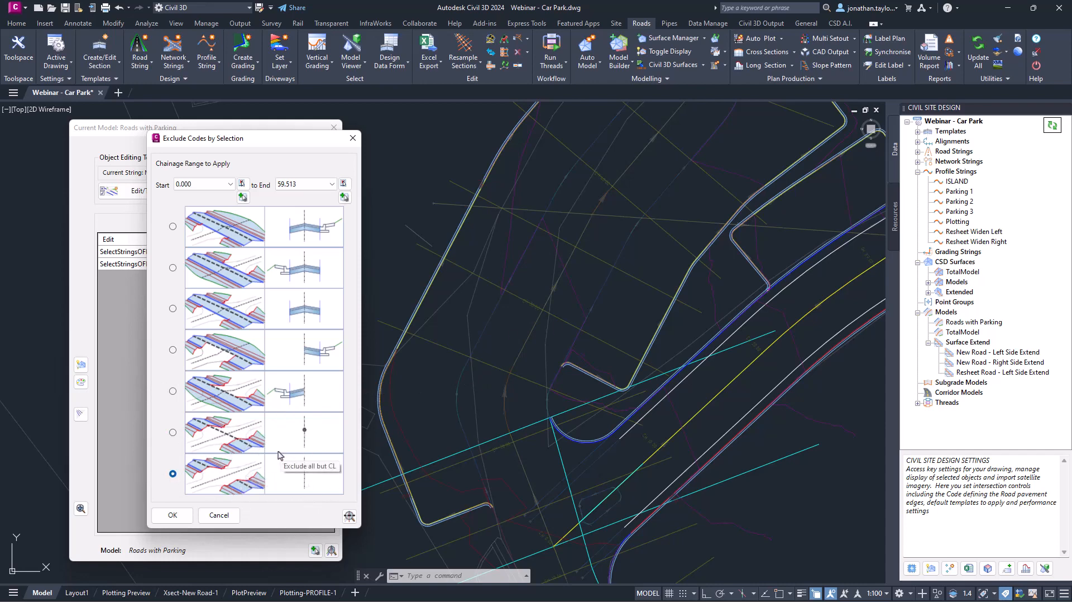
# Preview on New Road the exclusion options keeping only the centreline, only the left side, only the right side, and only the pavement.
pyautogui.click(663, 334)
pyautogui.click(173, 433)
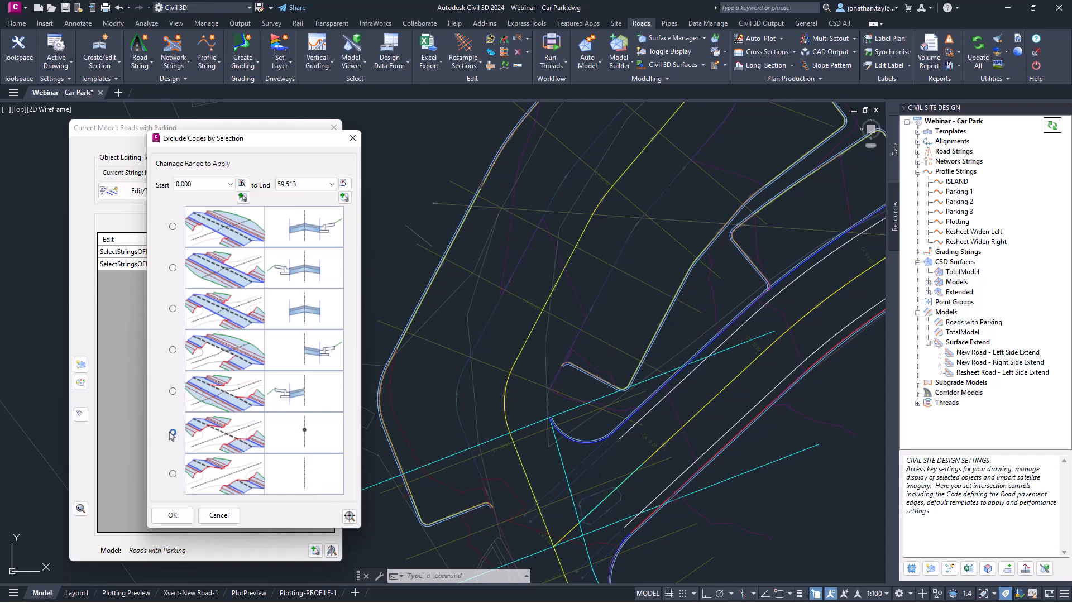
pyautogui.click(456, 237)
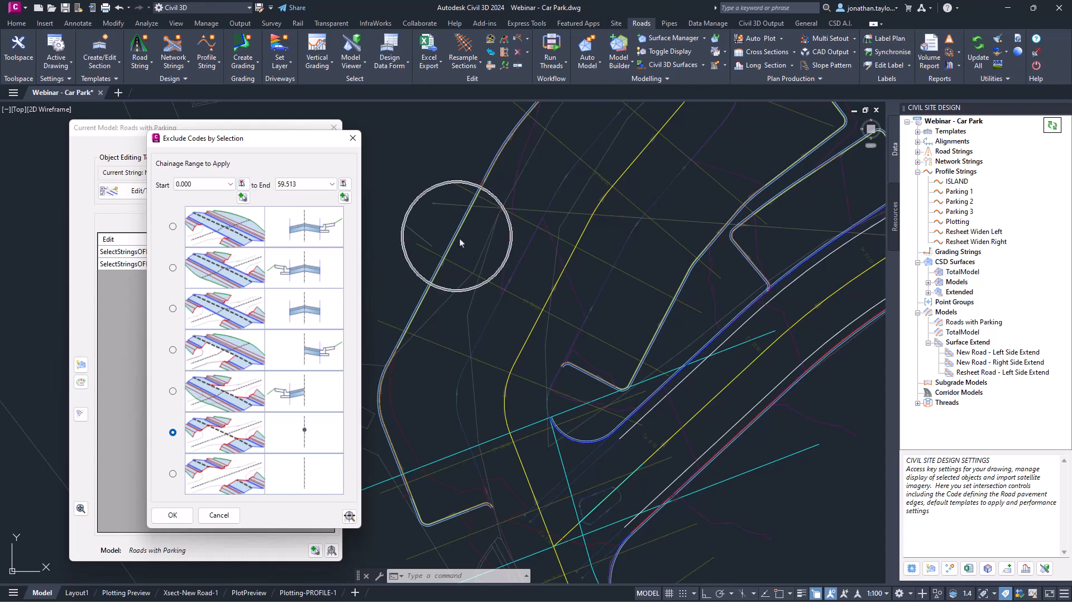
pyautogui.click(563, 280)
pyautogui.click(657, 340)
pyautogui.click(173, 391)
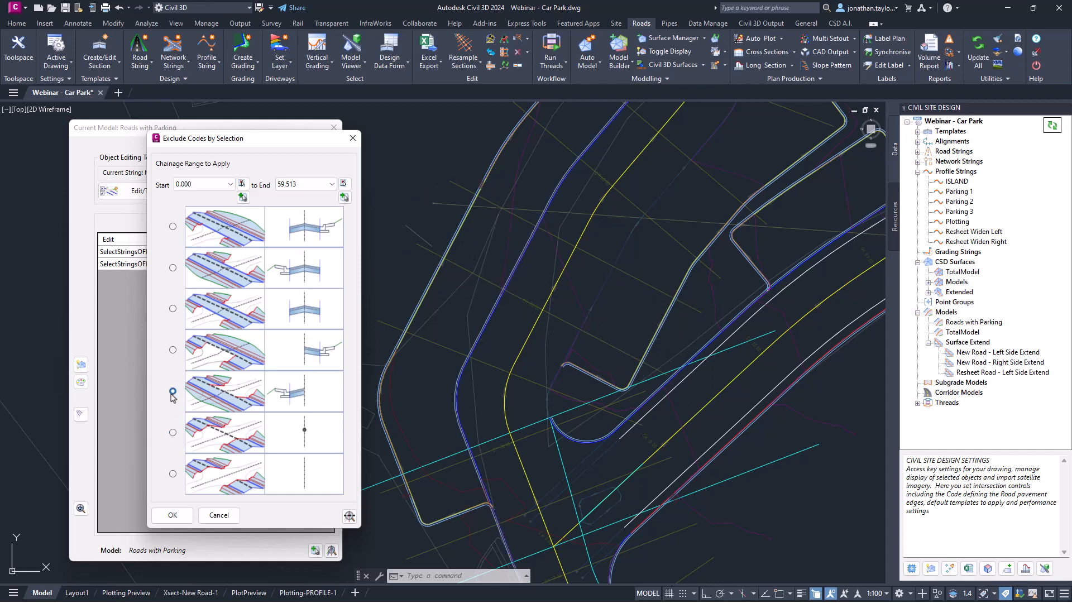
pyautogui.click(173, 351)
pyautogui.click(173, 309)
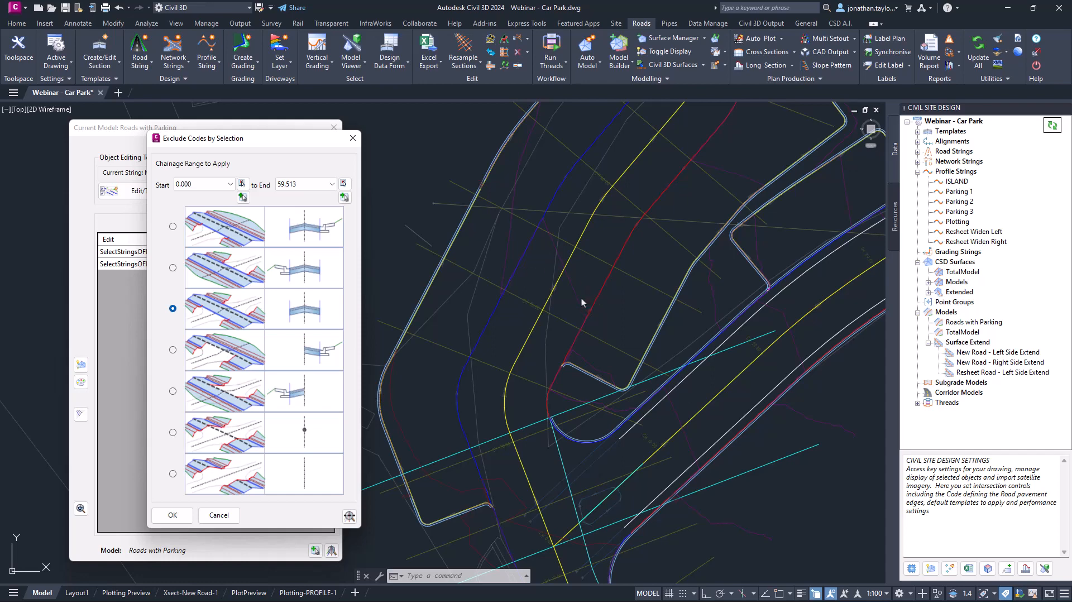
pyautogui.click(295, 185)
pyautogui.click(562, 365)
# Choose to exclude New Road's left-side codes beyond the pavement edge, and pick start chainage 15.000 at the lower end of the parking kerb.
pyautogui.click(173, 228)
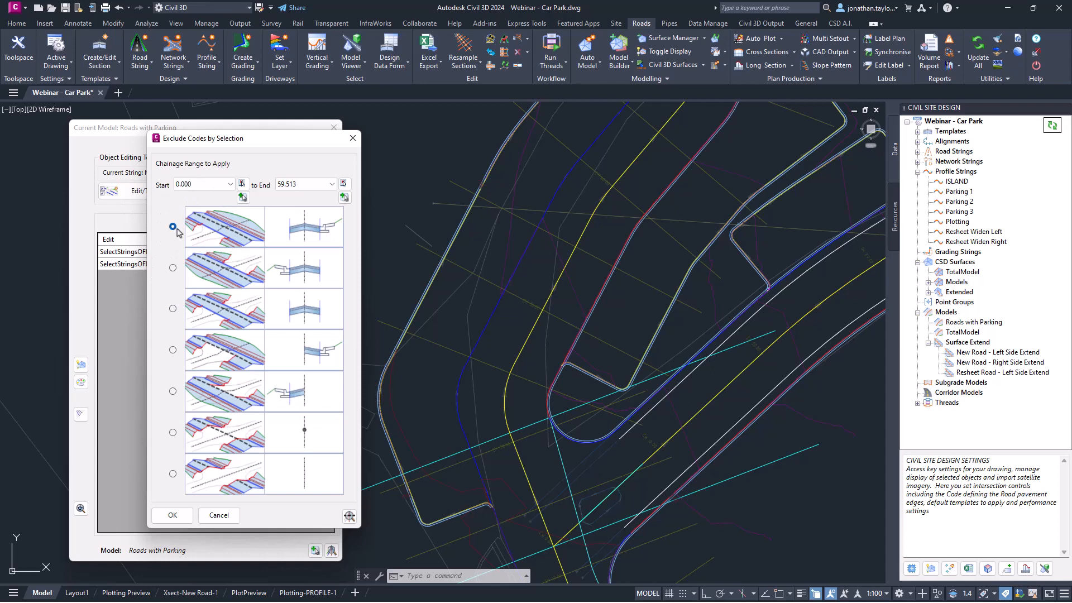
pyautogui.click(243, 184)
pyautogui.scroll(4, 478, 501)
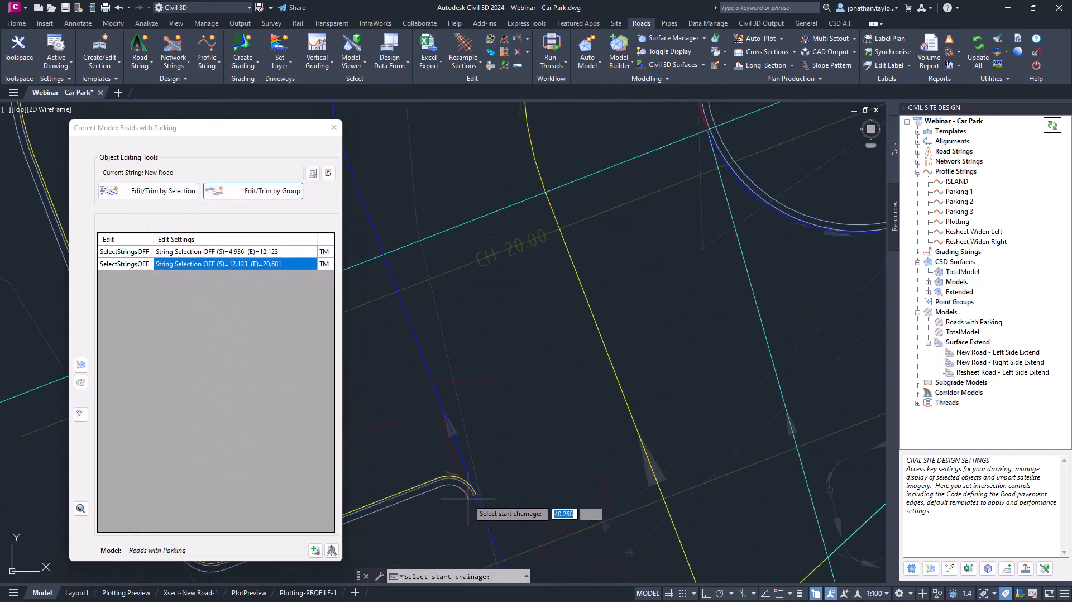
pyautogui.scroll(2, 477, 501)
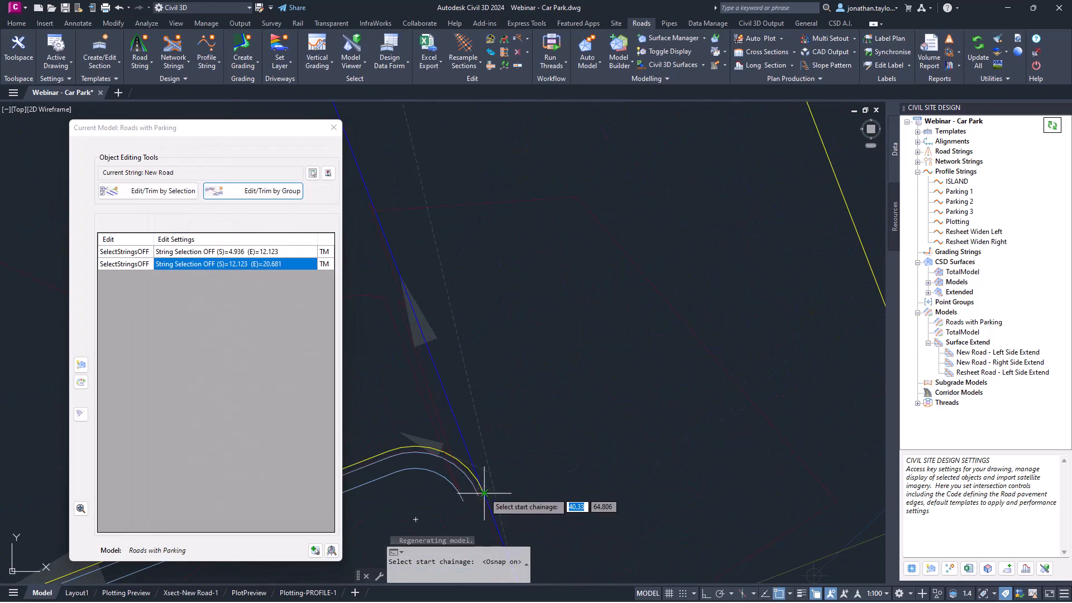
pyautogui.click(484, 493)
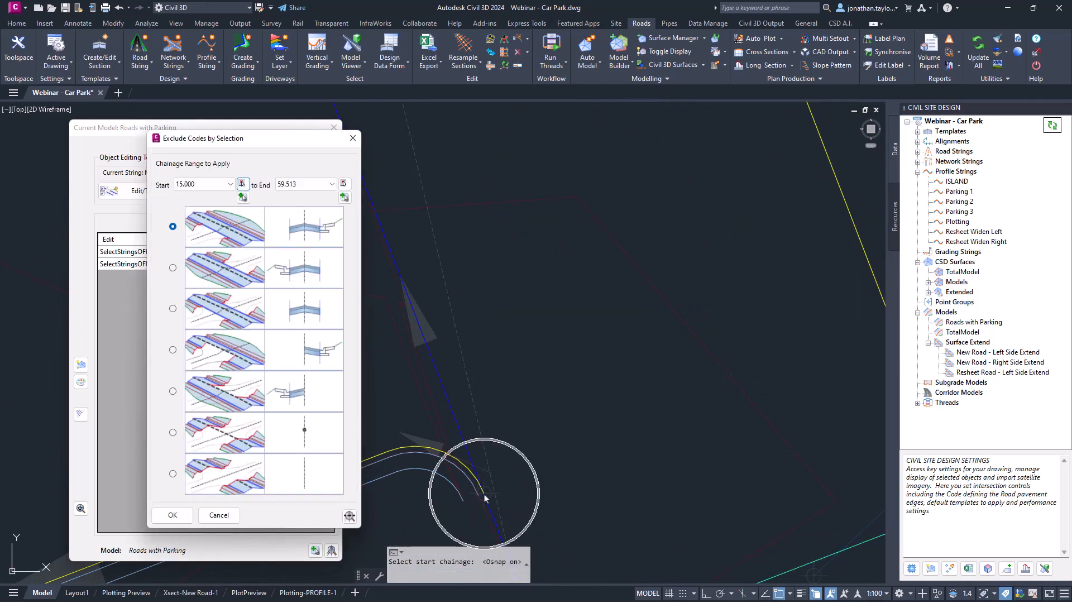
# Pick end chainage 45.000 for the trim where the far end of the left-side parking kerb meets New Road.
pyautogui.click(344, 186)
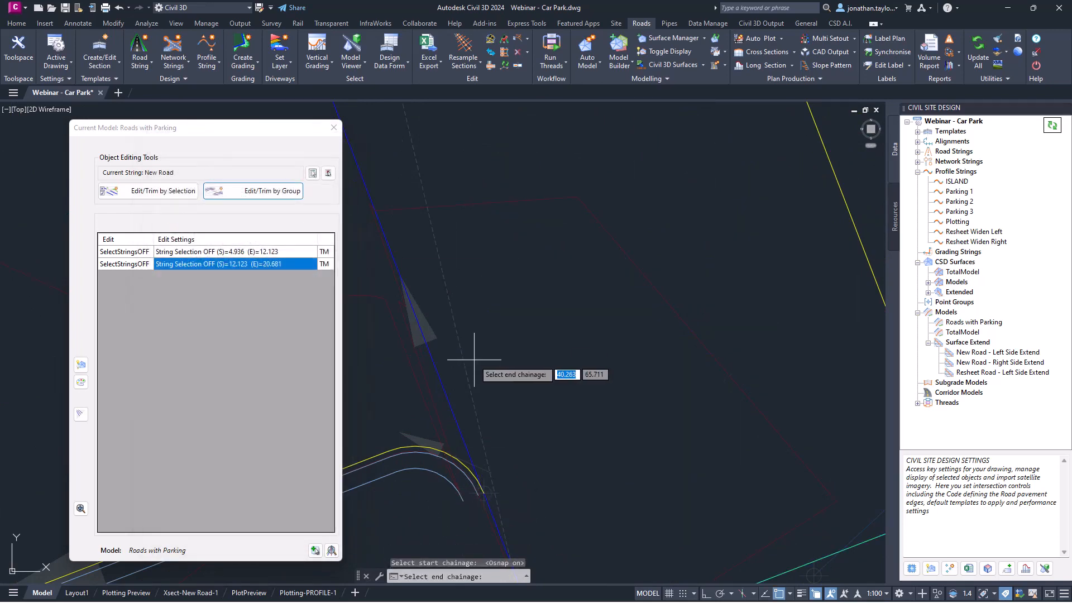
pyautogui.scroll(-2, 479, 275)
pyautogui.scroll(3, 491, 192)
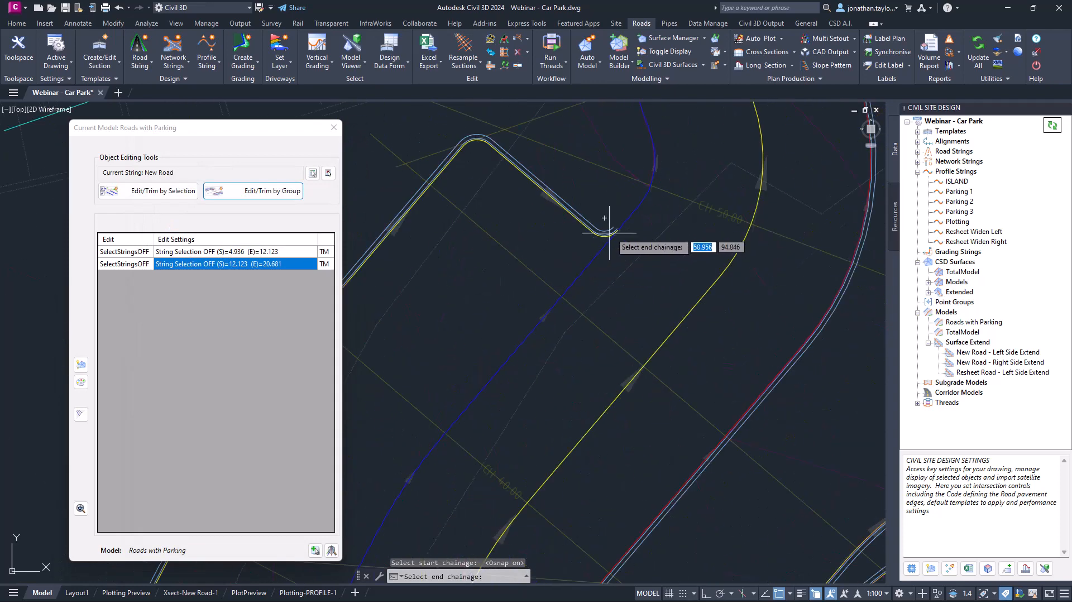
pyautogui.scroll(3, 619, 239)
pyautogui.click(626, 235)
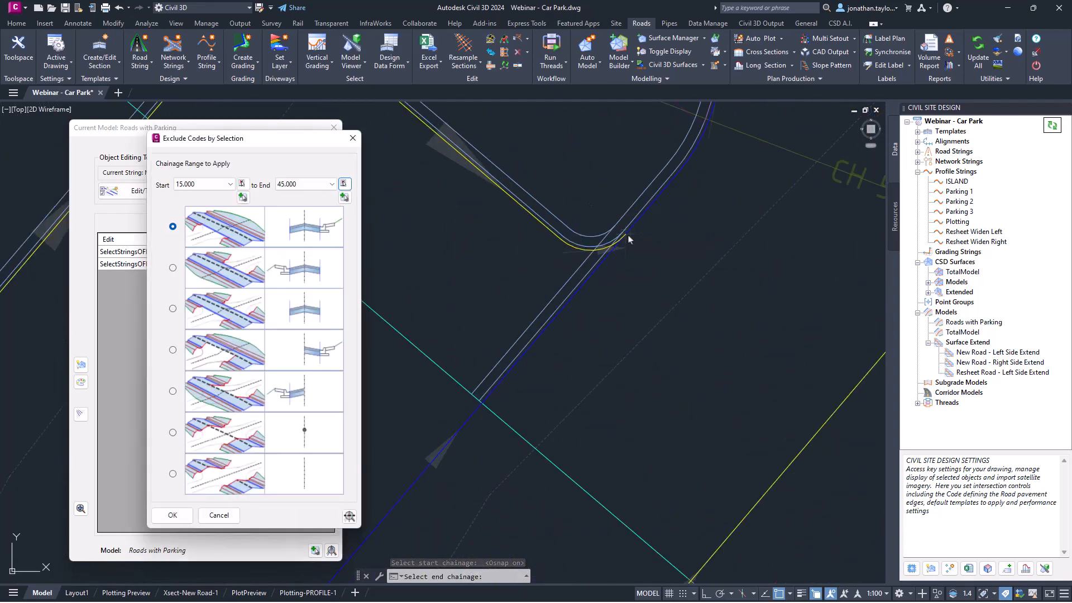
# Examine both ends of the left-side parking kerb against New Road's pavement edge and nearby chainage lines.
pyautogui.scroll(-3, 620, 279)
pyautogui.scroll(1, 482, 477)
pyautogui.scroll(1, 482, 478)
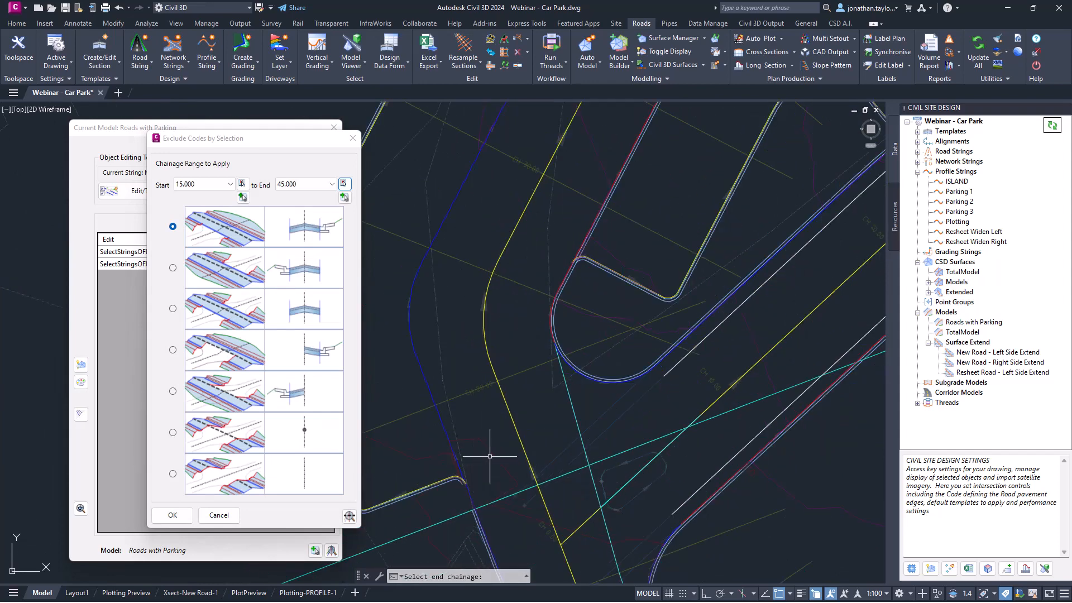
pyautogui.scroll(1, 491, 502)
pyautogui.scroll(-2, 536, 290)
pyautogui.scroll(2, 564, 263)
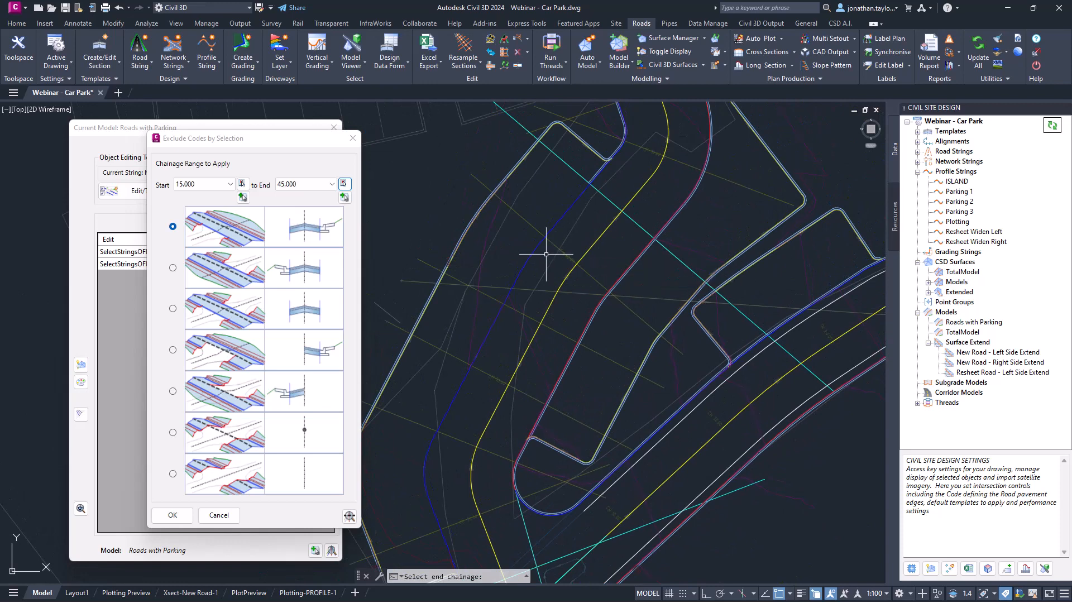
pyautogui.scroll(-2, 515, 263)
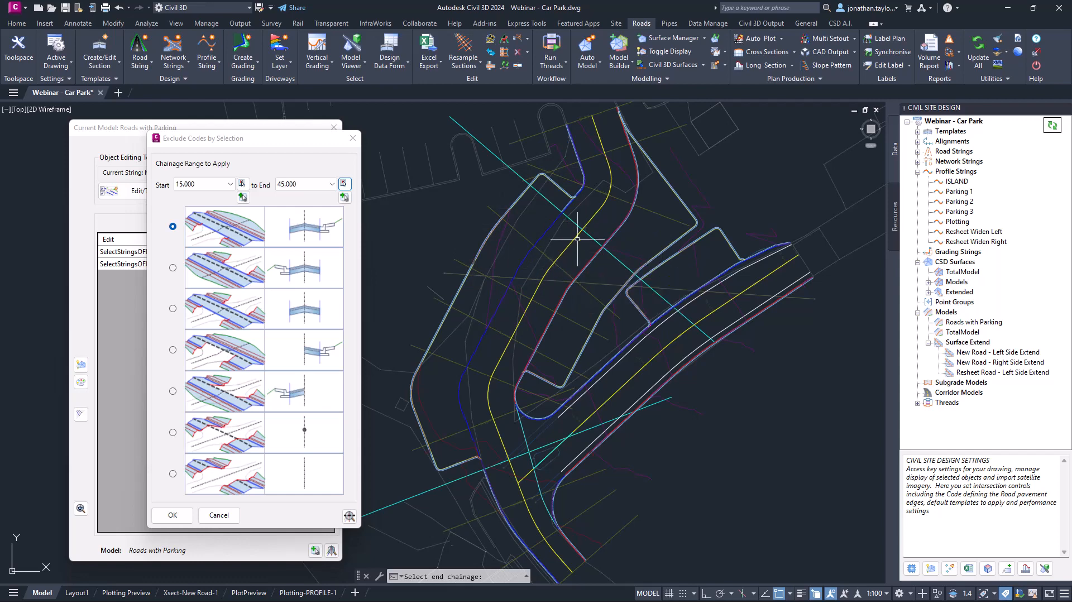
pyautogui.scroll(2, 494, 477)
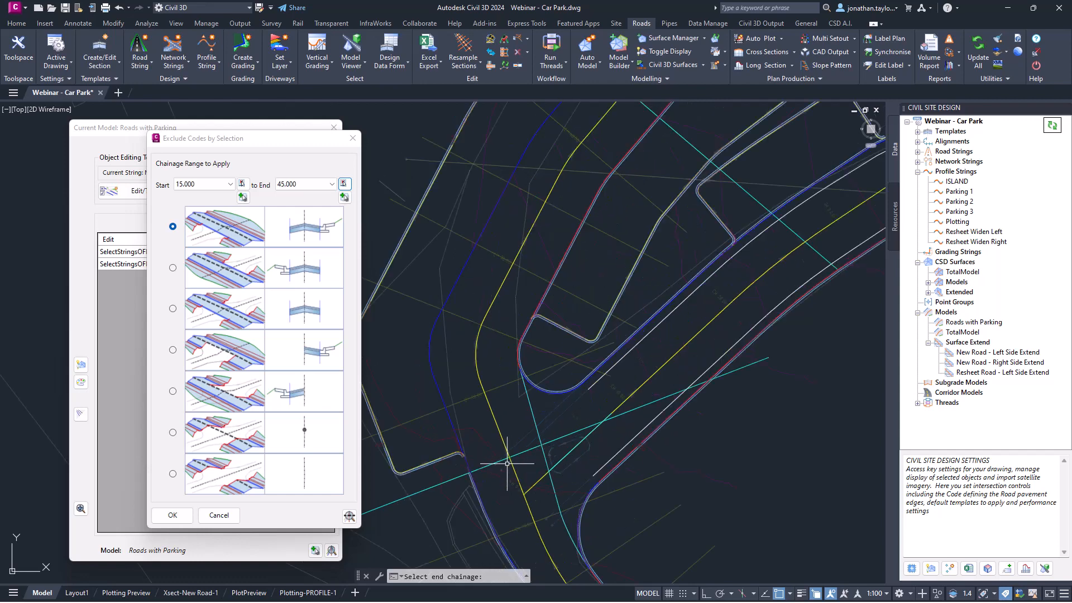
pyautogui.scroll(1, 492, 470)
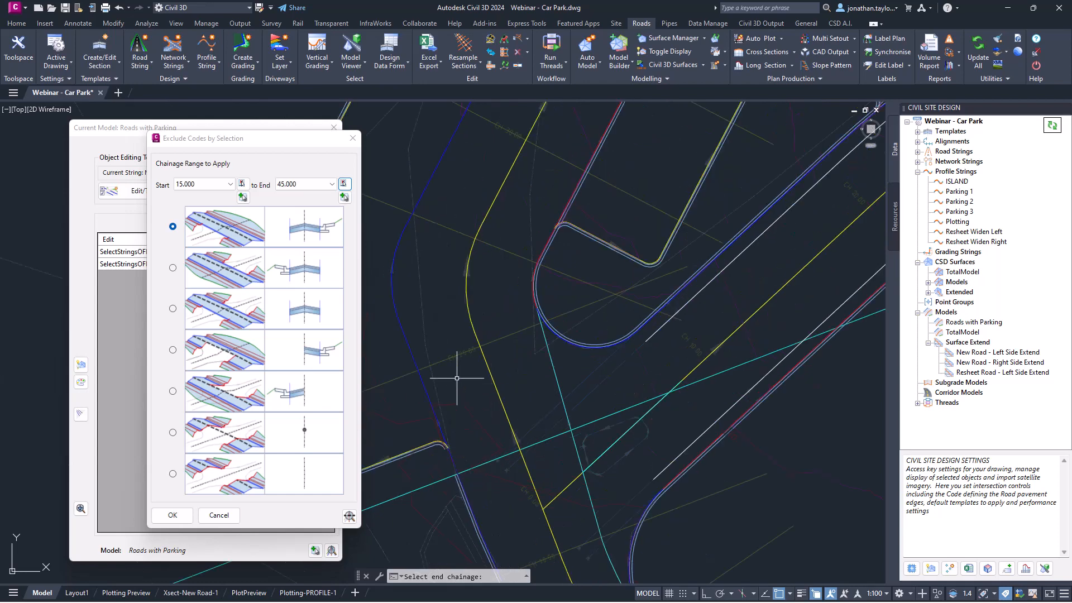
pyautogui.moveTo(460, 376); pyautogui.dragTo(536, 386, button='middle')
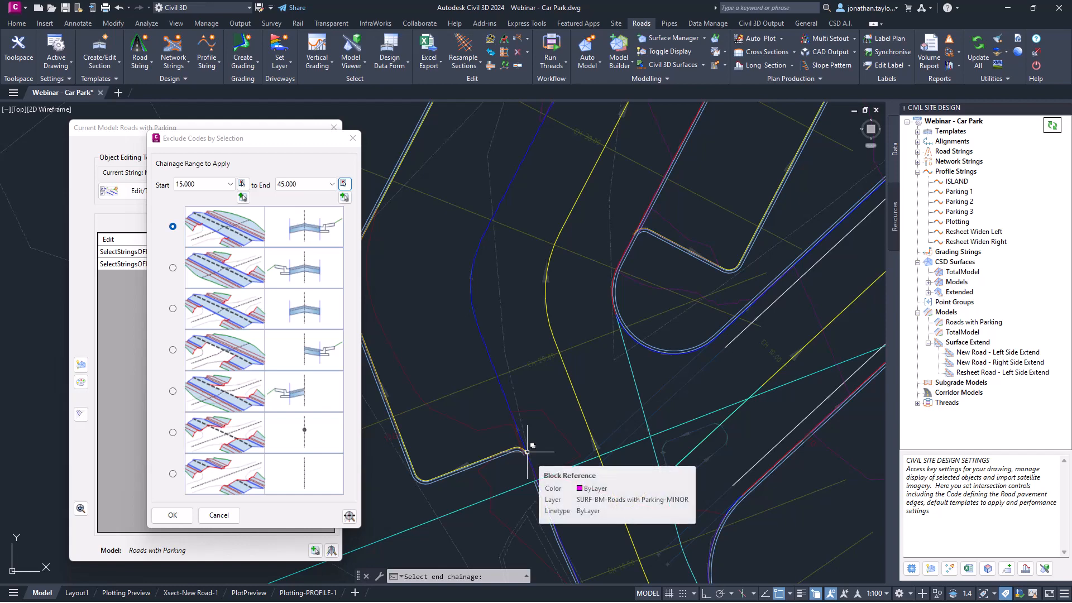
# Insert a single extra chainage at 16.236 on New Road where the parking kerb begins, and set it as the trim range's start.
pyautogui.click(243, 198)
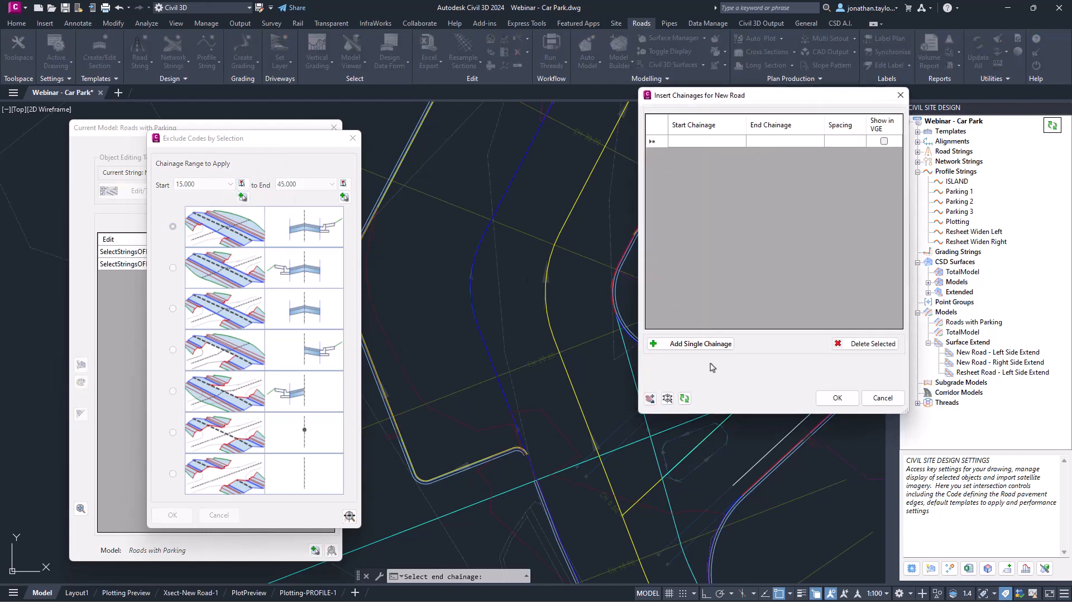
pyautogui.click(683, 345)
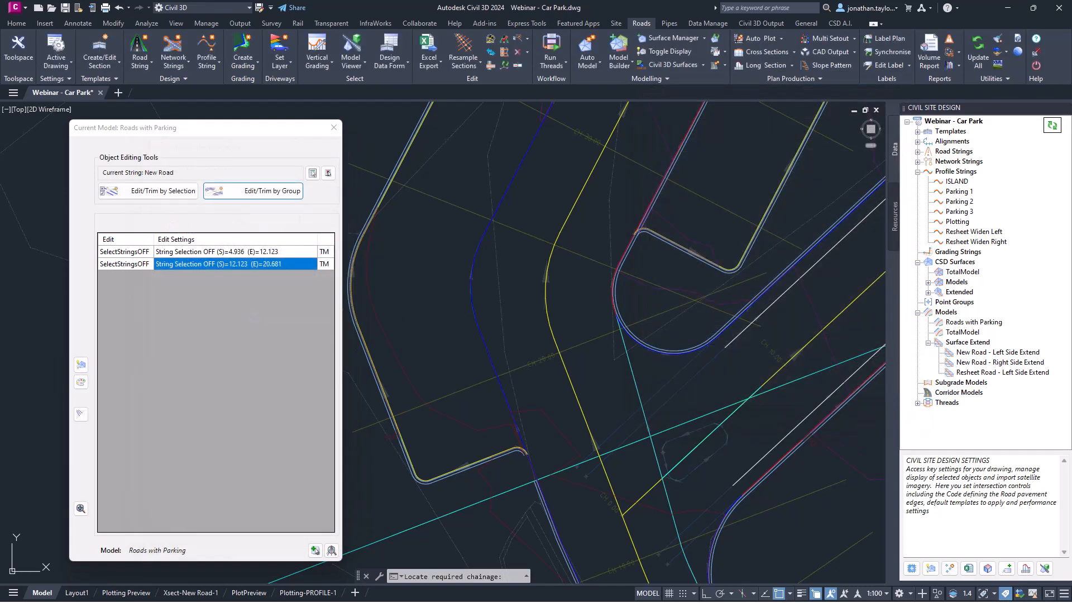
pyautogui.scroll(5, 521, 455)
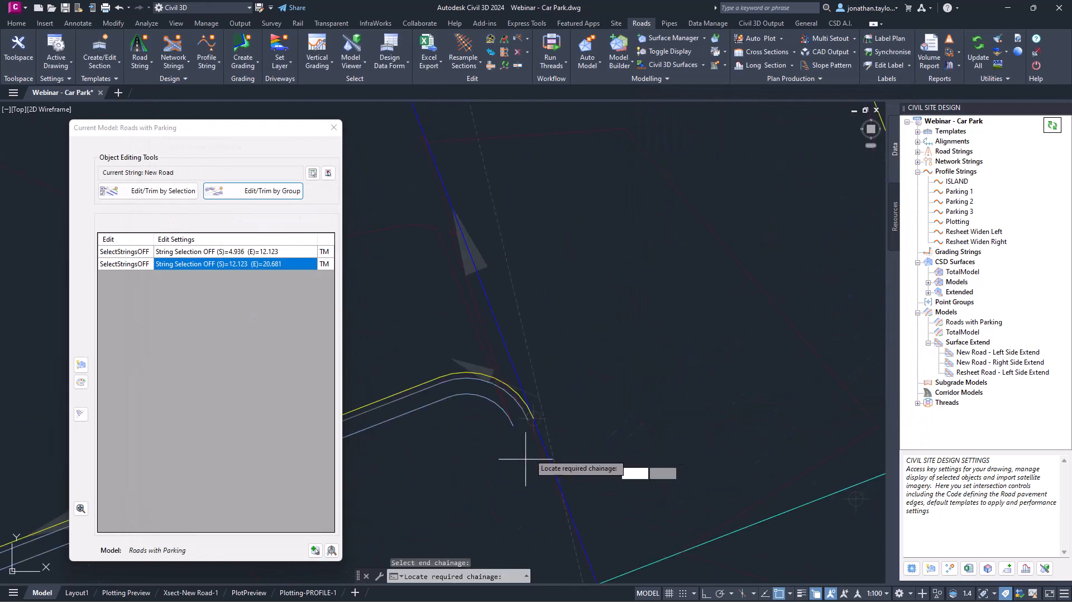
pyautogui.click(534, 417)
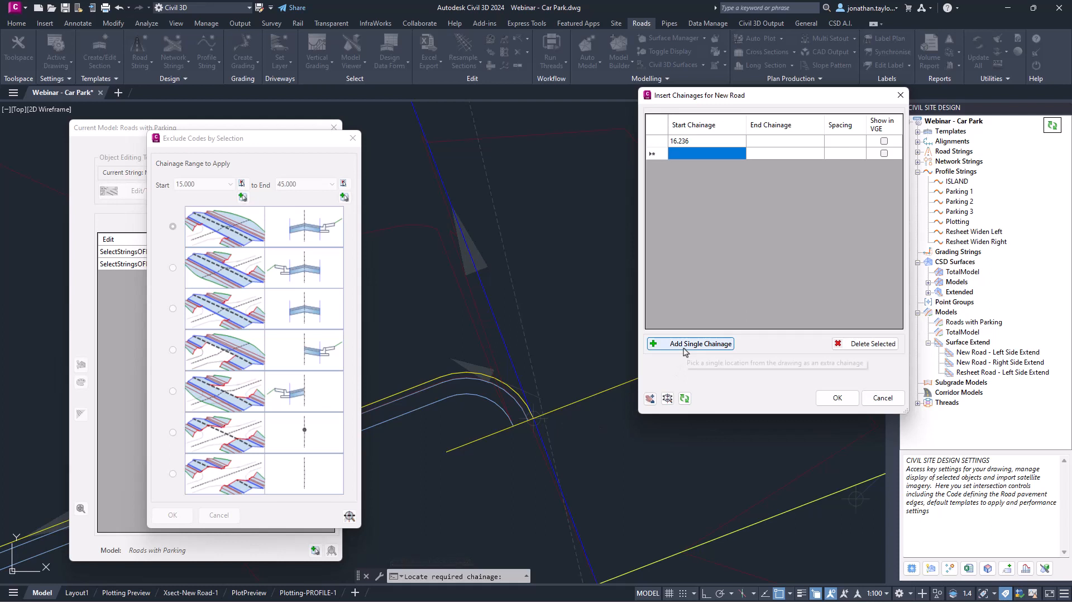
pyautogui.click(701, 159)
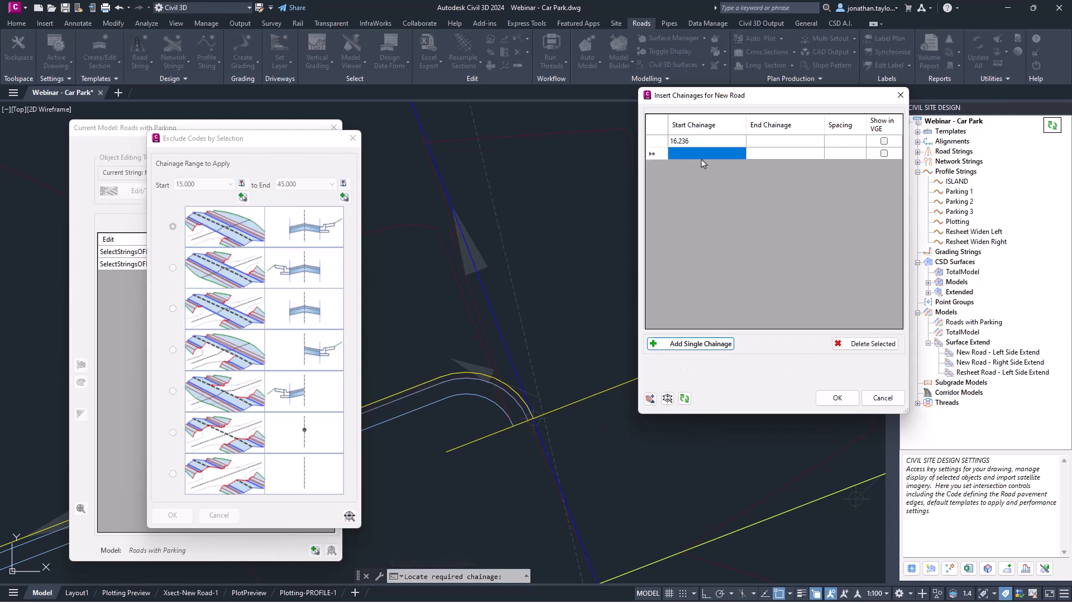
pyautogui.click(699, 157)
pyautogui.click(729, 156)
pyautogui.click(210, 191)
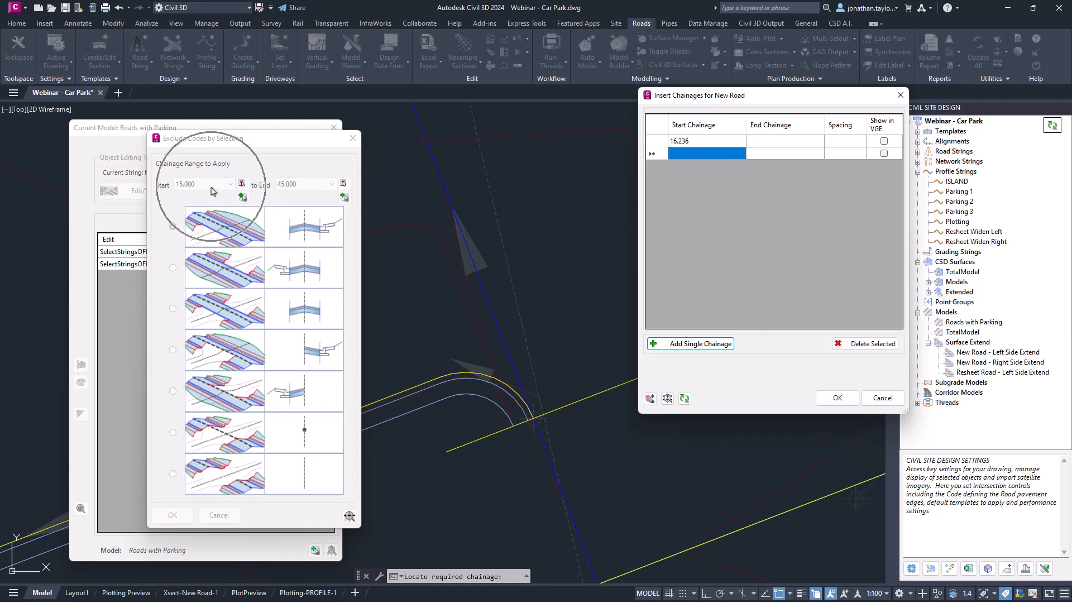
pyautogui.click(243, 198)
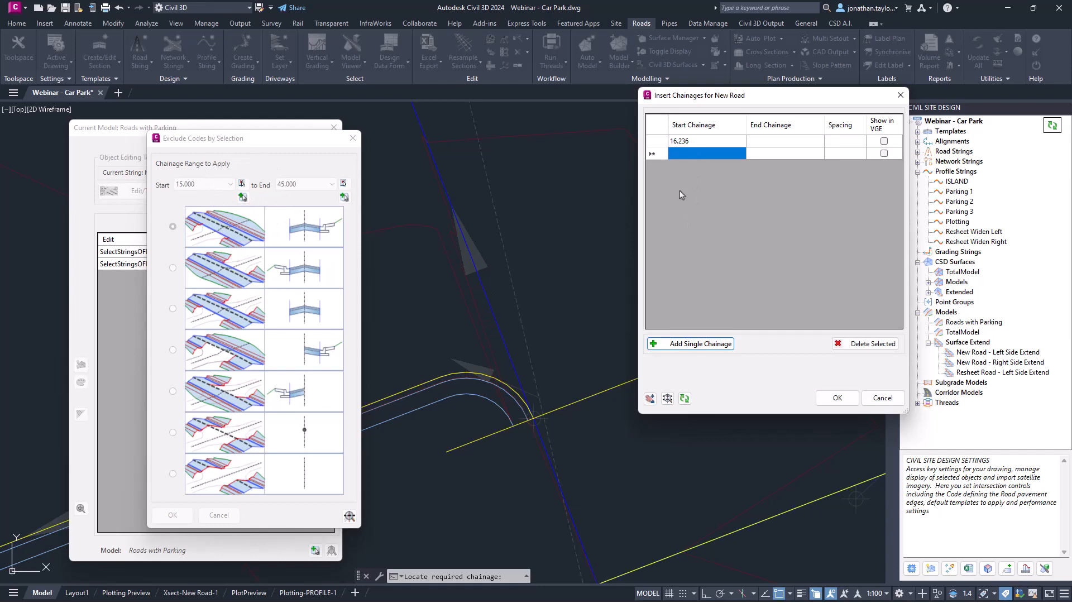
pyautogui.click(837, 397)
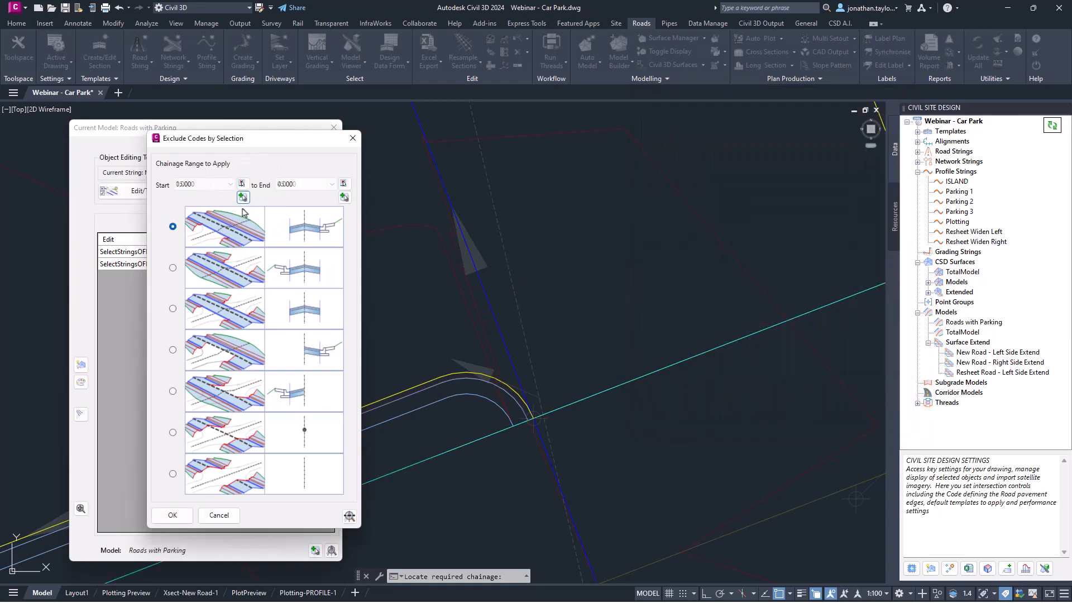
pyautogui.click(197, 189)
pyautogui.click(197, 188)
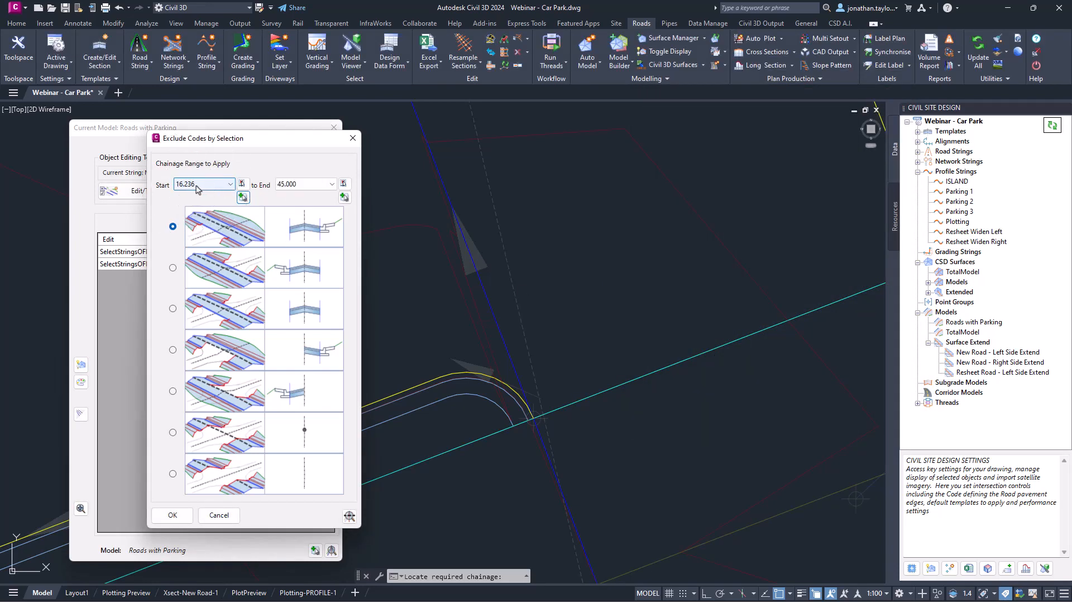
# Insert a single extra chainage at 47.424 on New Road where the left-side parking kerb ends, and set it as the trim range's end.
pyautogui.click(345, 198)
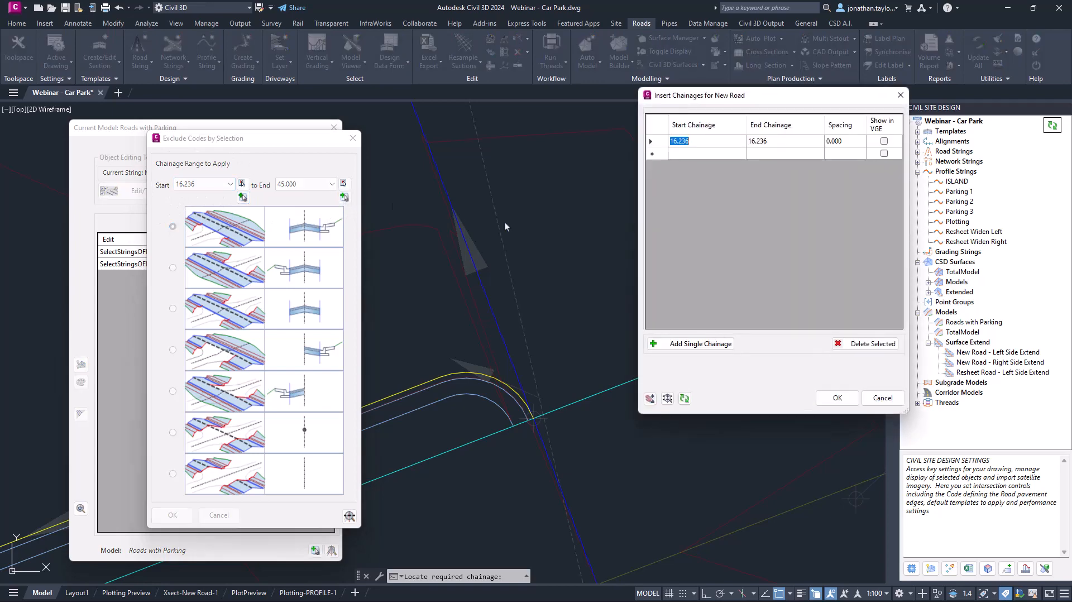
pyautogui.click(690, 343)
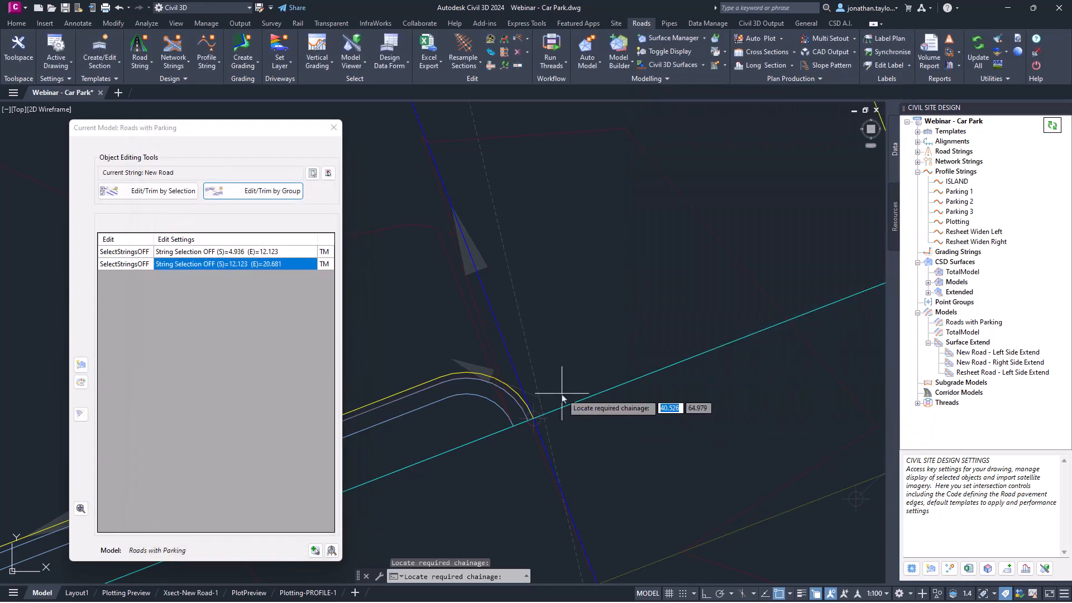
pyautogui.scroll(5, 567, 391)
pyautogui.scroll(5, 614, 346)
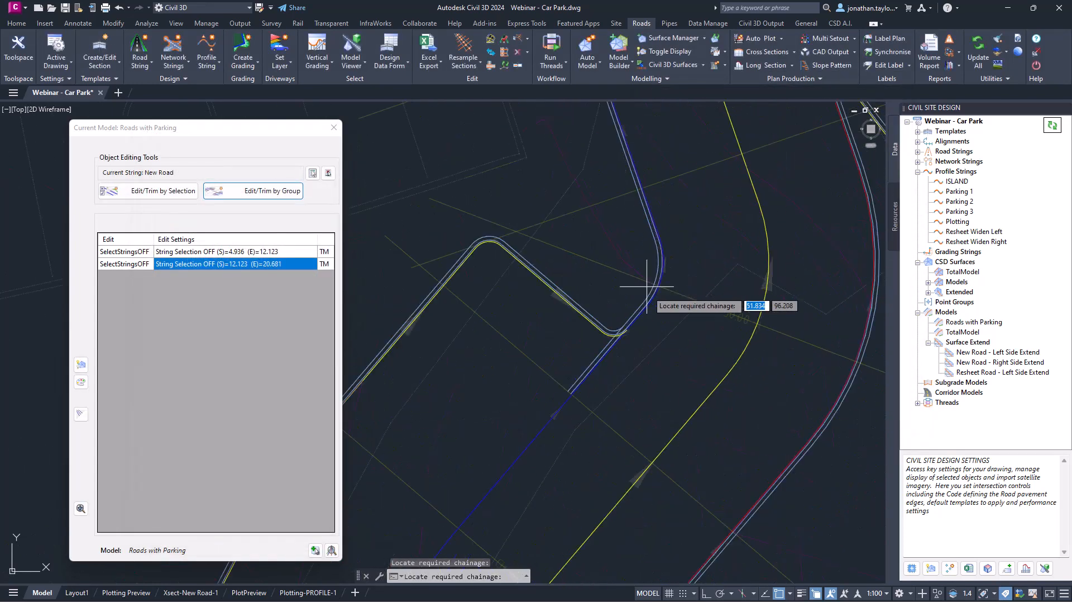
pyautogui.click(593, 380)
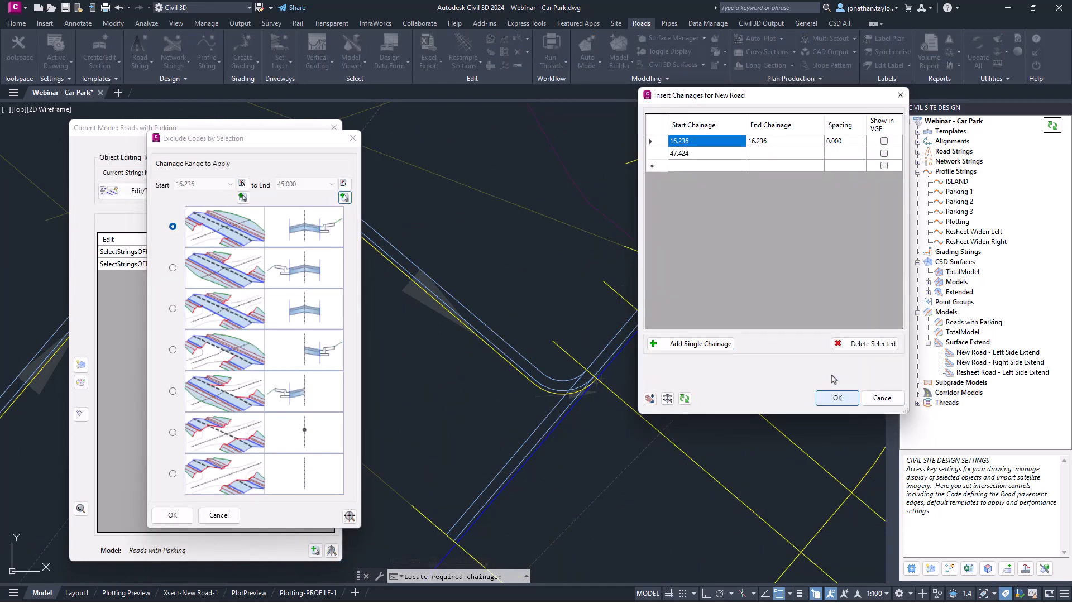
pyautogui.click(837, 398)
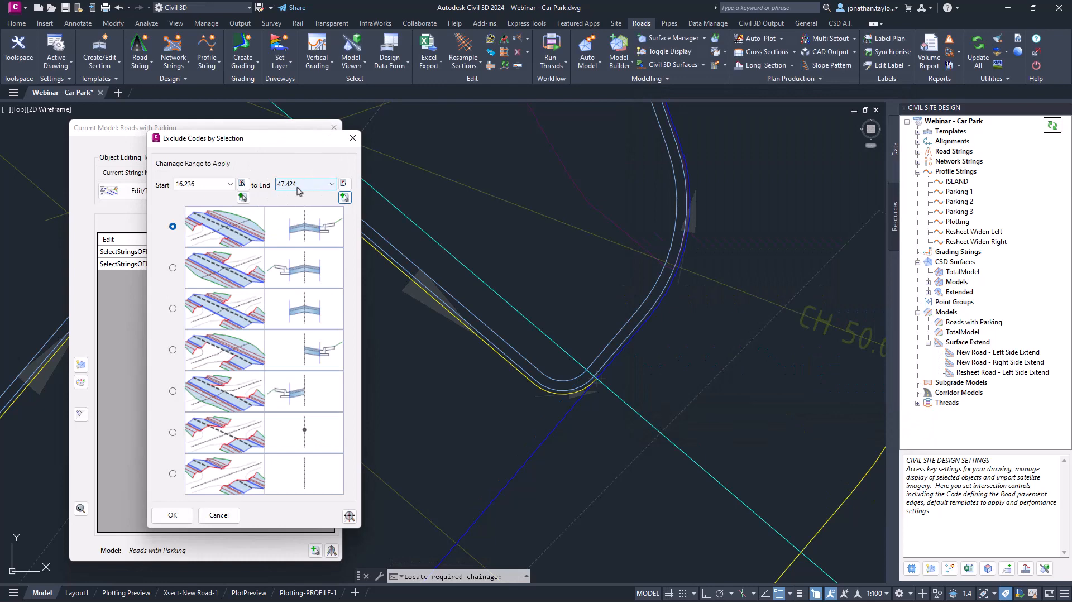
# Apply the exclusion of New Road's left-side codes between chainages 16.236 and 47.424.
pyautogui.scroll(3, 528, 252)
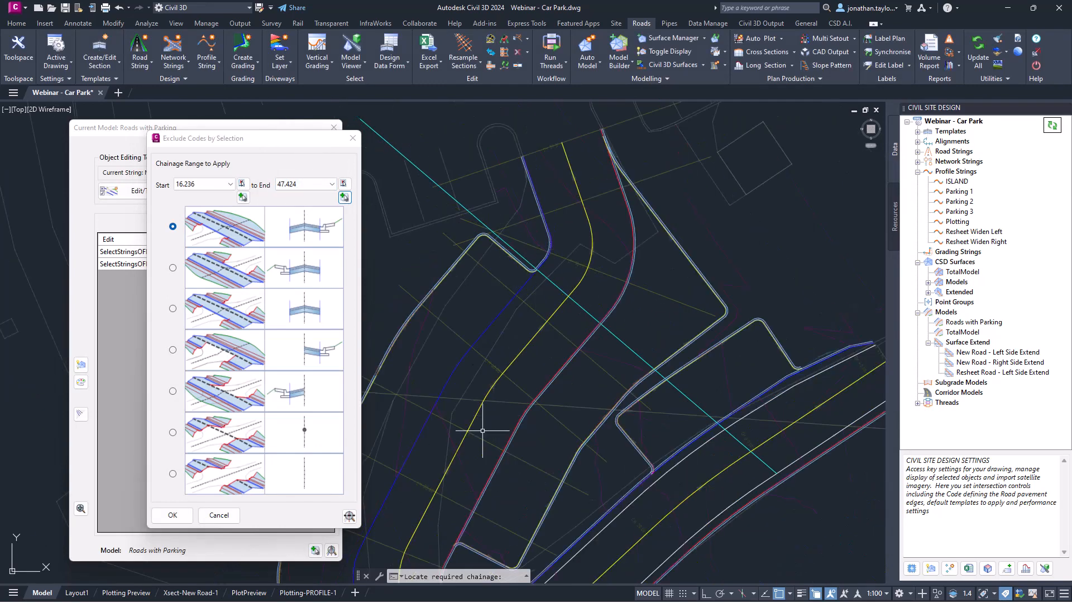
pyautogui.scroll(2, 589, 319)
pyautogui.moveTo(589, 319)
pyautogui.mouseDown(button='middle')
pyautogui.moveTo(601, 294)
pyautogui.moveTo(585, 251)
pyautogui.mouseUp(button='middle')
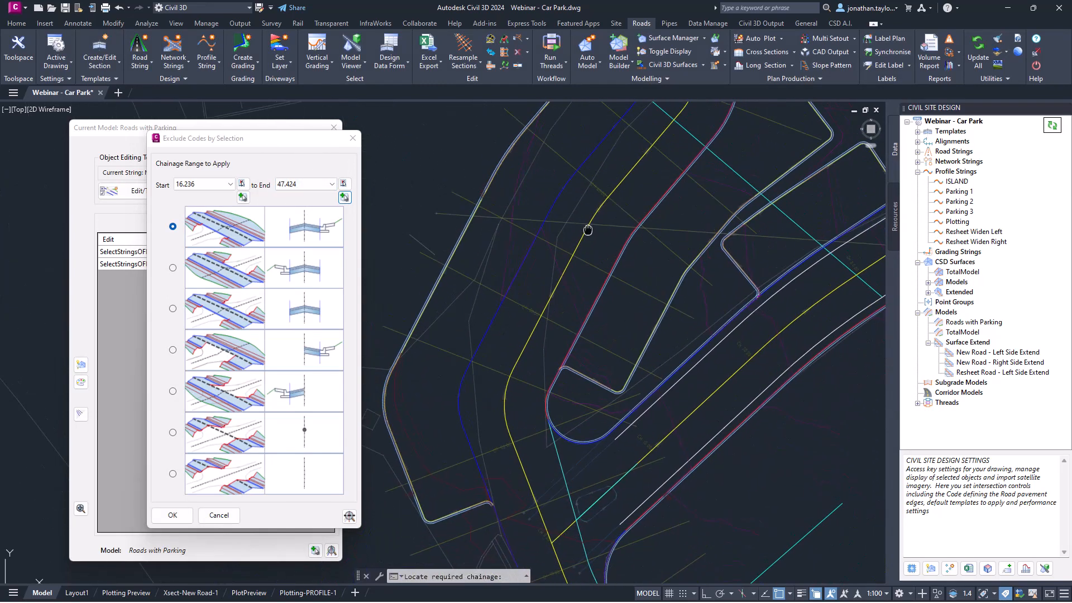
pyautogui.click(172, 516)
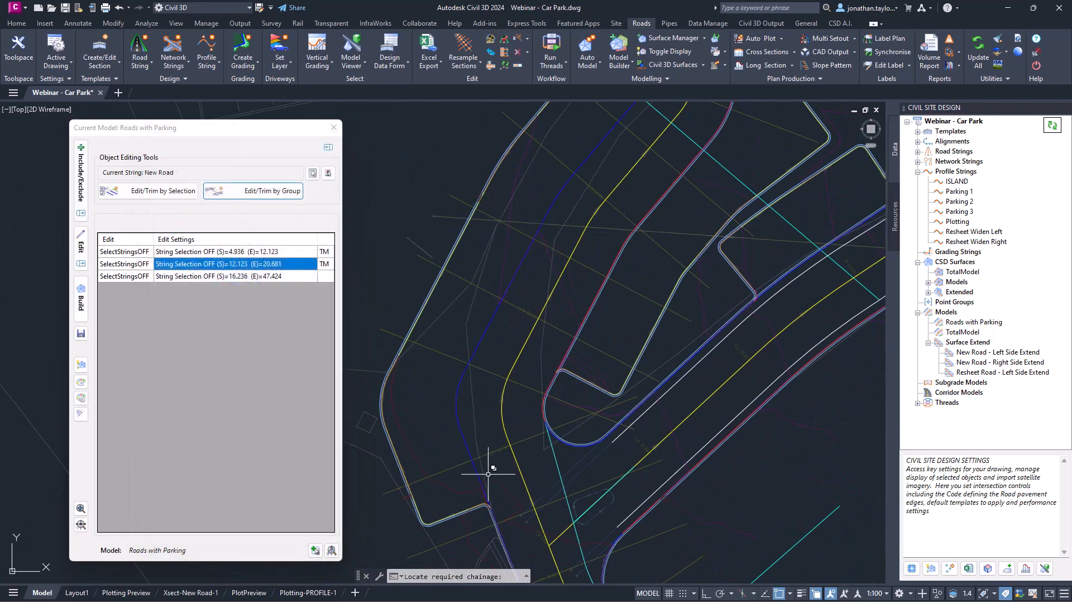
# Check both ends of the left-side parking kerb in plan and rebuild the Roads with Parking model.
pyautogui.scroll(4, 491, 506)
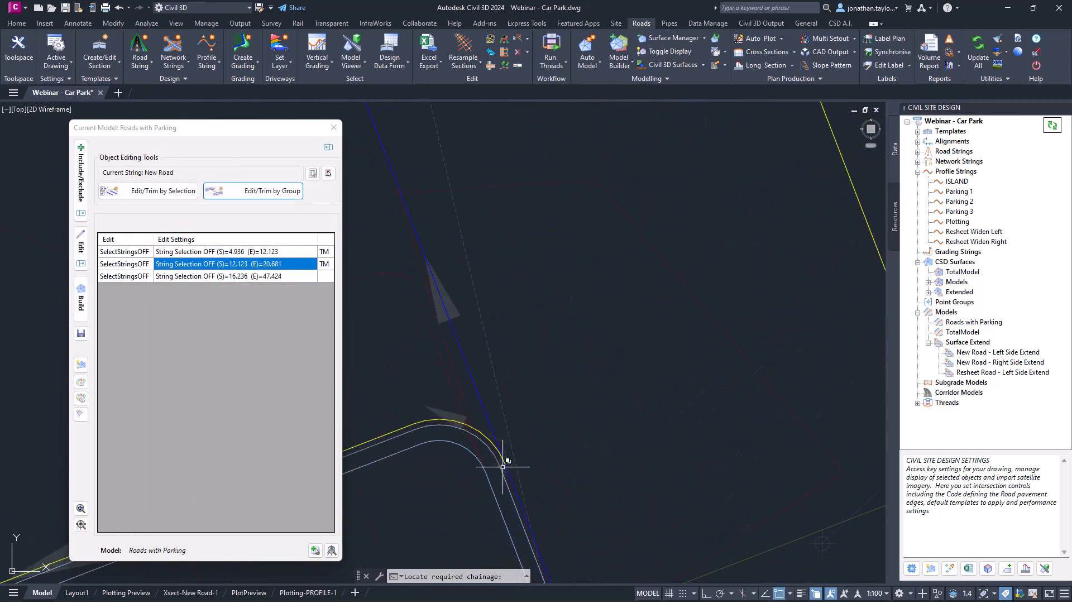
pyautogui.scroll(-4, 504, 464)
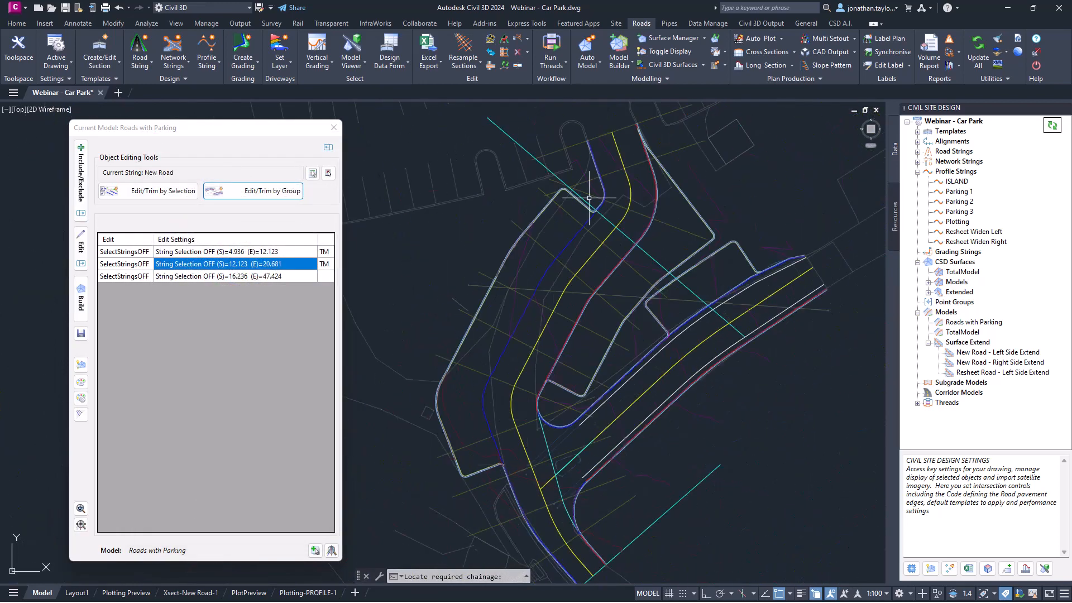
pyautogui.scroll(3, 595, 200)
pyautogui.scroll(2, 596, 200)
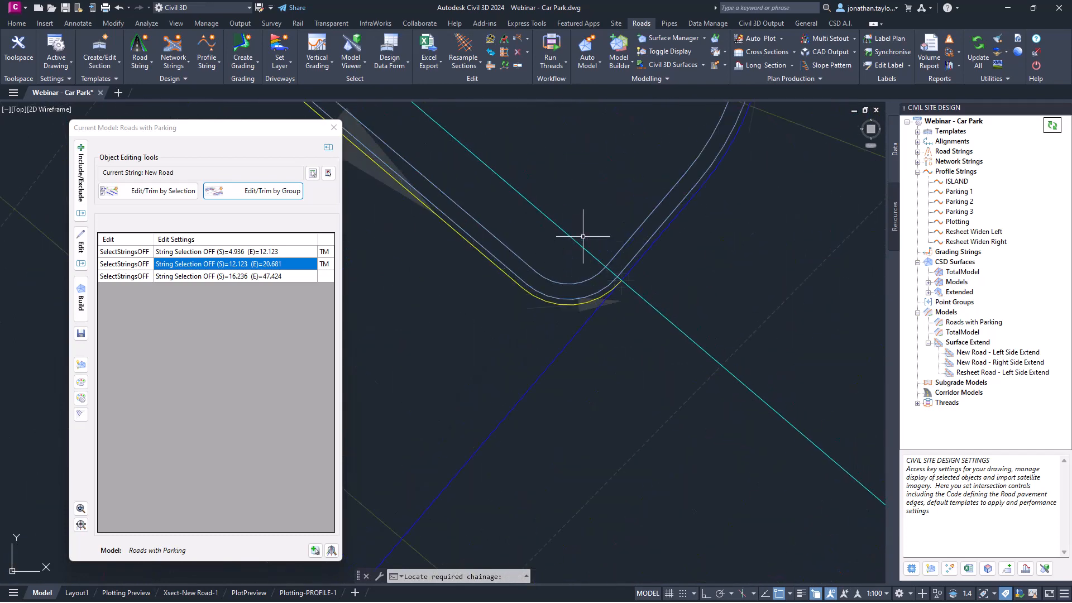
pyautogui.scroll(-2, 570, 291)
pyautogui.scroll(2, 545, 374)
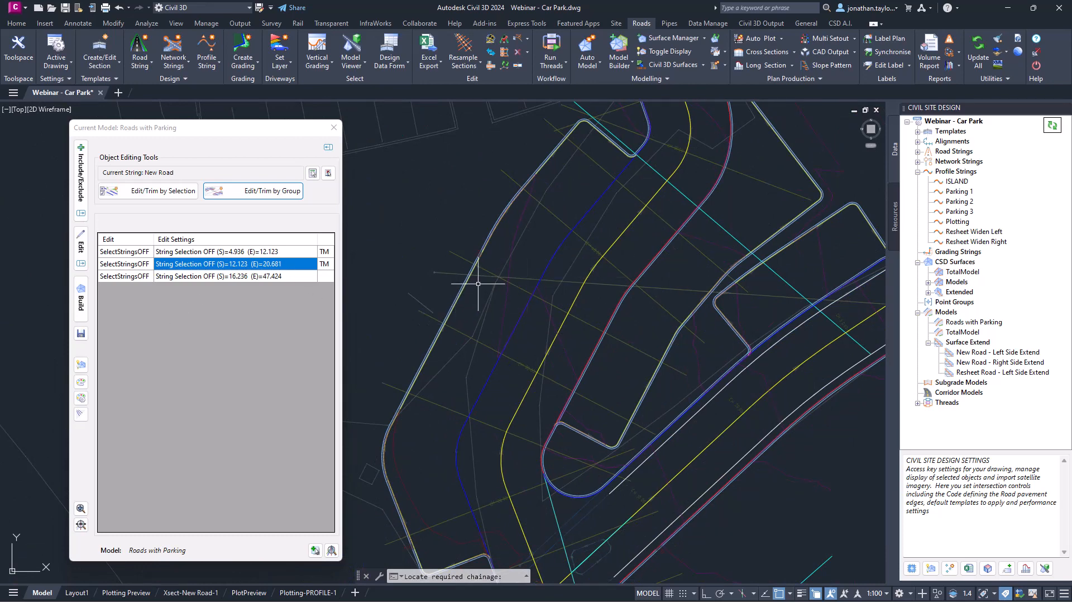
pyautogui.click(81, 297)
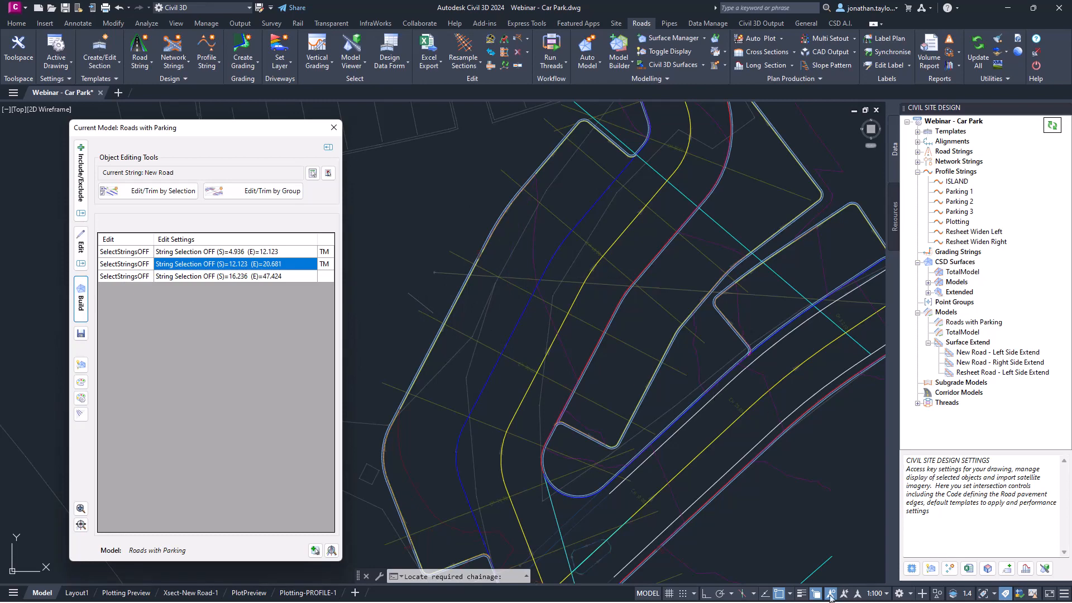
# Switch to the Model Viewer, refresh the model, and examine both ends of the left-side parking in 3D.
pyautogui.press('super')
pyautogui.moveTo(722, 594)
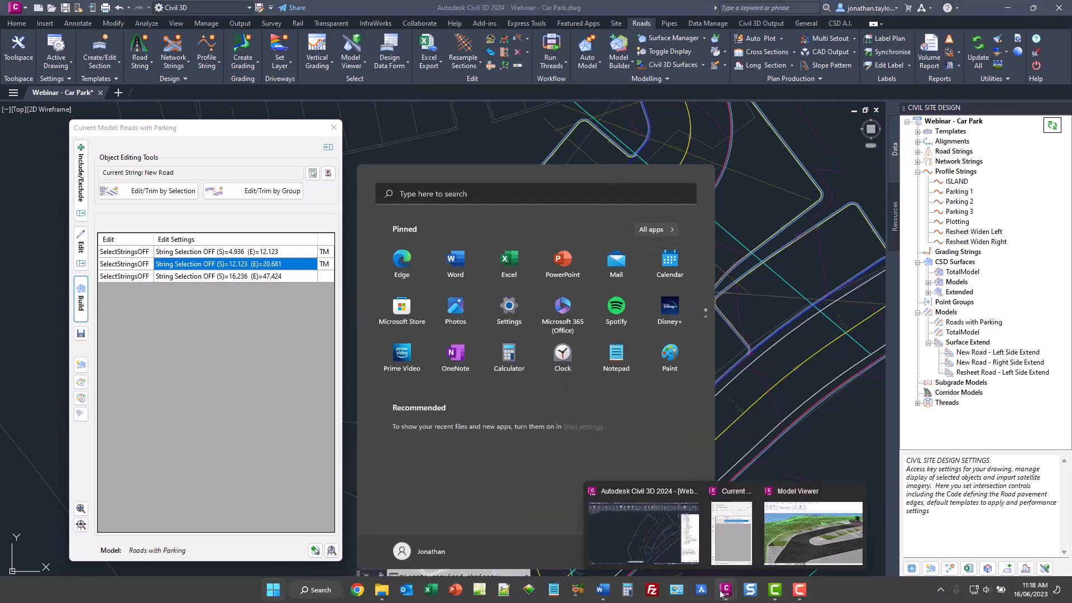
pyautogui.click(813, 530)
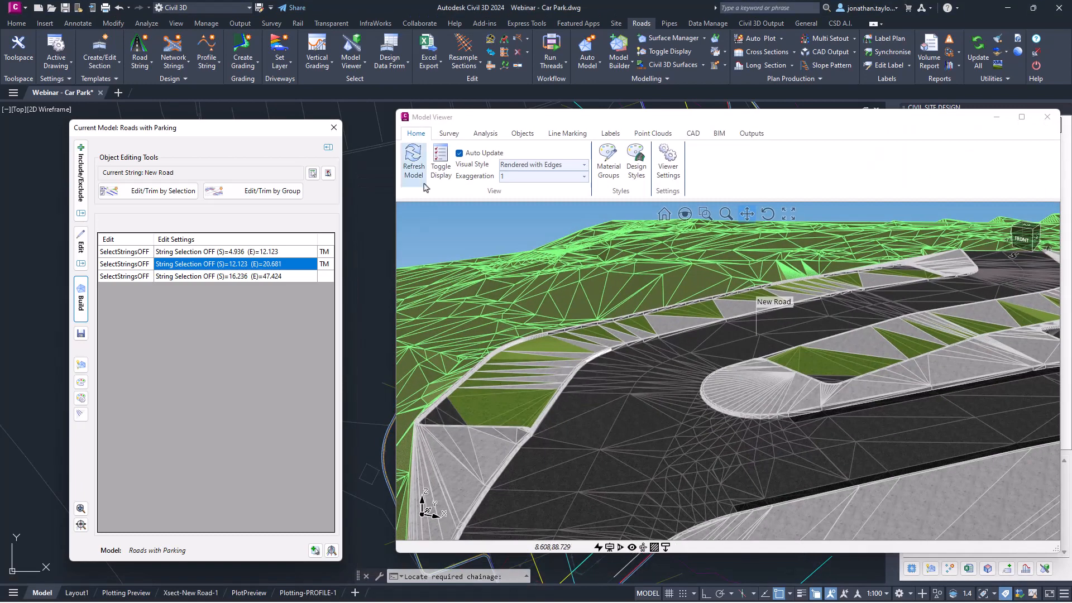
pyautogui.click(422, 184)
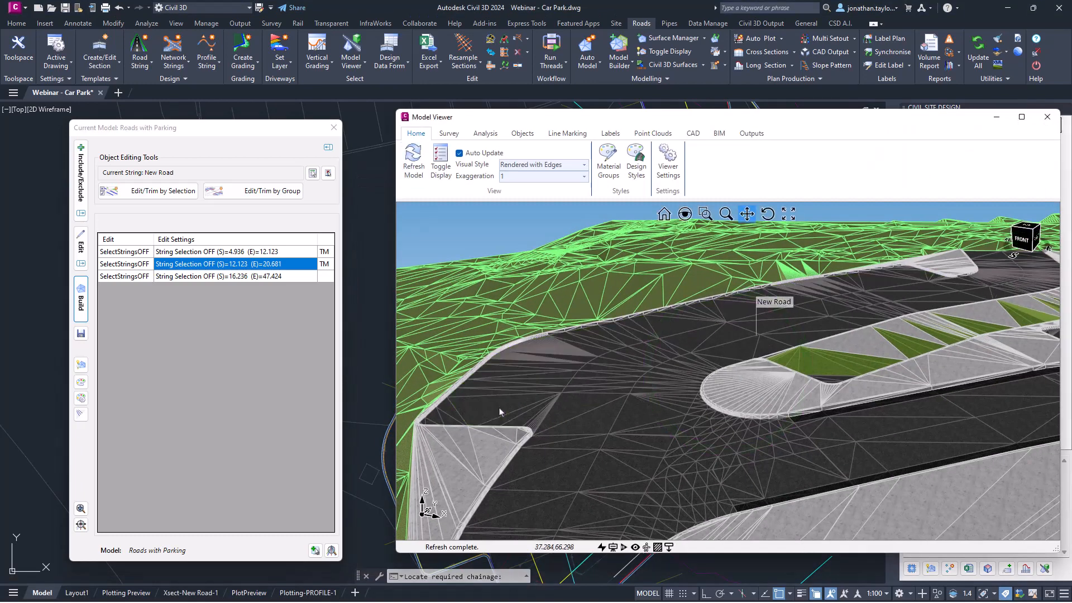
pyautogui.scroll(2, 519, 426)
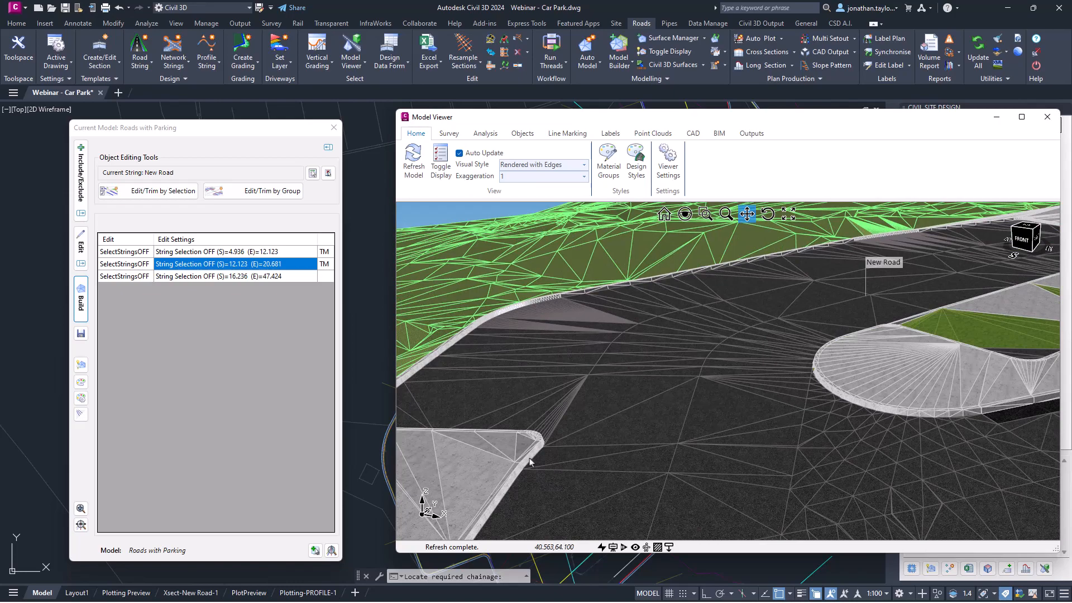
pyautogui.moveTo(649, 295); pyautogui.dragTo(886, 347)
pyautogui.scroll(2, 877, 349)
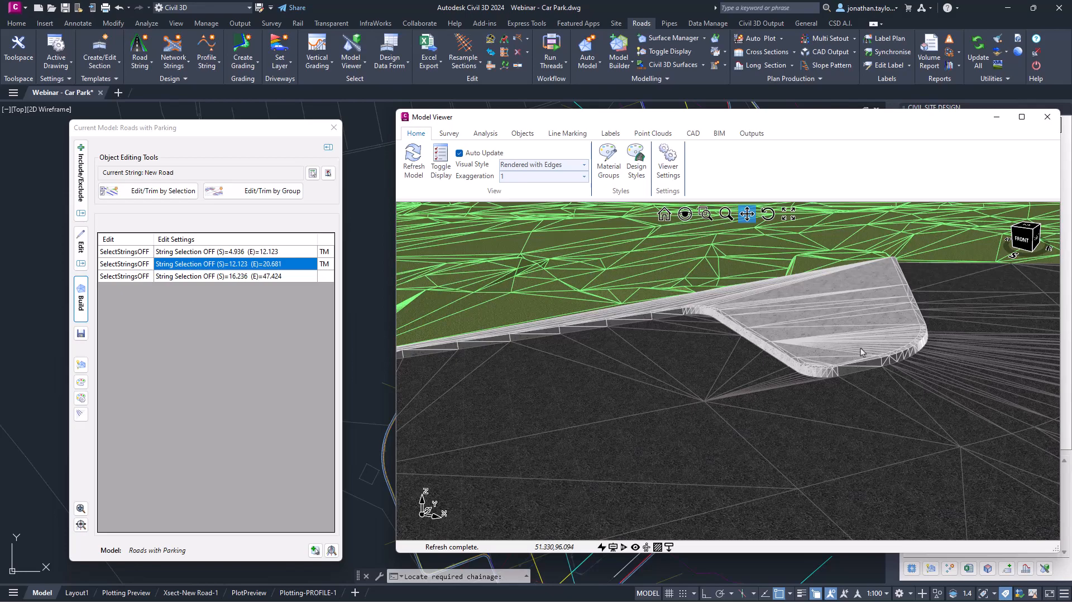
pyautogui.moveTo(844, 370); pyautogui.dragTo(411, 338)
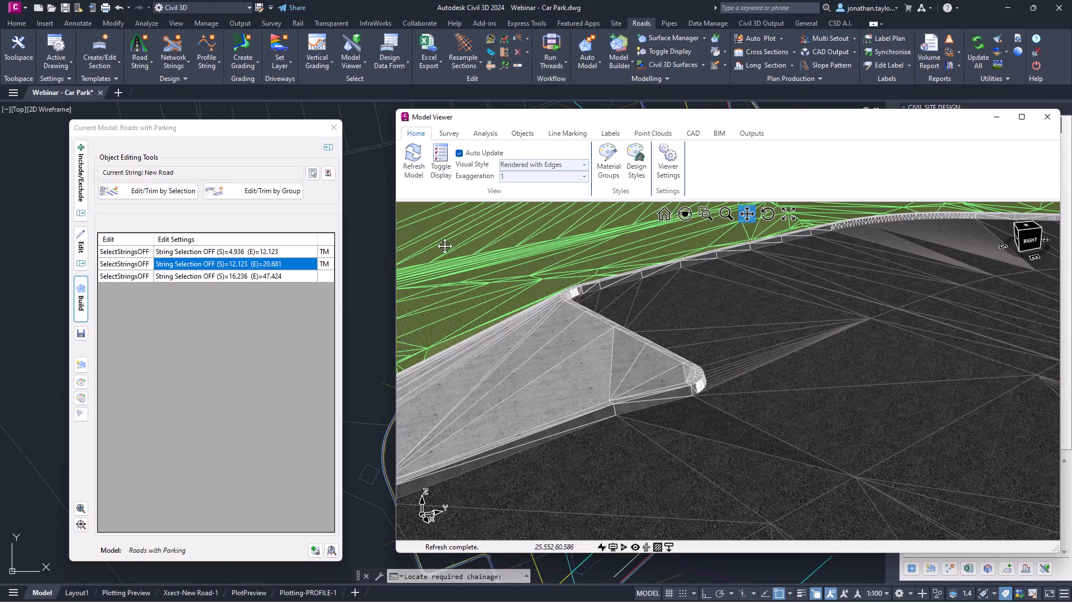
pyautogui.click(1047, 119)
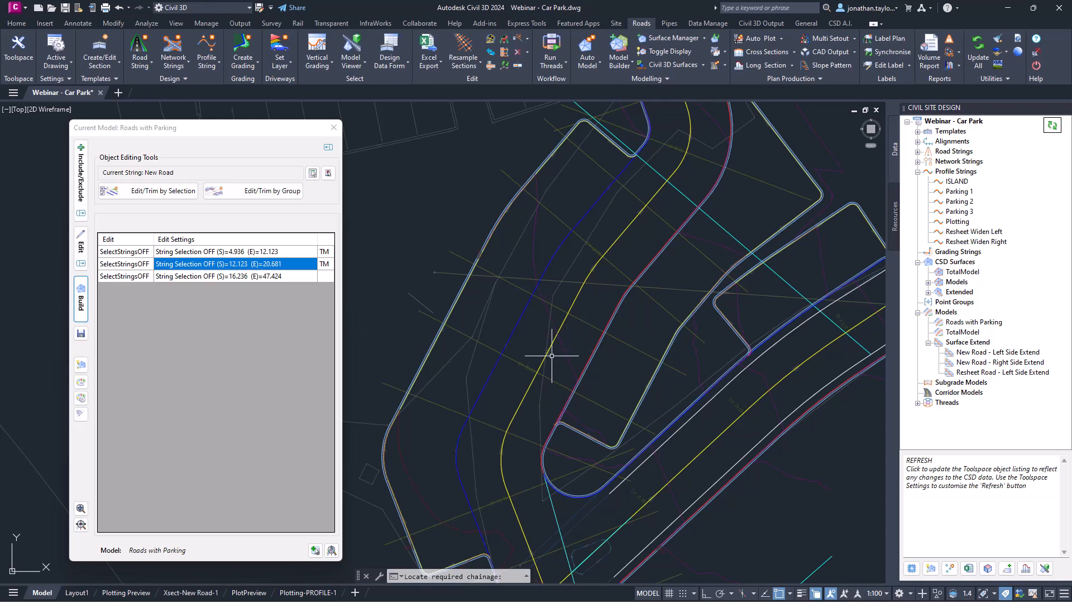
# Begin an Edit/Trim by Selection on New Road, inserting a single chainage at 27.099 where the right-side parking kerb begins as the range start.
pyautogui.moveTo(681, 274); pyautogui.dragTo(627, 366, button='middle')
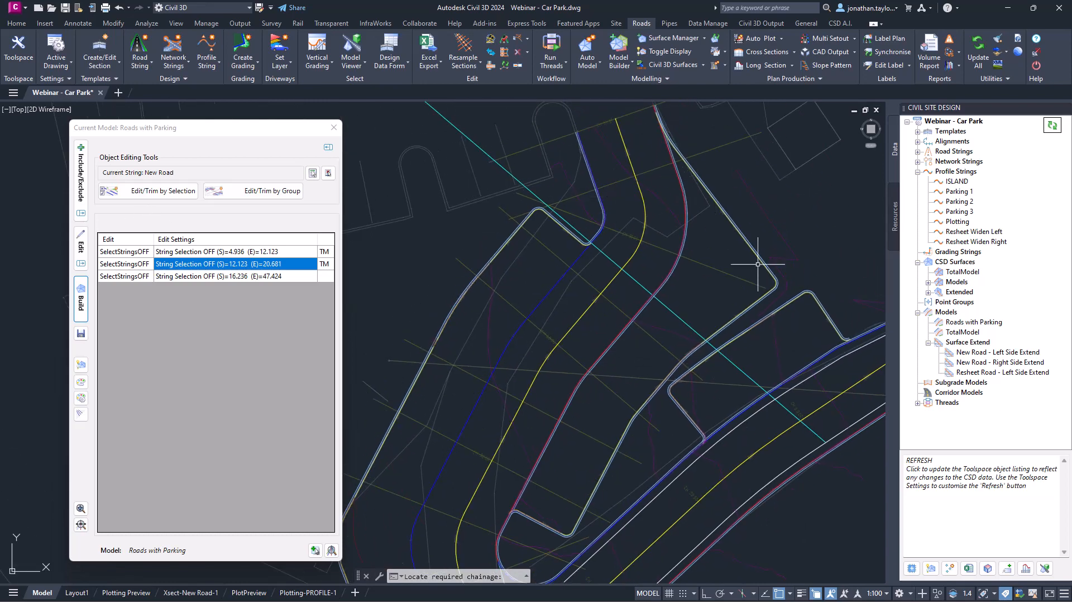
pyautogui.click(155, 193)
pyautogui.moveTo(437, 120); pyautogui.dragTo(175, 136)
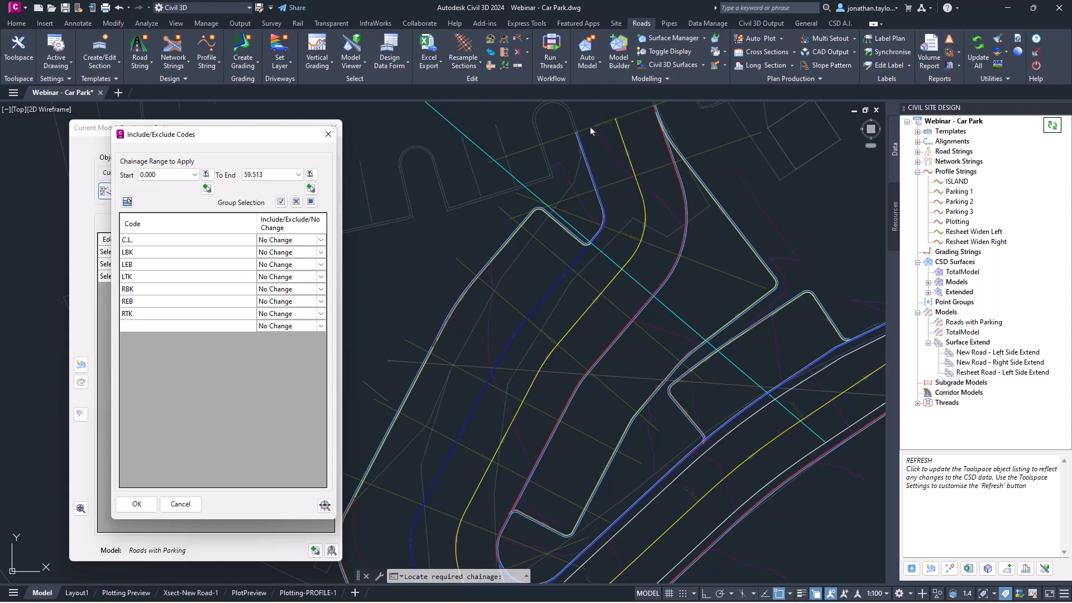
pyautogui.click(207, 189)
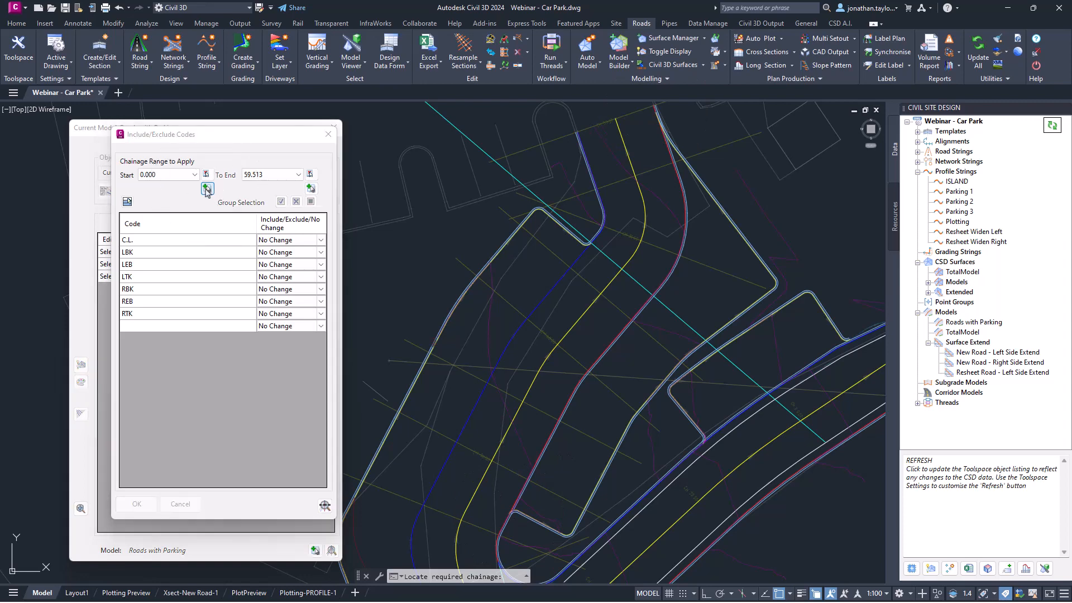
pyautogui.click(692, 344)
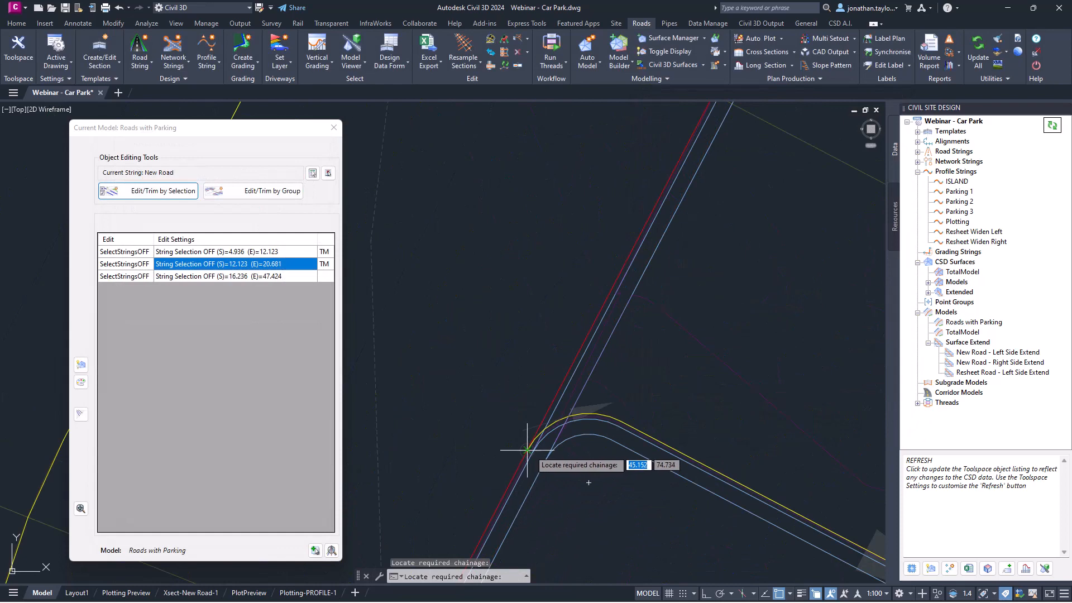
pyautogui.click(525, 449)
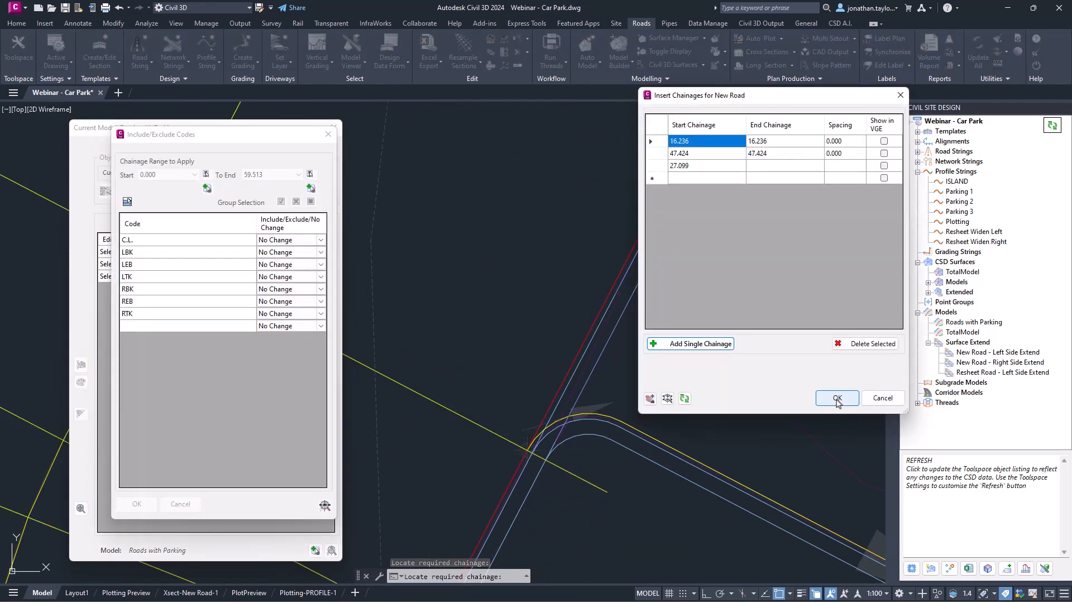
pyautogui.click(837, 399)
# Insert a single chainage at 58.973 where the right-side parking kerb ends on New Road, and set it as the range end.
pyautogui.click(310, 190)
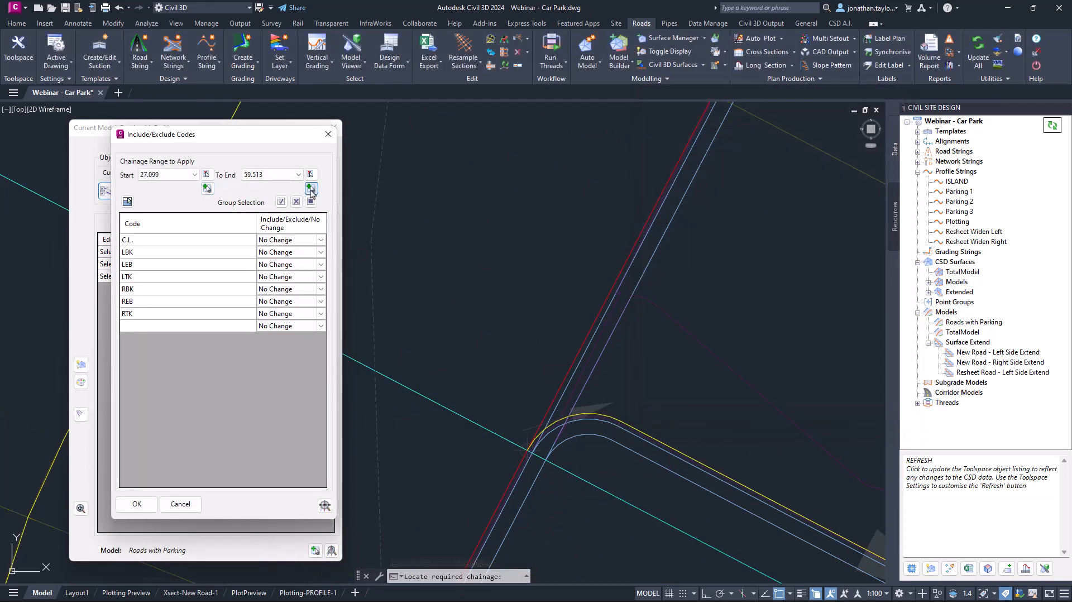
pyautogui.click(672, 345)
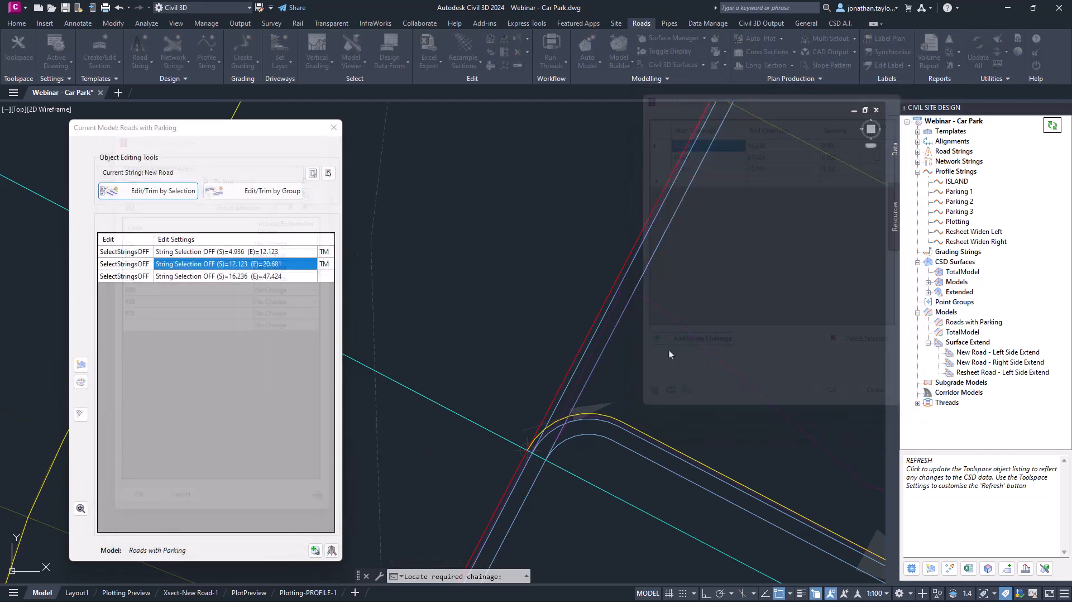
pyautogui.scroll(5, 522, 426)
pyautogui.scroll(3, 659, 137)
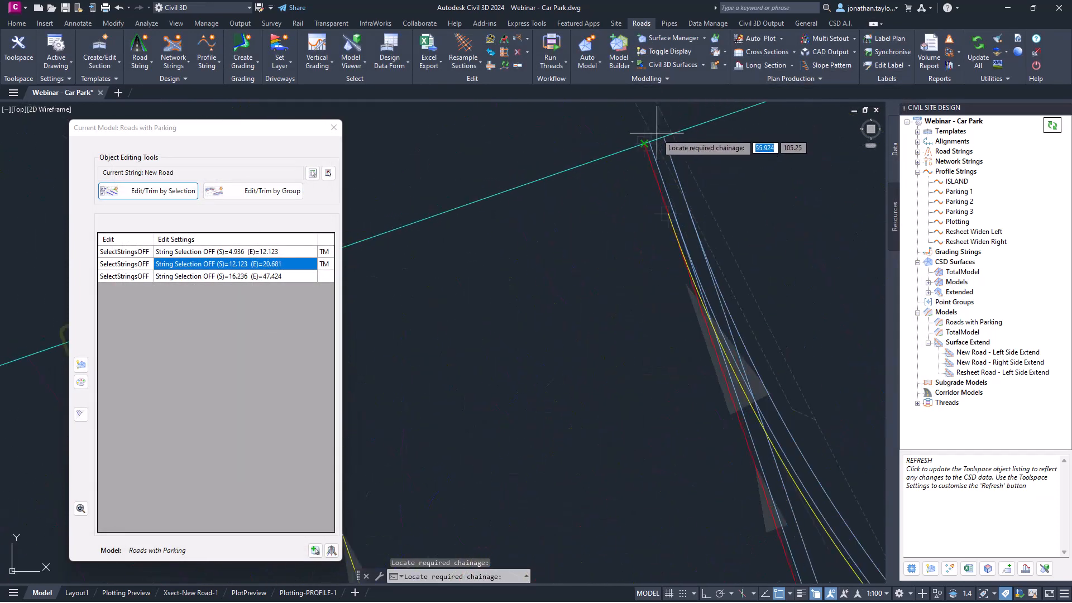
pyautogui.click(675, 223)
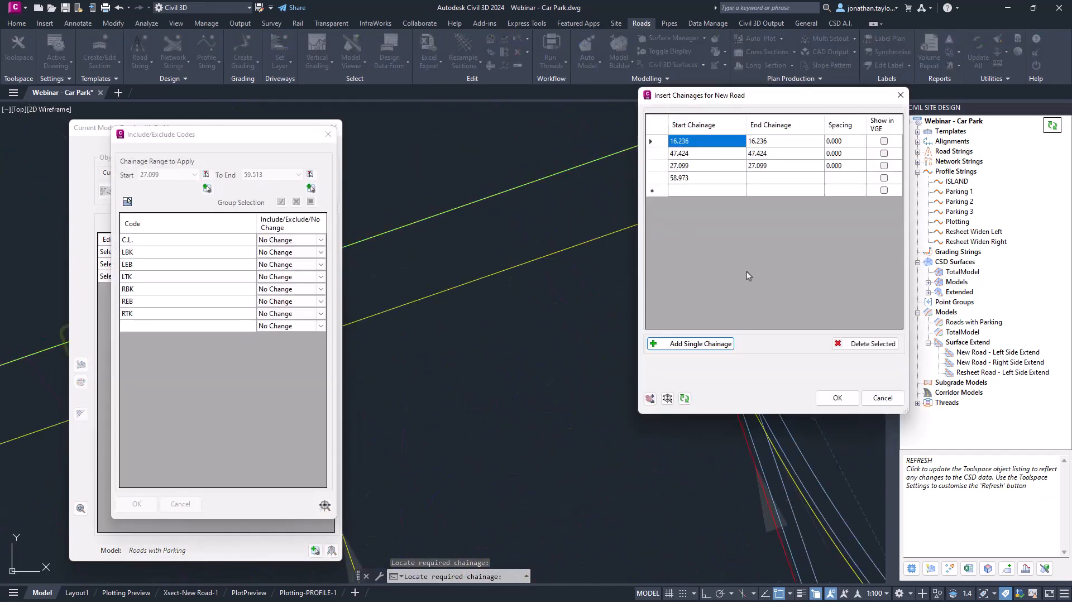
pyautogui.click(838, 398)
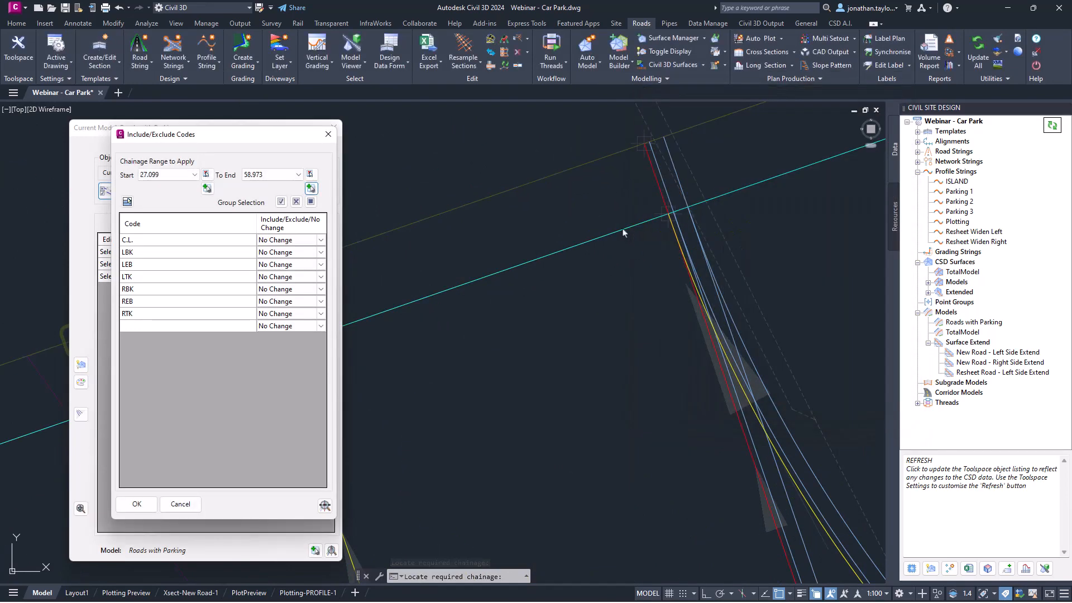
# Set New Road's RBK code to Exclude for the right-side parking range.
pyautogui.scroll(-4, 575, 237)
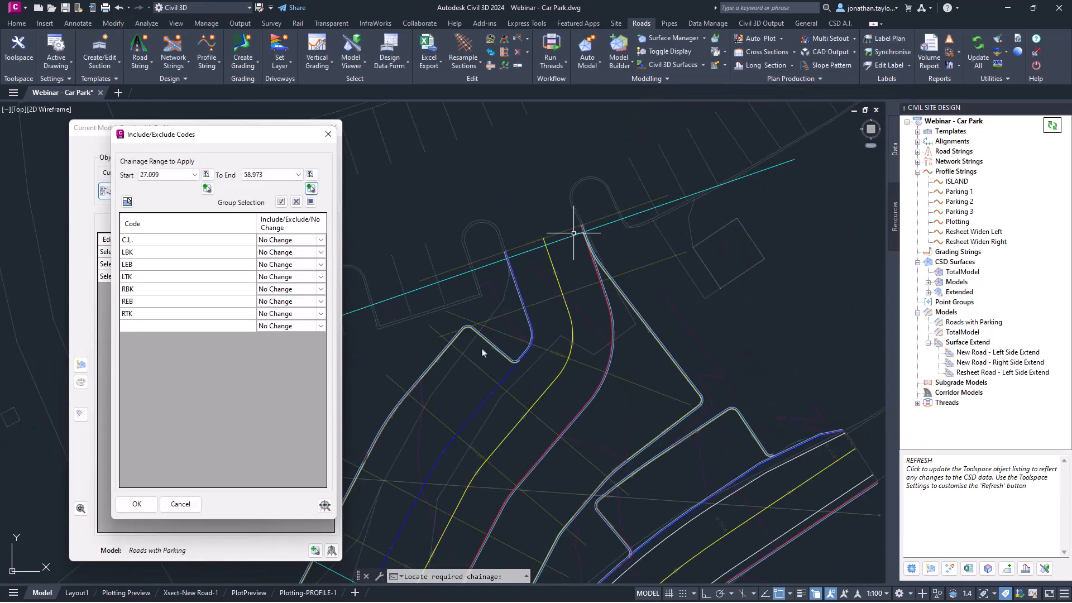
pyautogui.moveTo(503, 371)
pyautogui.mouseDown(button='middle')
pyautogui.moveTo(529, 376)
pyautogui.moveTo(555, 311)
pyautogui.mouseUp(button='middle')
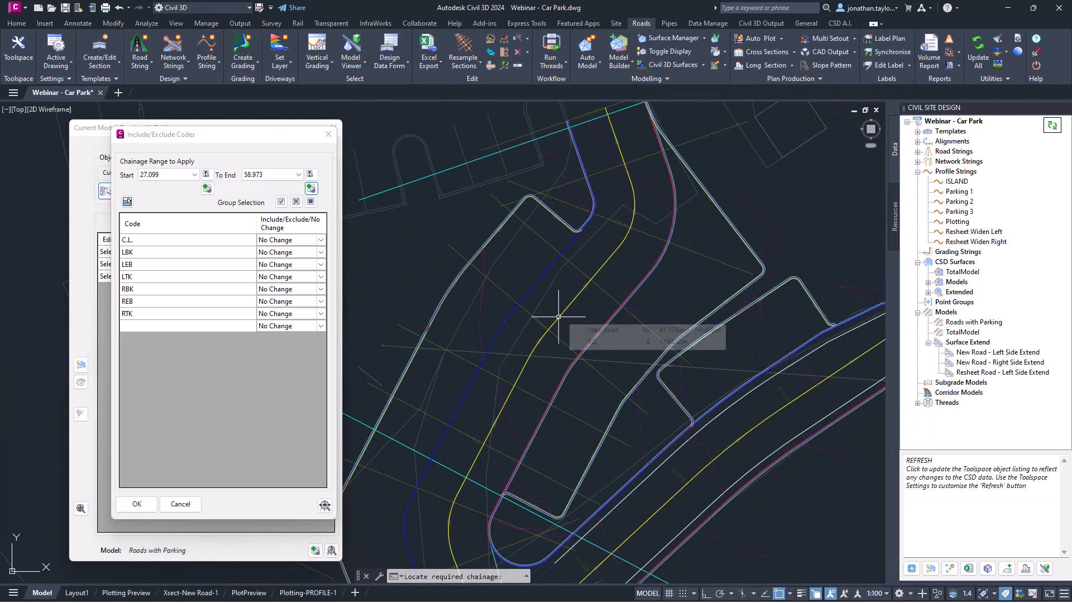
pyautogui.scroll(2, 563, 438)
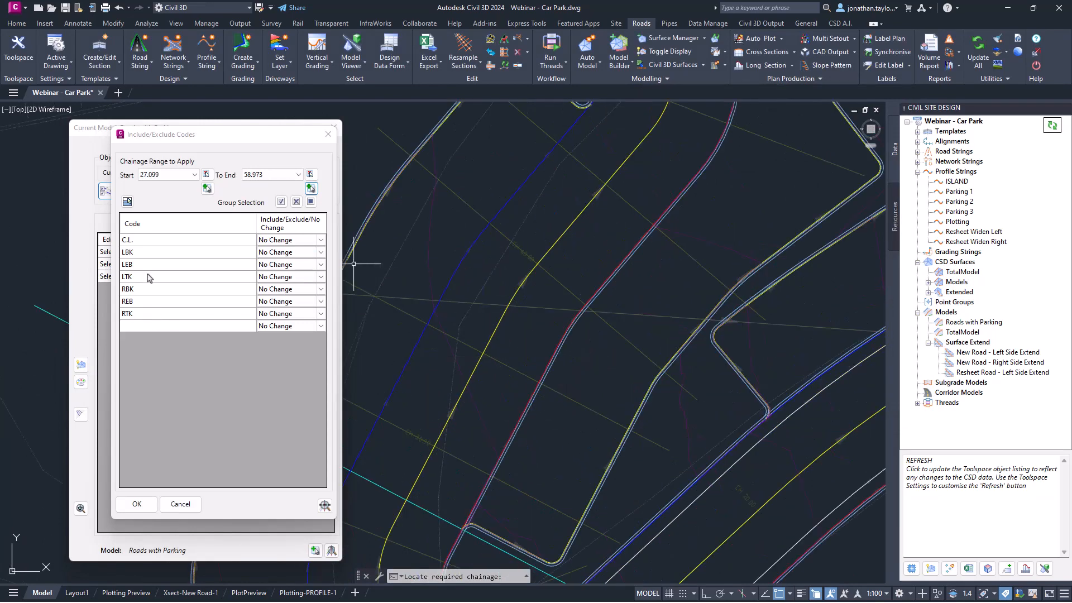
pyautogui.click(320, 289)
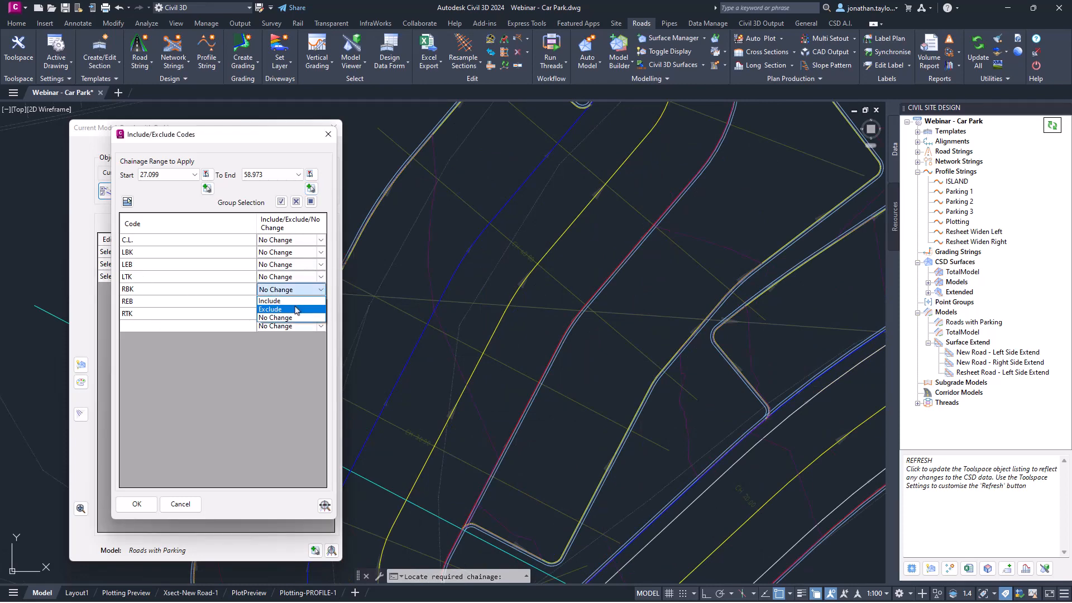
pyautogui.click(295, 311)
pyautogui.scroll(5, 551, 359)
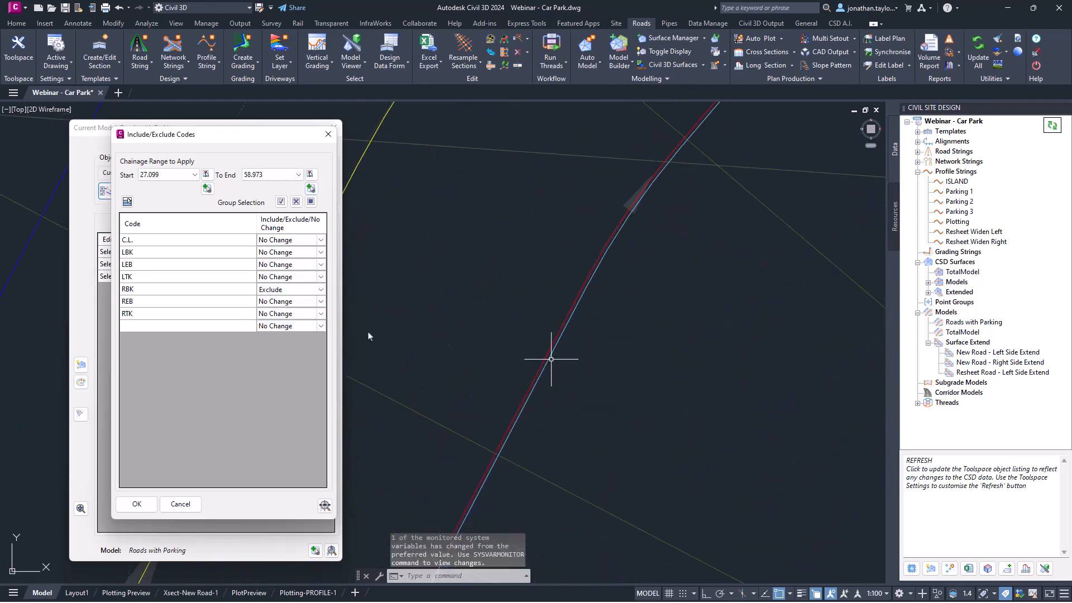
# Set New Road's RTK code to Exclude for the 27.099 to 58.973 range and apply the code edit.
pyautogui.click(320, 314)
pyautogui.click(300, 334)
pyautogui.scroll(-5, 578, 352)
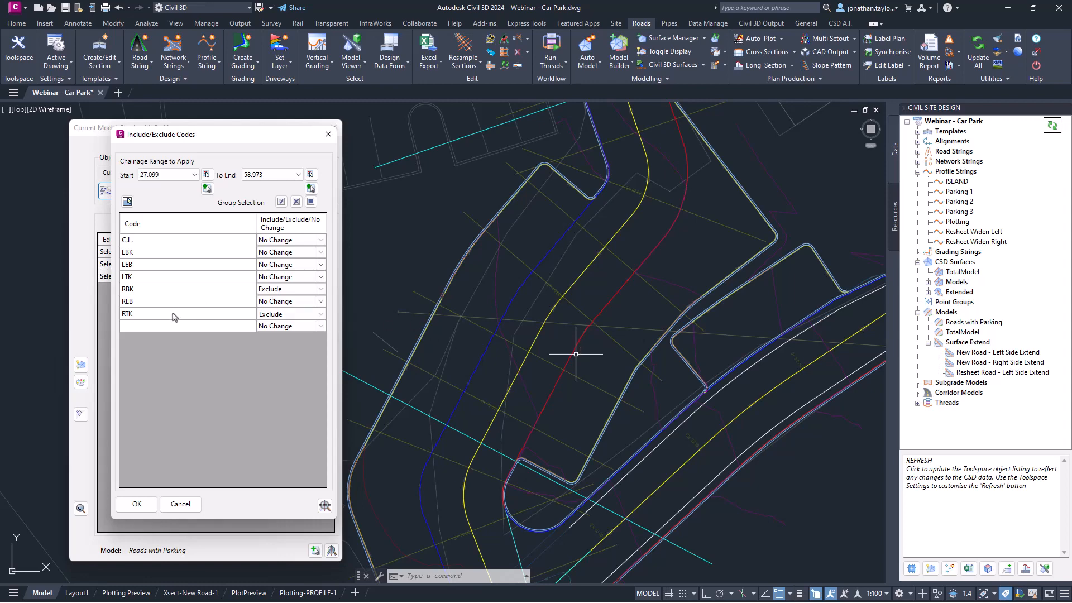
pyautogui.click(140, 330)
pyautogui.click(321, 289)
pyautogui.click(321, 290)
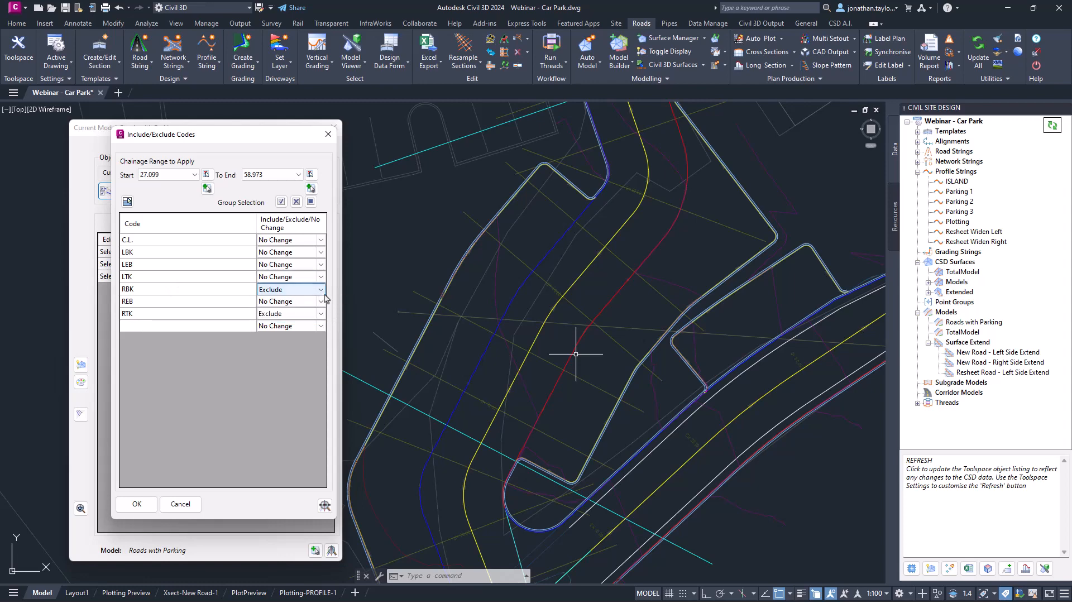
pyautogui.moveTo(519, 456); pyautogui.dragTo(513, 237, button='middle')
pyautogui.scroll(2, 529, 364)
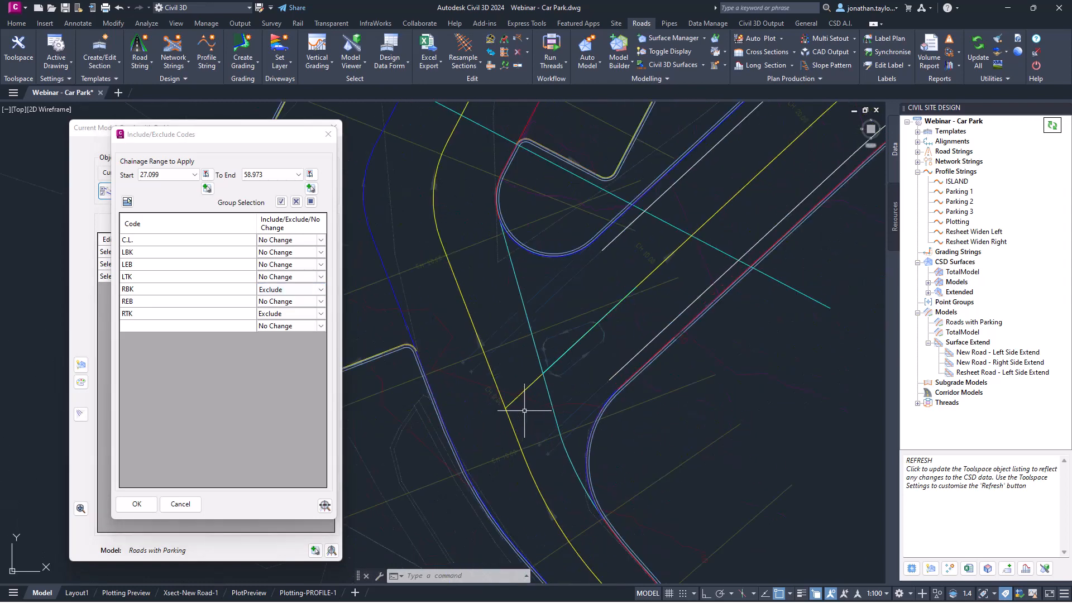
pyautogui.click(259, 265)
pyautogui.click(288, 289)
pyautogui.click(286, 313)
pyautogui.scroll(-4, 412, 385)
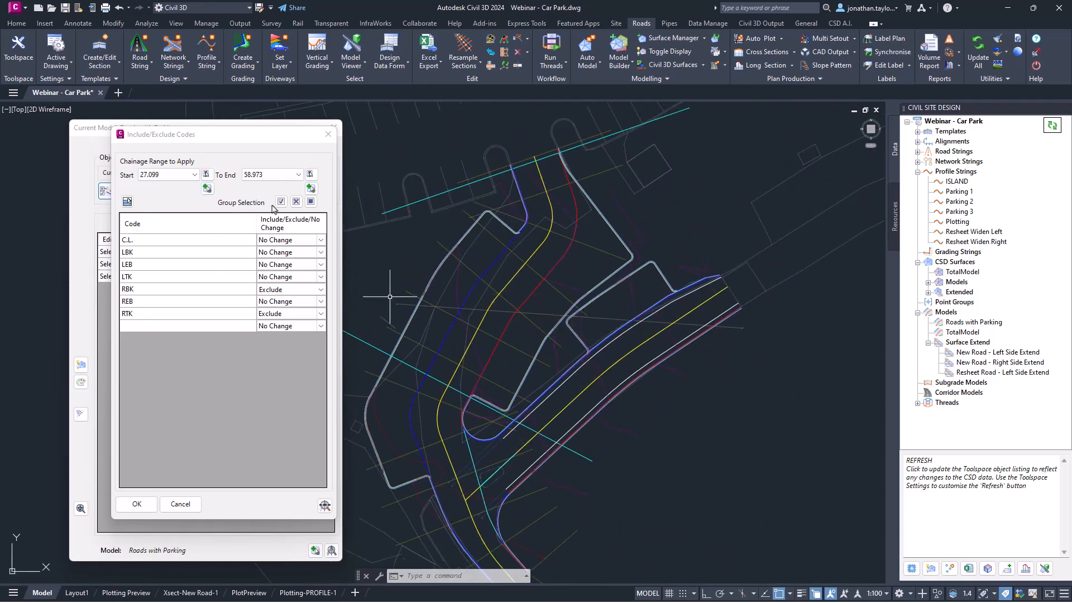
pyautogui.click(137, 504)
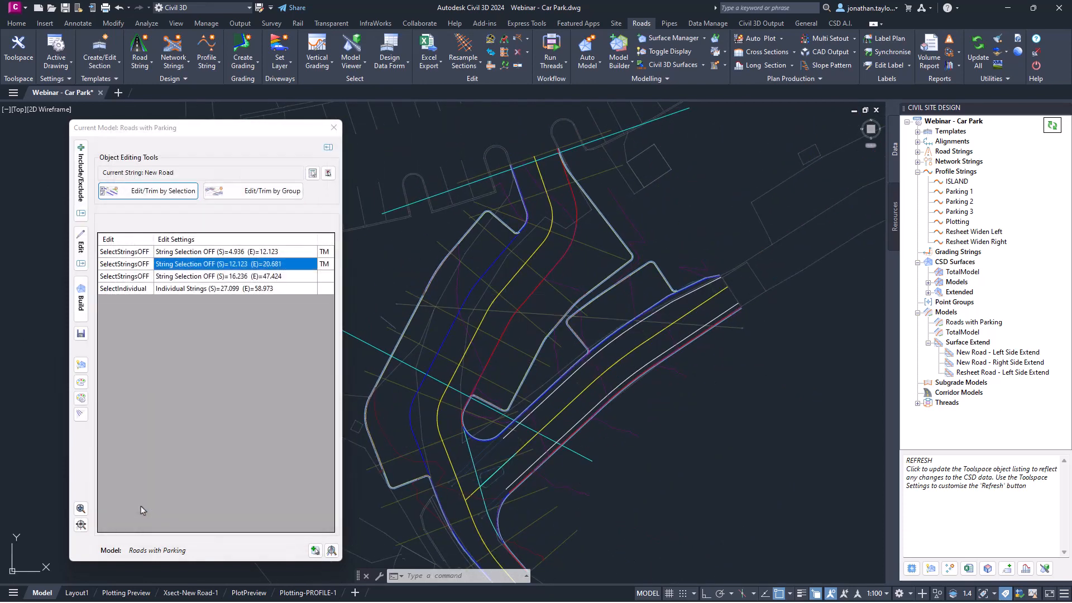
# Open New Road's 16.236 to 47.424 edit for review, close it, and try to edit the 12.123 to 20.681 TotalModel entry.
pyautogui.click(197, 276)
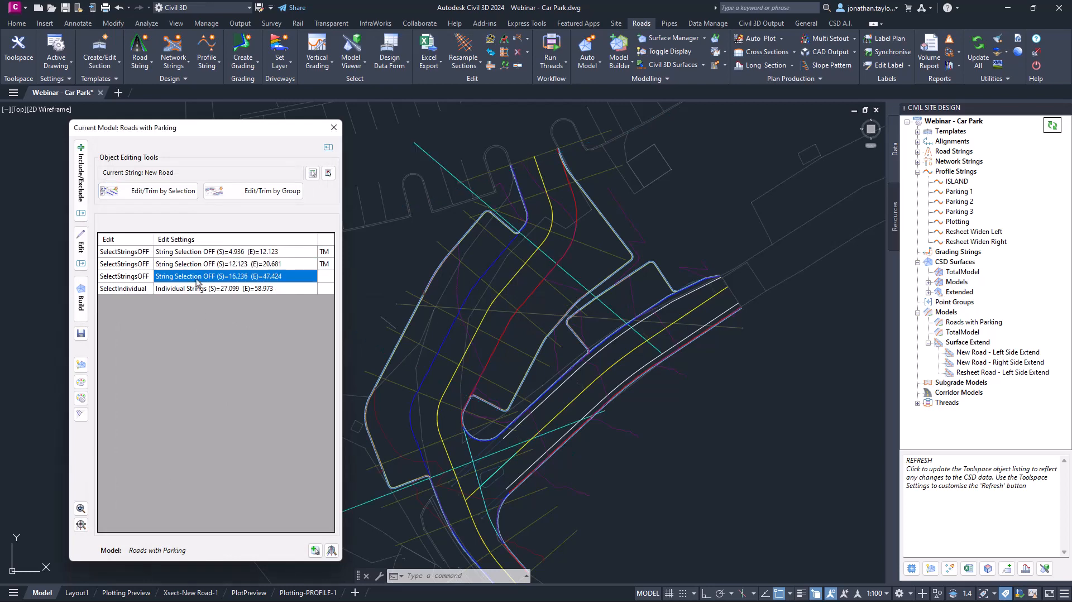
pyautogui.rightClick(197, 279)
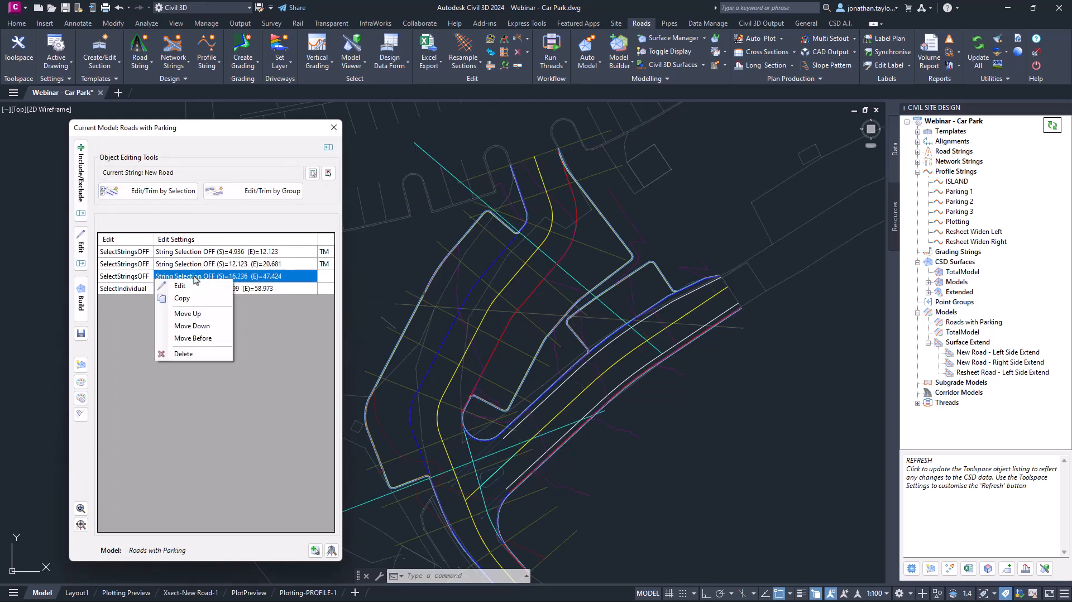
pyautogui.click(206, 287)
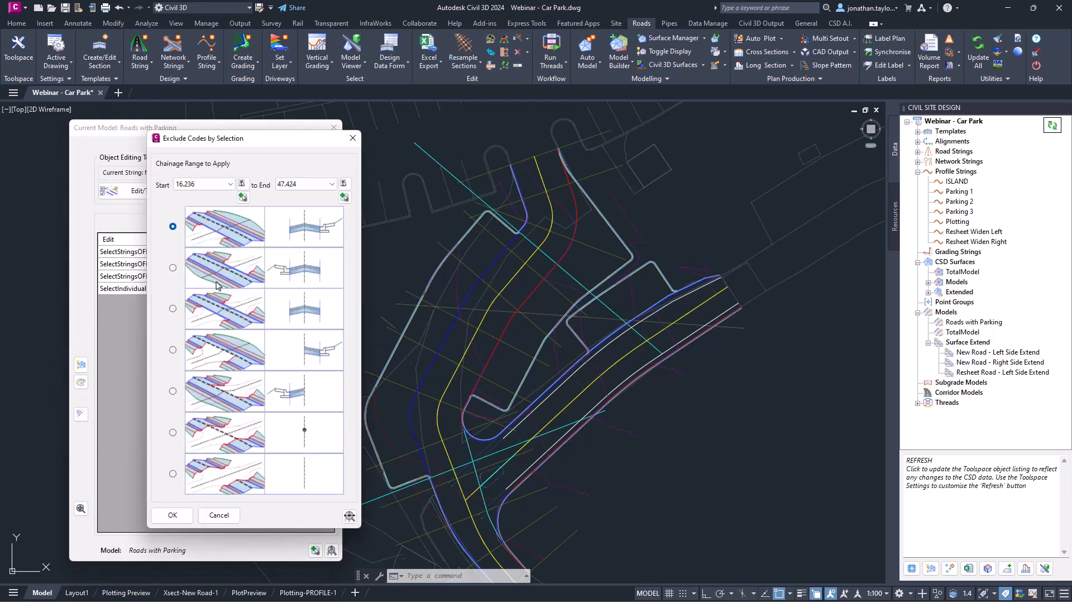
pyautogui.click(353, 138)
pyautogui.rightClick(201, 266)
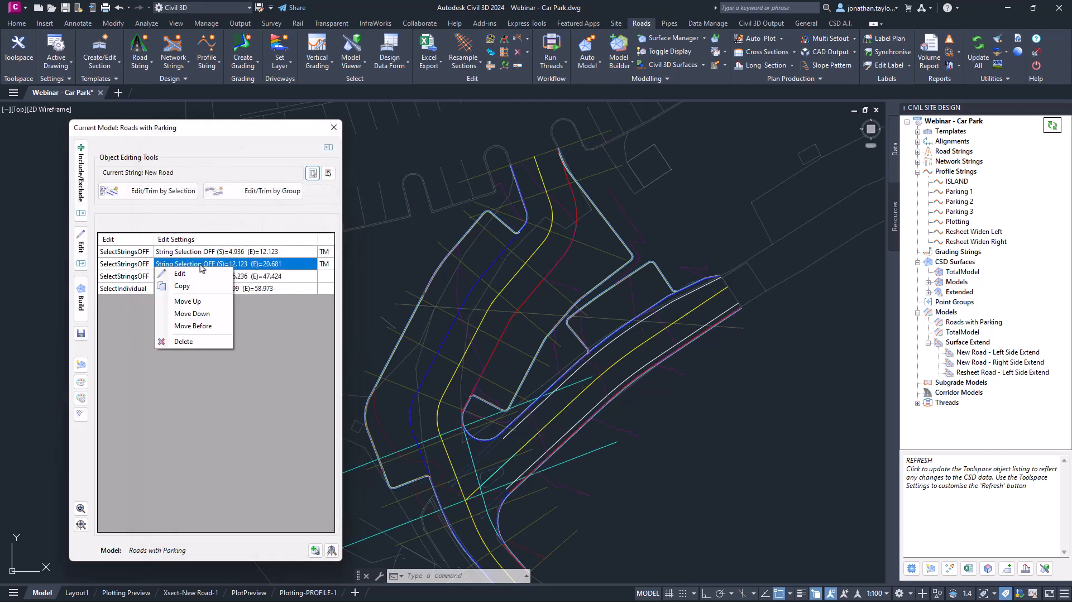
pyautogui.click(196, 273)
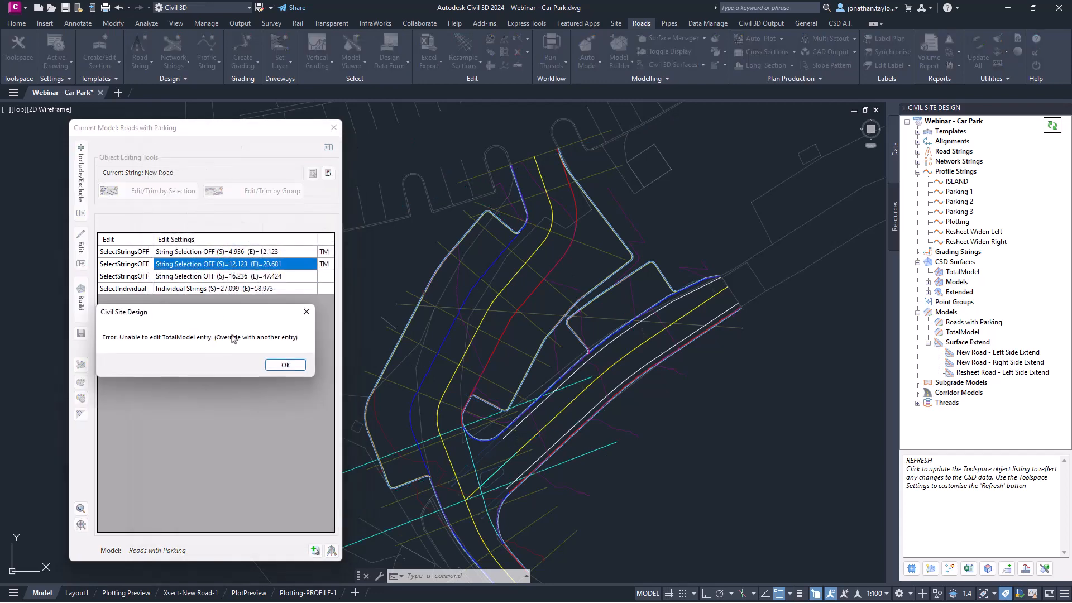
pyautogui.click(279, 365)
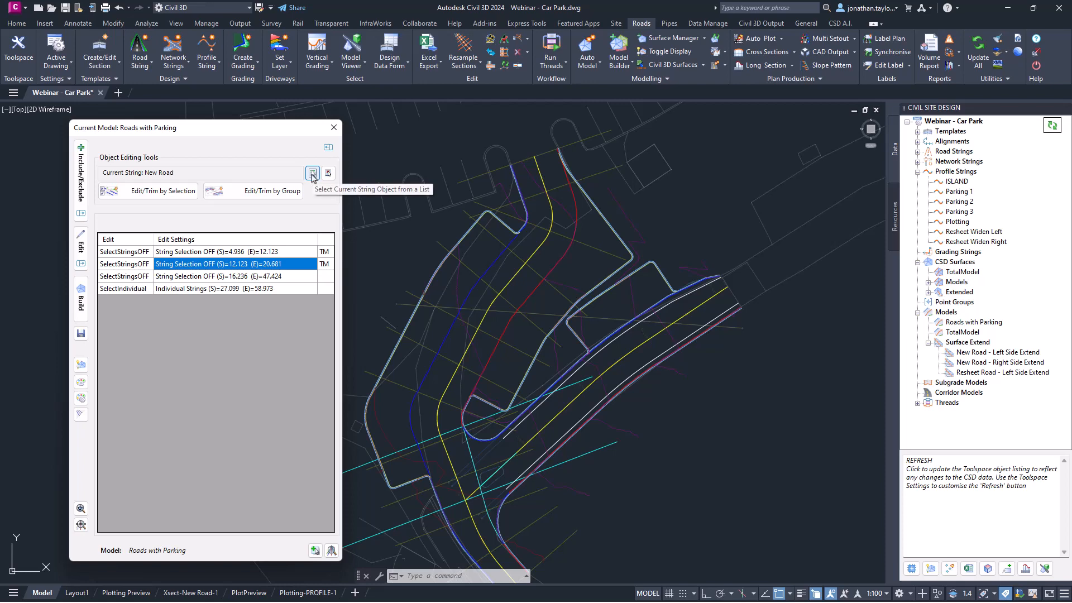
# Make Resheet Road the current string and begin an Edit/Trim by Group using the first exclusion option.
pyautogui.click(313, 174)
pyautogui.click(190, 338)
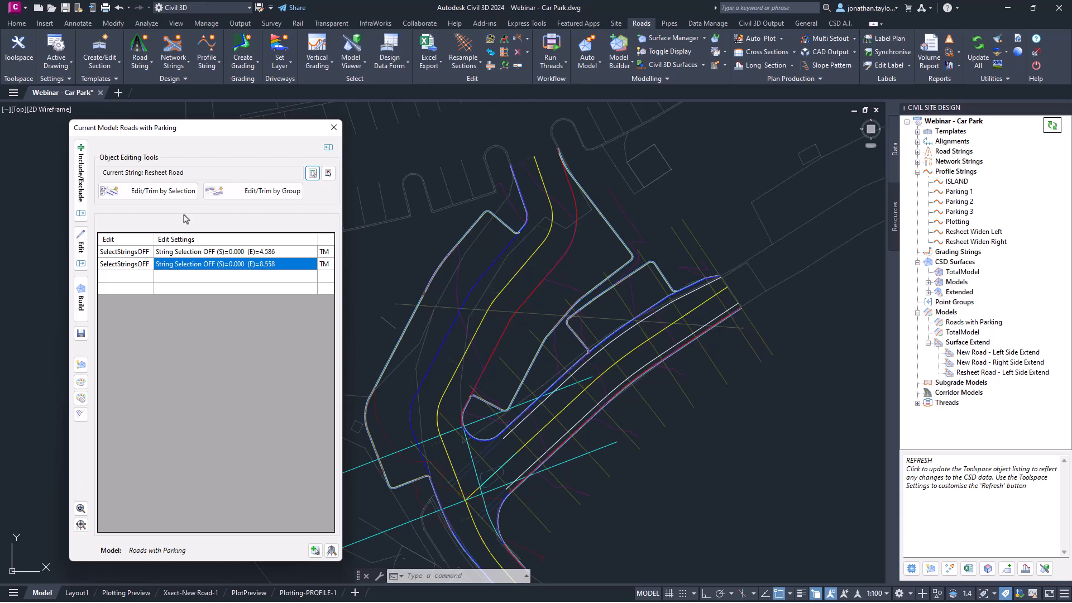
pyautogui.click(253, 194)
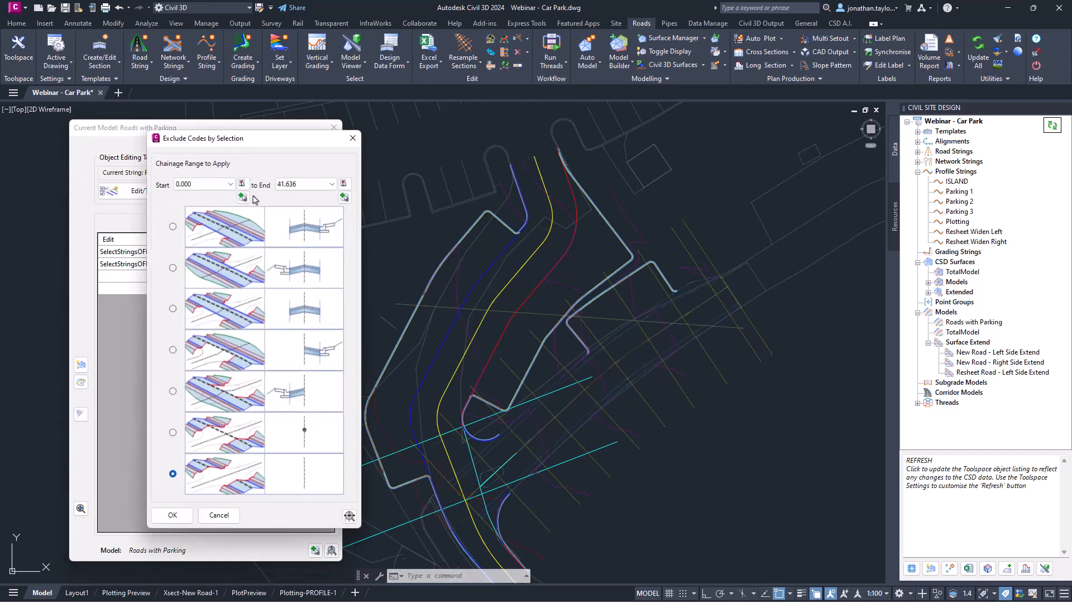
pyautogui.click(172, 227)
# Insert a single chainage at 23.075 where the parking kerb begins along Resheet Road, as the range start.
pyautogui.click(243, 197)
pyautogui.click(698, 343)
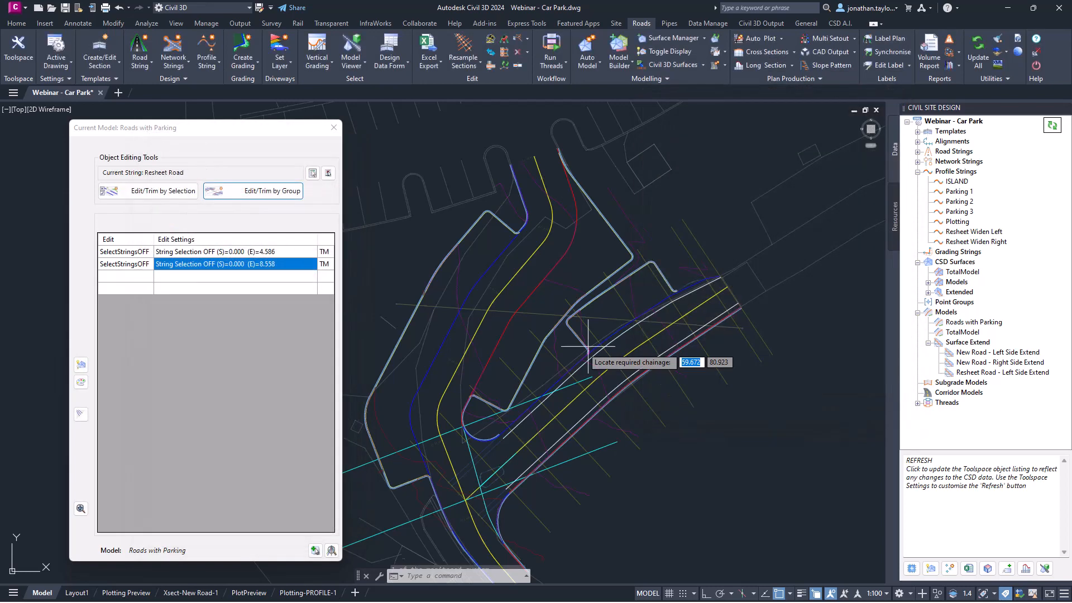
pyautogui.click(614, 374)
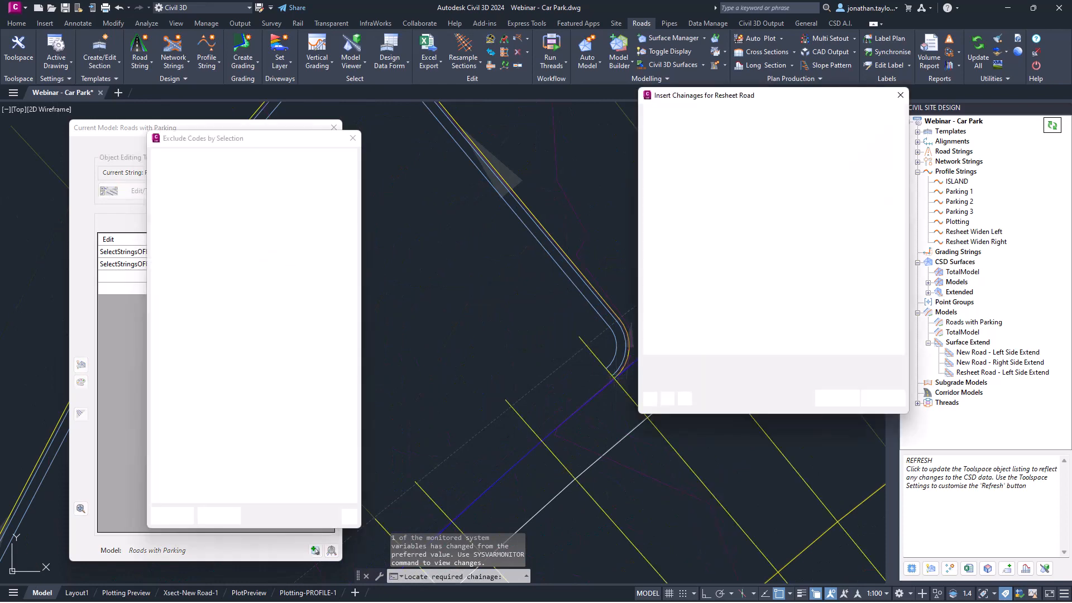
pyautogui.click(837, 398)
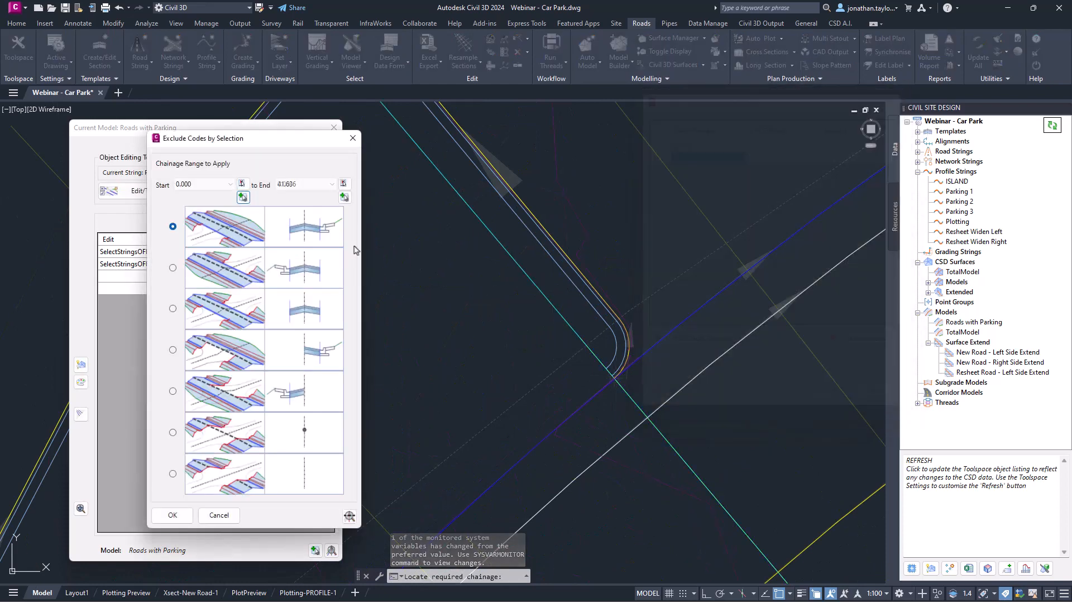
# Insert a single chainage at 36.231 where the Resheet Road parking kerb ends, set it as the range end, and apply the trim.
pyautogui.click(346, 199)
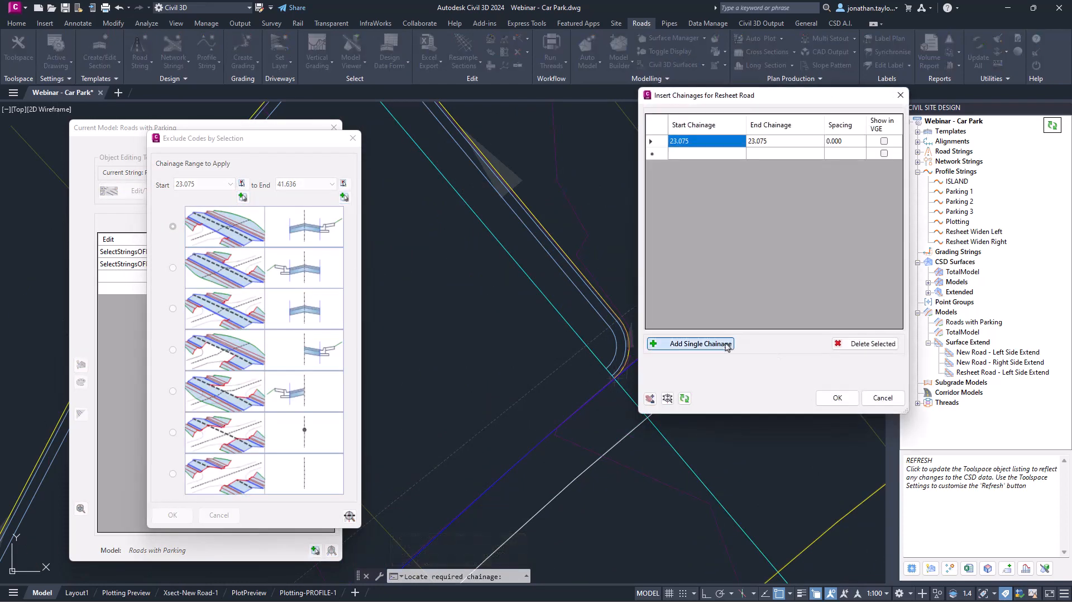
pyautogui.click(692, 342)
pyautogui.scroll(5, 713, 319)
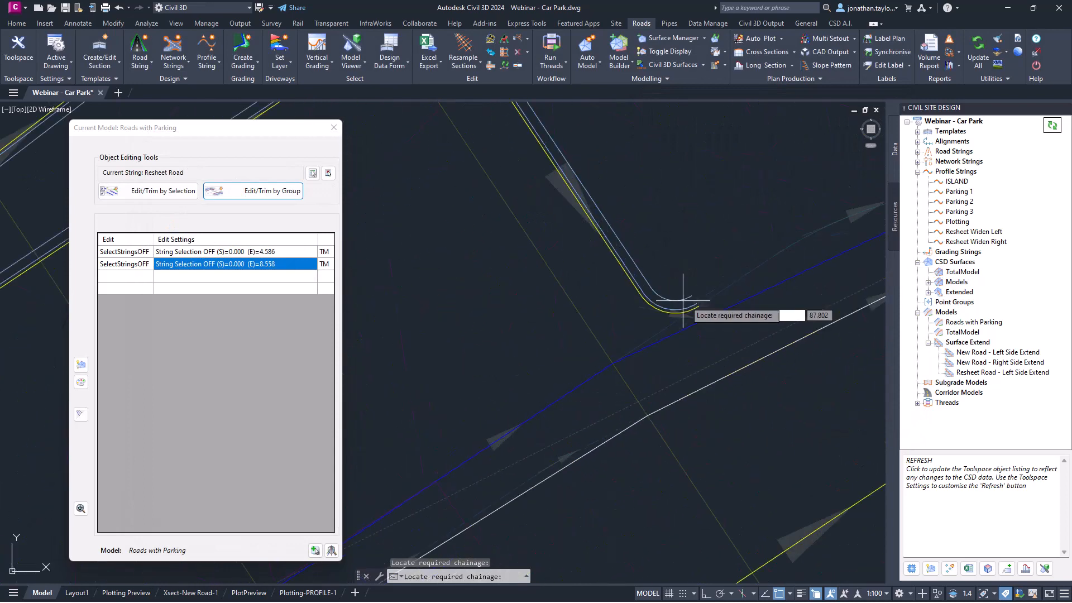
pyautogui.click(705, 309)
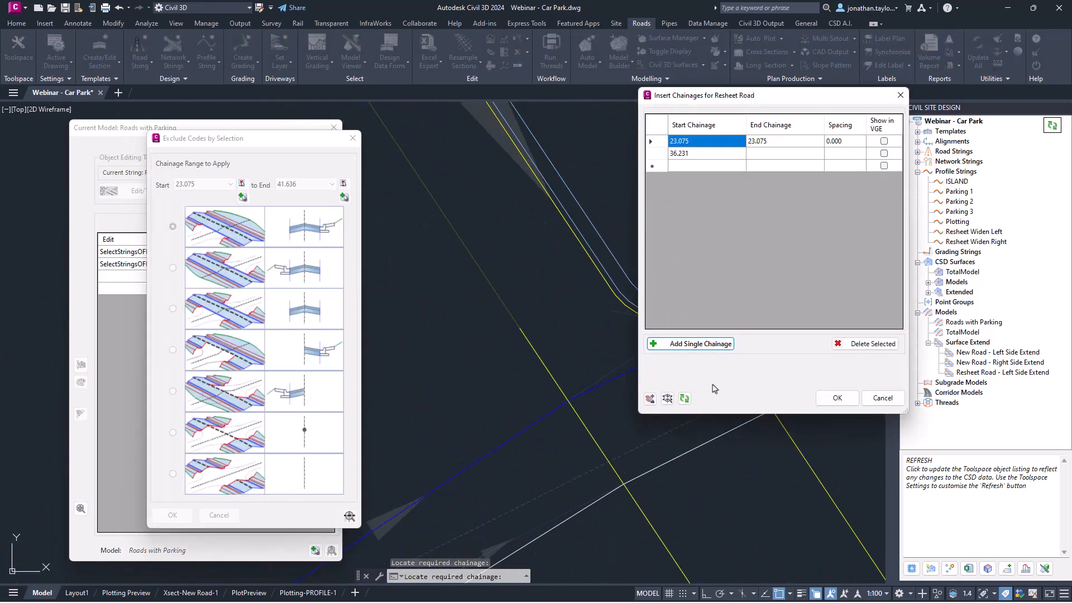
pyautogui.click(835, 393)
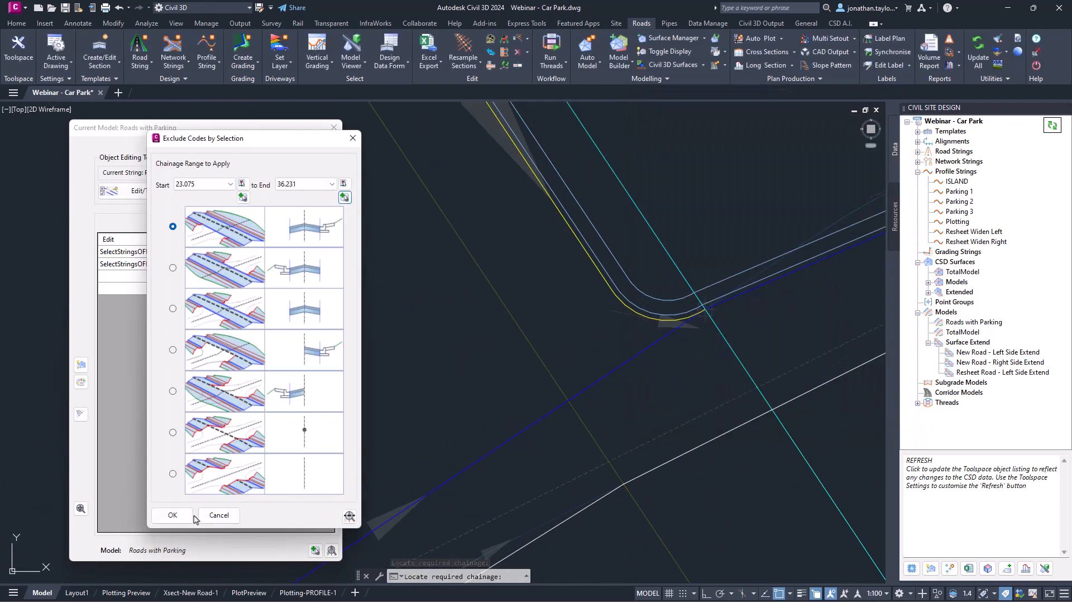
pyautogui.click(171, 513)
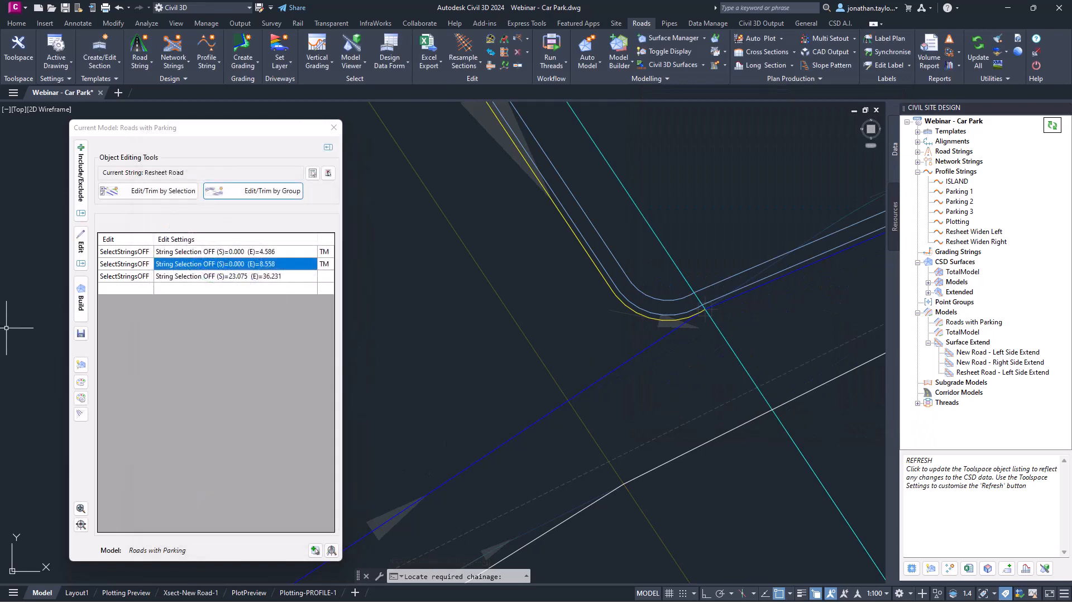
# Rebuild the Roads with Parking model and examine the parking kerbs beside Resheet Road in the 3D Model Viewer.
pyautogui.click(81, 302)
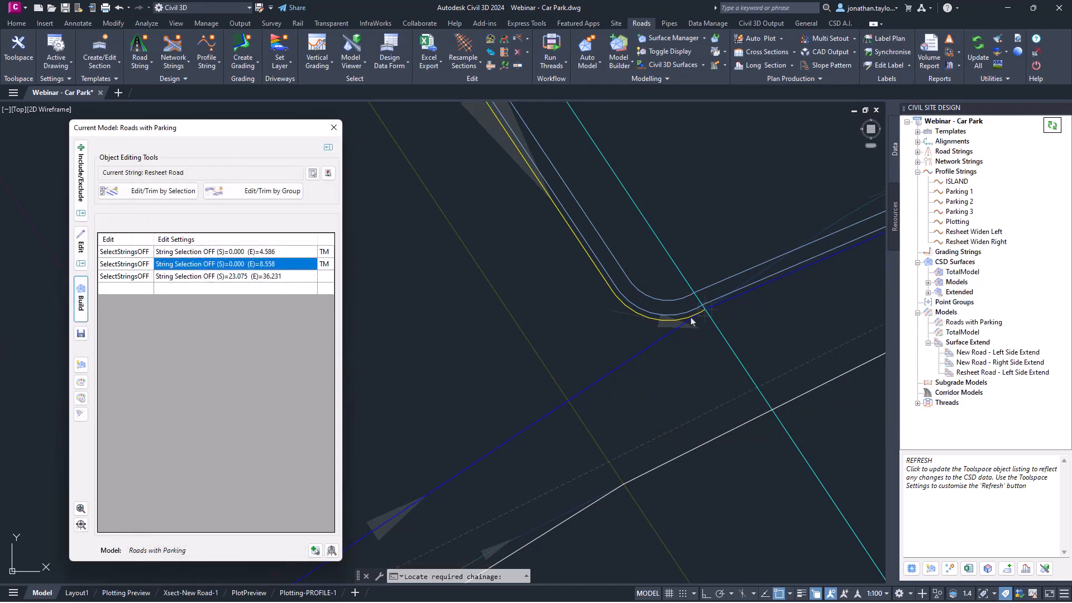
pyautogui.click(1044, 568)
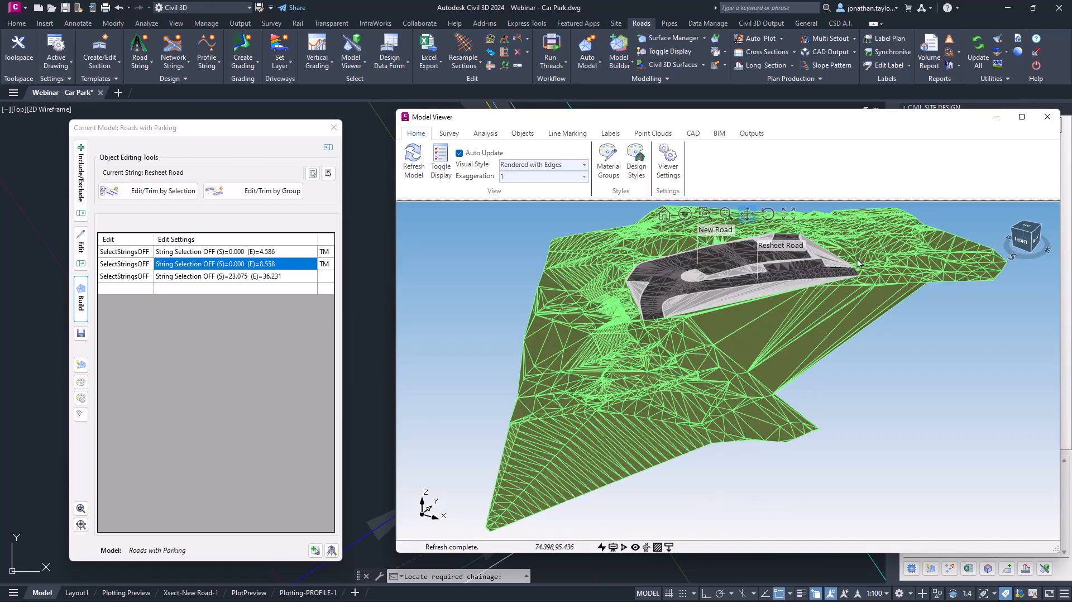
pyautogui.scroll(5, 805, 270)
pyautogui.scroll(4, 805, 269)
pyautogui.moveTo(804, 270); pyautogui.dragTo(559, 379, button='middle')
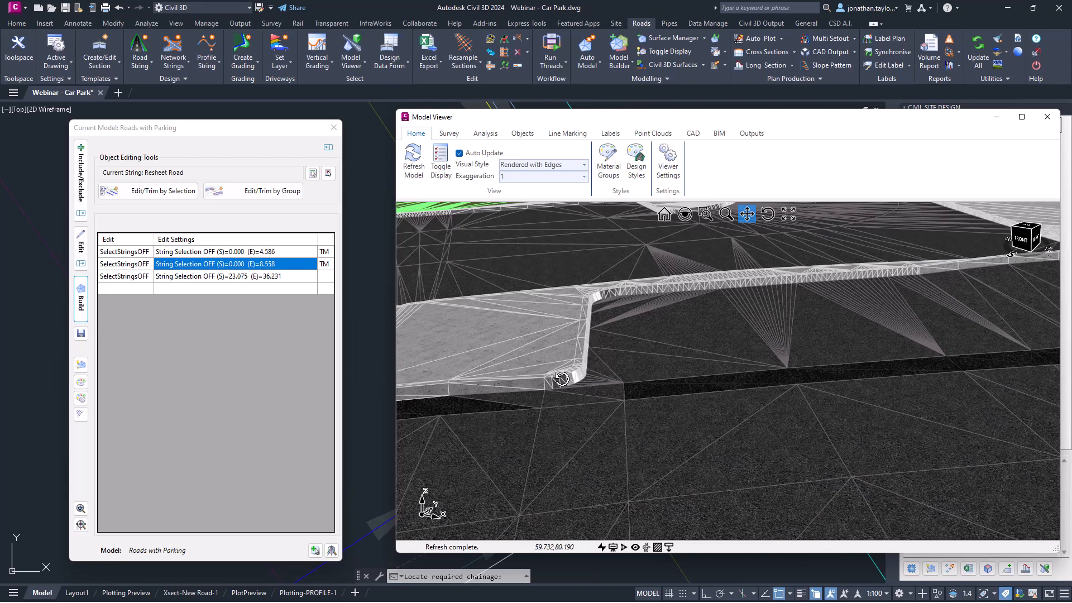
pyautogui.moveTo(561, 379)
pyautogui.mouseDown(button='middle')
pyautogui.moveTo(581, 365)
pyautogui.moveTo(553, 387)
pyautogui.mouseUp(button='middle')
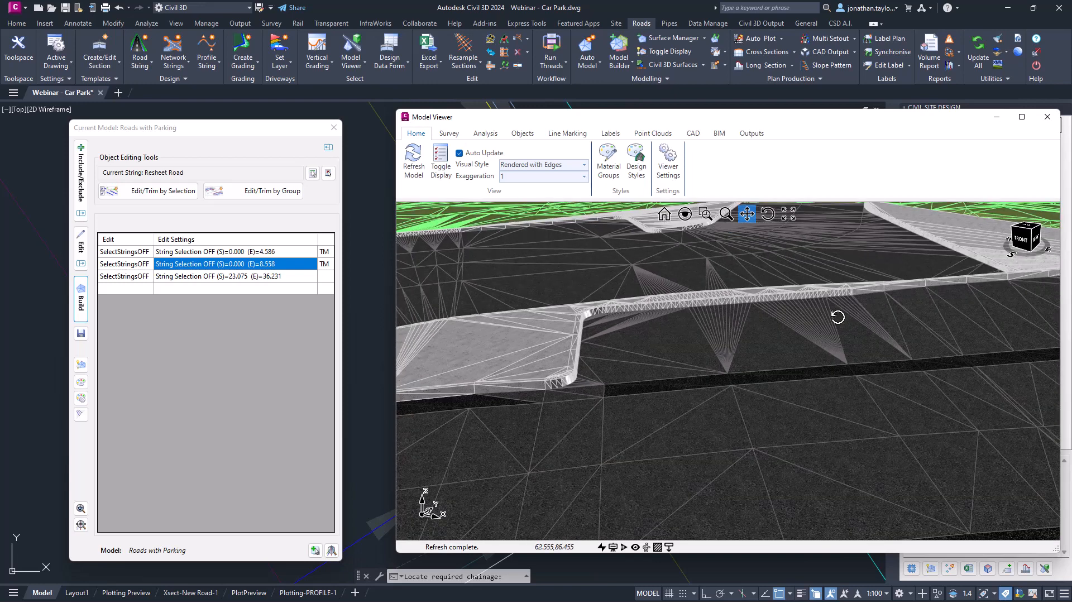
pyautogui.scroll(-10, 605, 376)
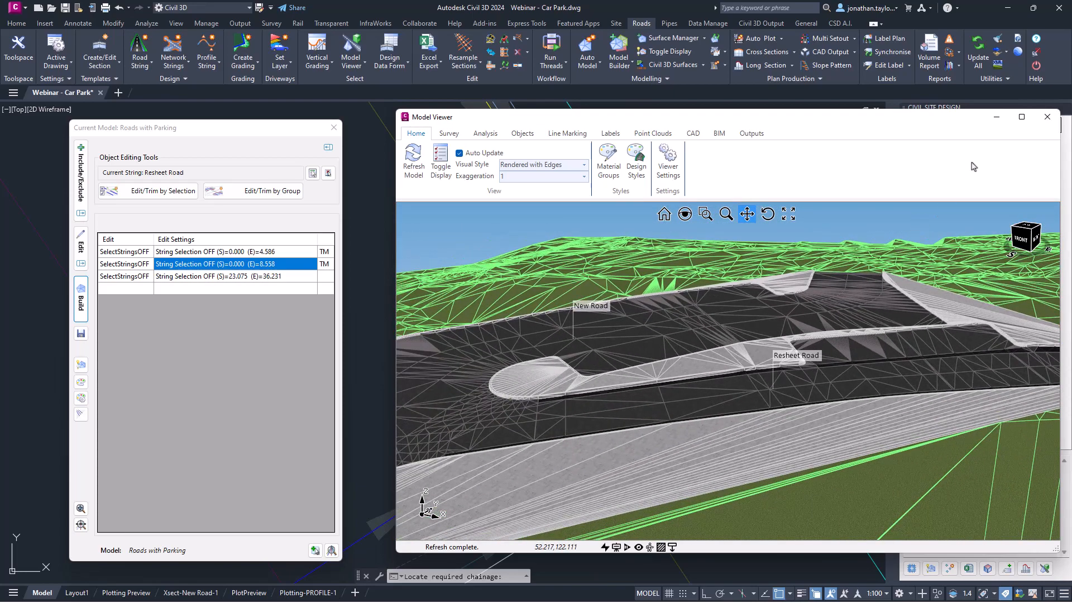
pyautogui.click(1047, 117)
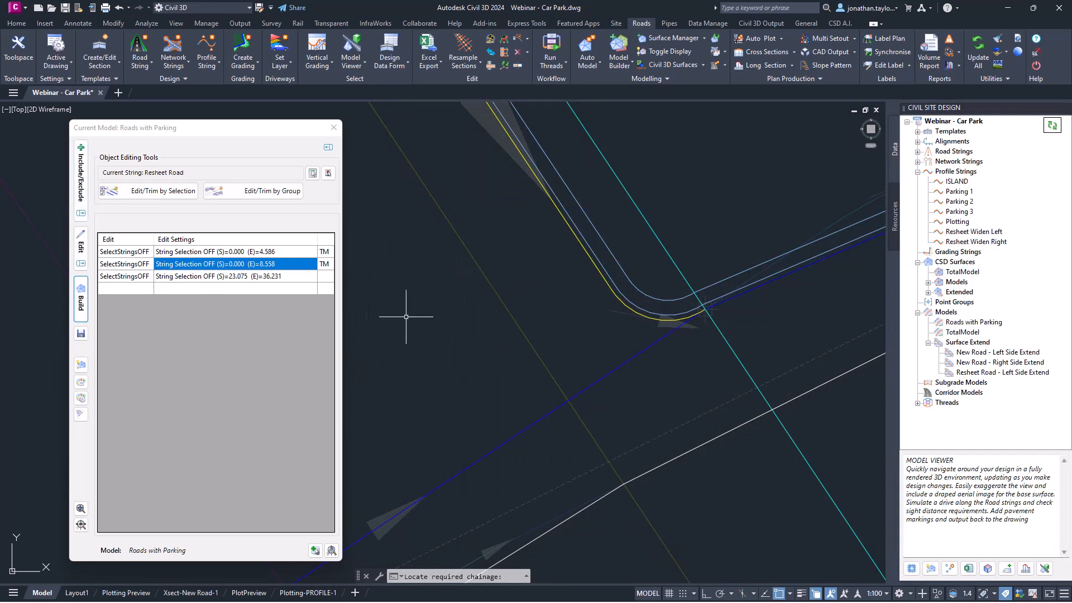
# Zoom out to the parking bays along Resheet Road and display the include/exclude list of strings for the Roads with Parking model.
pyautogui.moveTo(187, 132); pyautogui.dragTo(142, 136)
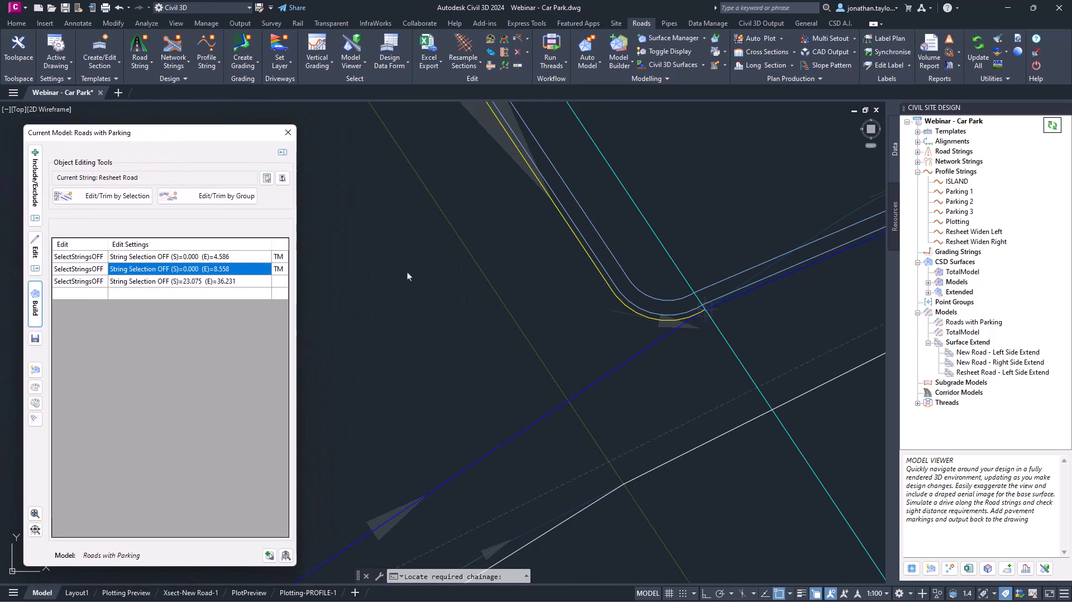
pyautogui.scroll(-5, 396, 271)
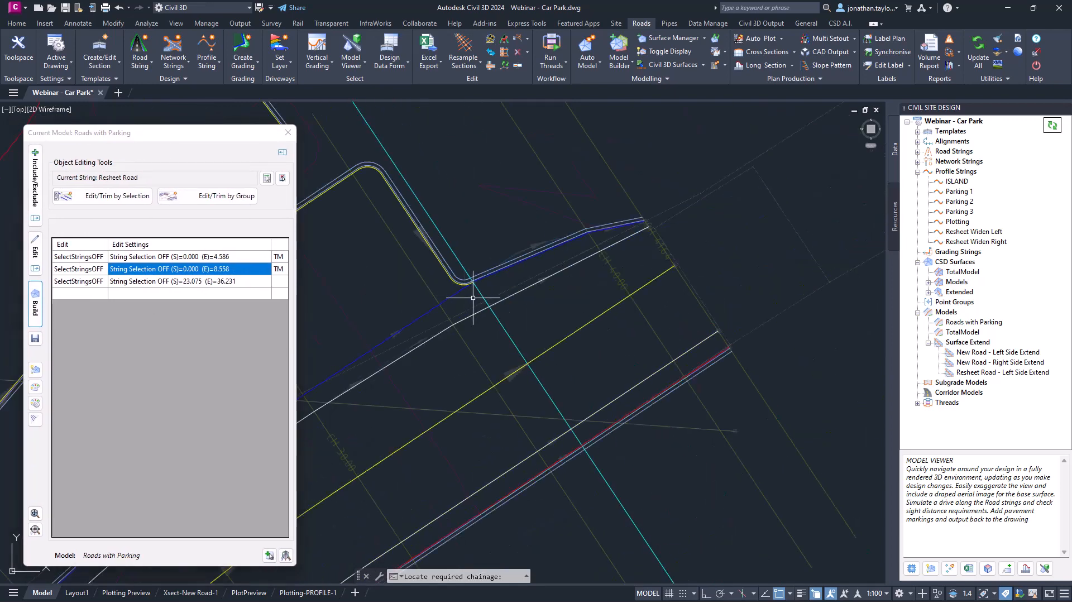
pyautogui.scroll(-4, 472, 290)
pyautogui.moveTo(443, 351); pyautogui.dragTo(627, 275, button='middle')
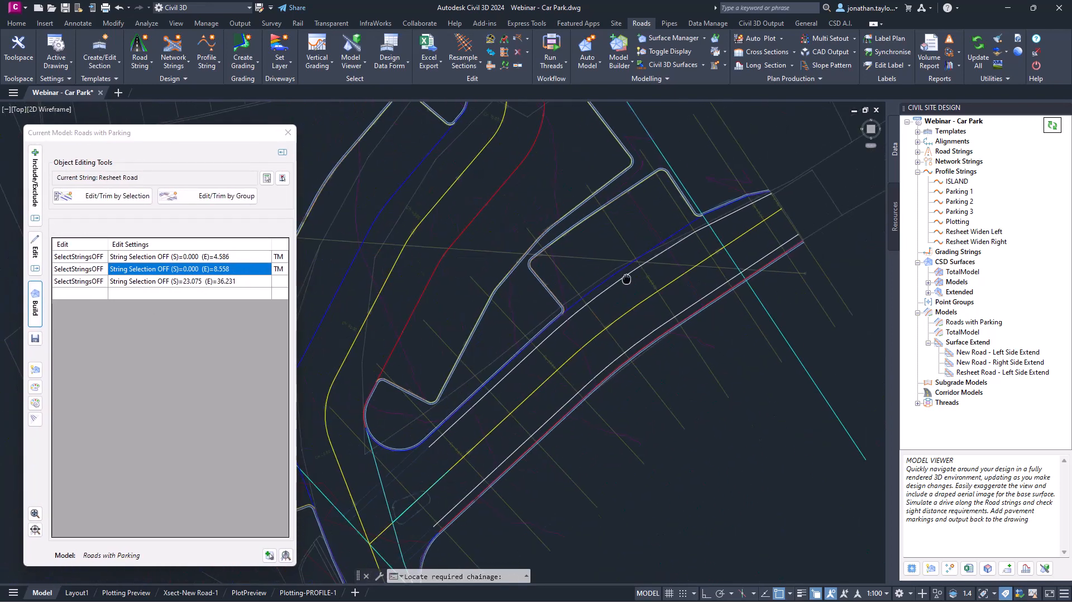
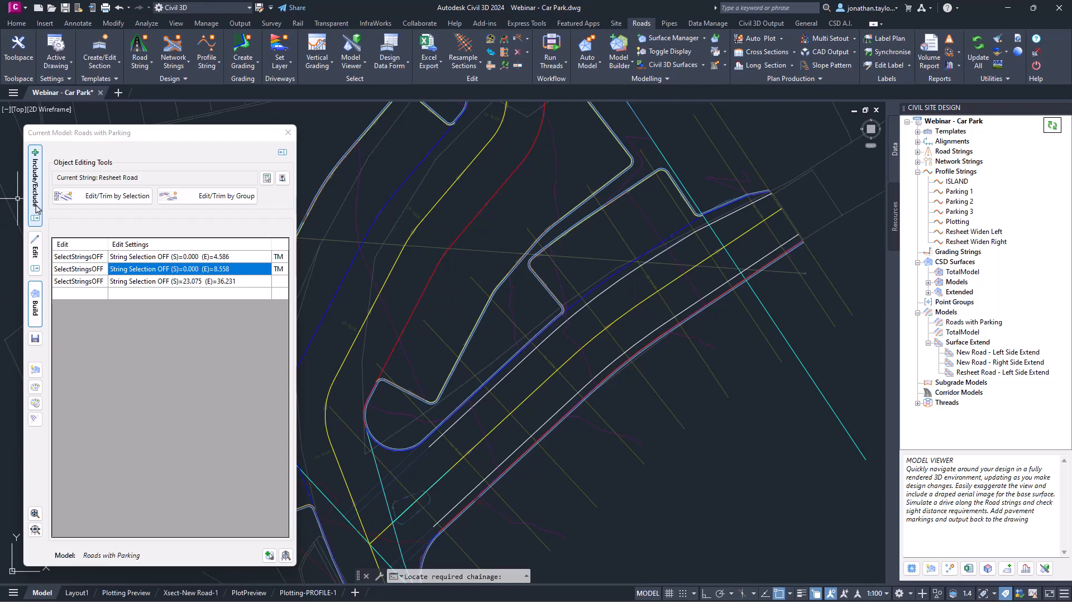
pyautogui.click(36, 184)
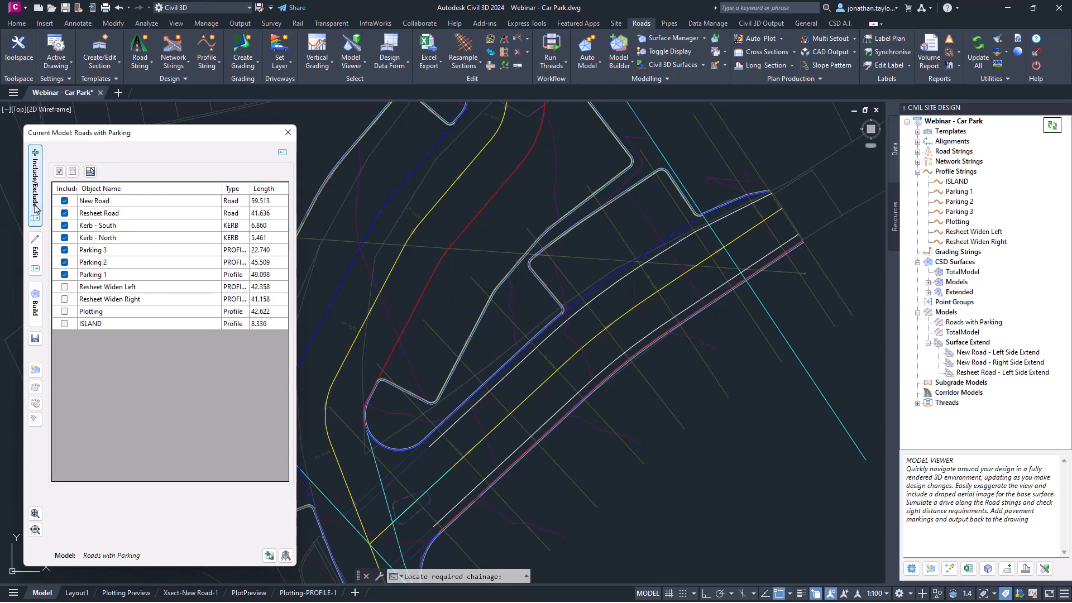
# Open the Resheet Widen Left profile for vertical editing, review its Auto Profile reference entry, and close it without changes.
pyautogui.click(606, 286)
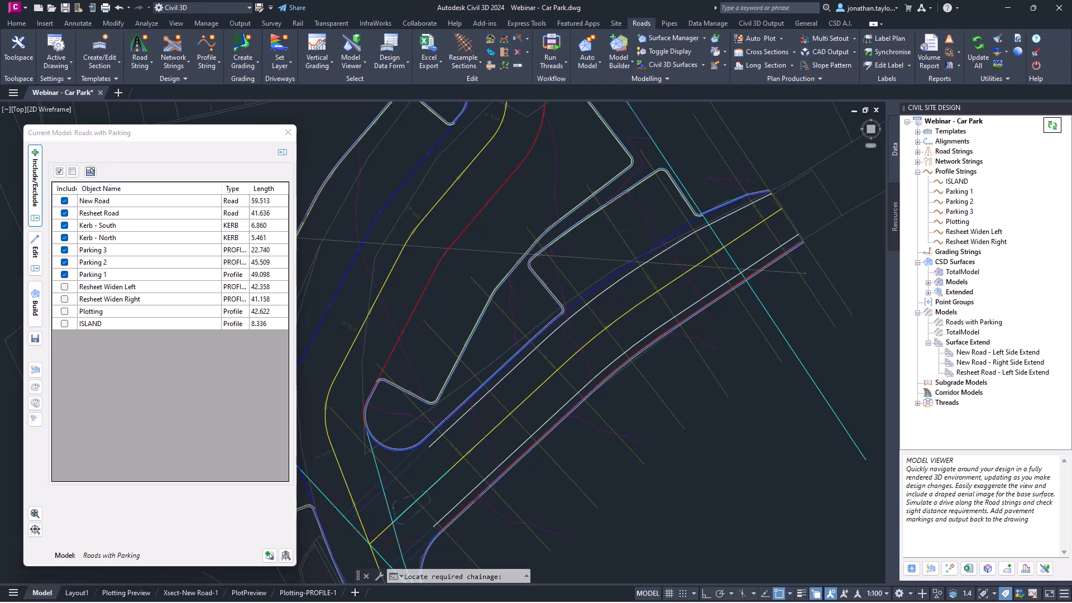
pyautogui.scroll(2, 642, 229)
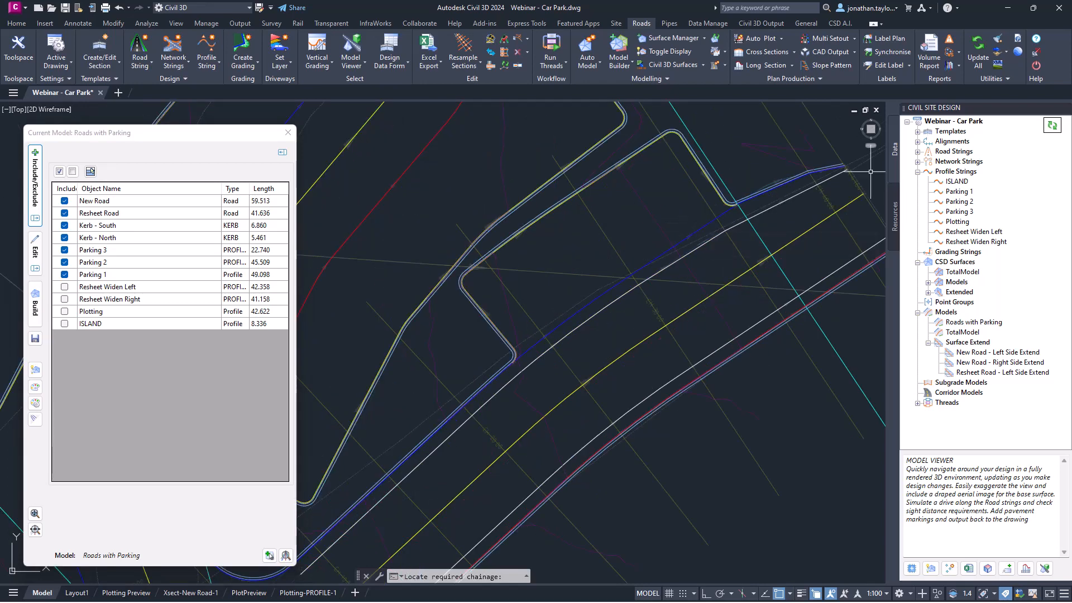
pyautogui.moveTo(959, 234)
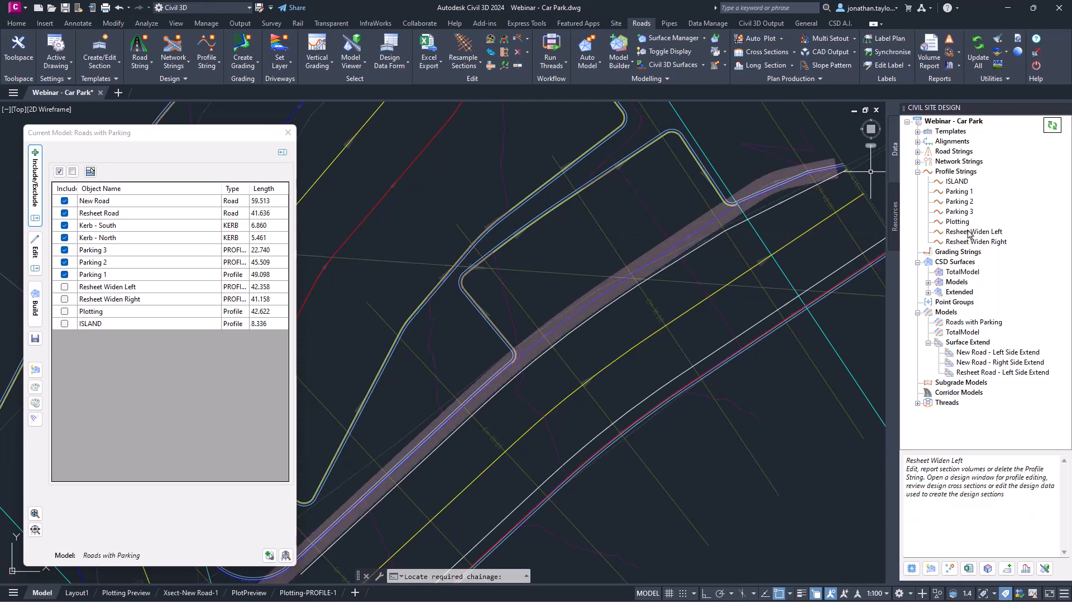
pyautogui.rightClick(969, 233)
pyautogui.click(983, 242)
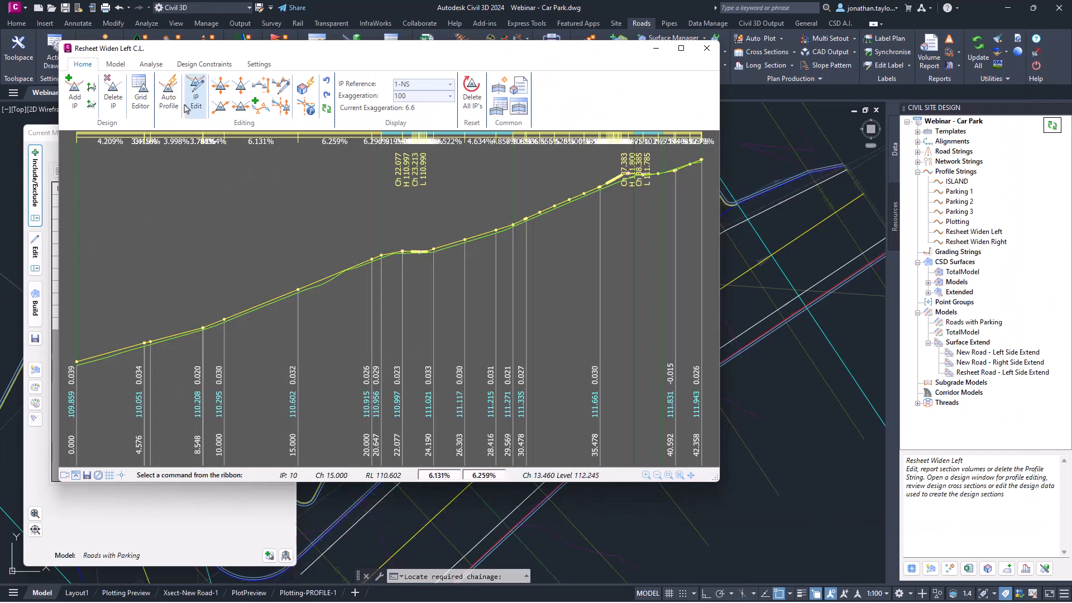
pyautogui.click(168, 94)
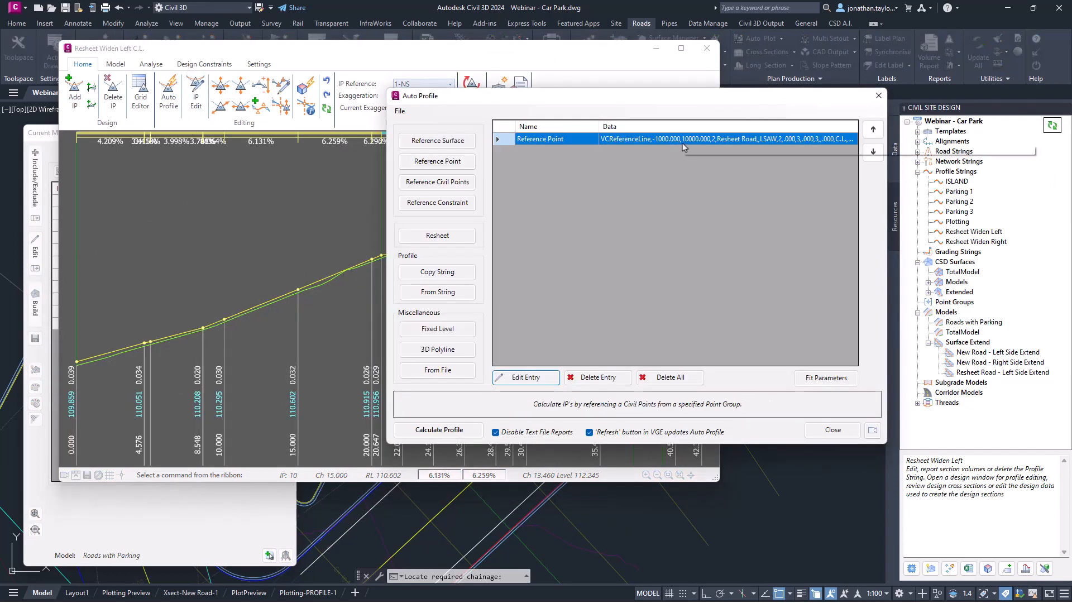
pyautogui.click(877, 96)
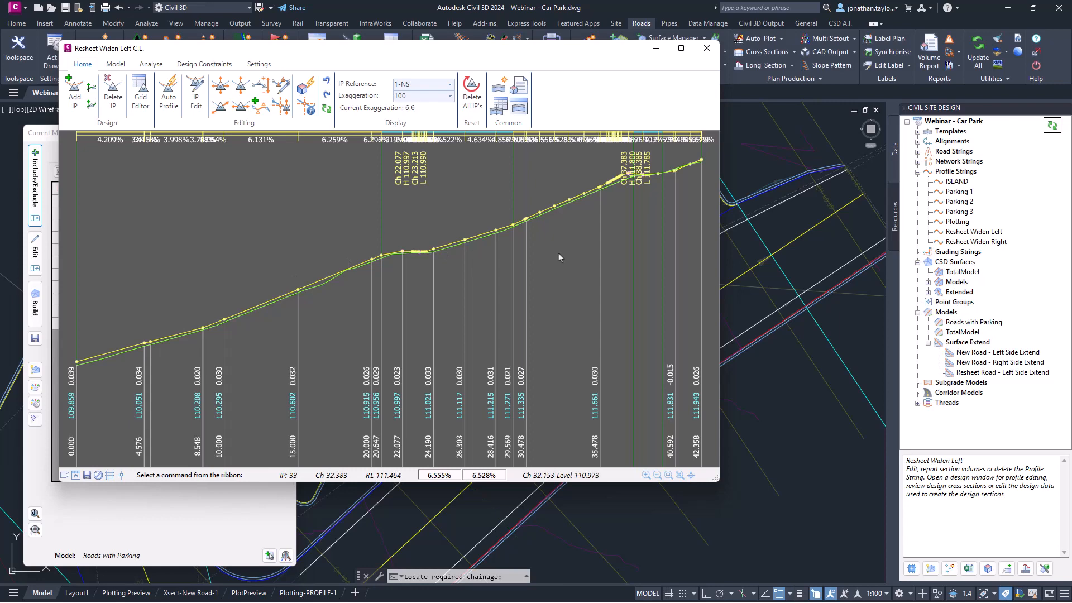
pyautogui.click(707, 48)
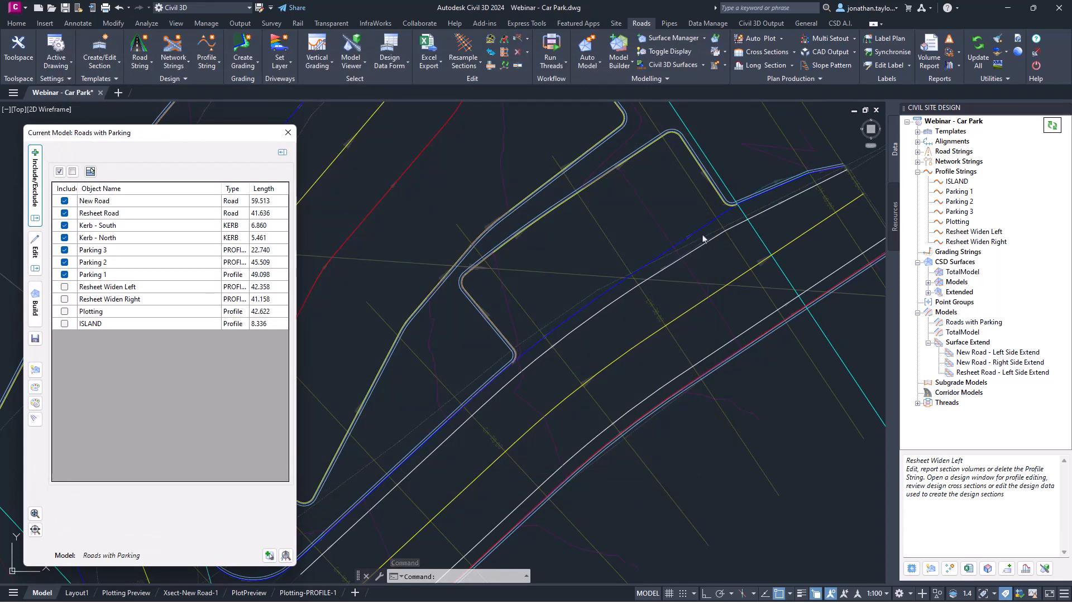
# Inspect the Resheet Widen Left string beside the parking, then try including it in the model build before excluding it again.
pyautogui.press('ctrl')
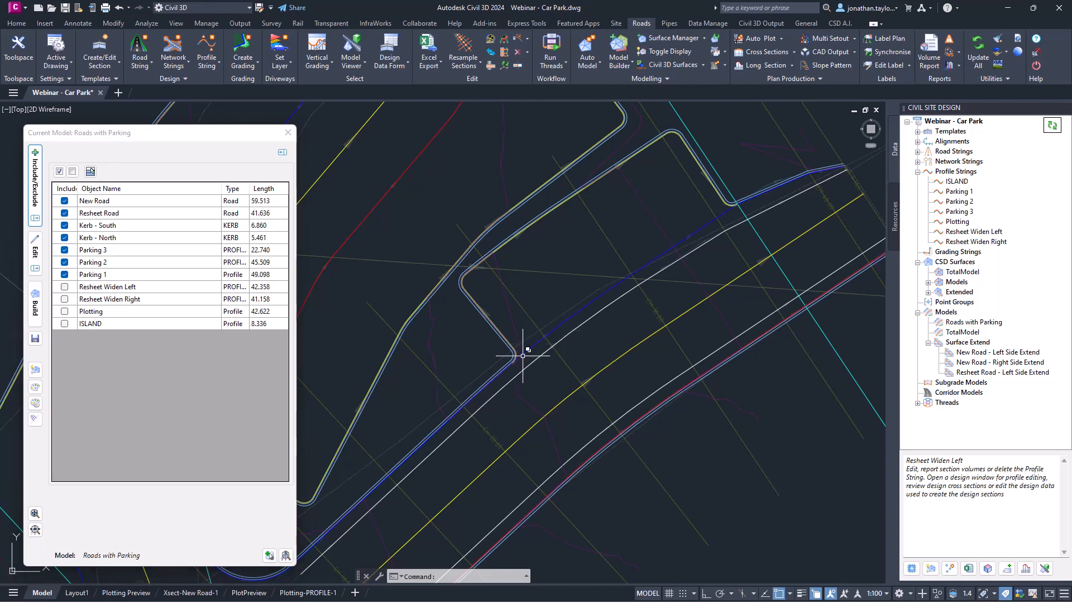
pyautogui.scroll(2, 623, 283)
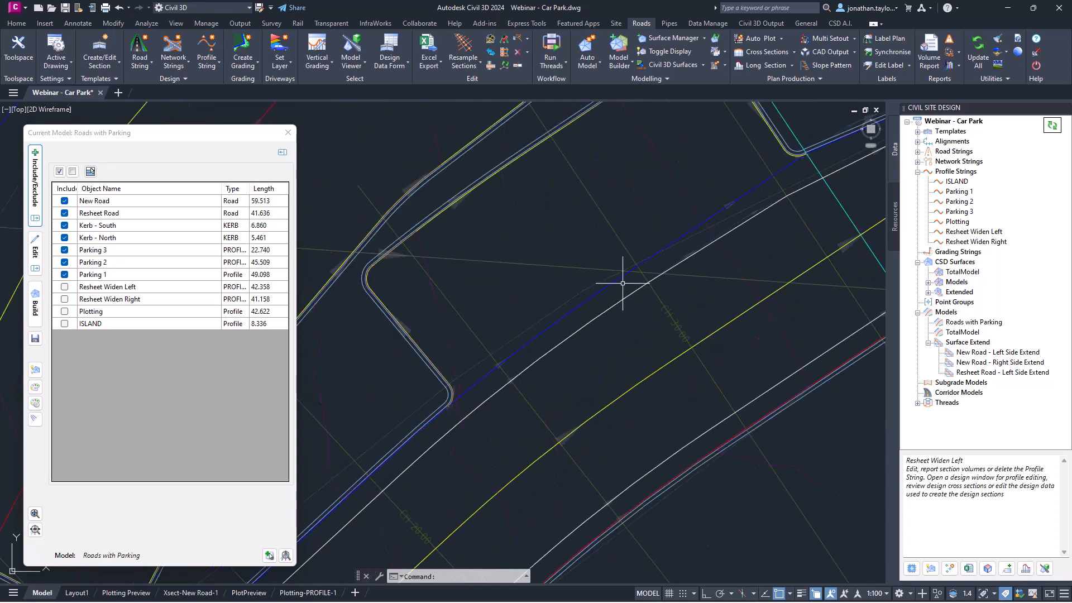
pyautogui.moveTo(623, 283)
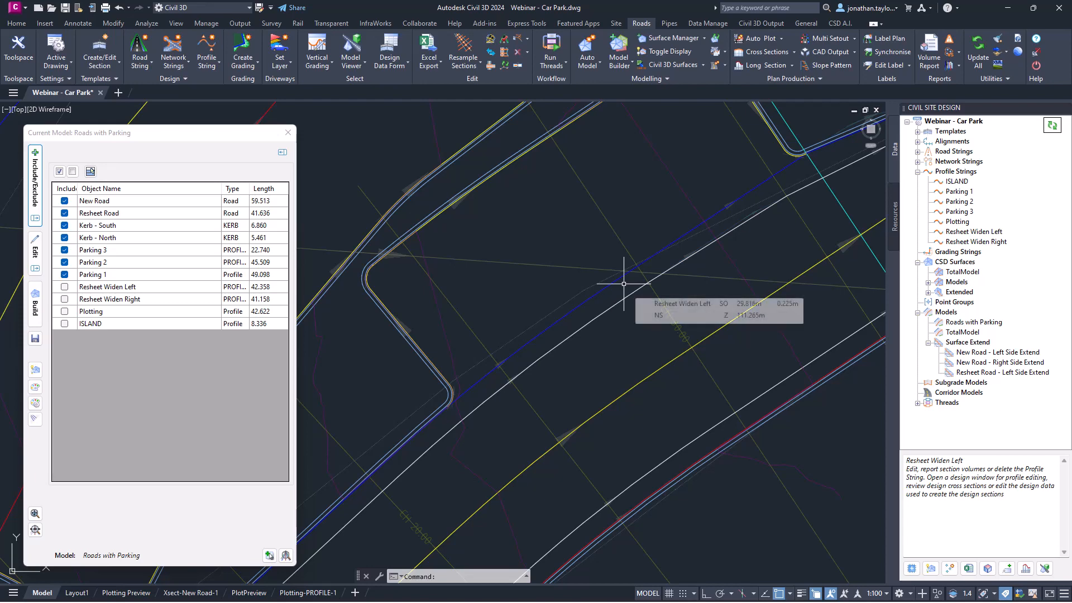
pyautogui.moveTo(552, 325)
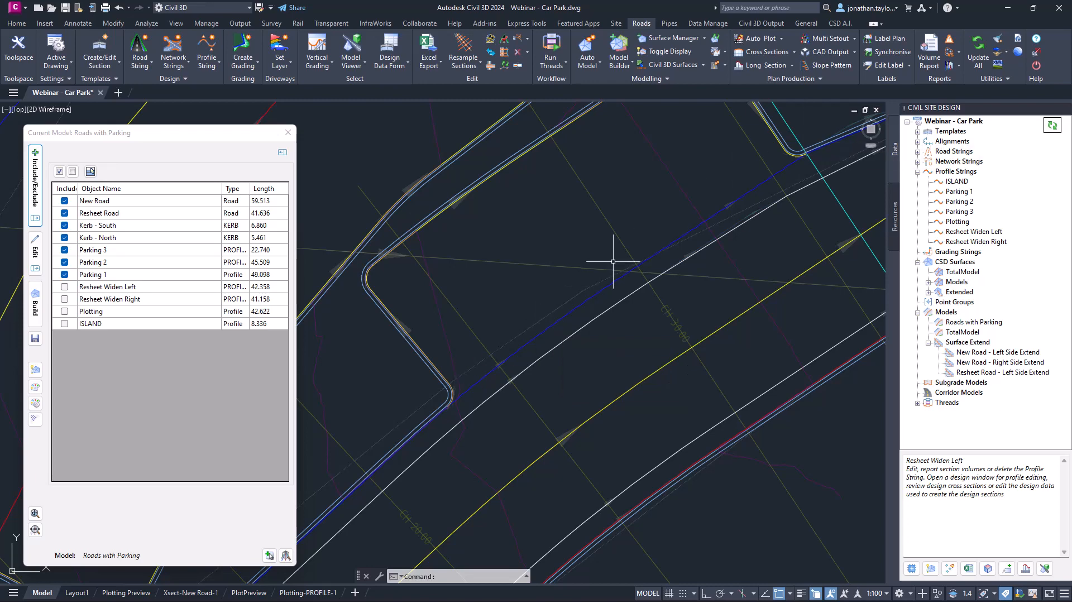
pyautogui.click(64, 286)
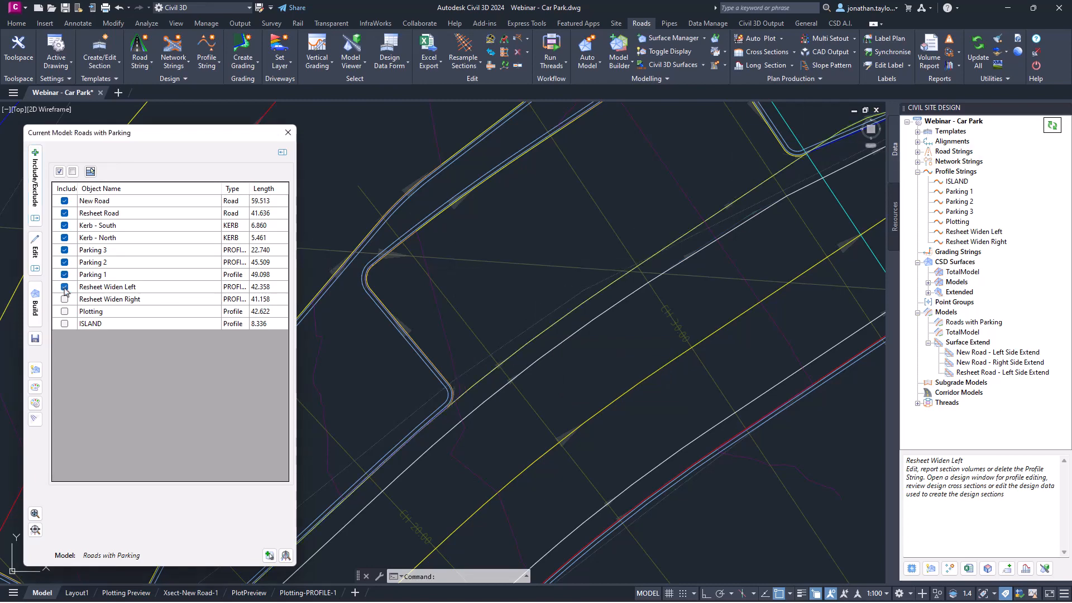
pyautogui.click(35, 300)
pyautogui.press('ctrl')
pyautogui.click(64, 287)
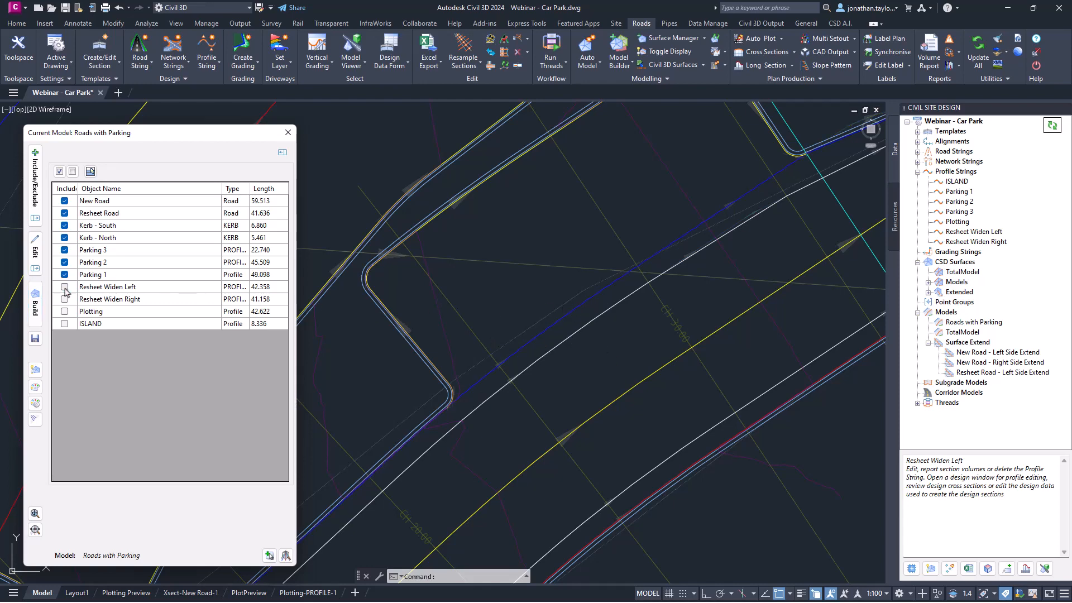
pyautogui.click(36, 303)
# Review the draped profile settings for the ISLAND alignment near the start of Resheet Road, and leave them unchanged.
pyautogui.moveTo(548, 287)
pyautogui.mouseDown(button='middle')
pyautogui.moveTo(555, 258)
pyautogui.moveTo(445, 421)
pyautogui.moveTo(425, 391)
pyautogui.mouseUp(button='middle')
pyautogui.scroll(4, 478, 335)
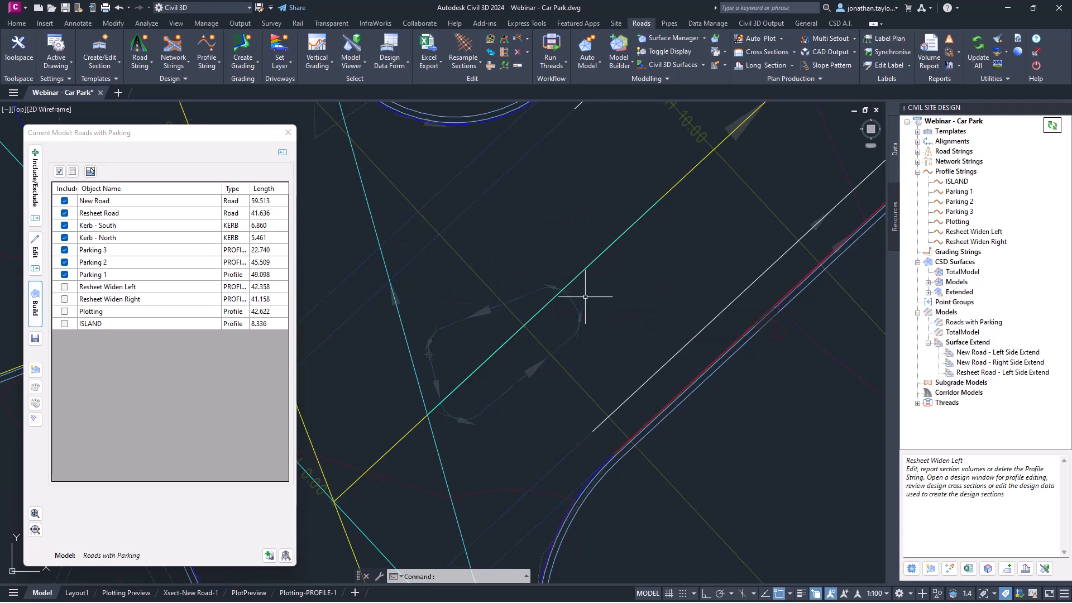
pyautogui.click(206, 66)
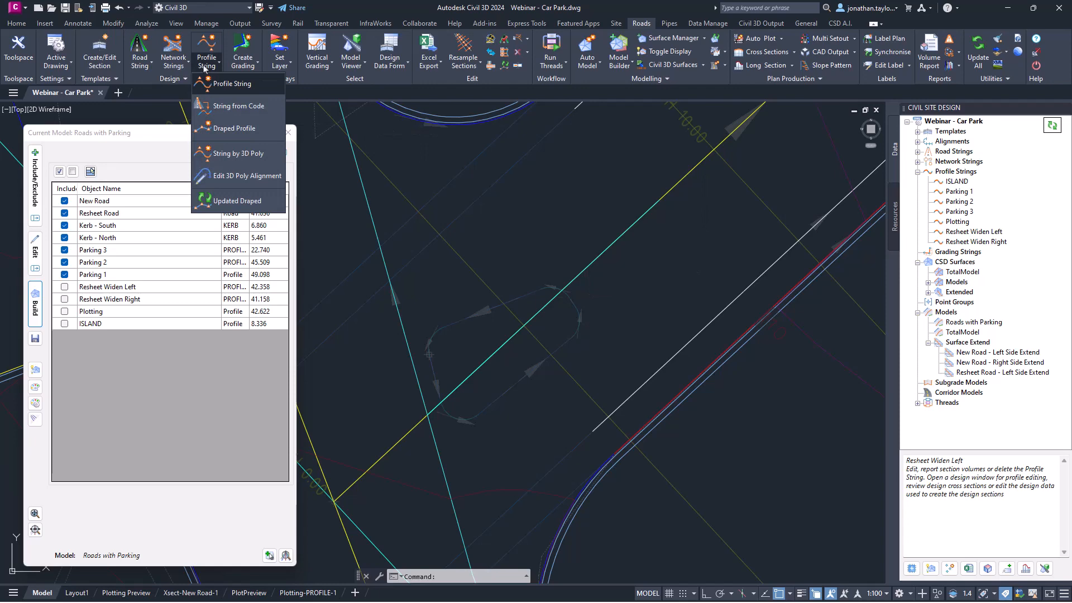
pyautogui.click(234, 128)
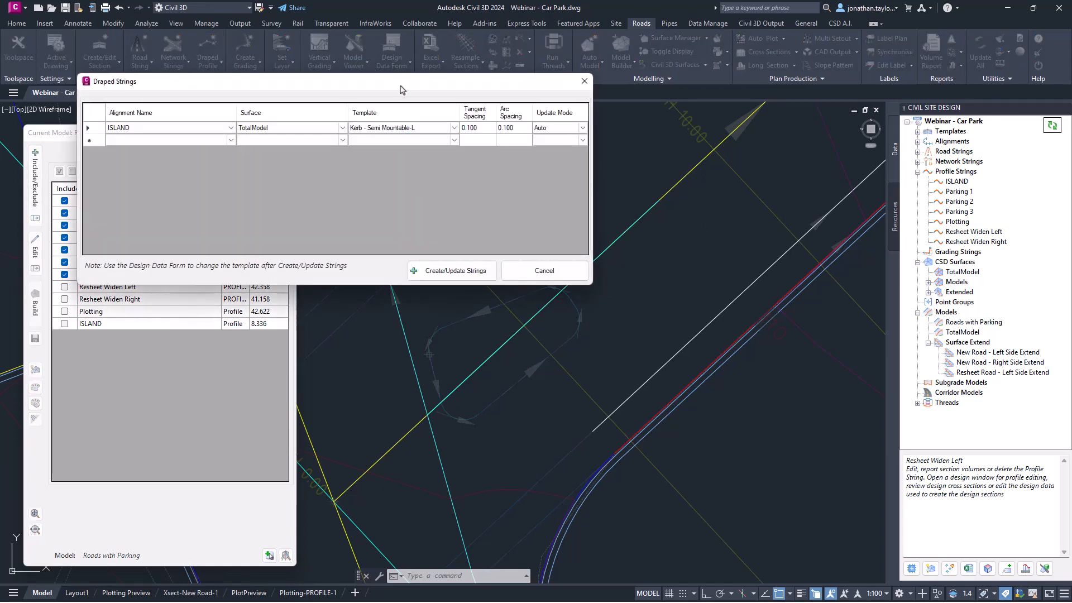
pyautogui.moveTo(401, 89); pyautogui.dragTo(490, 64)
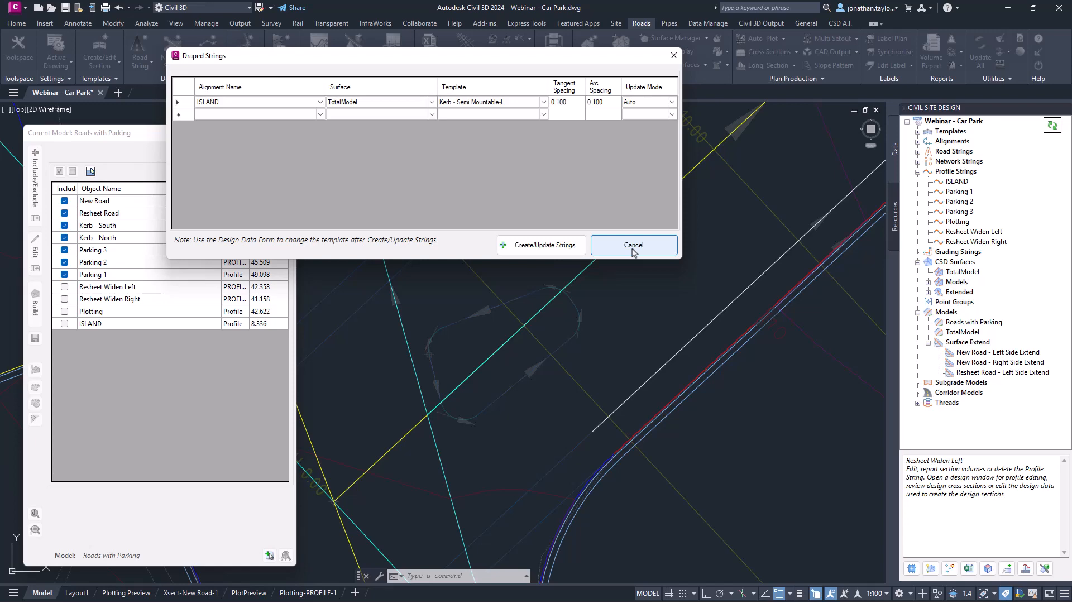
pyautogui.click(651, 246)
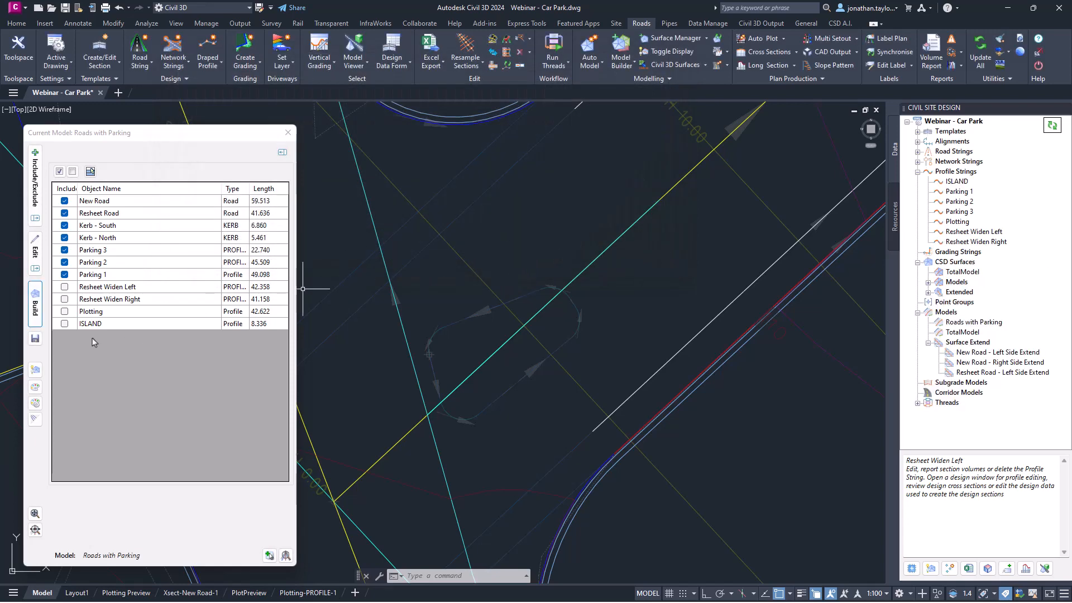
# Include the ISLAND string in the Roads with Parking model and rebuild it.
pyautogui.click(64, 324)
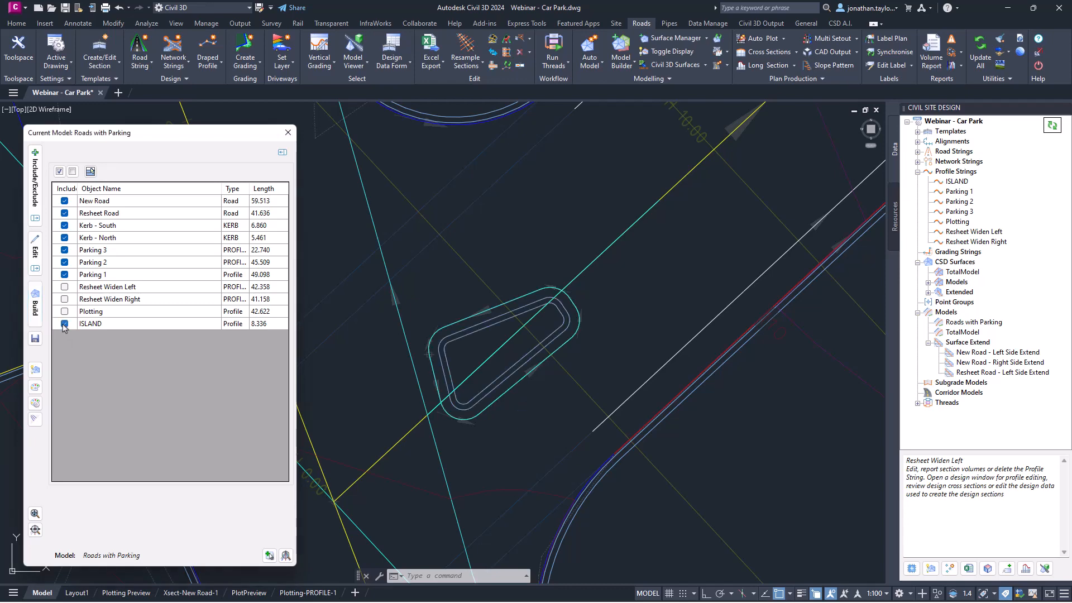
pyautogui.click(36, 303)
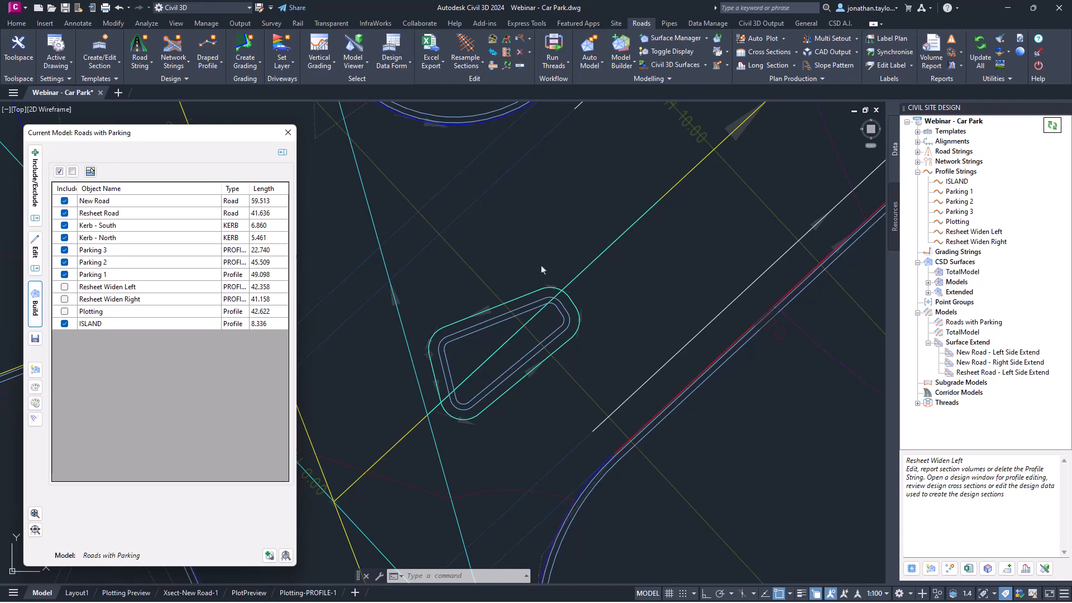
# Examine the kerbed traffic island and how it meets the surrounding road surface in the 3D Model Viewer from several angles.
pyautogui.click(1044, 569)
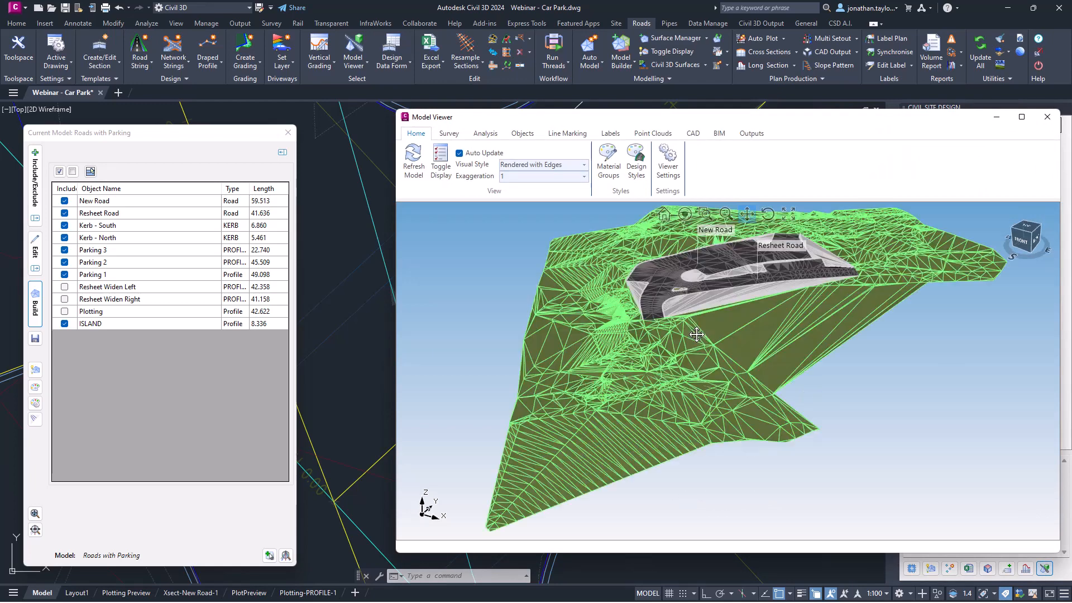
pyautogui.scroll(2, 676, 289)
pyautogui.scroll(5, 676, 290)
pyautogui.moveTo(677, 289); pyautogui.dragTo(703, 477)
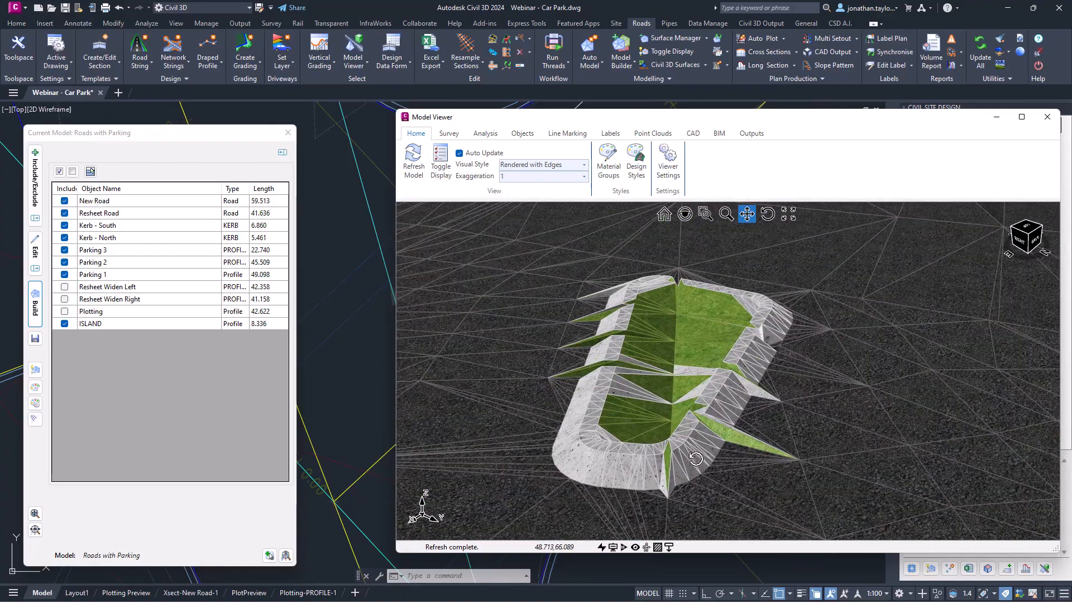
pyautogui.moveTo(702, 438); pyautogui.dragTo(705, 414)
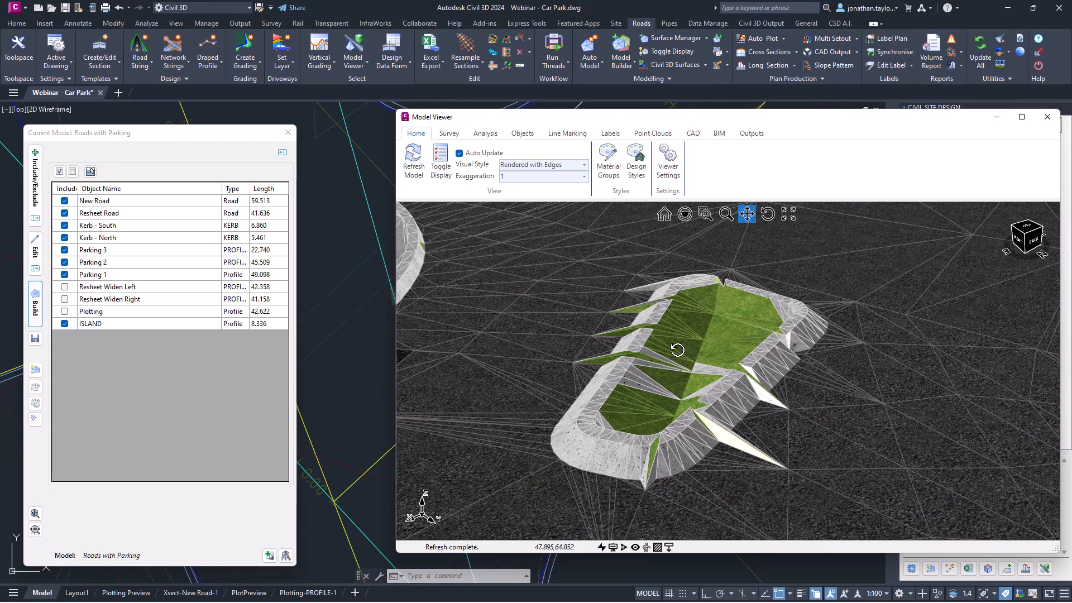
pyautogui.scroll(-5, 678, 348)
pyautogui.moveTo(678, 347); pyautogui.dragTo(708, 367)
pyautogui.scroll(5, 708, 366)
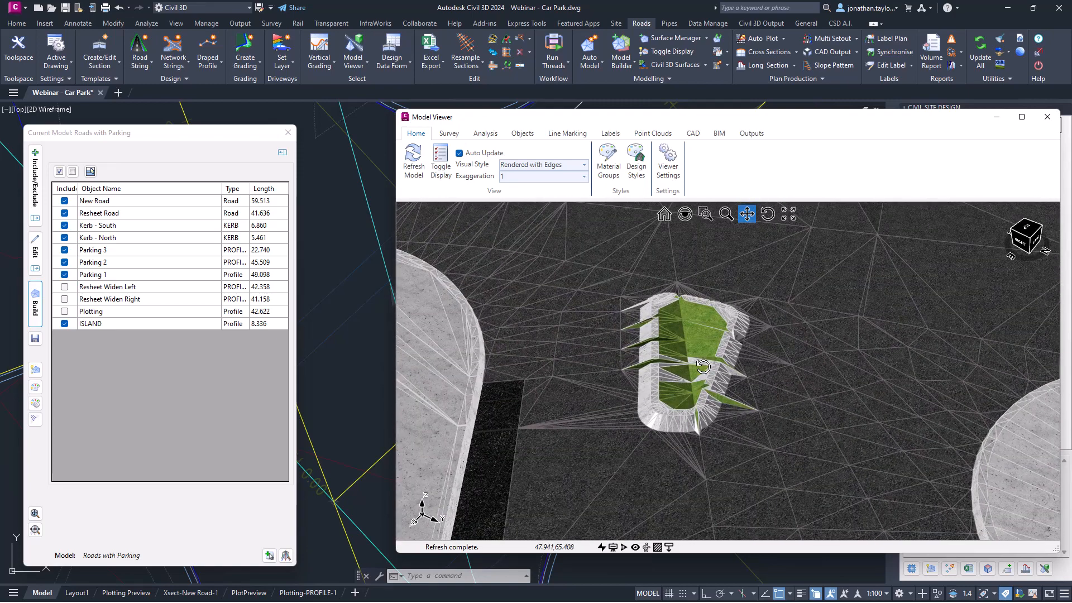
pyautogui.moveTo(721, 369); pyautogui.dragTo(800, 374)
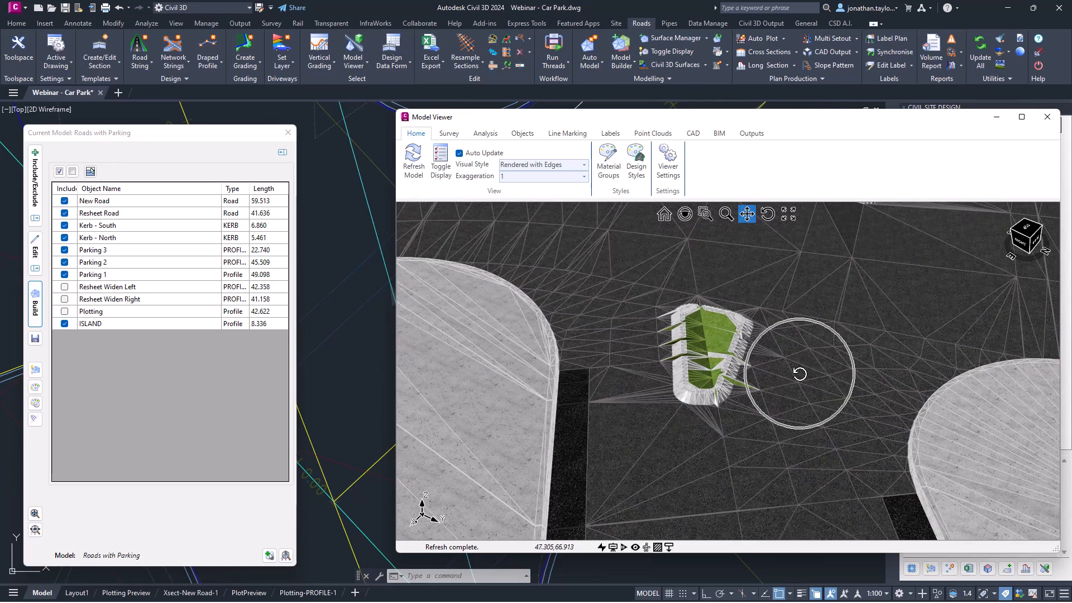
# Close the 3D model viewer, check the island strings in plan, and open the object editing tools for Resheet Road.
pyautogui.click(843, 404)
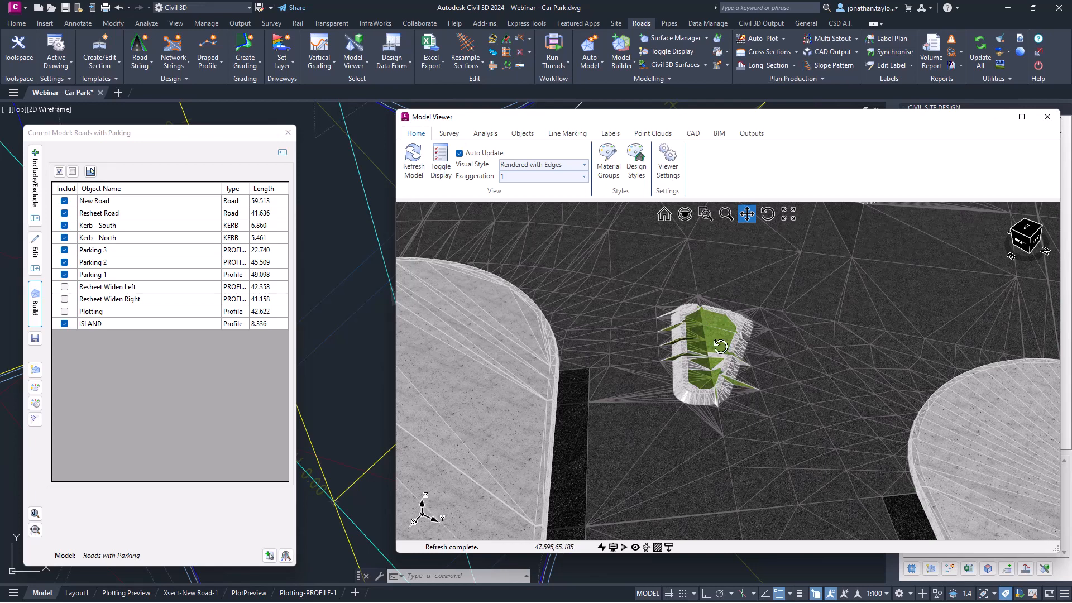
pyautogui.moveTo(720, 346)
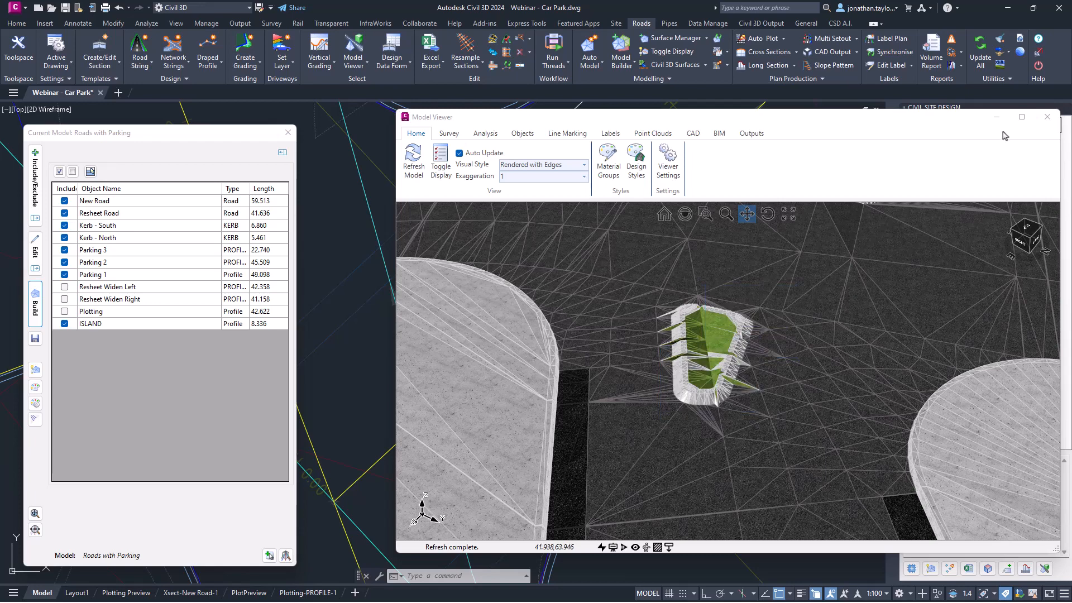
pyautogui.click(1047, 117)
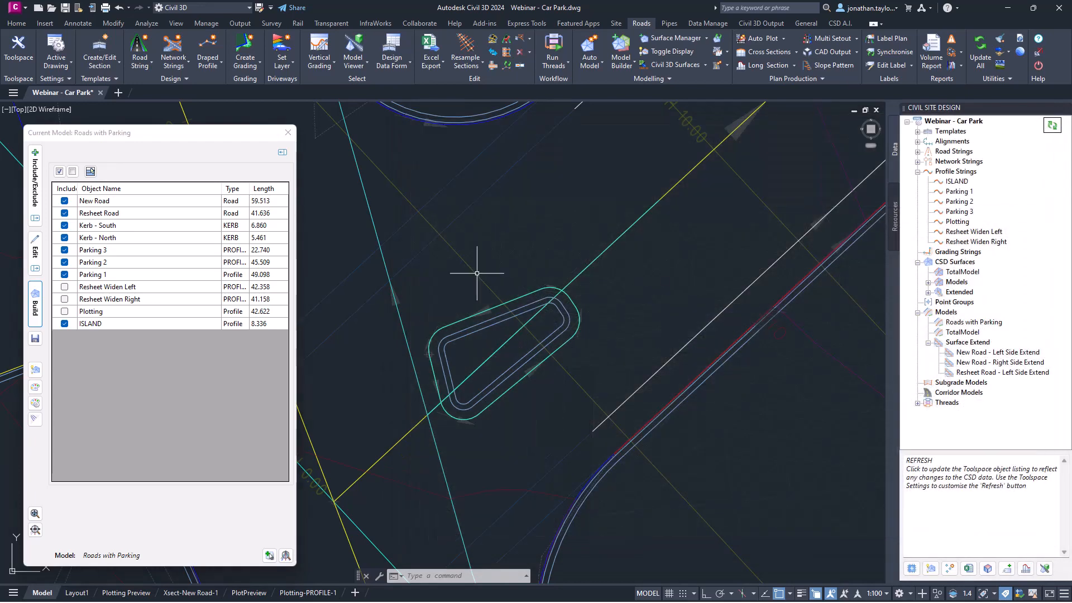
pyautogui.moveTo(463, 278)
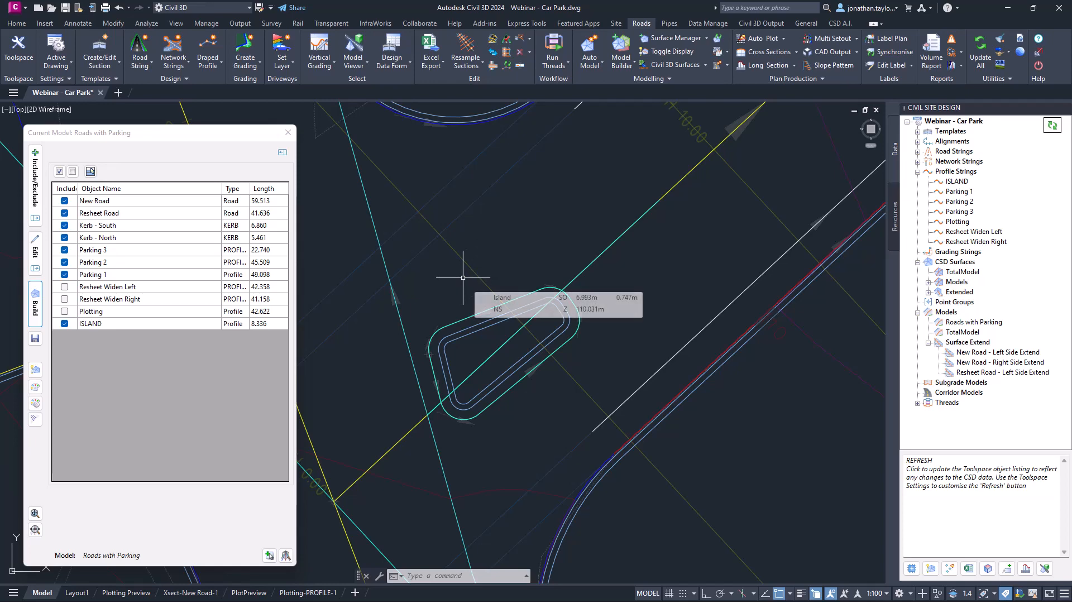
pyautogui.scroll(-3, 470, 265)
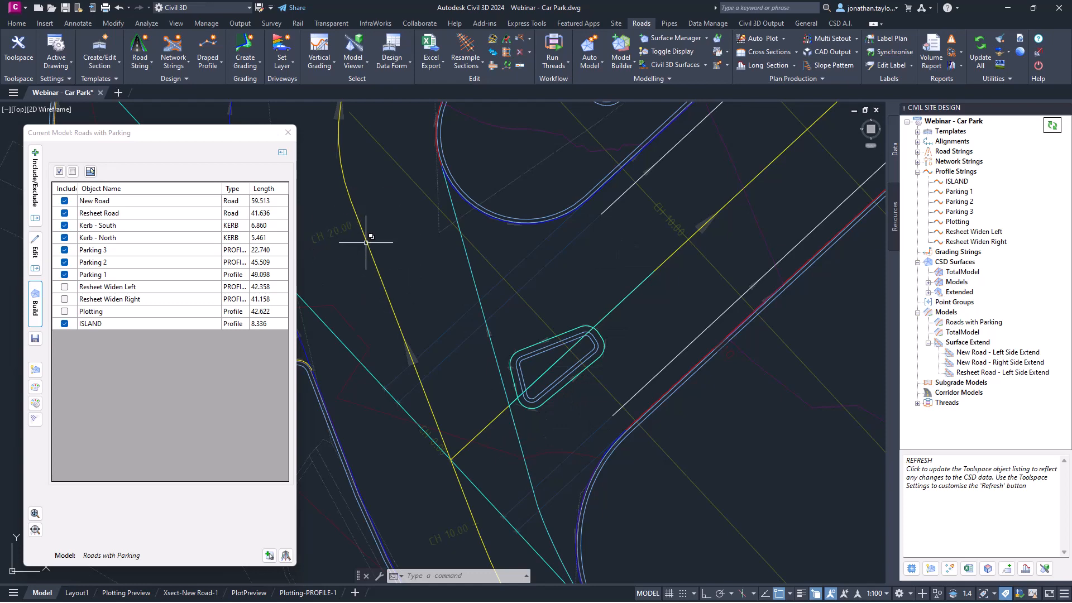
pyautogui.moveTo(367, 240)
pyautogui.scroll(2, 580, 375)
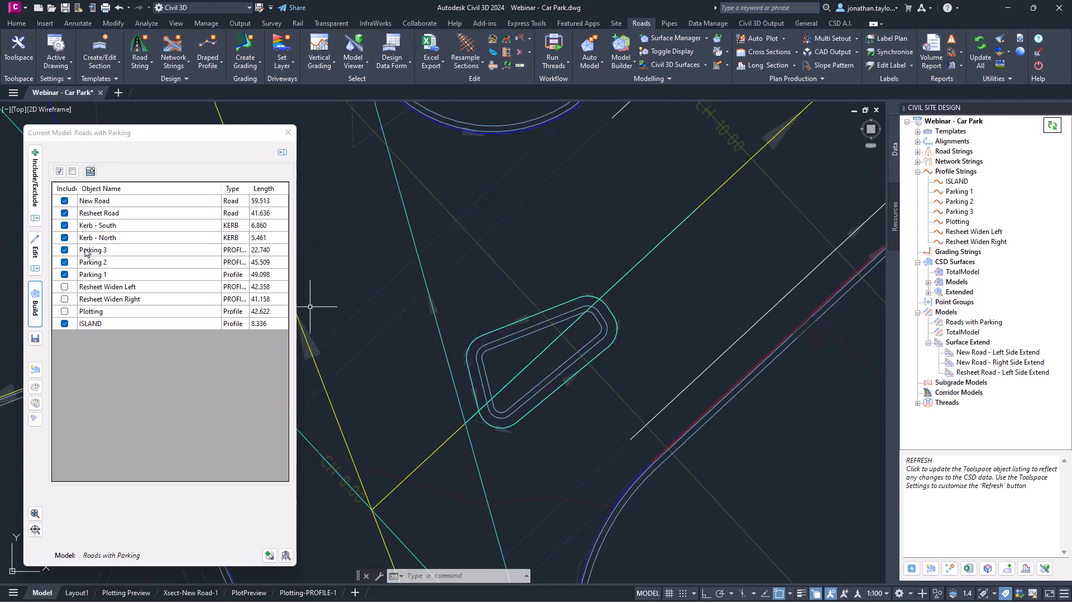
pyautogui.click(38, 262)
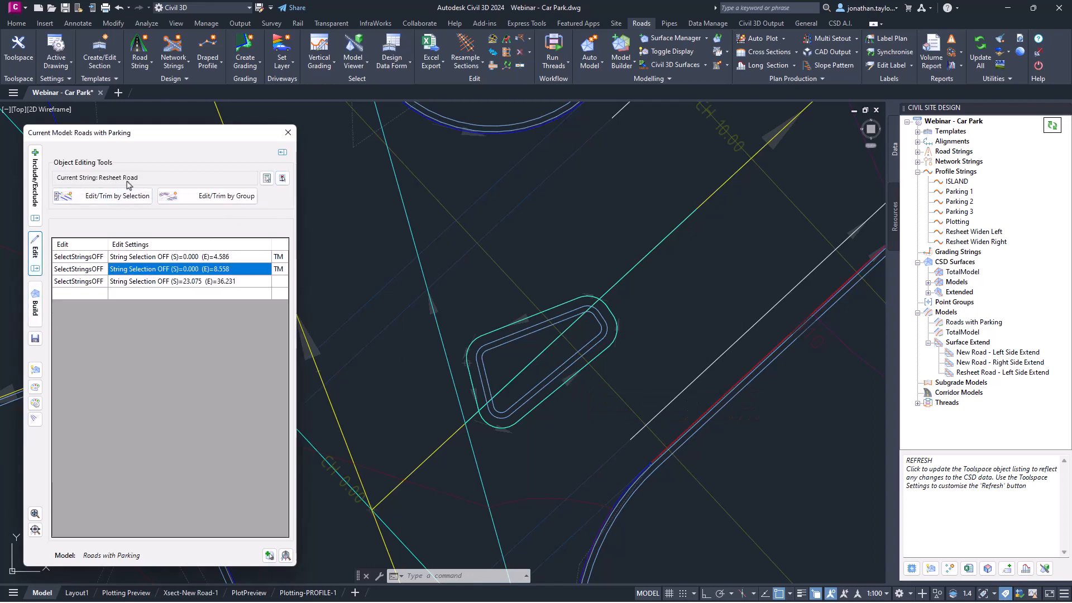
pyautogui.click(125, 200)
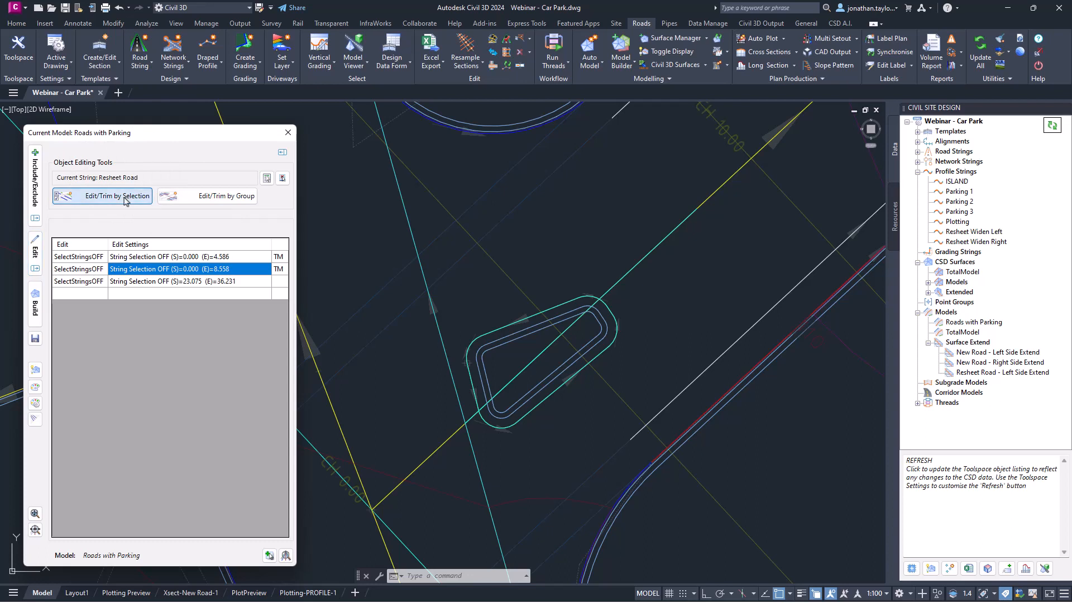
pyautogui.click(215, 196)
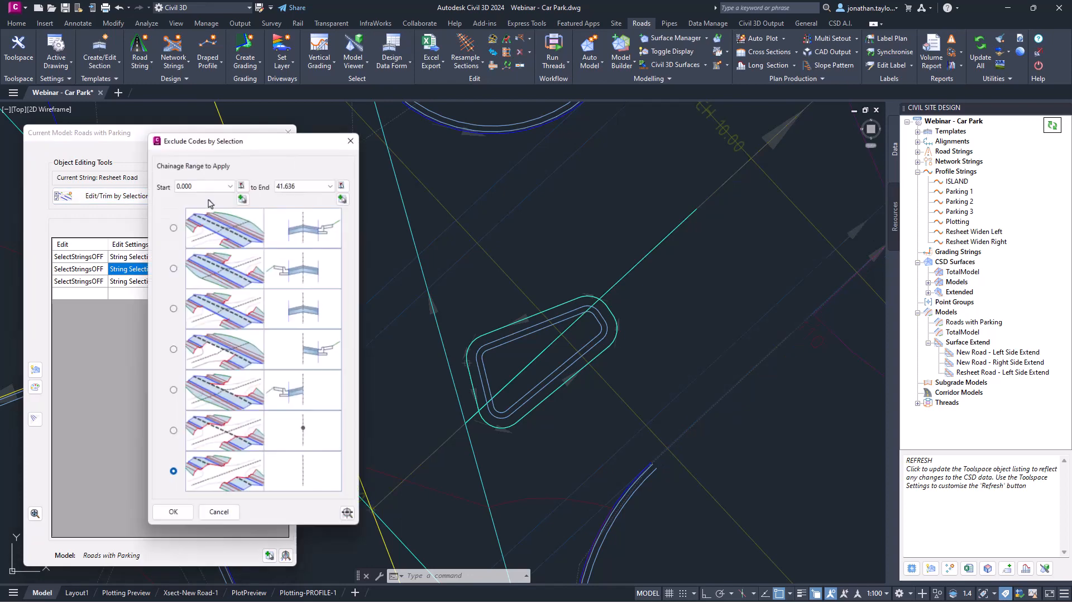
pyautogui.click(173, 474)
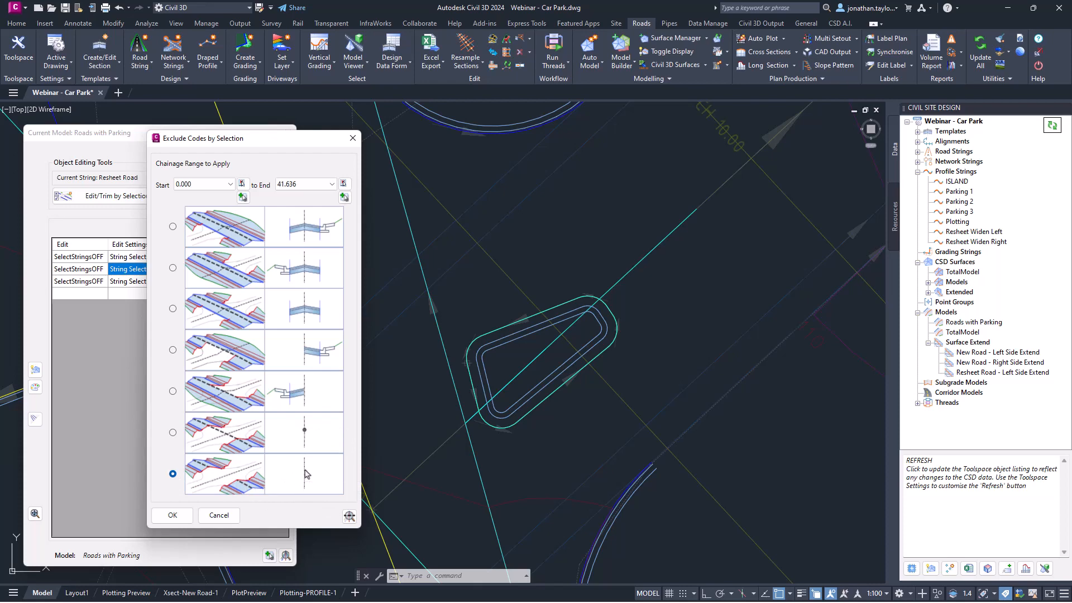
pyautogui.click(352, 138)
# Start a selection-based code edit on Resheet Road and set the C.L. code to Exclude.
pyautogui.click(125, 197)
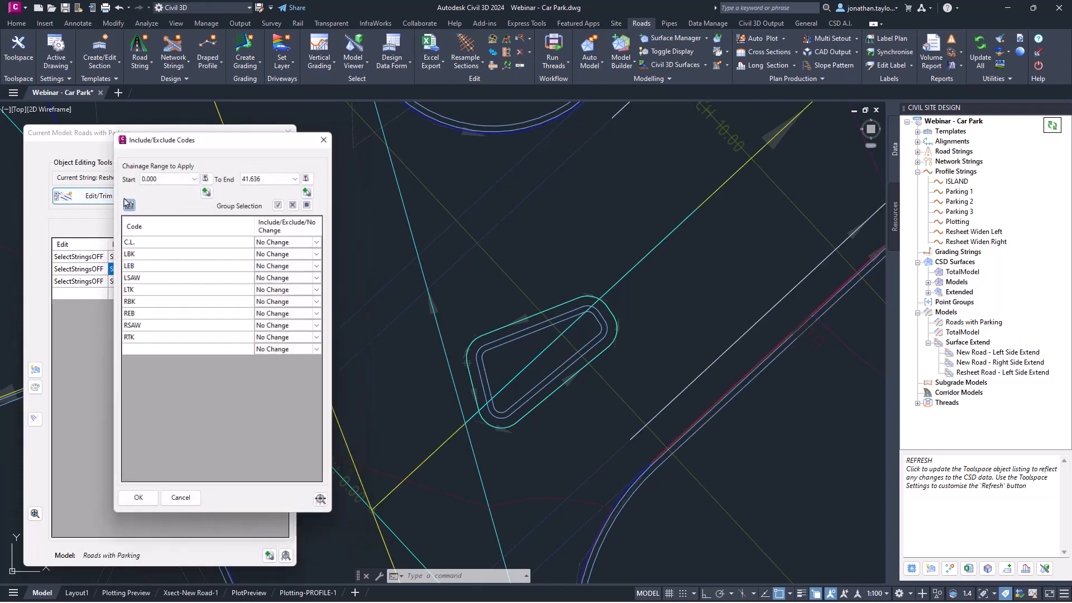
pyautogui.click(321, 241)
pyautogui.click(285, 260)
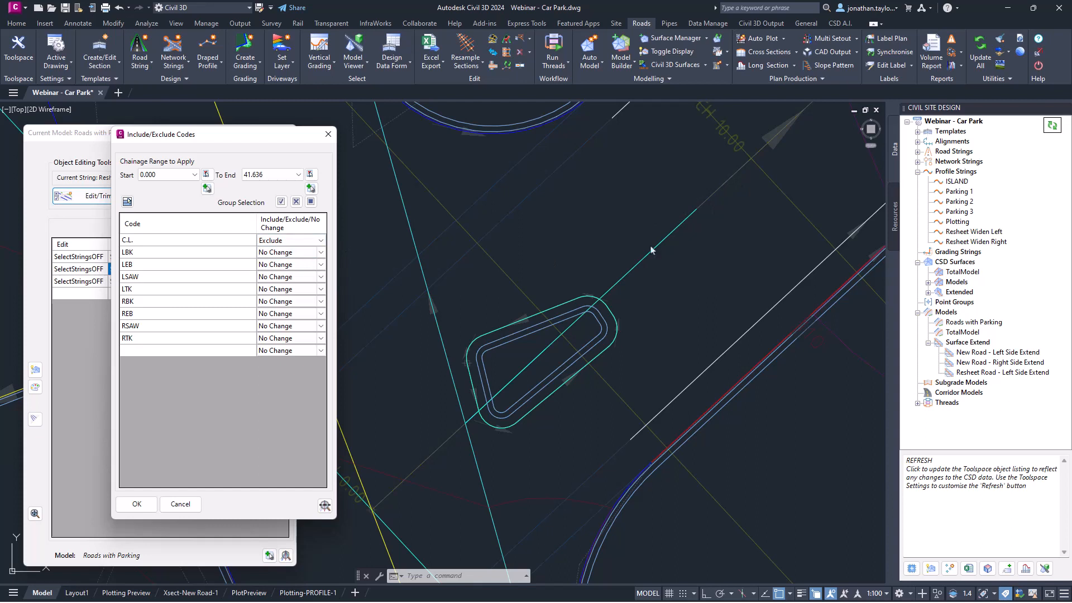
# With object snap off, pick chainage 2.788 where the Resheet Road centreline enters the island, and use it as the exclusion's start.
pyautogui.click(478, 415)
pyautogui.click(603, 296)
pyautogui.click(207, 188)
pyautogui.click(673, 343)
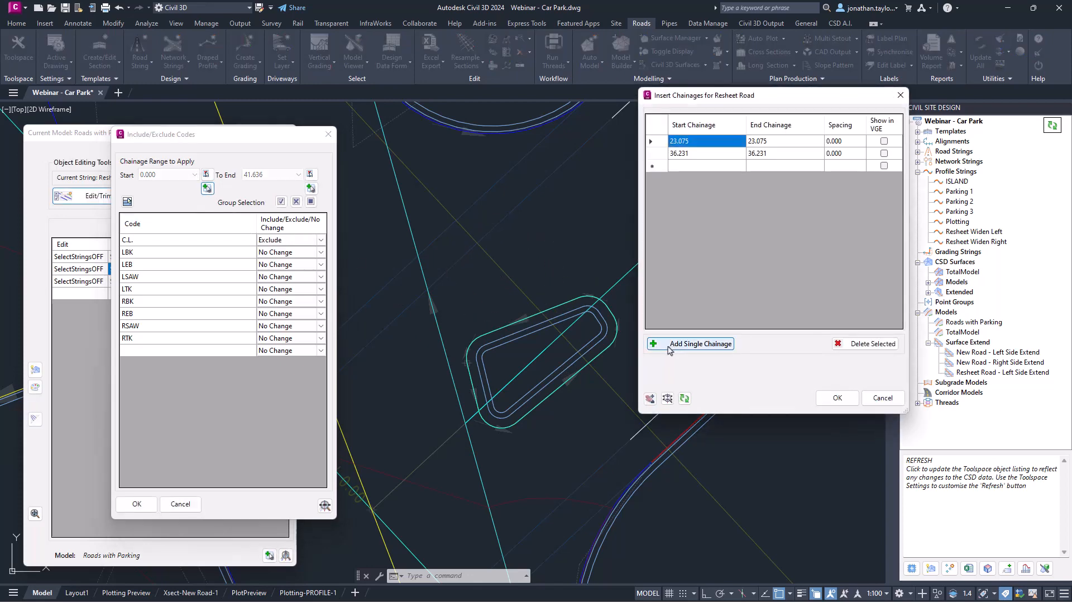
pyautogui.scroll(5, 478, 418)
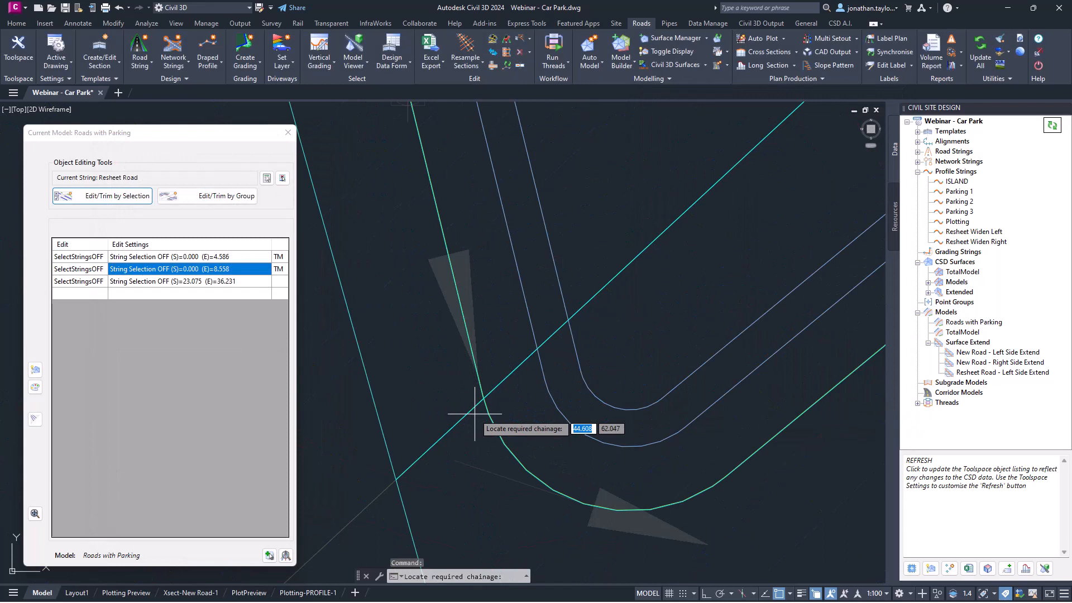
pyautogui.press('F3')
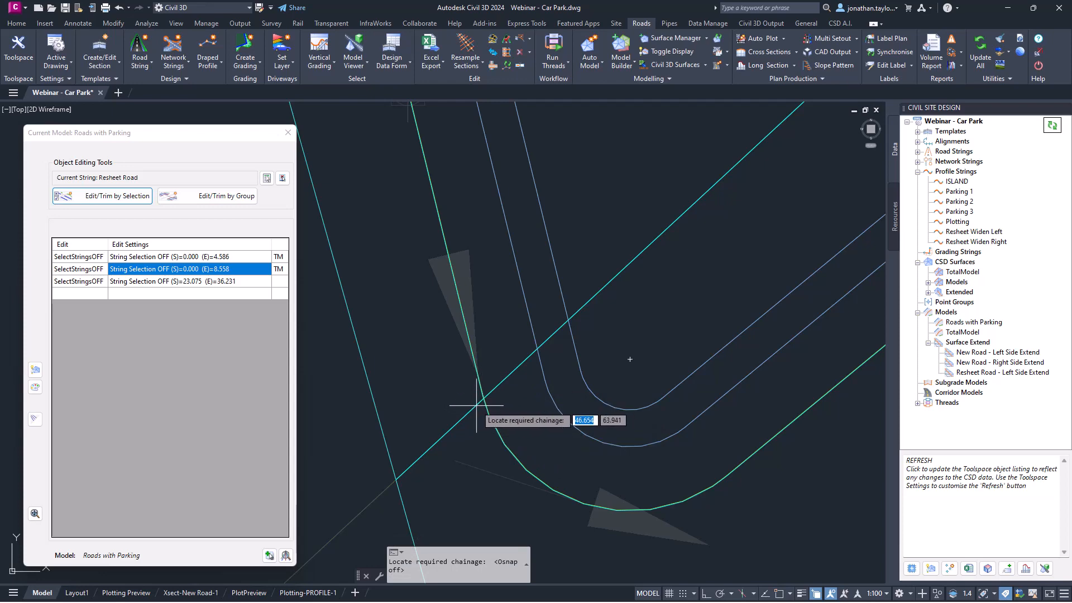
pyautogui.click(477, 406)
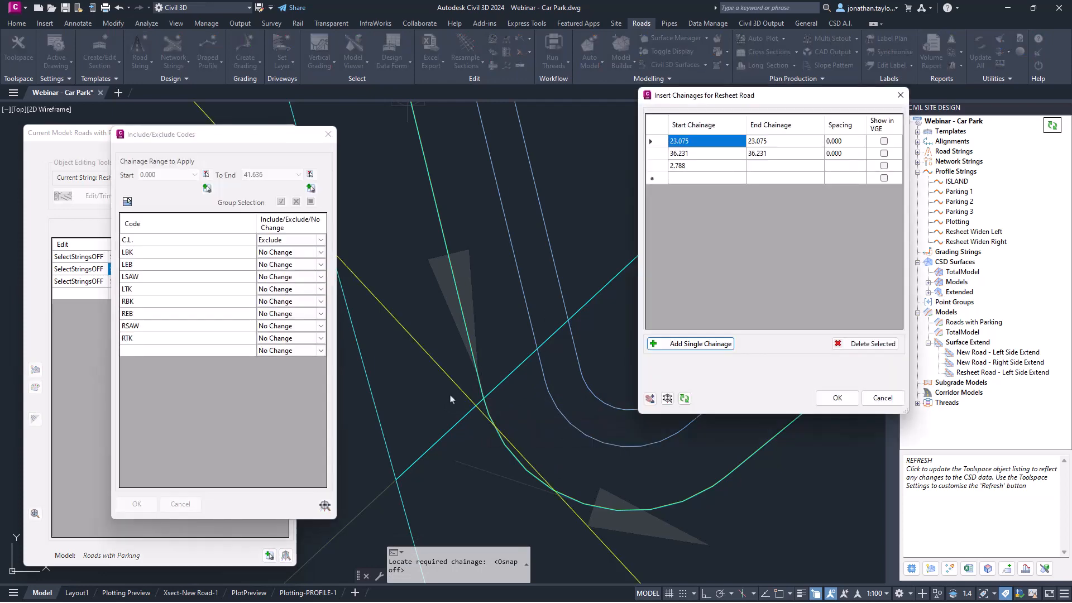
pyautogui.click(680, 166)
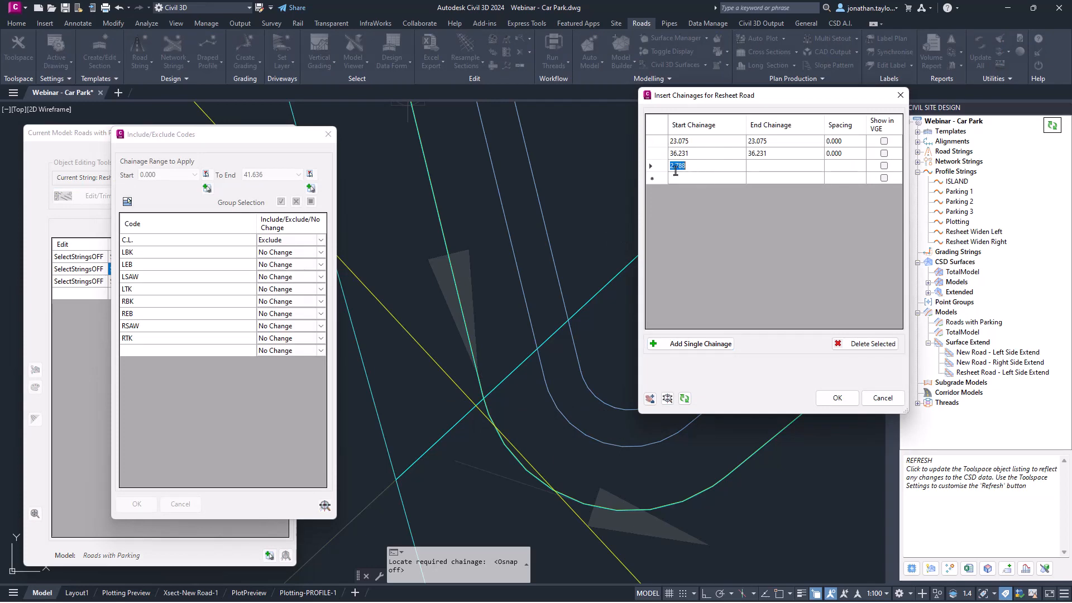
pyautogui.click(837, 398)
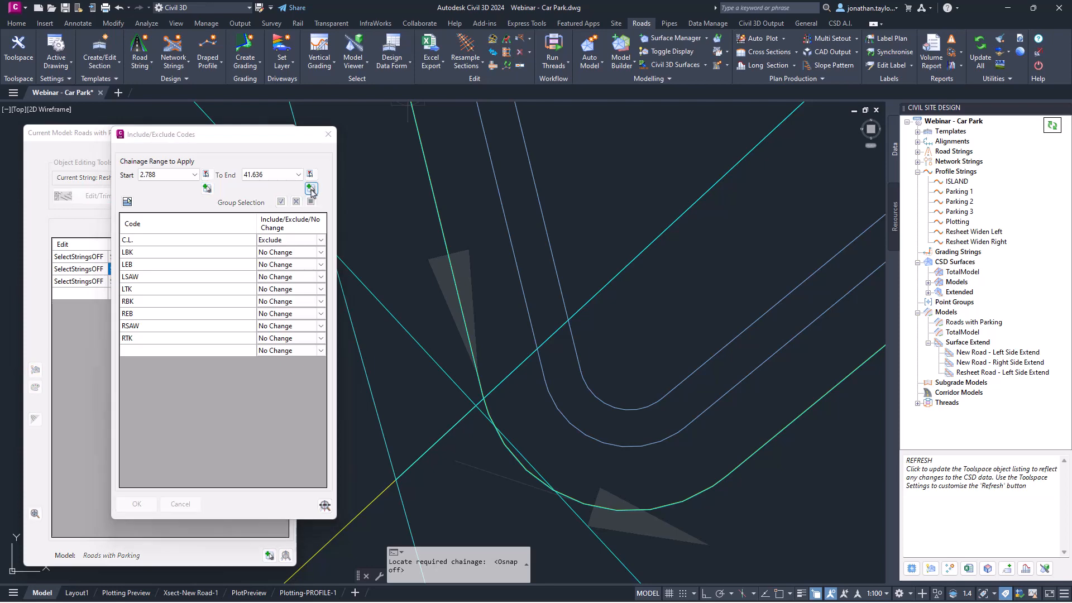
# Pick chainage 6.029 where the centreline leaves the island's far end as the exclusion's end, and apply the edit.
pyautogui.click(311, 190)
pyautogui.click(694, 342)
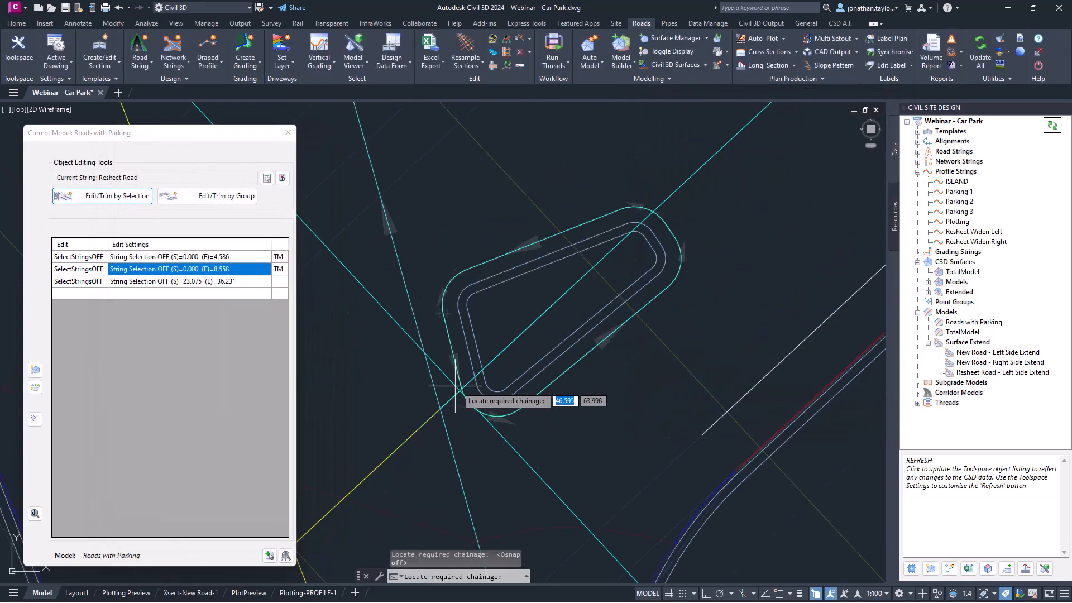
pyautogui.scroll(5, 638, 232)
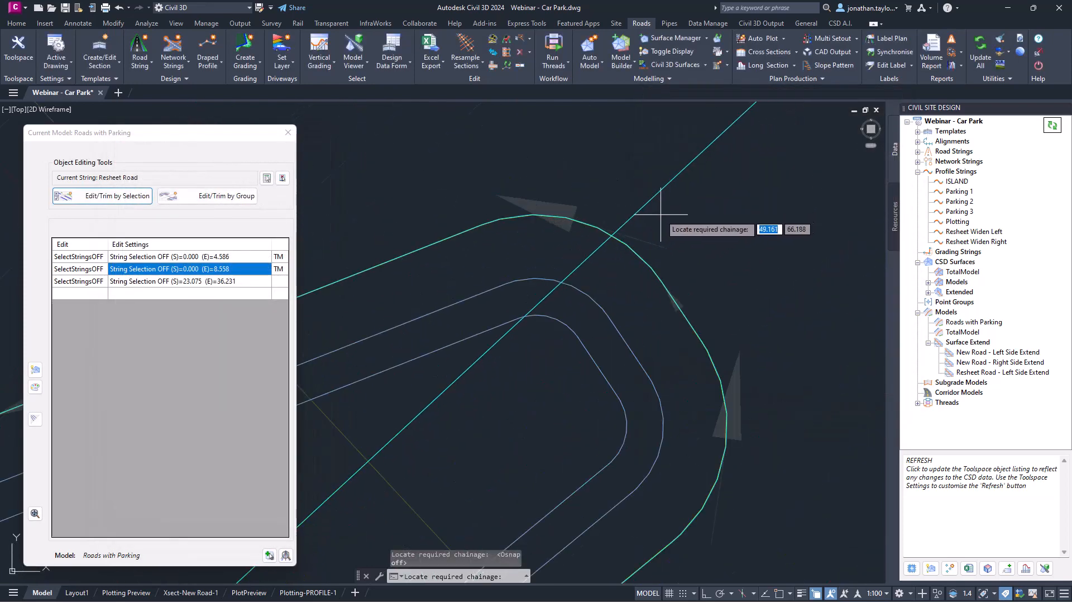
pyautogui.click(621, 227)
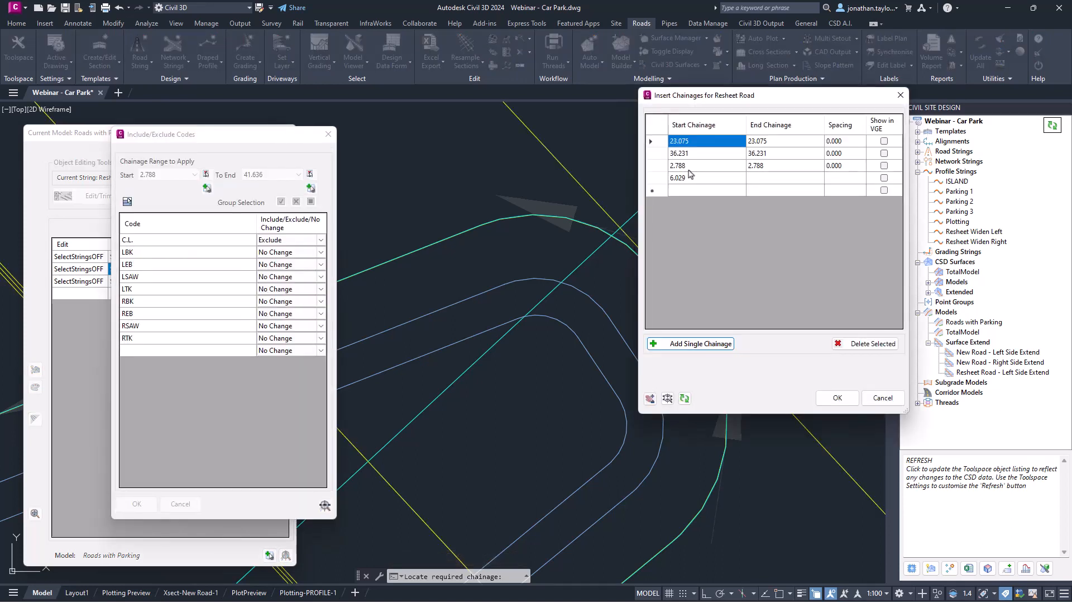
pyautogui.click(837, 397)
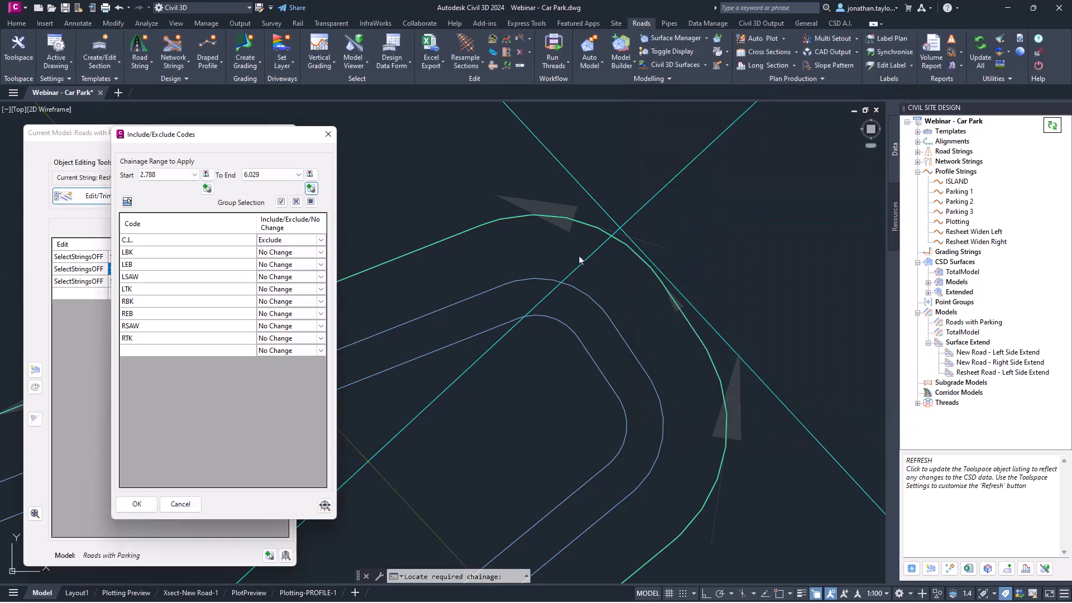
pyautogui.scroll(-2, 614, 263)
pyautogui.scroll(-2, 587, 297)
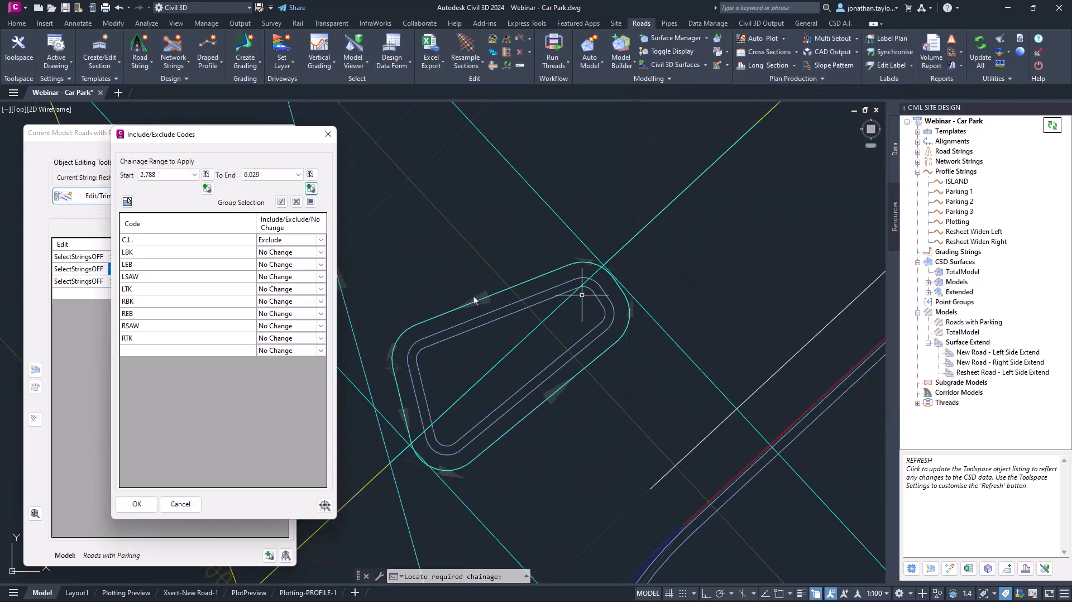
pyautogui.click(139, 507)
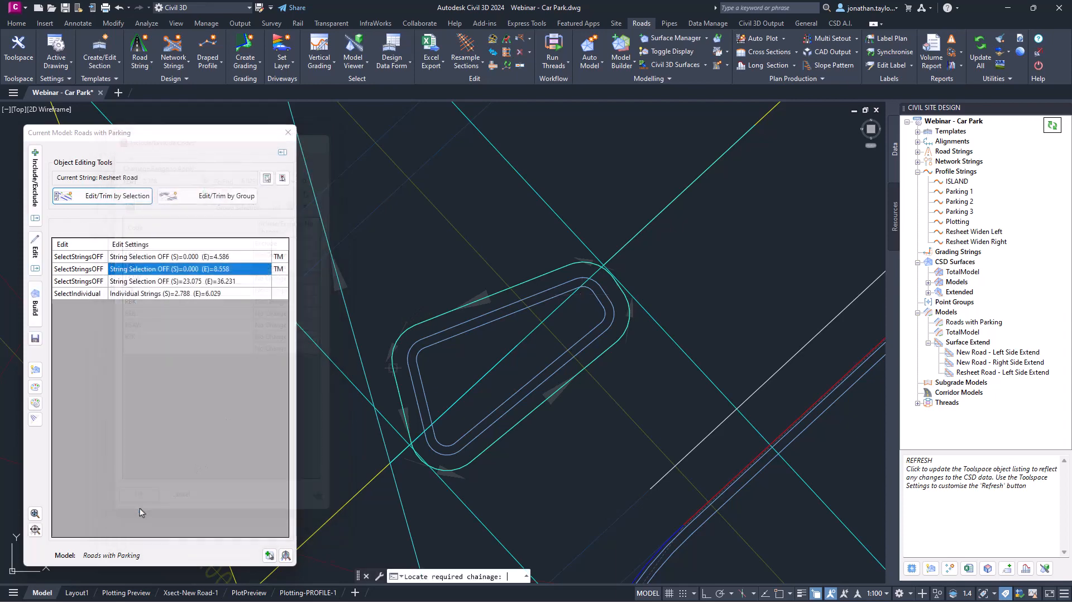
# Rebuild the Roads with Parking model, inspect the island's surface in the 3D model viewer, and close the viewer.
pyautogui.click(34, 304)
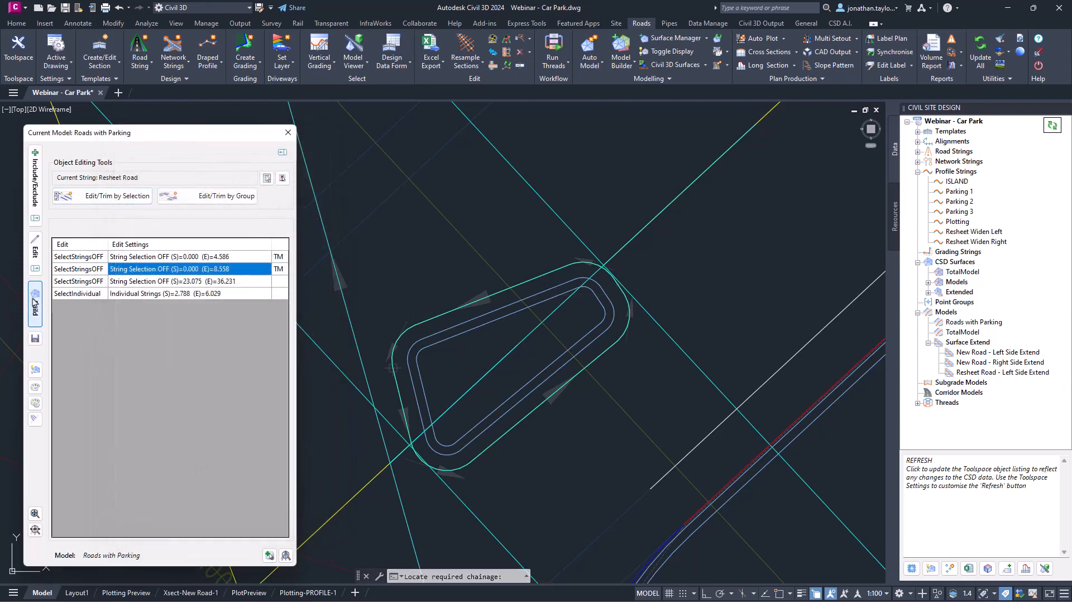
pyautogui.click(1045, 569)
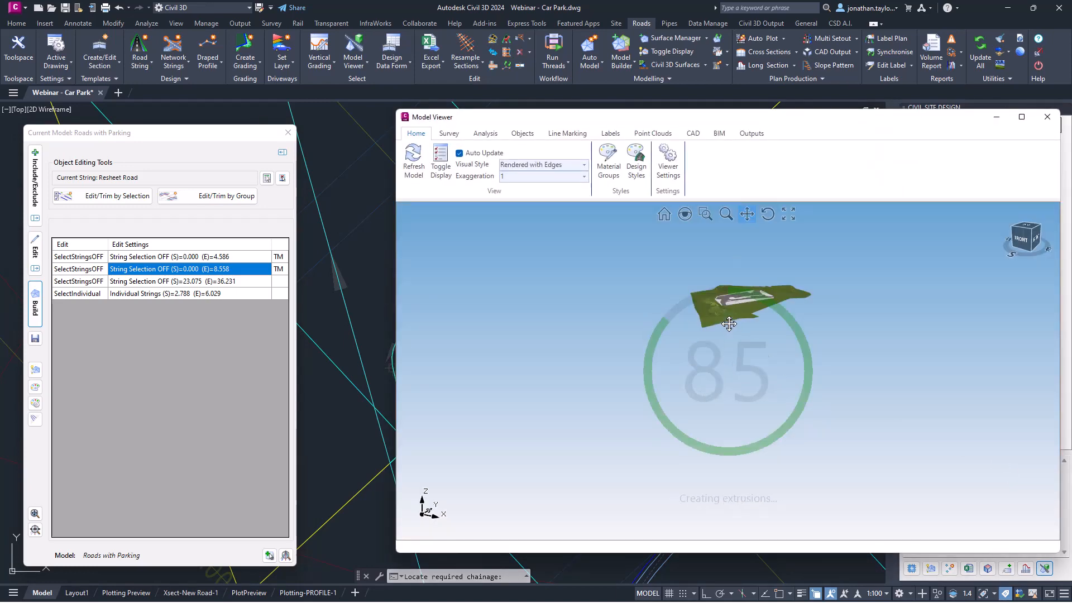
pyautogui.scroll(6, 730, 302)
pyautogui.moveTo(730, 302); pyautogui.dragTo(646, 389)
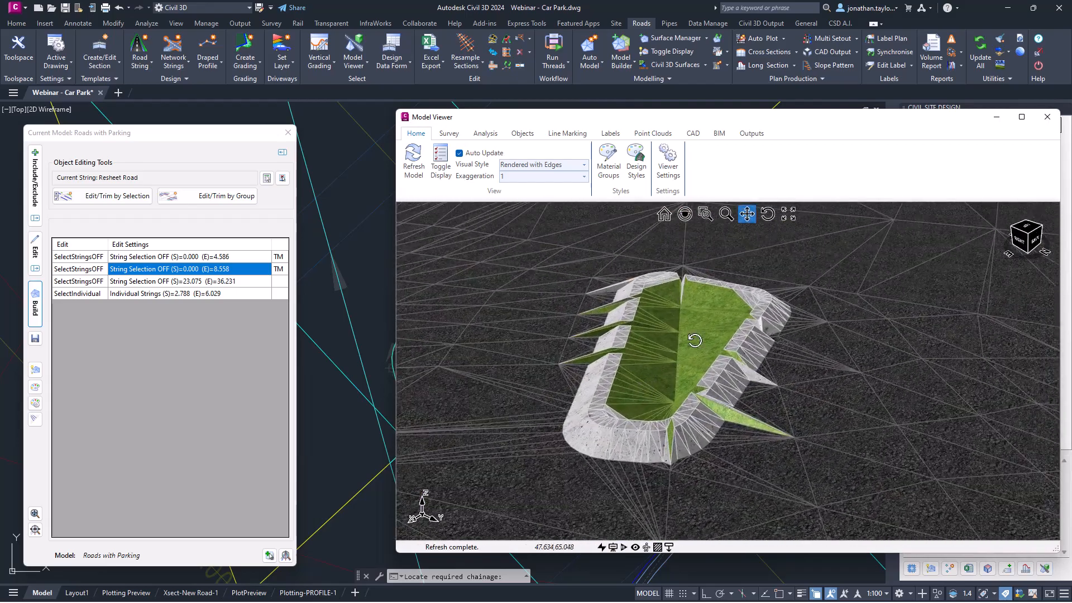
pyautogui.scroll(-4, 694, 340)
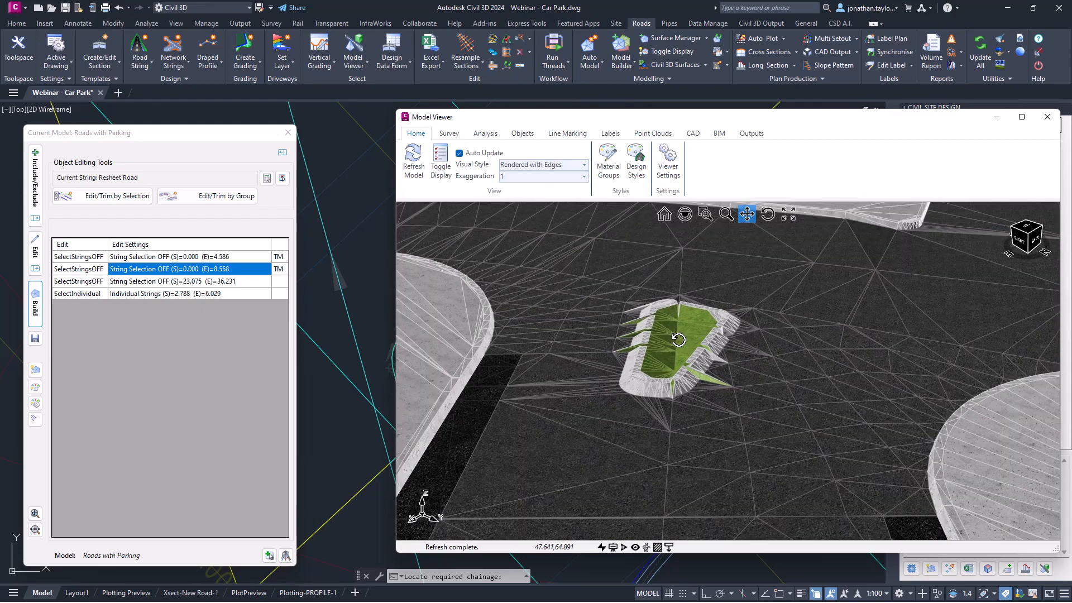
pyautogui.moveTo(679, 340)
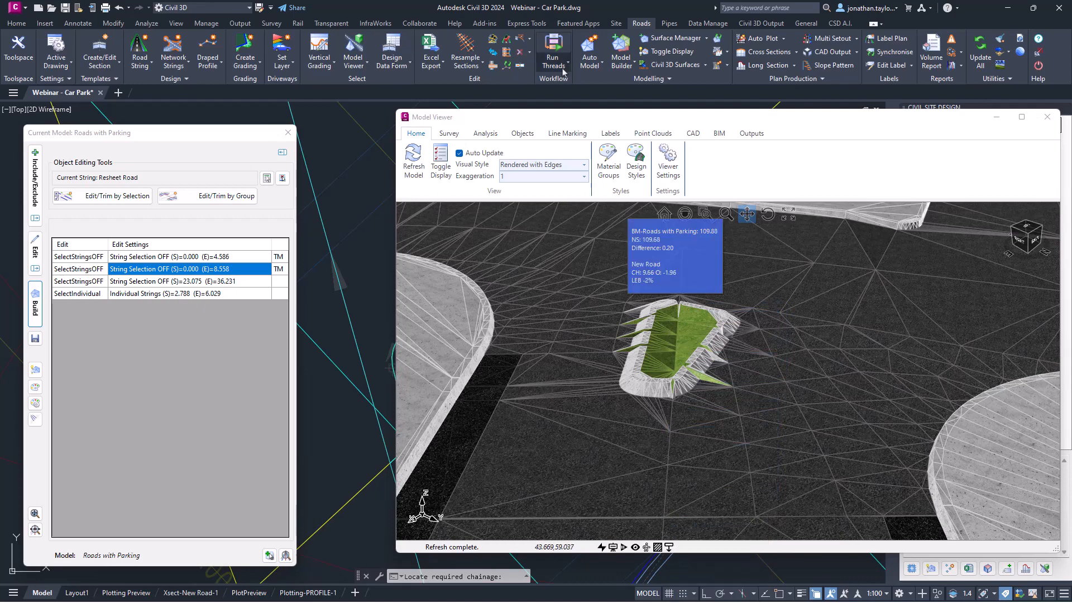
pyautogui.moveTo(562, 120)
pyautogui.mouseDown()
pyautogui.moveTo(634, 532)
pyautogui.moveTo(634, 477)
pyautogui.moveTo(517, 195)
pyautogui.moveTo(493, 69)
pyautogui.moveTo(512, 112)
pyautogui.mouseUp()
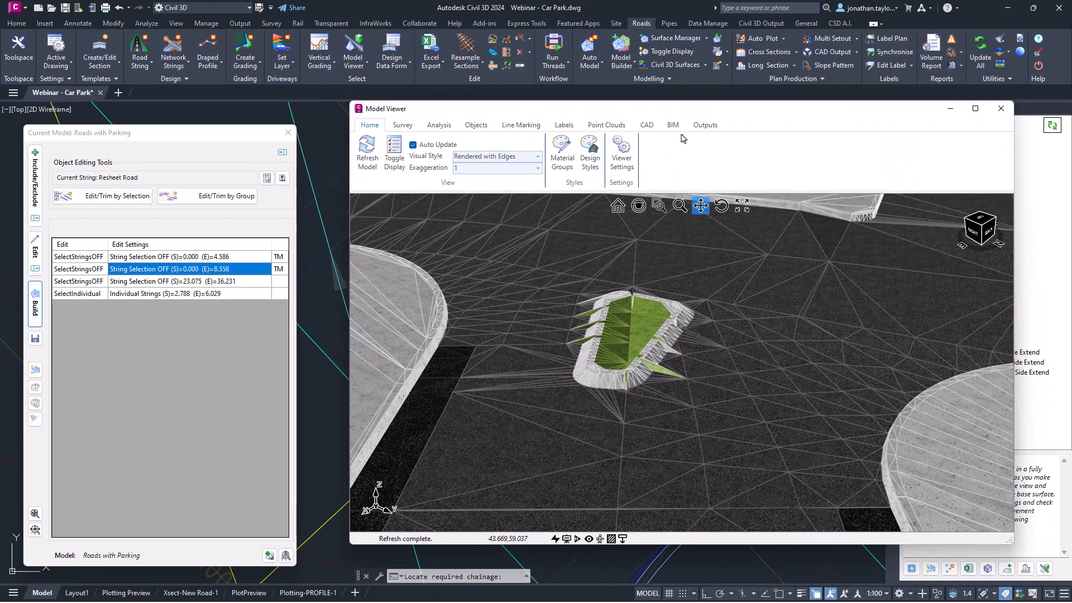
pyautogui.click(1002, 109)
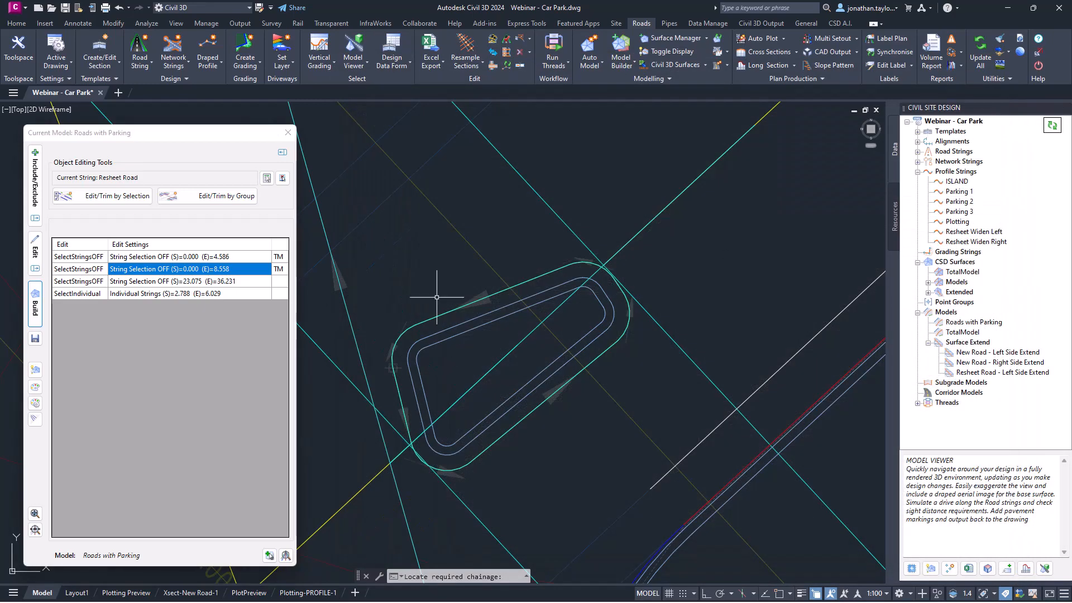
# Make Kerb - North the current string and exclude its RDUM code from chainage 0.000 to 5.461 by selection.
pyautogui.scroll(-5, 426, 270)
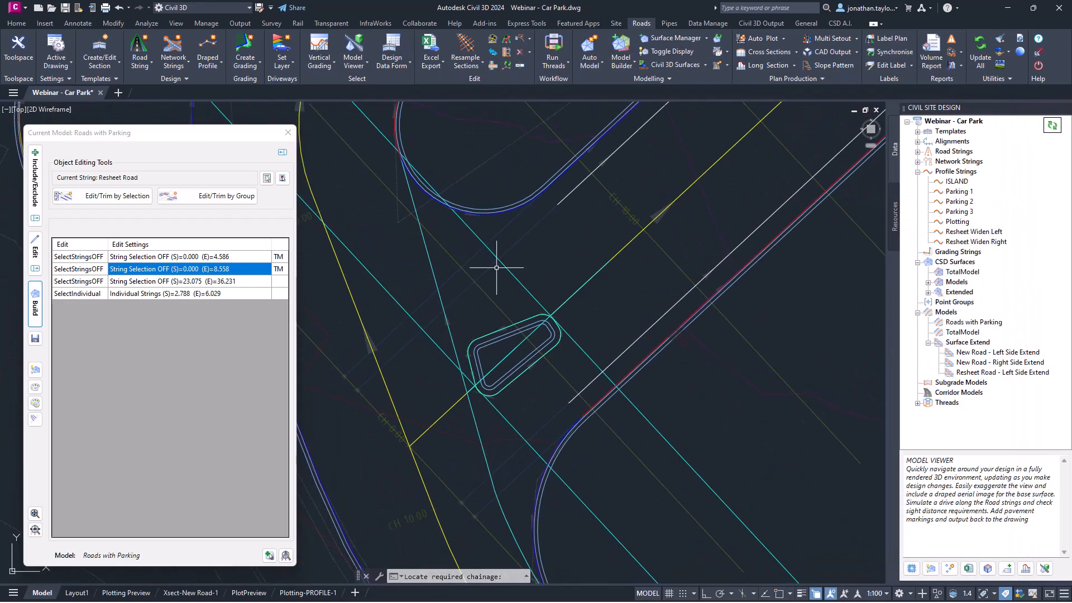
pyautogui.click(267, 179)
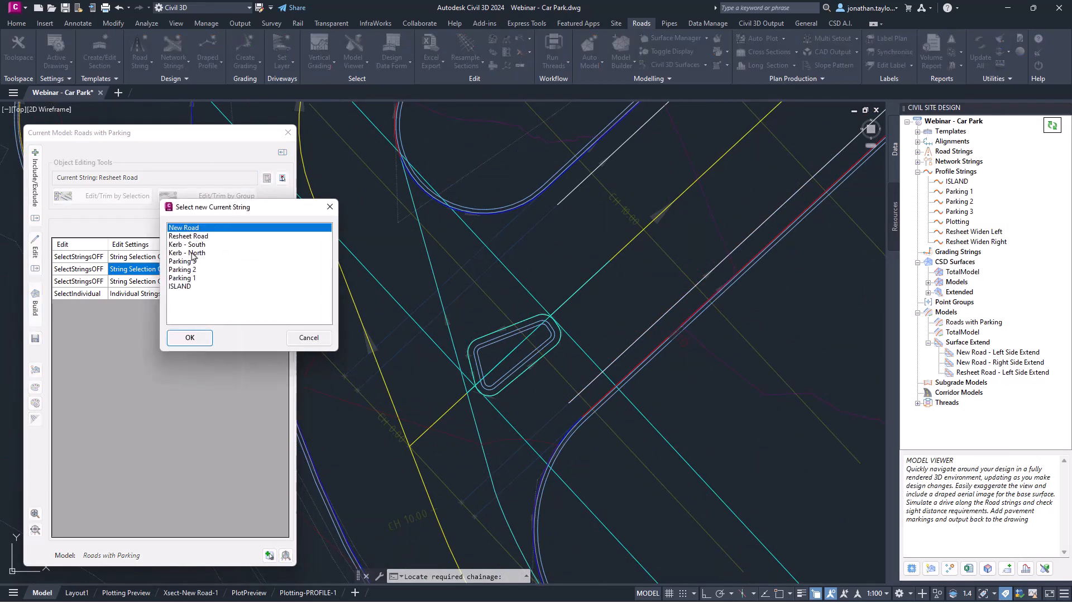
pyautogui.click(194, 253)
pyautogui.click(189, 337)
pyautogui.click(114, 196)
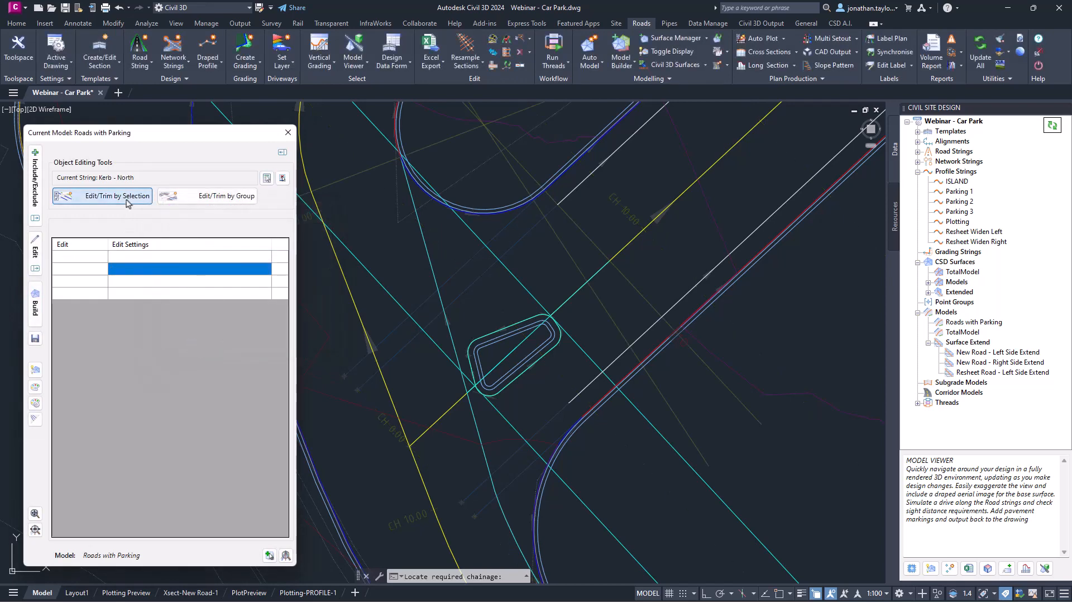
pyautogui.click(317, 278)
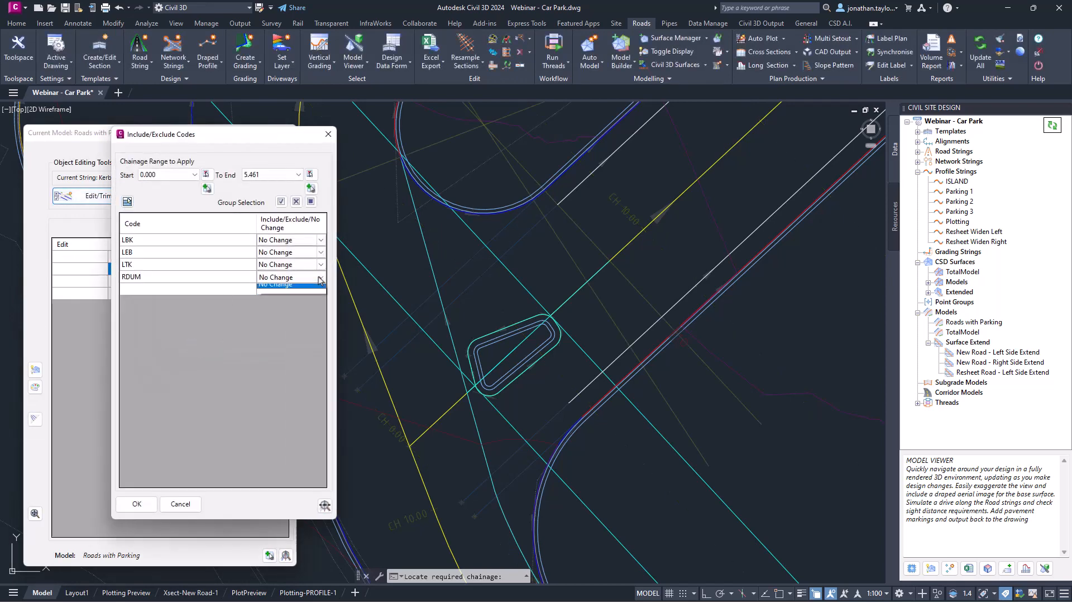
pyautogui.click(282, 301)
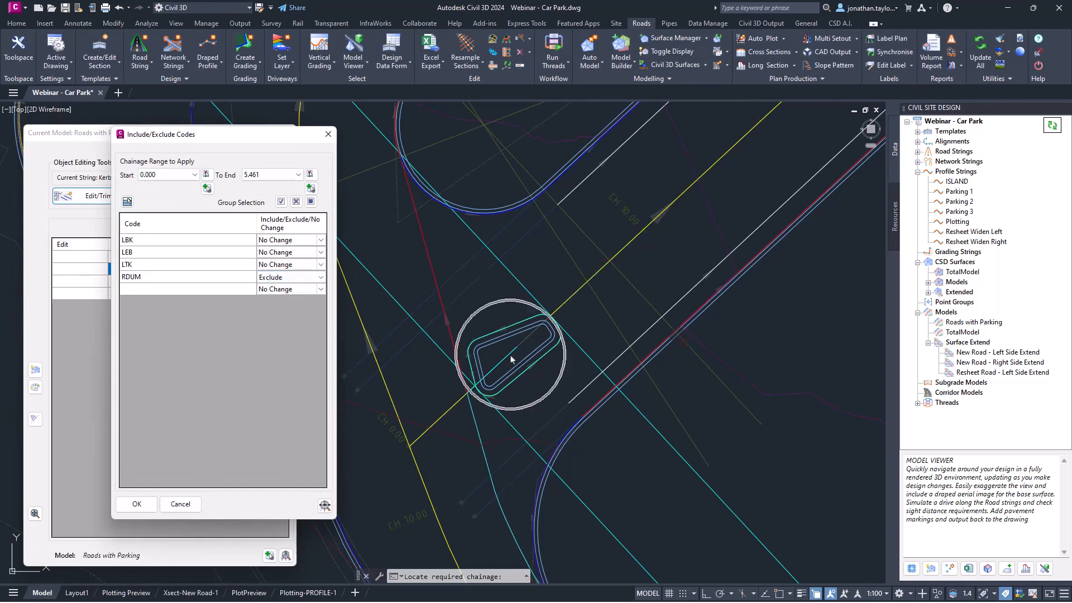
pyautogui.click(137, 504)
# Switch the current string to Kerb - South and exclude its RDUM code from chainage 0.000 to 6.860 by selection.
pyautogui.click(267, 177)
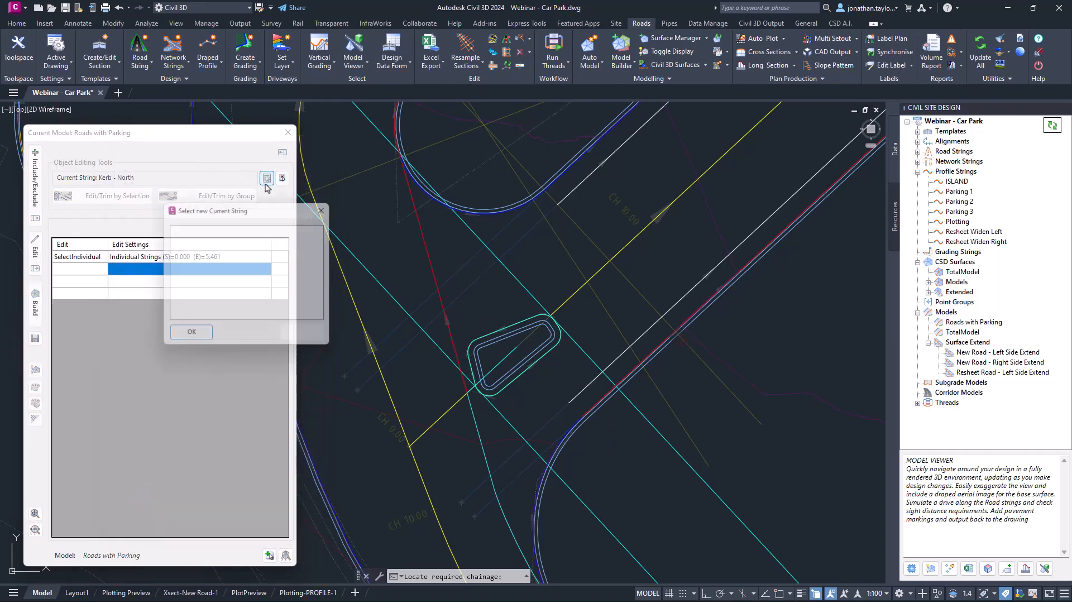
pyautogui.click(194, 252)
pyautogui.click(193, 244)
pyautogui.click(198, 338)
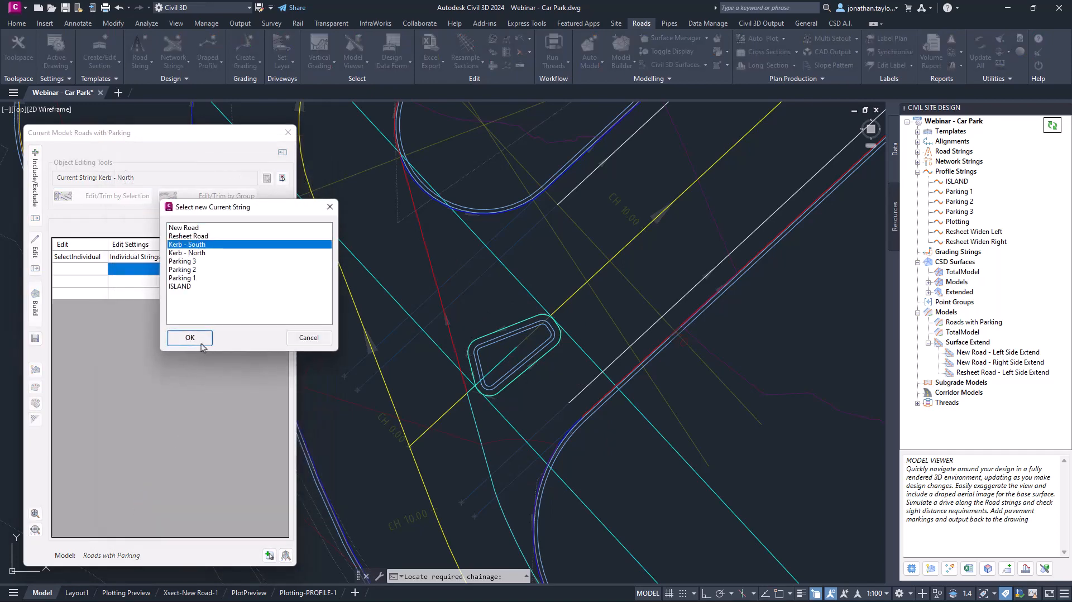
pyautogui.click(140, 197)
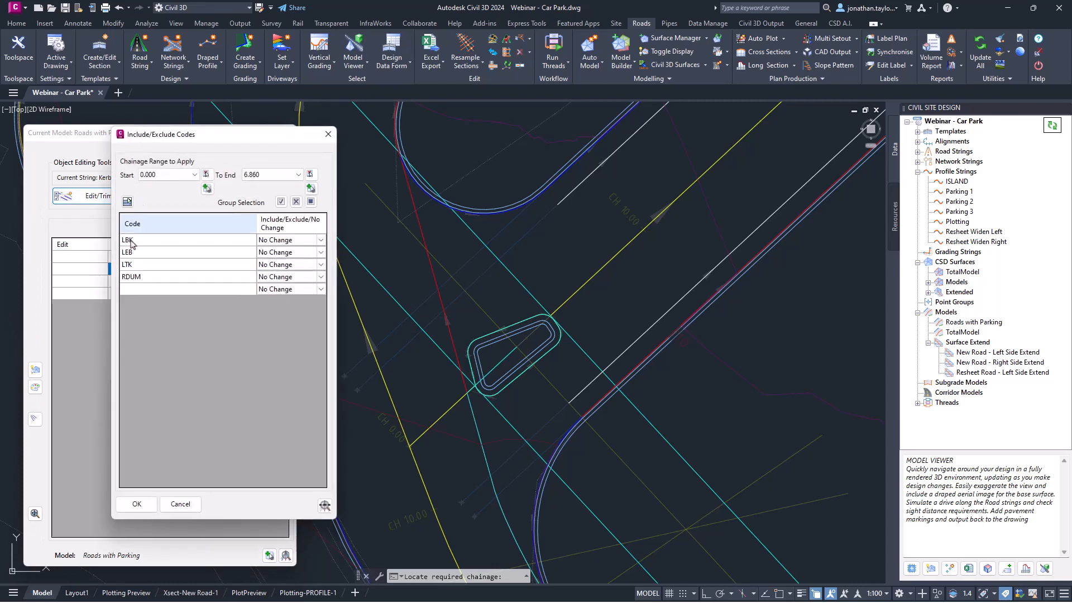
pyautogui.click(319, 279)
pyautogui.click(271, 297)
pyautogui.click(137, 504)
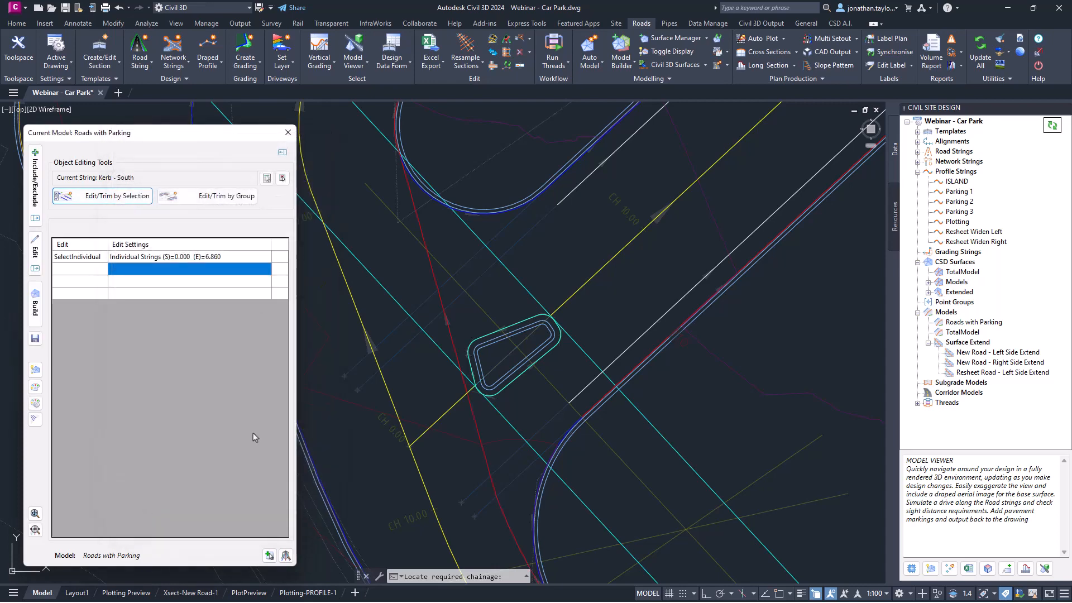
# Rebuild the model with the kerb exclusions and check the triangulation around the island in the 3D model viewer.
pyautogui.click(35, 307)
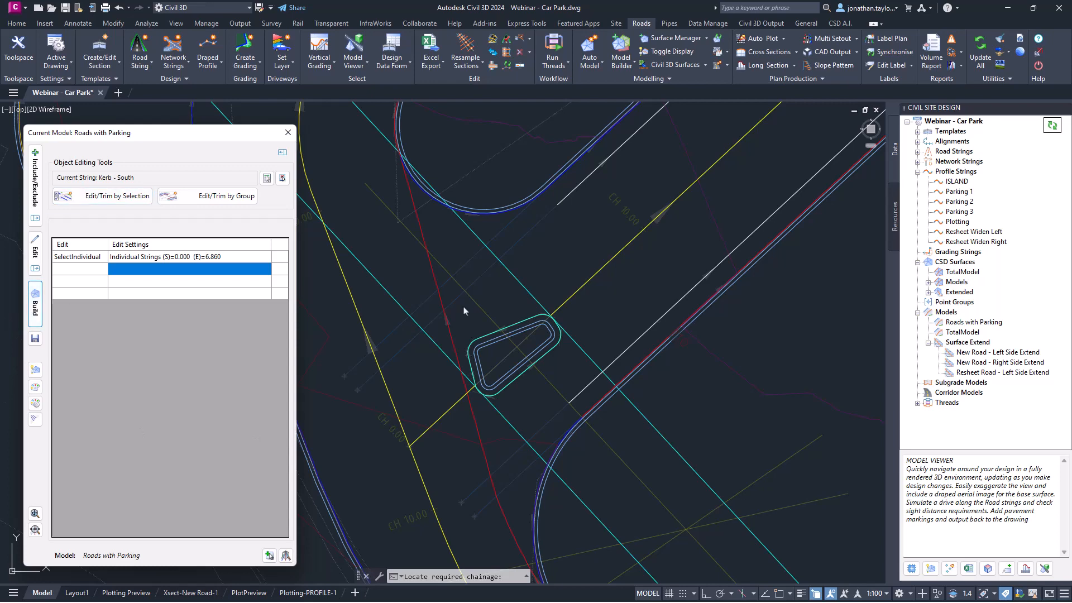
pyautogui.click(1045, 572)
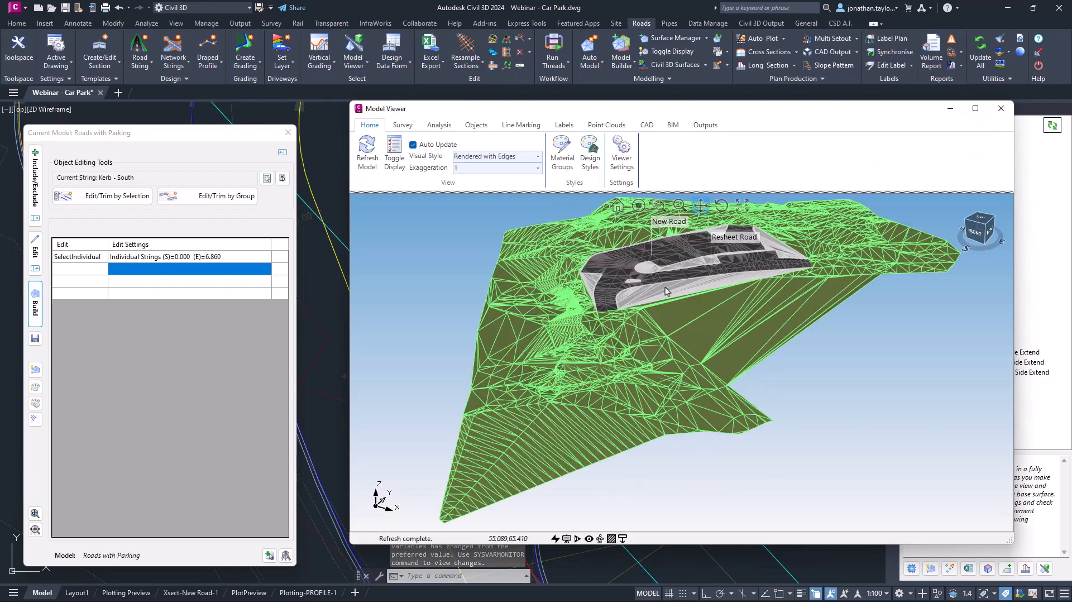
pyautogui.scroll(6, 579, 312)
pyautogui.moveTo(579, 312); pyautogui.dragTo(630, 355, button='middle')
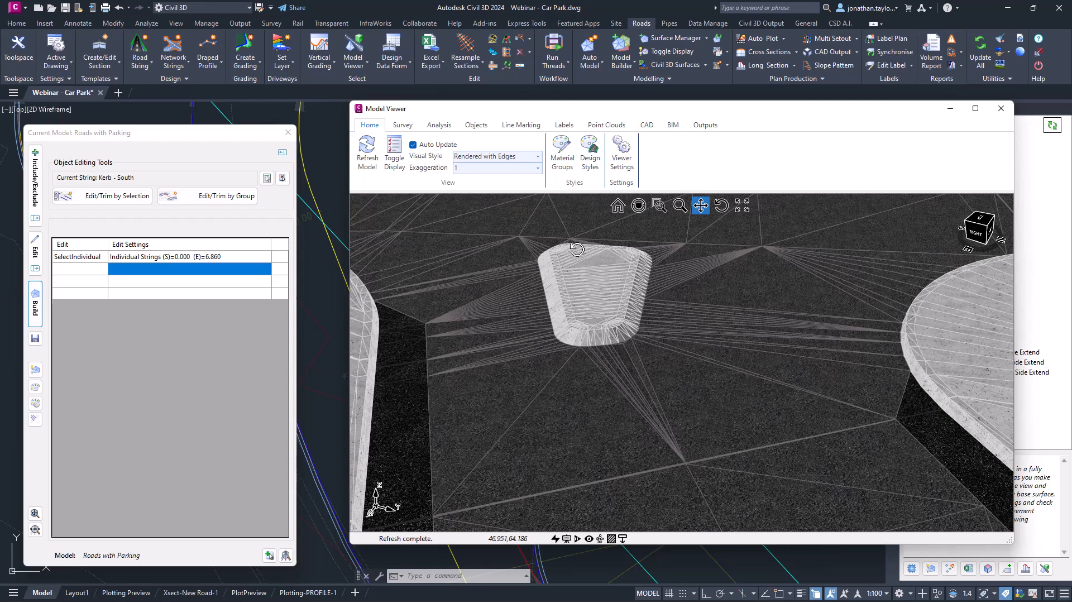
pyautogui.moveTo(577, 249); pyautogui.dragTo(576, 336, button='middle')
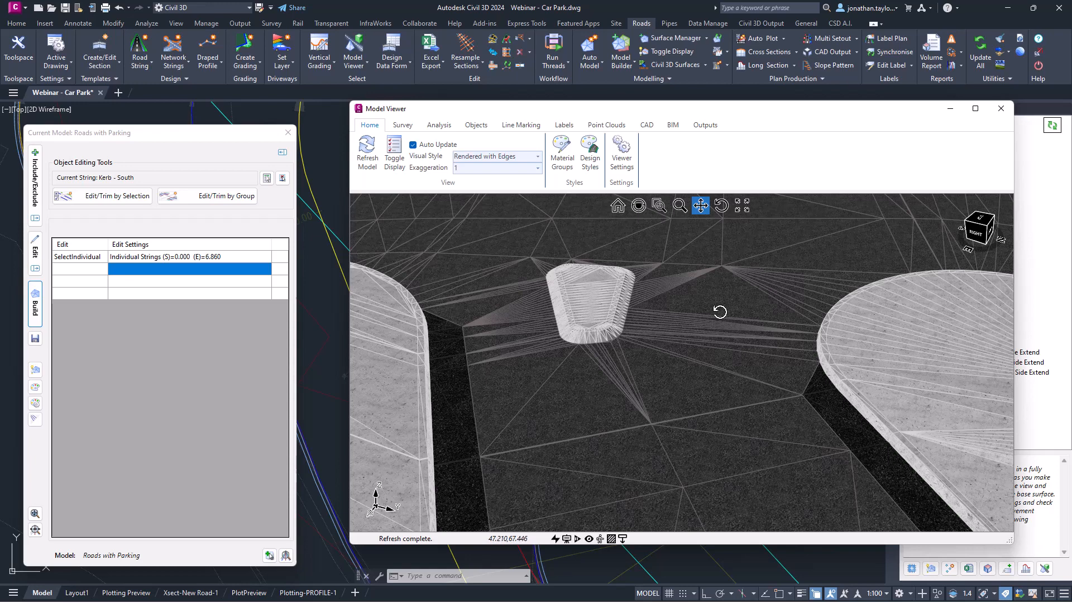
pyautogui.click(511, 302)
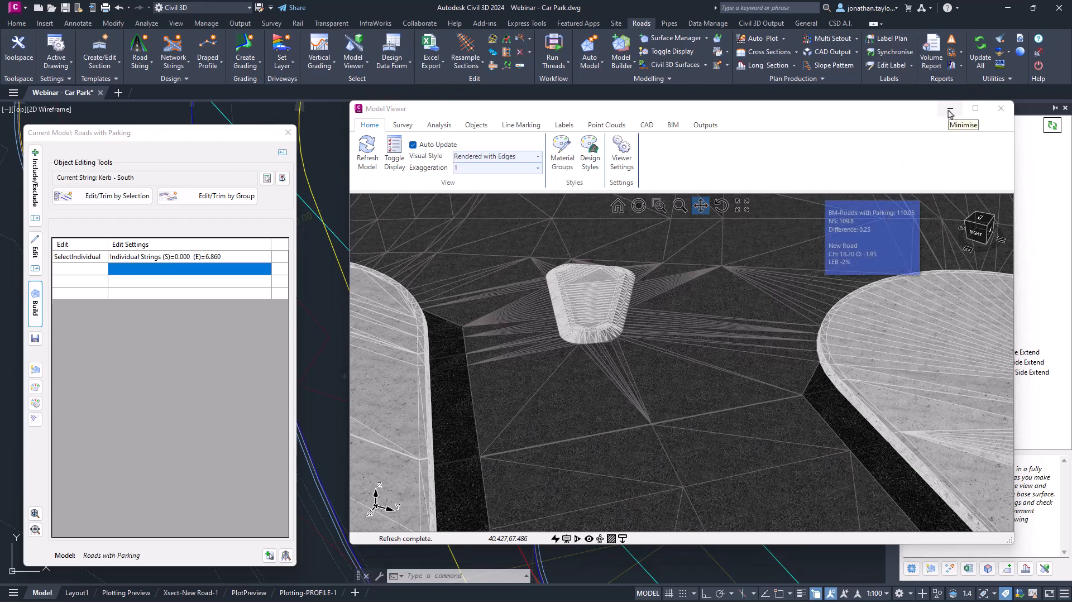
pyautogui.click(1002, 108)
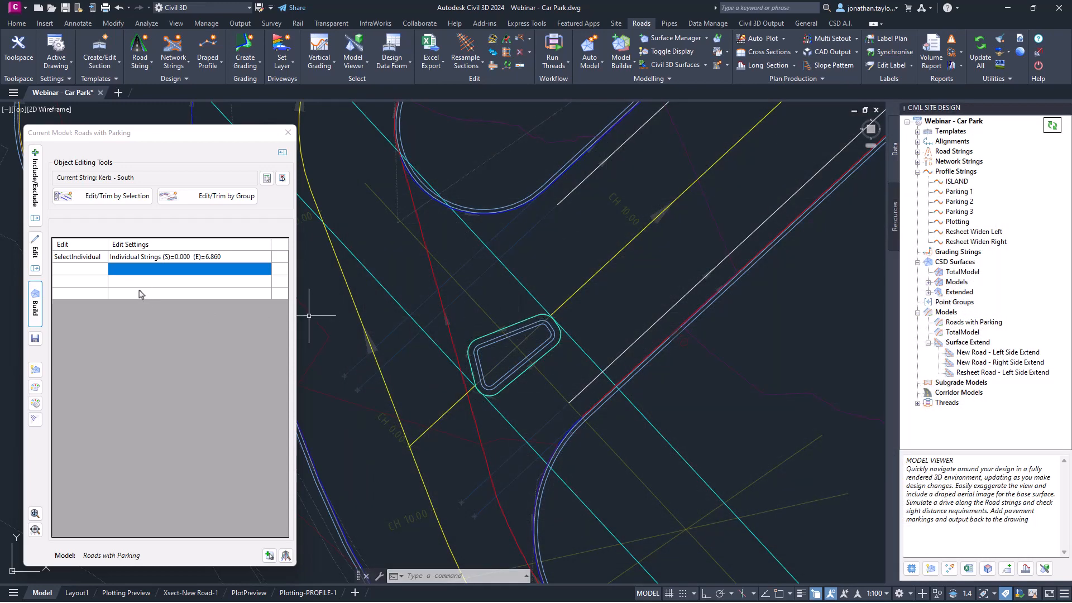
# Move the traffic island's alignment a short distance north, off the Resheet Road centreline.
pyautogui.scroll(4, 487, 329)
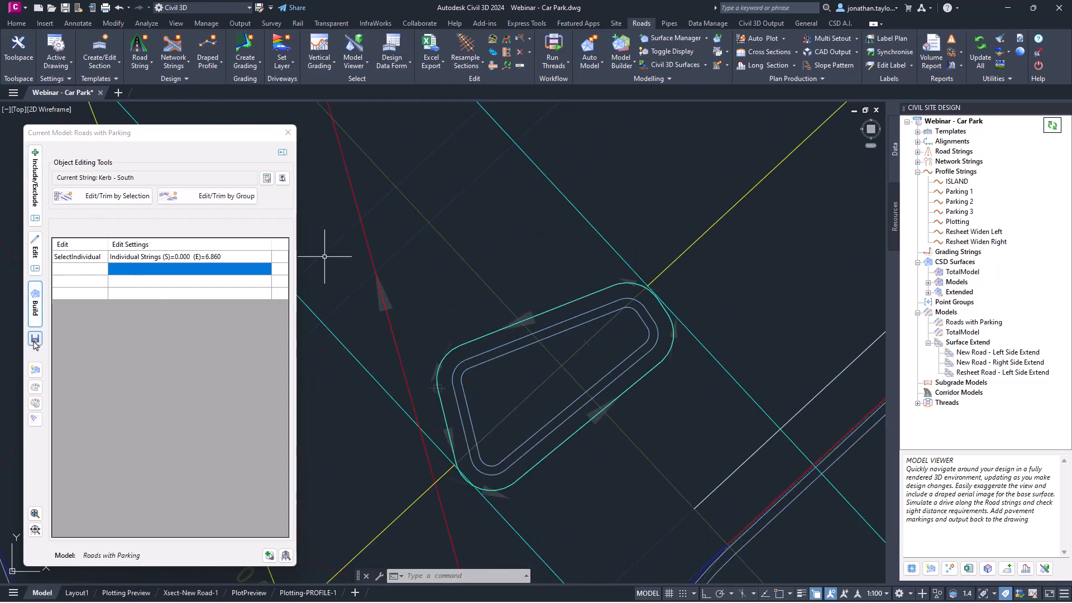
pyautogui.click(530, 312)
pyautogui.scroll(-4, 528, 288)
pyautogui.write('m')
pyautogui.press('Return')
pyautogui.click(531, 282)
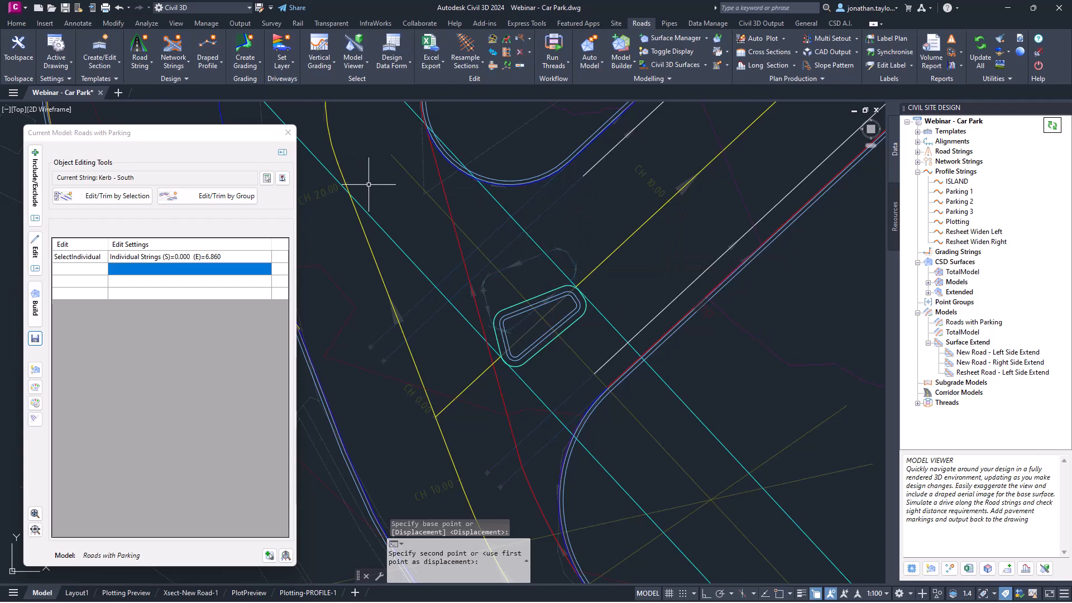
# Update the draped profile strings and rebuild the Roads with Parking model to match the island's moved alignment.
pyautogui.rightClick(960, 171)
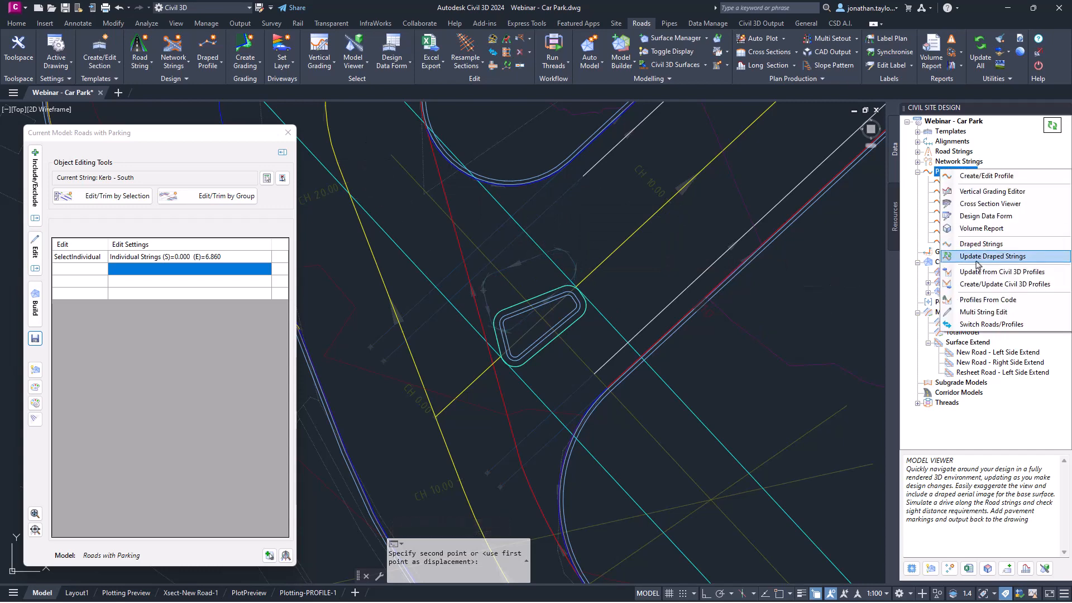
pyautogui.click(977, 260)
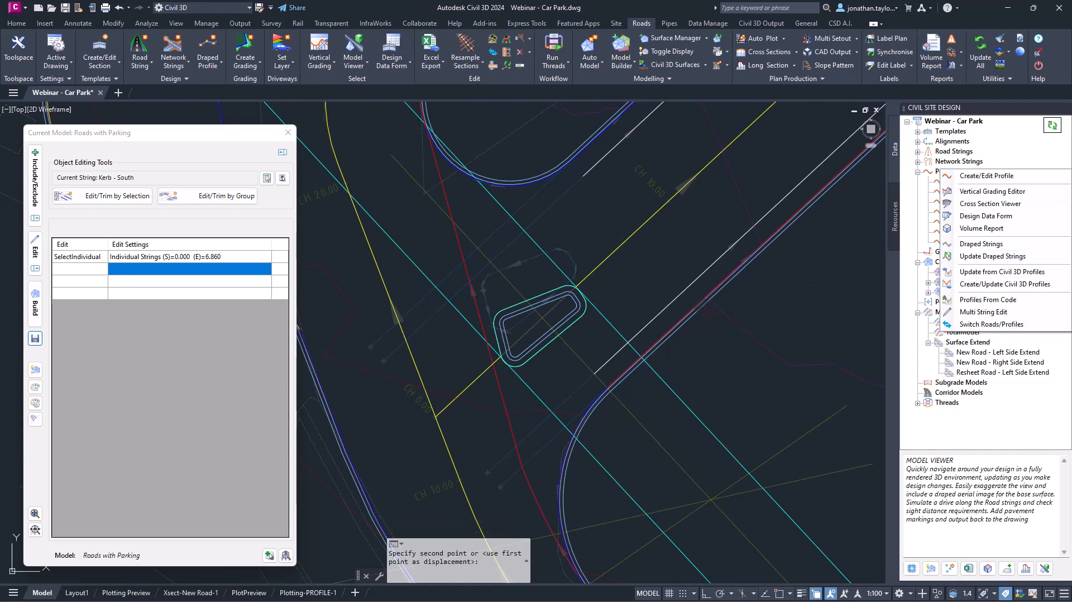
pyautogui.click(207, 61)
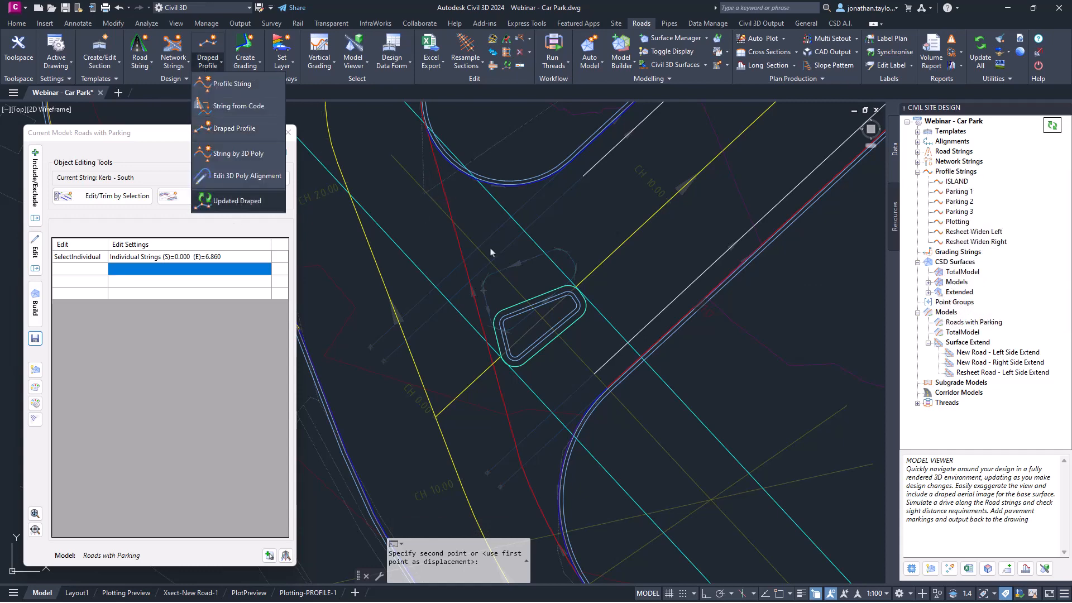
pyautogui.click(956, 171)
pyautogui.rightClick(954, 172)
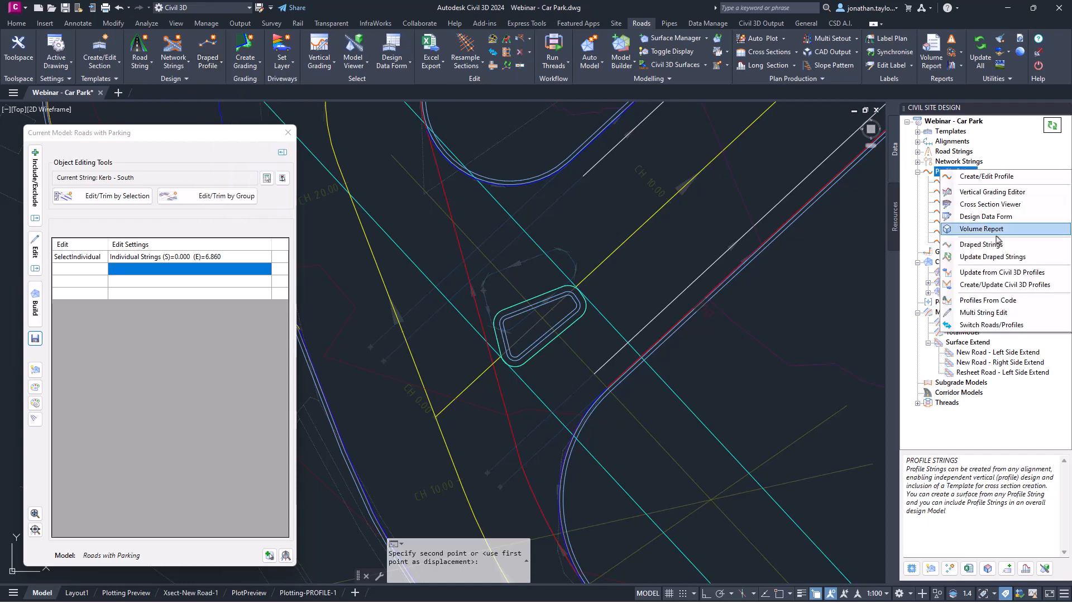
pyautogui.click(998, 257)
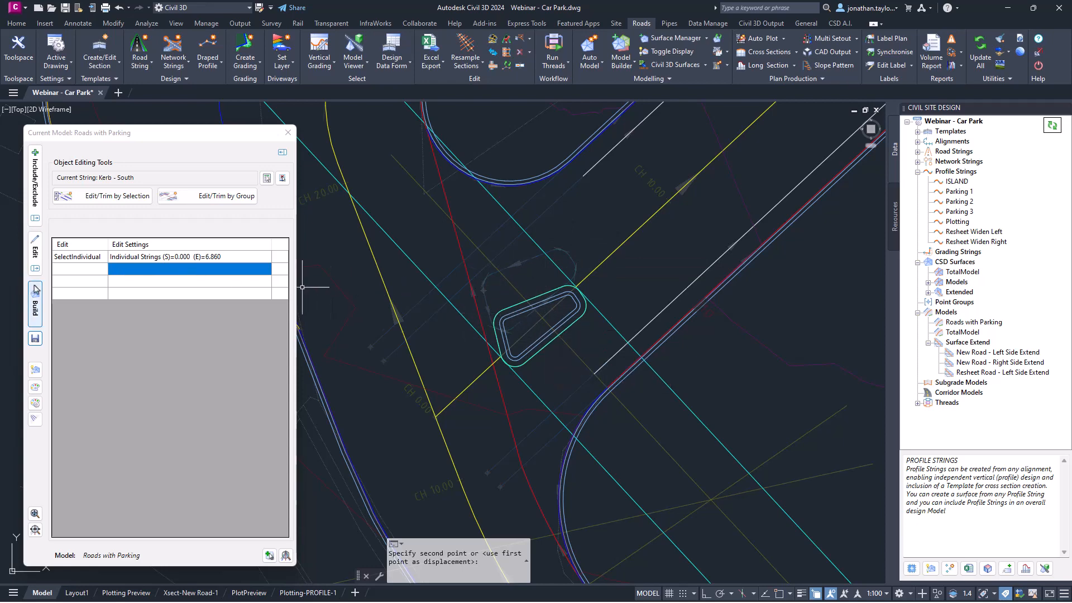
pyautogui.click(528, 275)
pyautogui.scroll(4, 517, 260)
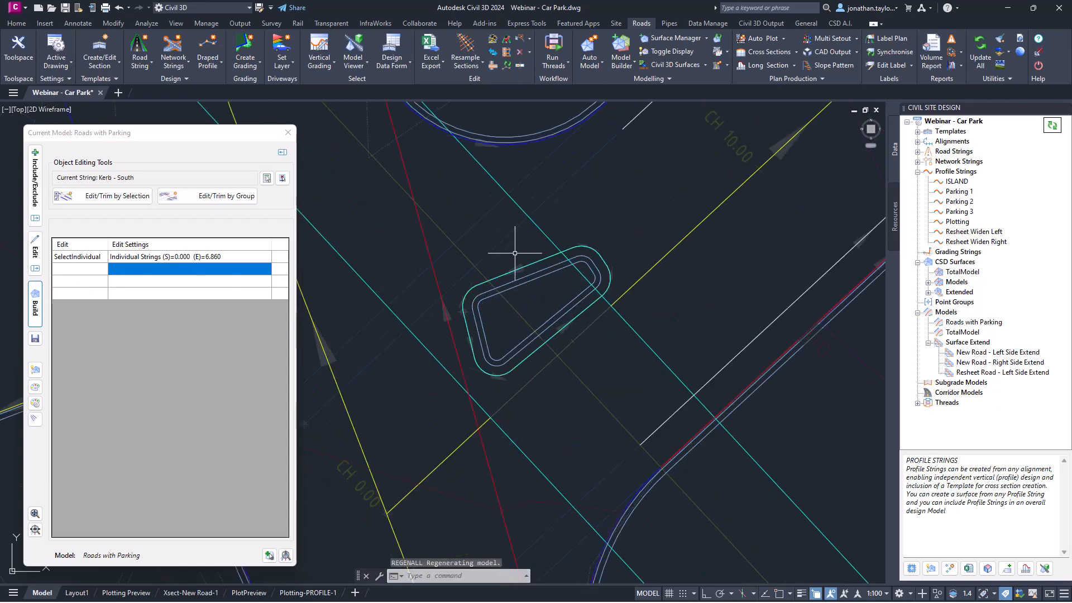
pyautogui.scroll(-4, 622, 377)
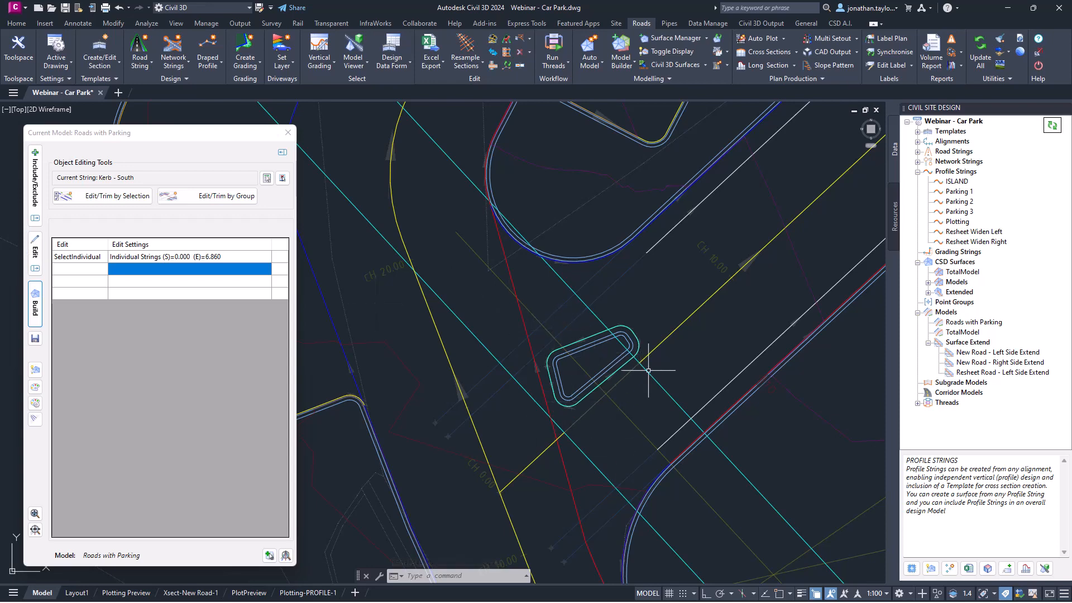
# Make Resheet Road the current string and delete its individual strings edit from chainage 2.788 to 6.029.
pyautogui.click(267, 179)
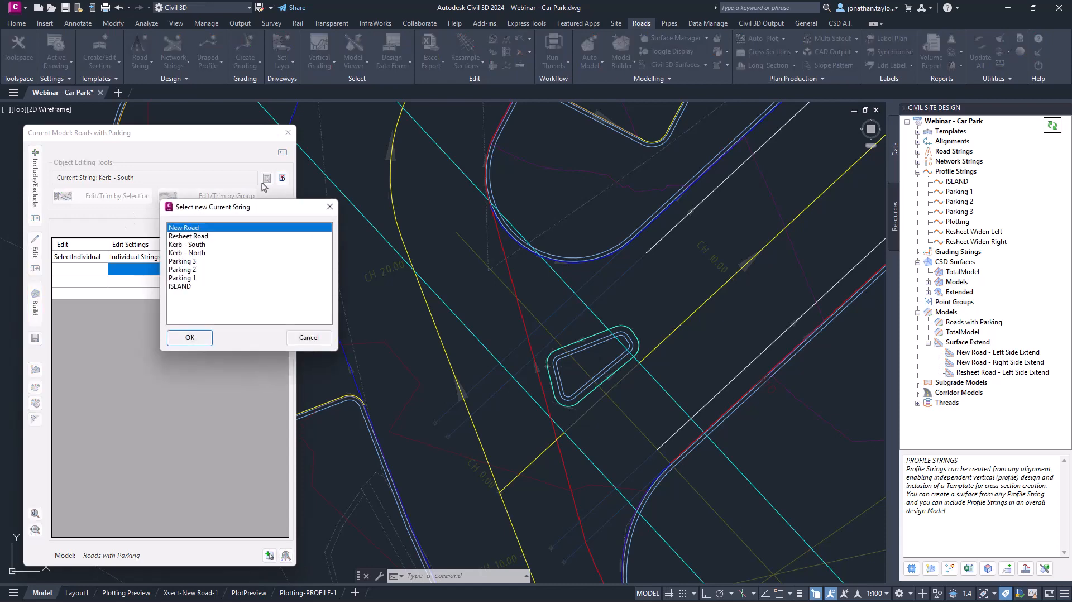
pyautogui.click(195, 237)
pyautogui.click(189, 337)
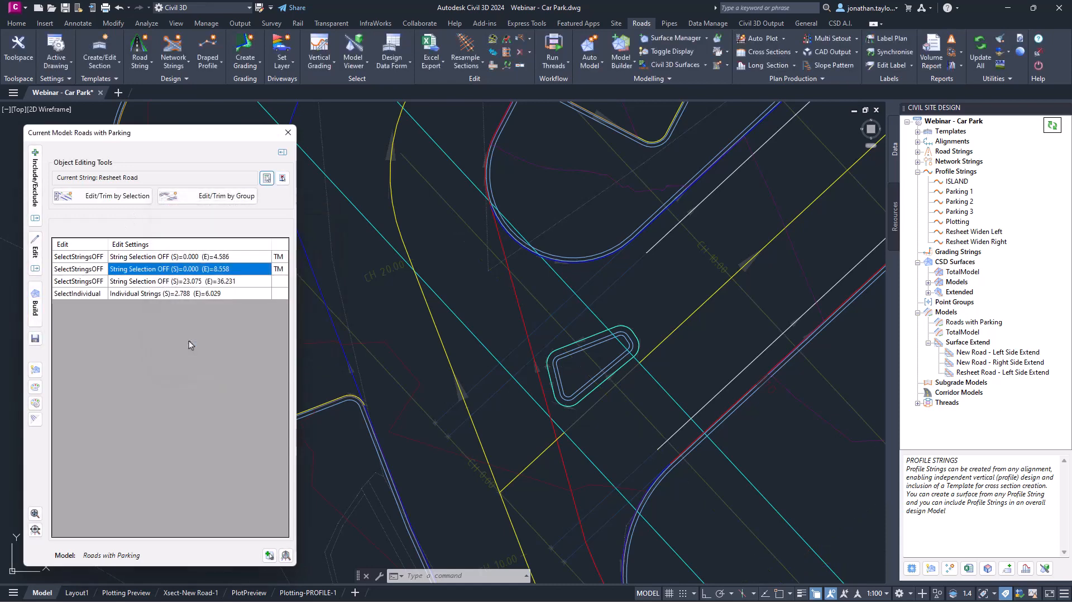
pyautogui.click(141, 293)
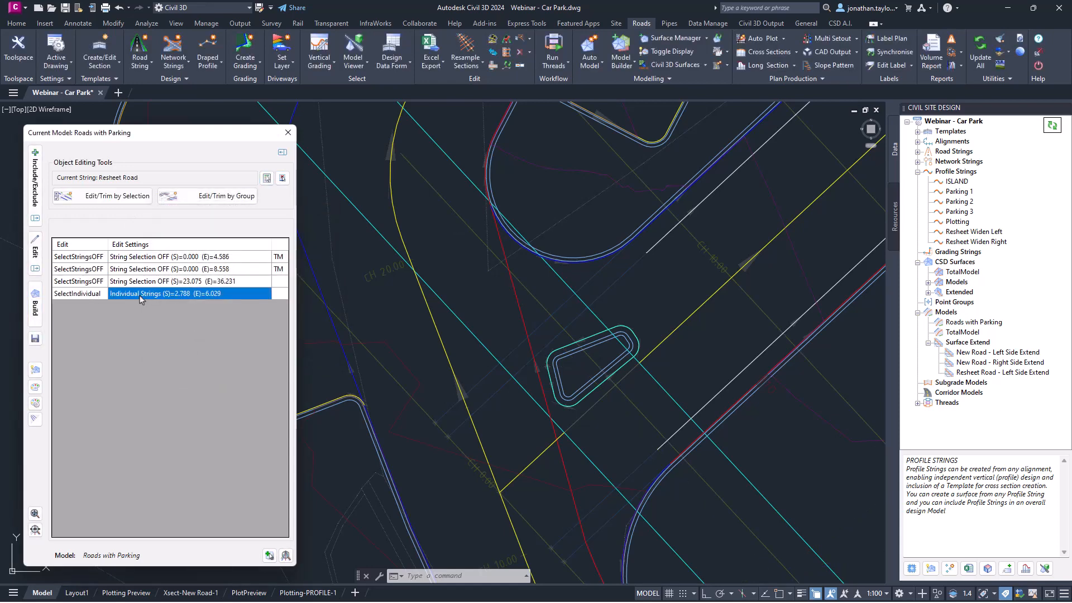
pyautogui.rightClick(140, 297)
pyautogui.click(142, 372)
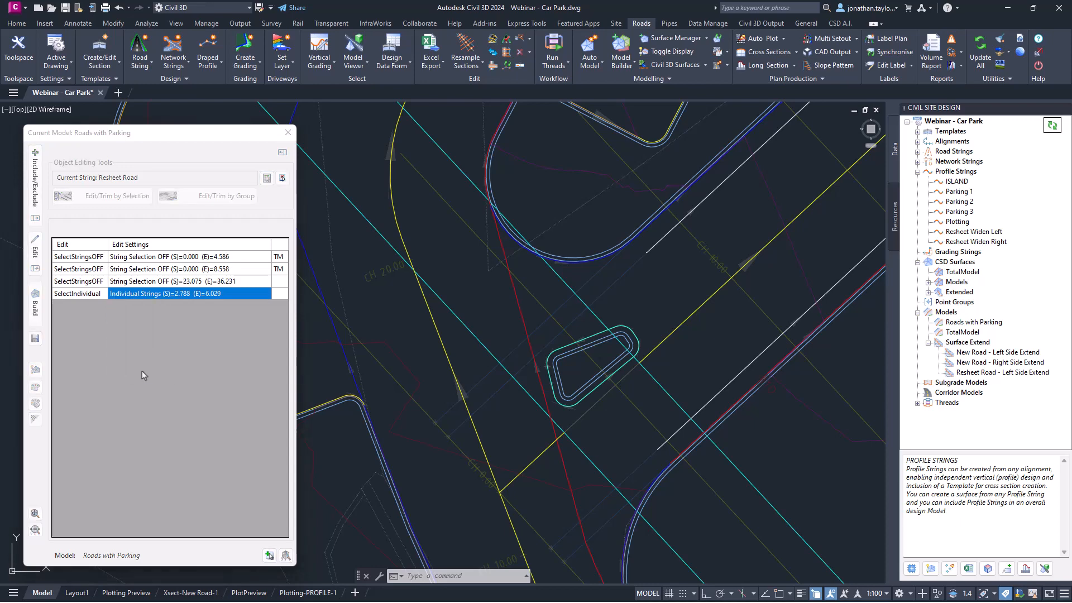
pyautogui.click(158, 370)
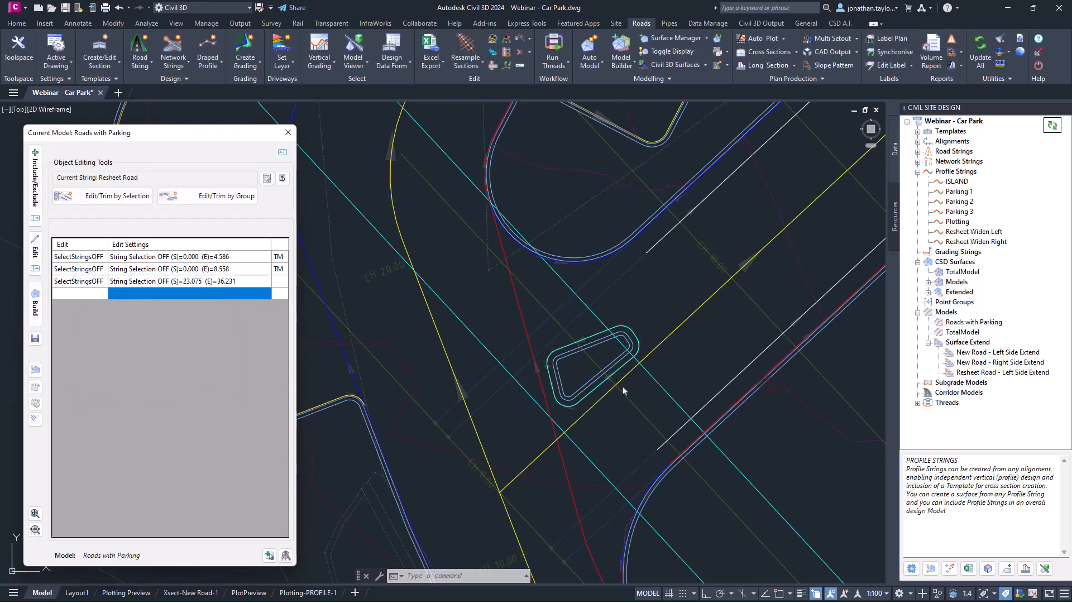
# Make Kerb - North the current string and delete its individual strings edit from chainage 0.000 to 5.461.
pyautogui.moveTo(614, 313); pyautogui.dragTo(544, 296, button='middle')
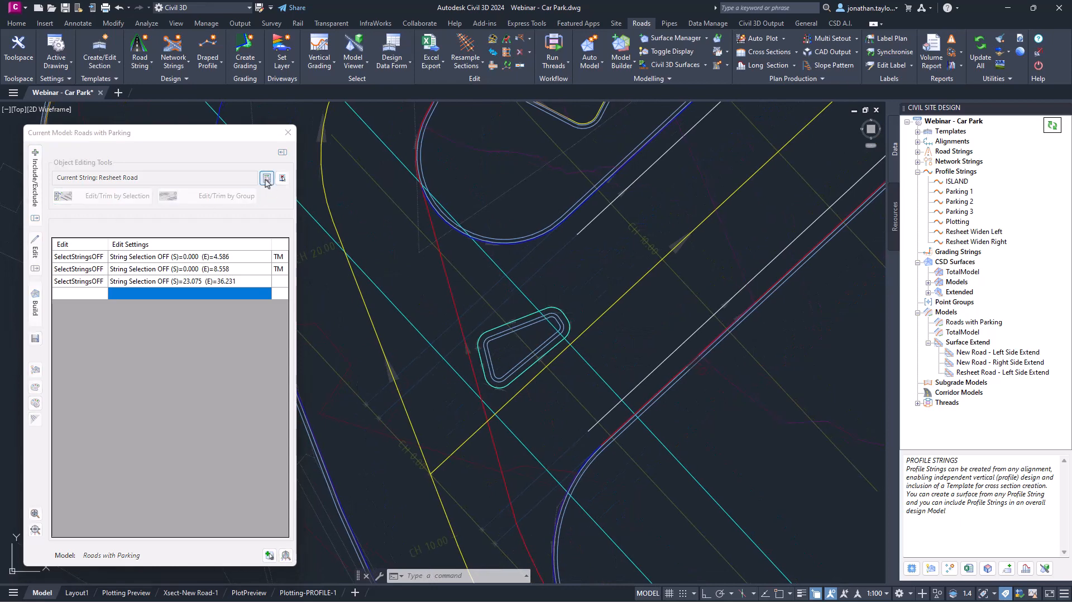
pyautogui.click(282, 178)
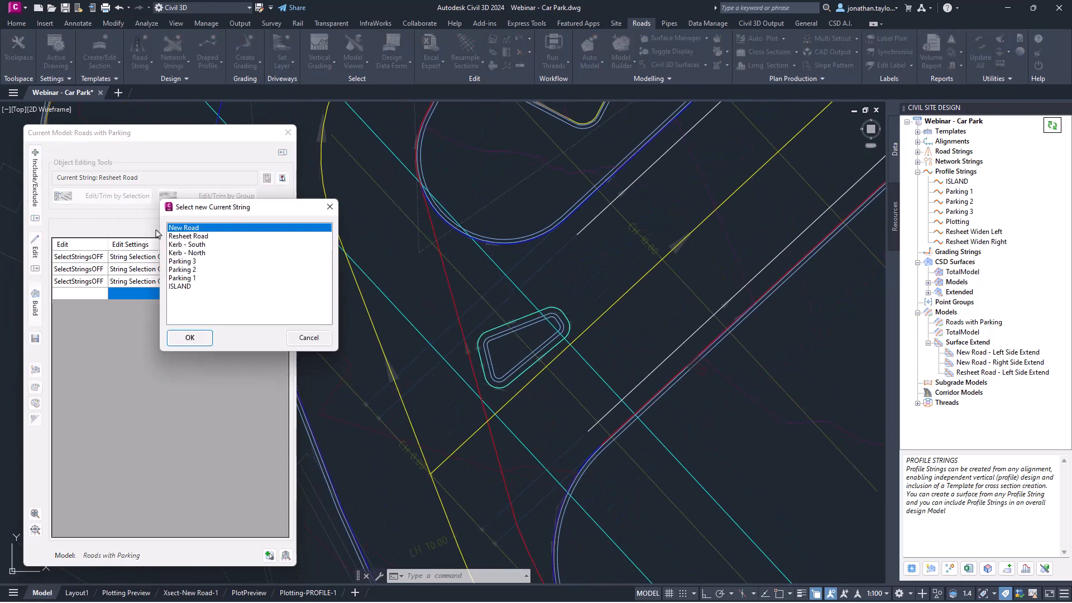
pyautogui.click(196, 253)
pyautogui.click(190, 337)
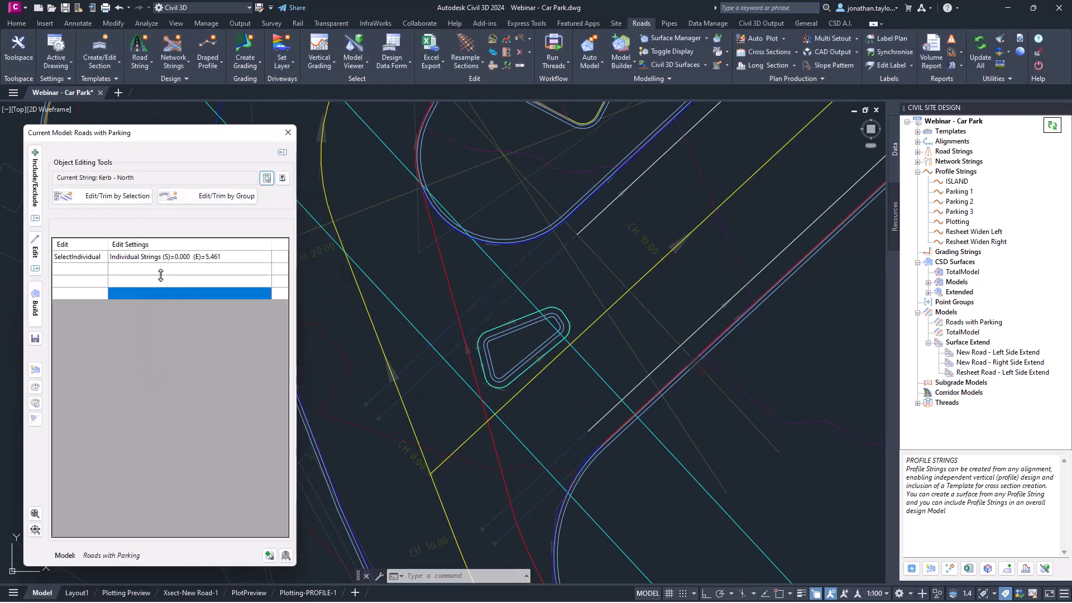
pyautogui.click(156, 257)
pyautogui.rightClick(152, 259)
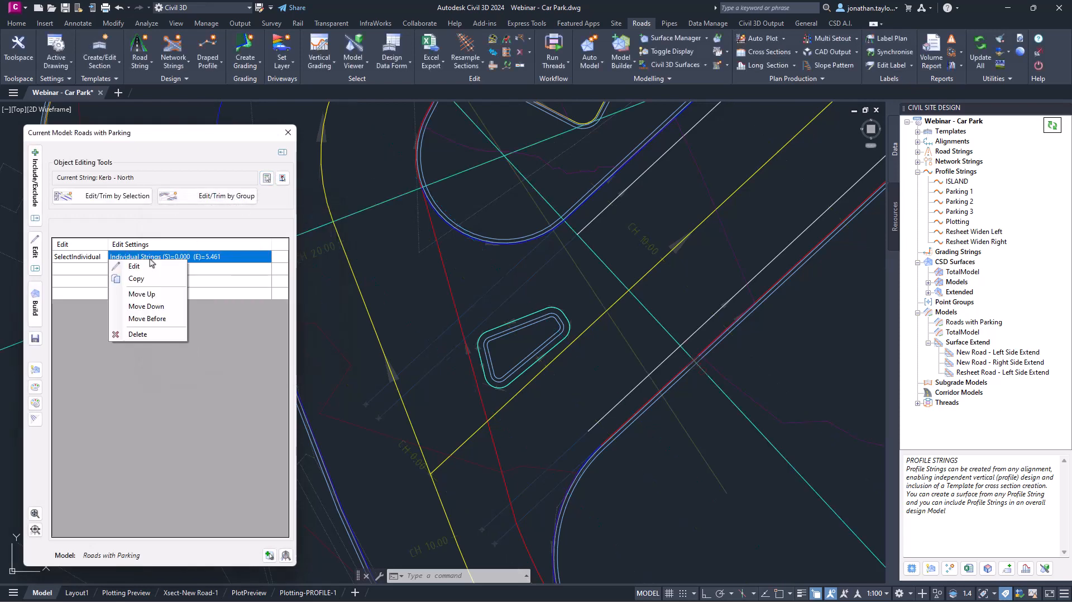
pyautogui.click(145, 334)
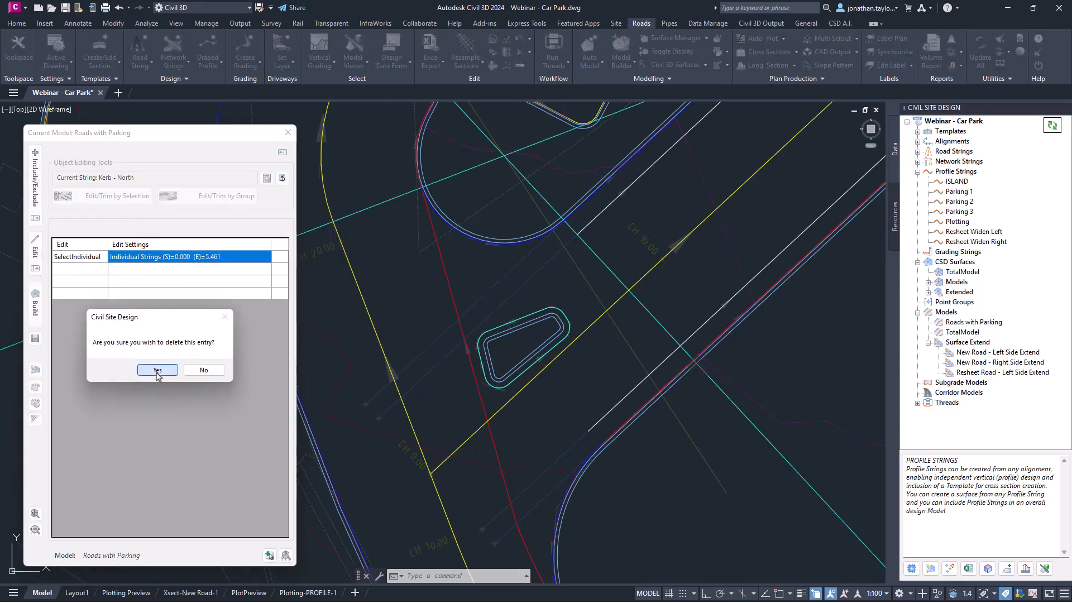
pyautogui.click(157, 370)
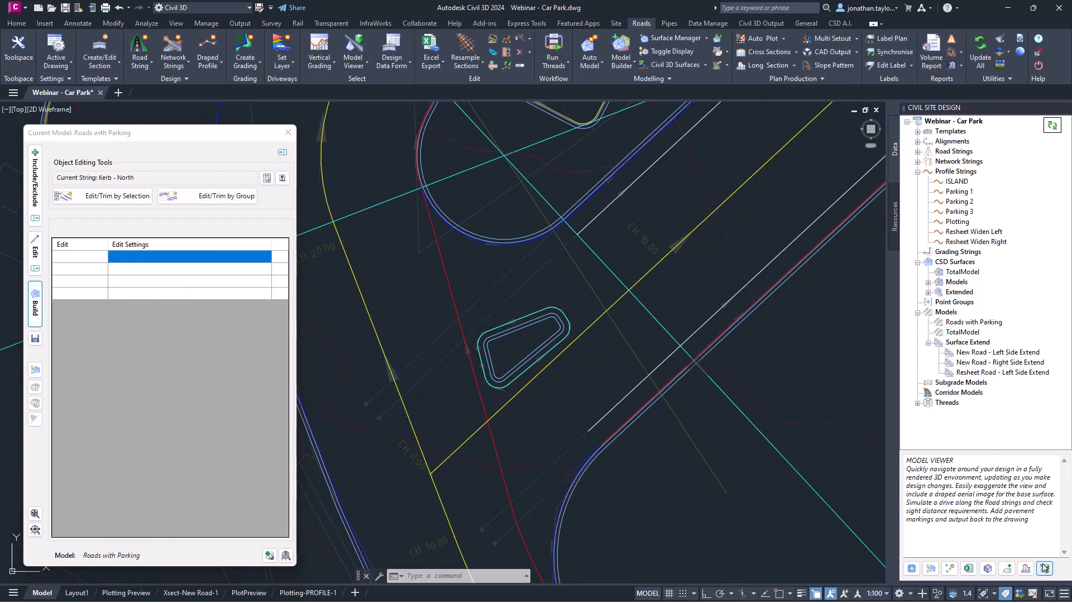
# Open the Model Viewer and examine the moved traffic island and the surrounding road surface in 3D.
pyautogui.click(1045, 568)
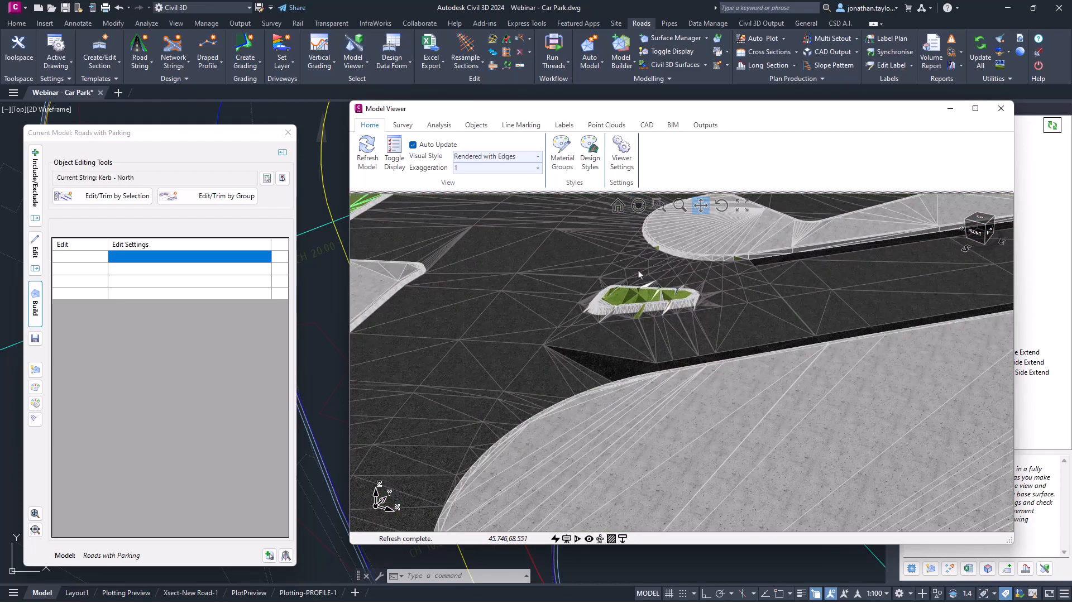
pyautogui.moveTo(639, 274); pyautogui.dragTo(592, 447, button='middle')
pyautogui.moveTo(811, 390); pyautogui.dragTo(786, 362, button='middle')
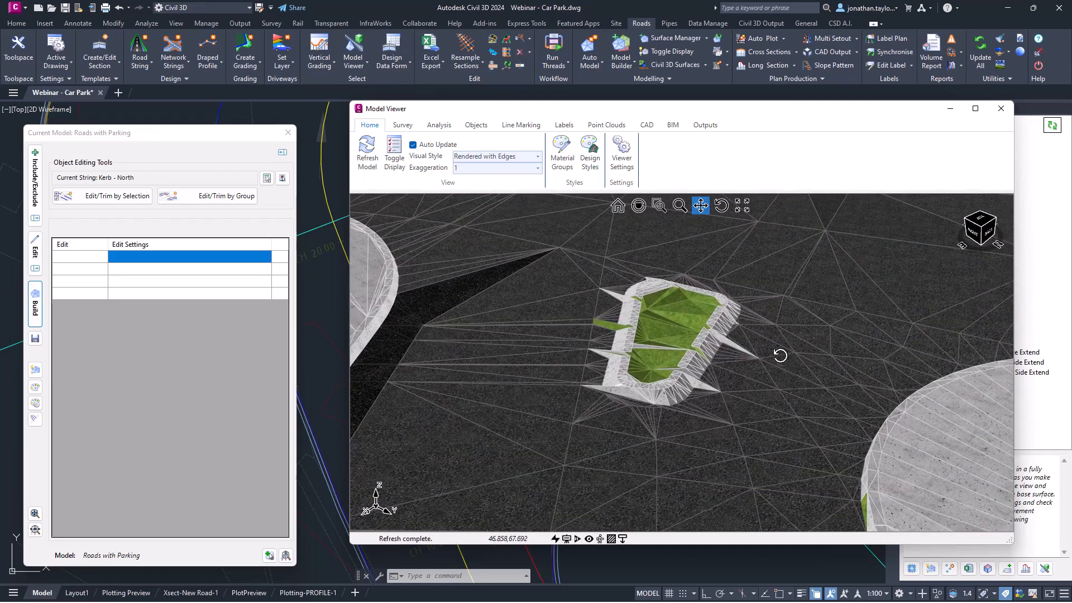
pyautogui.moveTo(673, 407); pyautogui.dragTo(707, 352, button='middle')
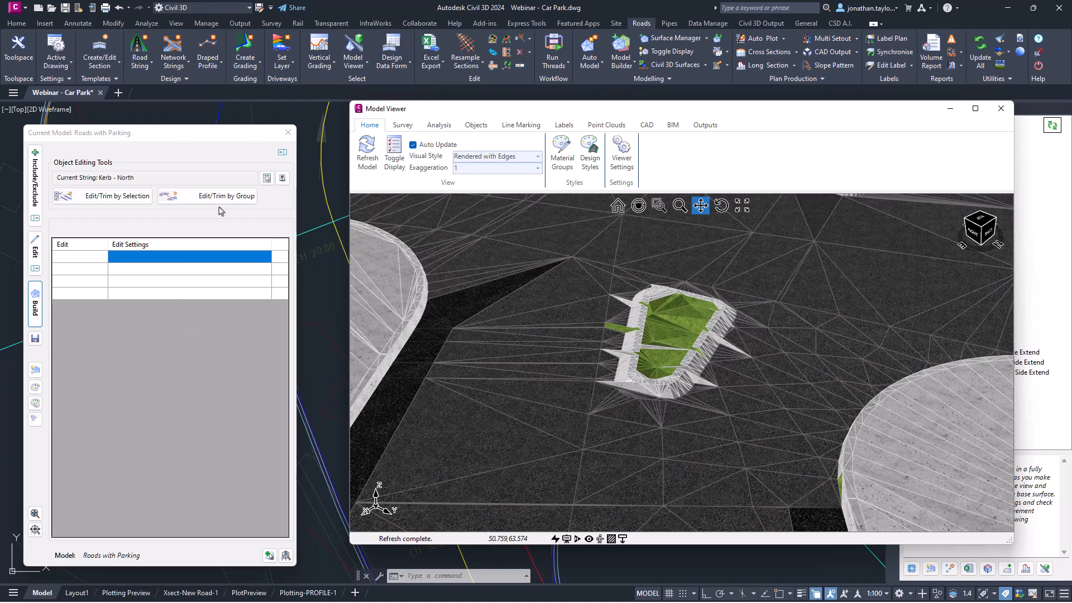
# Exclude code RDUM on Kerb - North from chainage 0.000 to 5.461 and refresh the 3D model.
pyautogui.click(114, 197)
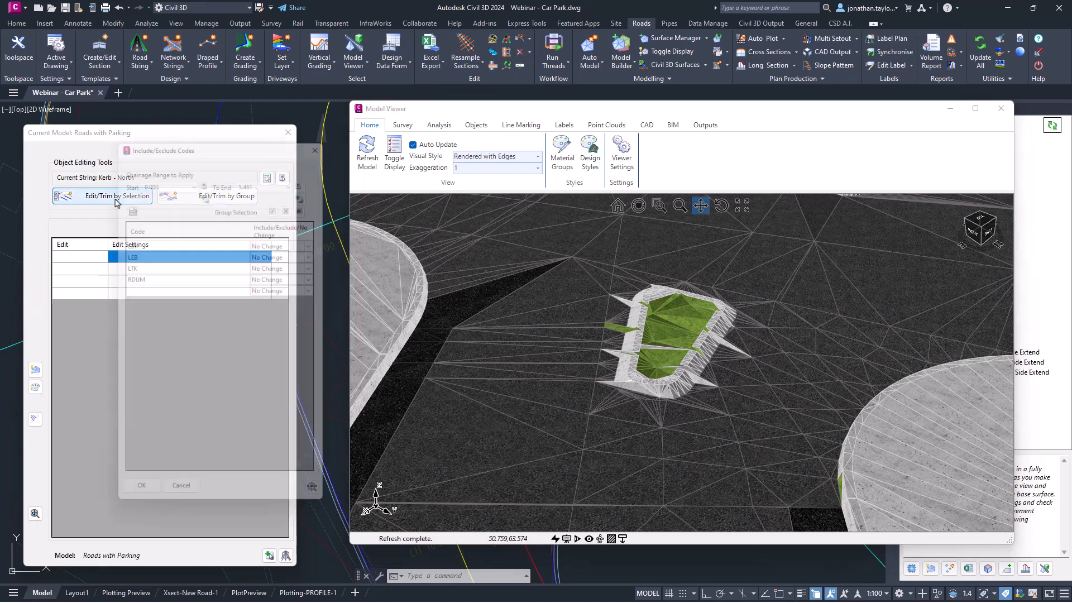
pyautogui.click(321, 282)
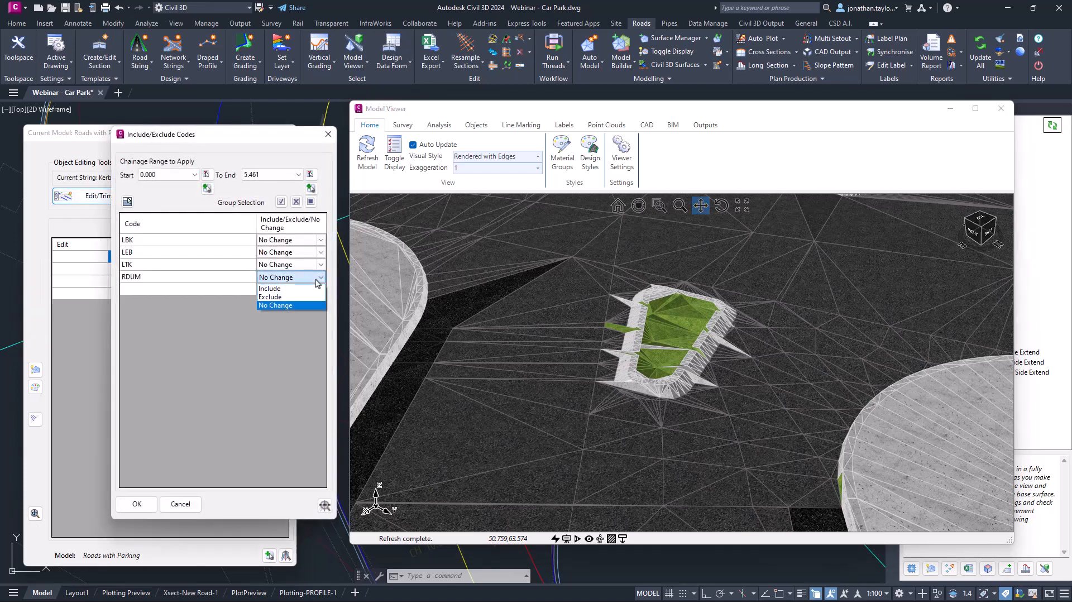
pyautogui.click(277, 300)
pyautogui.click(137, 504)
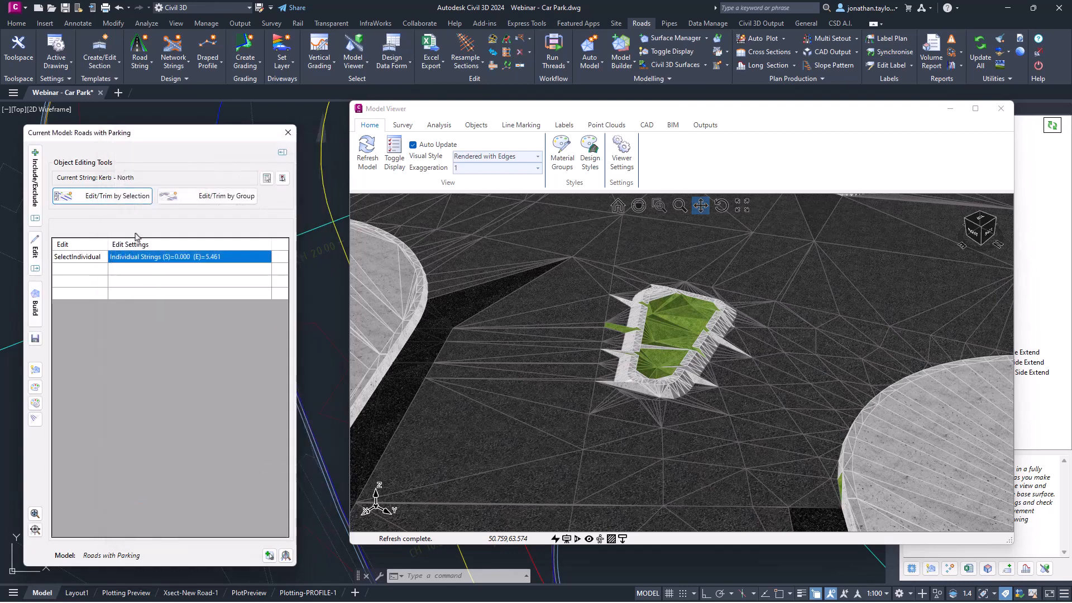
pyautogui.click(360, 167)
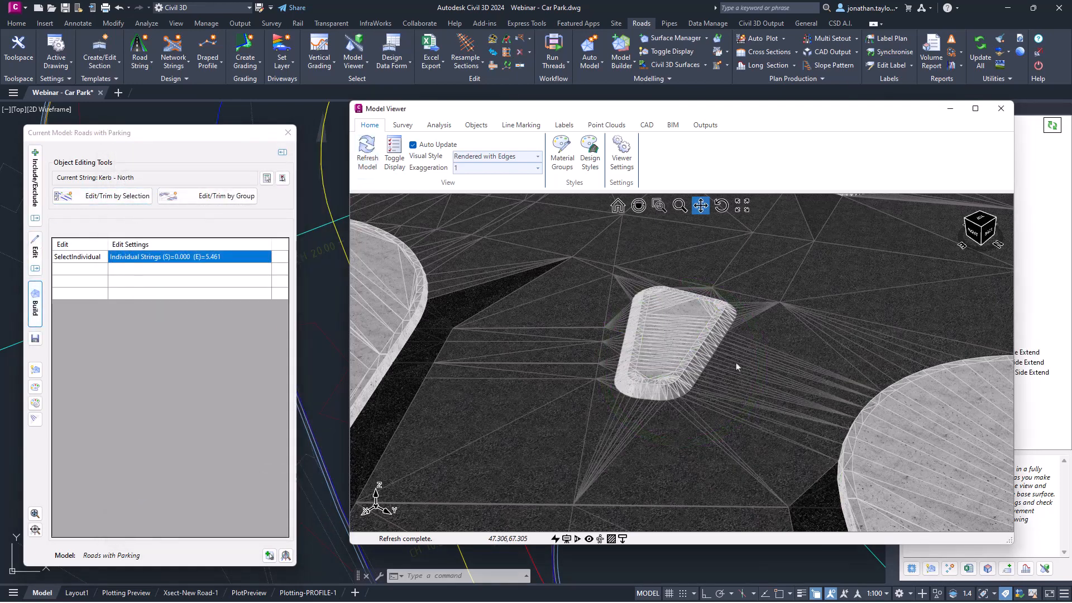
# Inspect the cleaned-up island and the adjoining Resheet Road and parking areas in 3D, and close the Model Viewer.
pyautogui.moveTo(736, 364)
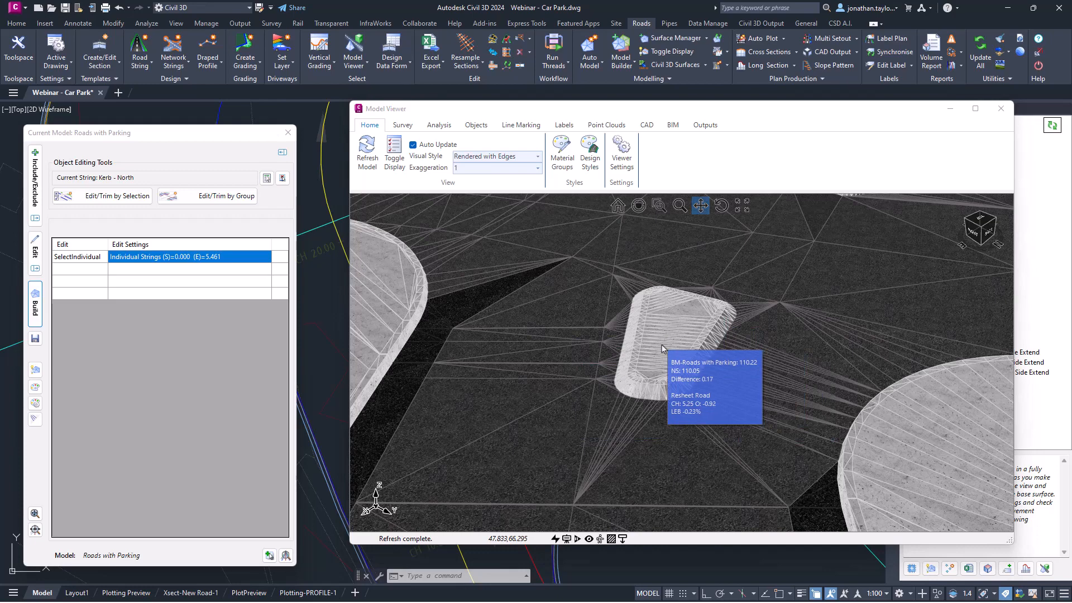
pyautogui.scroll(-5, 662, 348)
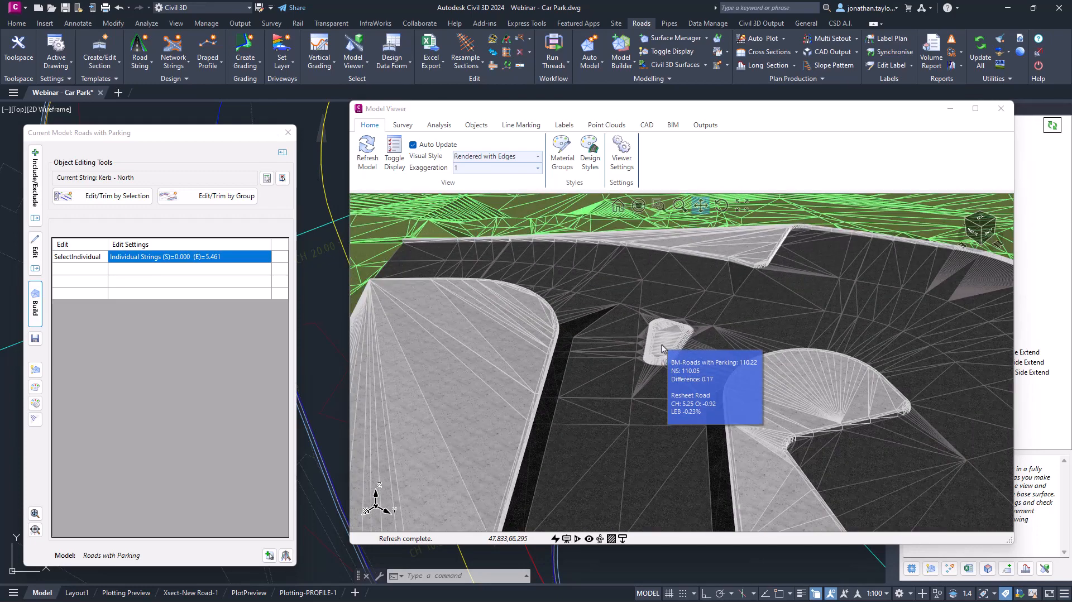
pyautogui.scroll(2, 662, 349)
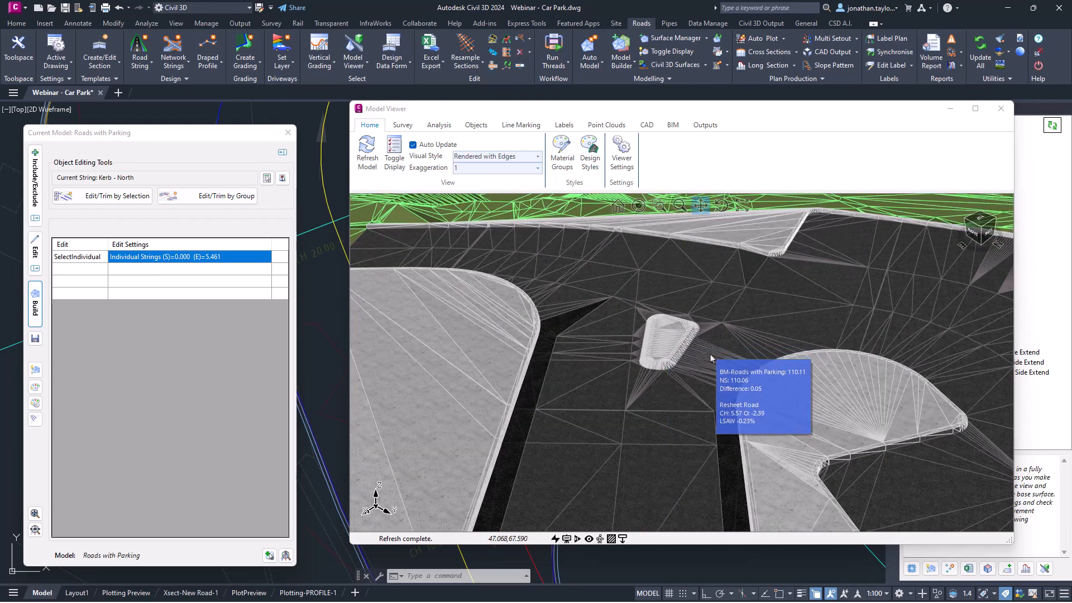
pyautogui.moveTo(711, 356); pyautogui.dragTo(548, 359)
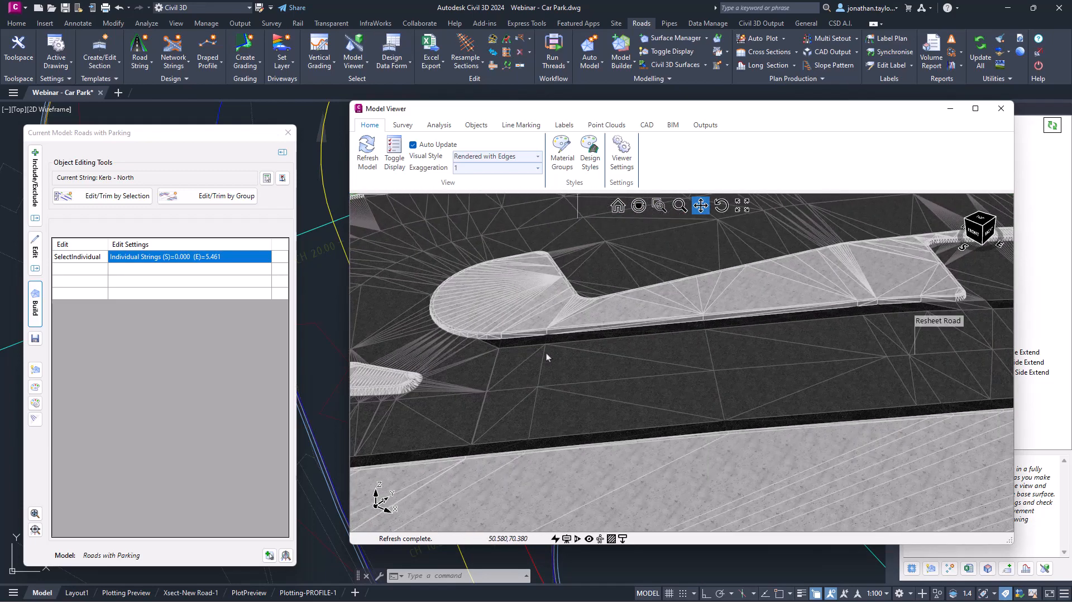
pyautogui.scroll(3, 551, 359)
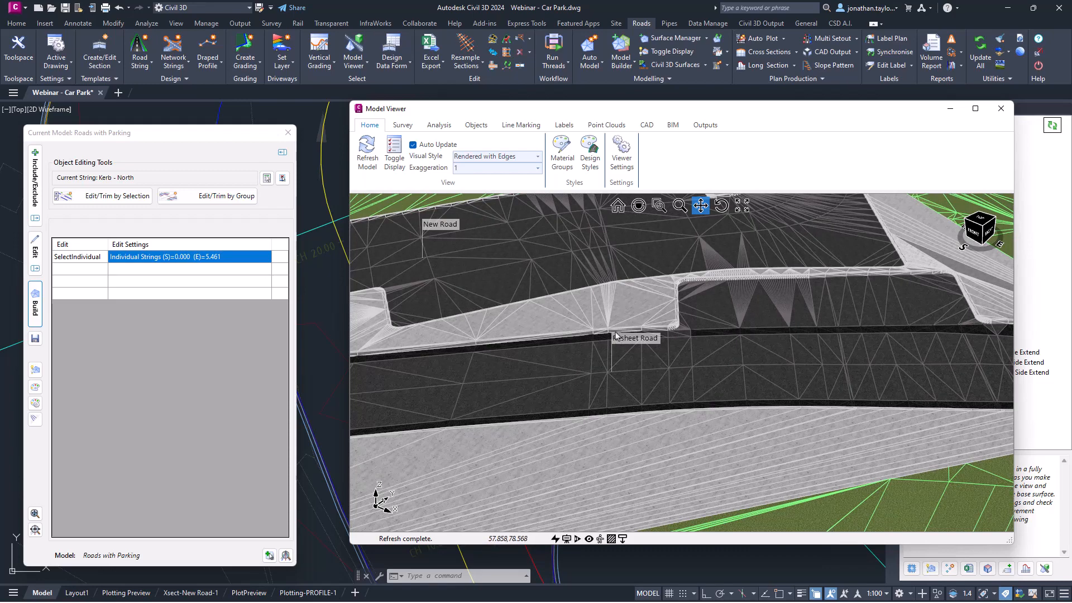
pyautogui.click(1000, 108)
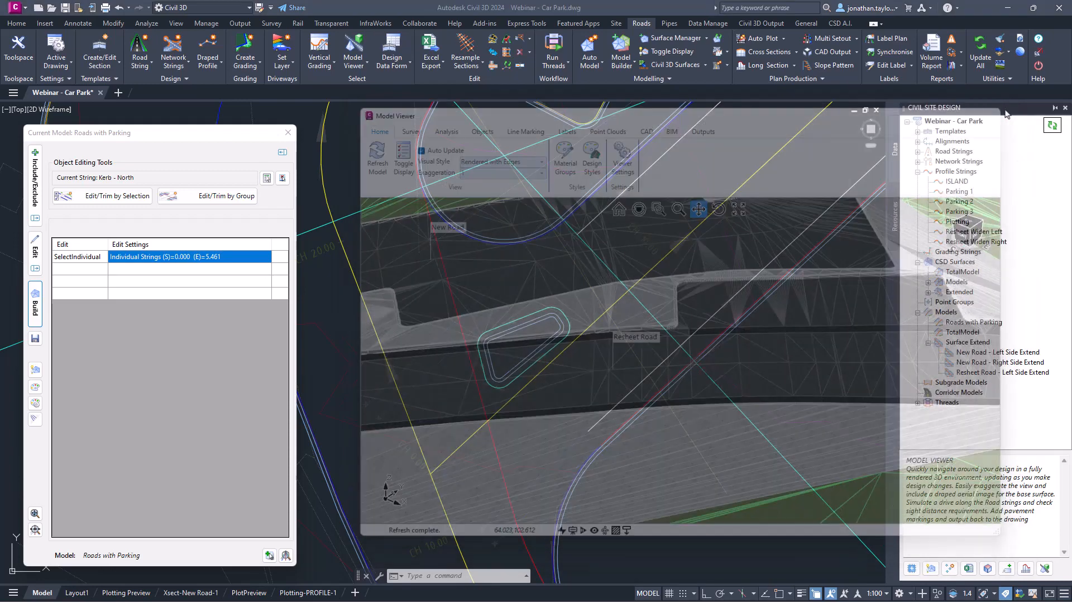
# Review the Auto and 2D linework layer settings for road codes in CAD Output and leave without changes.
pyautogui.scroll(-5, 480, 334)
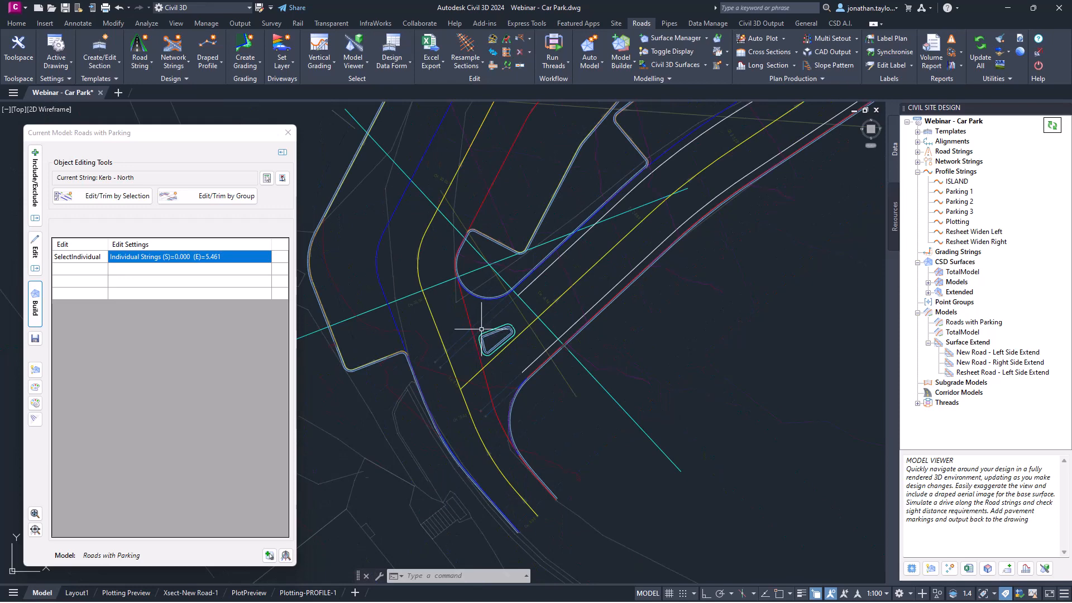
pyautogui.moveTo(495, 214)
pyautogui.mouseDown(button='middle')
pyautogui.moveTo(526, 307)
pyautogui.moveTo(481, 354)
pyautogui.mouseUp(button='middle')
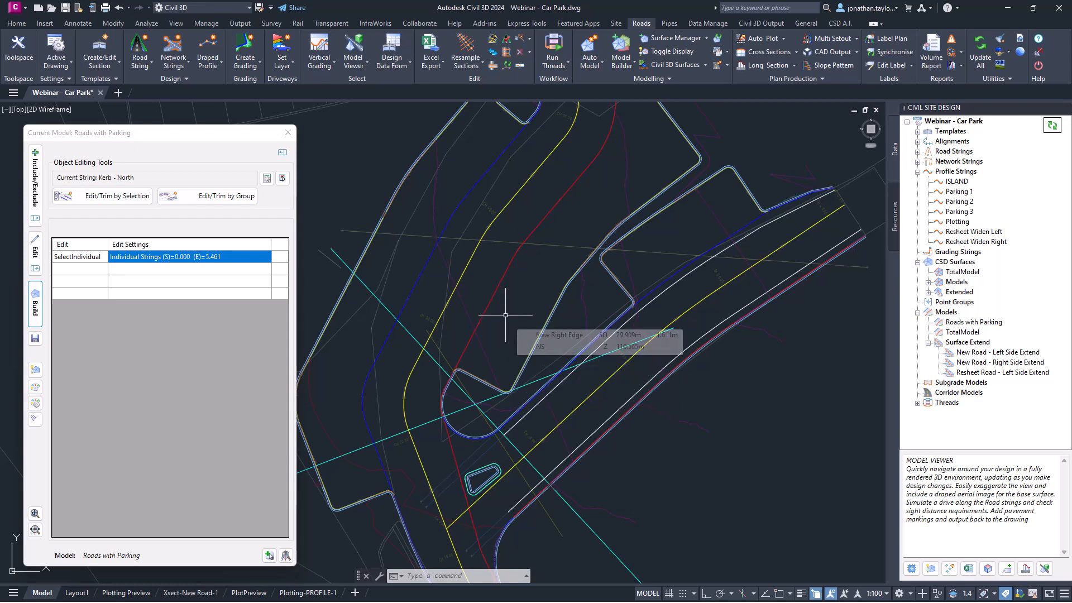
pyautogui.click(857, 52)
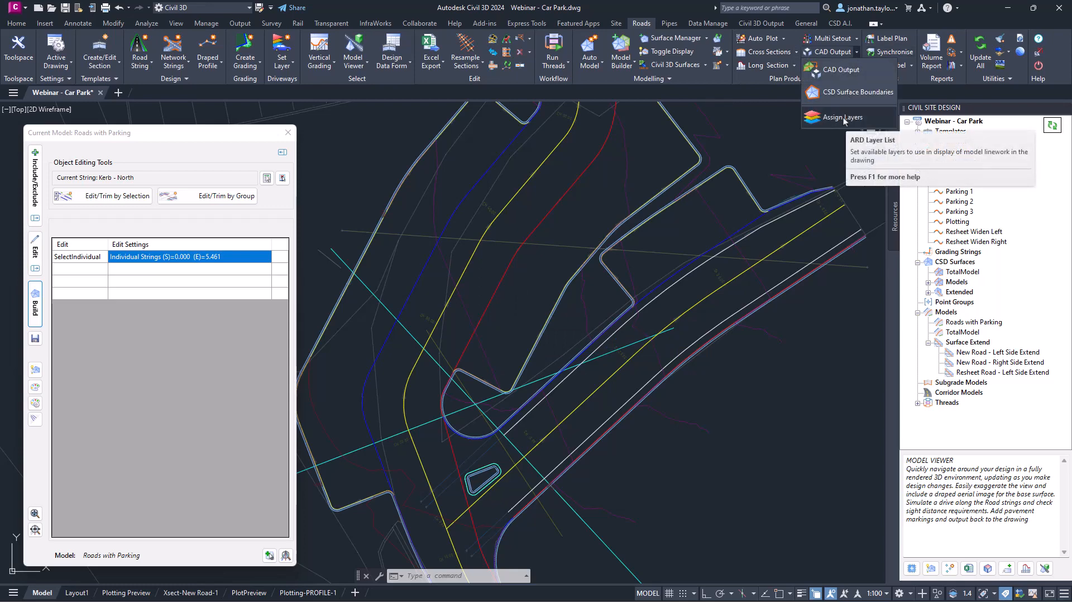
pyautogui.click(930, 569)
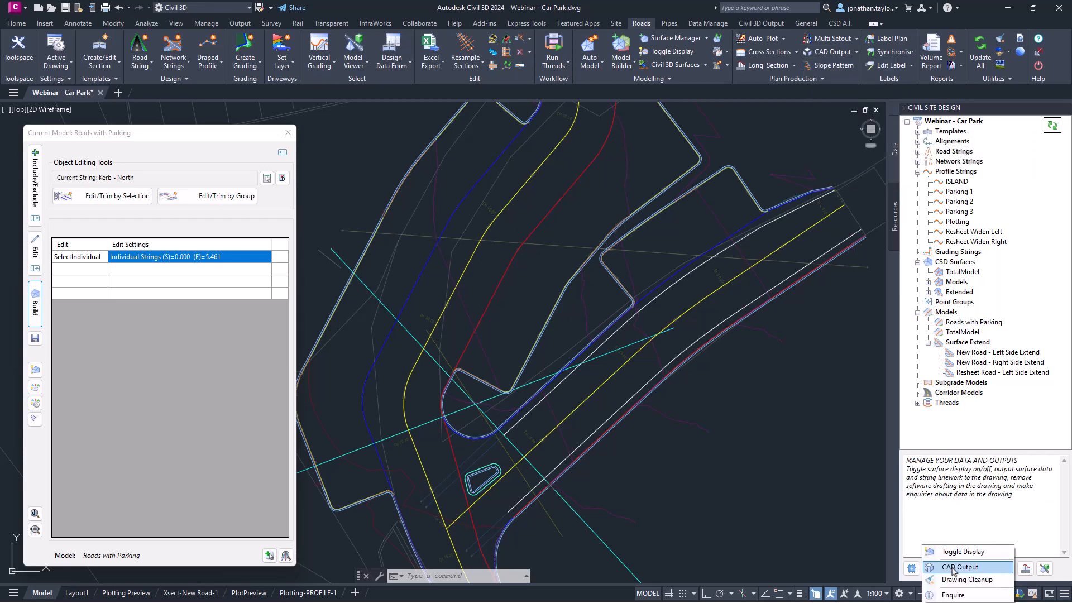
pyautogui.click(953, 568)
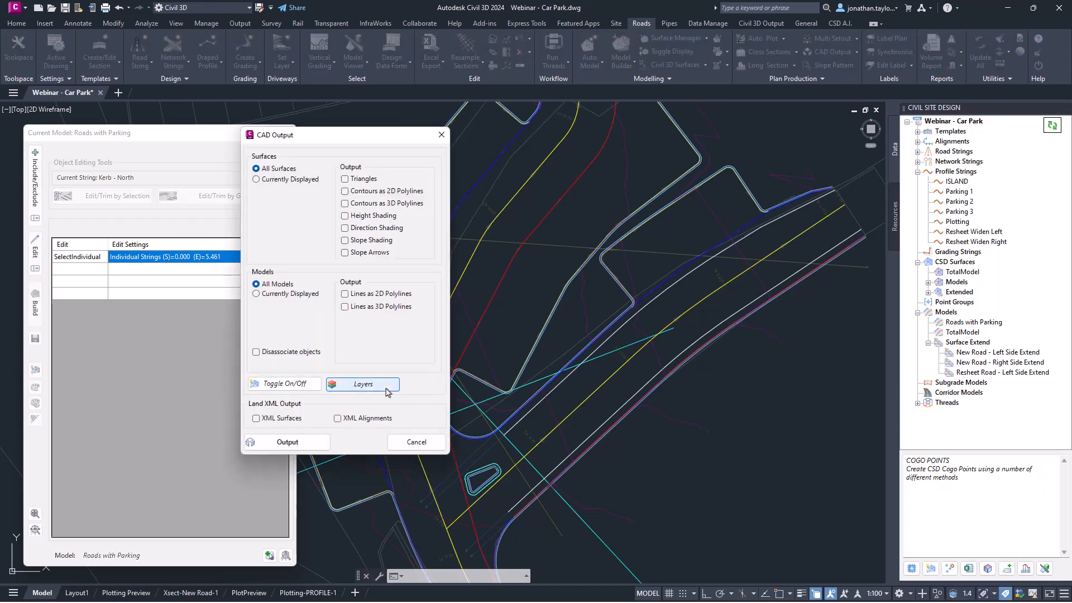
pyautogui.click(389, 391)
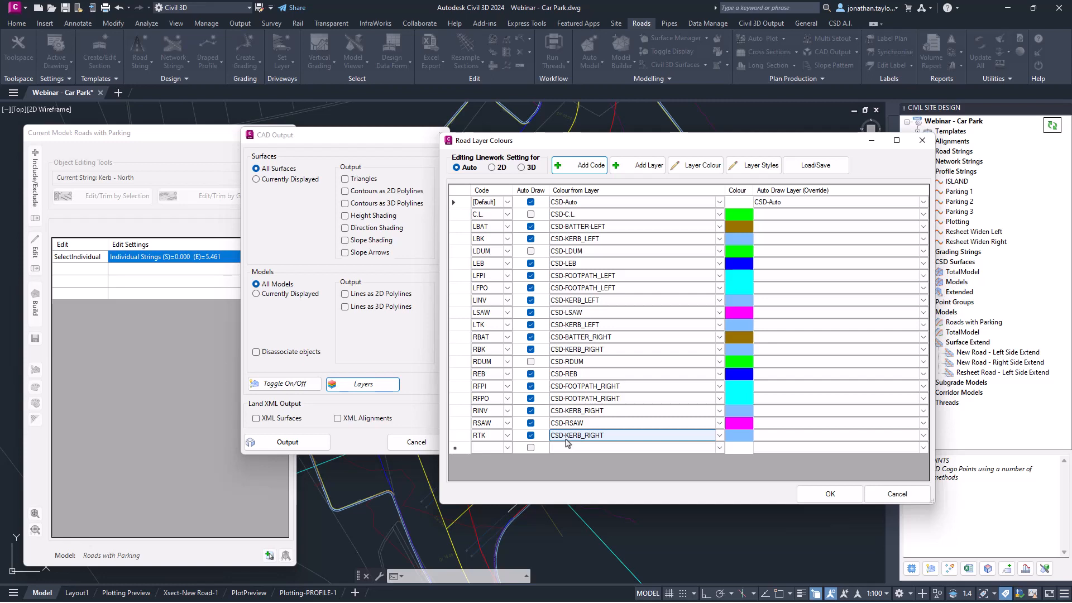
pyautogui.click(501, 173)
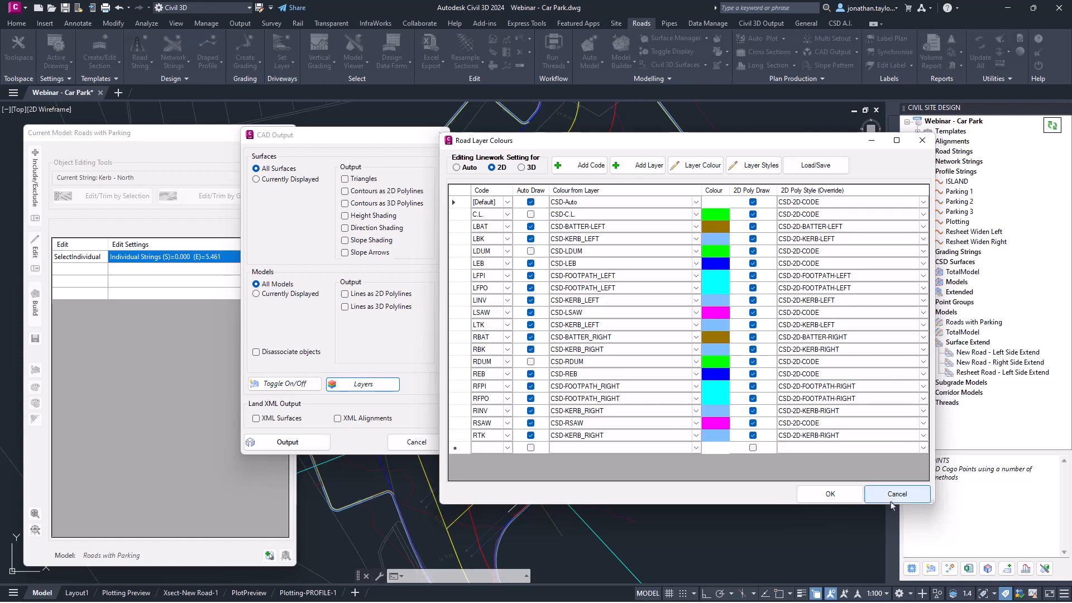
pyautogui.click(457, 167)
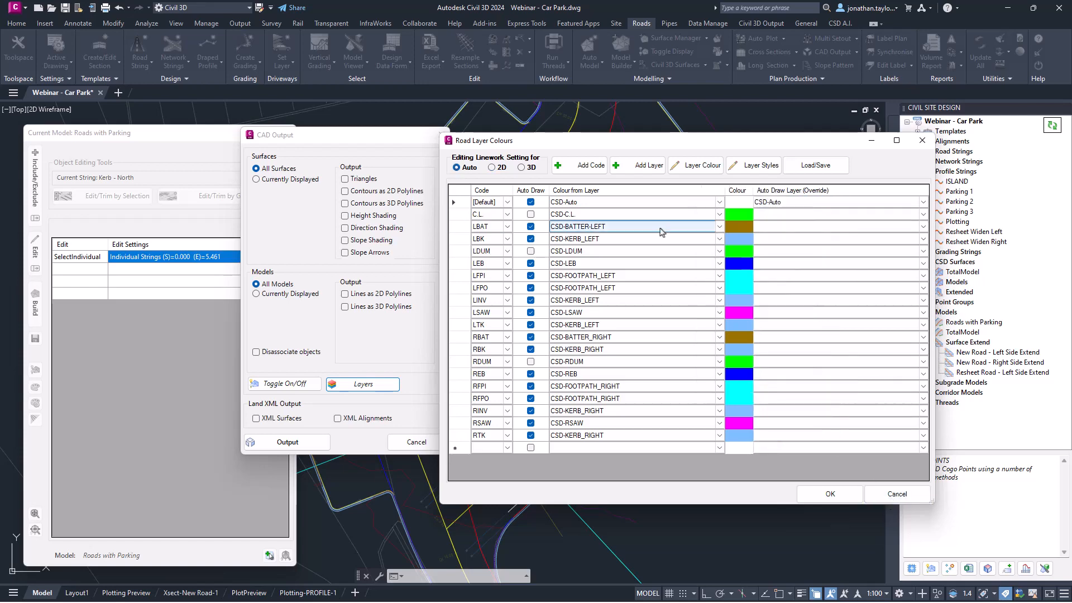
pyautogui.click(897, 494)
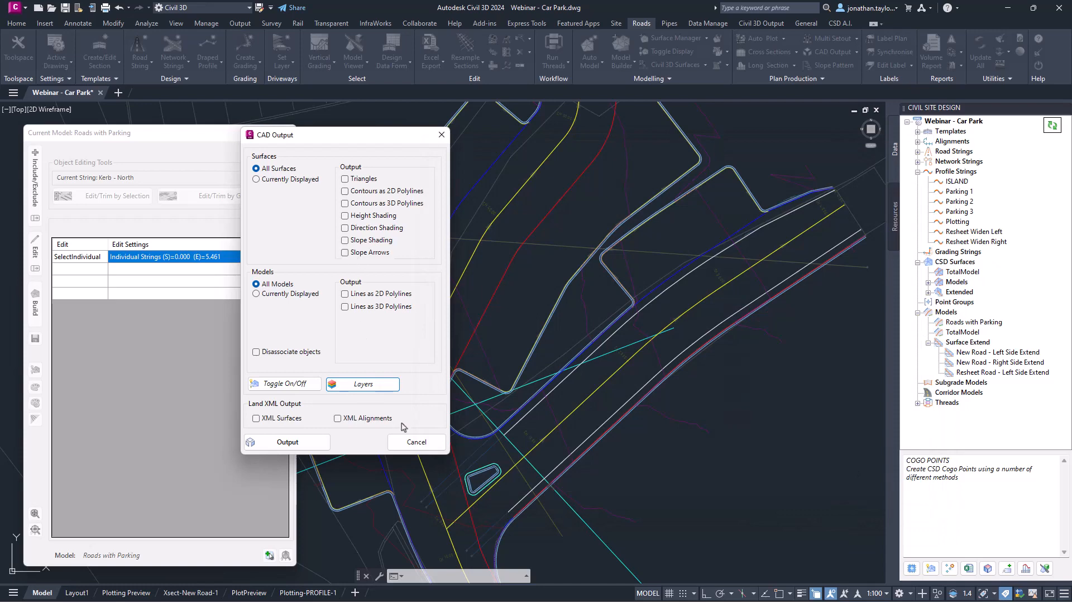
pyautogui.click(416, 443)
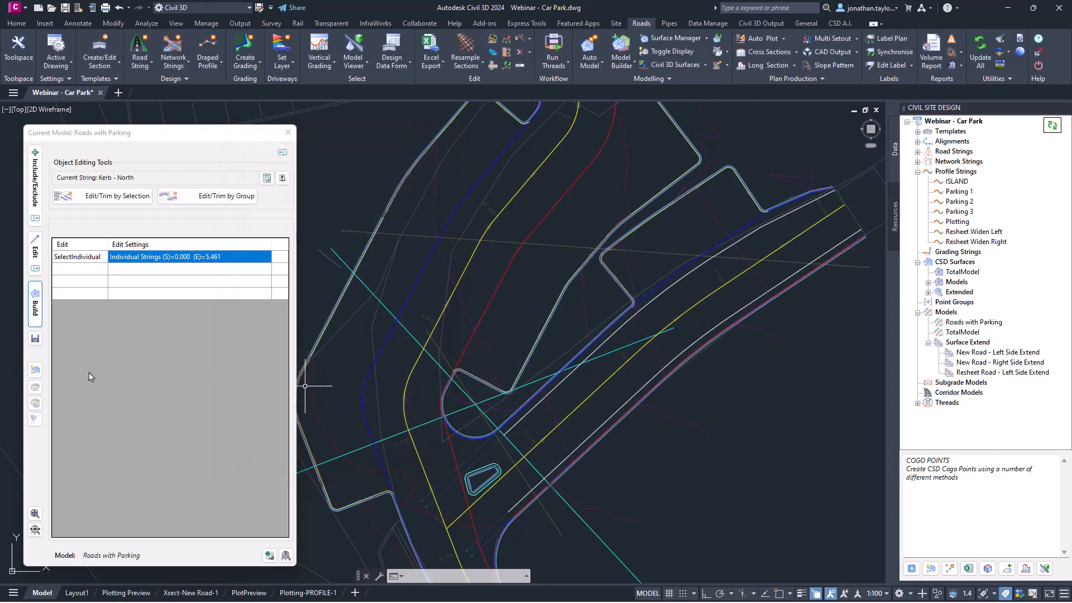
# Examine the layer colours and line types in the Default road colour file and close it without changes.
pyautogui.click(36, 405)
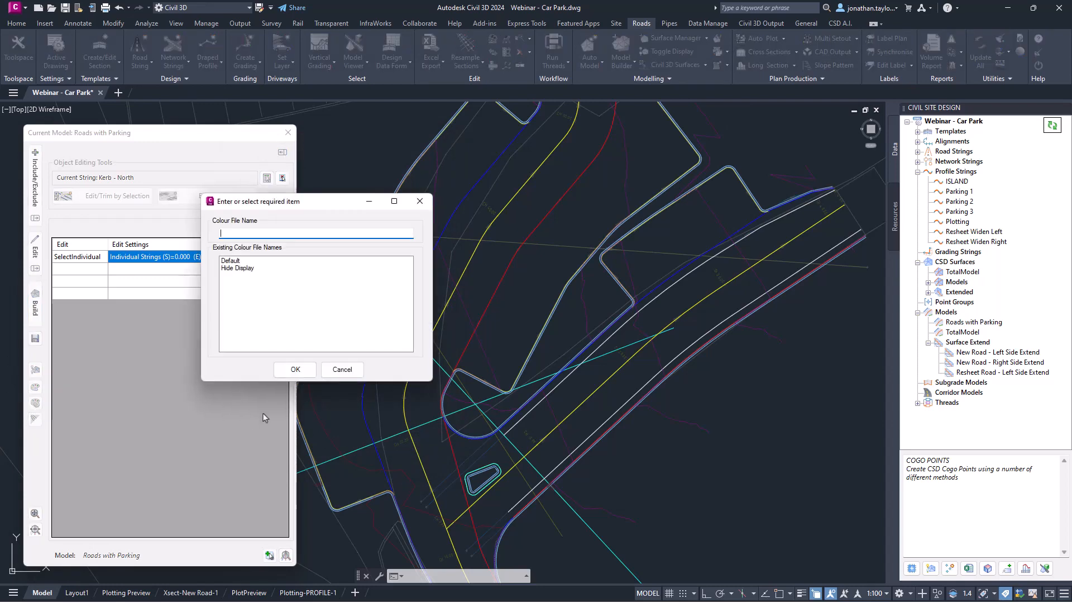
pyautogui.click(233, 262)
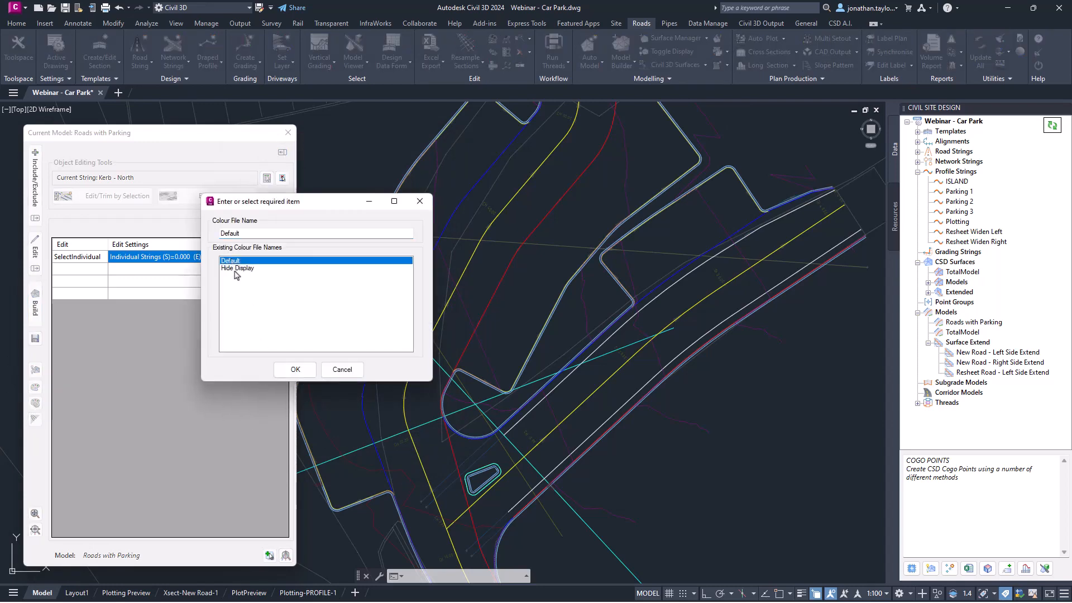
pyautogui.click(295, 369)
pyautogui.moveTo(542, 169); pyautogui.dragTo(481, 181)
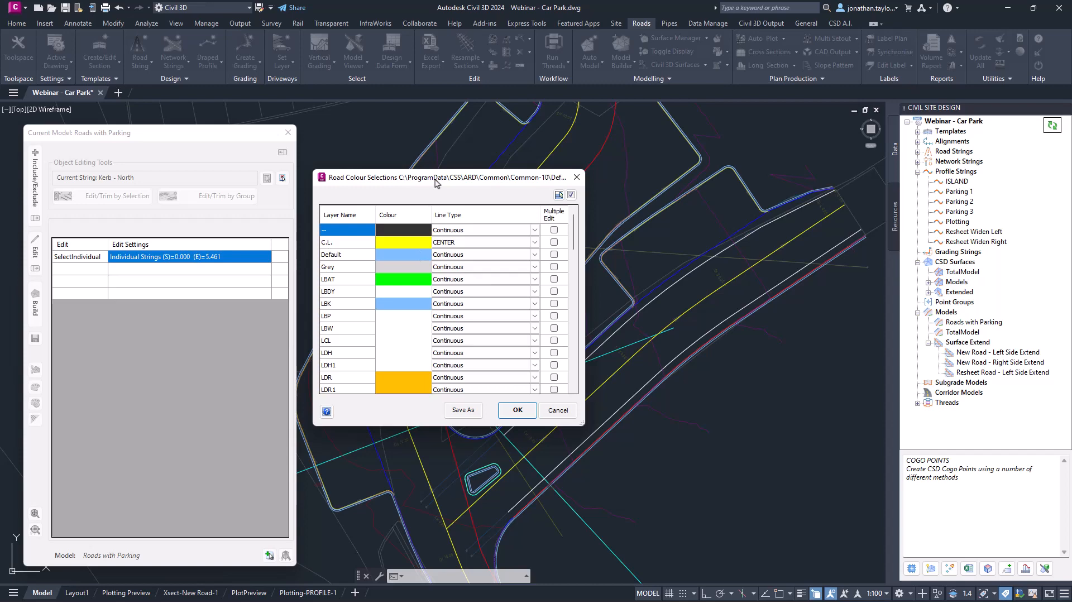
pyautogui.moveTo(436, 182); pyautogui.dragTo(628, 236)
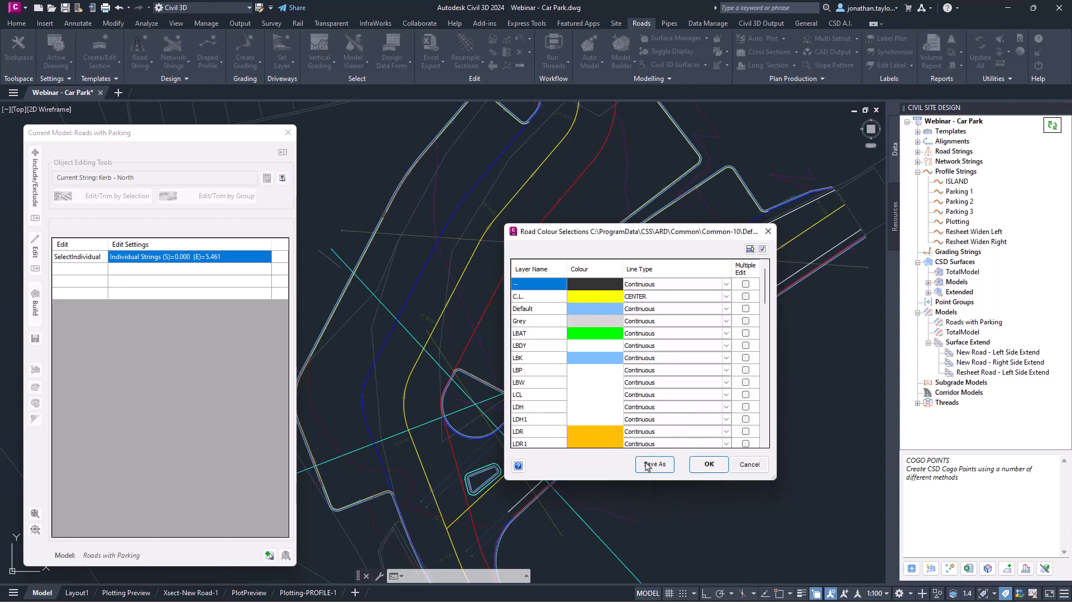
pyautogui.click(750, 464)
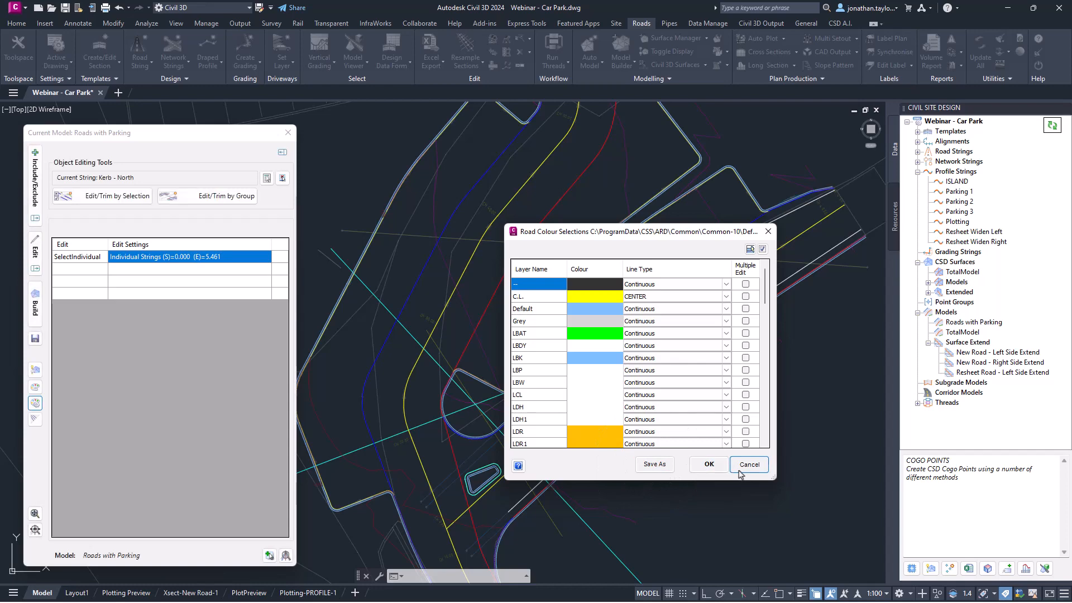
# Check the colour files available for the model display, and view the Hide Display file's layer colours without changing them.
pyautogui.click(35, 389)
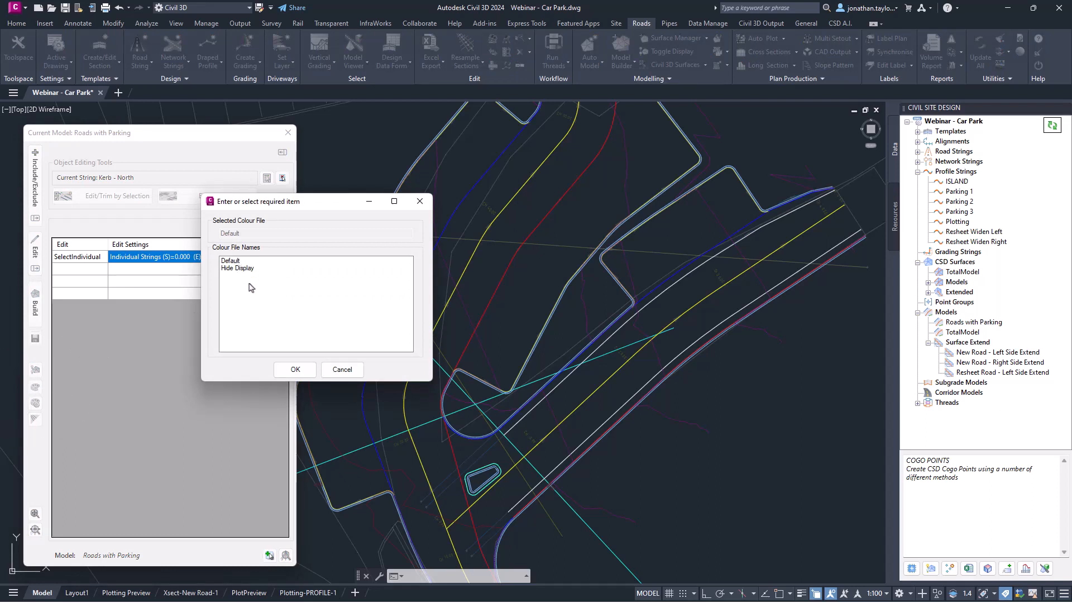
pyautogui.click(342, 369)
pyautogui.click(35, 420)
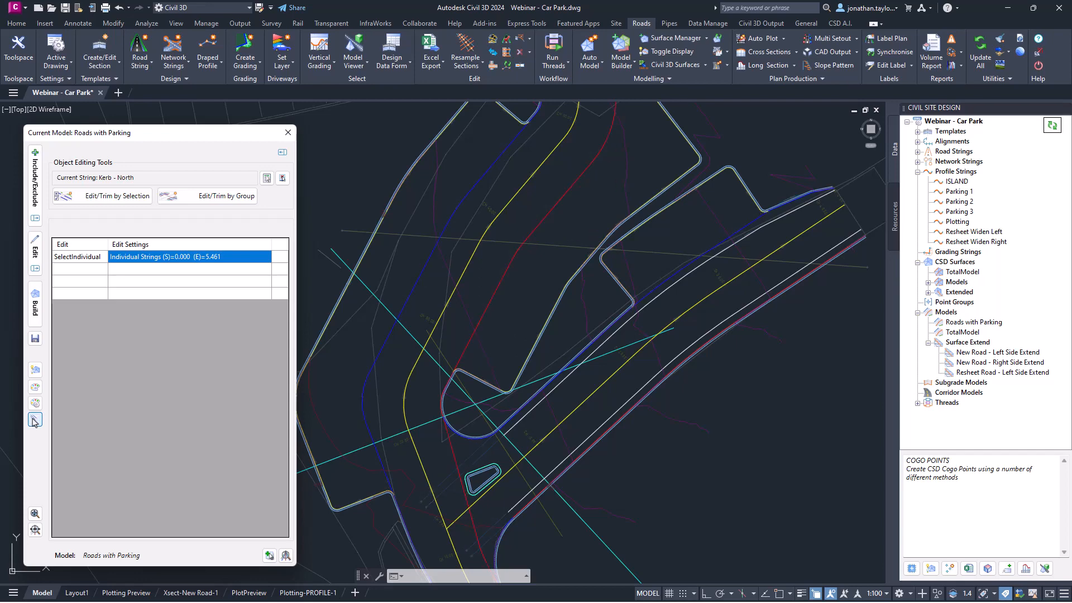
pyautogui.click(35, 419)
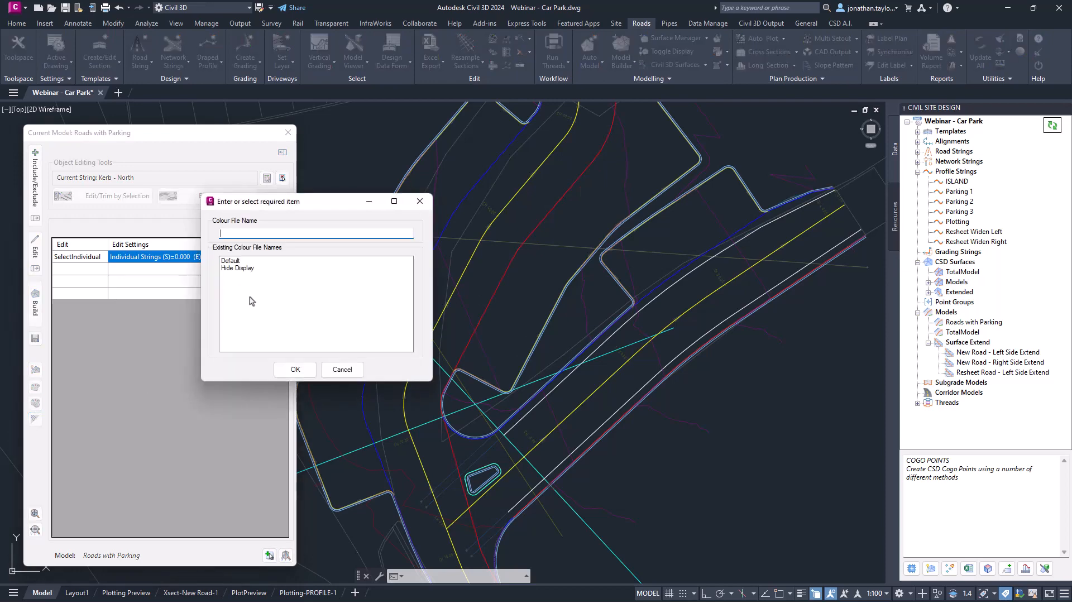
pyautogui.click(241, 268)
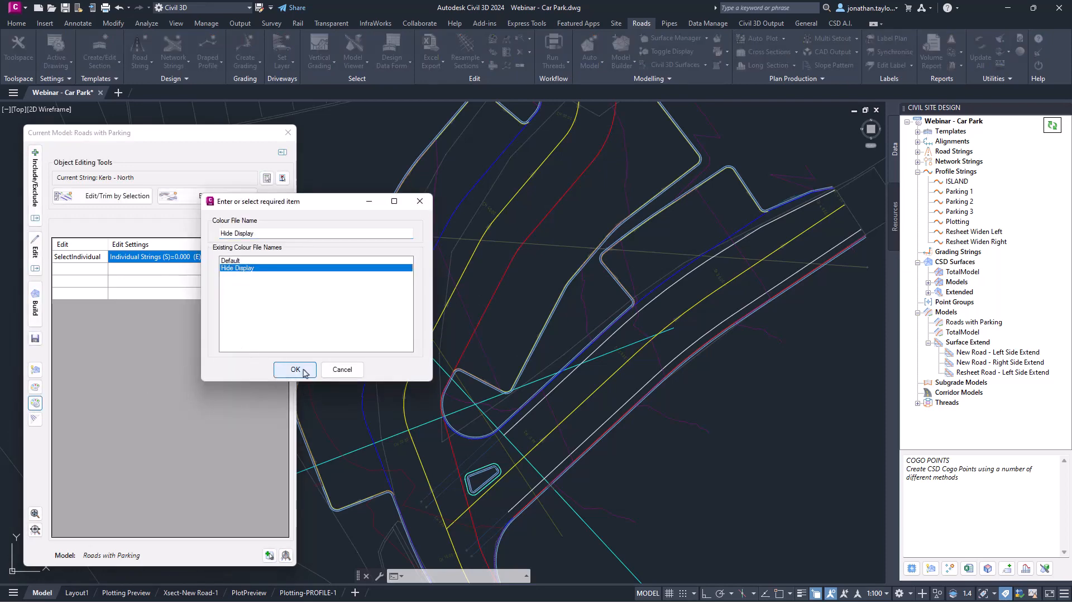
pyautogui.click(295, 370)
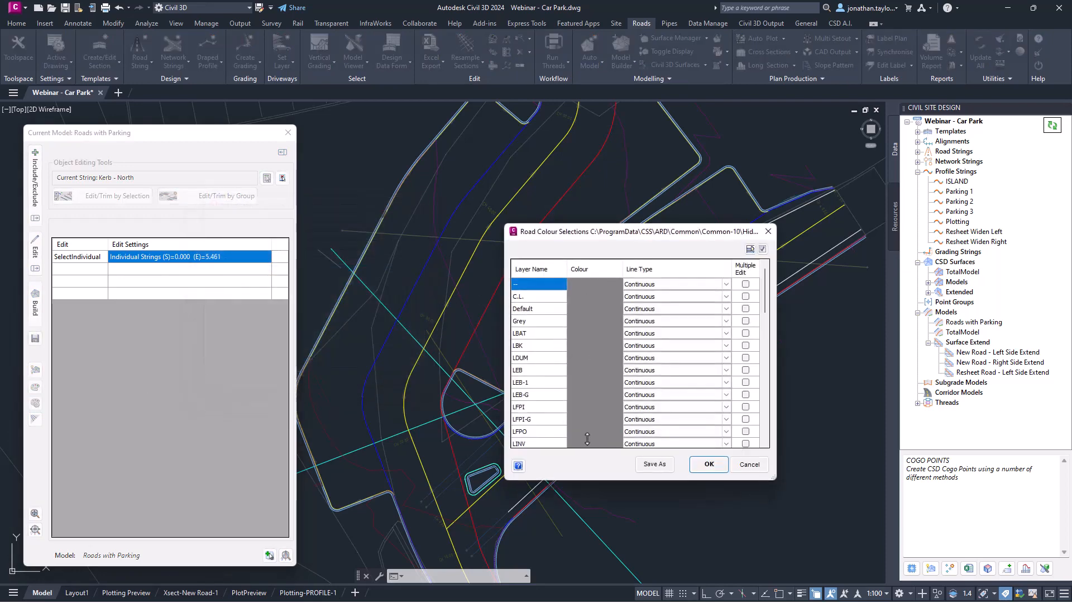
pyautogui.click(749, 465)
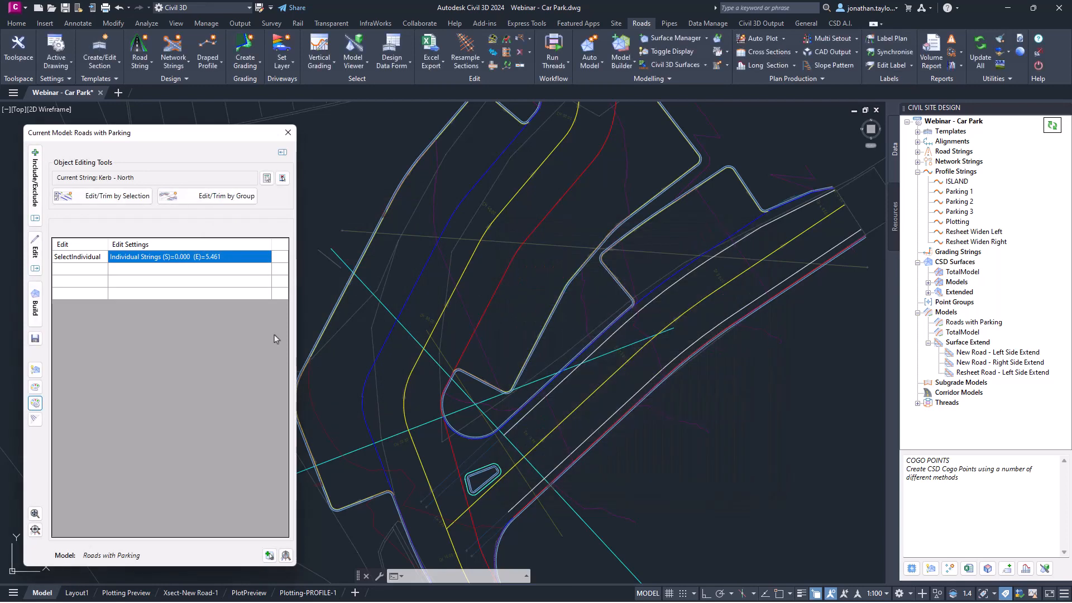
# Assign Default as the model's colour file and Hide Display as the alternate colour file for multimodel drawing, and close the model editor.
pyautogui.click(35, 389)
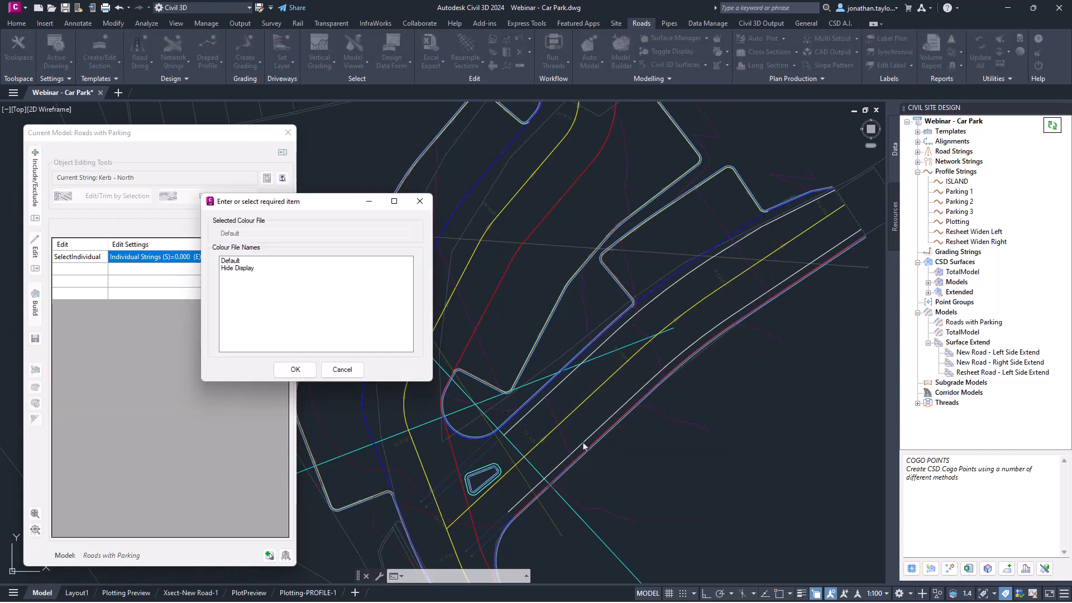
pyautogui.click(231, 261)
pyautogui.click(292, 369)
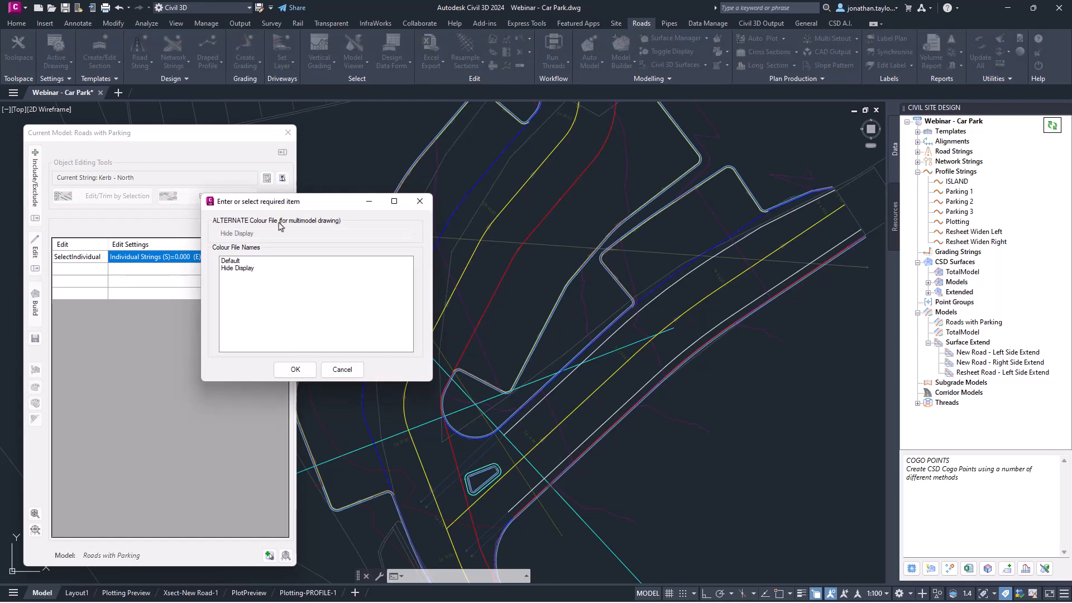
pyautogui.click(240, 268)
pyautogui.click(294, 369)
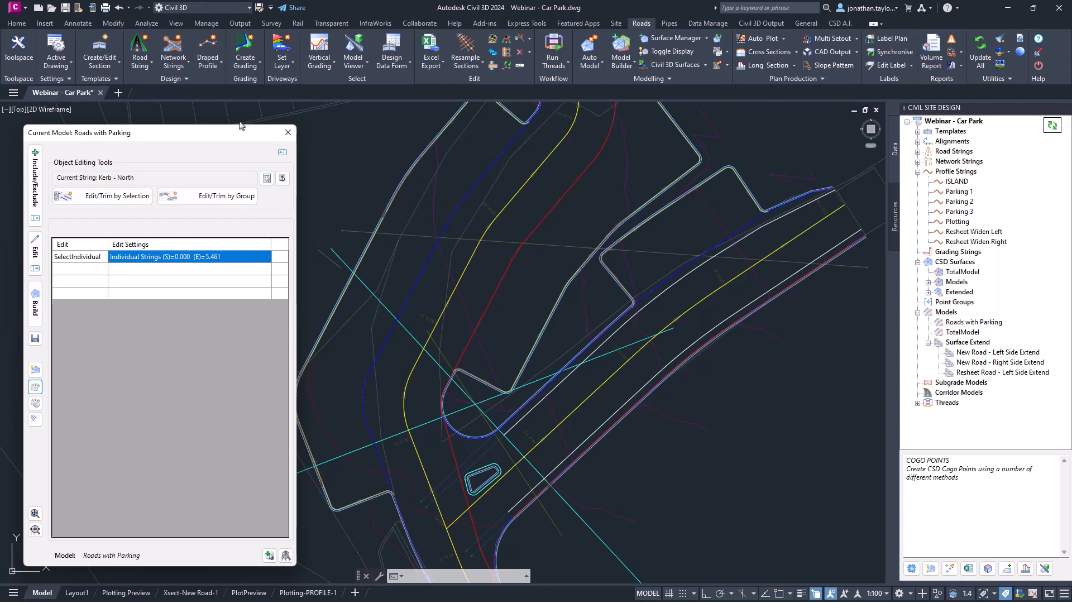
pyautogui.click(290, 137)
# Review the Fast Draw, CAD Entities and Dynamic display settings for the models, and accept them without changes.
pyautogui.click(157, 371)
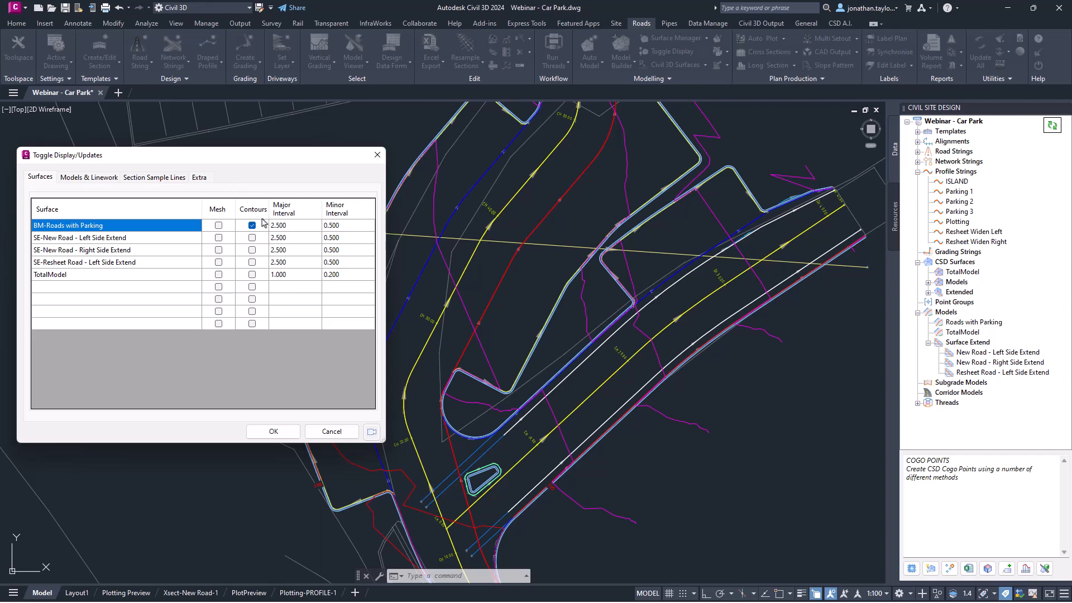
pyautogui.click(95, 179)
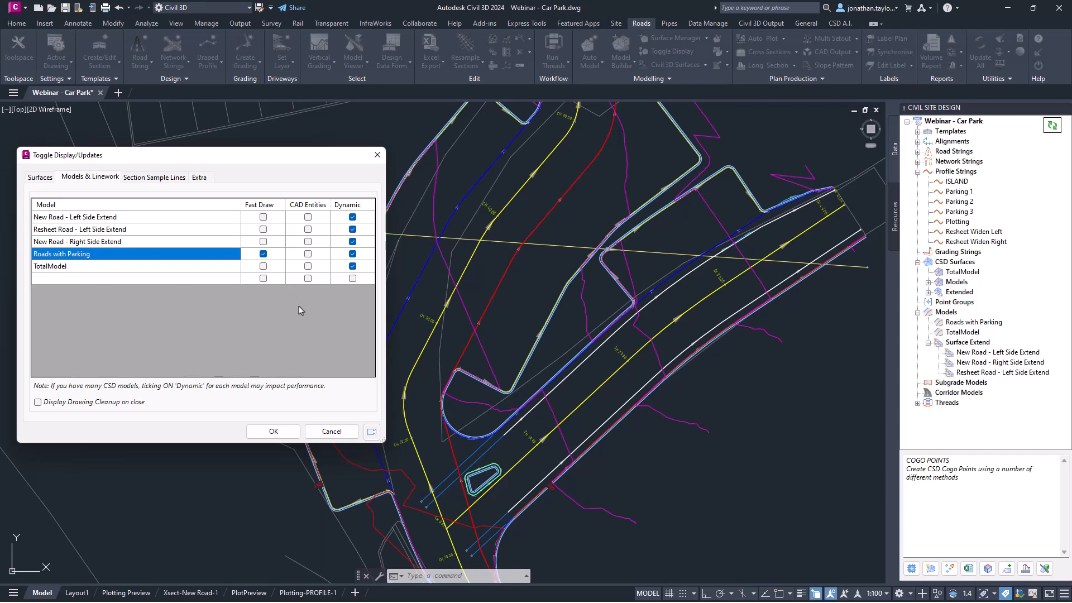
pyautogui.click(272, 431)
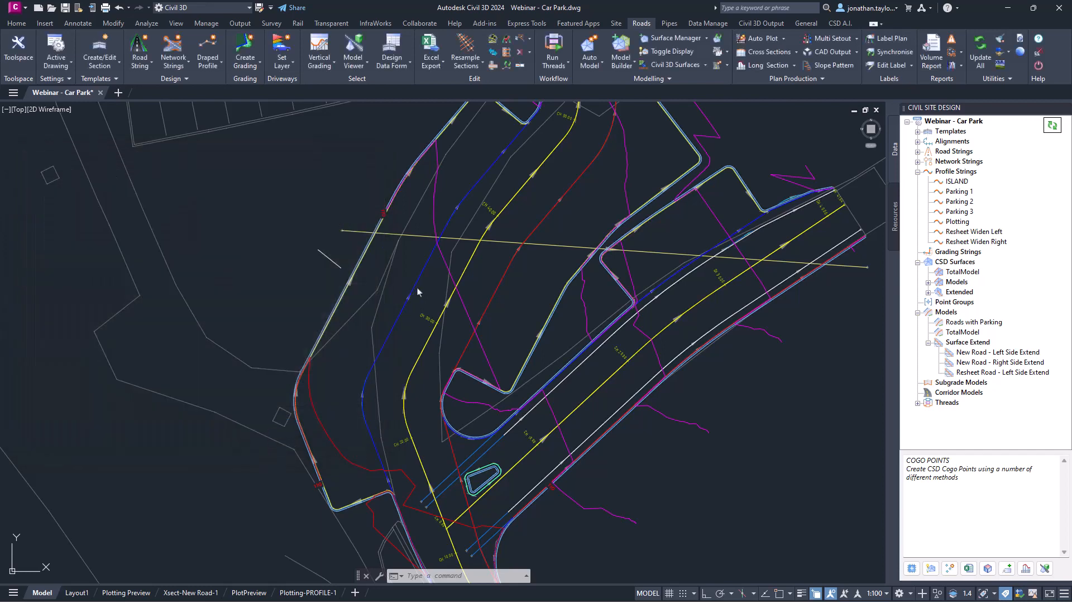
pyautogui.moveTo(449, 261)
pyautogui.mouseDown(button='middle')
pyautogui.moveTo(386, 273)
pyautogui.moveTo(370, 288)
pyautogui.mouseUp(button='middle')
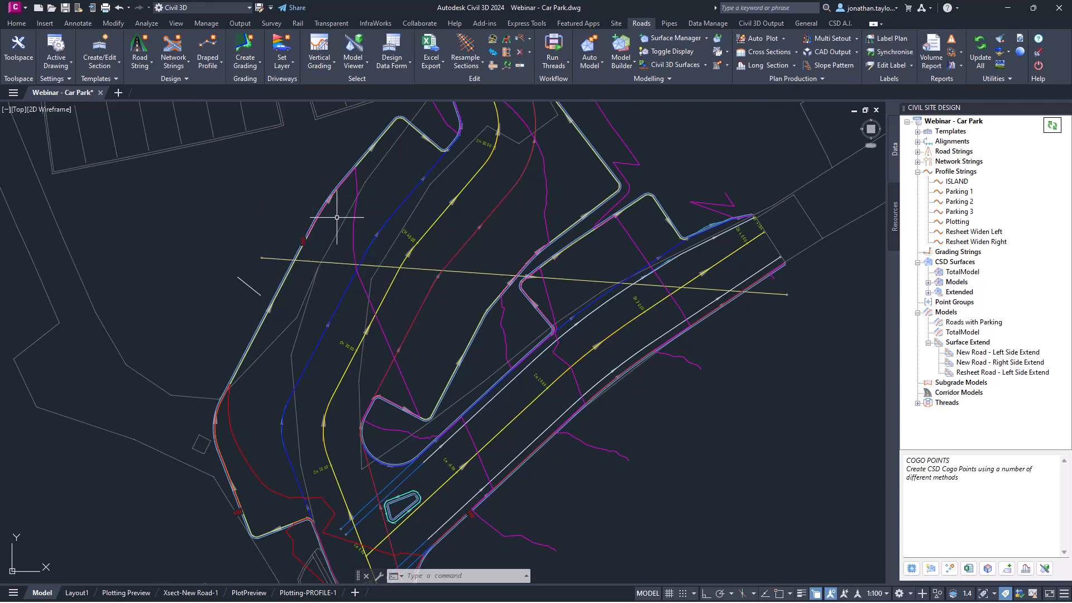
# Refresh the Civil Site Design object listing and rebuild the Roads with Parking model.
pyautogui.click(1052, 127)
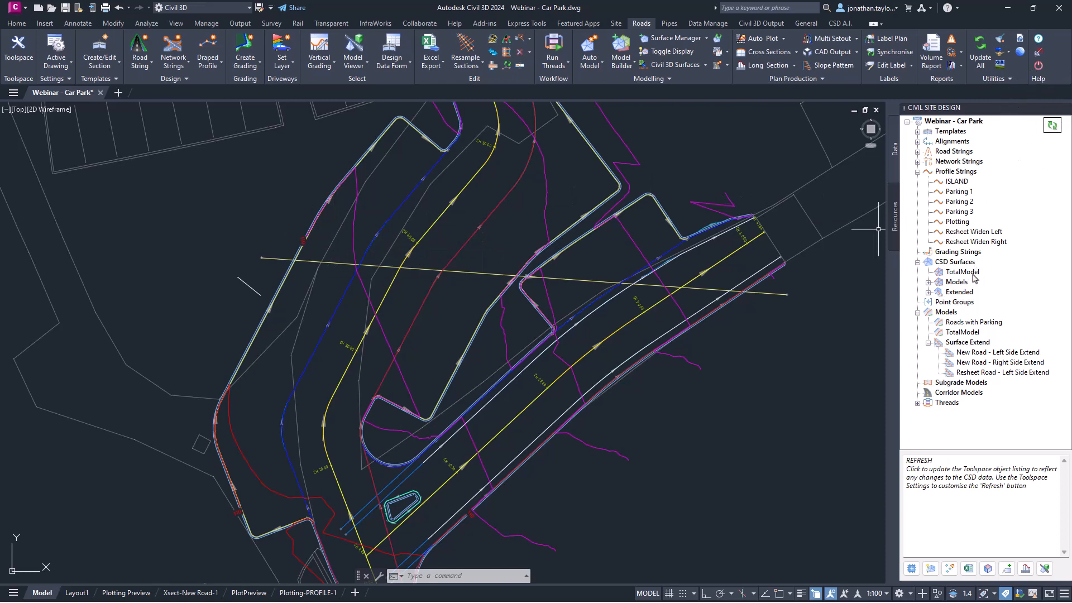
pyautogui.rightClick(968, 324)
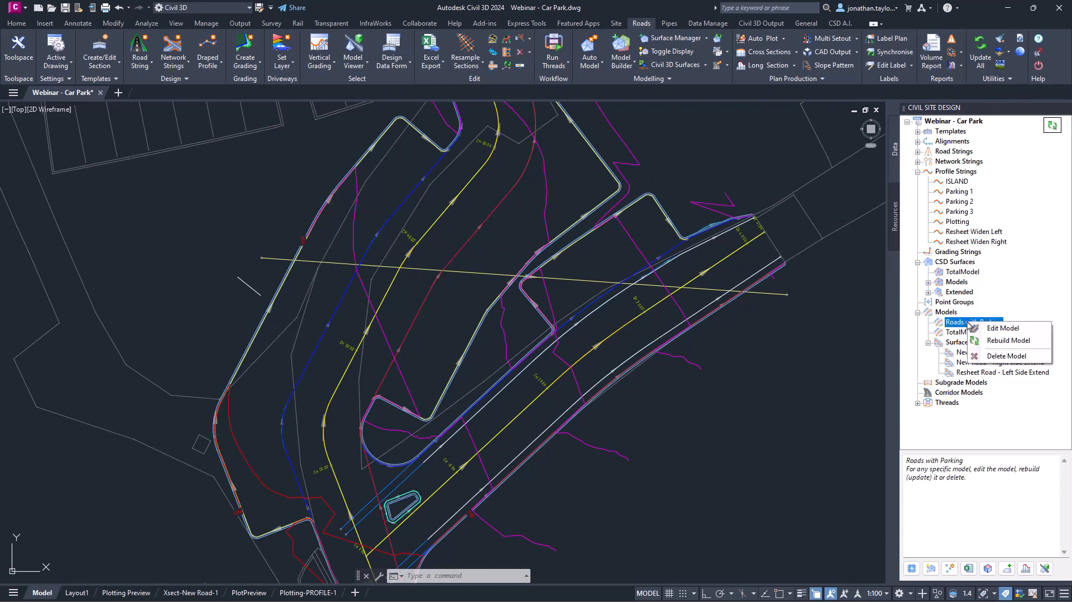
pyautogui.click(989, 345)
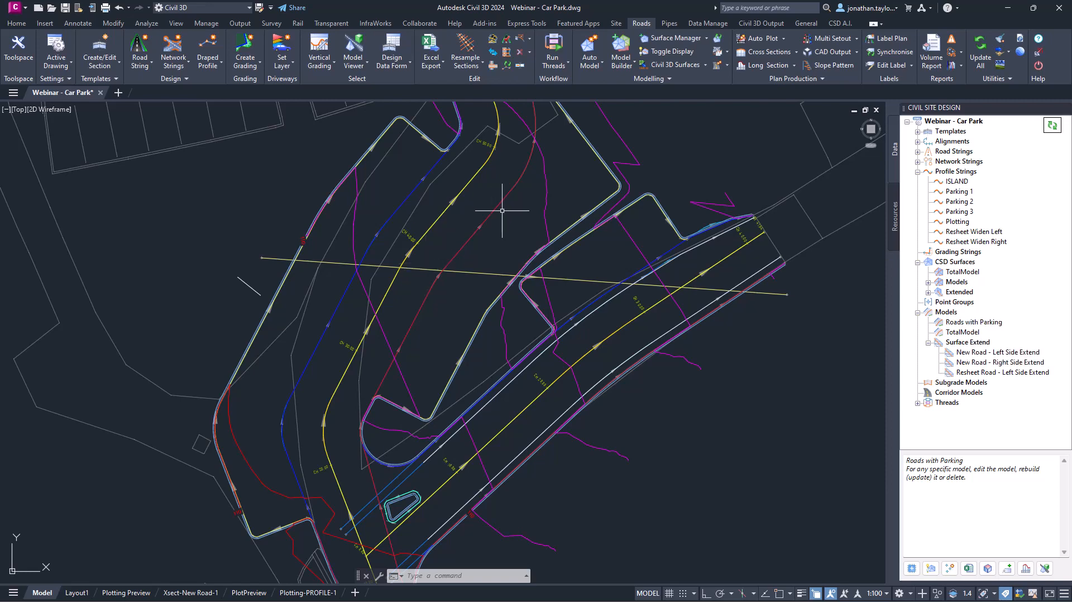
# Check which models are set to update dynamically in Toggle Display, and leave the settings unchanged.
pyautogui.rightClick(950, 312)
pyautogui.click(963, 331)
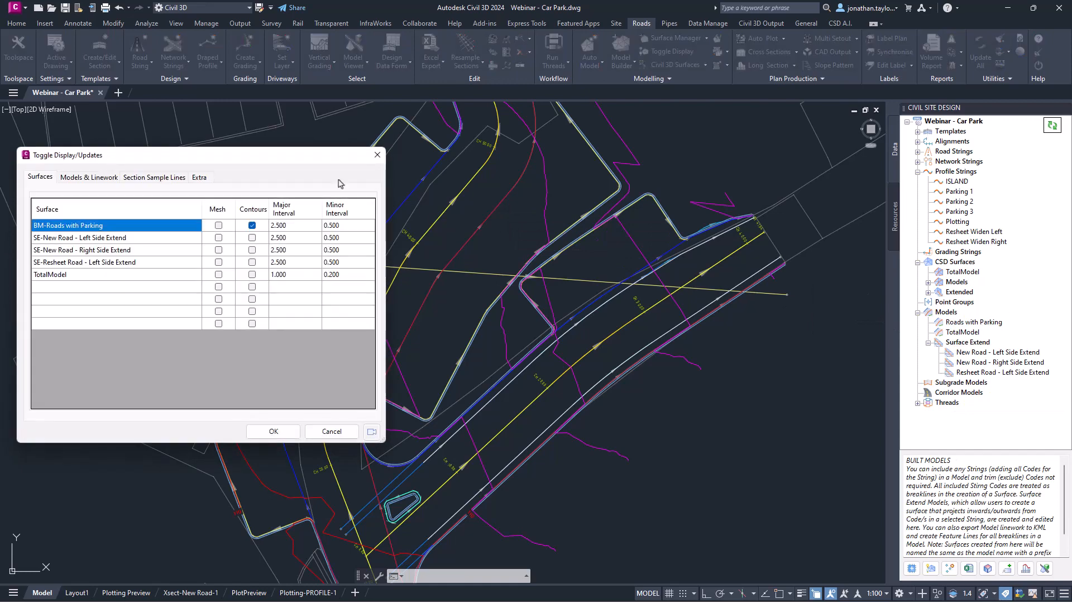
pyautogui.click(106, 178)
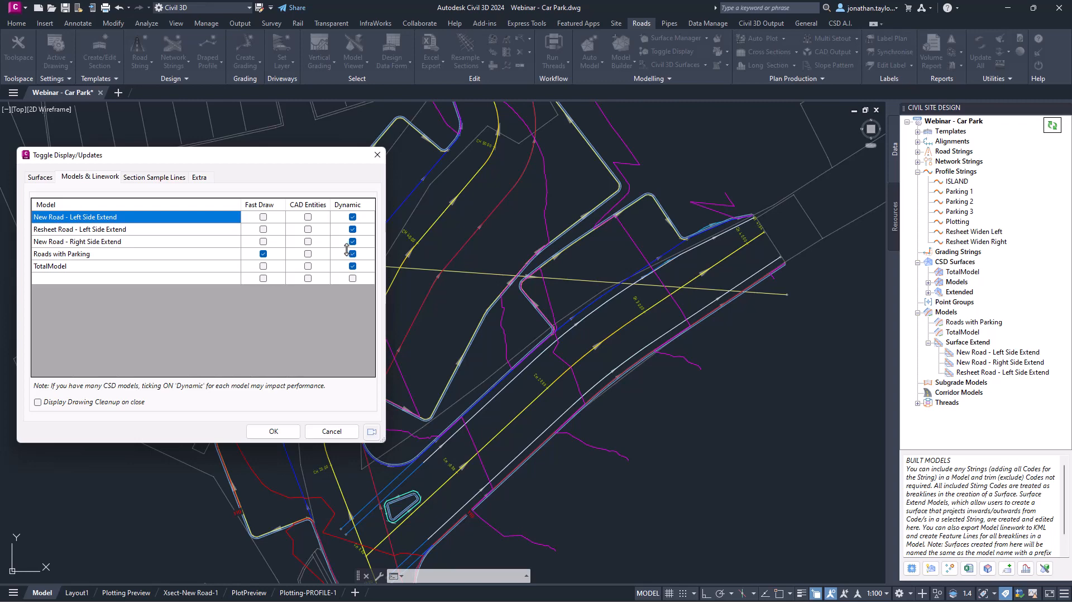
pyautogui.click(277, 433)
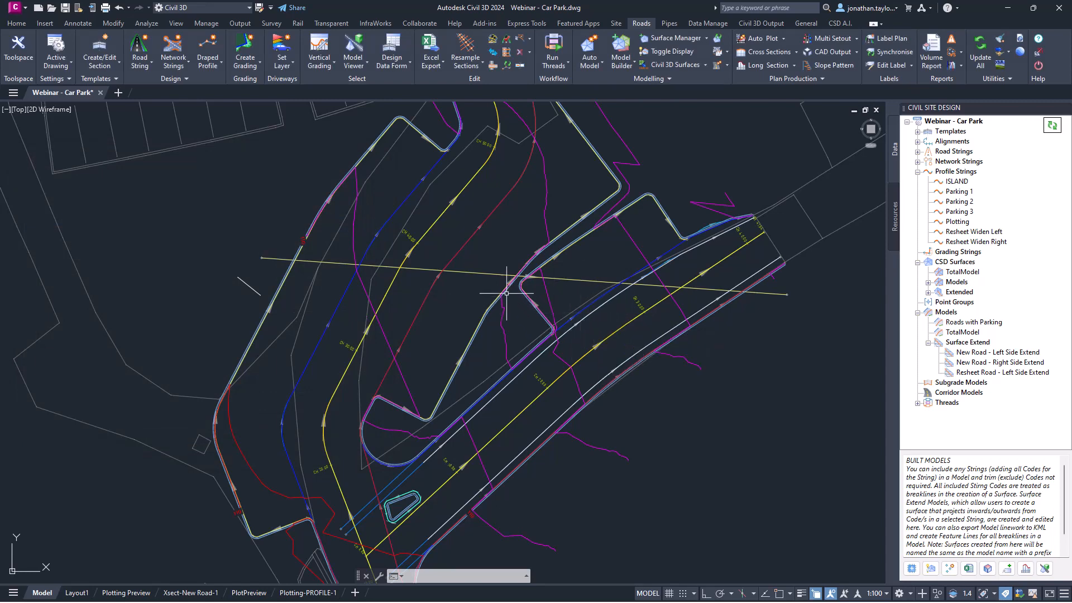
# Display the triangles of the BM-Roads with Parking surface from its contours.
pyautogui.click(616, 166)
pyautogui.rightClick(616, 166)
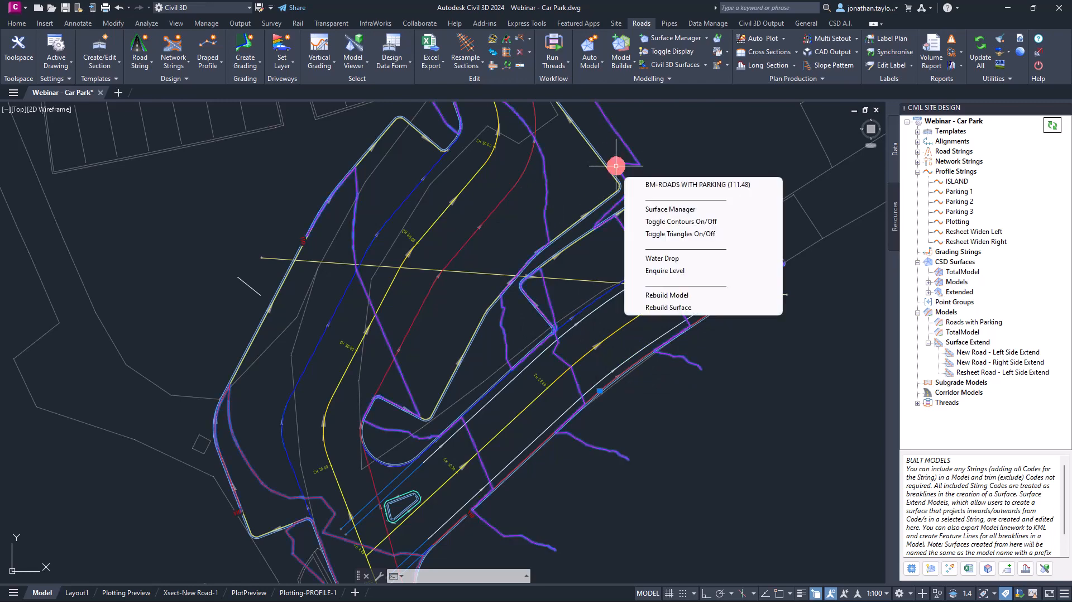
pyautogui.click(670, 233)
pyautogui.scroll(-3, 480, 285)
pyautogui.moveTo(480, 285)
pyautogui.mouseDown(button='middle')
pyautogui.moveTo(498, 265)
pyautogui.moveTo(447, 267)
pyautogui.mouseUp(button='middle')
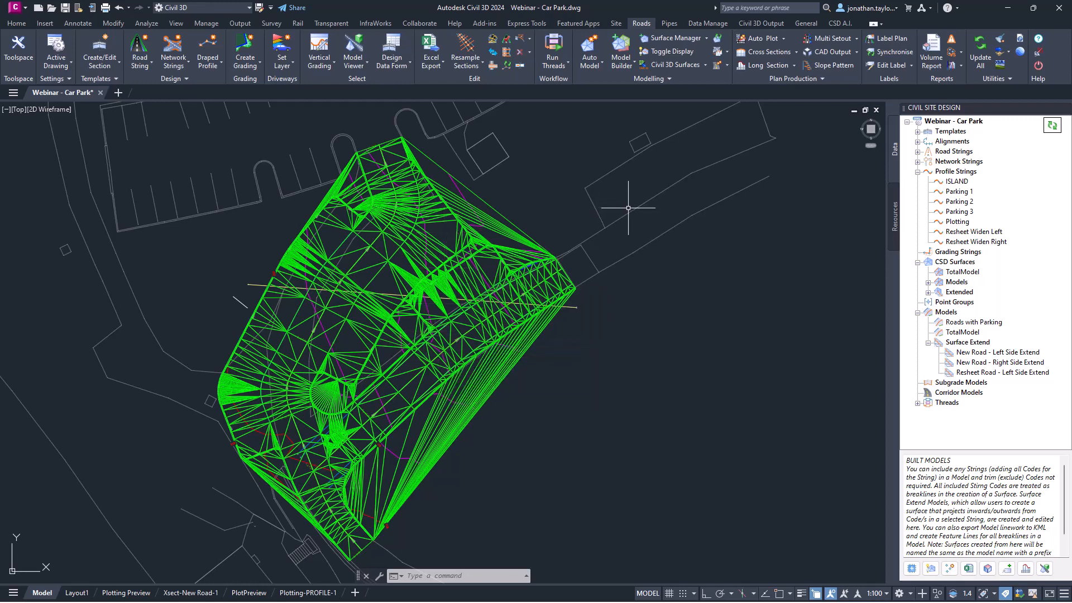
# Turn on the boundary for Roads with Parking in Model Builder, set its maximum triangle length to 12, and rebuild the model.
pyautogui.rightClick(951, 313)
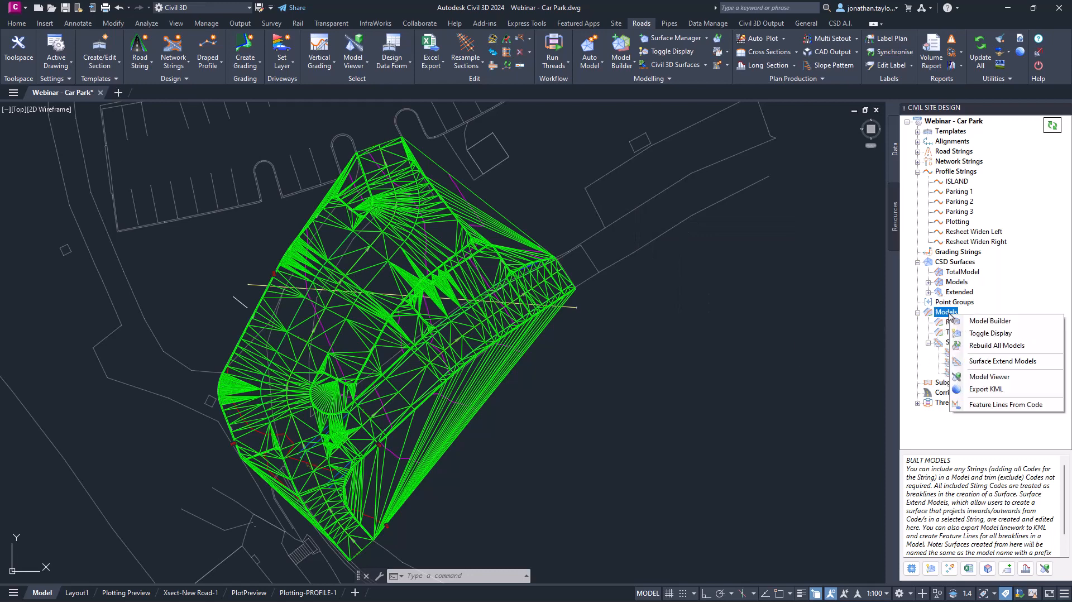
pyautogui.click(958, 321)
pyautogui.moveTo(560, 219); pyautogui.dragTo(782, 283)
pyautogui.click(764, 342)
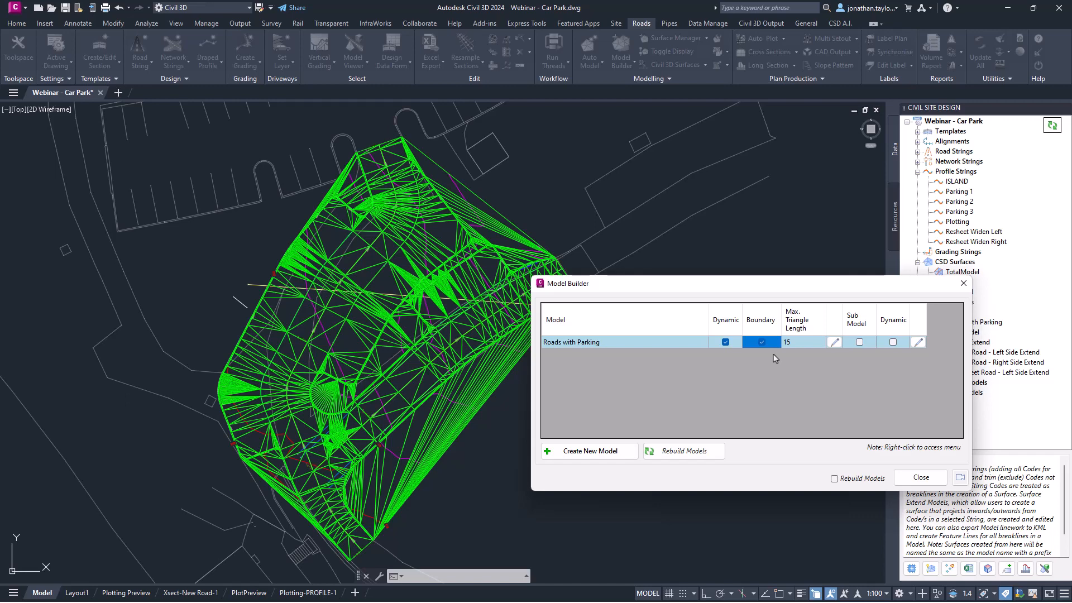
pyautogui.click(796, 343)
pyautogui.click(796, 343)
pyautogui.click(693, 456)
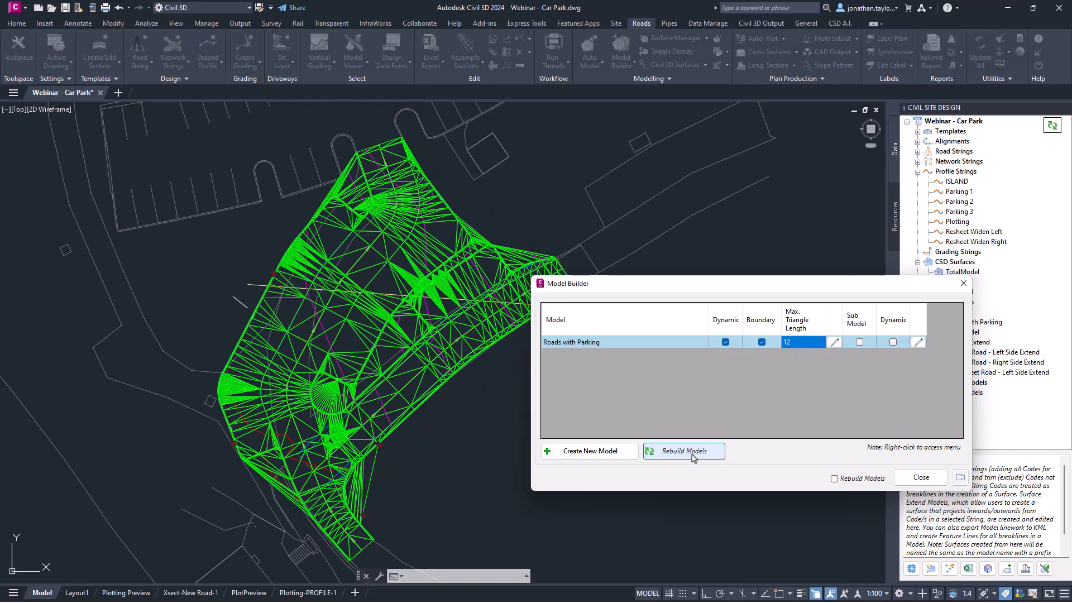
# Set the Roads with Parking maximum triangle length to 9 and rebuild the model.
pyautogui.click(800, 343)
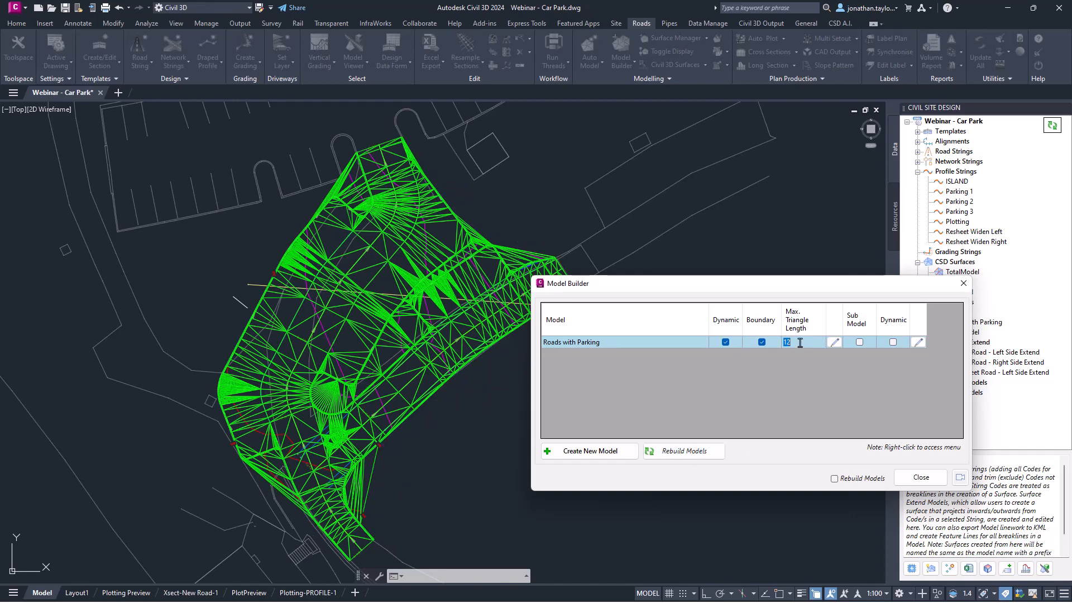
pyautogui.write('9')
pyautogui.click(679, 456)
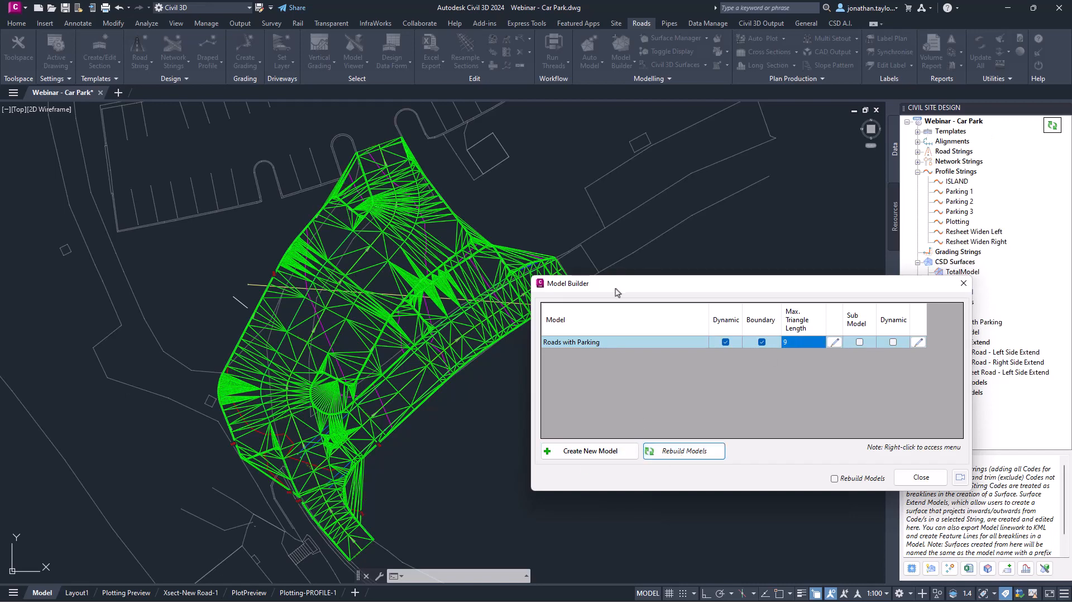
# Set the Roads with Parking maximum triangle length to 6, rebuild the model, and close Model Builder.
pyautogui.click(799, 343)
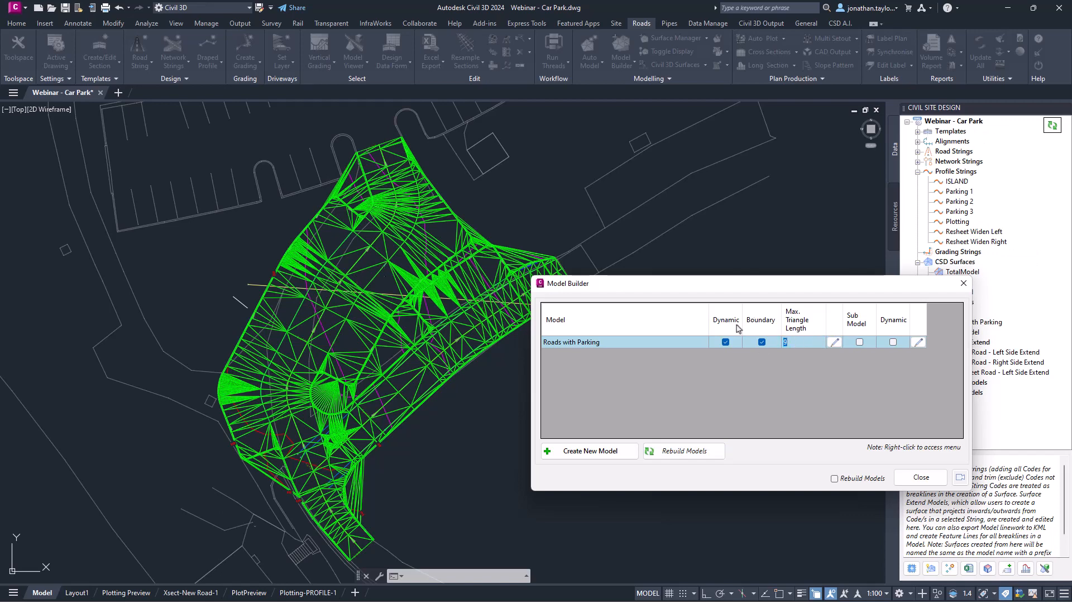
pyautogui.write('6')
pyautogui.click(704, 454)
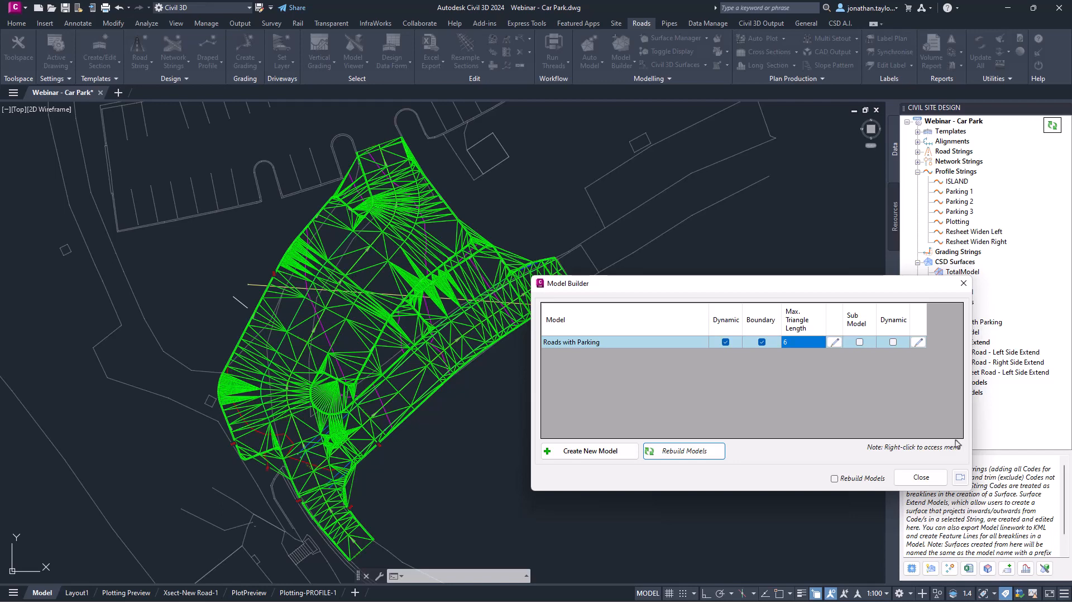
pyautogui.click(920, 477)
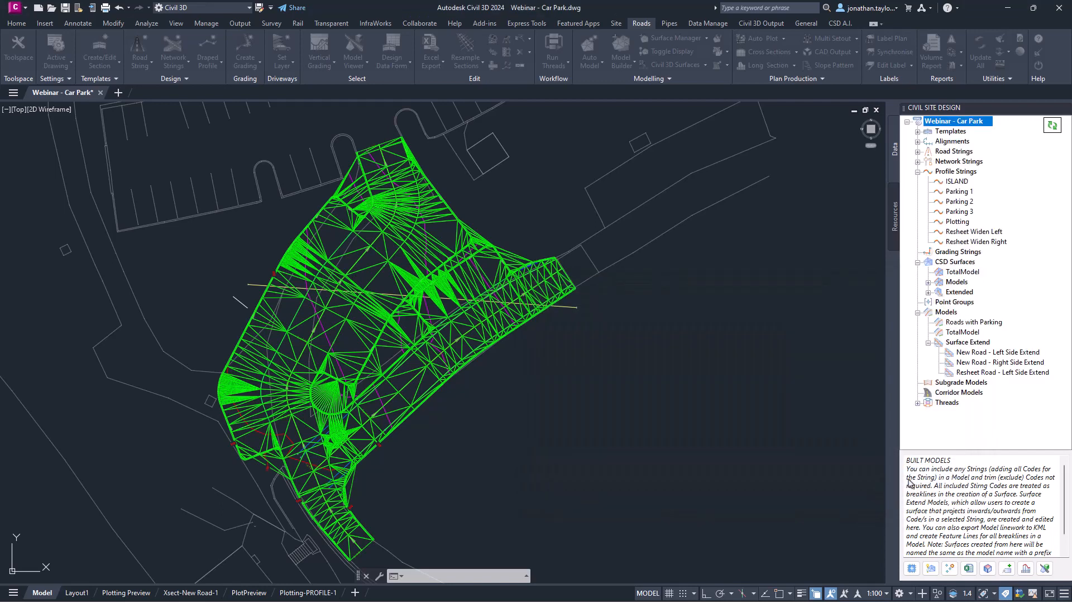
pyautogui.scroll(2, 350, 183)
pyautogui.scroll(2, 351, 183)
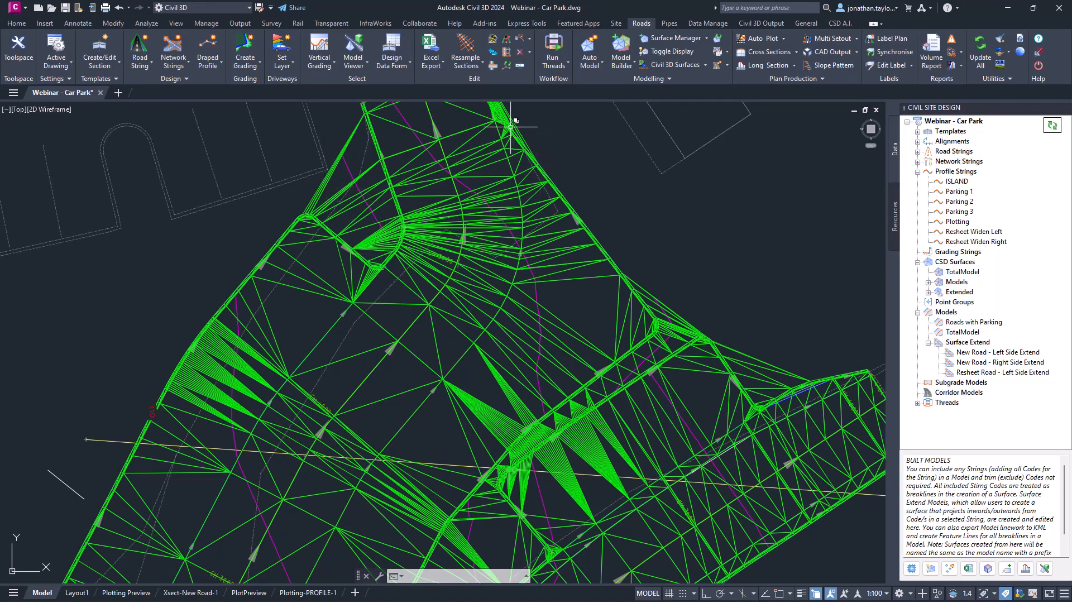
pyautogui.scroll(-5, 479, 281)
pyautogui.moveTo(518, 349); pyautogui.dragTo(418, 288, button='middle')
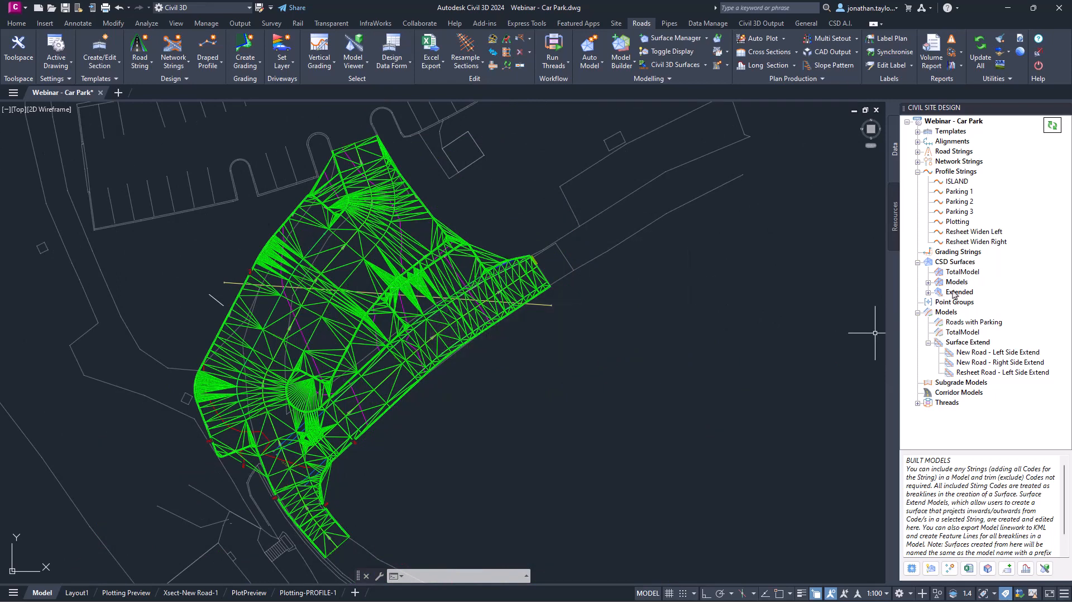
# Make BM-Roads with Parking the current surface in Surface Manager, and review its breakline, boundary and editing inputs.
pyautogui.click(955, 263)
pyautogui.rightClick(955, 263)
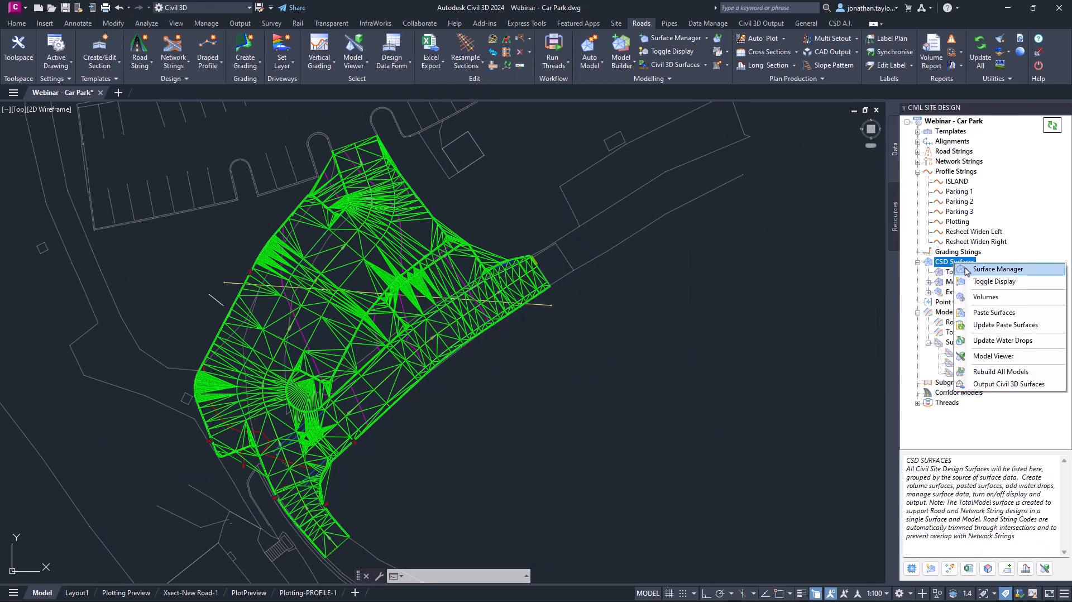
pyautogui.click(988, 269)
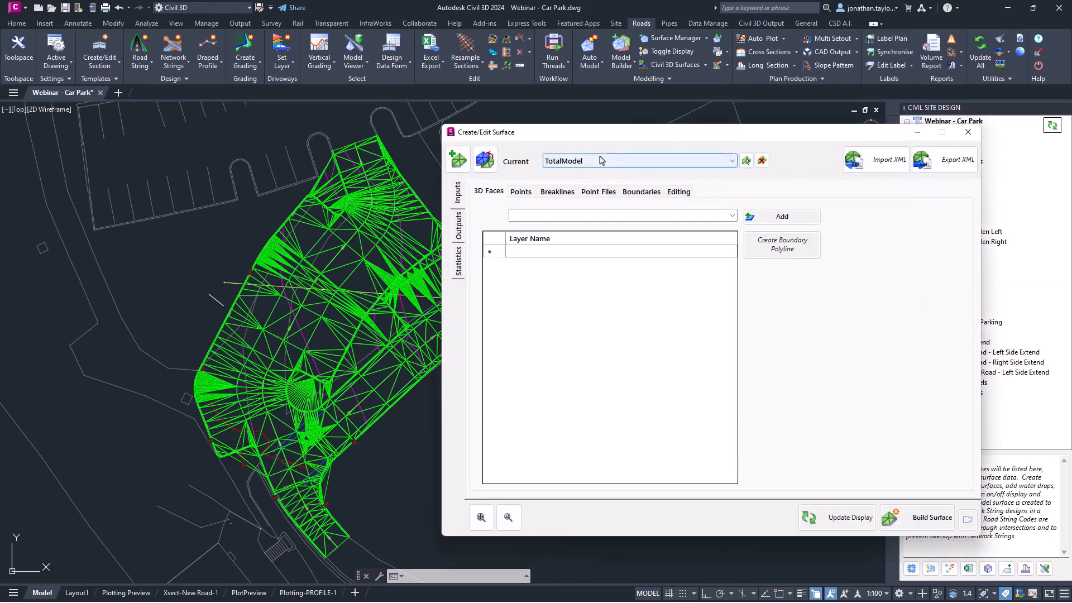
pyautogui.click(601, 160)
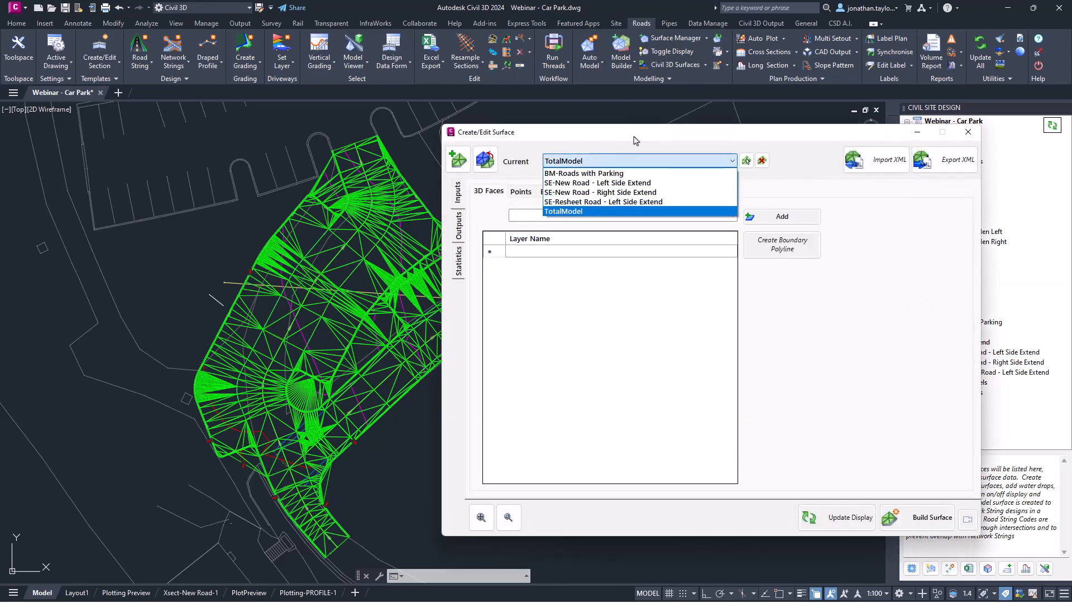
pyautogui.click(597, 175)
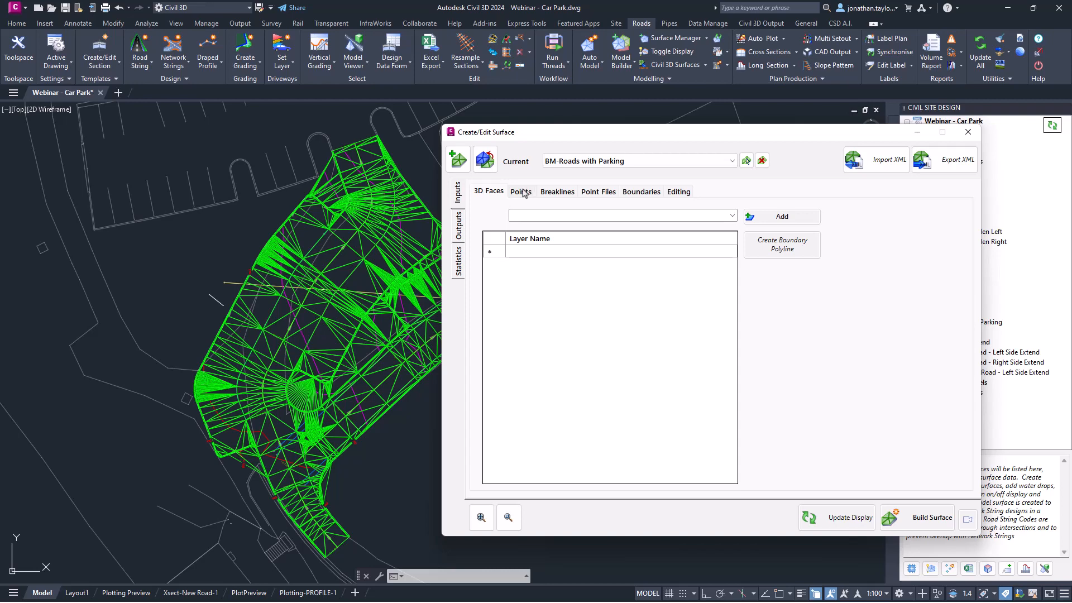
pyautogui.click(563, 195)
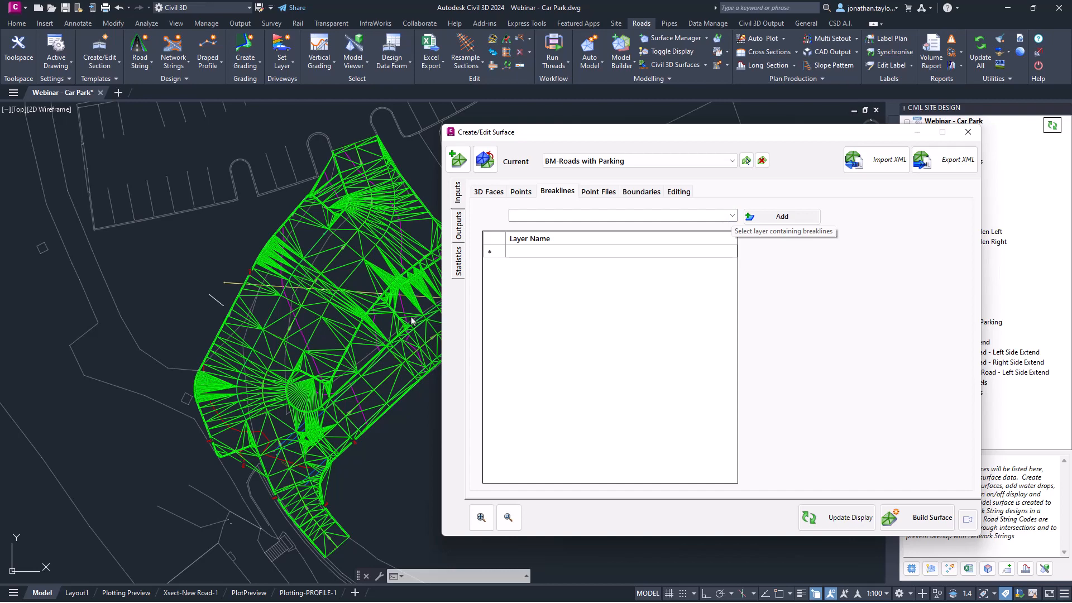
pyautogui.click(632, 192)
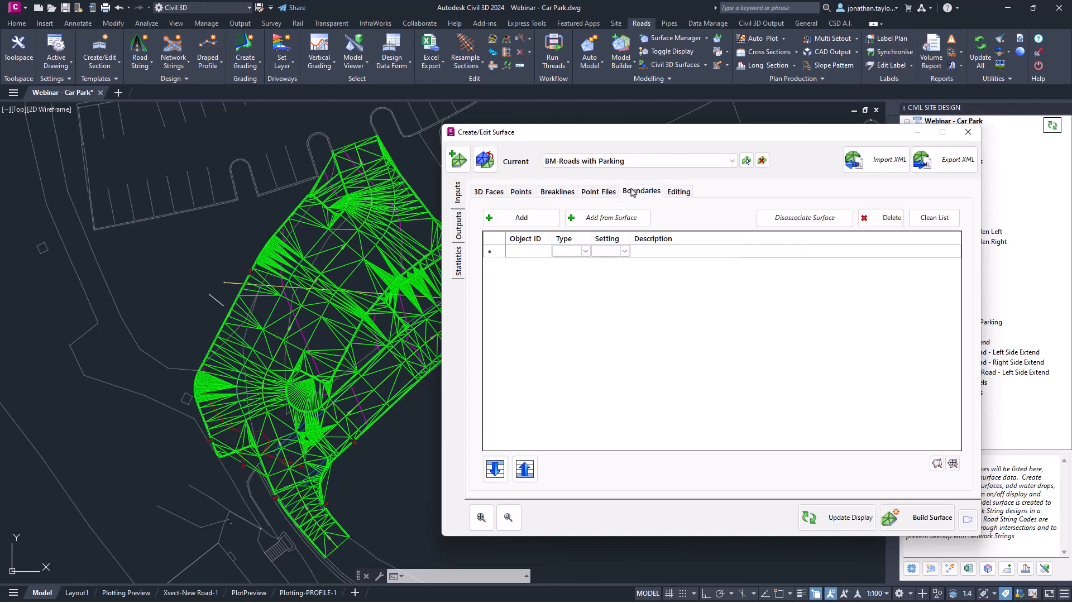
pyautogui.click(673, 192)
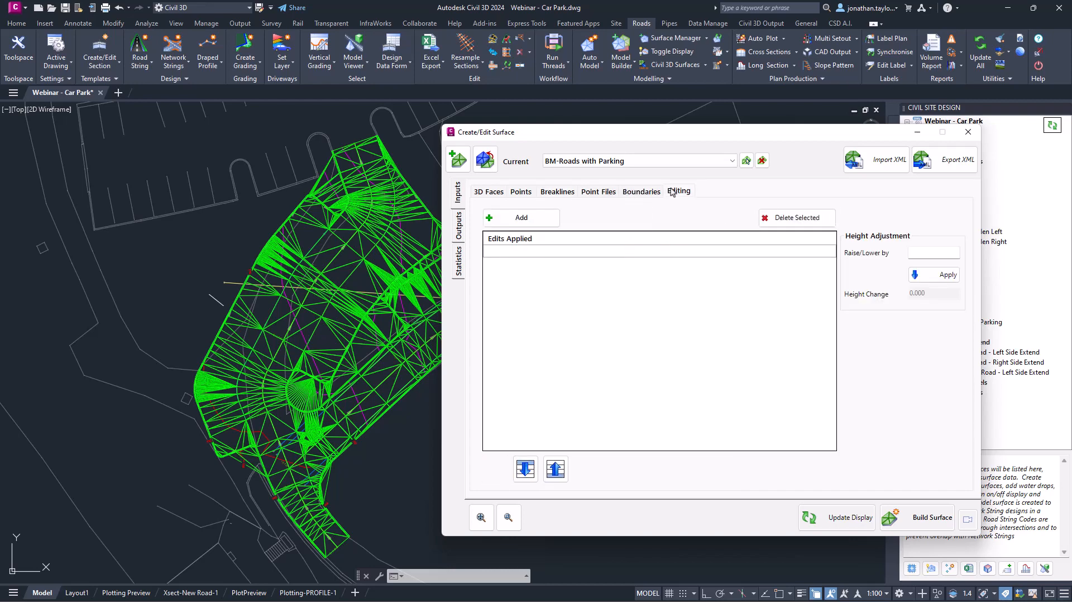
# Add a Delete Edge edit across the unwanted triangles bridging the notch beside the northern entry road near CH 50.00.
pyautogui.click(534, 221)
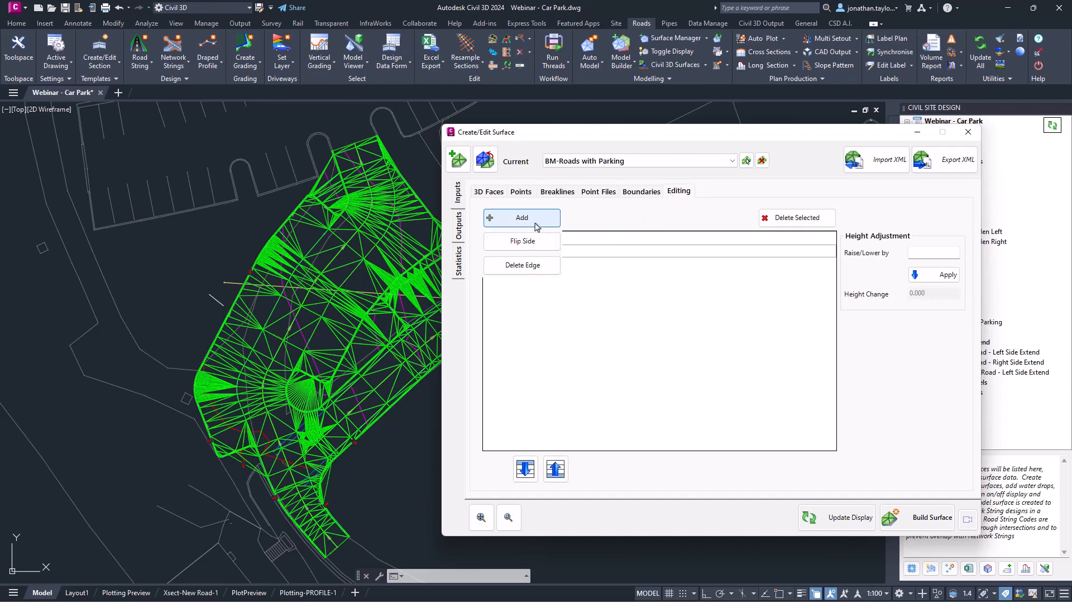
pyautogui.click(533, 266)
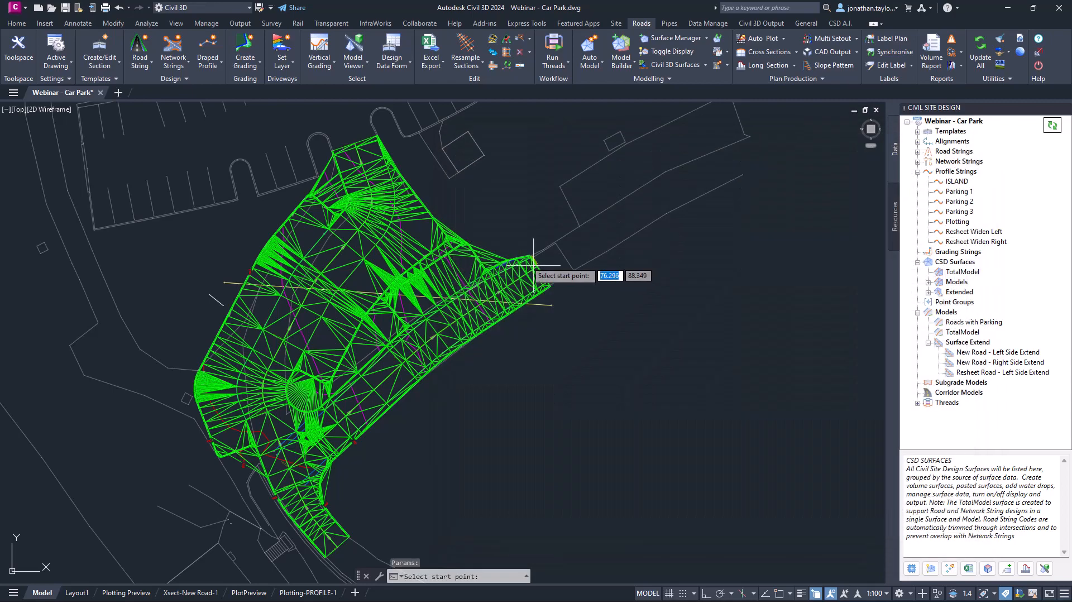
pyautogui.scroll(6, 322, 184)
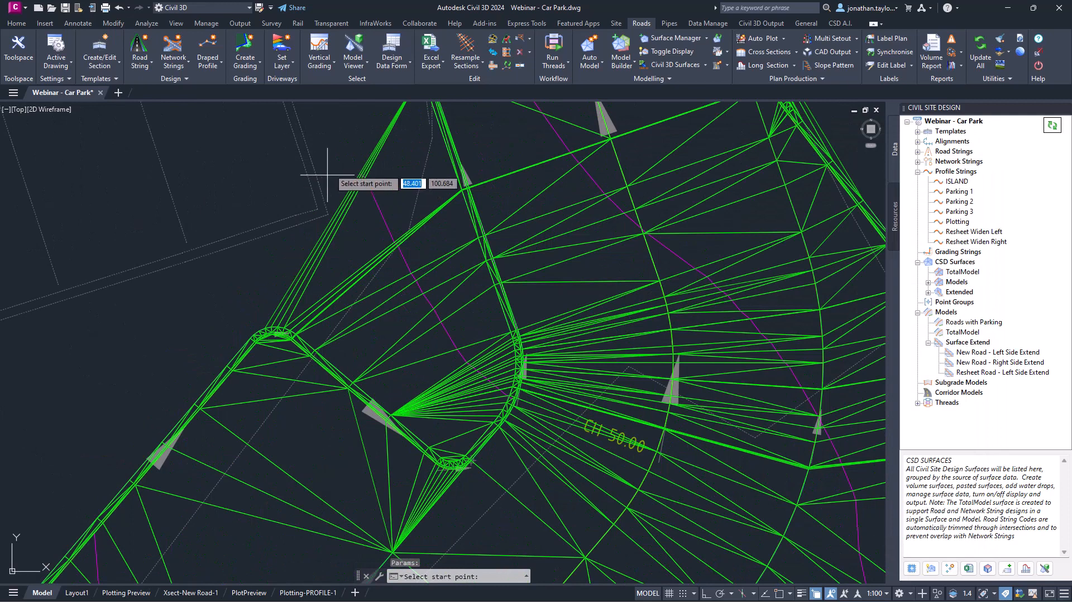
pyautogui.click(355, 124)
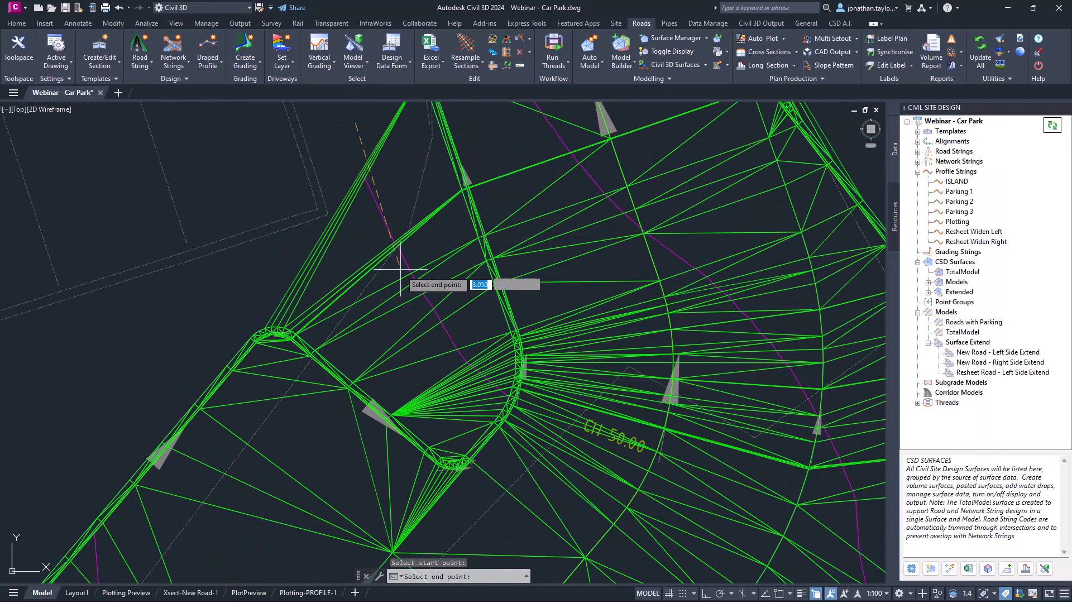
pyautogui.click(455, 443)
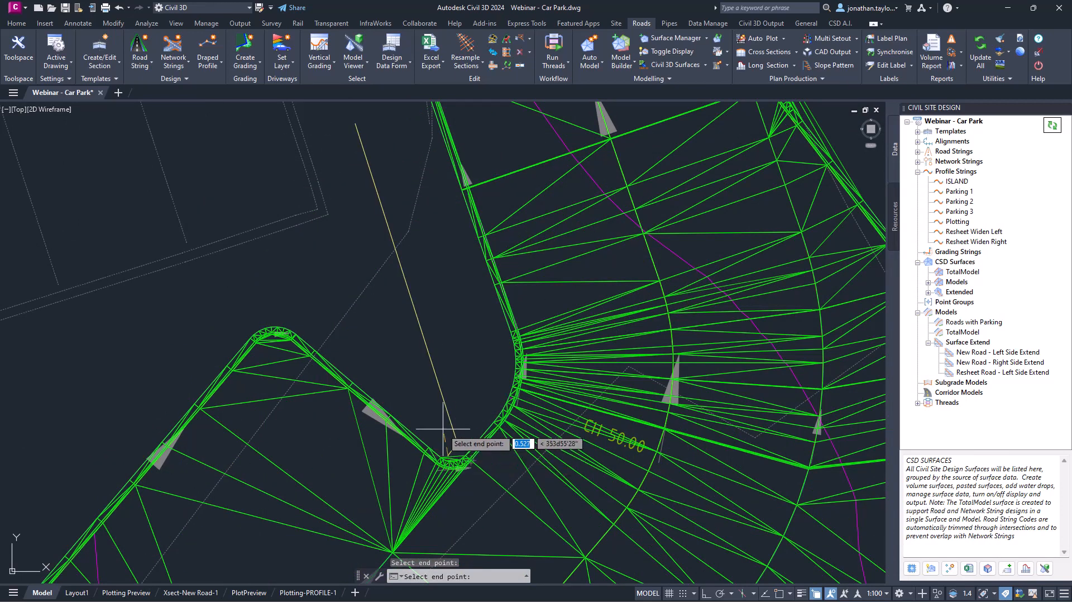
pyautogui.press('Return')
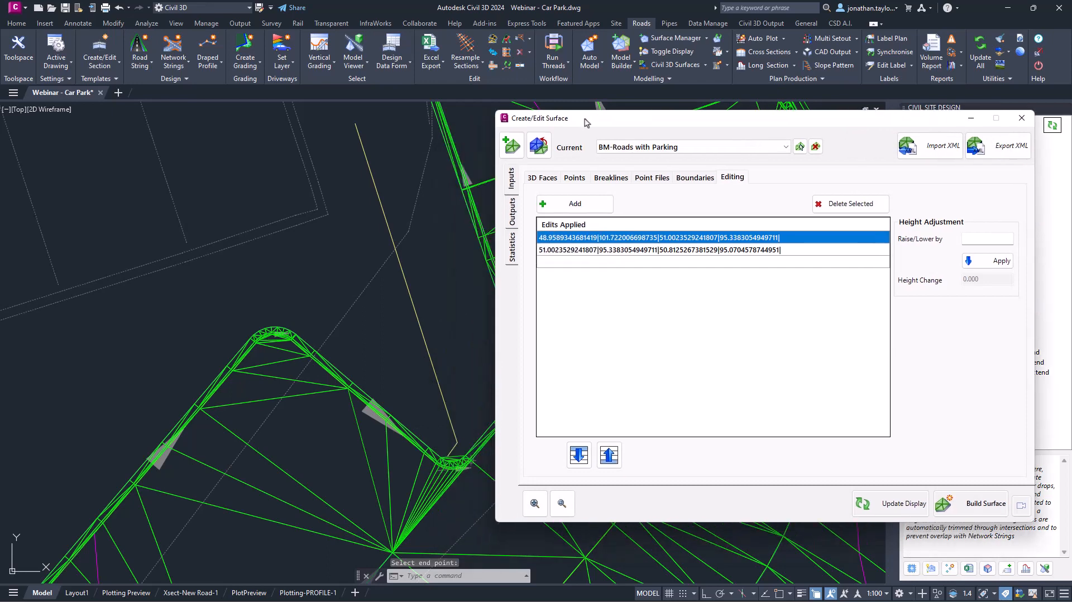
# Erase the long Delete Edge line across the northern notch after shortening it by its end point.
pyautogui.click(458, 443)
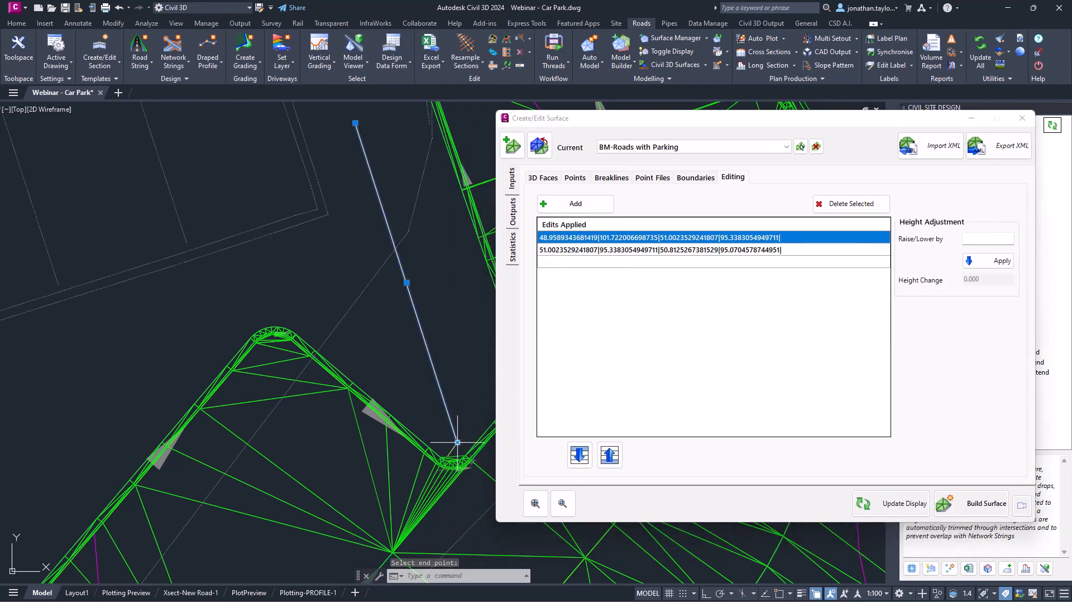
pyautogui.click(457, 442)
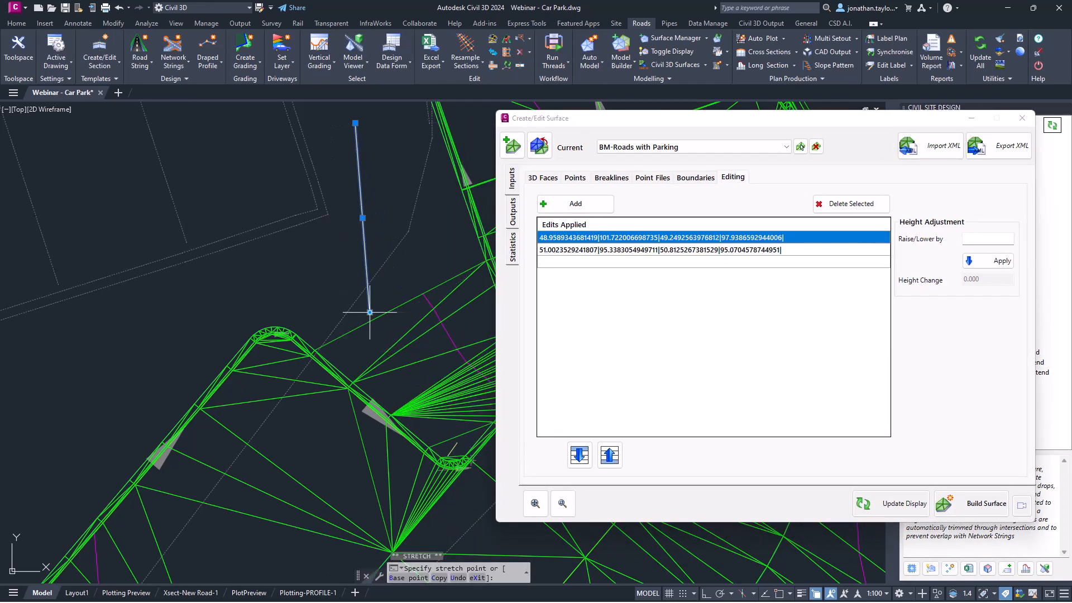
pyautogui.press('Delete')
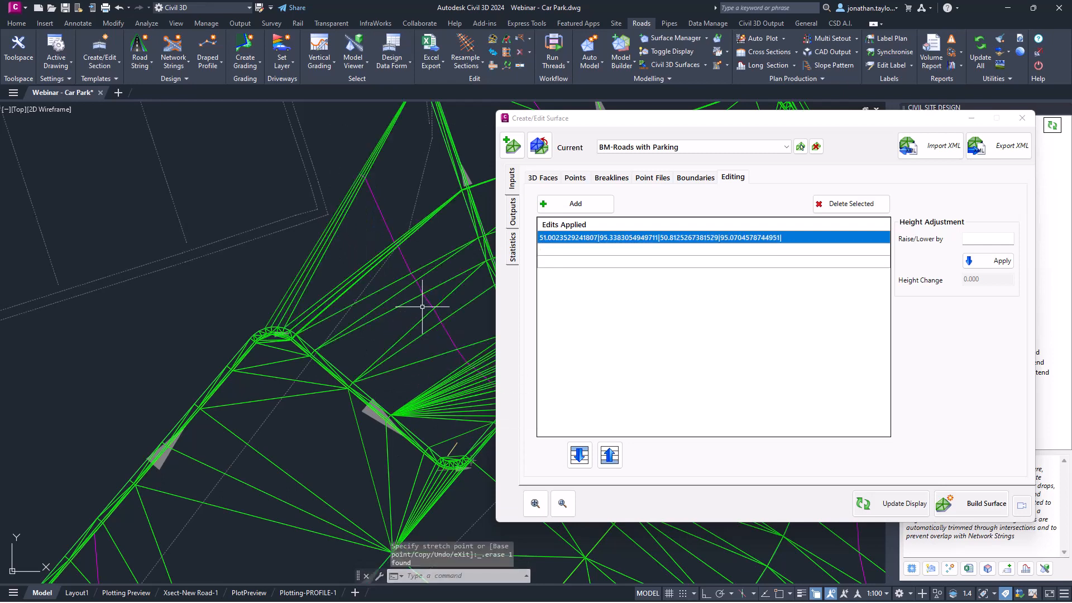
# Draw a new Delete Edge line across the northern notch's triangles and locate it from the list of applied edits.
pyautogui.click(578, 205)
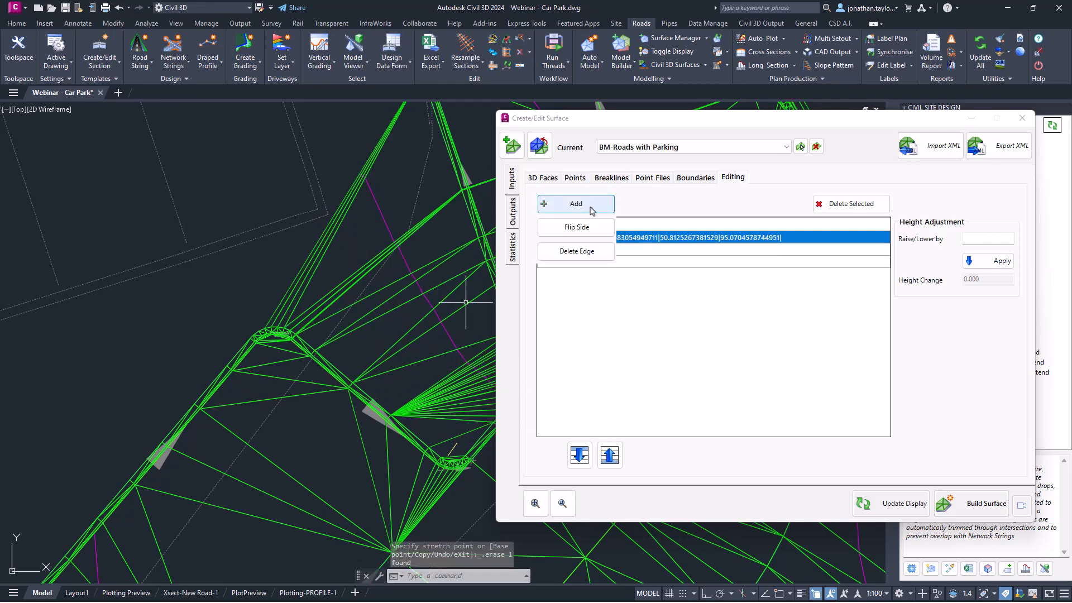
pyautogui.click(585, 249)
pyautogui.click(351, 159)
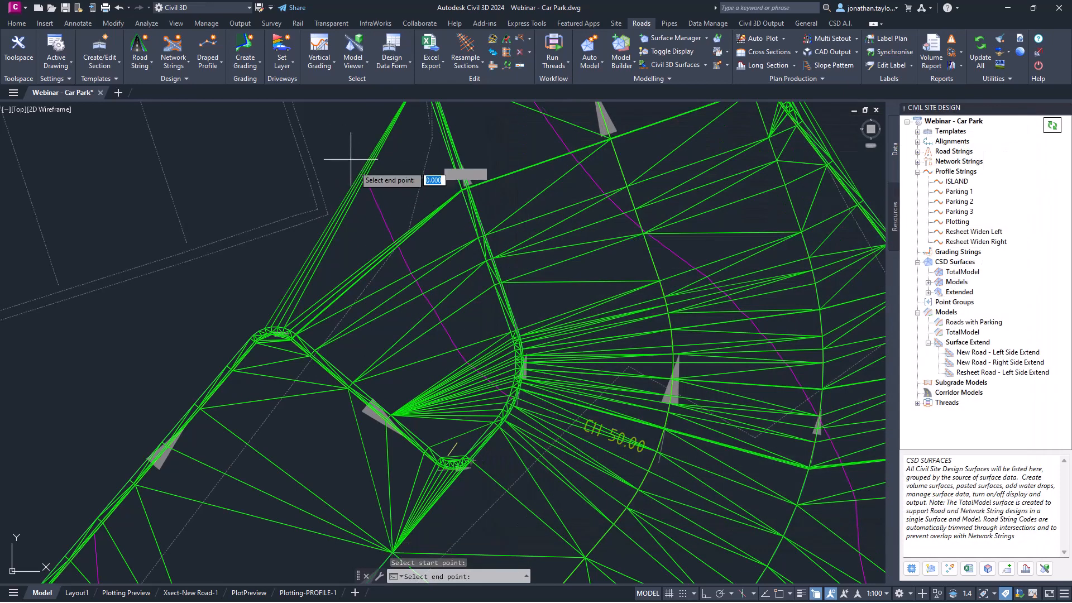
pyautogui.click(464, 433)
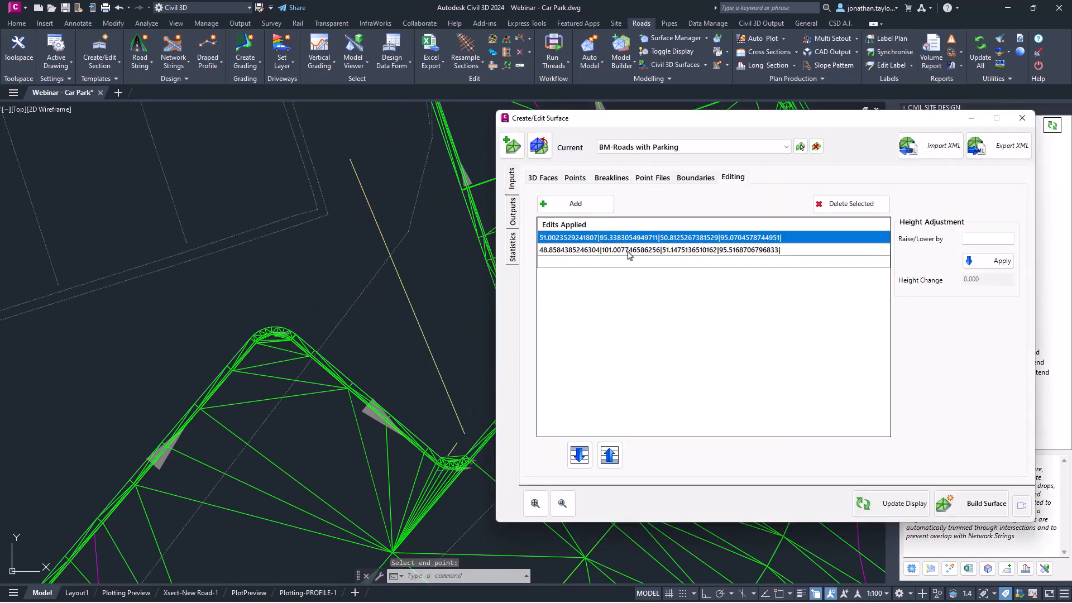
pyautogui.click(629, 252)
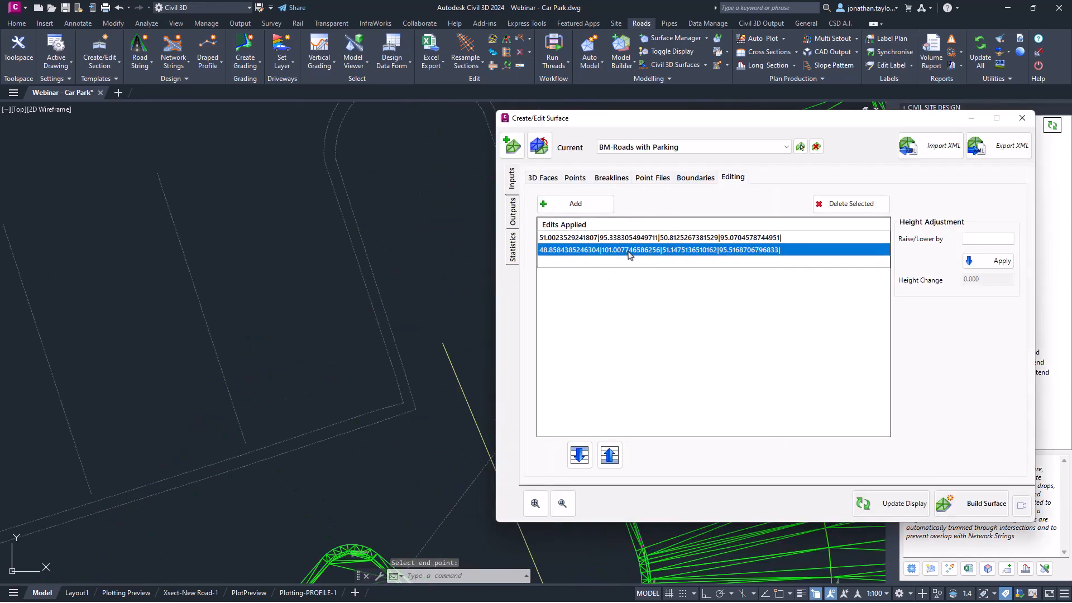
pyautogui.click(653, 238)
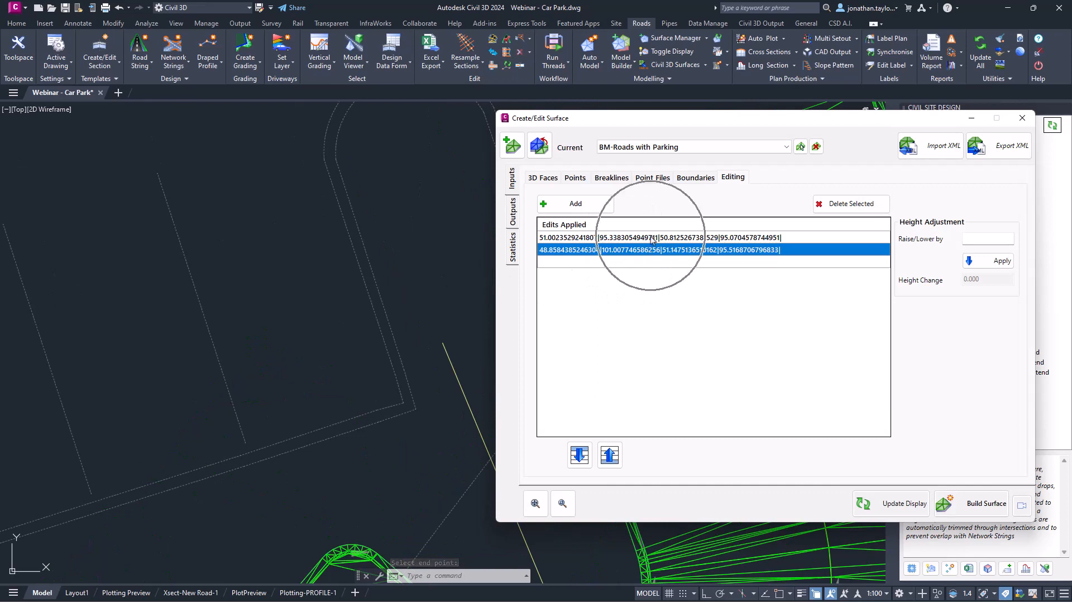
pyautogui.click(640, 250)
pyautogui.click(604, 252)
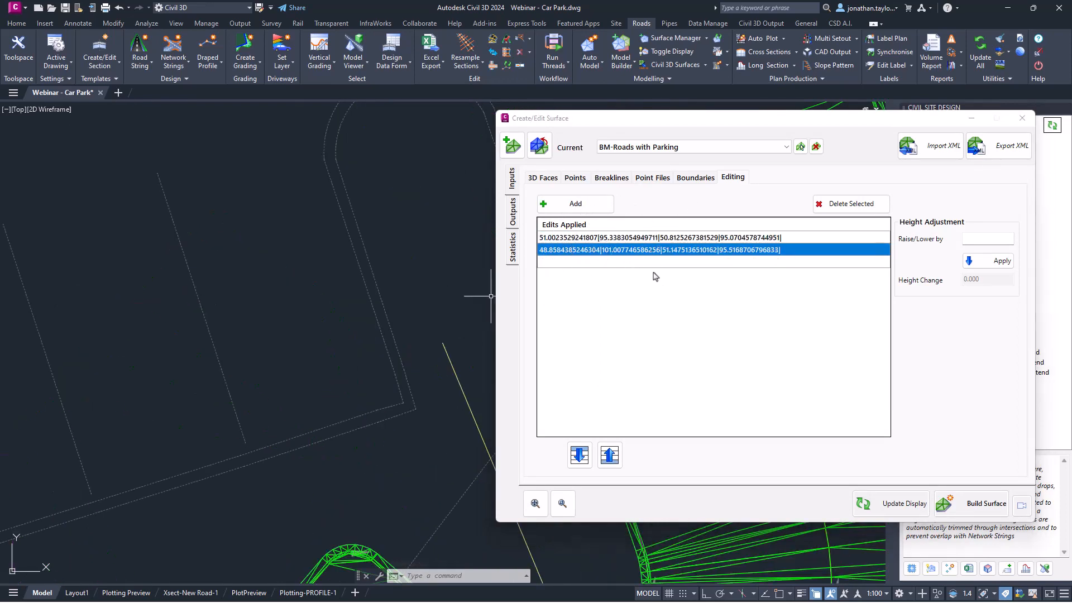
# Add a Delete Edge line across the outer triangles in the corner where the eastern road meets the parking area.
pyautogui.scroll(-5, 407, 291)
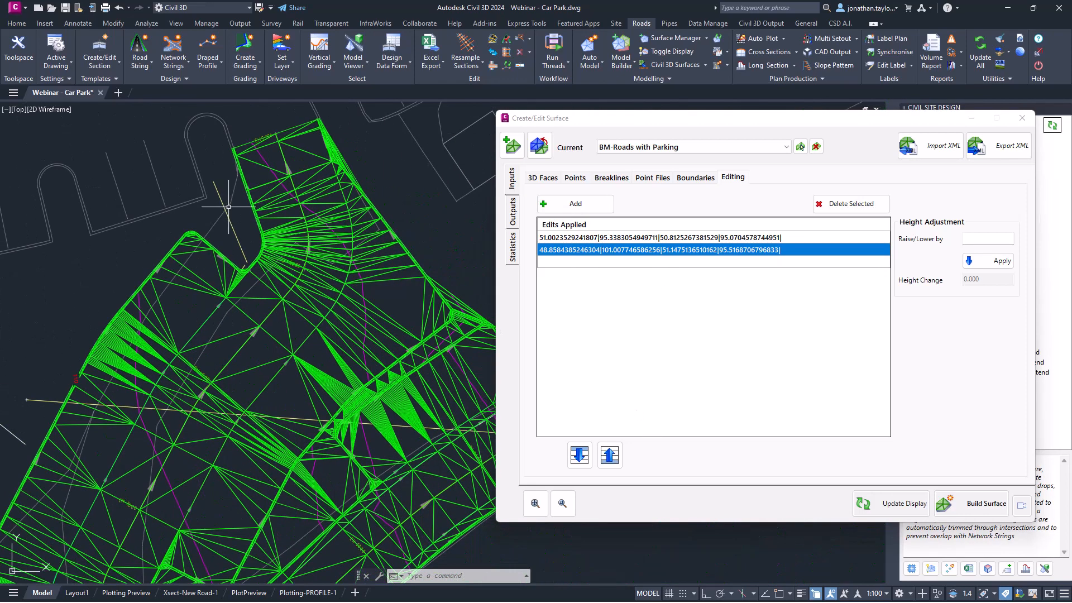
pyautogui.scroll(-2, 228, 206)
pyautogui.click(576, 203)
pyautogui.click(577, 252)
pyautogui.scroll(5, 465, 319)
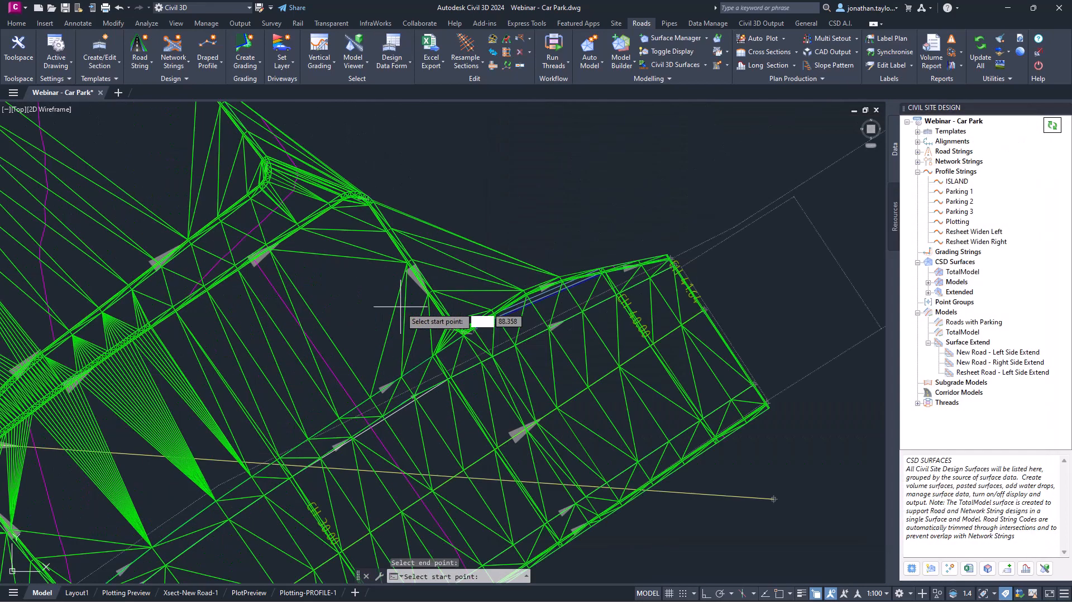
pyautogui.click(472, 329)
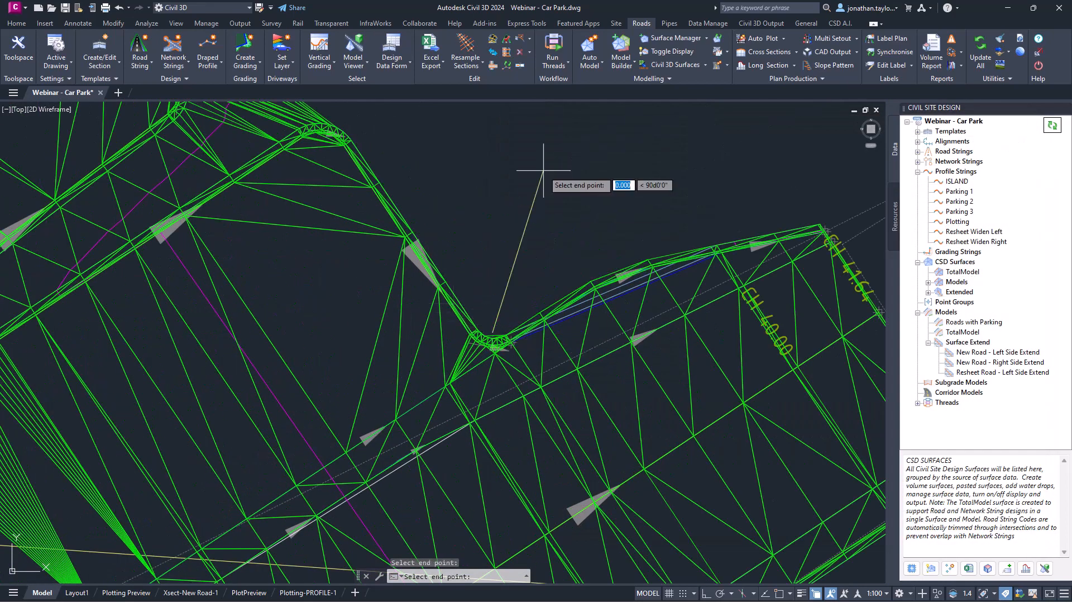
pyautogui.click(523, 167)
# Add two connected Delete Edge segments through the triangles outside the curved kerb east of the southern road's CH 10.00.
pyautogui.click(576, 204)
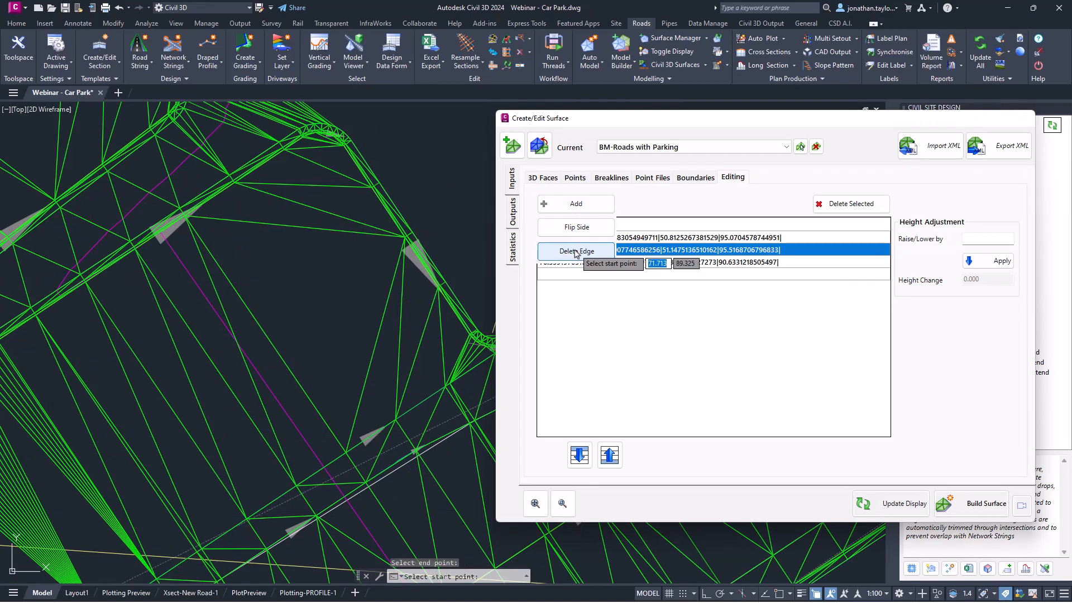
pyautogui.click(577, 250)
pyautogui.scroll(-3, 475, 246)
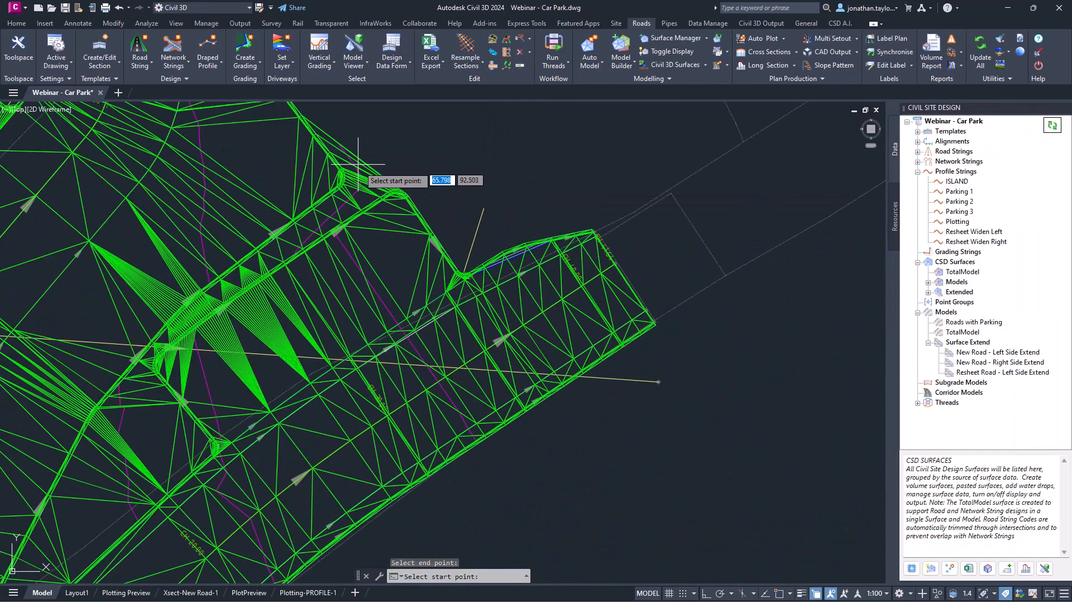
pyautogui.scroll(-2, 385, 206)
pyautogui.scroll(-1, 328, 390)
pyautogui.scroll(8, 312, 424)
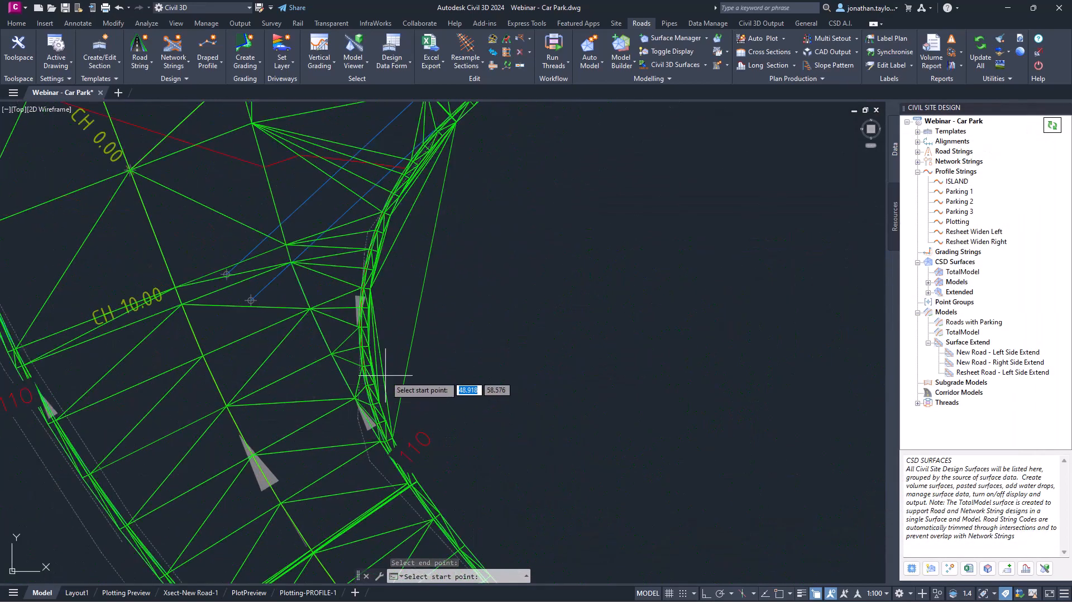
pyautogui.click(400, 218)
pyautogui.click(466, 277)
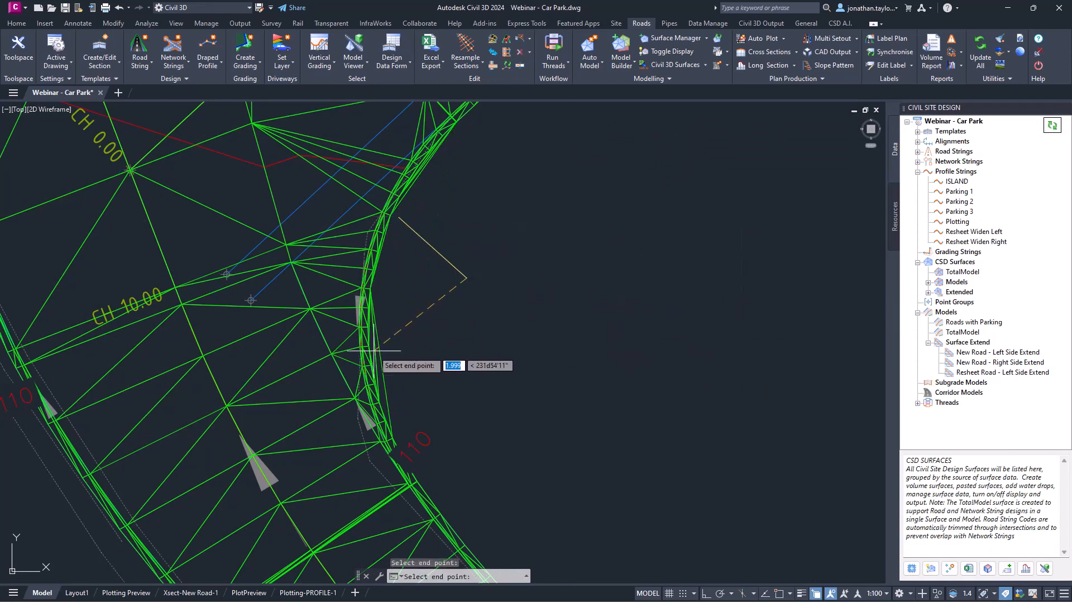
pyautogui.click(375, 350)
pyautogui.press('Return')
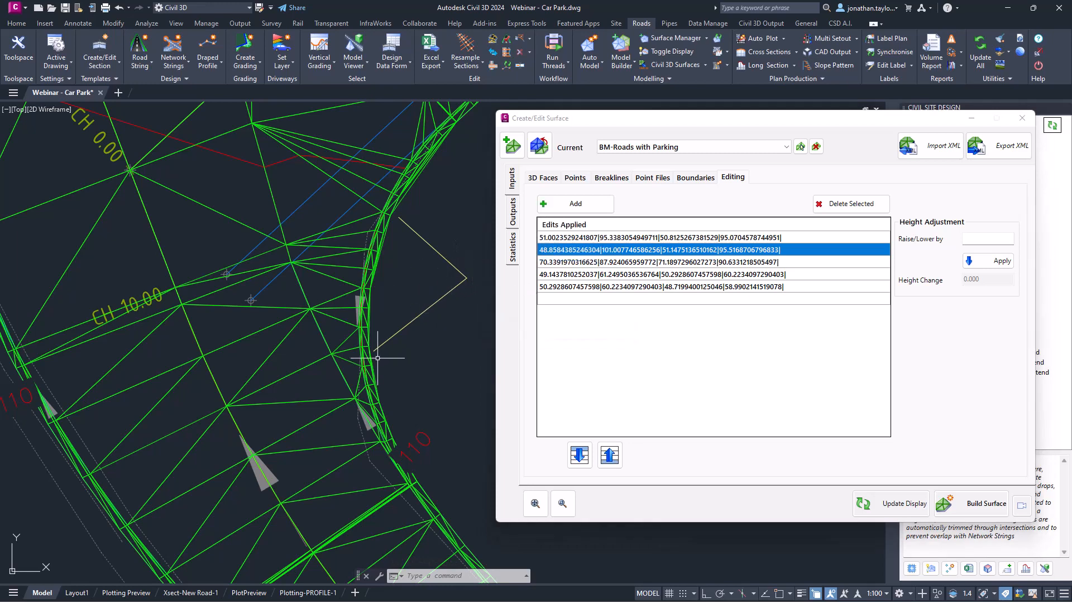
# Add a Delete Edge line at the inside corner west of the southern road, and close the surface editor.
pyautogui.scroll(-4, 374, 357)
pyautogui.click(578, 204)
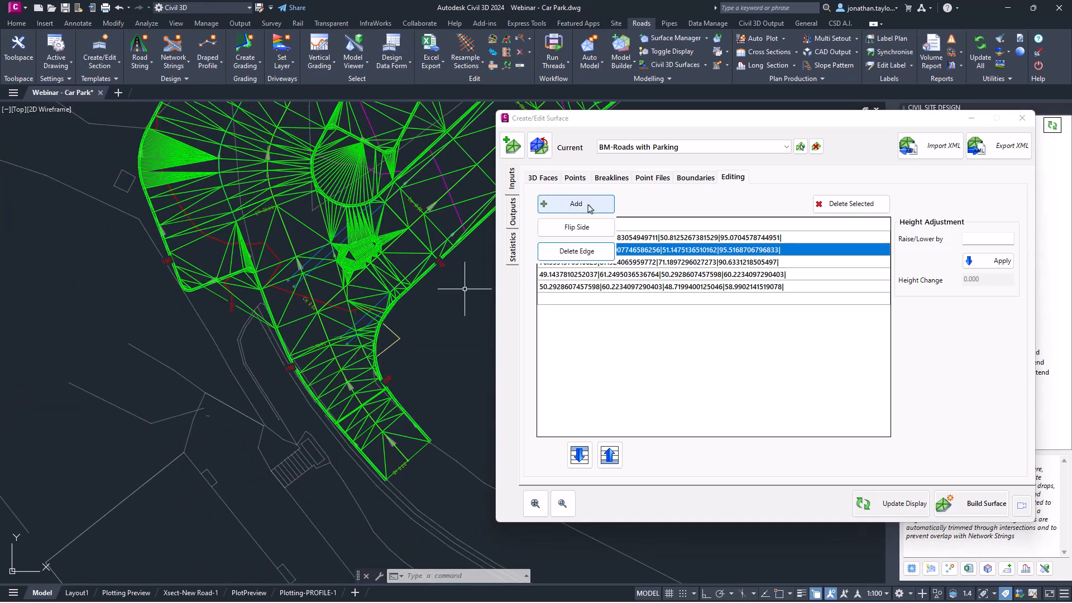
pyautogui.click(583, 252)
pyautogui.scroll(5, 254, 282)
pyautogui.click(247, 282)
pyautogui.click(204, 471)
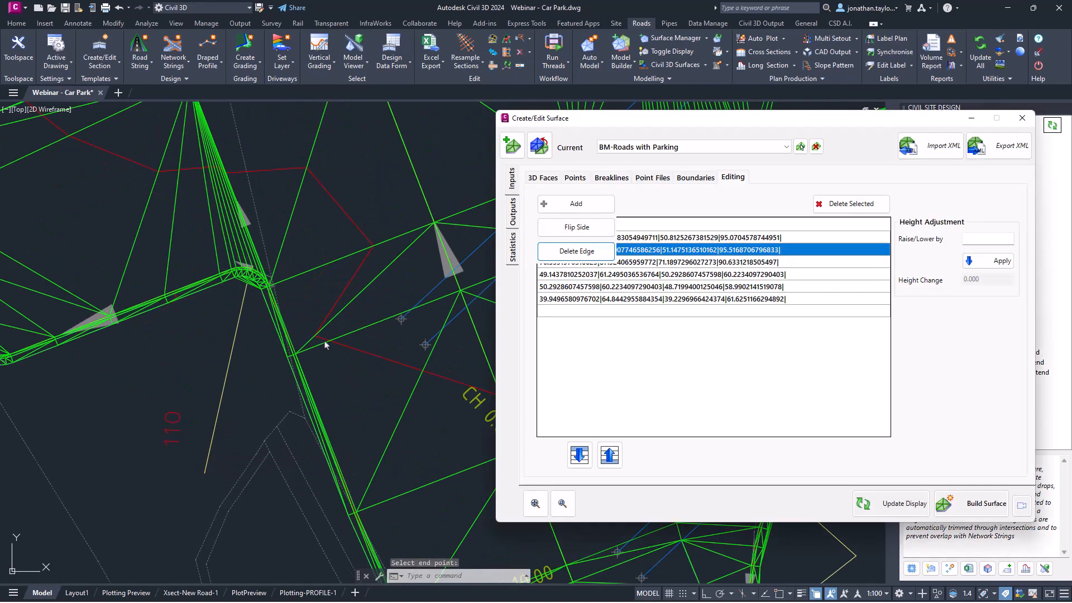
pyautogui.scroll(4, 307, 291)
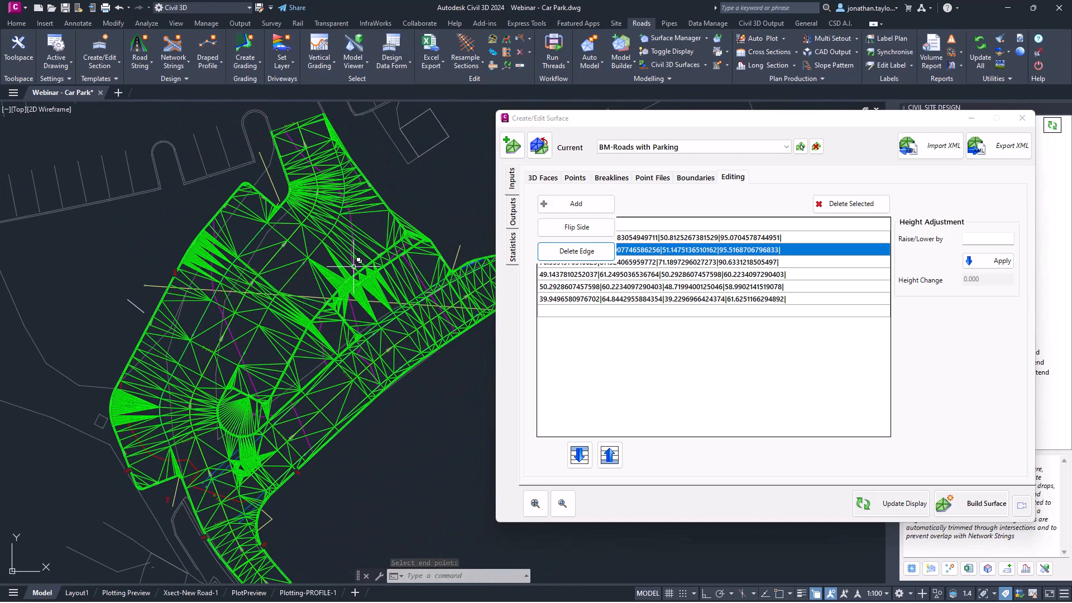
pyautogui.click(1022, 117)
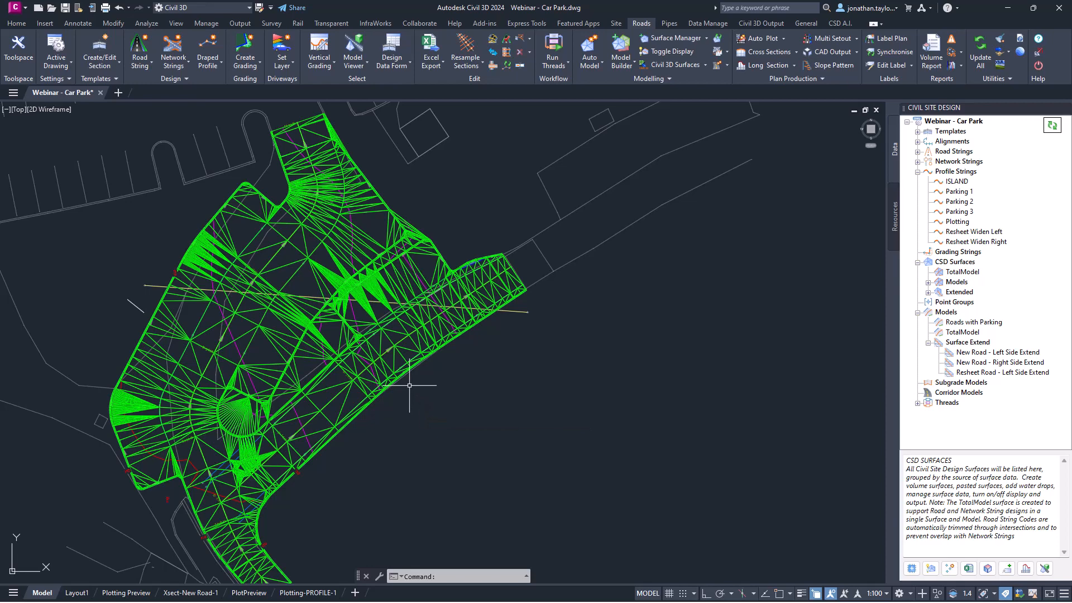
# Open the Subgrade Model Manager for the project's subgrade models.
pyautogui.moveTo(410, 386)
pyautogui.click(946, 384)
pyautogui.rightClick(946, 385)
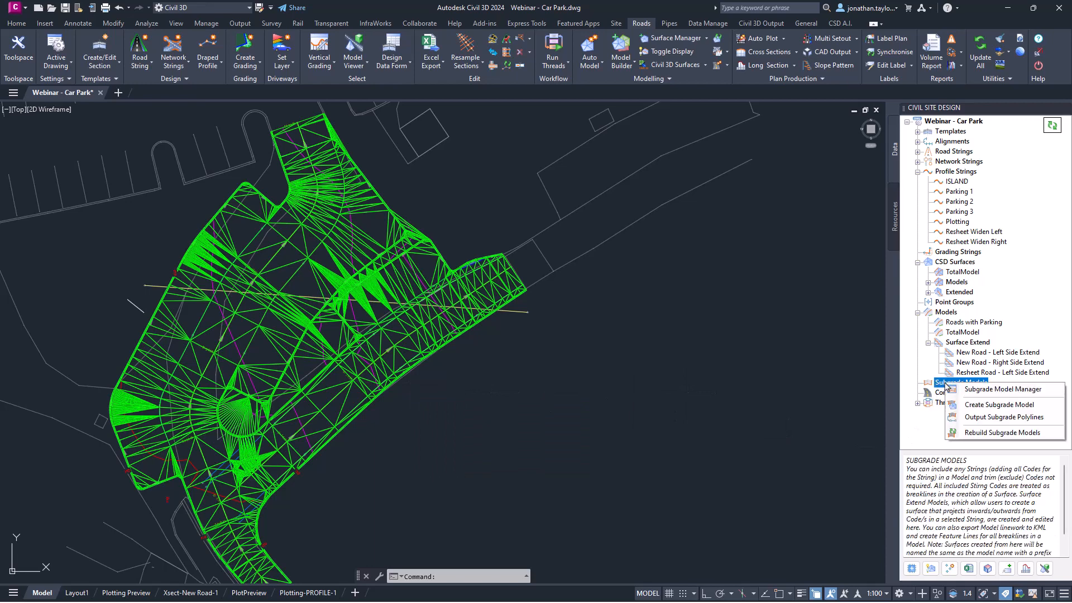
pyautogui.click(957, 391)
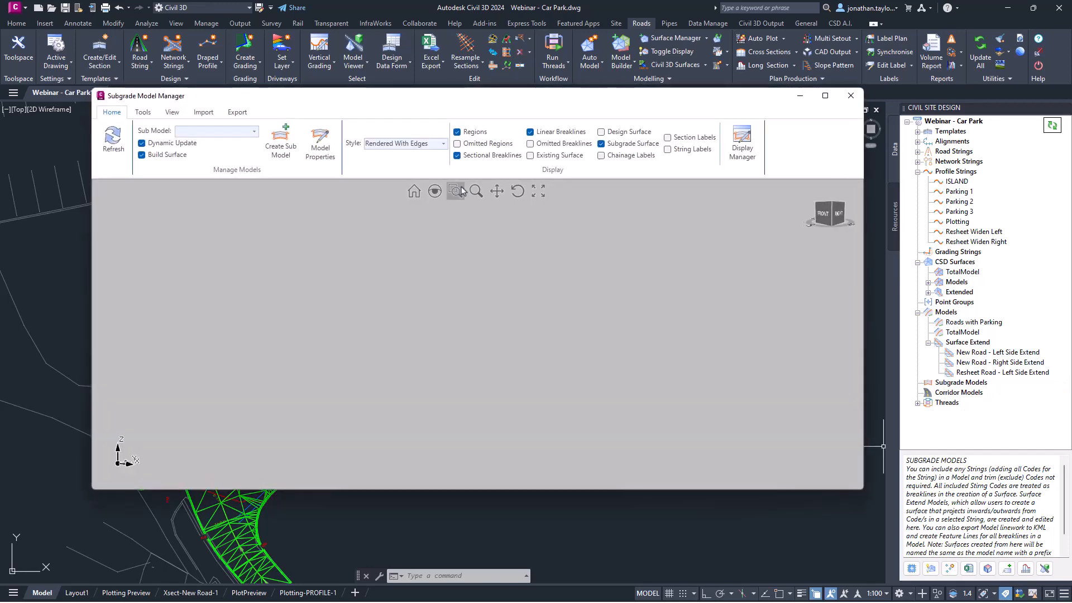
# Create the sub model SubModel from Roads with Parking, with boundary retraction applied and a maximum triangle length of 10, and inspect it in 3D.
pyautogui.click(283, 154)
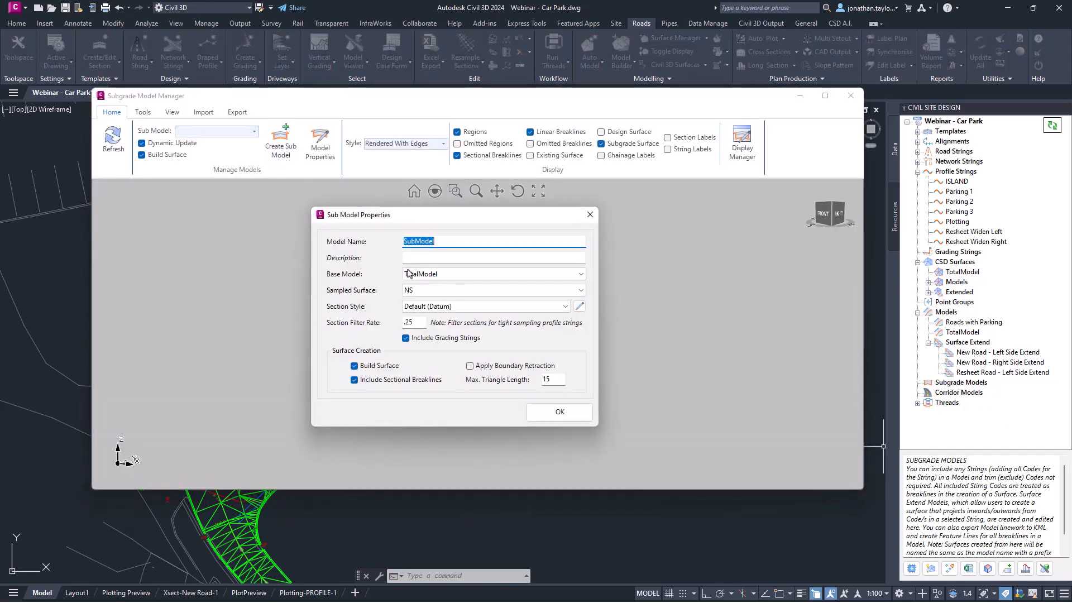
pyautogui.click(445, 294)
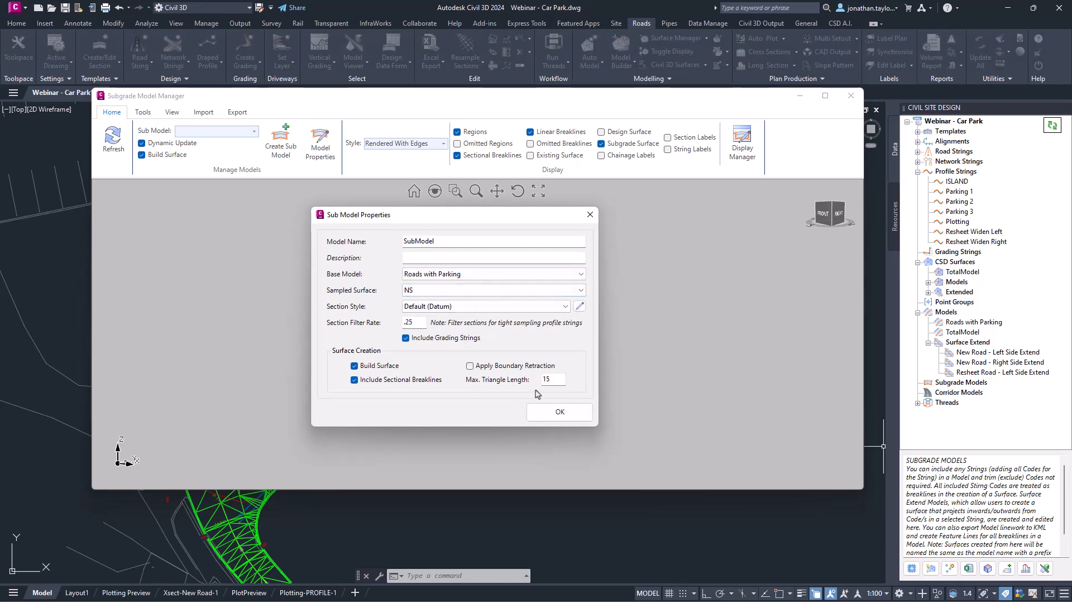
pyautogui.click(481, 366)
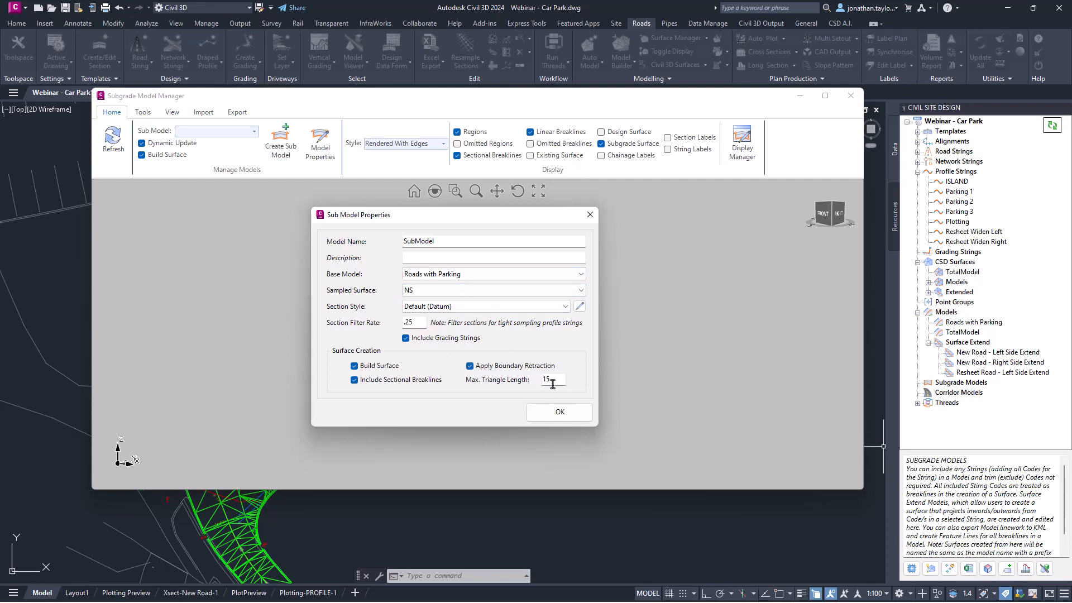
pyautogui.doubleClick(554, 380)
pyautogui.write('10')
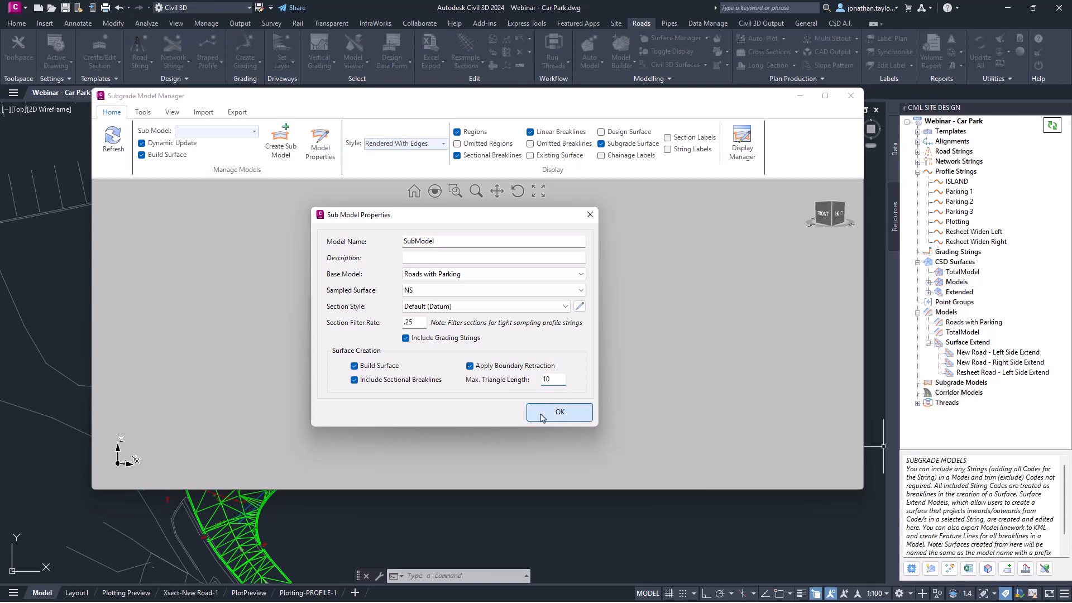
pyautogui.press('Return')
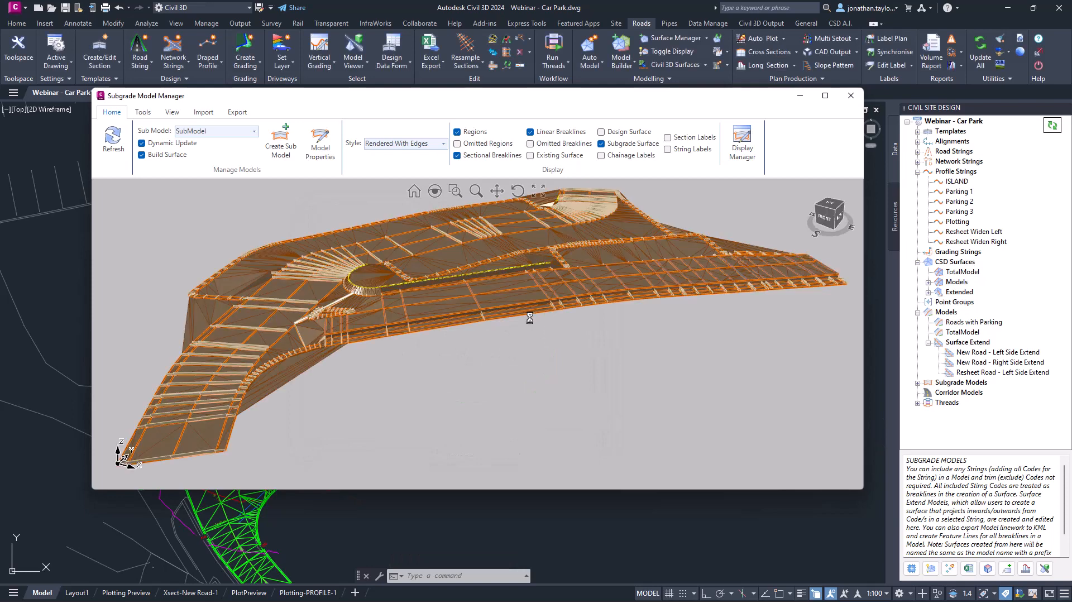
pyautogui.moveTo(447, 289); pyautogui.dragTo(452, 294)
pyautogui.moveTo(518, 252); pyautogui.dragTo(480, 302)
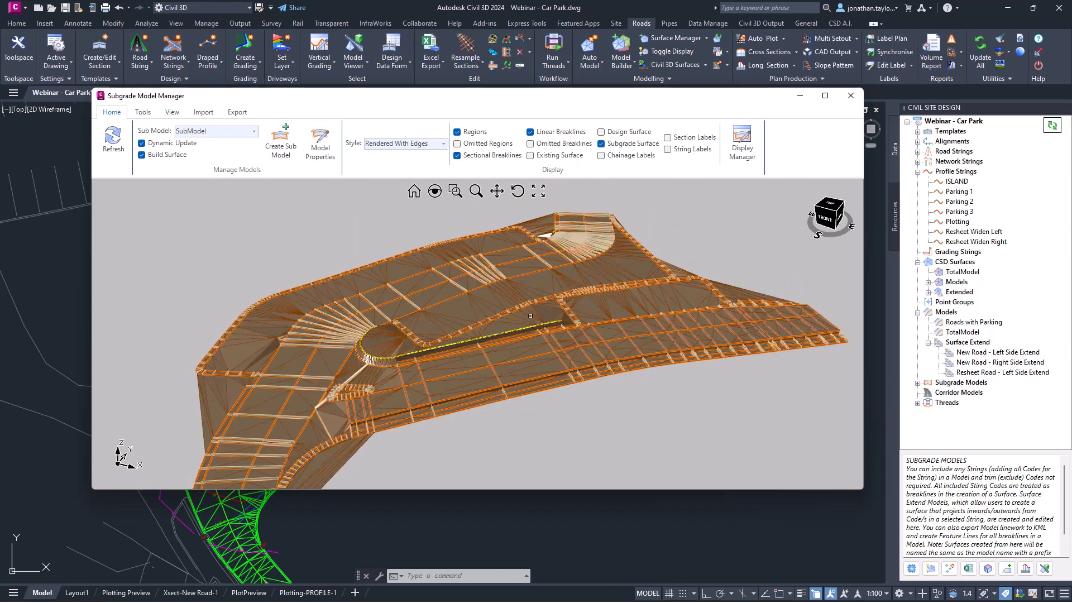
# Examine SubModel's kerb box-outs at the parking island corner in 3D beside the plan drawing, and close the Subgrade Model Manager.
pyautogui.scroll(5, 566, 285)
pyautogui.scroll(2, 610, 305)
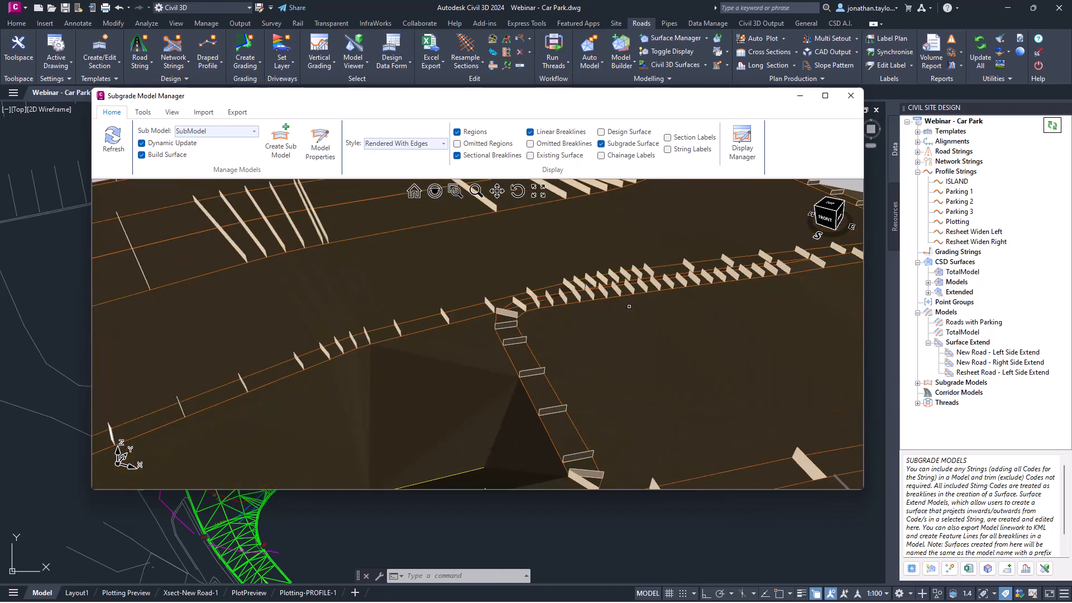
pyautogui.moveTo(629, 307); pyautogui.dragTo(555, 276)
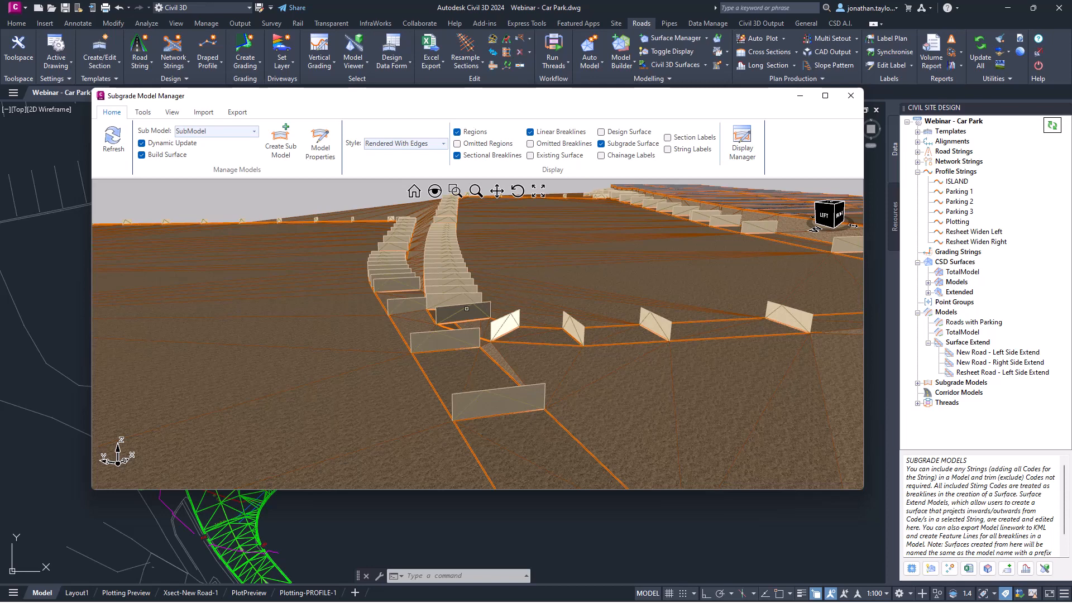
pyautogui.scroll(5, 476, 309)
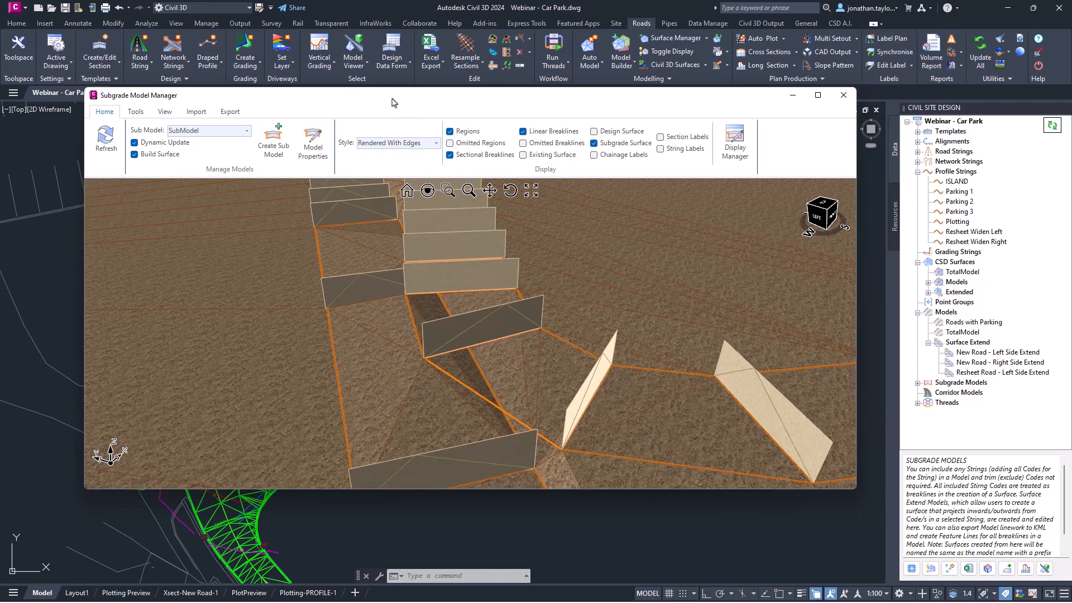
pyautogui.moveTo(389, 96); pyautogui.dragTo(172, 103)
pyautogui.scroll(3, 848, 337)
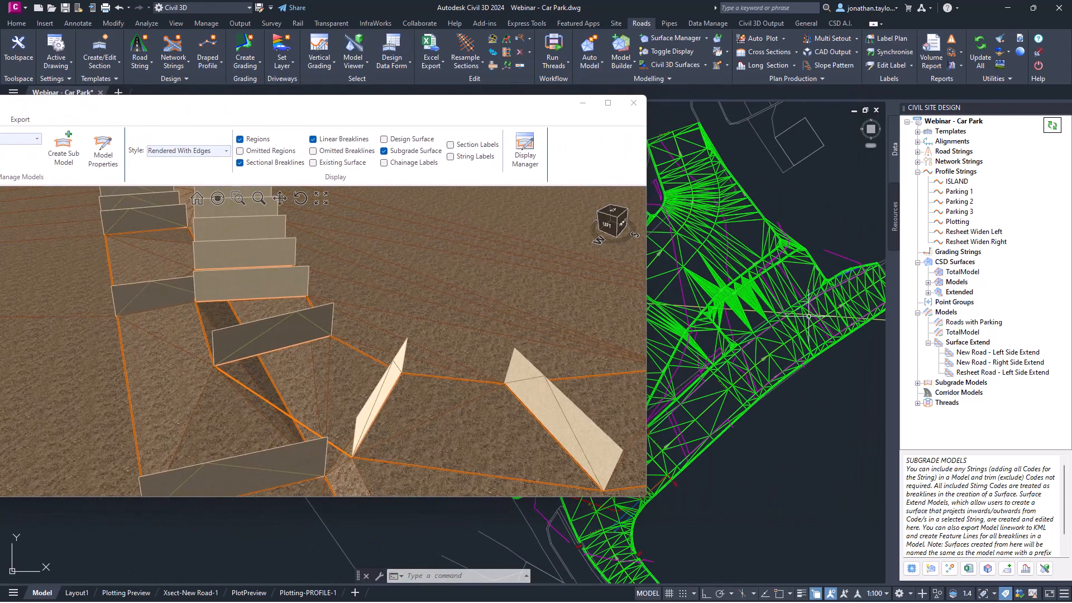
pyautogui.scroll(3, 738, 300)
pyautogui.scroll(-2, 737, 300)
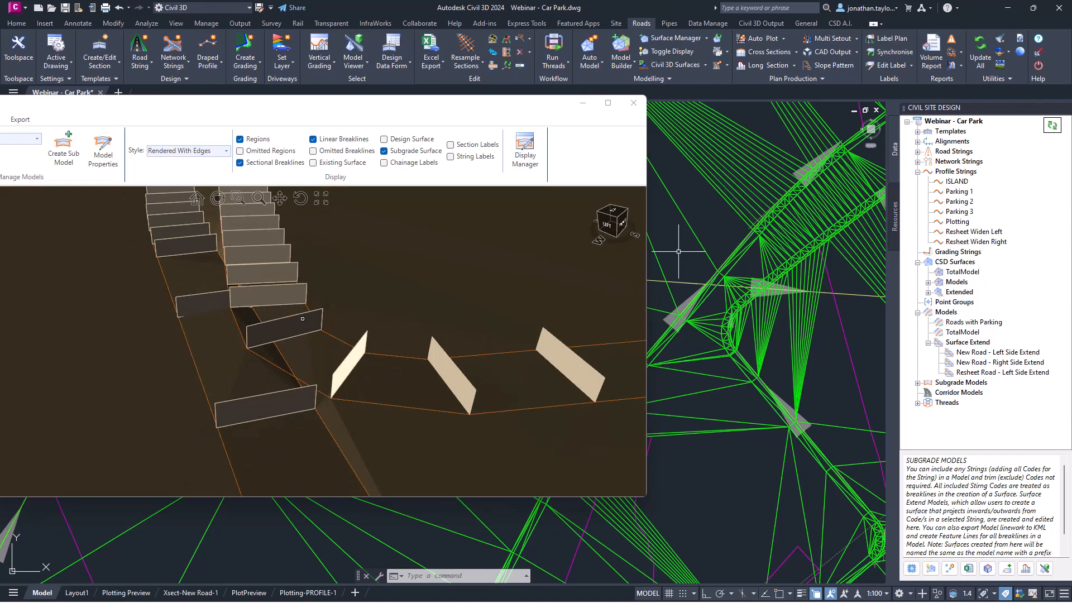
pyautogui.scroll(-6, 302, 318)
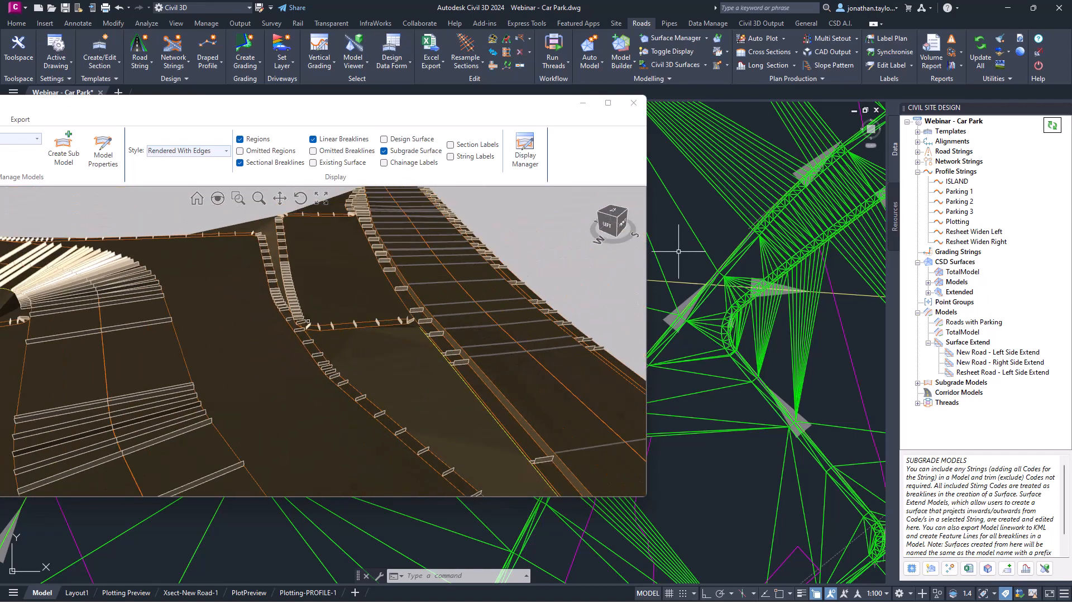
pyautogui.moveTo(450, 298); pyautogui.dragTo(393, 311, button='middle')
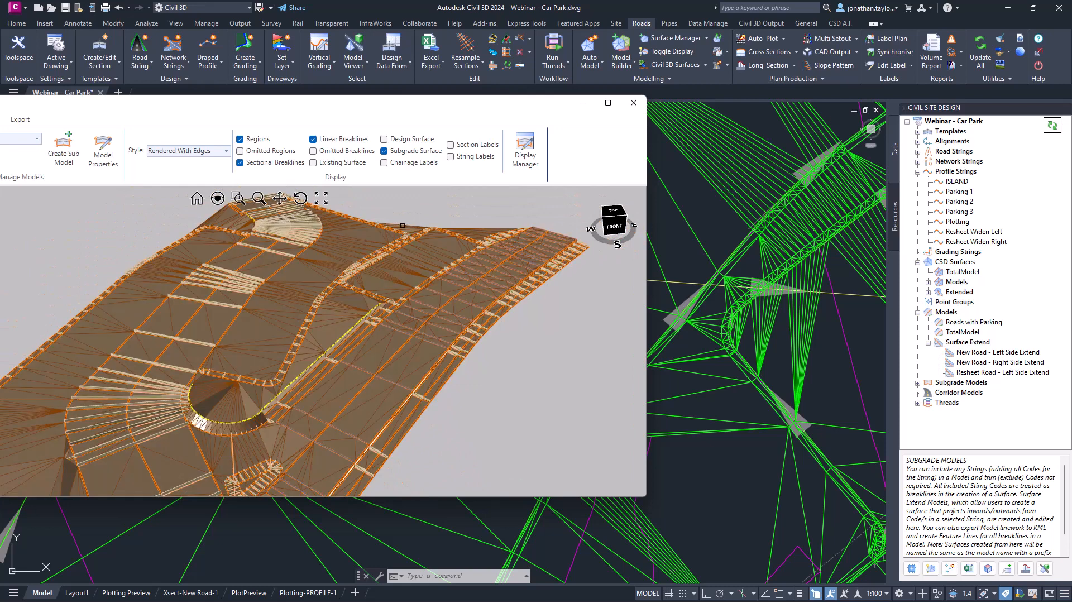
pyautogui.moveTo(451, 106); pyautogui.dragTo(594, 101)
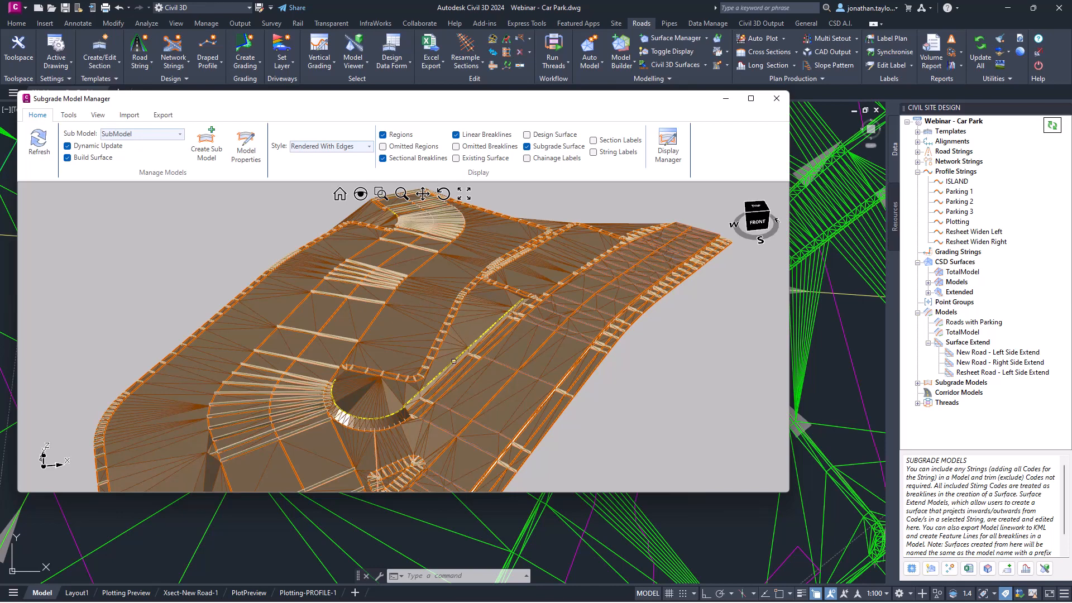
pyautogui.click(775, 99)
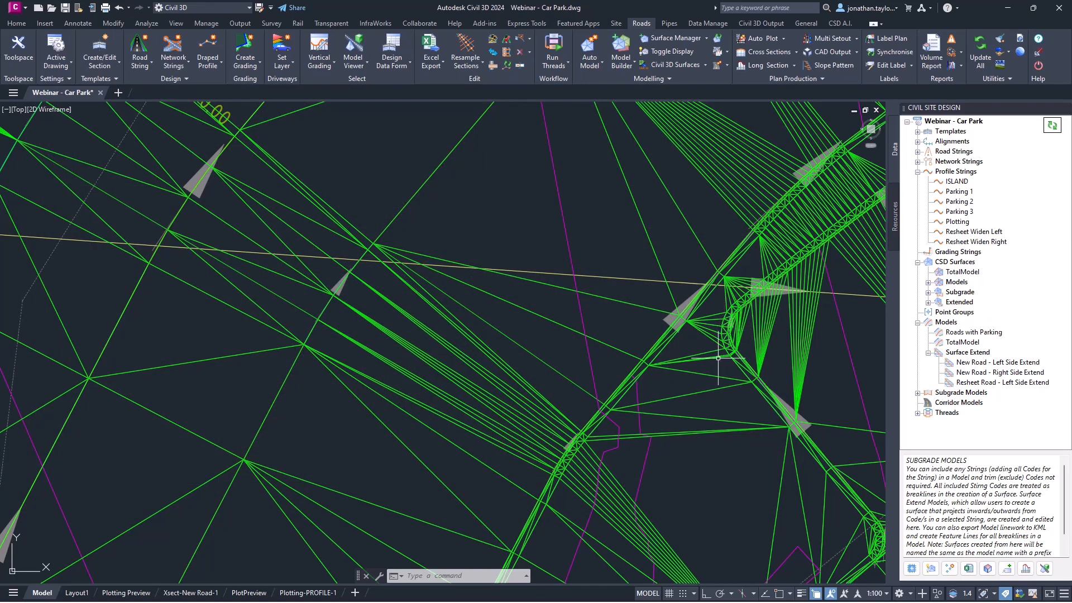
# Expand the Subgrade and Models surface groups, and turn off the triangles of BM-Roads with Parking.
pyautogui.click(928, 292)
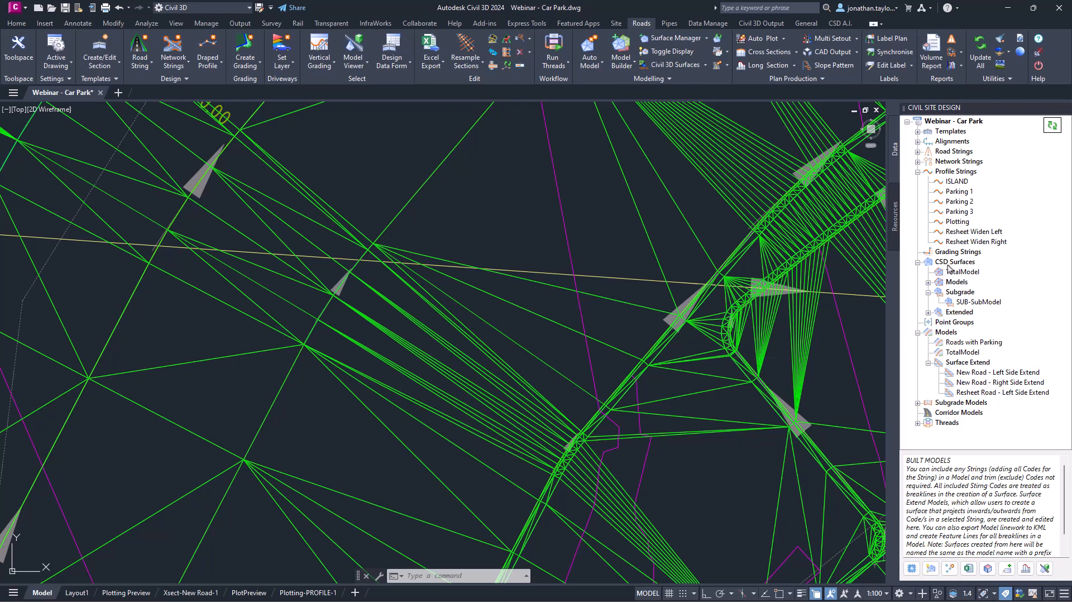
pyautogui.click(970, 302)
pyautogui.rightClick(970, 306)
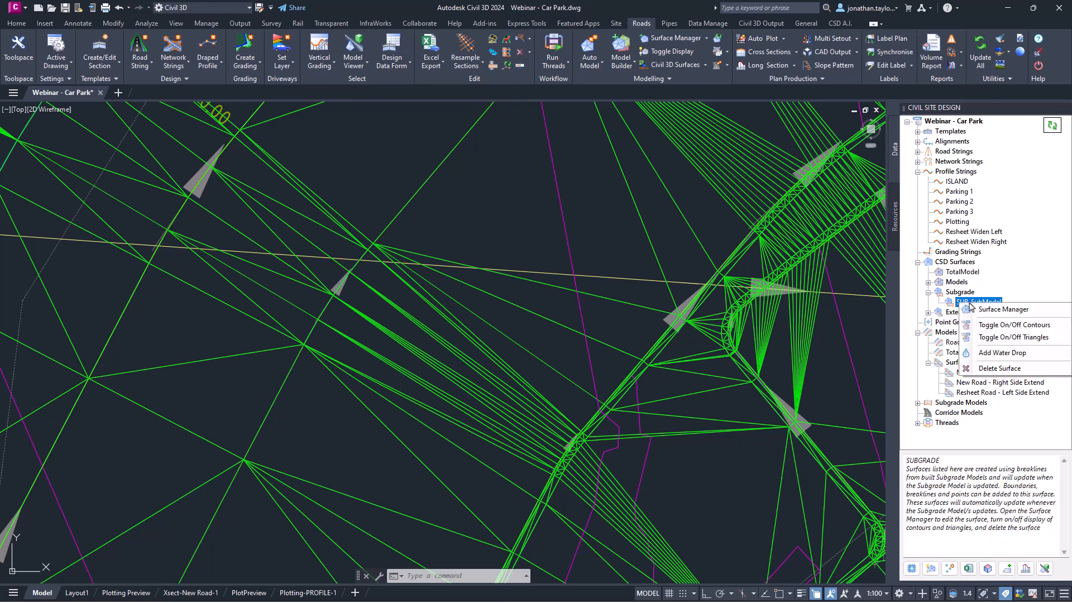
pyautogui.press('Escape')
pyautogui.doubleClick(957, 282)
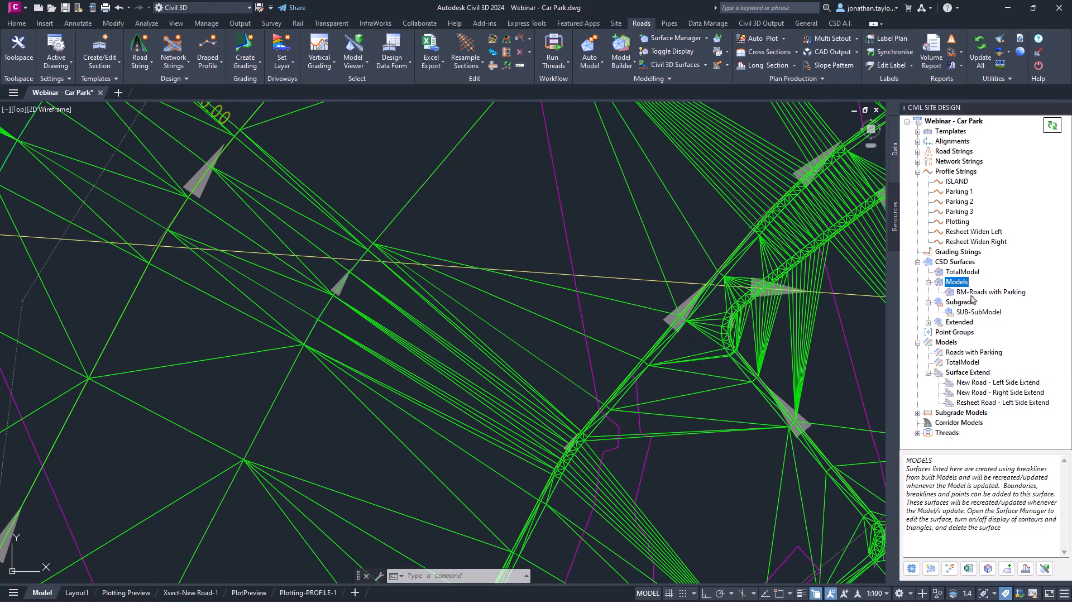
pyautogui.click(972, 291)
pyautogui.rightClick(972, 293)
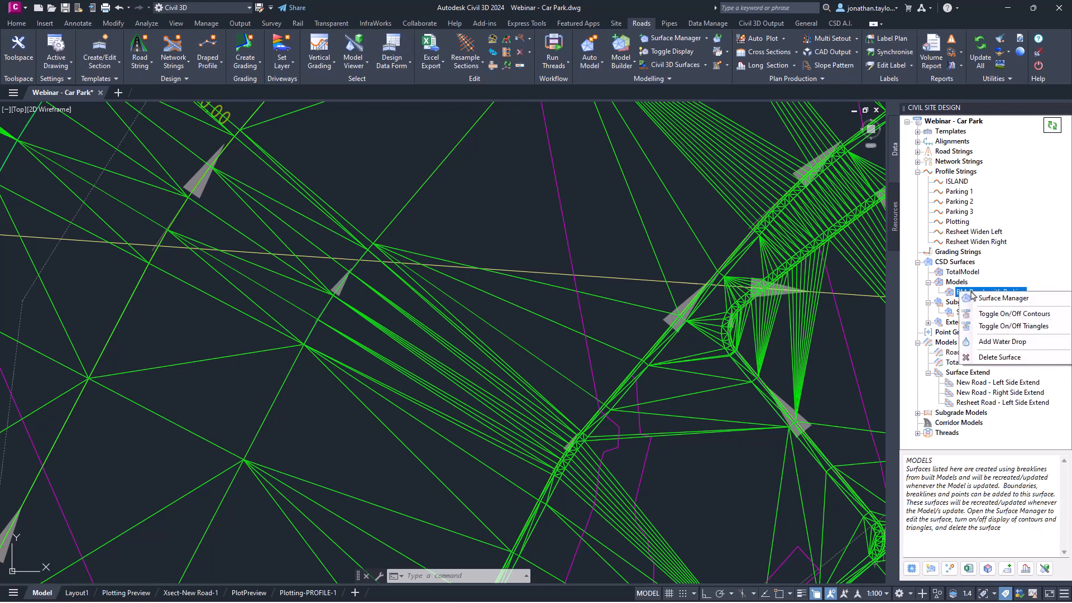
pyautogui.click(987, 327)
pyautogui.scroll(-3, 651, 339)
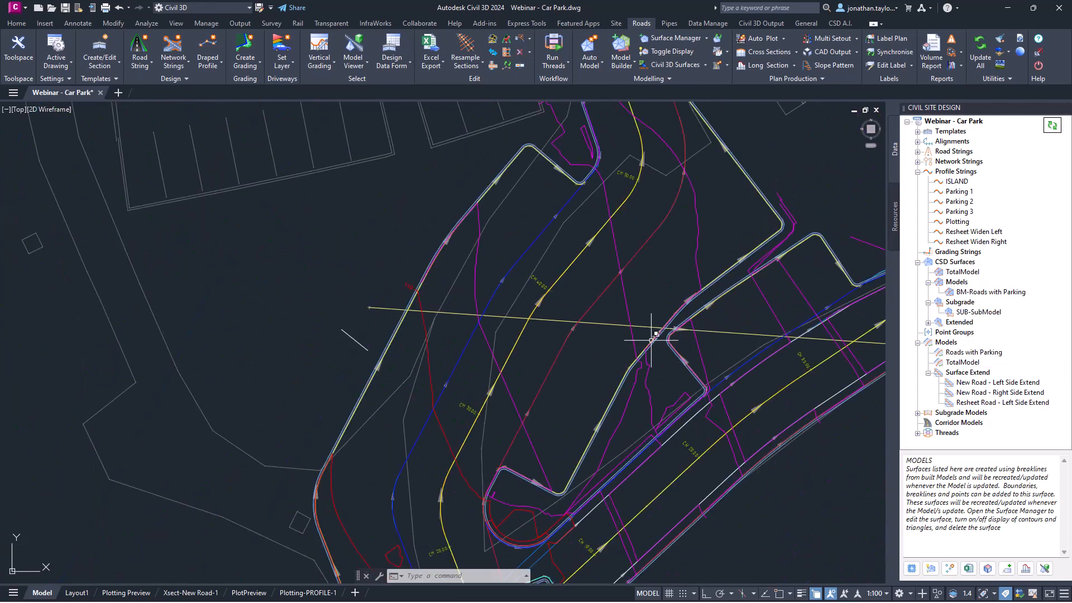
# Toggle the contour display of the SUB-SubModel surface.
pyautogui.click(978, 311)
pyautogui.rightClick(977, 312)
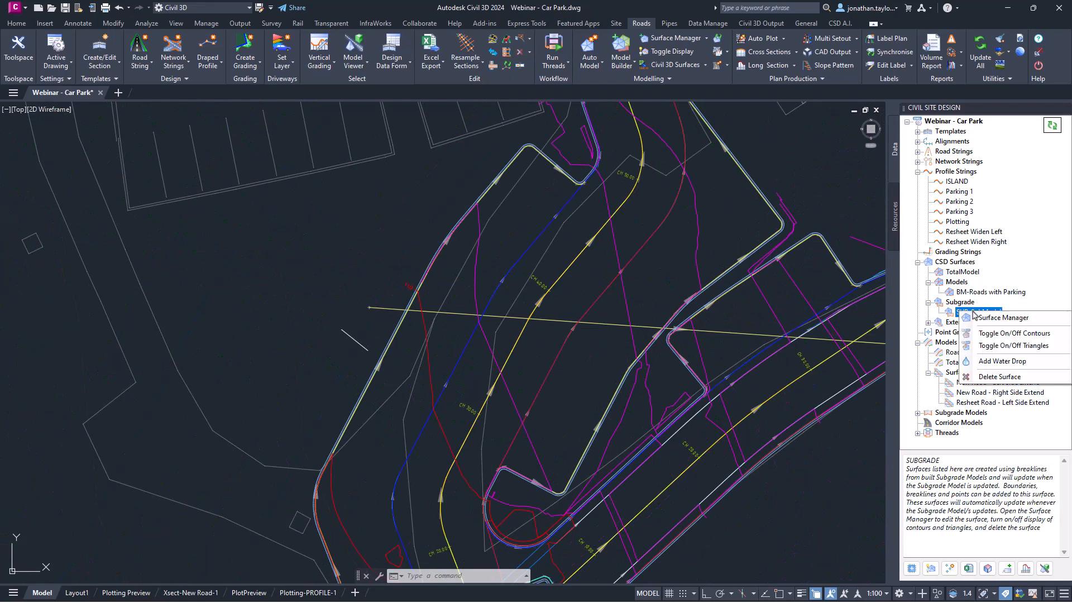
pyautogui.click(994, 333)
pyautogui.scroll(-3, 494, 292)
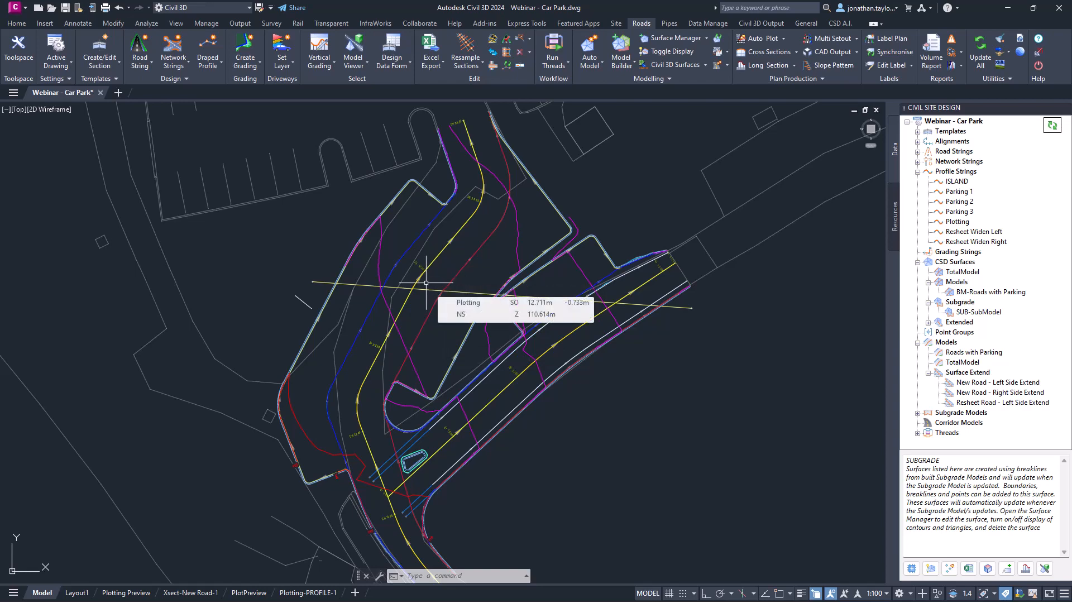
# Stretch the short line west of the car park southeast so it crosses the parking area and the adjacent road.
pyautogui.click(305, 302)
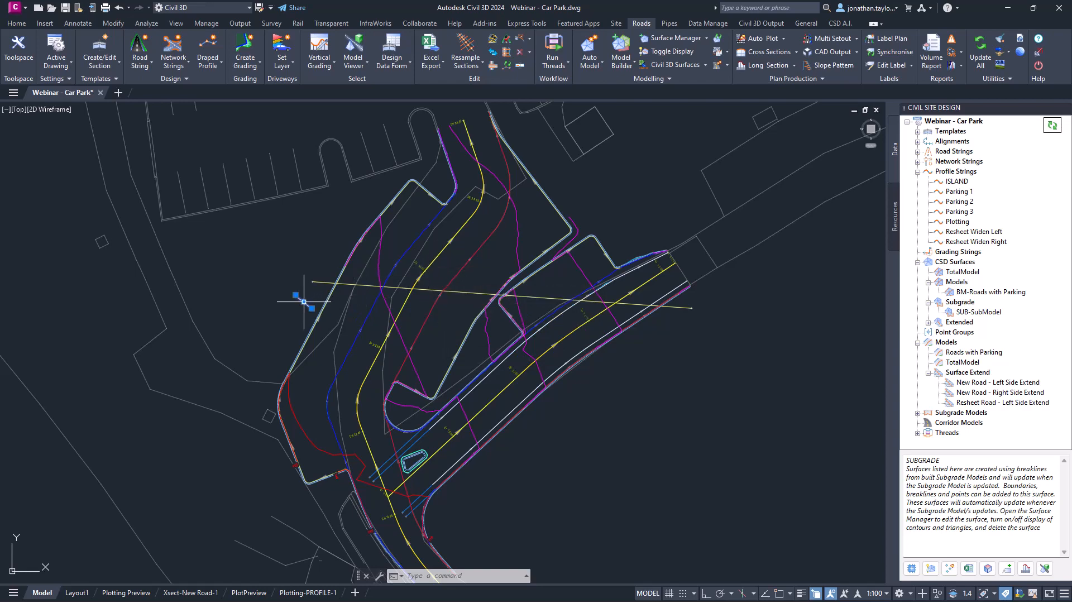
pyautogui.click(311, 308)
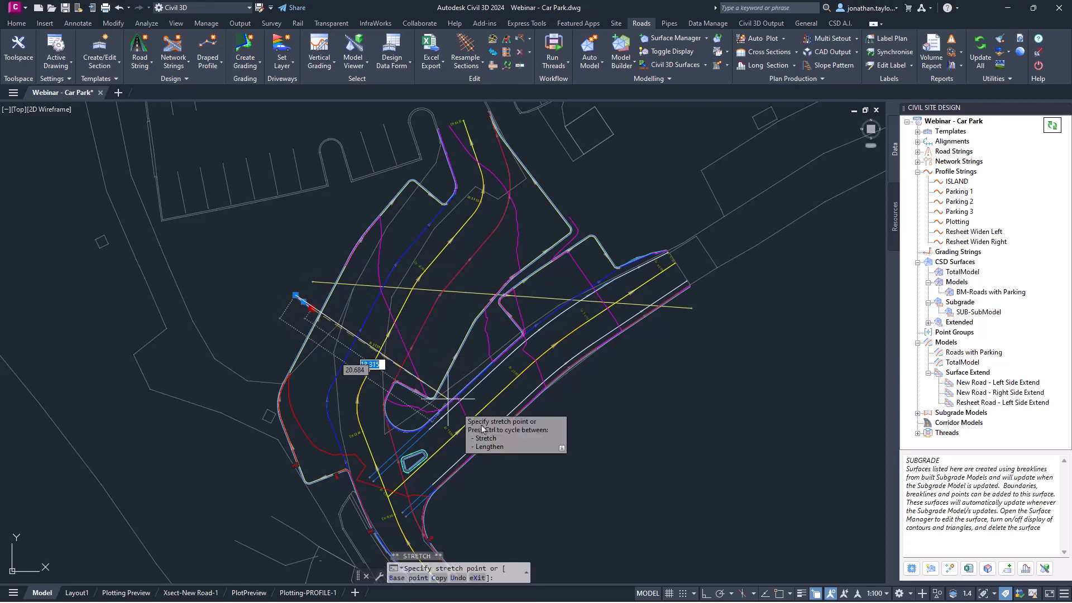
pyautogui.click(591, 416)
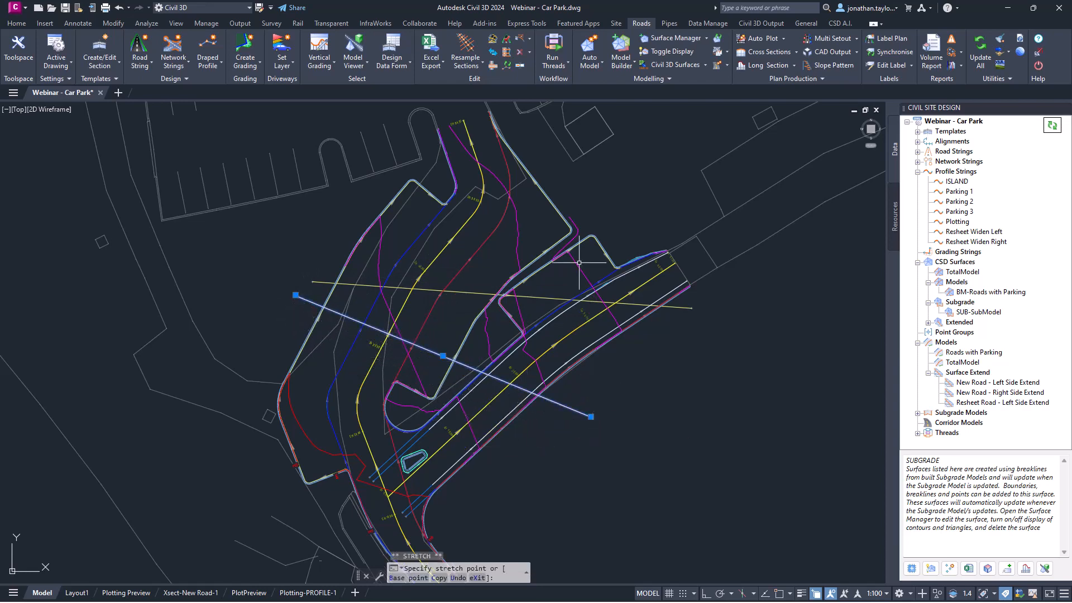
pyautogui.press('Escape')
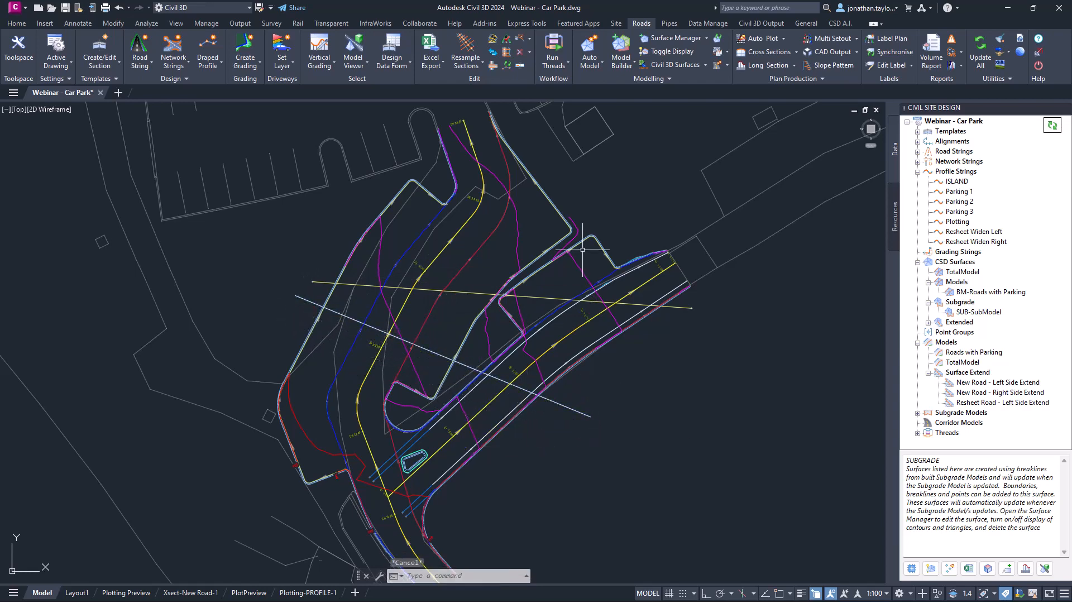
# Run ARDUV7INDEXROAD on the stretched line to show its live section in the Data Viewer.
pyautogui.write('arduv7u')
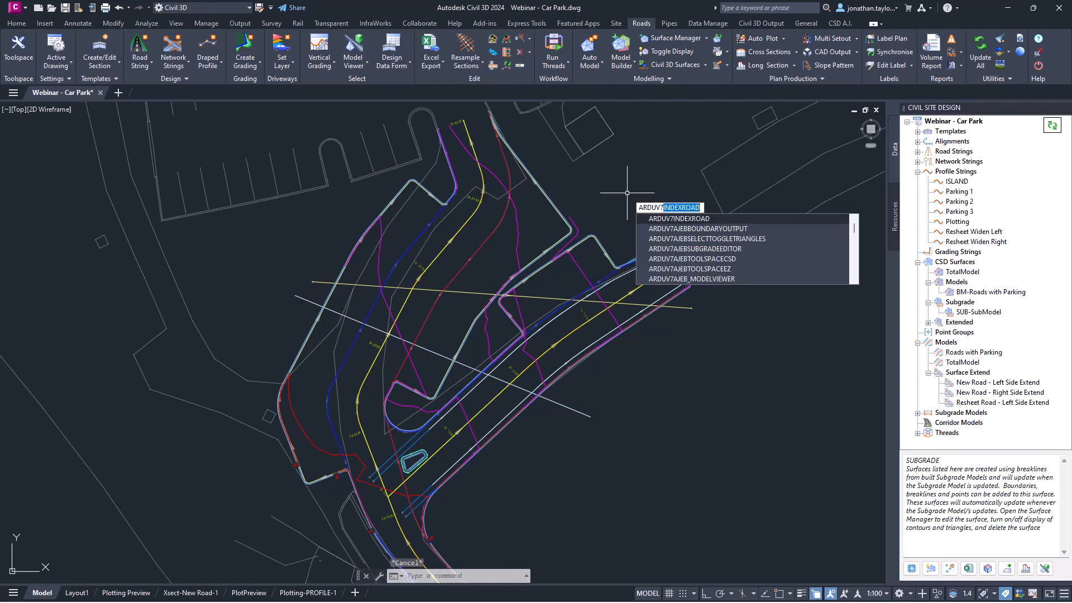
pyautogui.write('index')
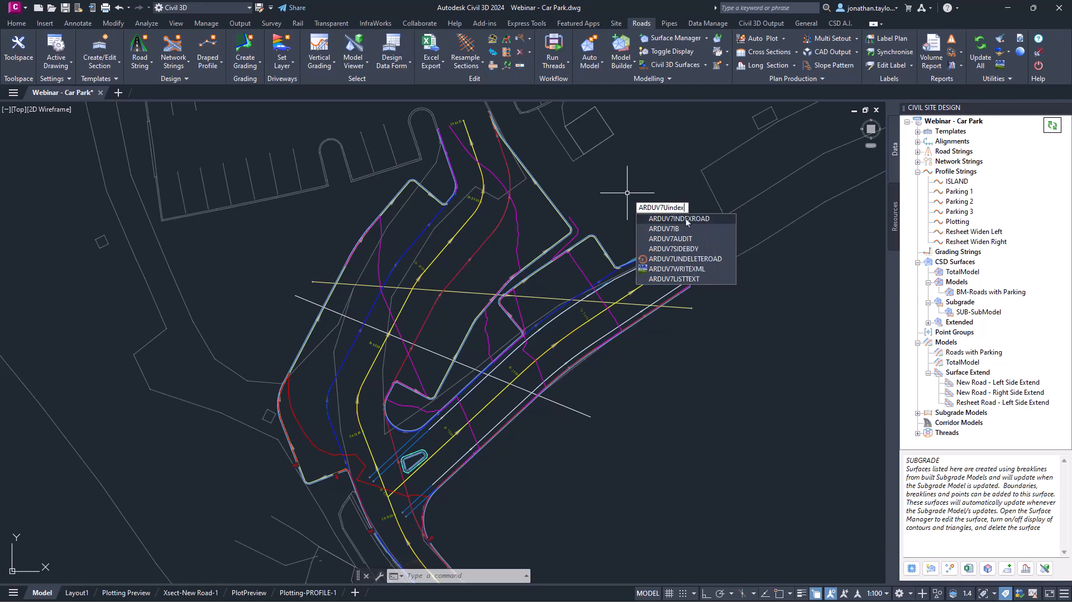
pyautogui.click(686, 219)
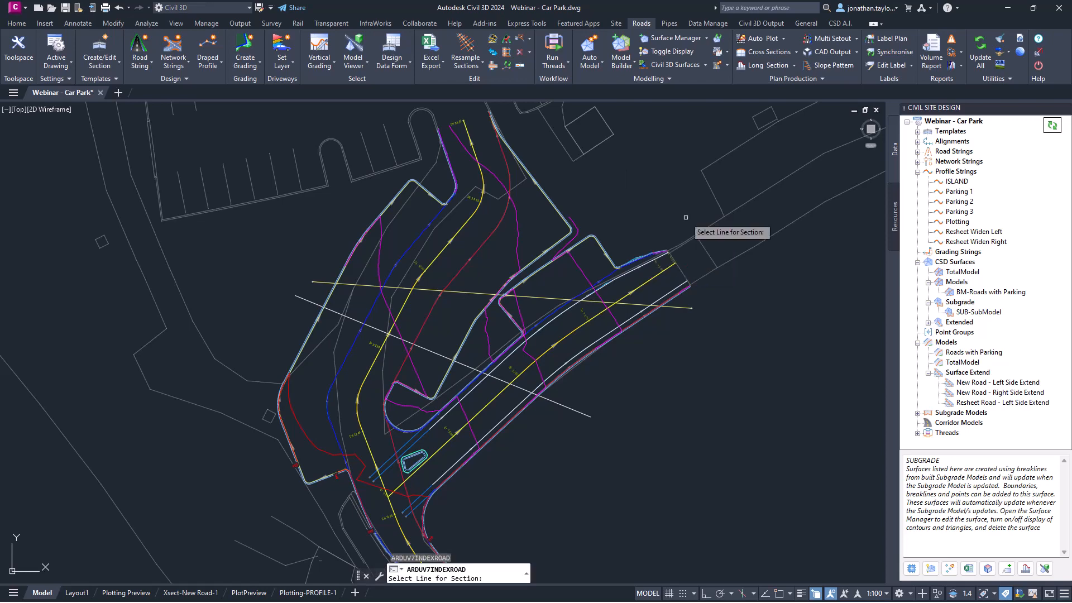
pyautogui.click(312, 304)
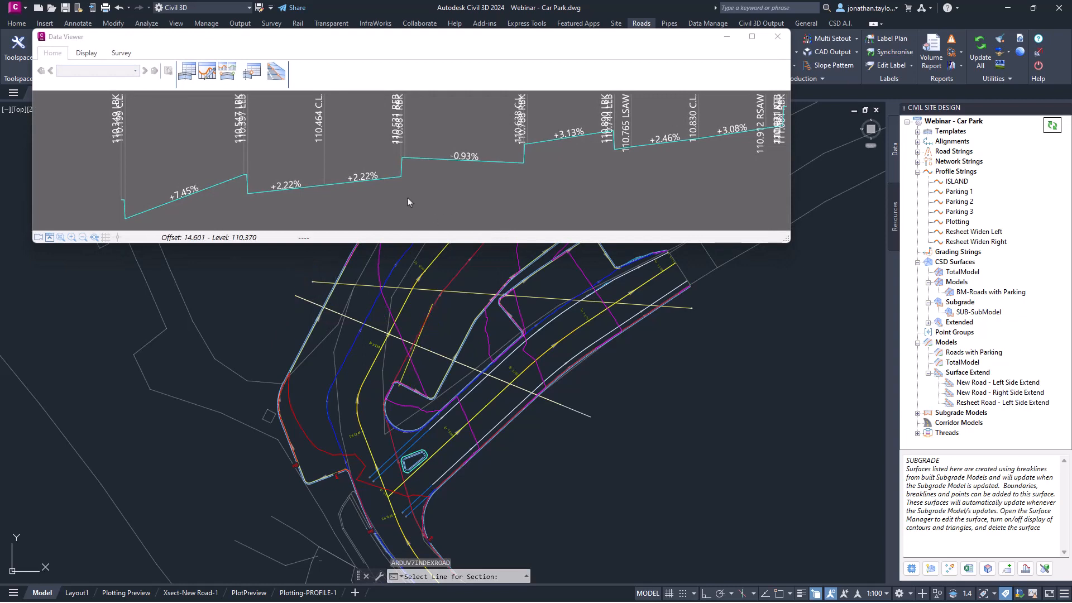
pyautogui.scroll(-1, 407, 198)
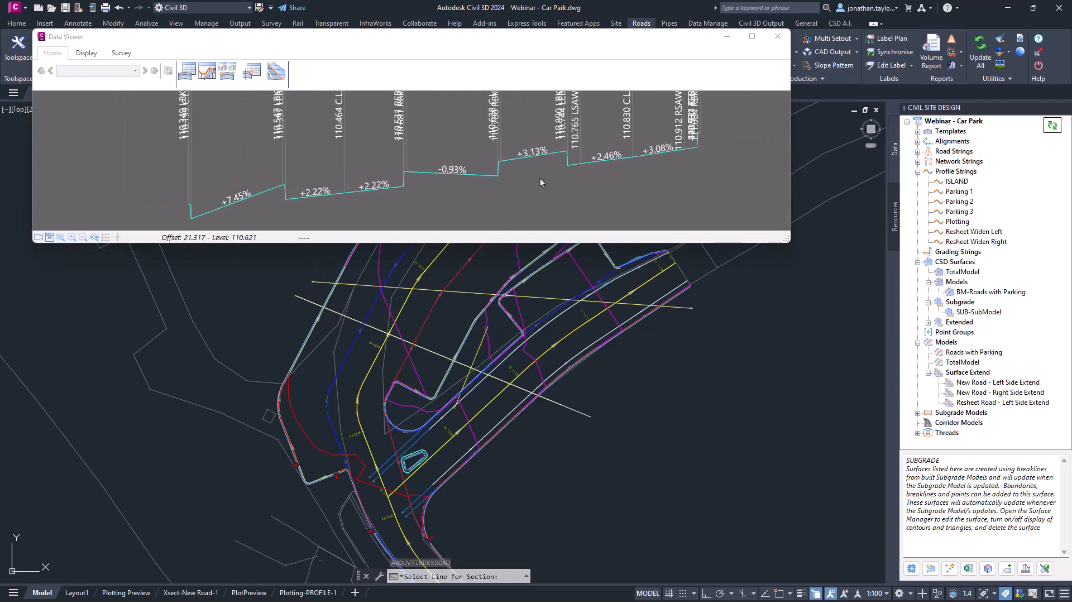
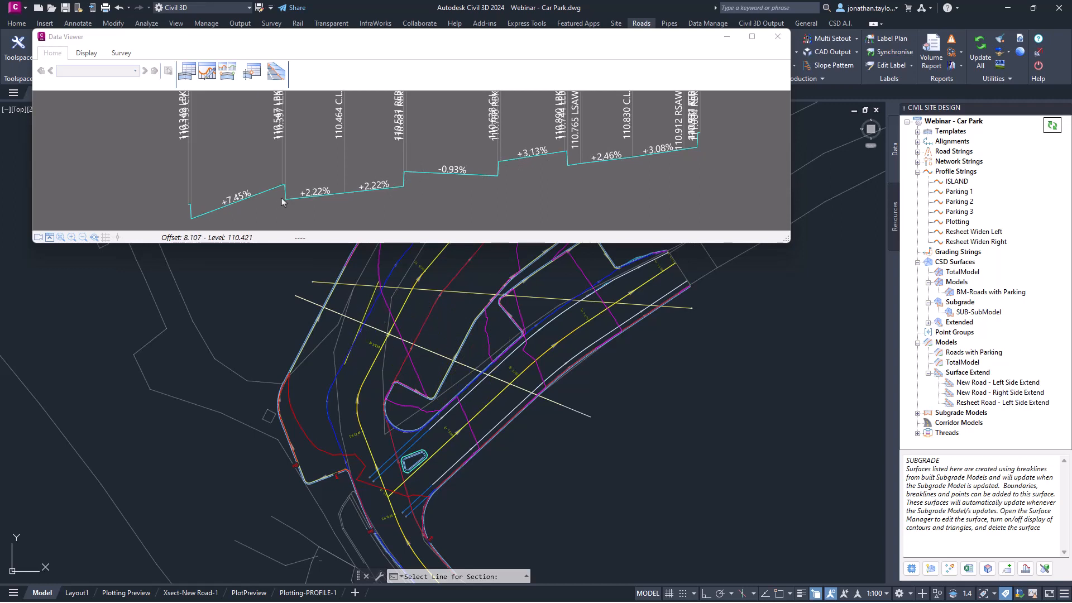
# Configure the section's display objects with the surfaces SUB-SubModel and BM-Roads with Parking for all strings.
pyautogui.click(78, 54)
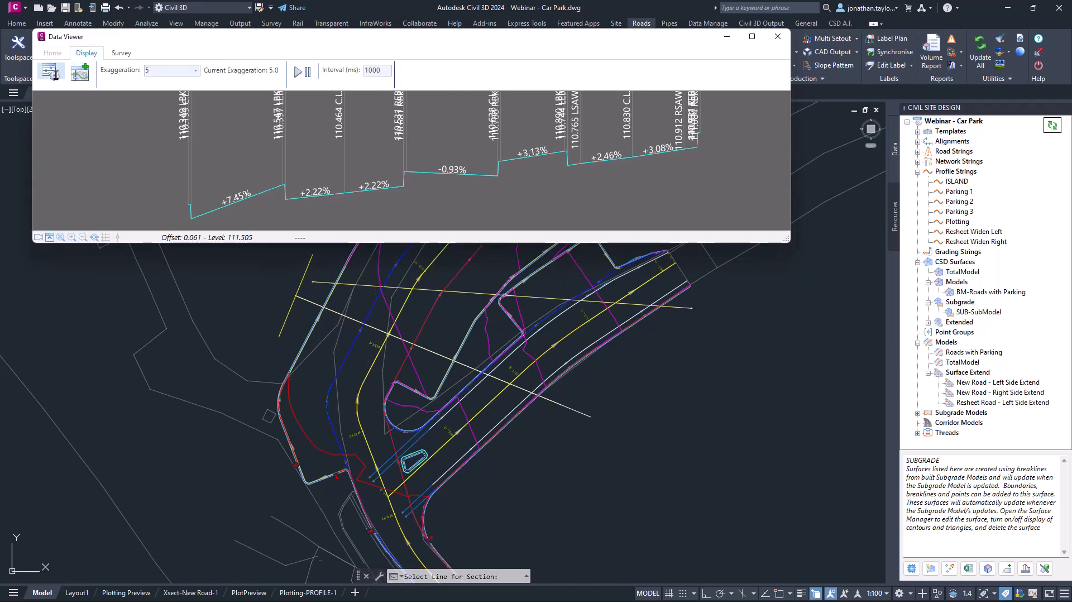
pyautogui.click(50, 71)
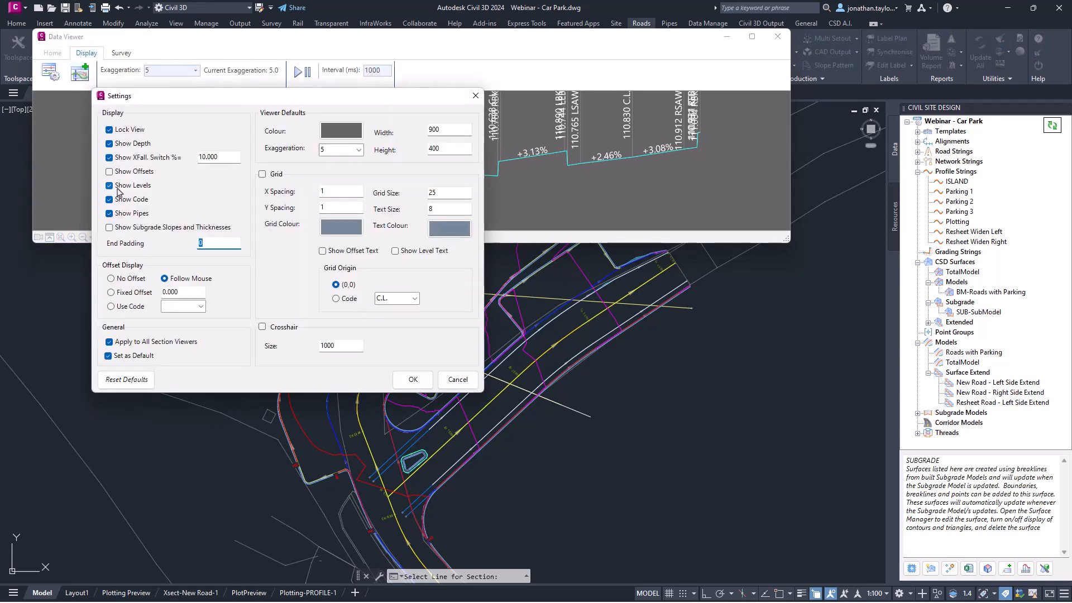
pyautogui.click(458, 380)
pyautogui.click(79, 72)
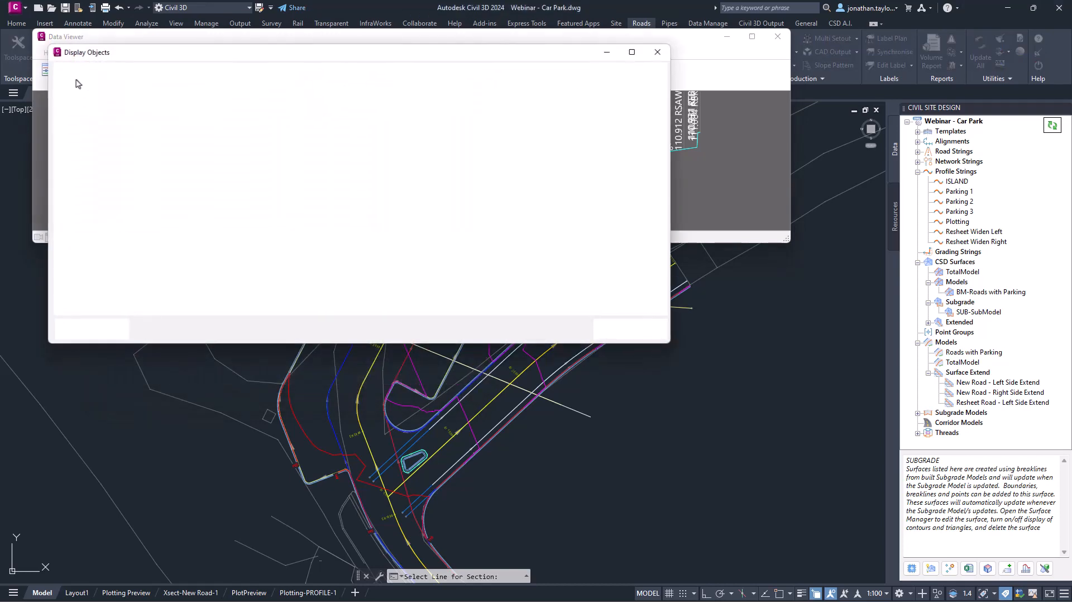
pyautogui.click(456, 111)
pyautogui.click(488, 100)
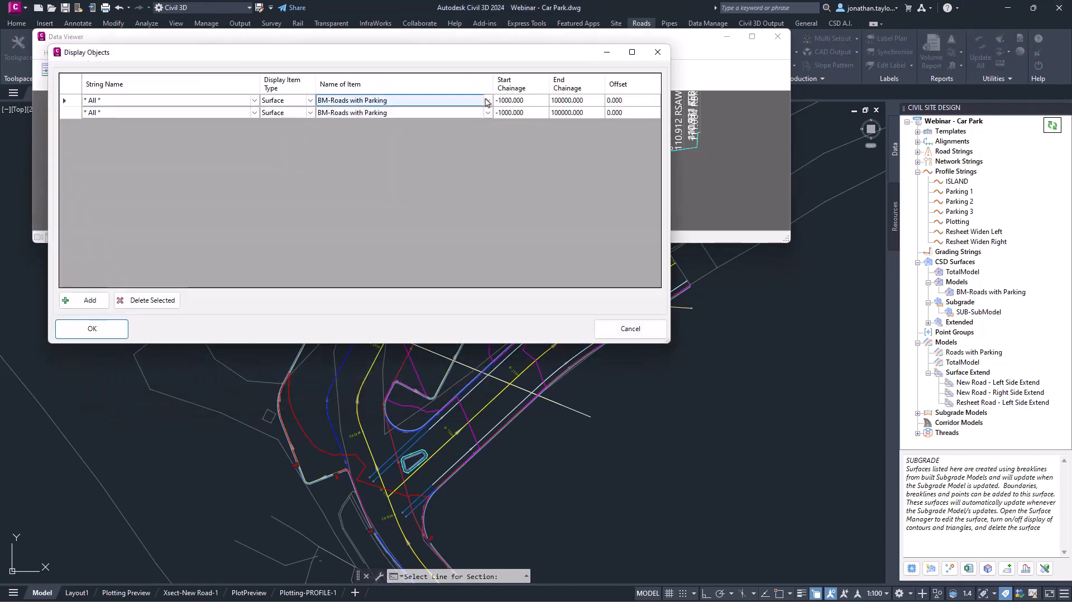
pyautogui.click(488, 101)
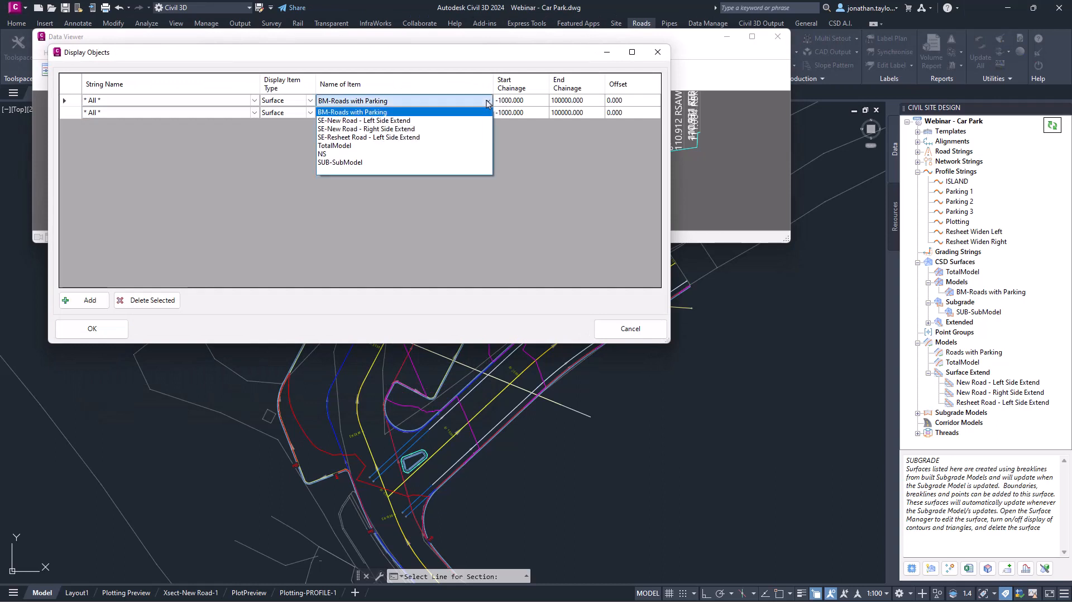
pyautogui.click(339, 162)
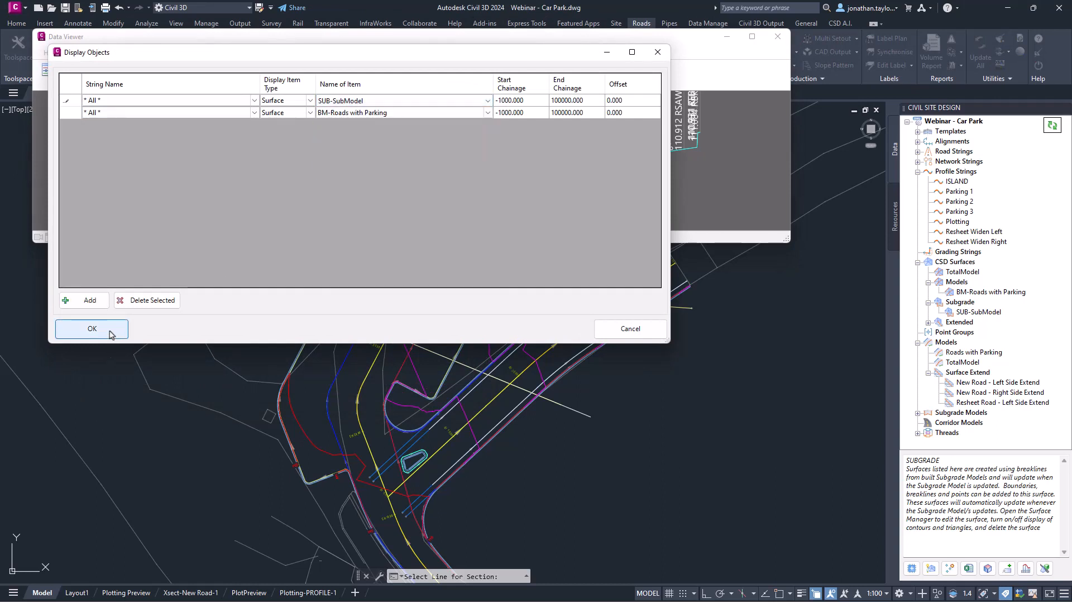
pyautogui.click(485, 113)
pyautogui.click(486, 113)
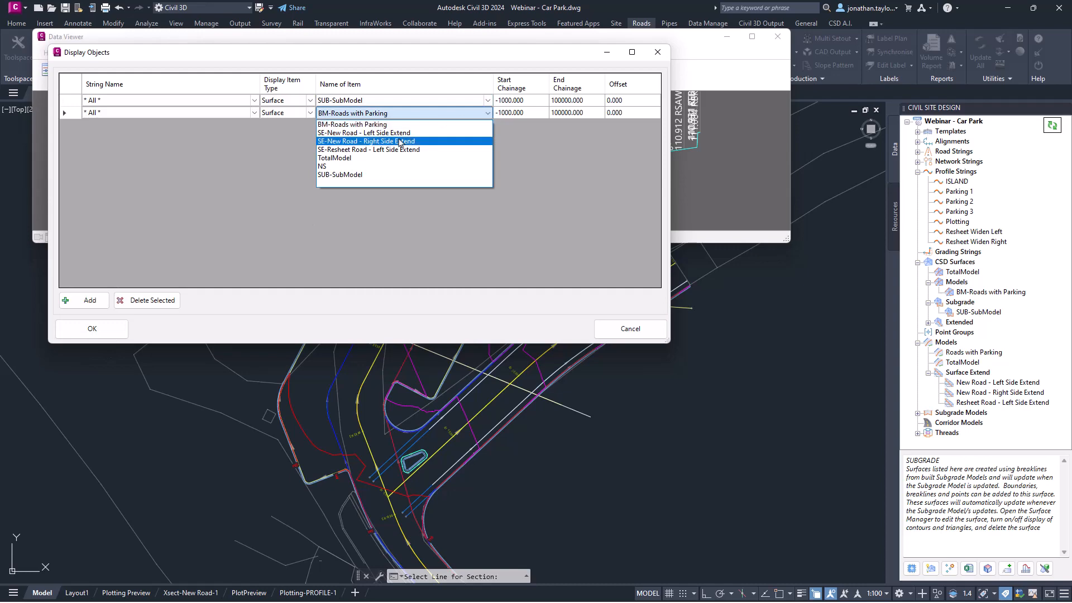
pyautogui.click(369, 125)
pyautogui.click(93, 330)
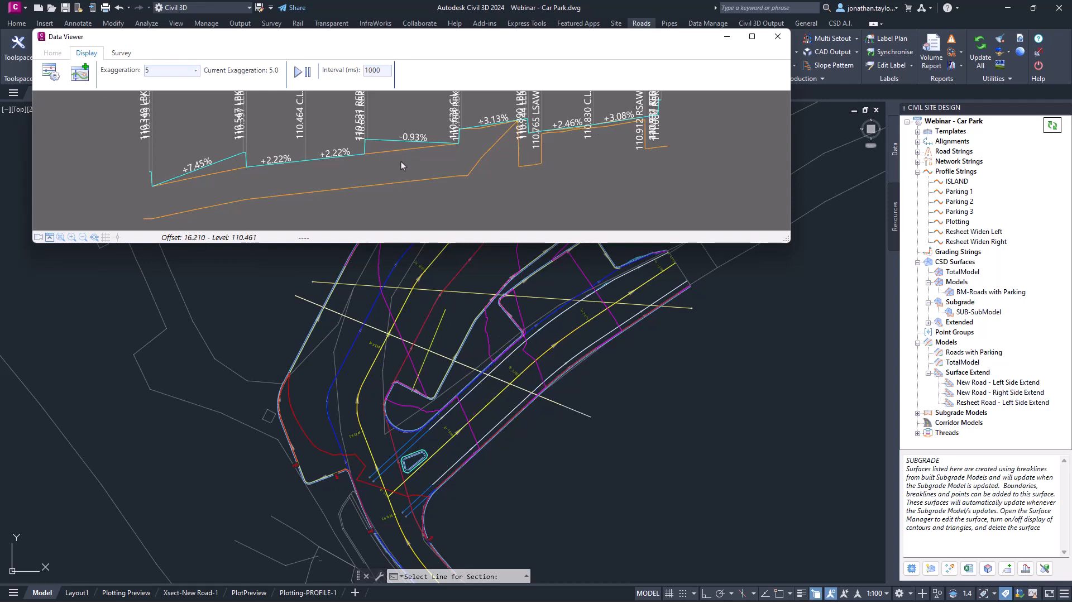
# Stretch the section line's southeast end northeast across the adjacent road to update the live section, and close the Data Viewer.
pyautogui.click(588, 413)
pyautogui.click(590, 415)
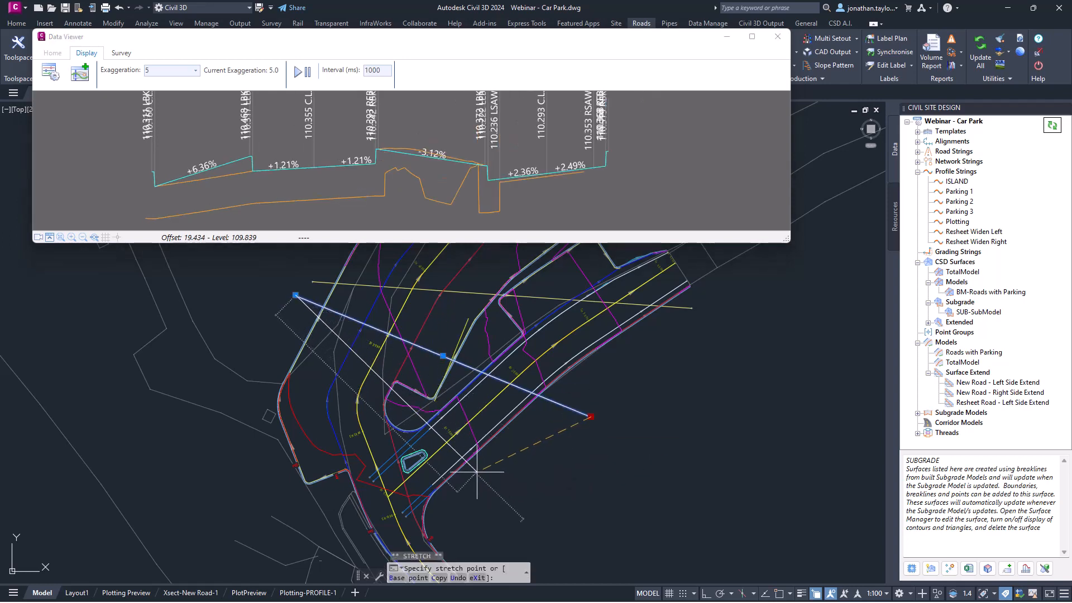
pyautogui.click(627, 362)
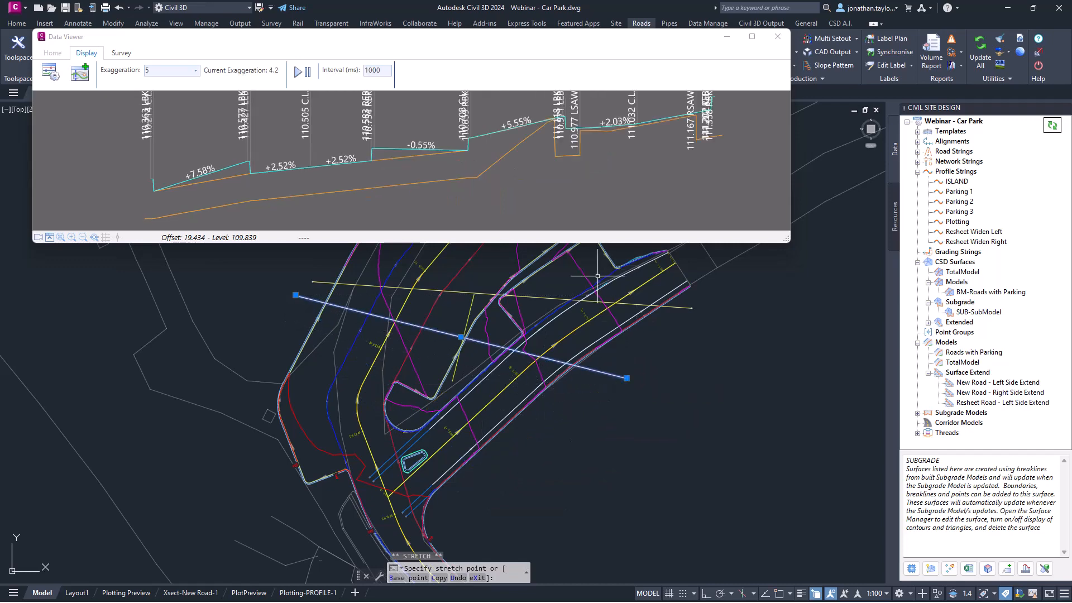
pyautogui.click(778, 36)
pyautogui.press('Escape')
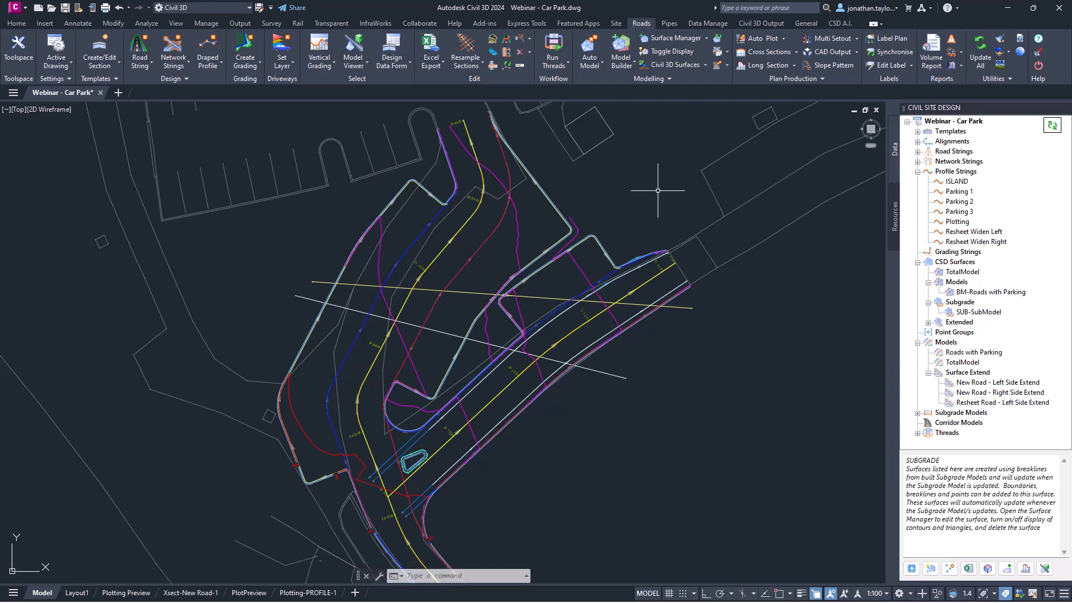
# Run the cross section plotting command (ARDUV7MULTIPLOTSECTIONS) for the New Road alignment to open its section plot preview.
pyautogui.click(777, 52)
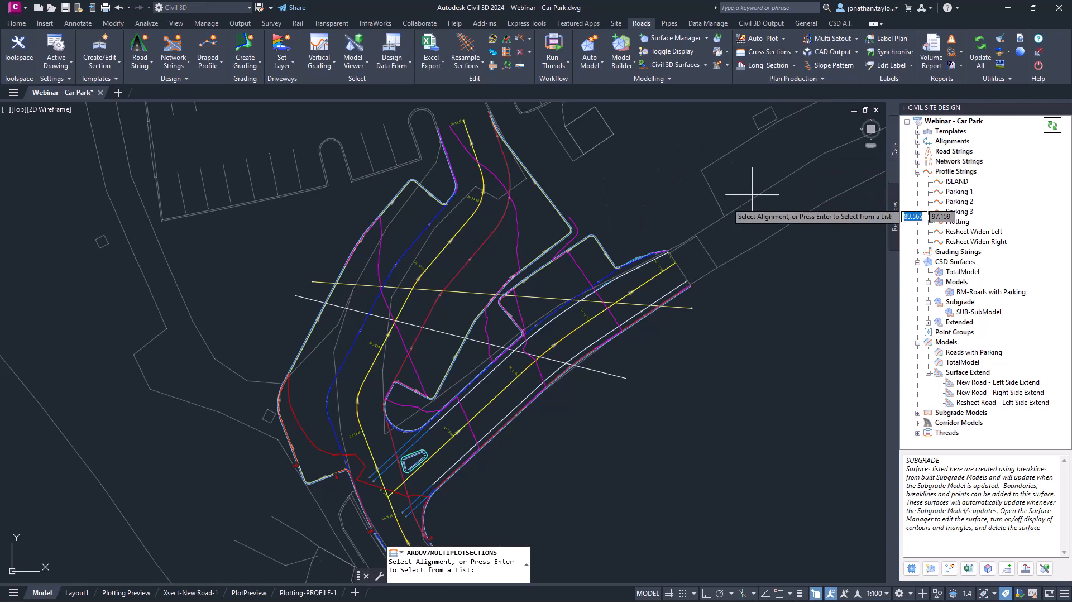
pyautogui.press('Return')
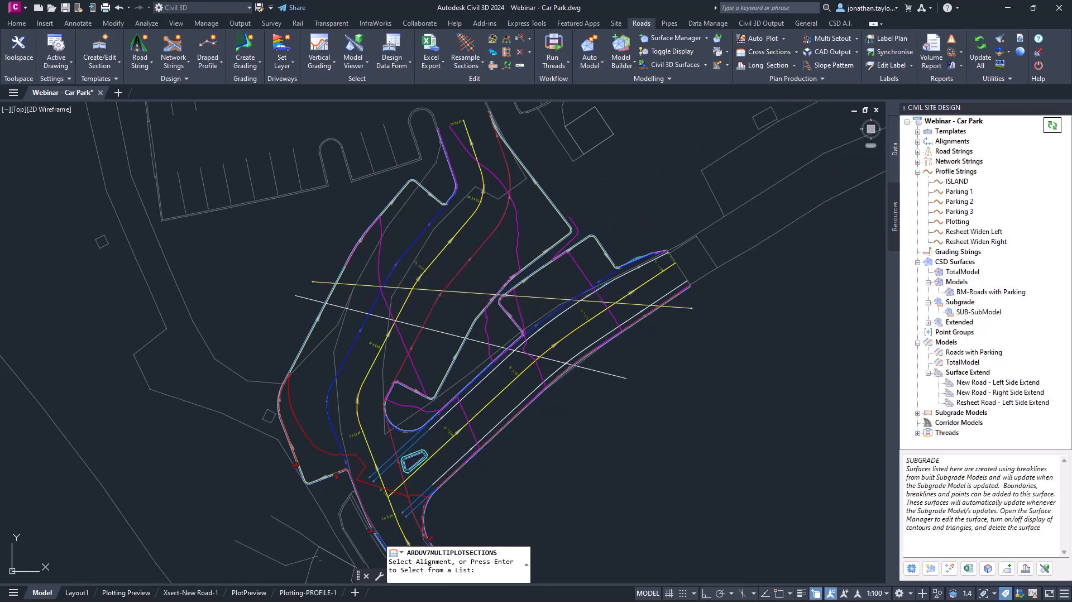
pyautogui.click(200, 341)
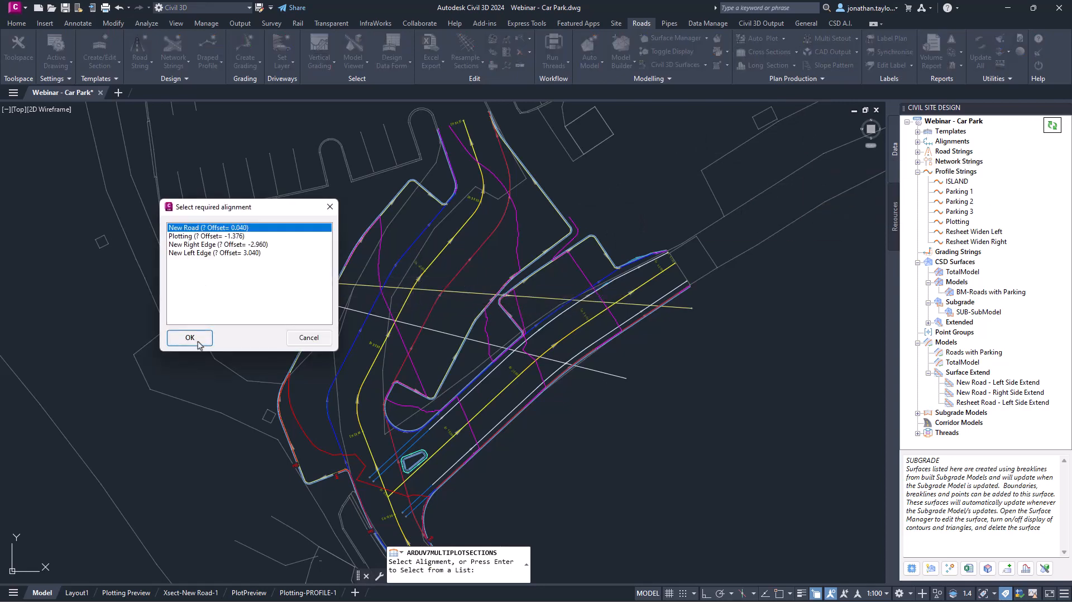
pyautogui.click(740, 369)
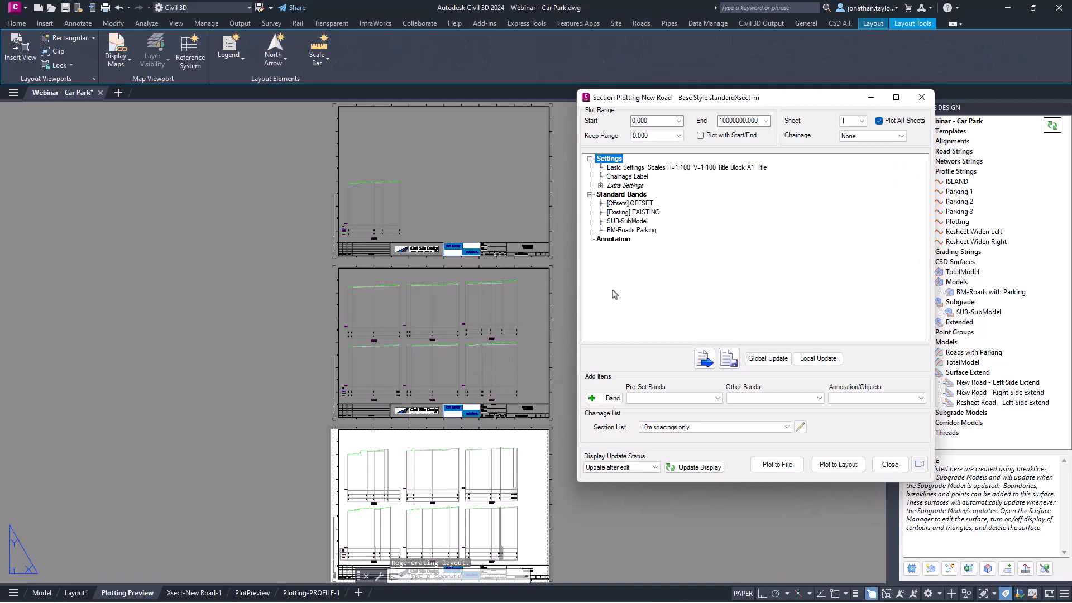
# Delete the SUB-SubModel and BM-Roads Parking bands from the New Road section plot's standard bands.
pyautogui.rightClick(628, 222)
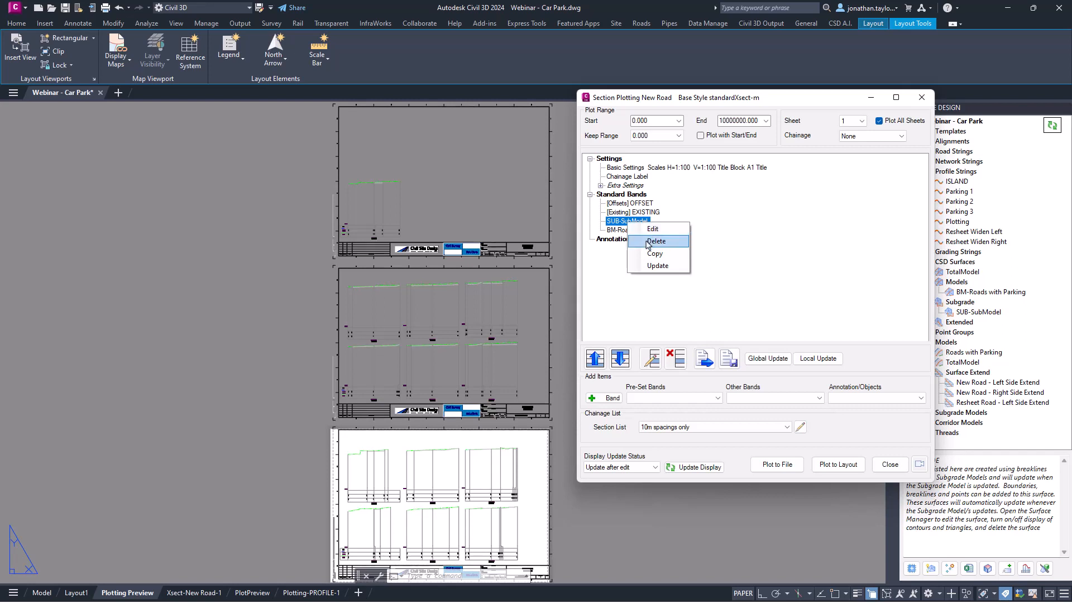
pyautogui.click(649, 241)
pyautogui.rightClick(635, 223)
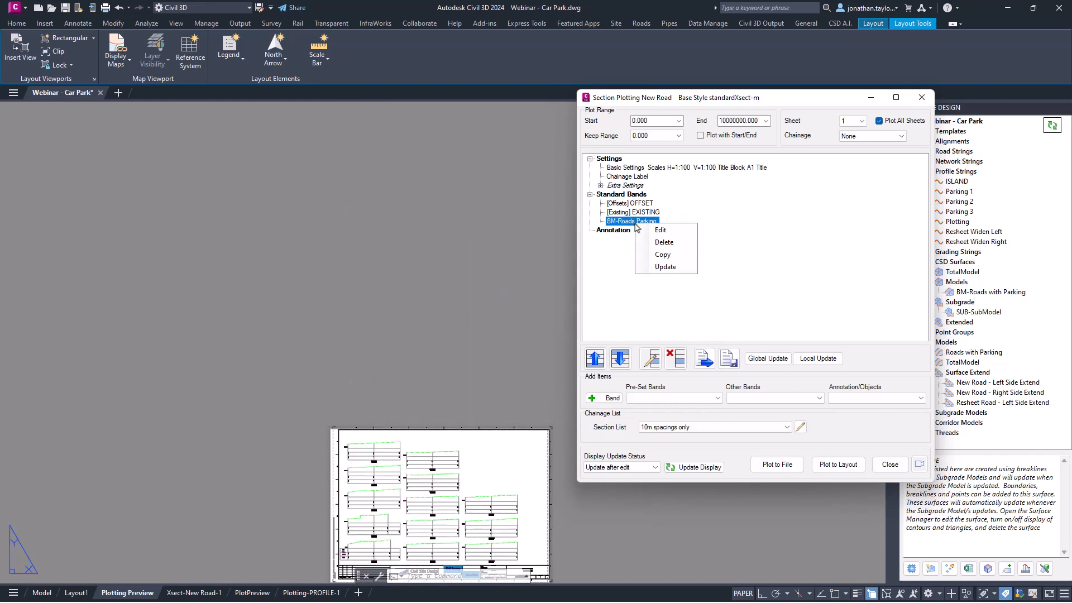
pyautogui.click(669, 245)
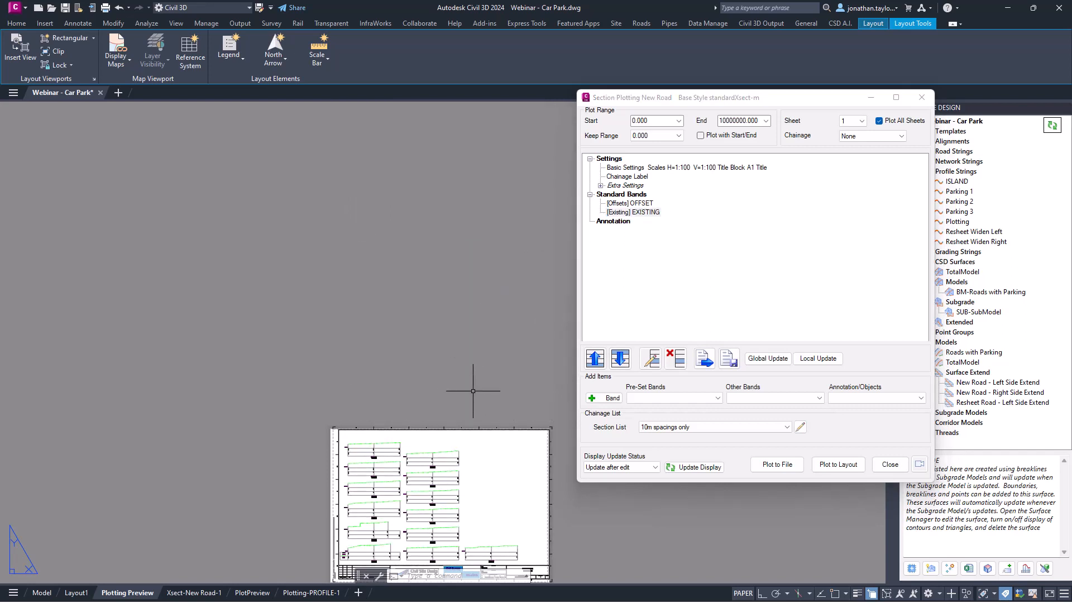
# Add a pre-set Surfaces band to the New Road section plot.
pyautogui.scroll(3, 353, 382)
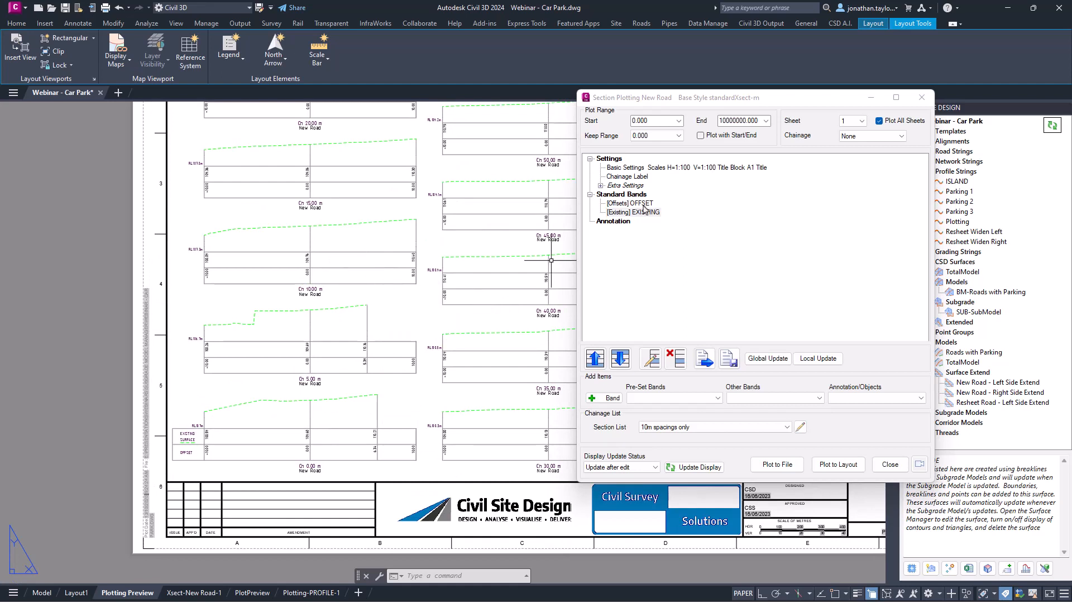
pyautogui.click(774, 398)
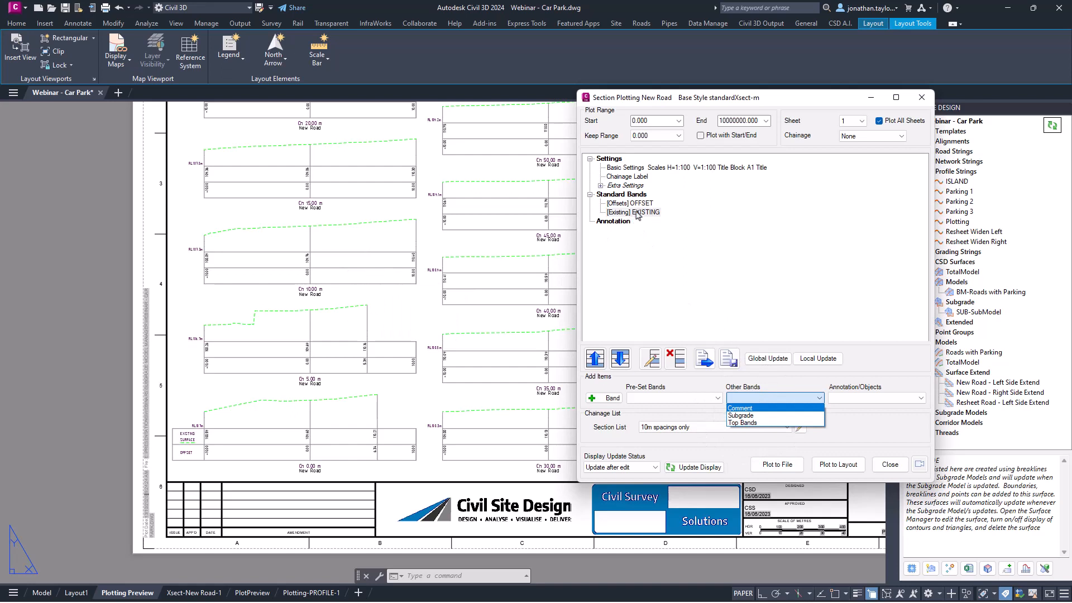
pyautogui.click(674, 399)
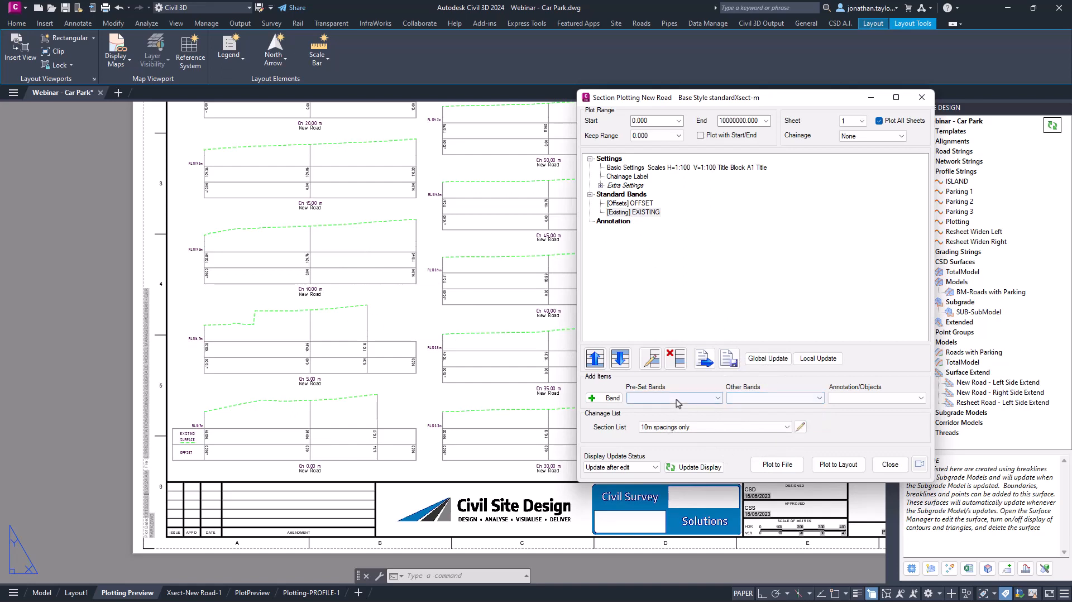
pyautogui.click(678, 401)
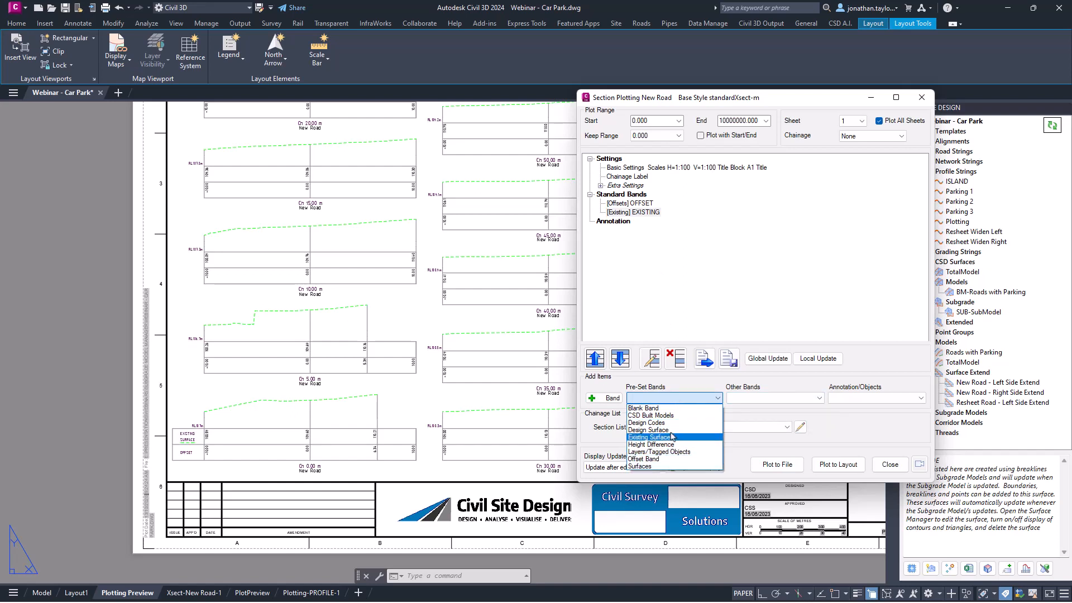
pyautogui.click(651, 467)
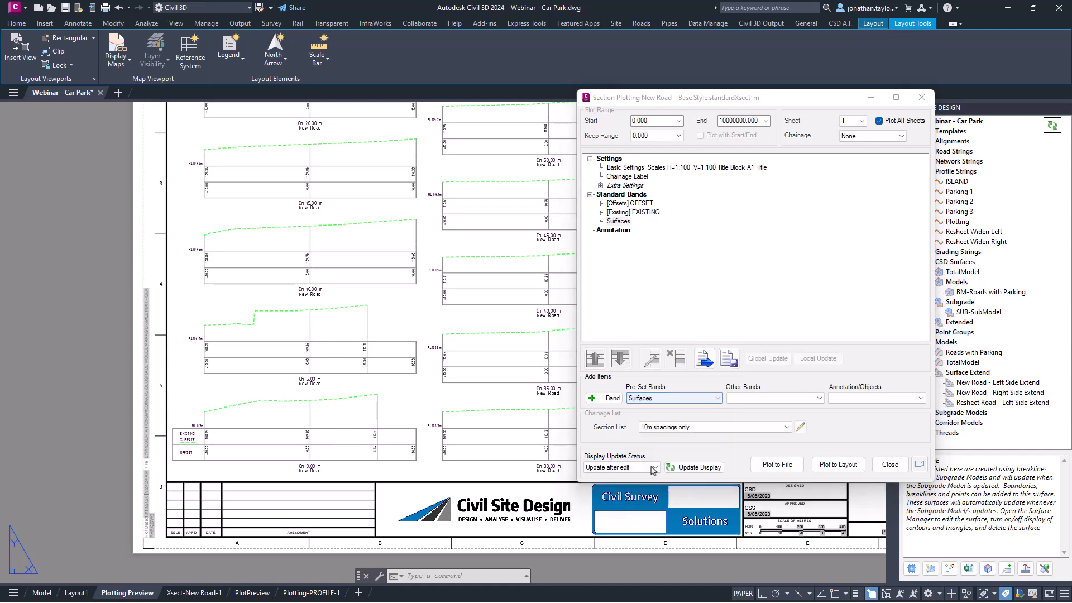
pyautogui.moveTo(255, 54)
pyautogui.mouseDown()
pyautogui.moveTo(504, 118)
pyautogui.moveTo(692, 113)
pyautogui.mouseUp()
# Create the band from the BM-Roads with Parking surface and assign its section line to the XPLOT-DESIGN layer.
pyautogui.click(571, 150)
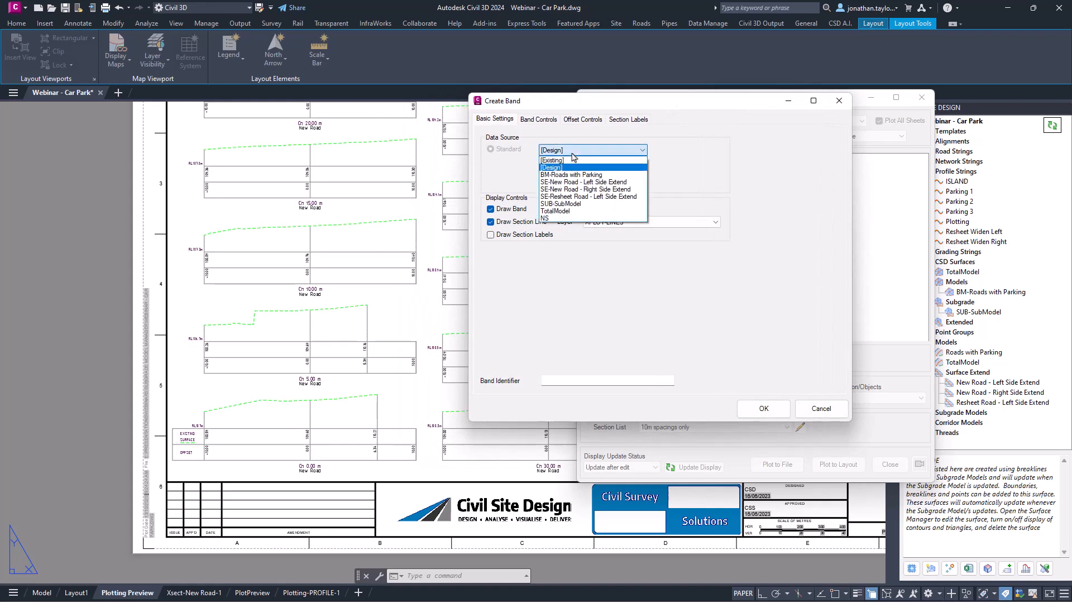
pyautogui.click(570, 175)
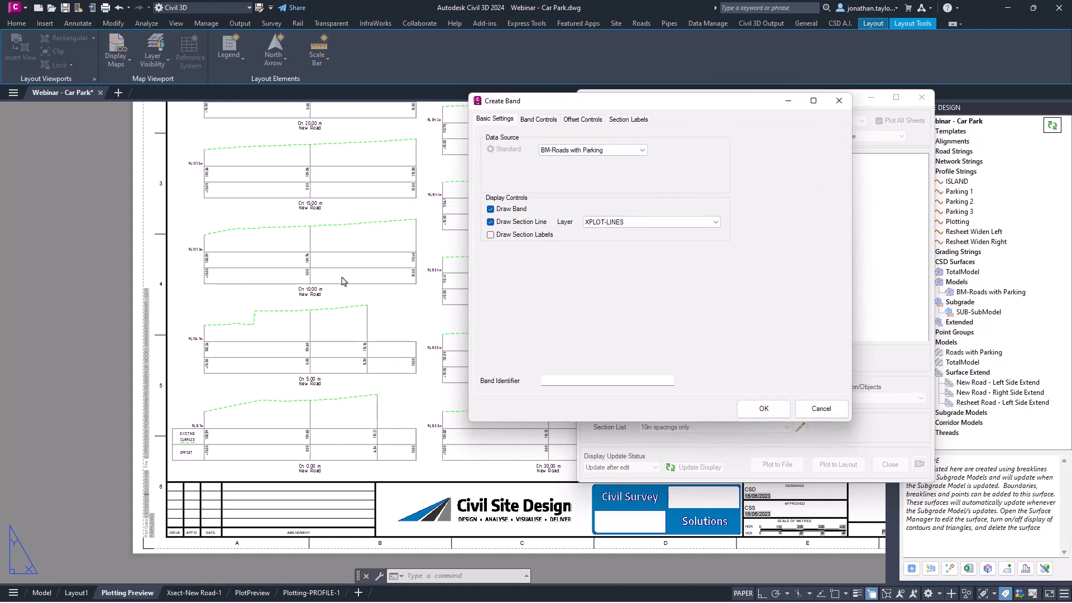
pyautogui.click(672, 222)
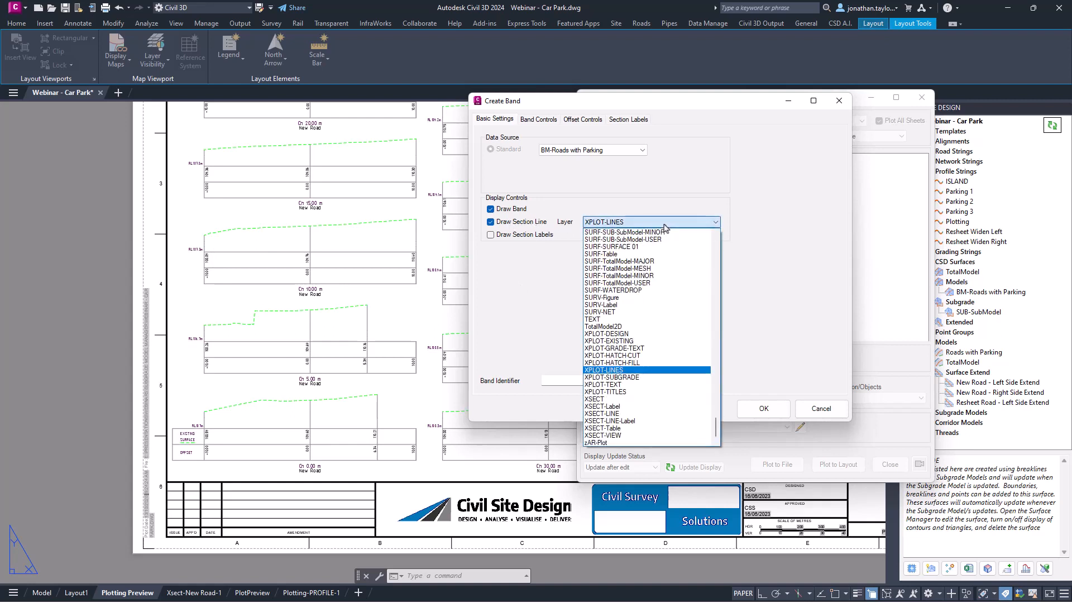
pyautogui.click(619, 334)
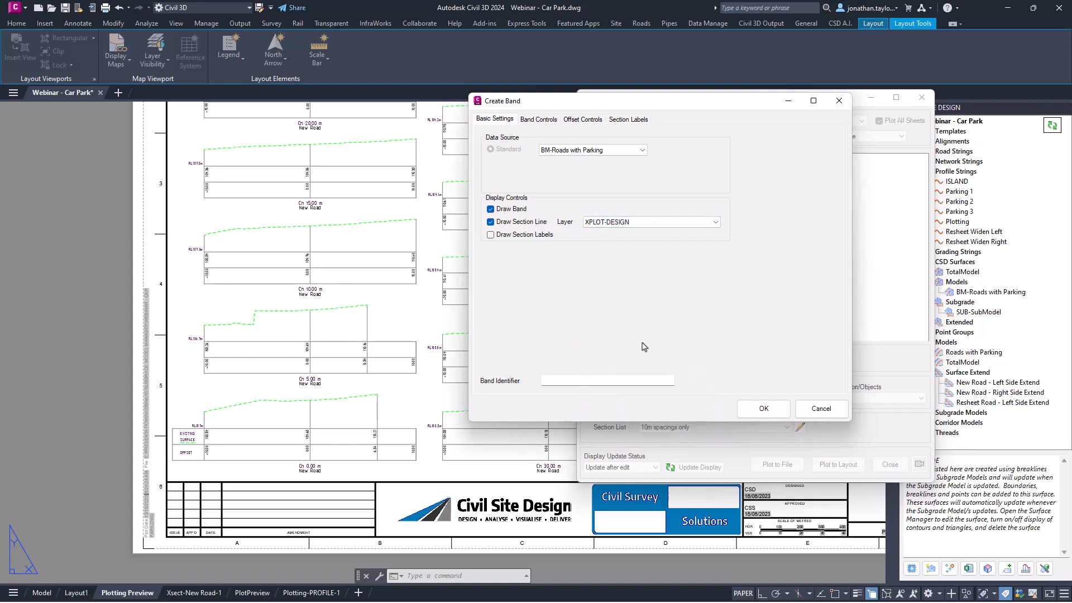
pyautogui.click(762, 409)
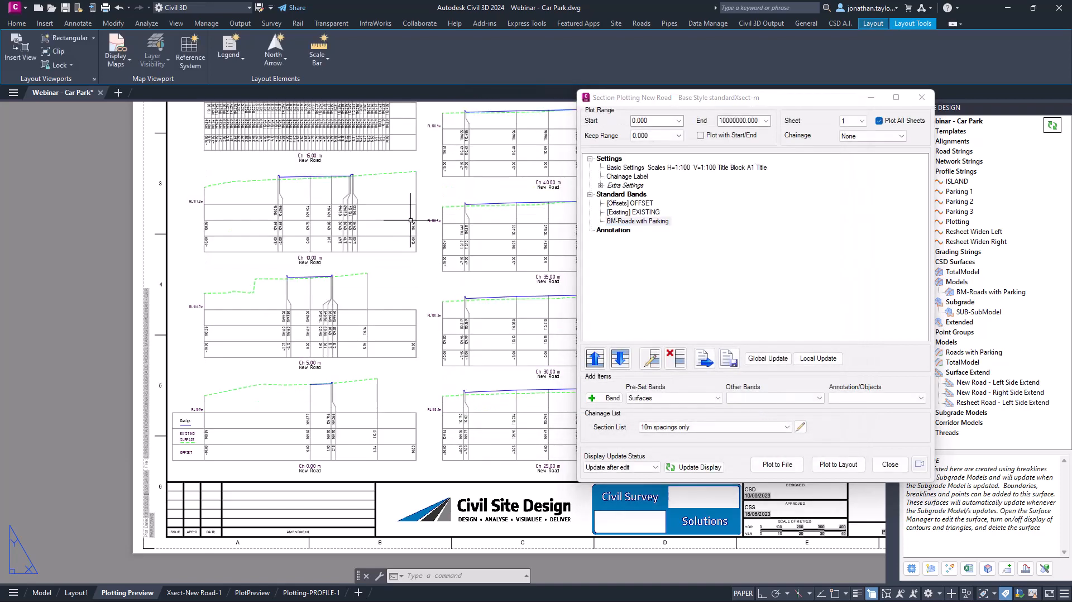
# Edit the BM-Roads with Parking band so its plotted offsets are filtered by a grade break of 100%.
pyautogui.moveTo(439, 188); pyautogui.dragTo(305, 289, button='middle')
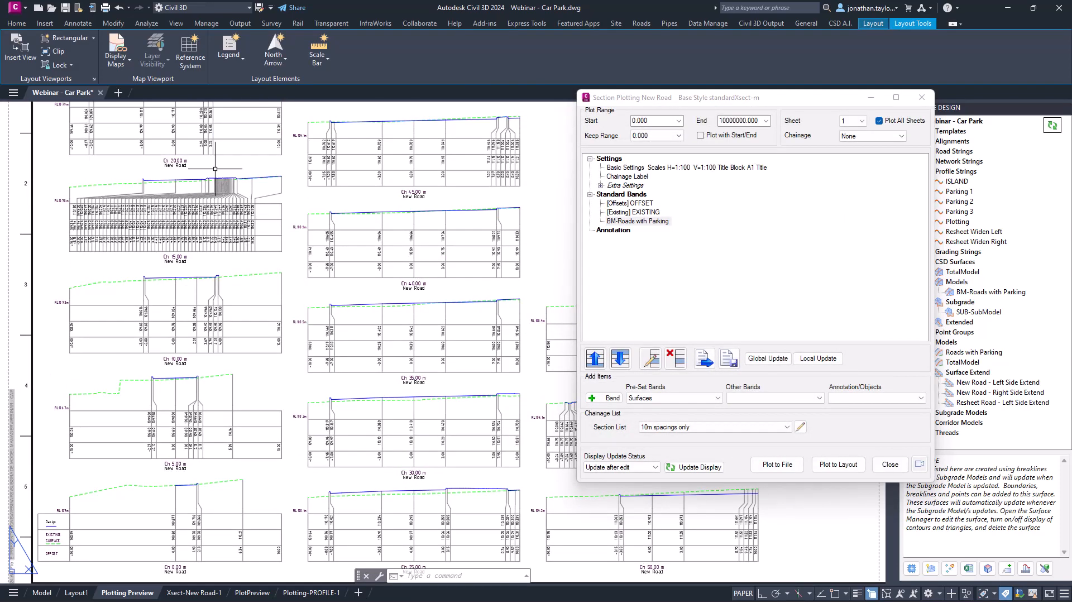
pyautogui.scroll(6, 213, 169)
pyautogui.scroll(-2, 246, 212)
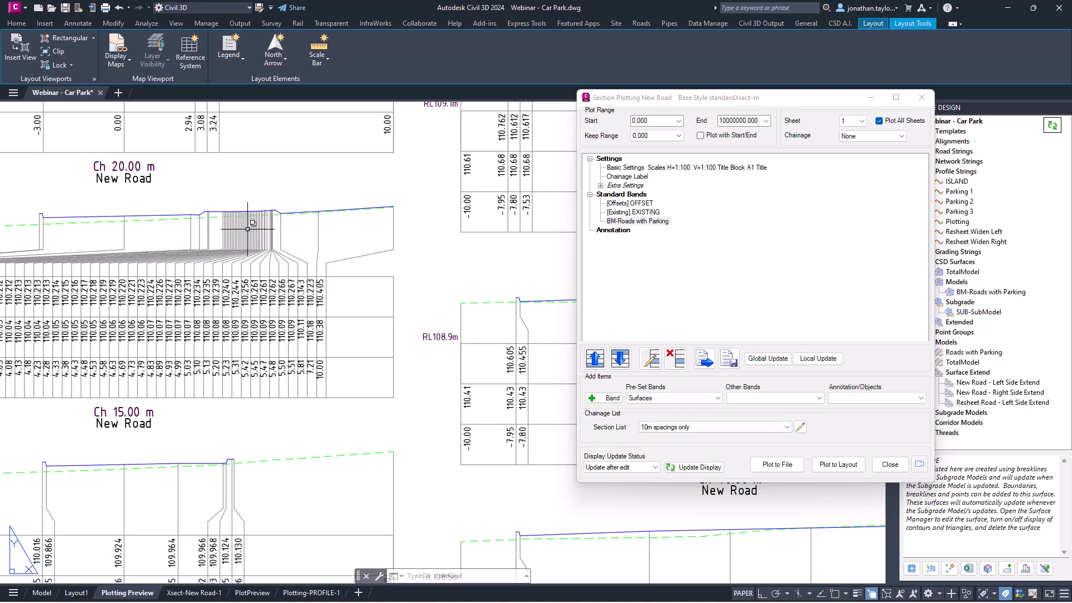
pyautogui.doubleClick(638, 222)
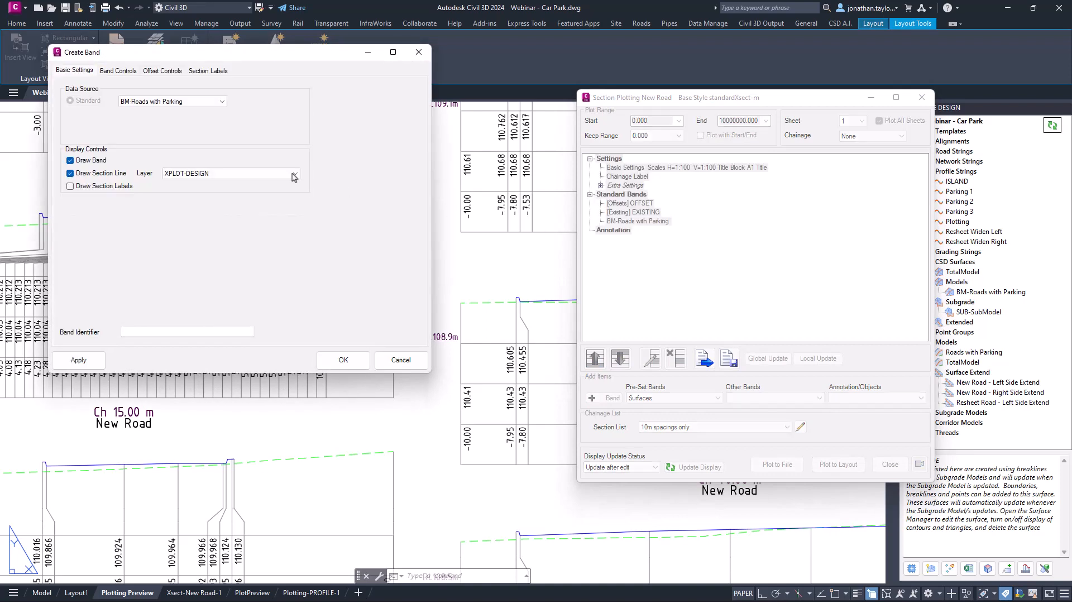
pyautogui.click(153, 72)
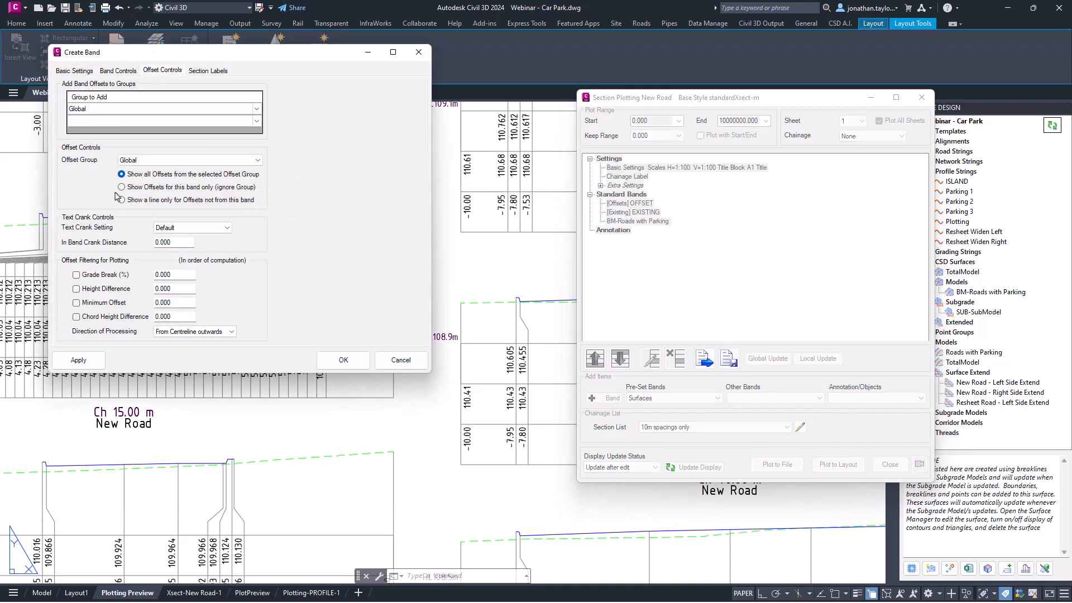
pyautogui.doubleClick(163, 274)
pyautogui.write('100')
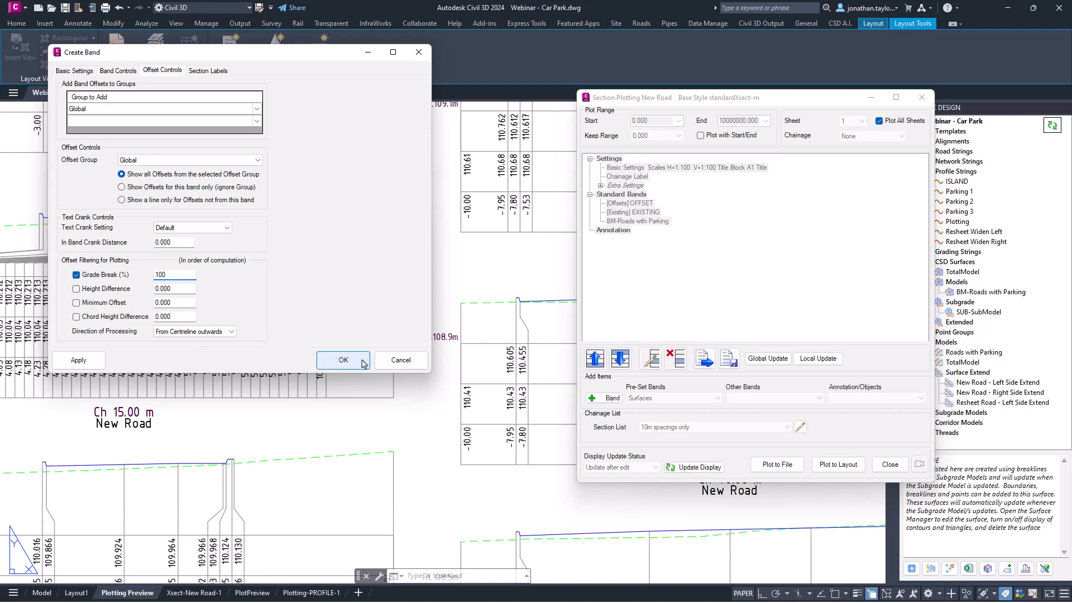
pyautogui.click(341, 361)
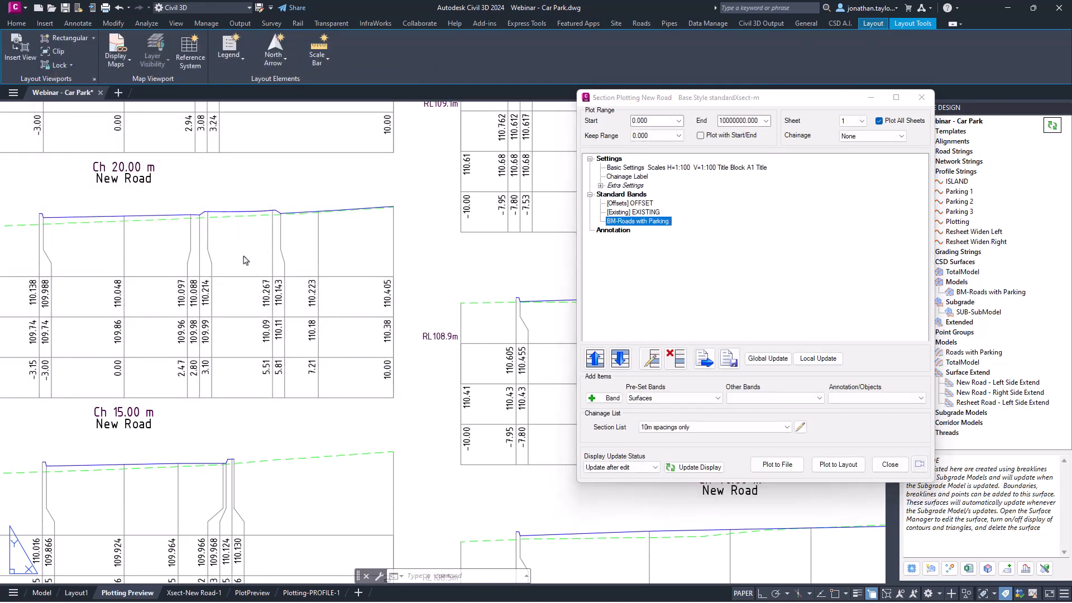
# Add another pre-set Surfaces band to the New Road section plot.
pyautogui.scroll(-4, 244, 260)
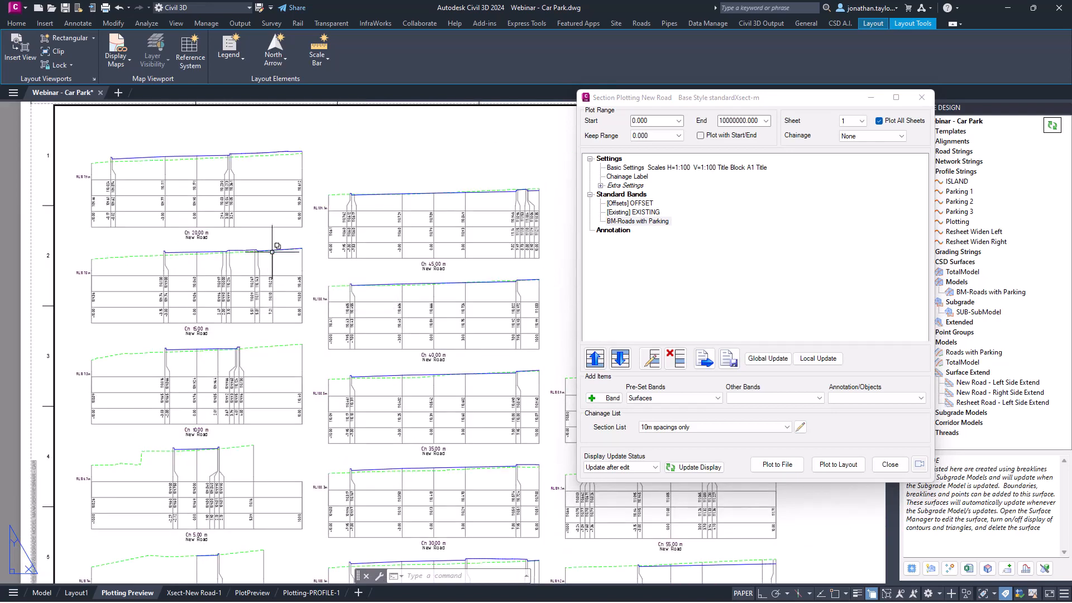
pyautogui.moveTo(255, 349); pyautogui.dragTo(205, 234, button='middle')
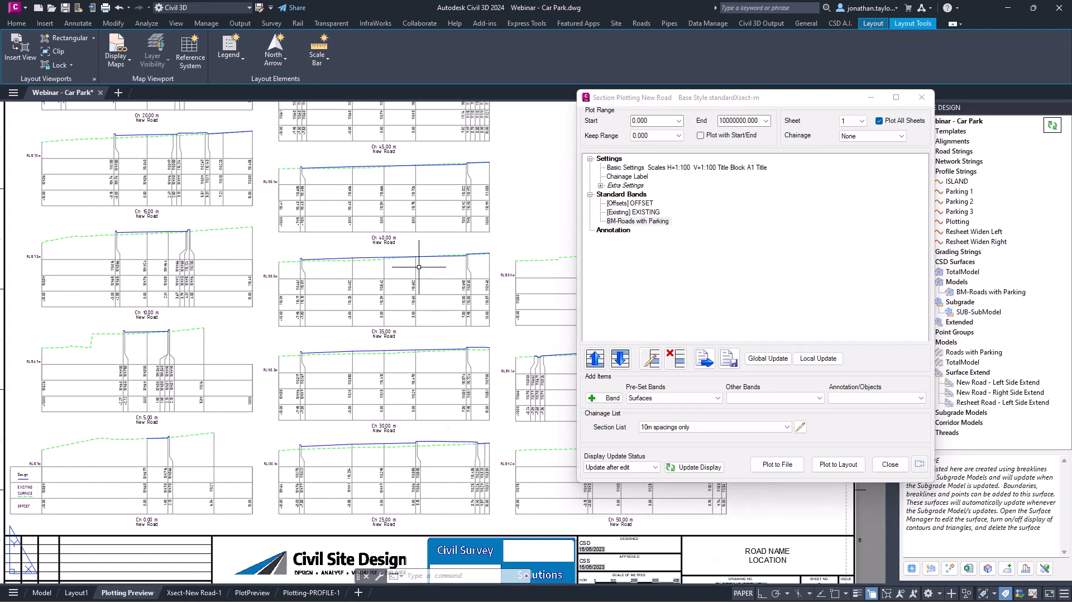
pyautogui.scroll(2, 419, 268)
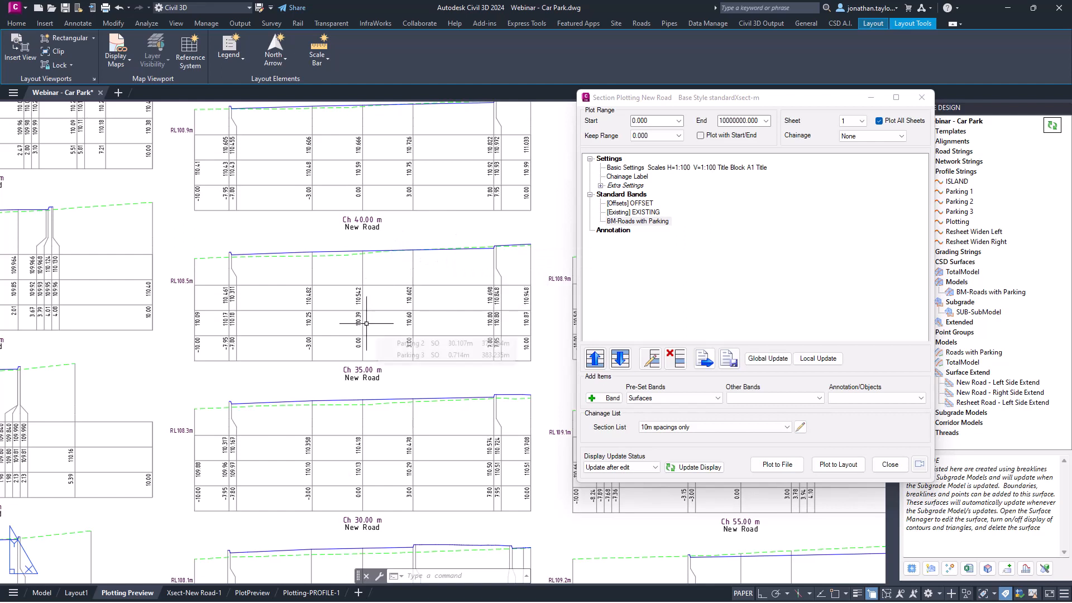
pyautogui.click(647, 398)
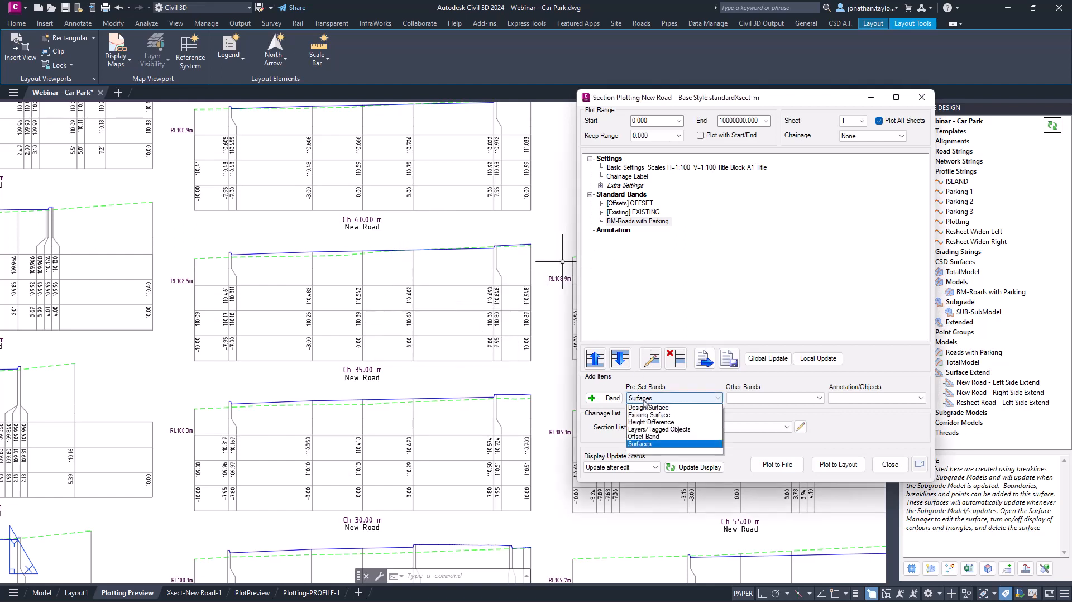
pyautogui.rightClick(648, 222)
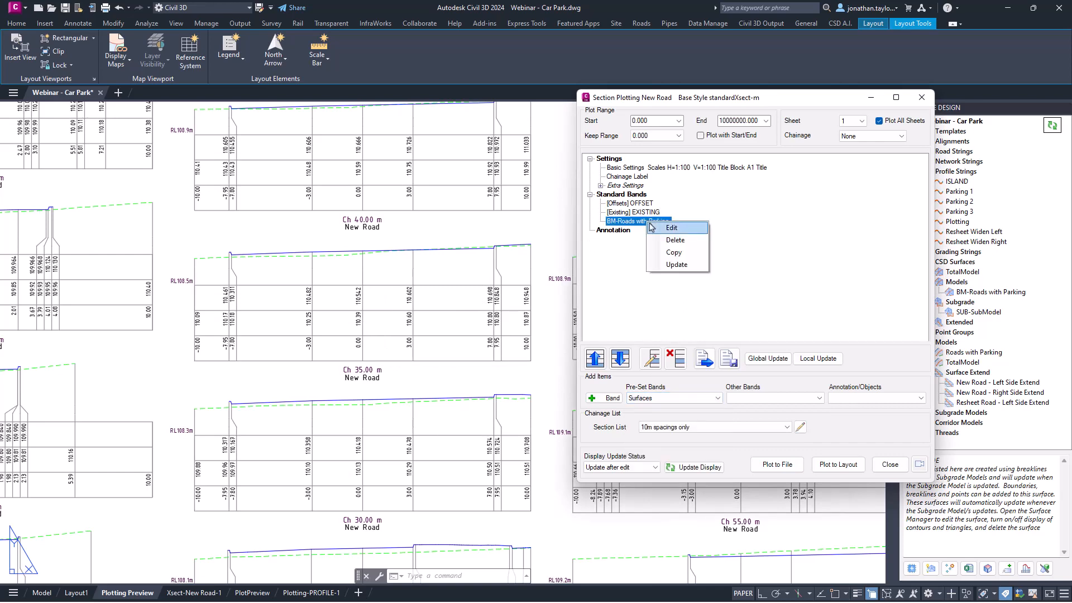
pyautogui.click(651, 399)
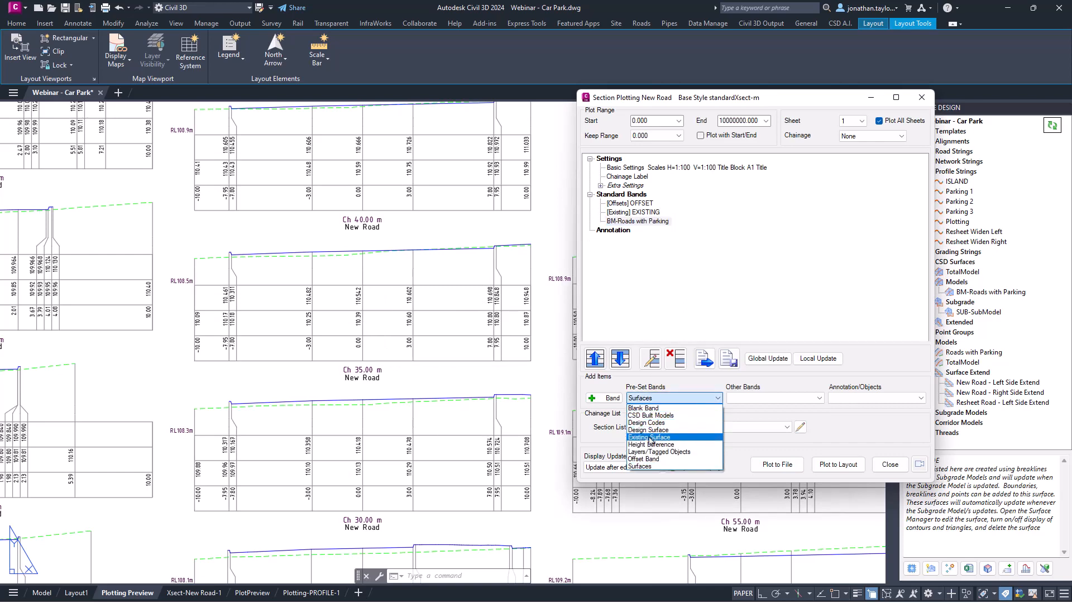
pyautogui.click(654, 469)
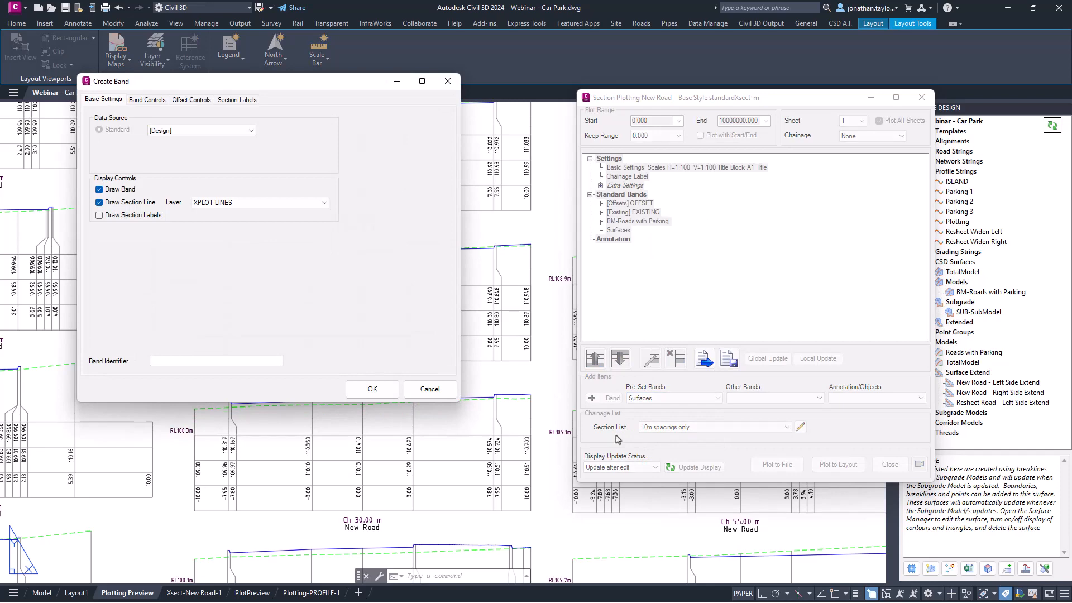
# Create the band from the SUB-SubModel surface with its band not drawn and its section line on the XPLOT-SUBGRADE layer.
pyautogui.click(208, 131)
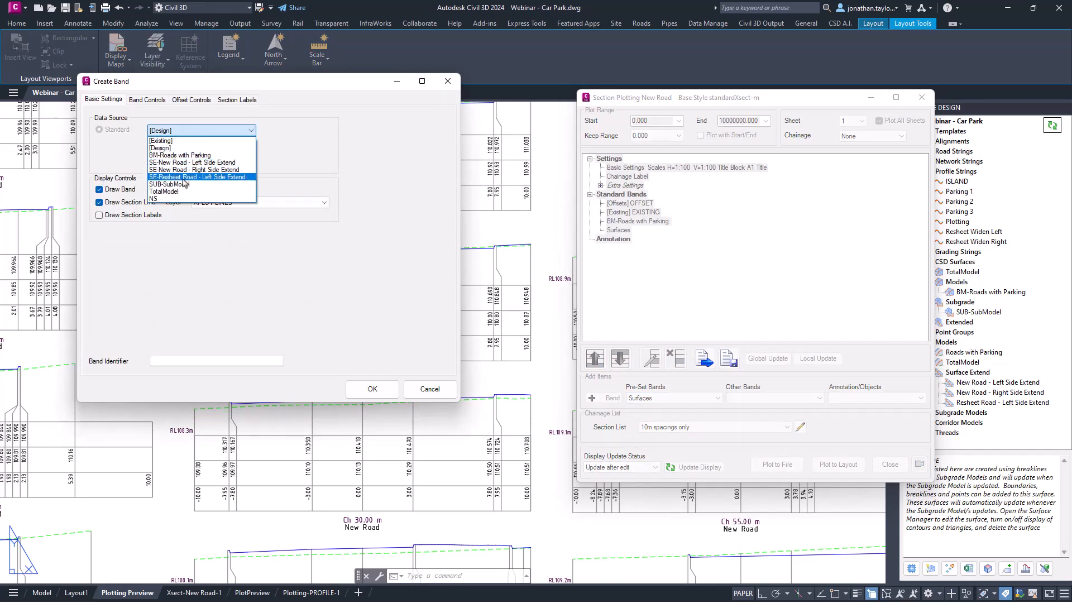
pyautogui.click(183, 186)
pyautogui.moveTo(212, 84); pyautogui.dragTo(556, 113)
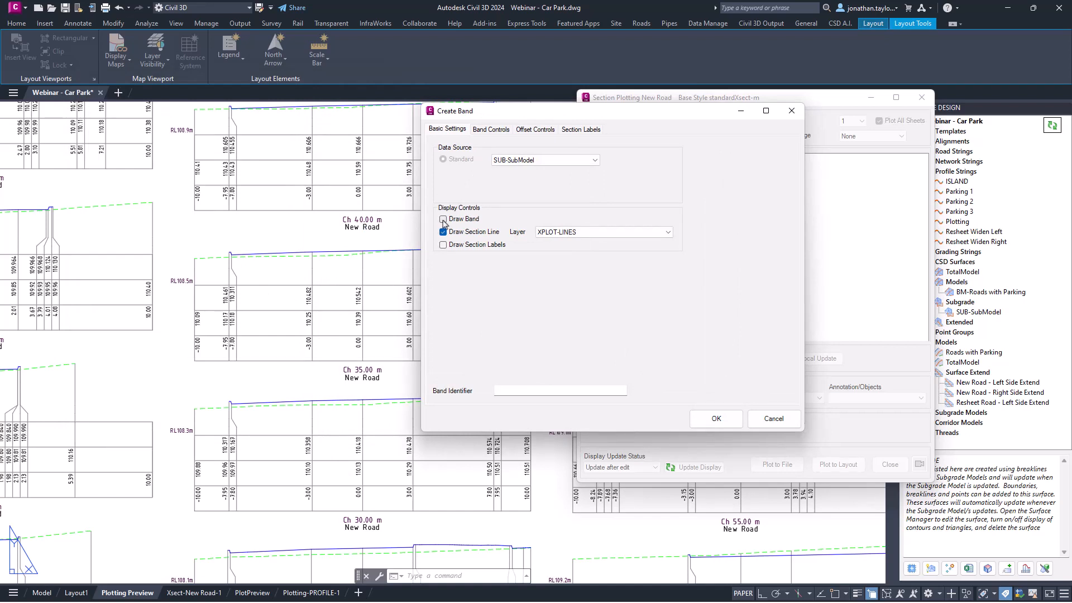
pyautogui.click(606, 232)
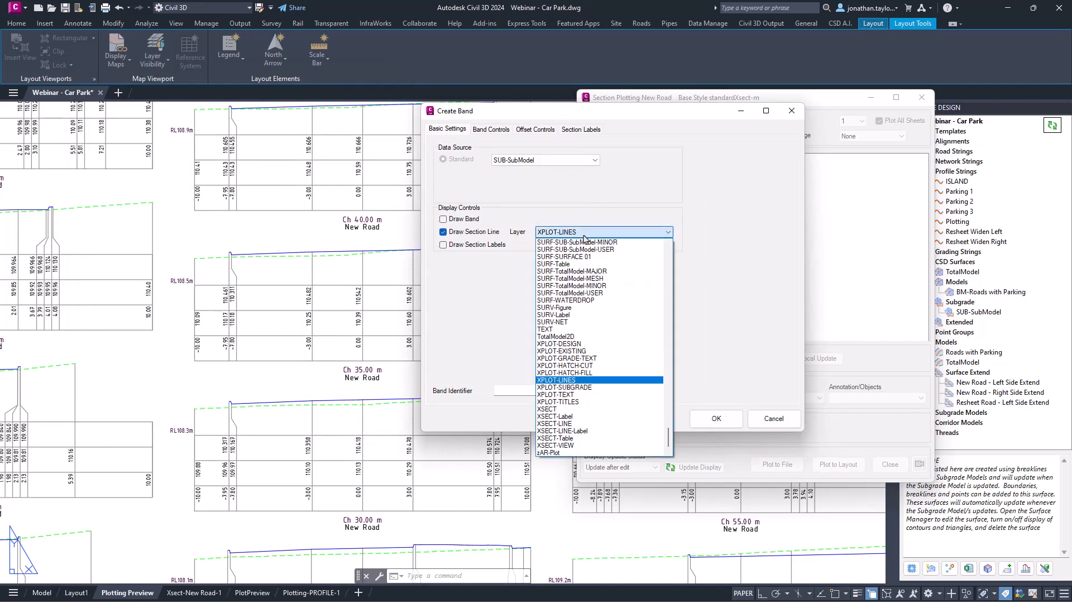
pyautogui.click(575, 388)
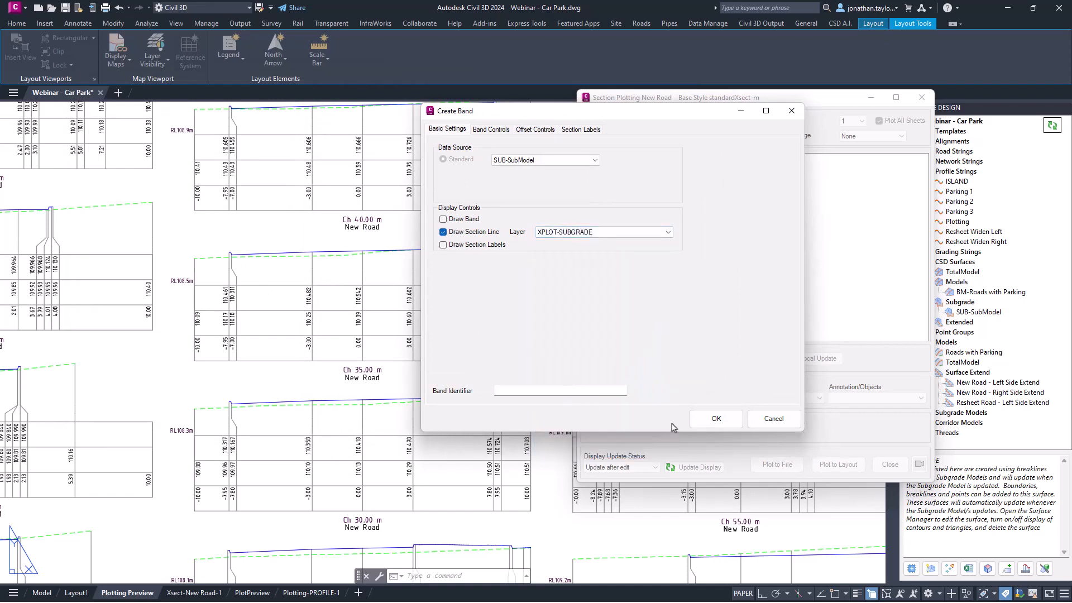
pyautogui.click(715, 419)
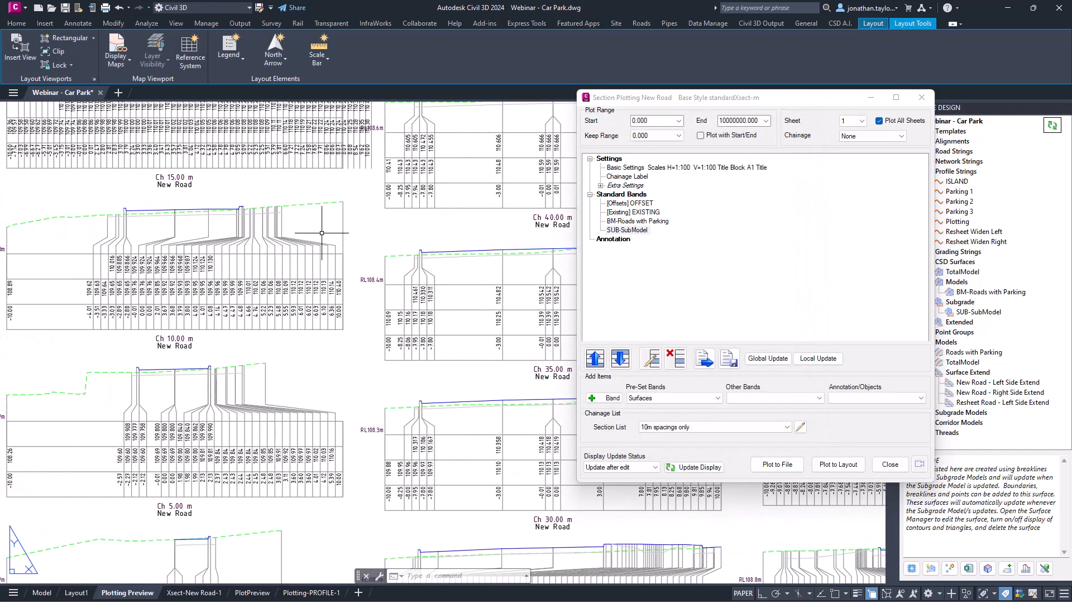
# Edit the SUB-SubModel band so its offsets are no longer added to the Global offset group.
pyautogui.moveTo(278, 386); pyautogui.dragTo(252, 230, button='middle')
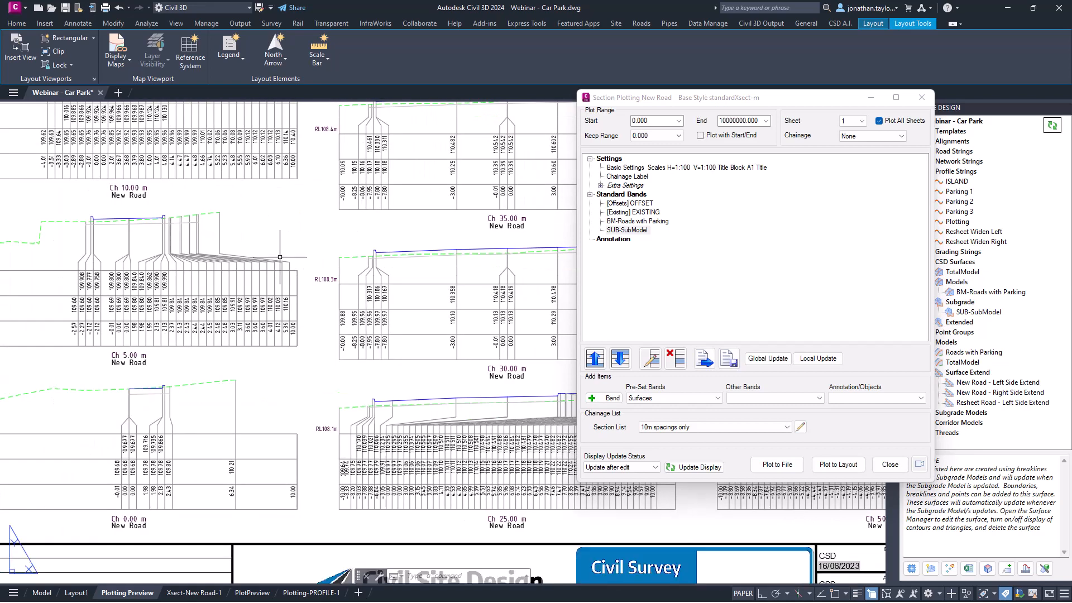
pyautogui.scroll(2, 178, 237)
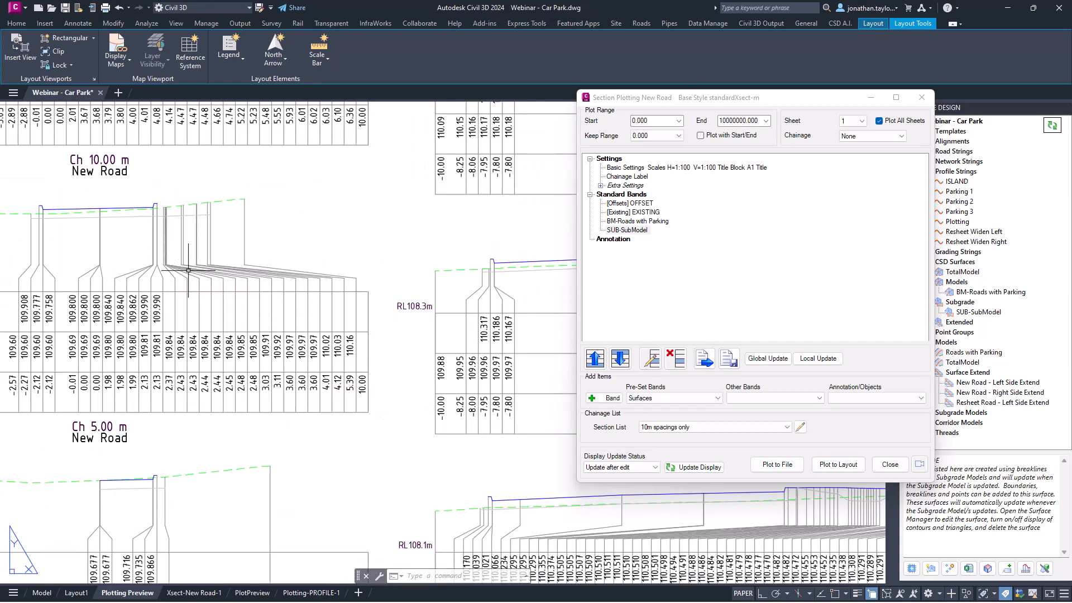
pyautogui.scroll(-2, 181, 257)
pyautogui.moveTo(218, 355); pyautogui.dragTo(418, 326, button='middle')
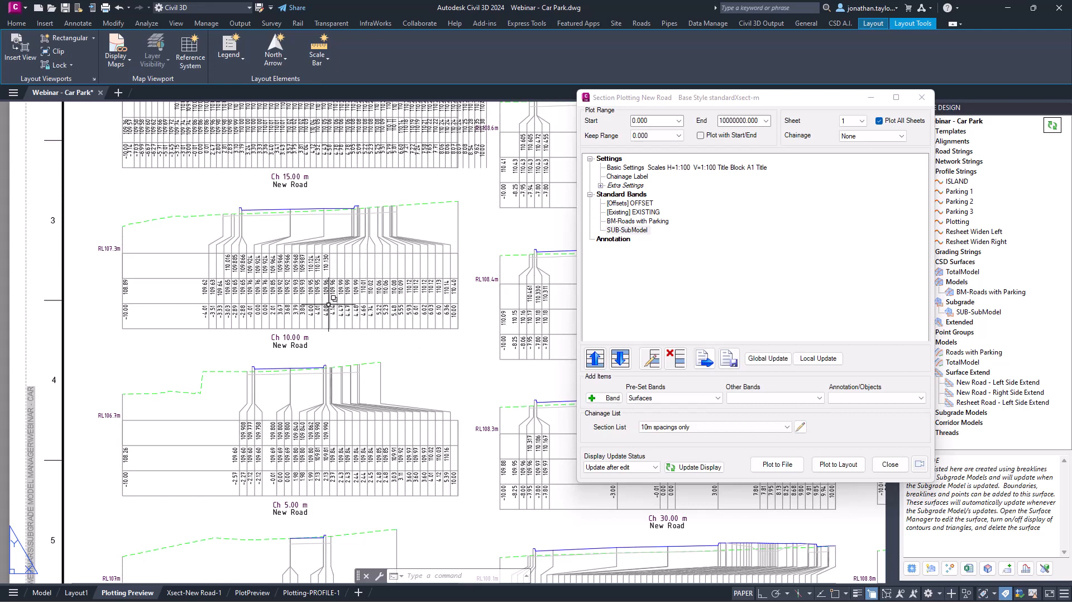
pyautogui.doubleClick(627, 230)
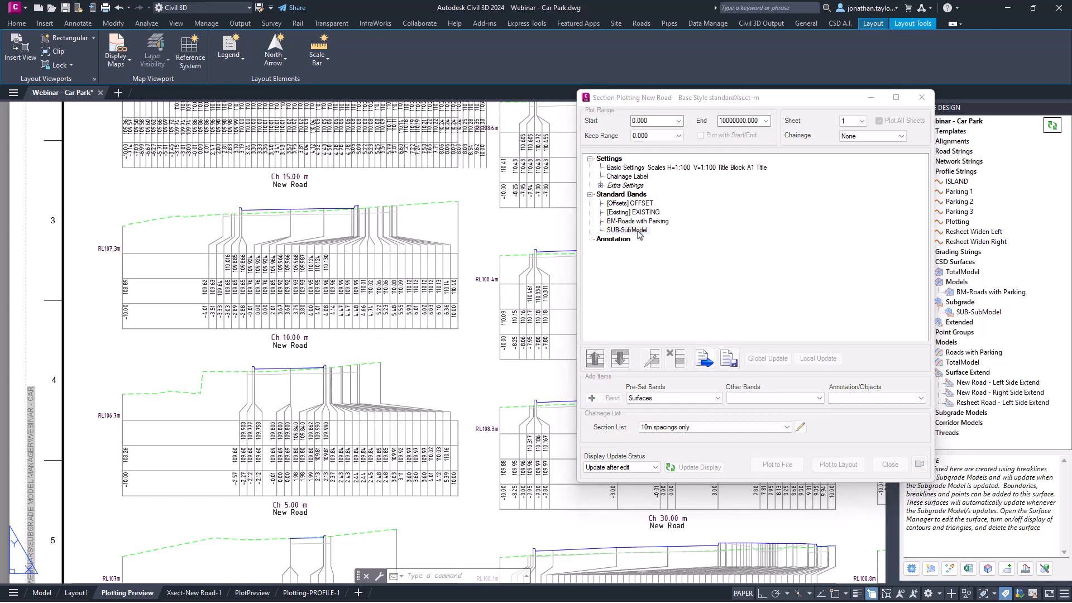
pyautogui.click(213, 116)
pyautogui.moveTo(221, 96); pyautogui.dragTo(443, 118)
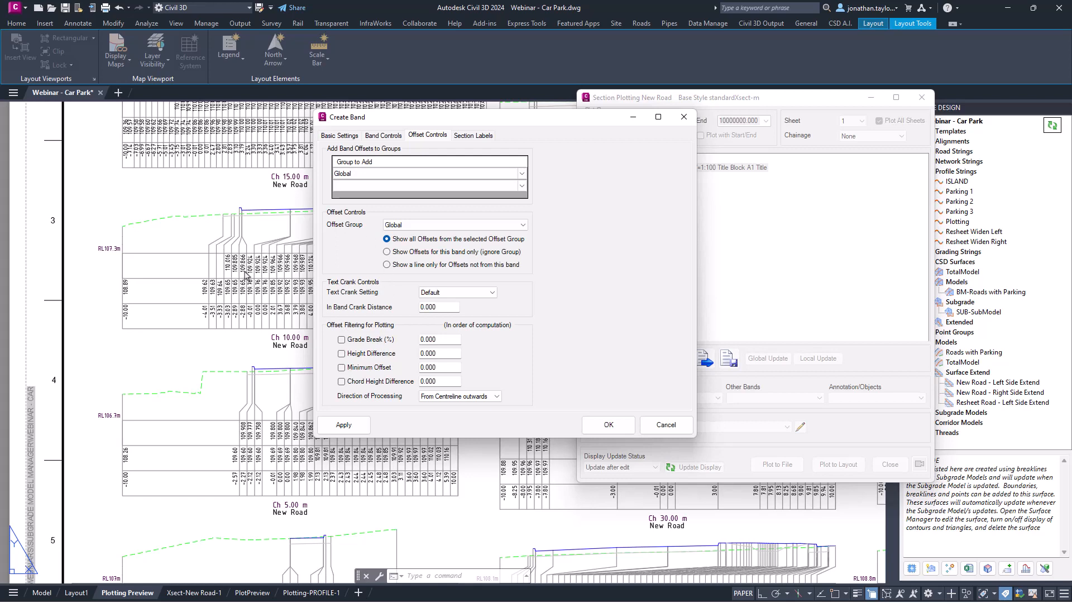
pyautogui.click(364, 174)
pyautogui.click(364, 174)
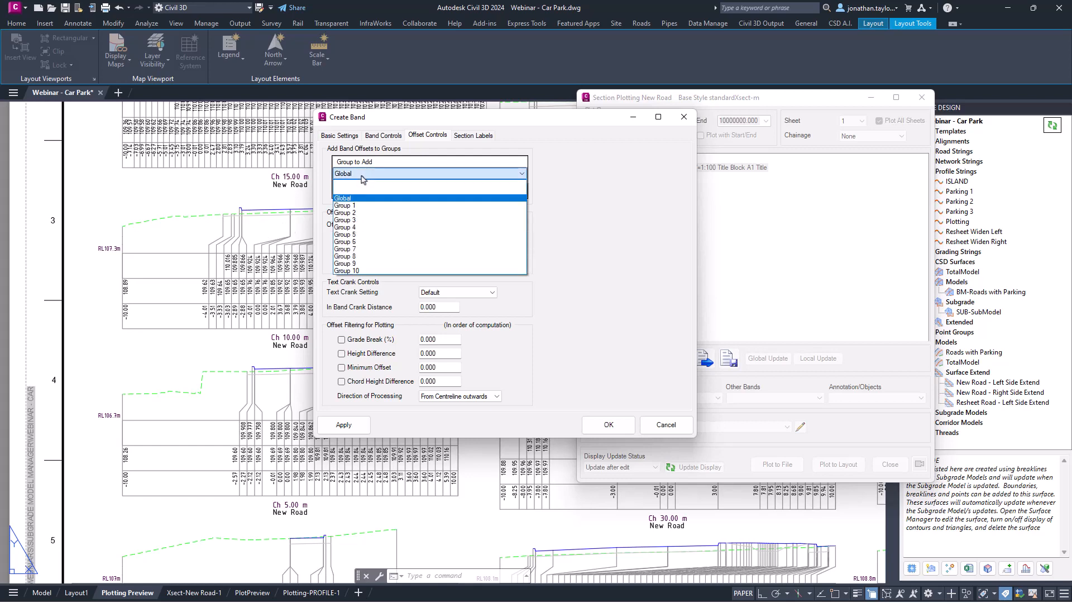
pyautogui.click(353, 189)
pyautogui.moveTo(392, 118); pyautogui.dragTo(548, 115)
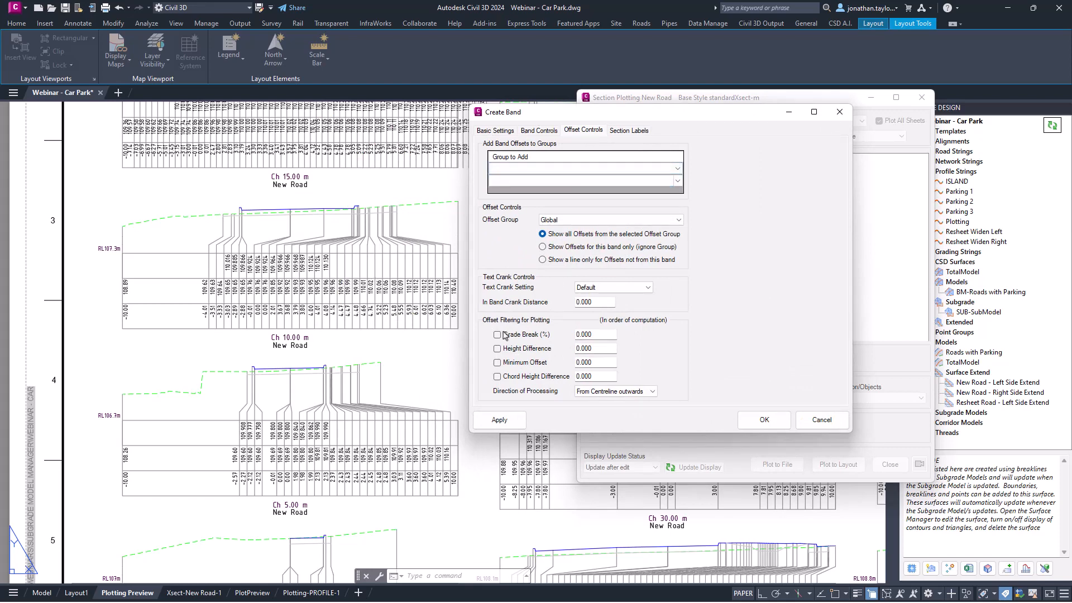
pyautogui.click(764, 420)
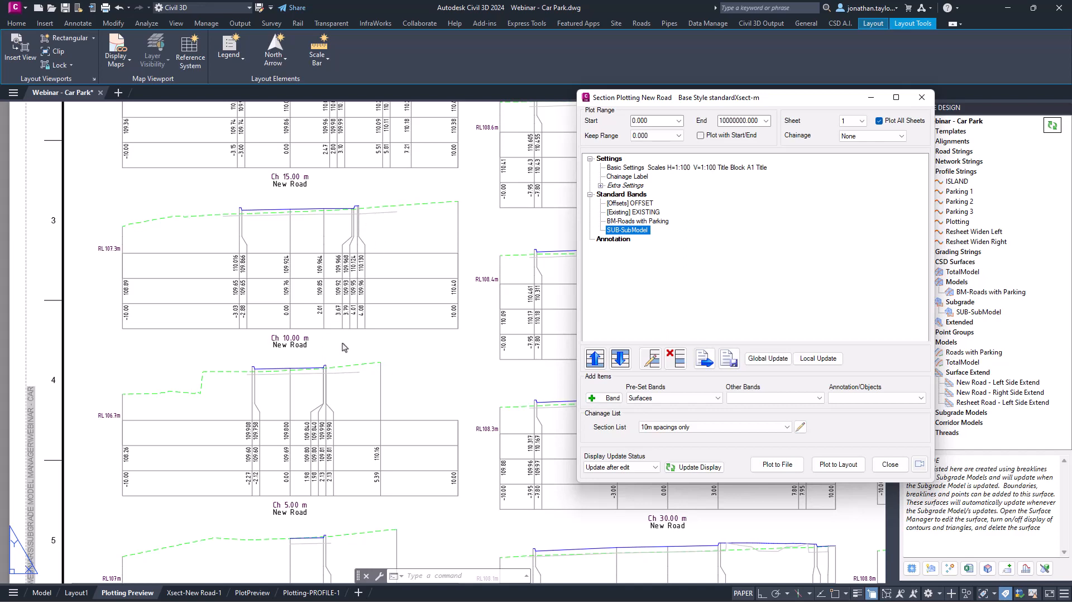
# Examine the design and subgrade lines across the plotted New Road cross sections.
pyautogui.moveTo(416, 254); pyautogui.dragTo(285, 253, button='middle')
pyautogui.moveTo(482, 251); pyautogui.dragTo(296, 250, button='middle')
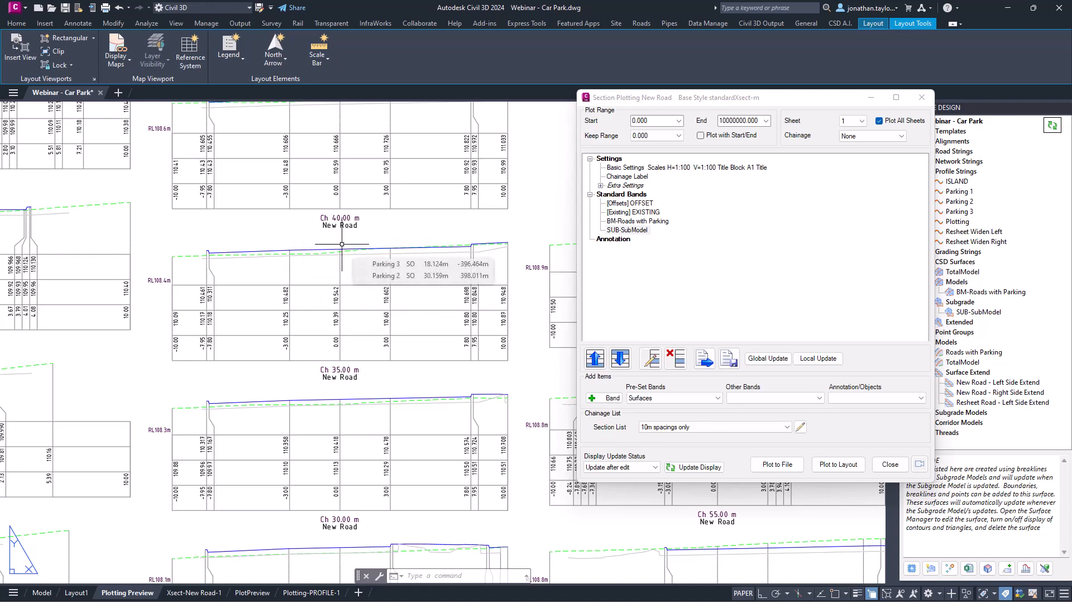
pyautogui.scroll(-3, 342, 244)
pyautogui.moveTo(305, 213); pyautogui.dragTo(305, 282, button='middle')
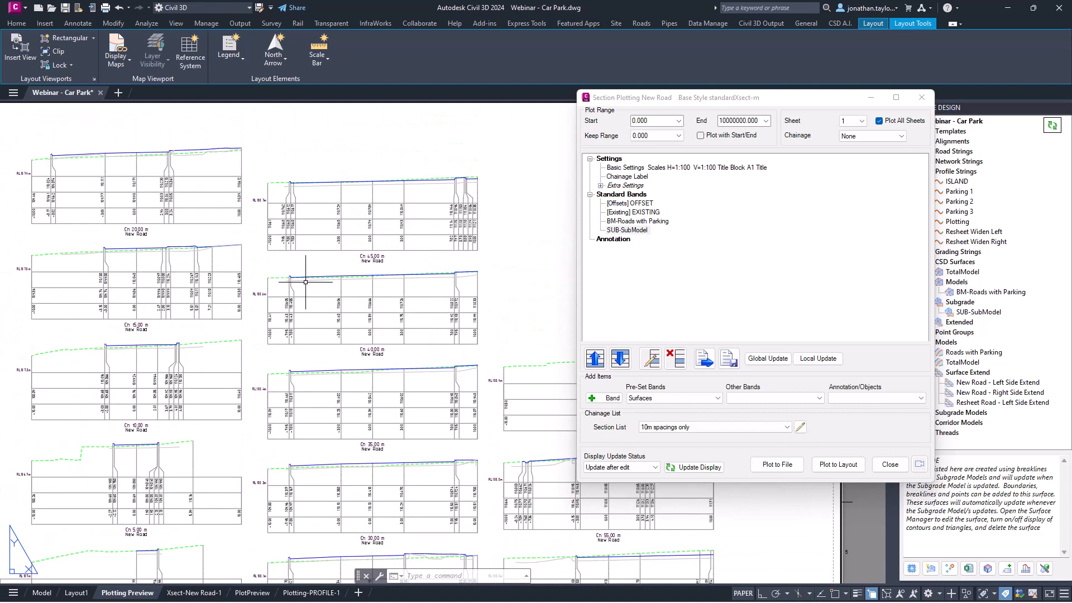
pyautogui.scroll(4, 306, 235)
pyautogui.moveTo(307, 235); pyautogui.dragTo(241, 295, button='middle')
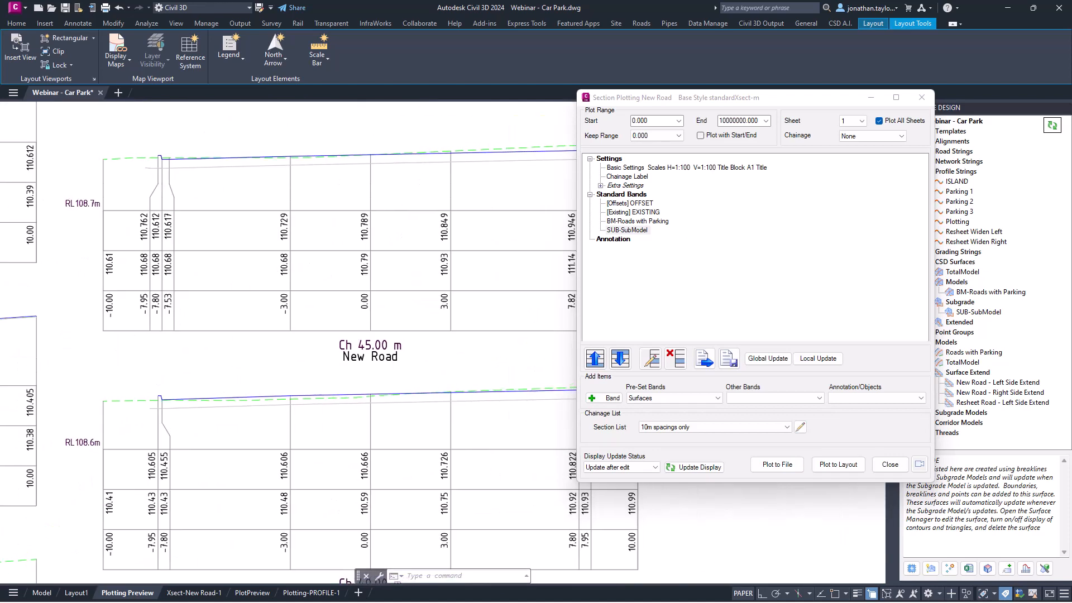
pyautogui.scroll(-2, 242, 295)
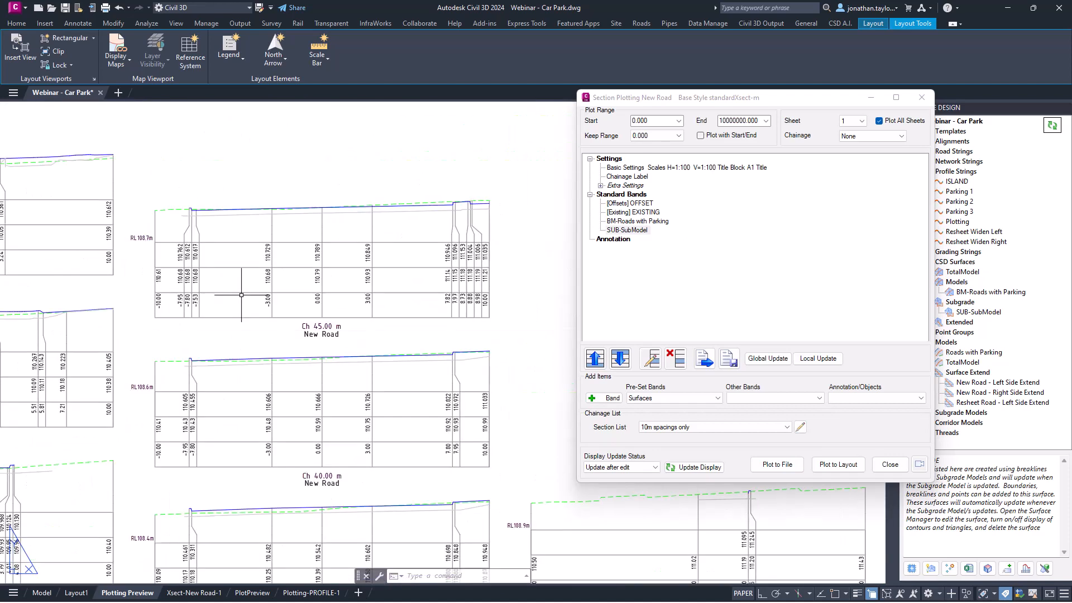
# Check the default end offsets in the section plot's basic settings.
pyautogui.doubleClick(648, 171)
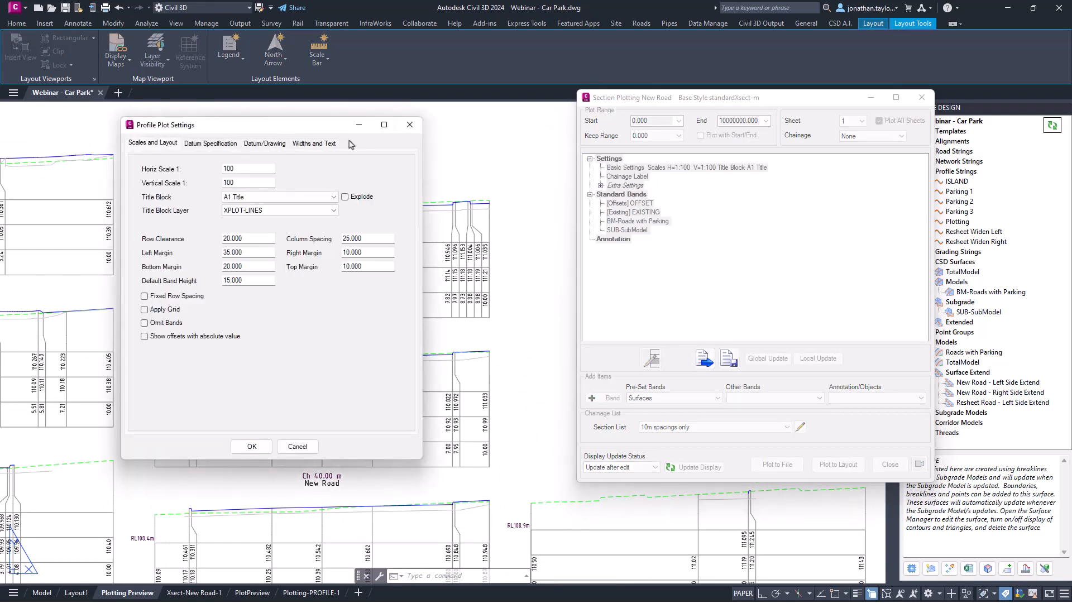
pyautogui.click(316, 144)
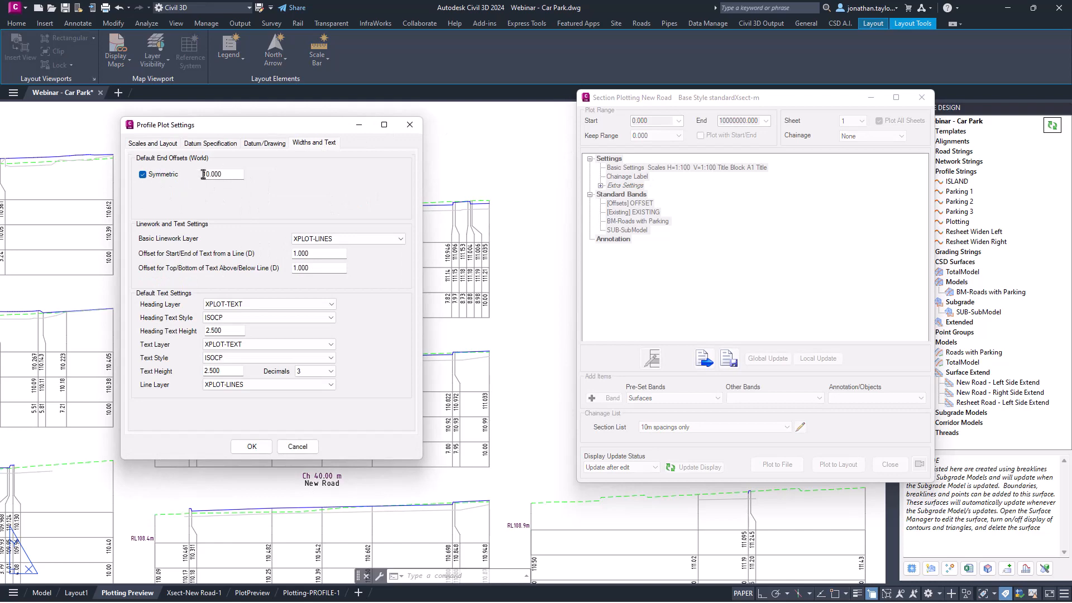
pyautogui.click(409, 124)
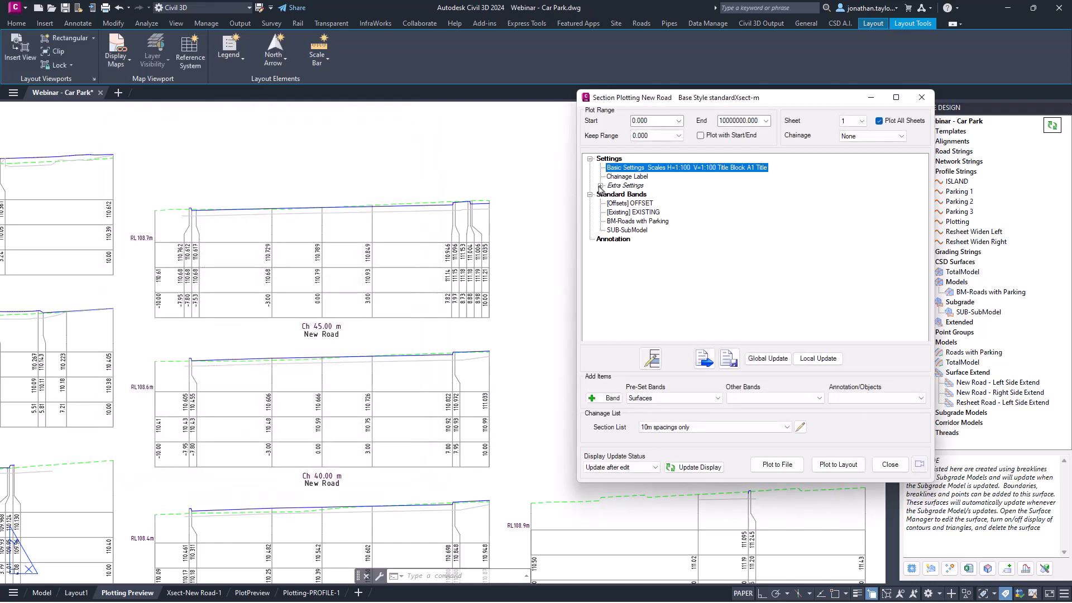
# Set the variable section widths so the left linework and left text both extend to the PARKING 1 alignment.
pyautogui.click(600, 185)
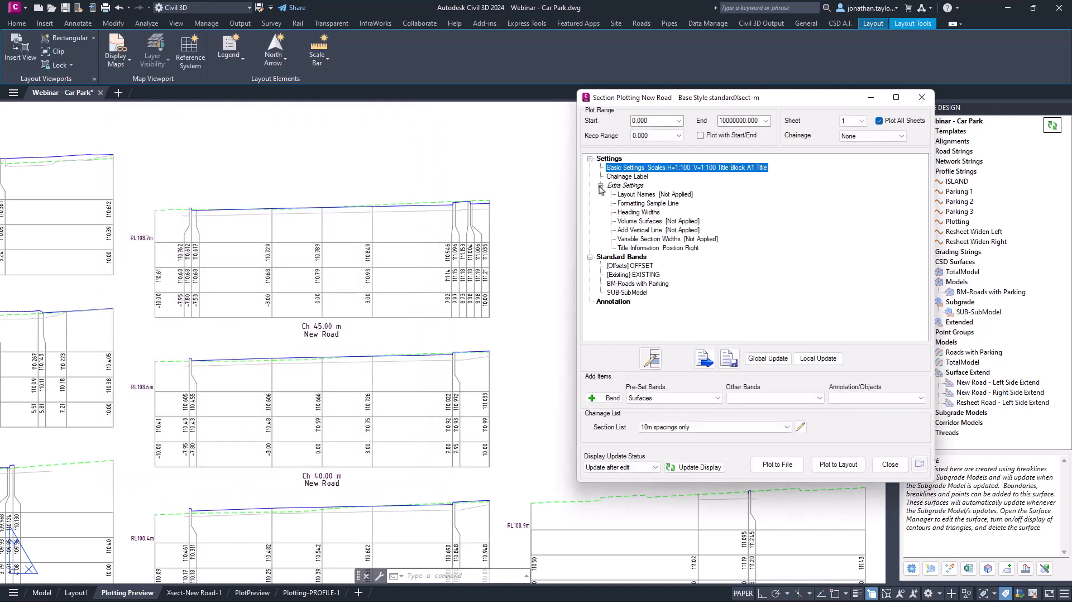
pyautogui.doubleClick(647, 240)
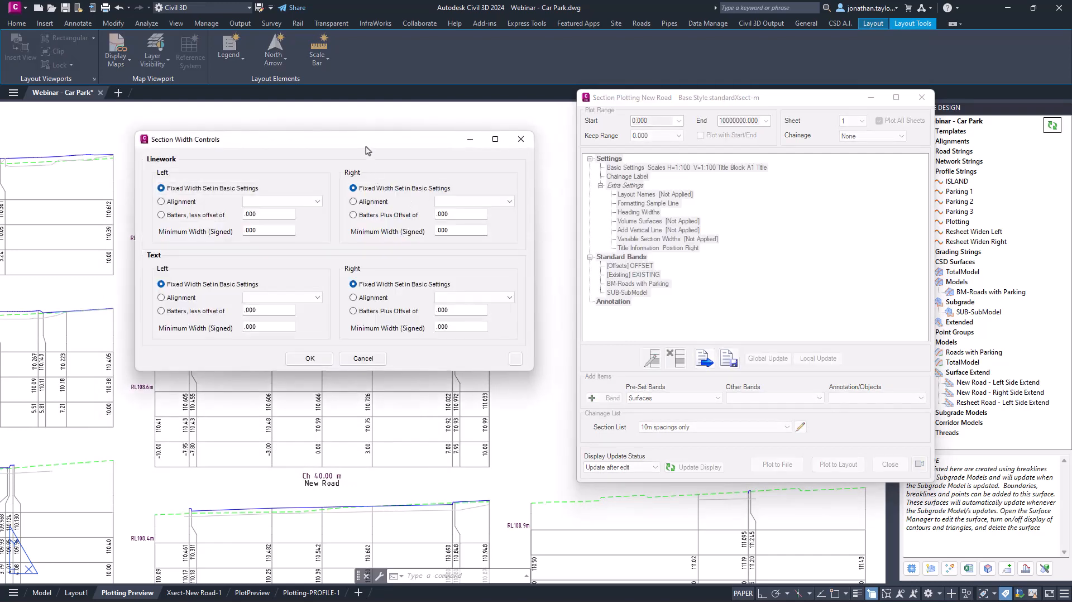
pyautogui.moveTo(469, 166); pyautogui.dragTo(702, 155)
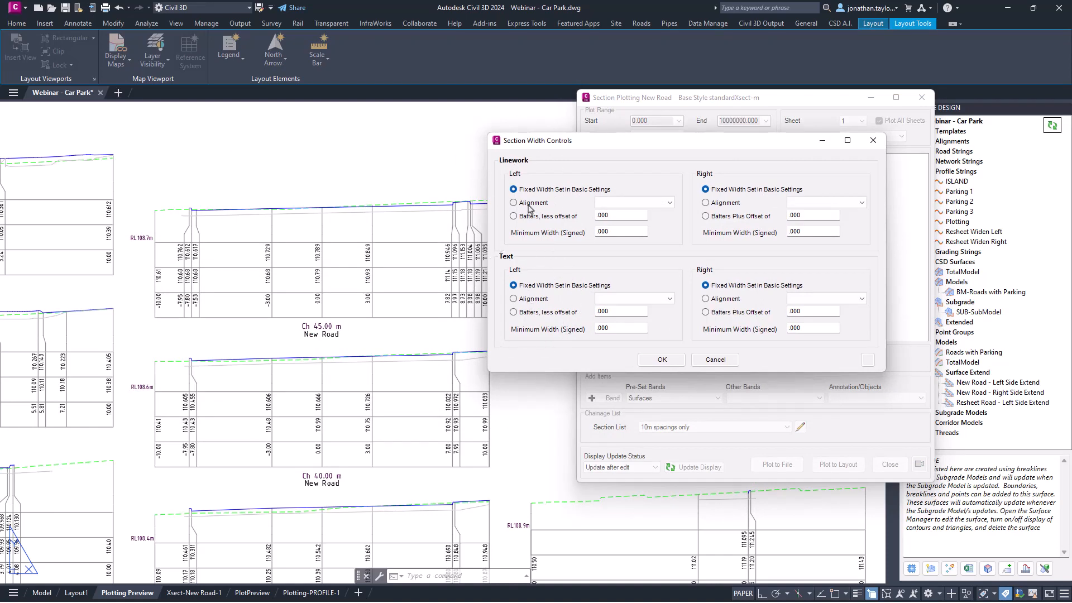
pyautogui.click(670, 202)
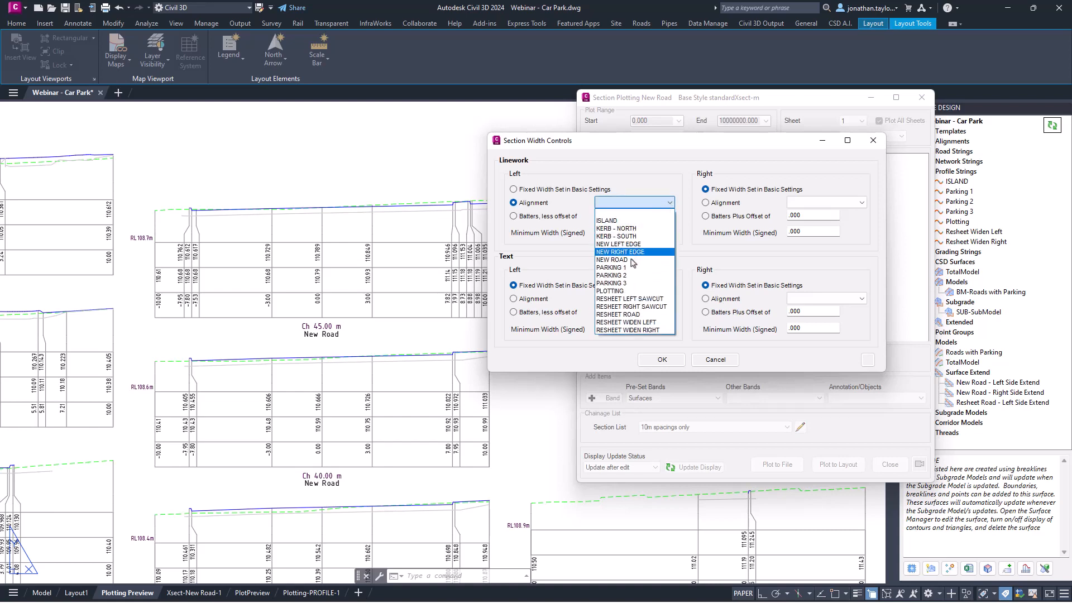
pyautogui.click(615, 267)
pyautogui.click(514, 300)
pyautogui.click(635, 299)
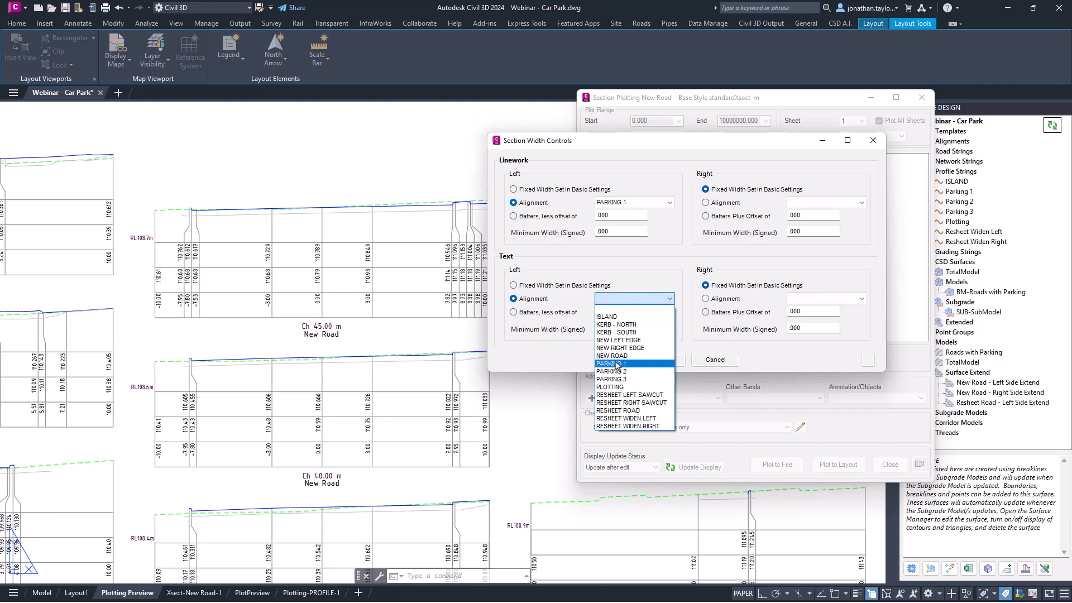
pyautogui.click(617, 364)
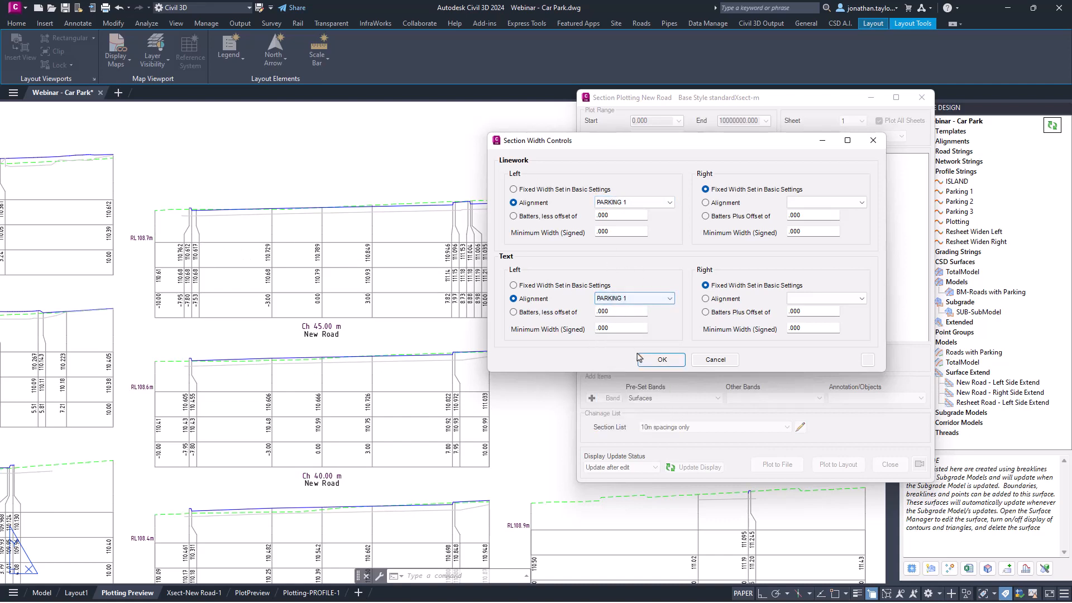
pyautogui.click(654, 361)
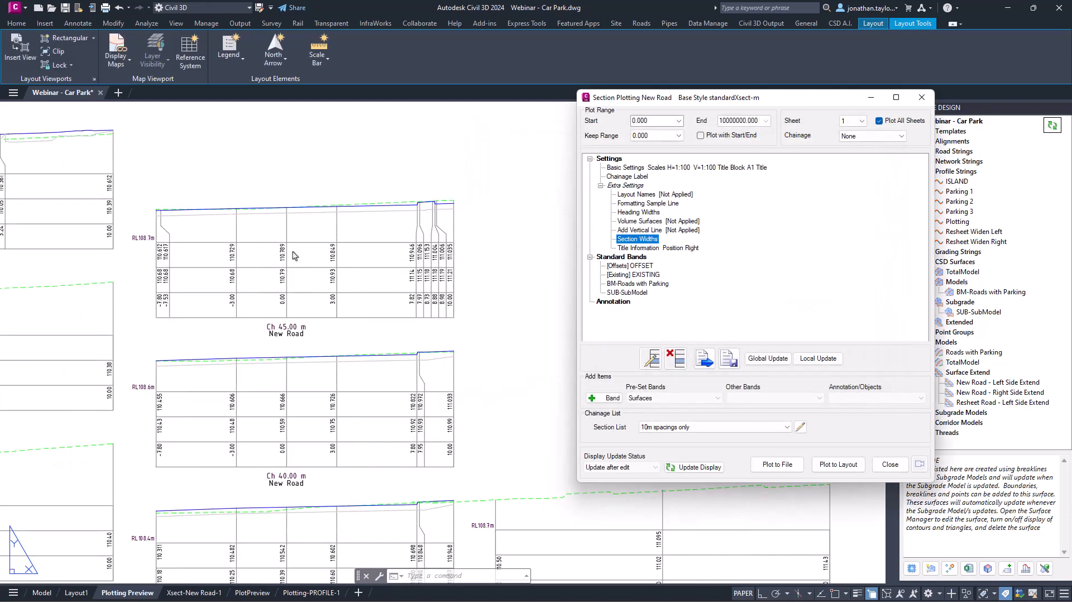
pyautogui.moveTo(151, 256)
pyautogui.mouseDown(button='middle')
pyautogui.moveTo(368, 269)
pyautogui.moveTo(276, 193)
pyautogui.moveTo(277, 276)
pyautogui.mouseUp(button='middle')
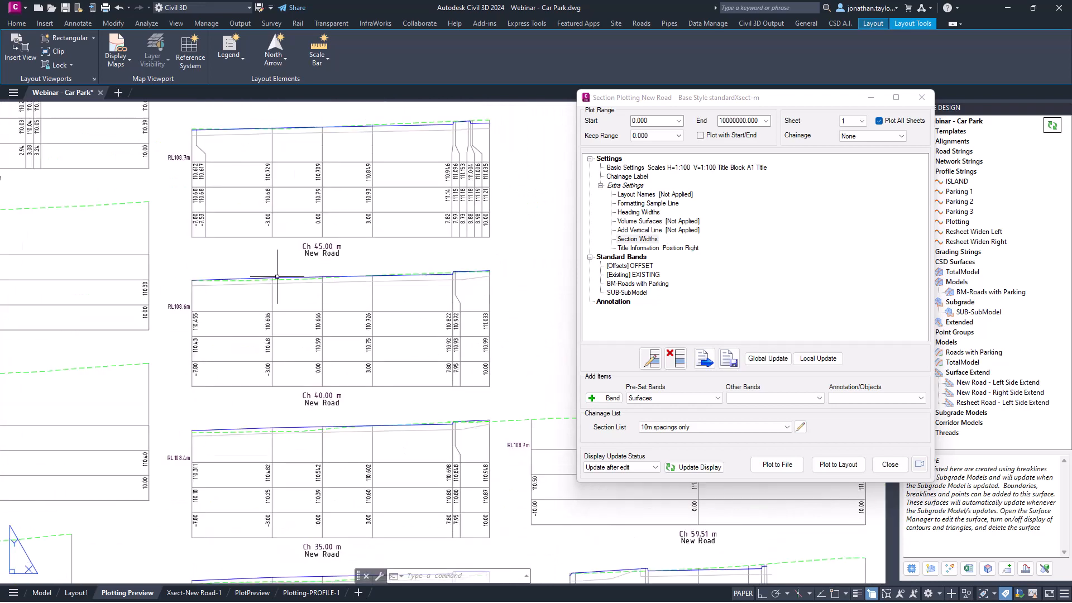
# Review the alignment-based section width controls for the New Road cross sections without changing them, and close the section plotting.
pyautogui.moveTo(187, 183); pyautogui.dragTo(183, 205, button='middle')
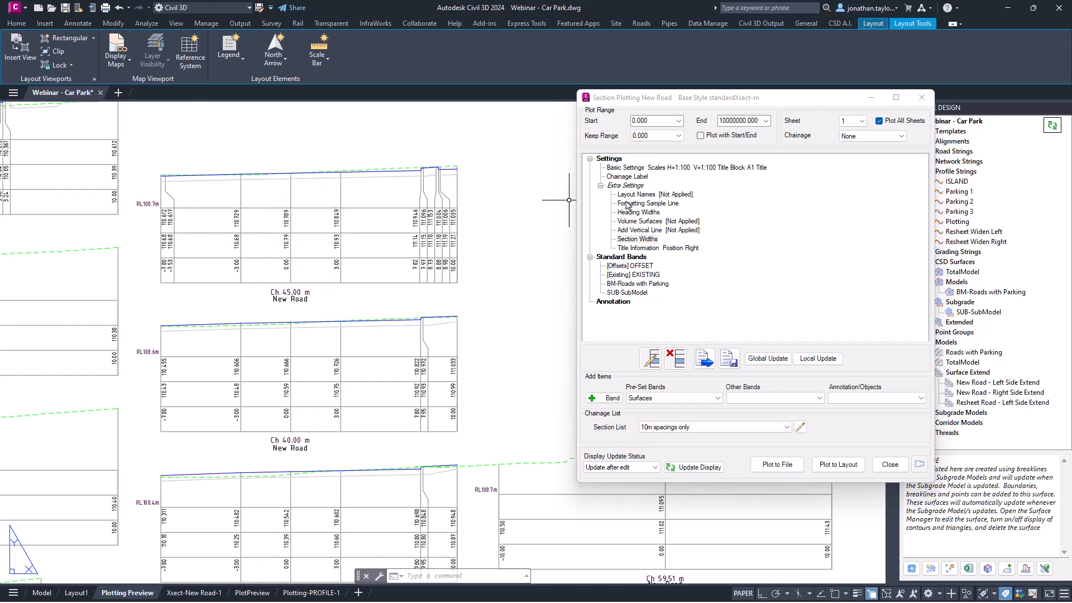
pyautogui.doubleClick(640, 240)
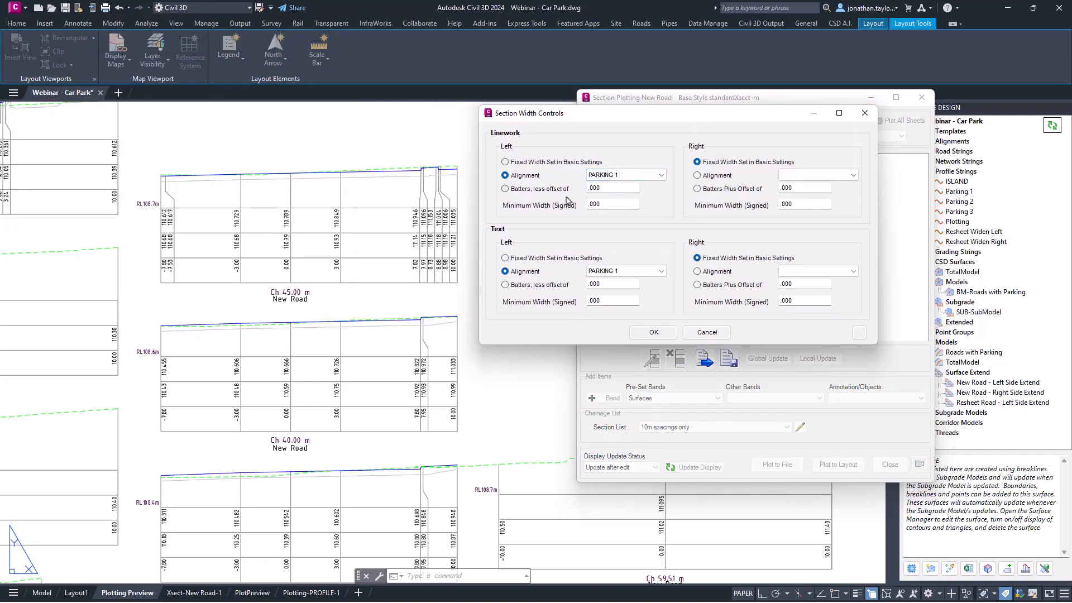
pyautogui.click(596, 176)
pyautogui.click(707, 332)
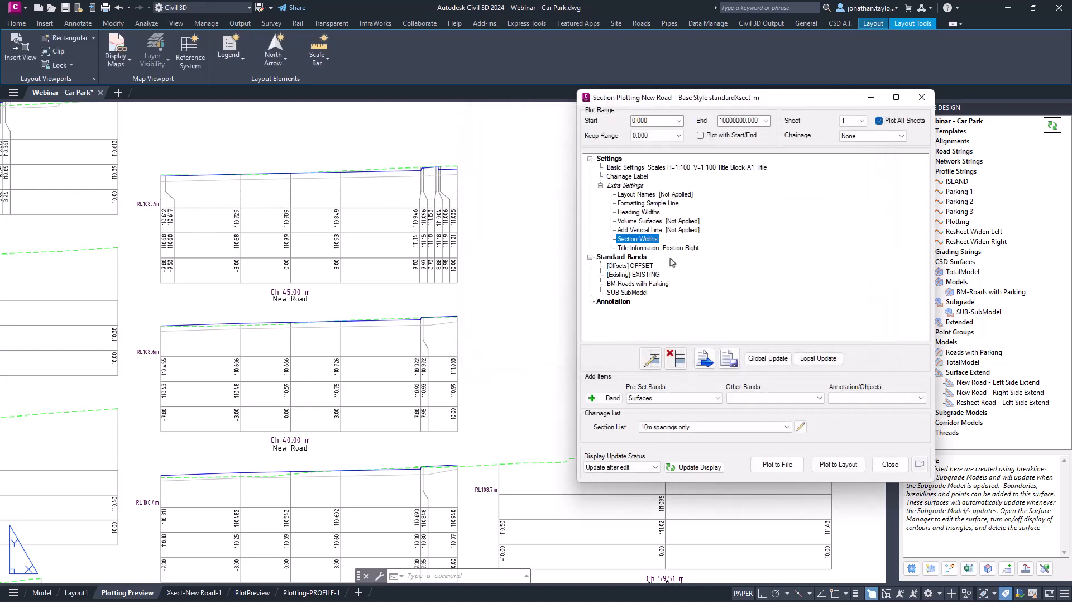
pyautogui.click(890, 464)
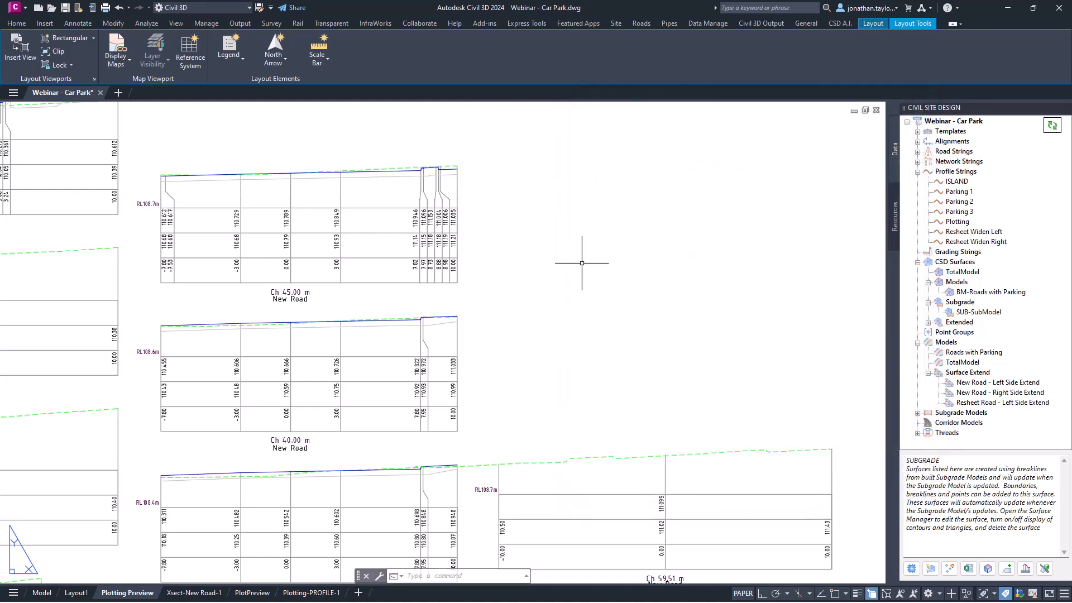
# Return to model space and view the Plotting profile string in the Vertical Grading Editor.
pyautogui.click(41, 593)
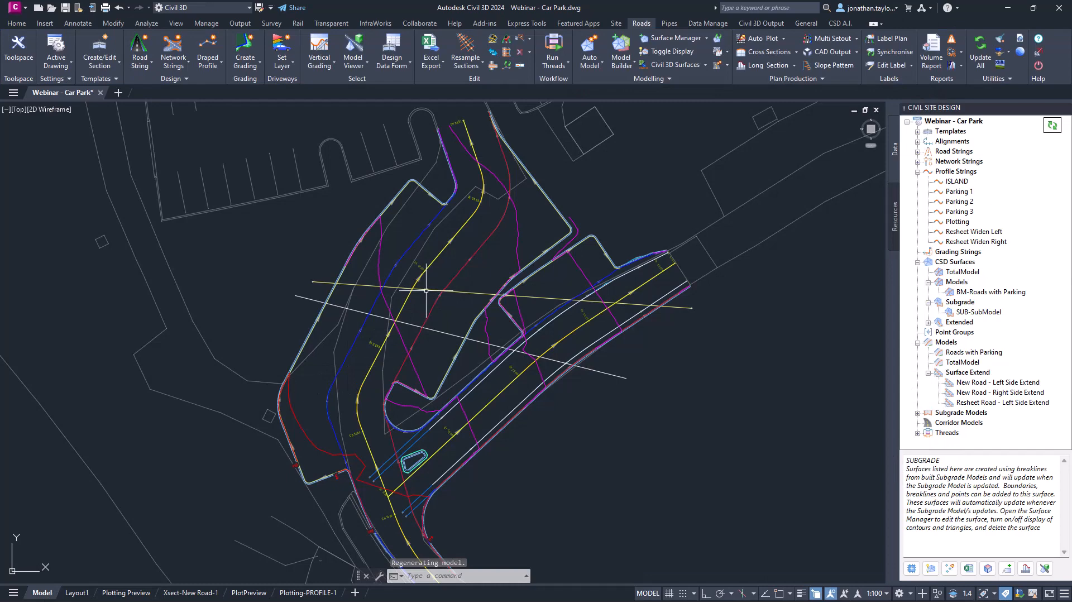
pyautogui.click(974, 231)
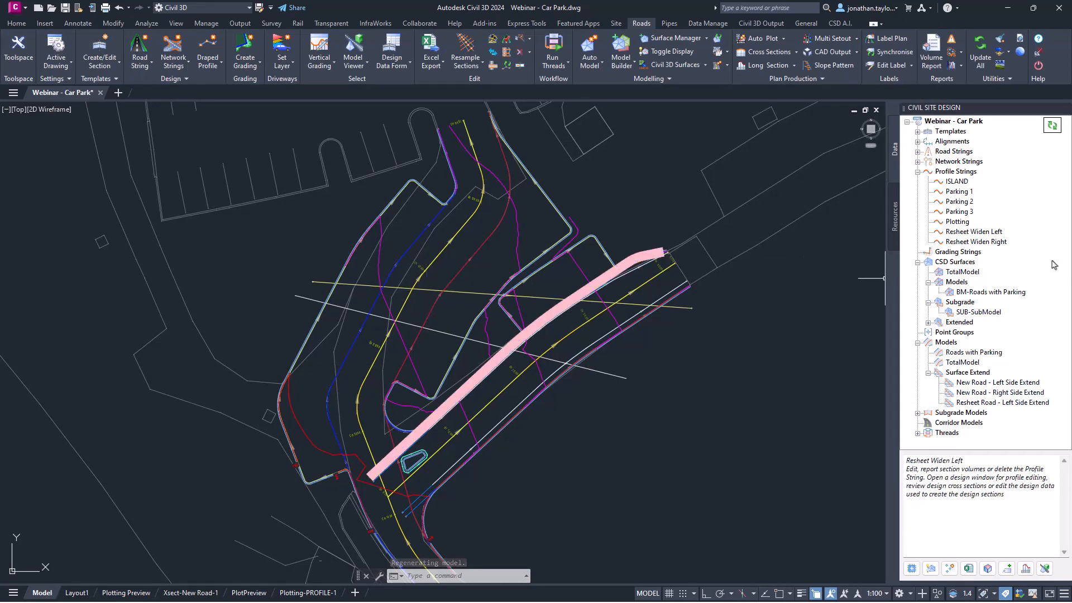
pyautogui.click(958, 223)
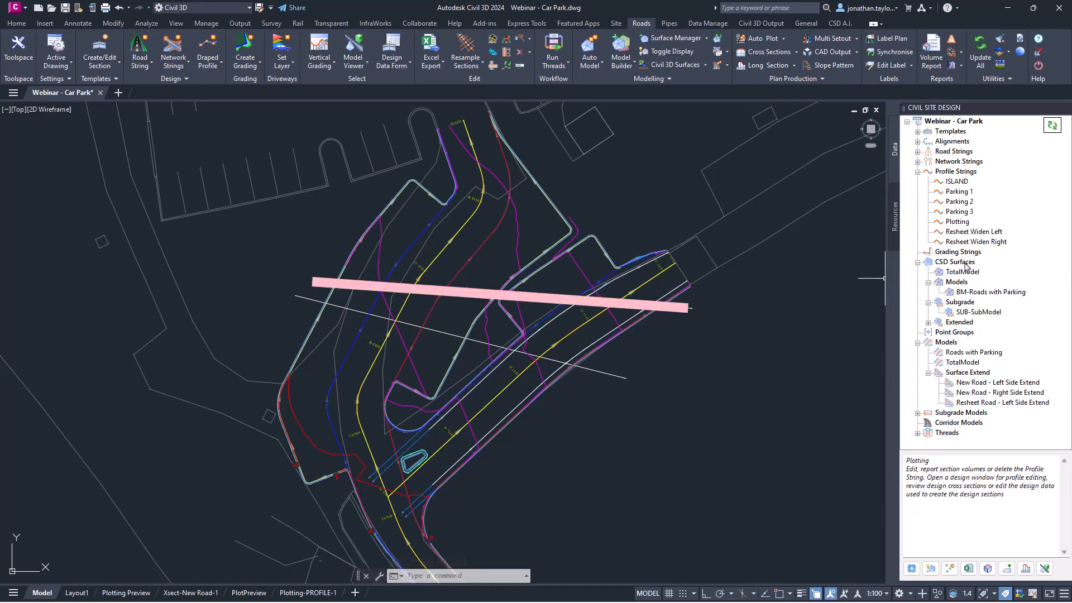
pyautogui.rightClick(962, 224)
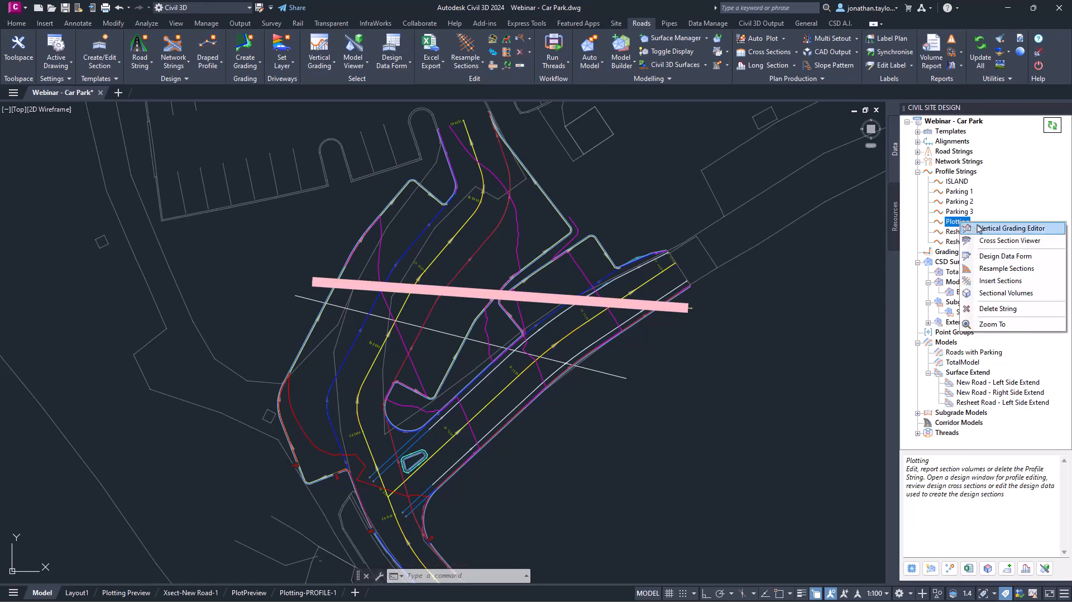
pyautogui.click(1002, 229)
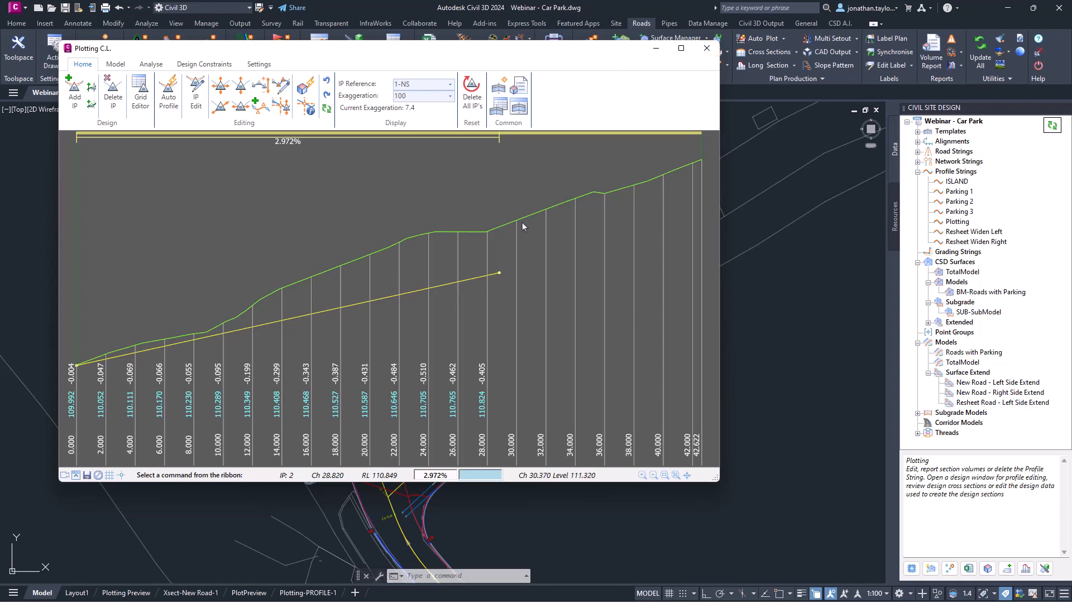
pyautogui.click(706, 48)
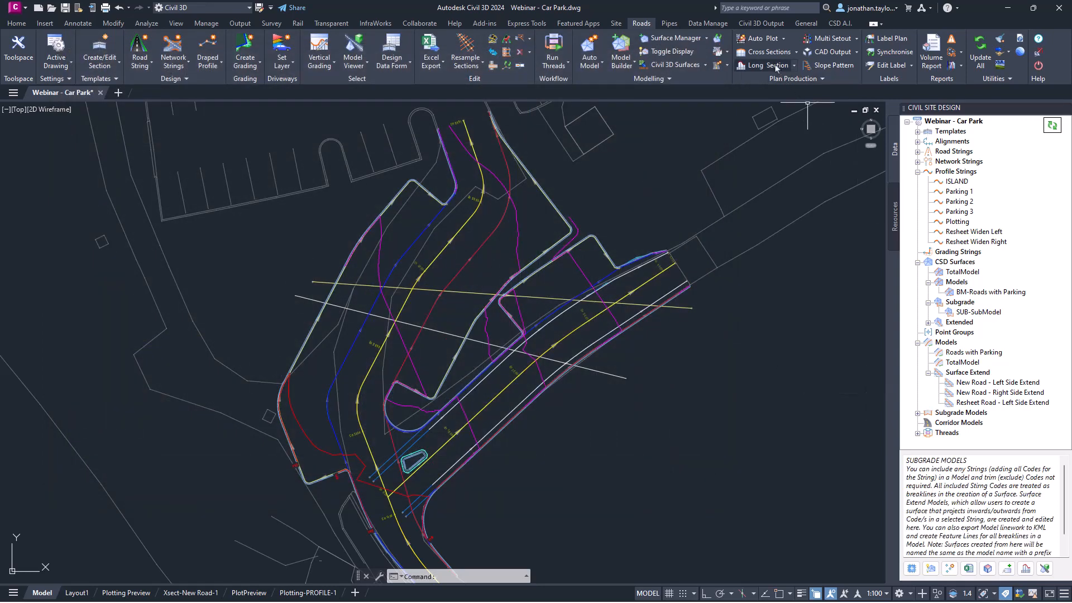
# Start a long section plot for the Plotting alignment.
pyautogui.click(1025, 574)
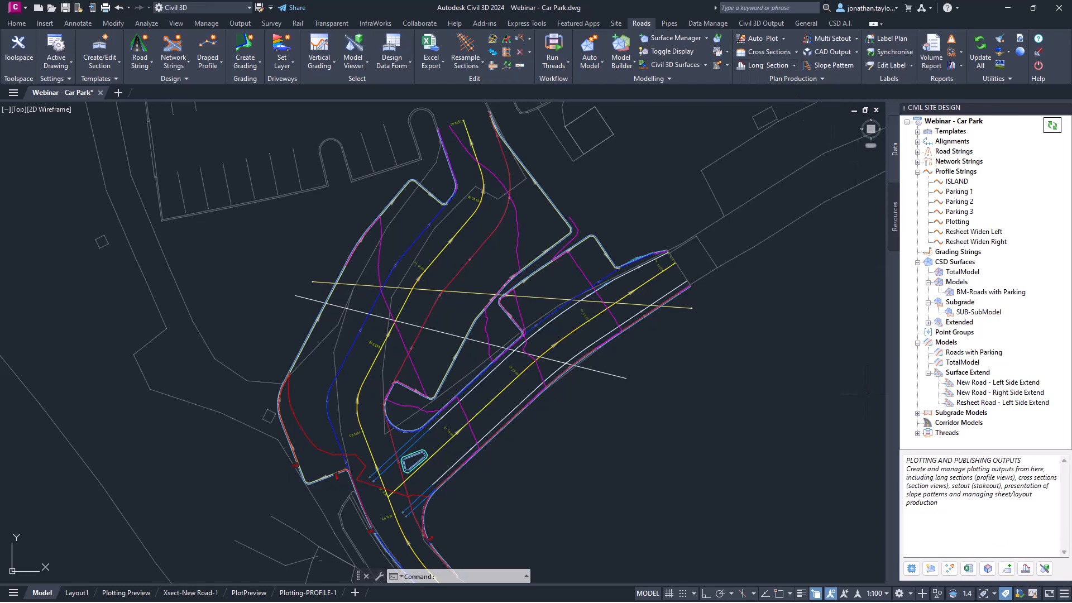
pyautogui.click(760, 65)
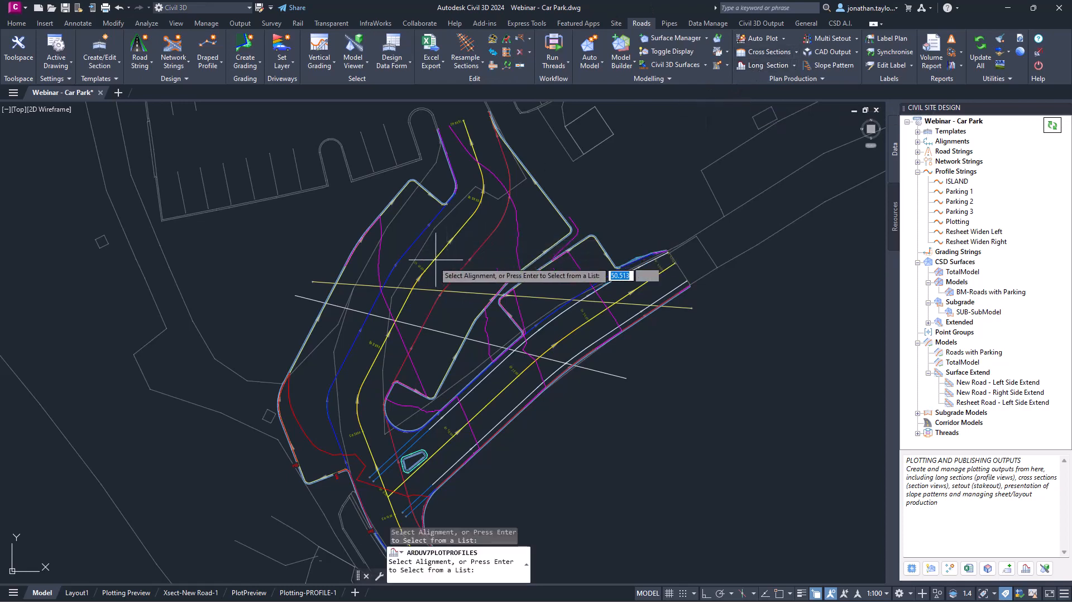
pyautogui.press('Return')
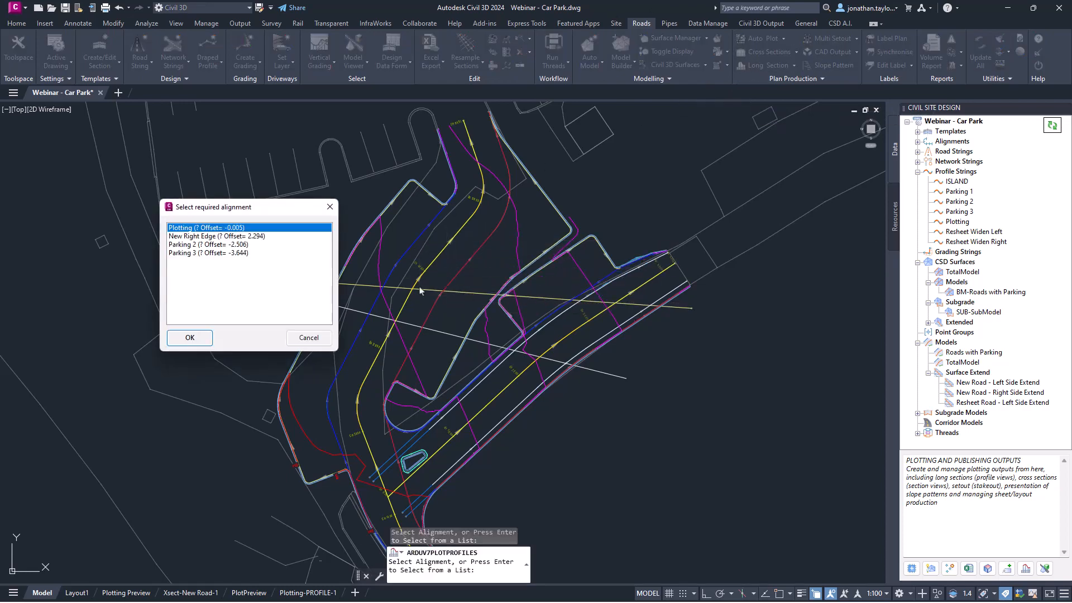
pyautogui.click(191, 338)
pyautogui.click(665, 363)
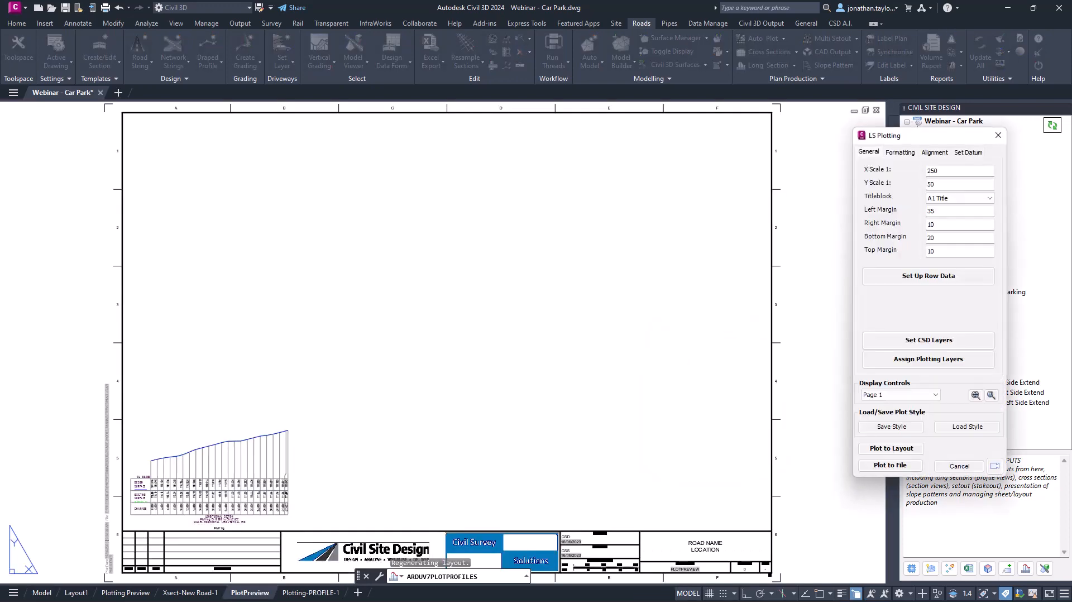
# Examine the long section preview and review the existing surface band's vertical grading settings without changing them.
pyautogui.moveTo(911, 144); pyautogui.dragTo(426, 179)
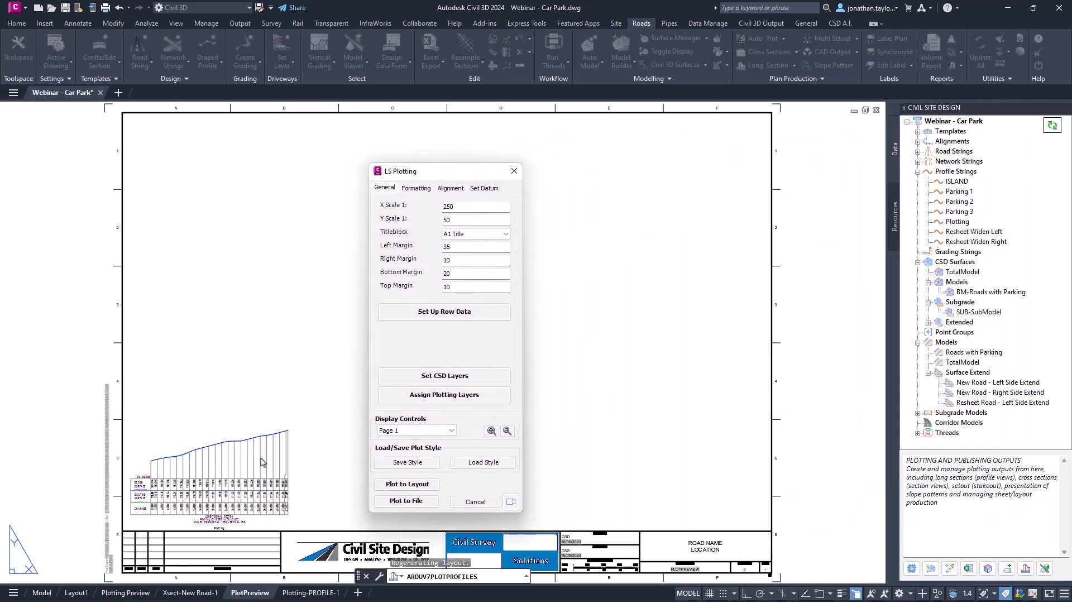
pyautogui.click(506, 431)
pyautogui.scroll(3, 258, 536)
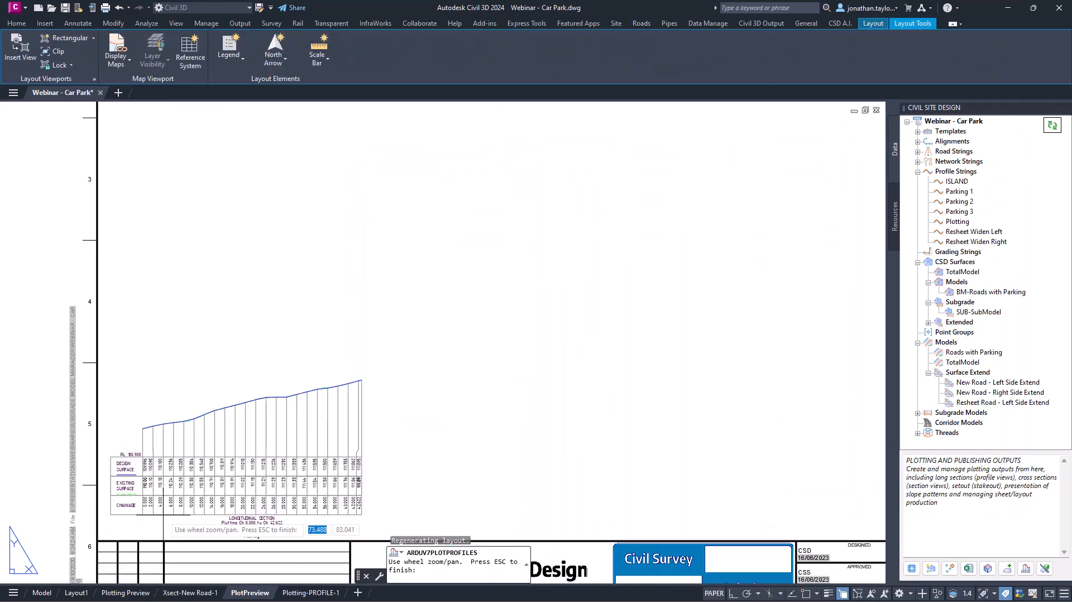
pyautogui.scroll(2, 163, 516)
pyautogui.press('Escape')
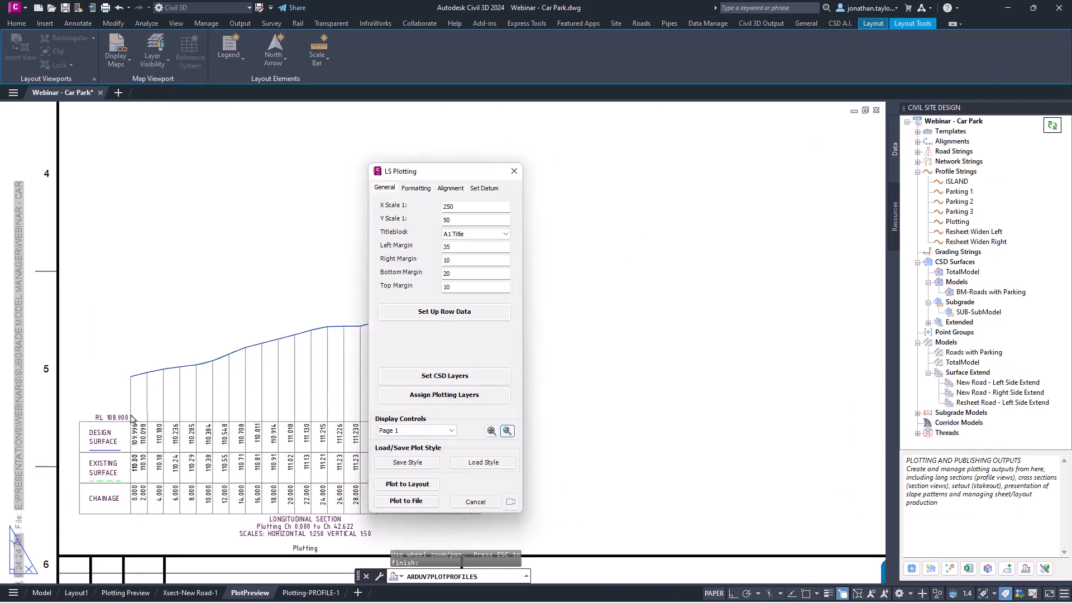
pyautogui.click(444, 323)
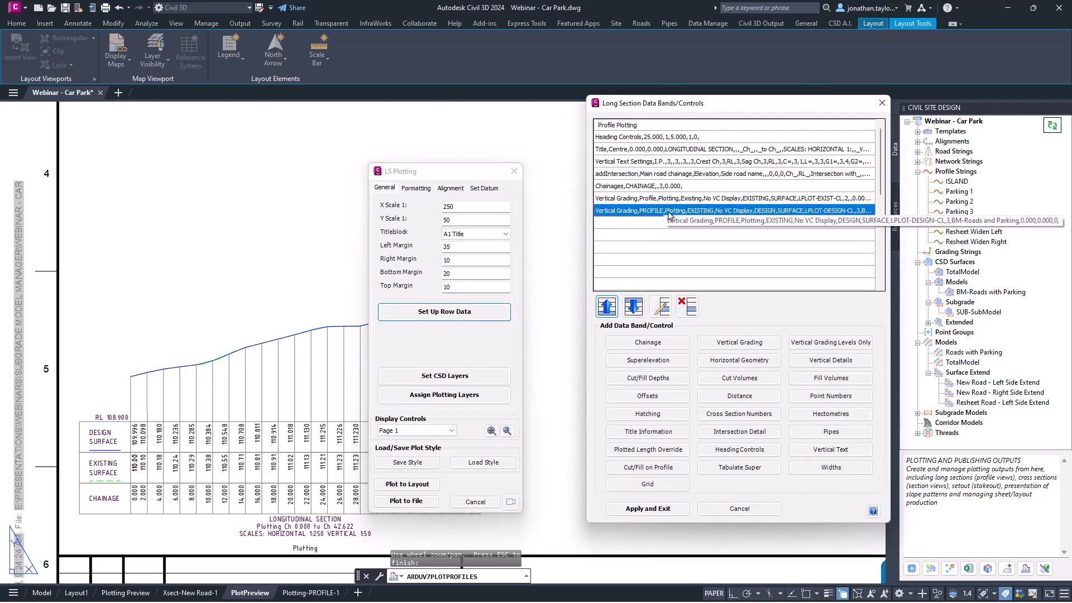
pyautogui.click(671, 199)
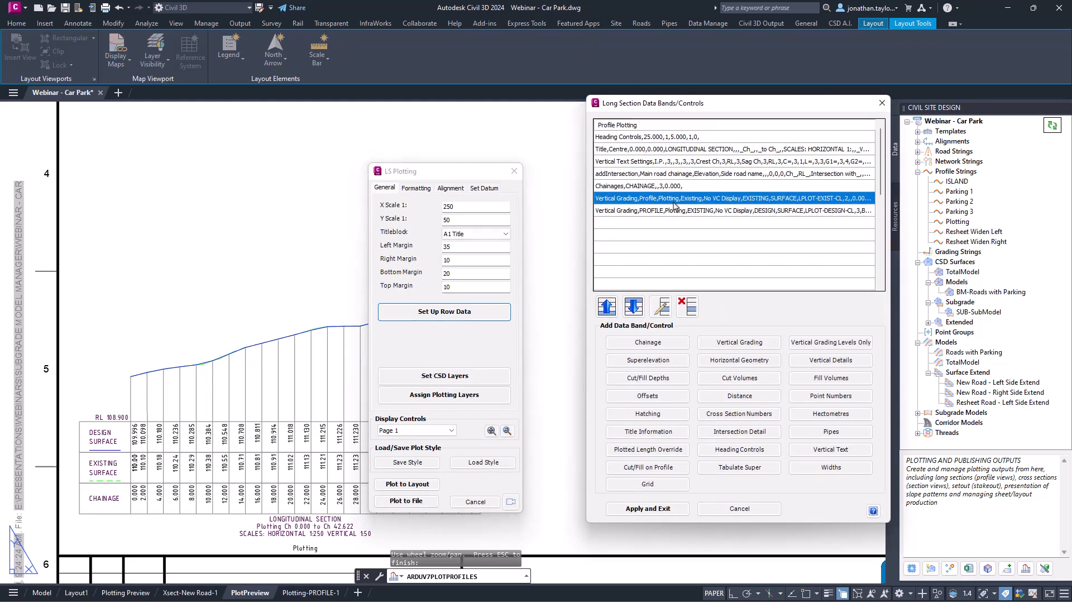
pyautogui.click(663, 307)
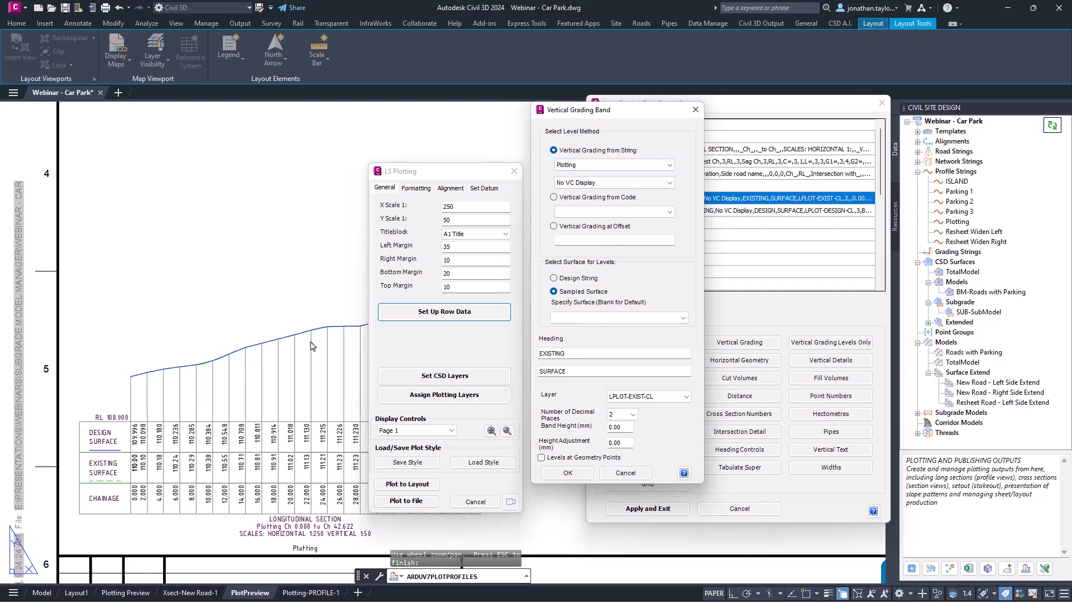
pyautogui.click(610, 474)
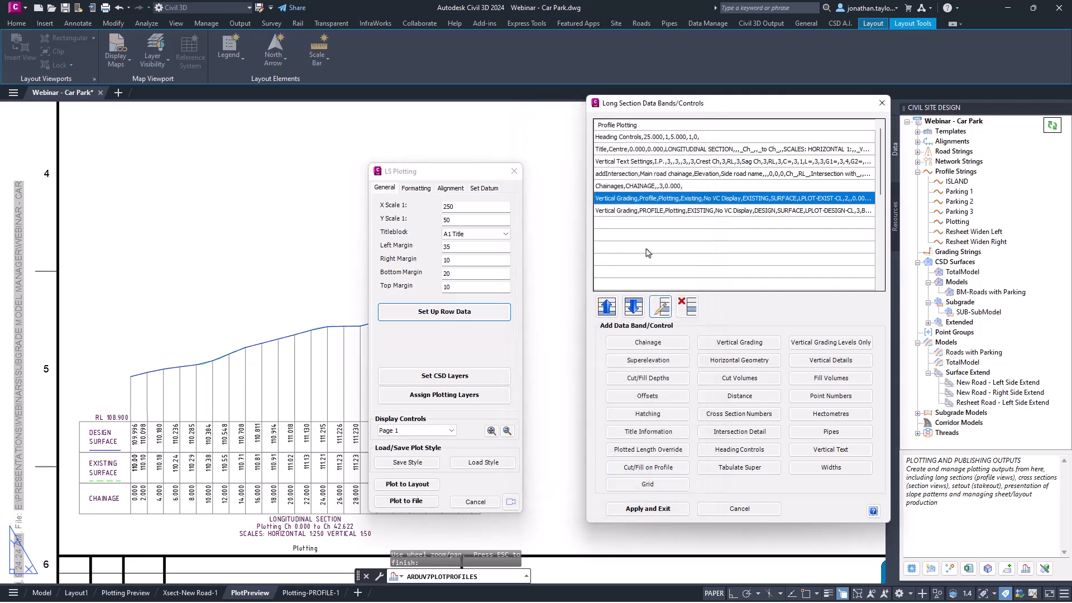
# Set the design surface band to sample its levels from the BM-Roads with Parking surface, and apply the band changes.
pyautogui.click(702, 211)
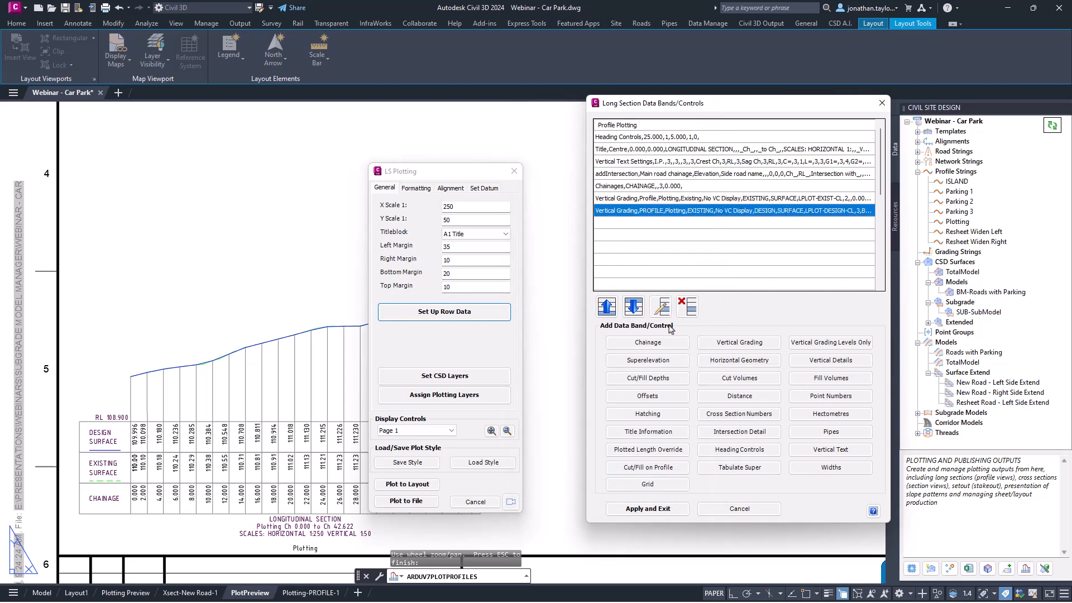
pyautogui.click(663, 308)
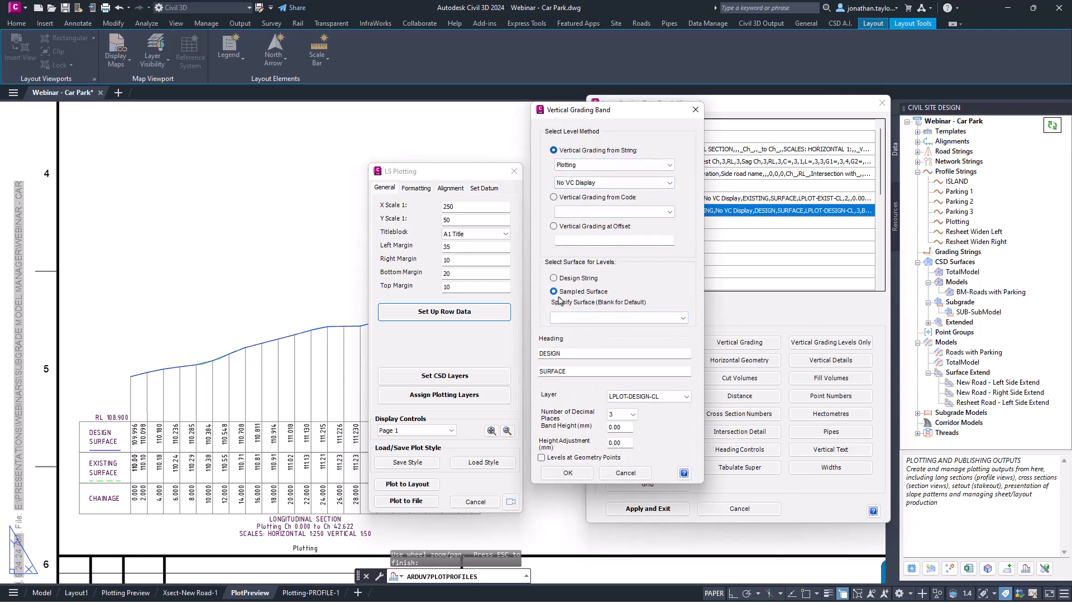
pyautogui.click(596, 318)
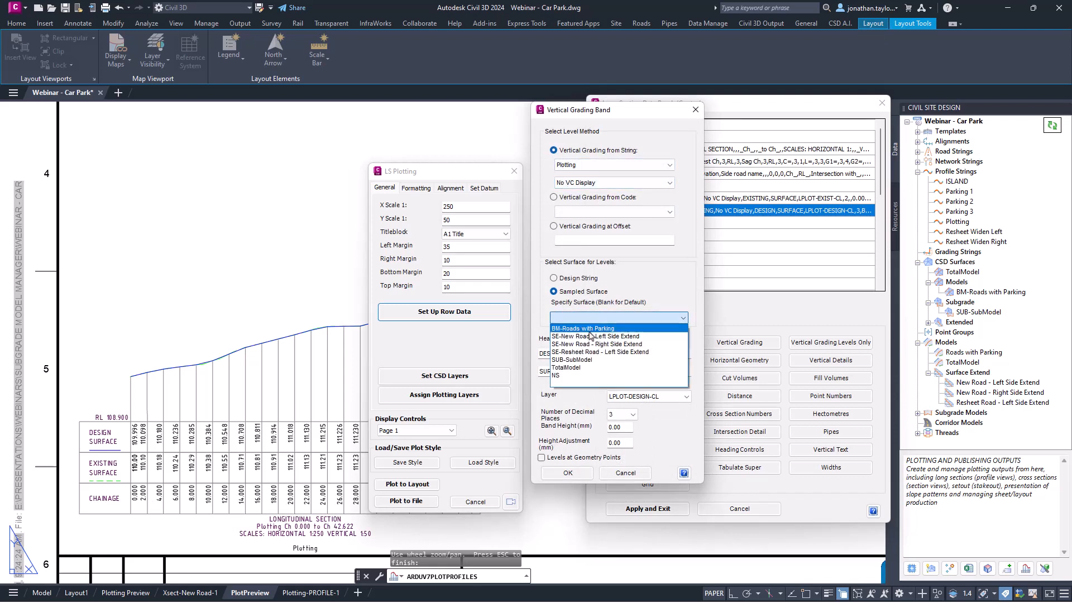
pyautogui.click(593, 329)
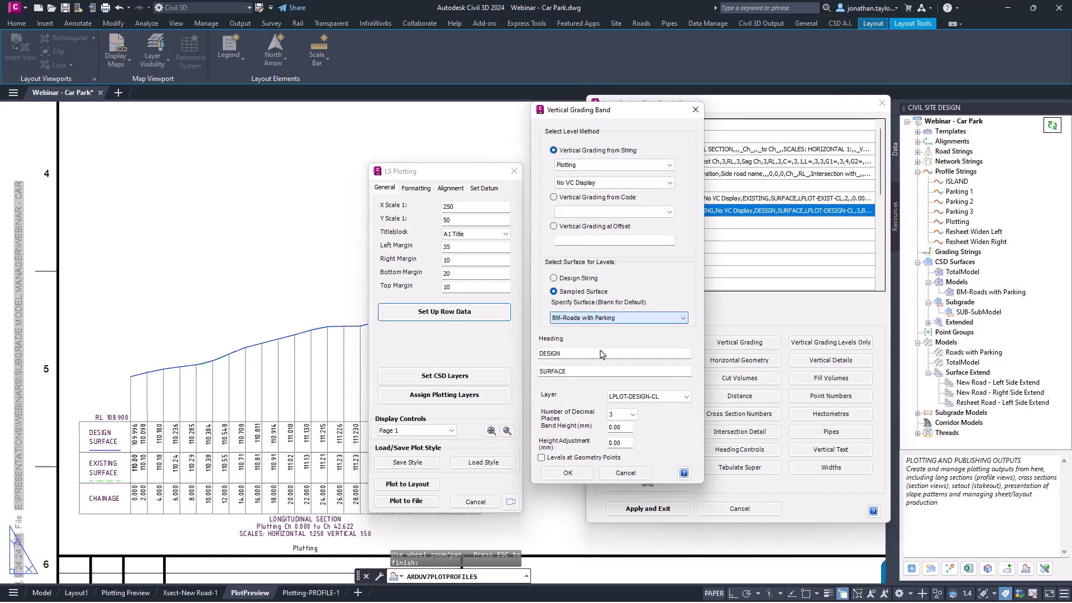
pyautogui.click(567, 473)
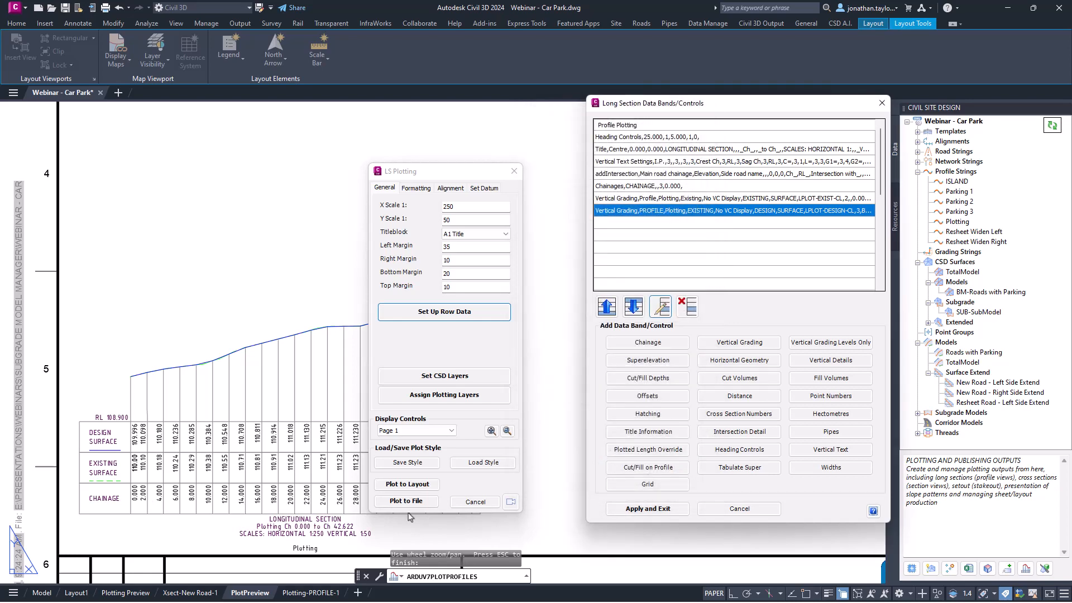
pyautogui.click(627, 510)
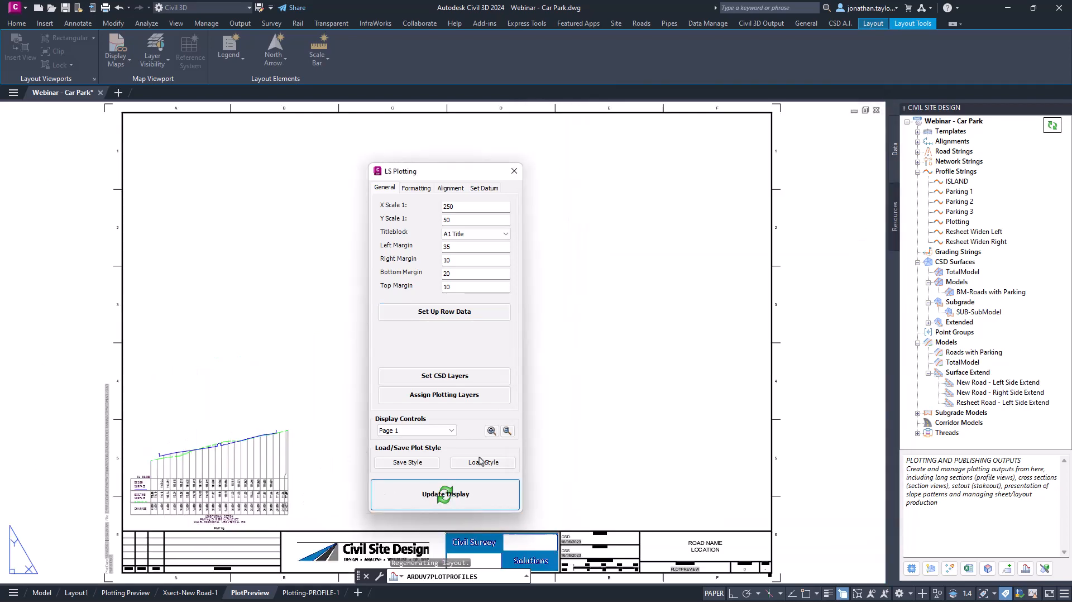
# Inspect the updated design and existing lines in the Plotting long section, and plot it to a layout.
pyautogui.scroll(5, 159, 482)
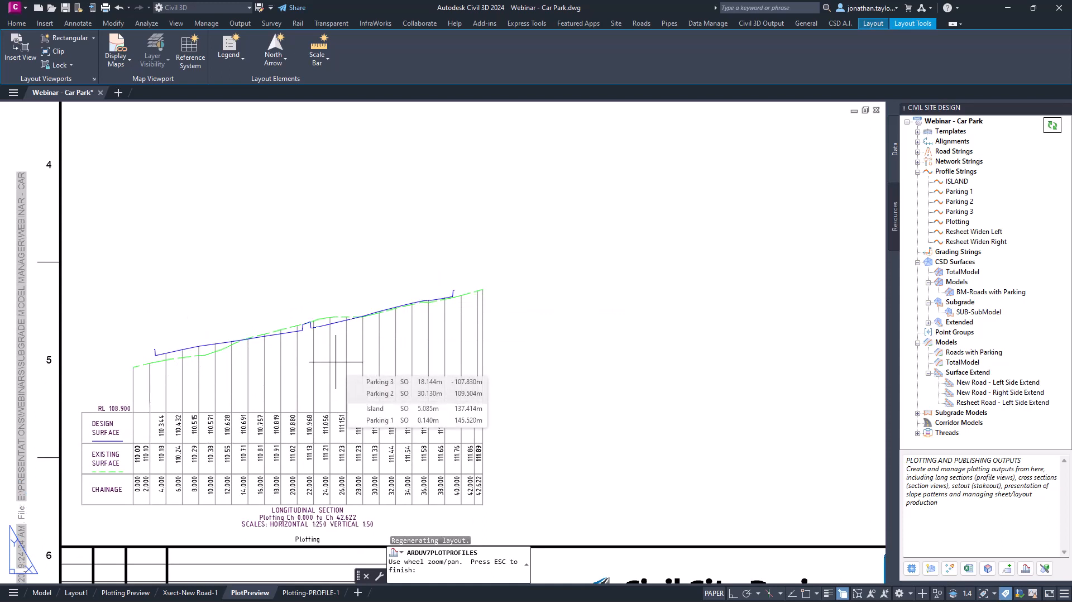
pyautogui.press('Escape')
pyautogui.click(407, 484)
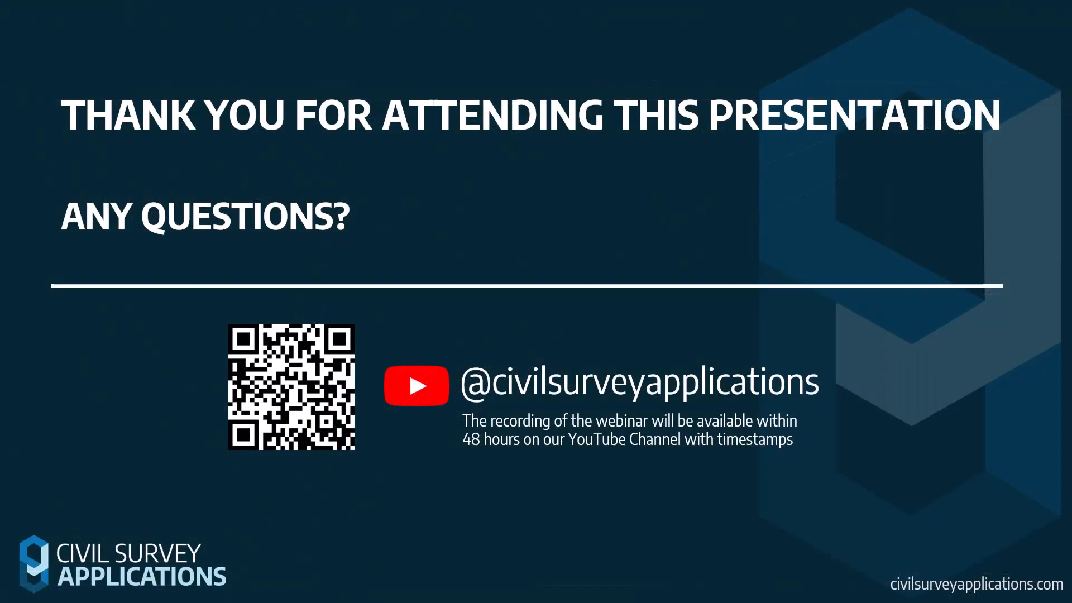